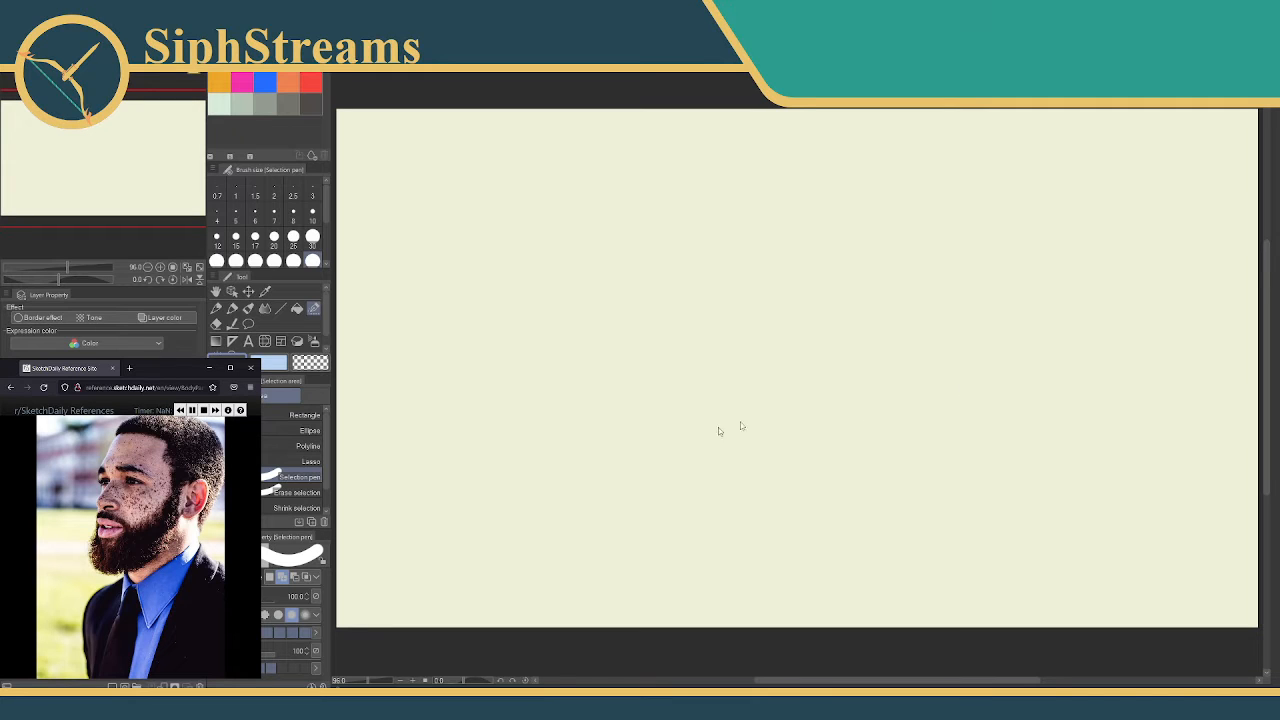
Load the Golden Sunset - Lospec color set and choose the Milli pen at size 1
click(386, 437)
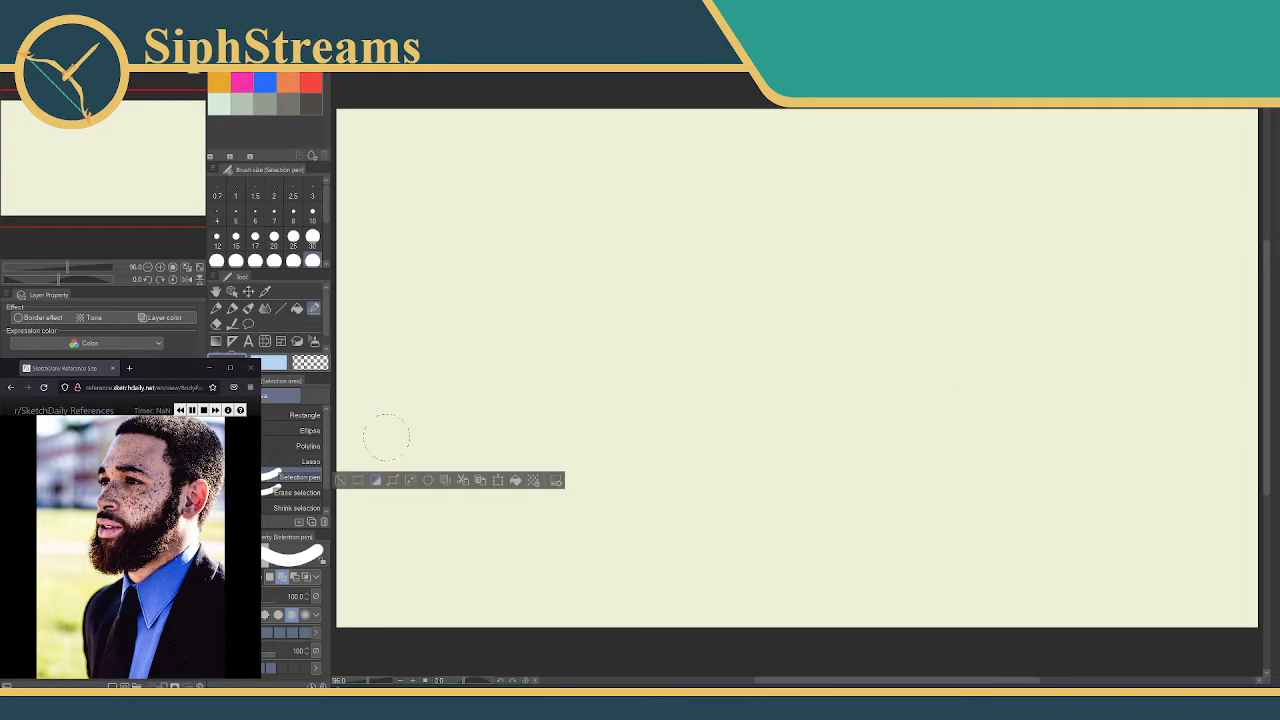
click(341, 481)
click(125, 685)
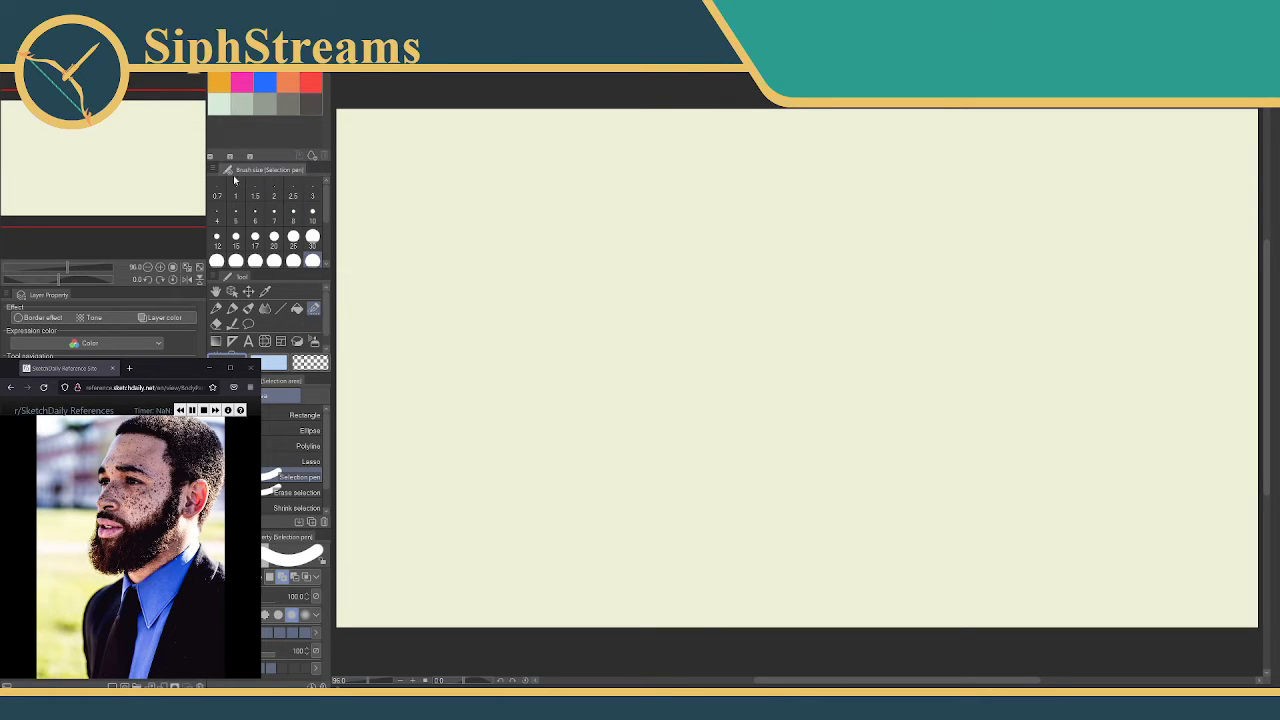
click(250, 70)
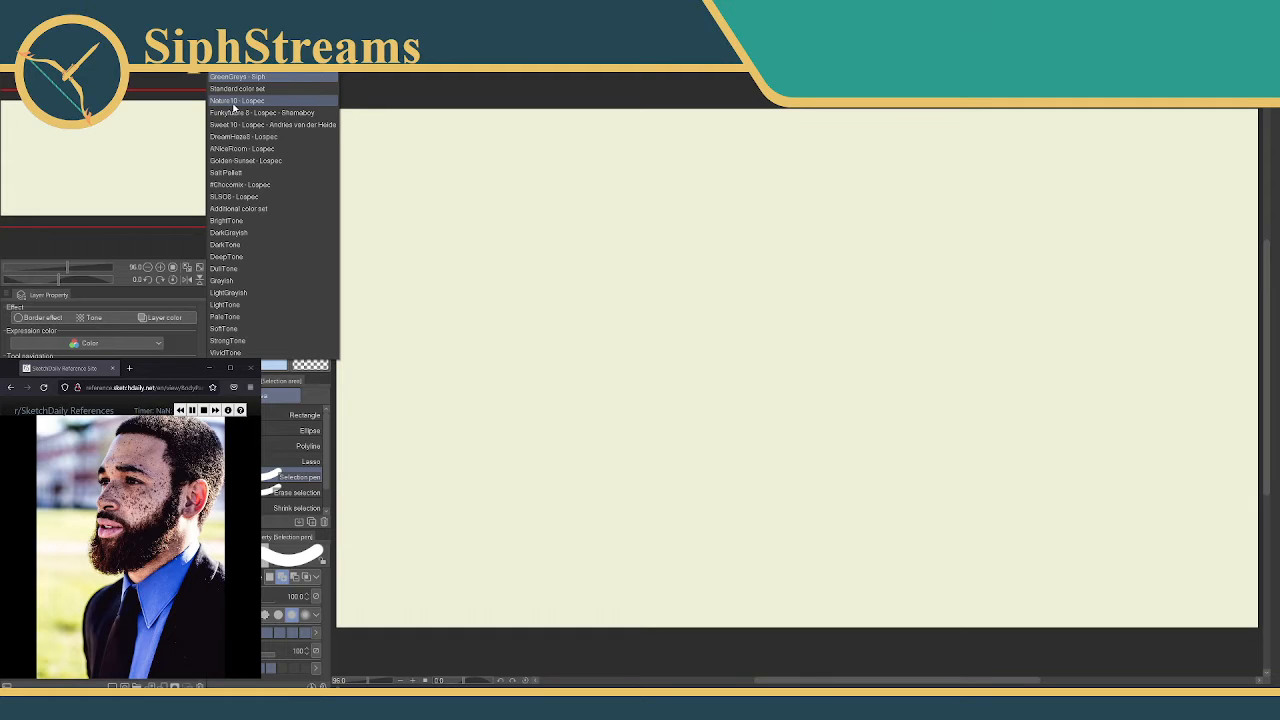
click(249, 160)
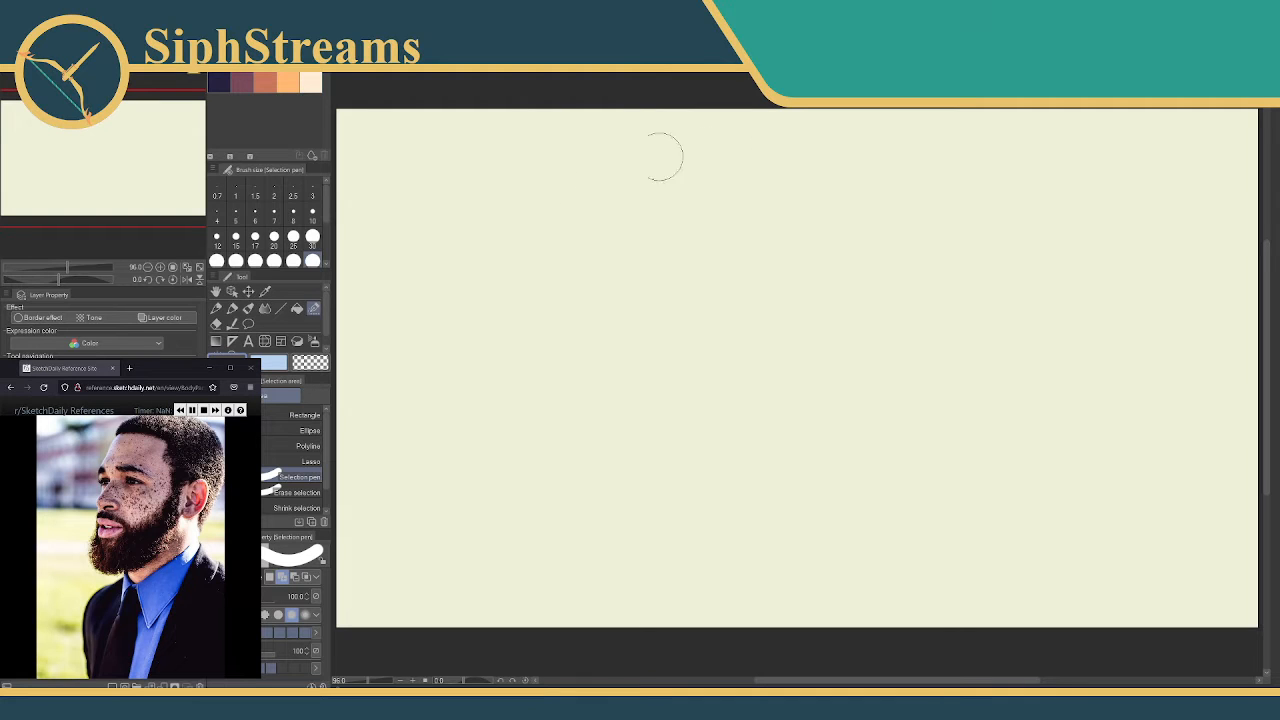
click(232, 308)
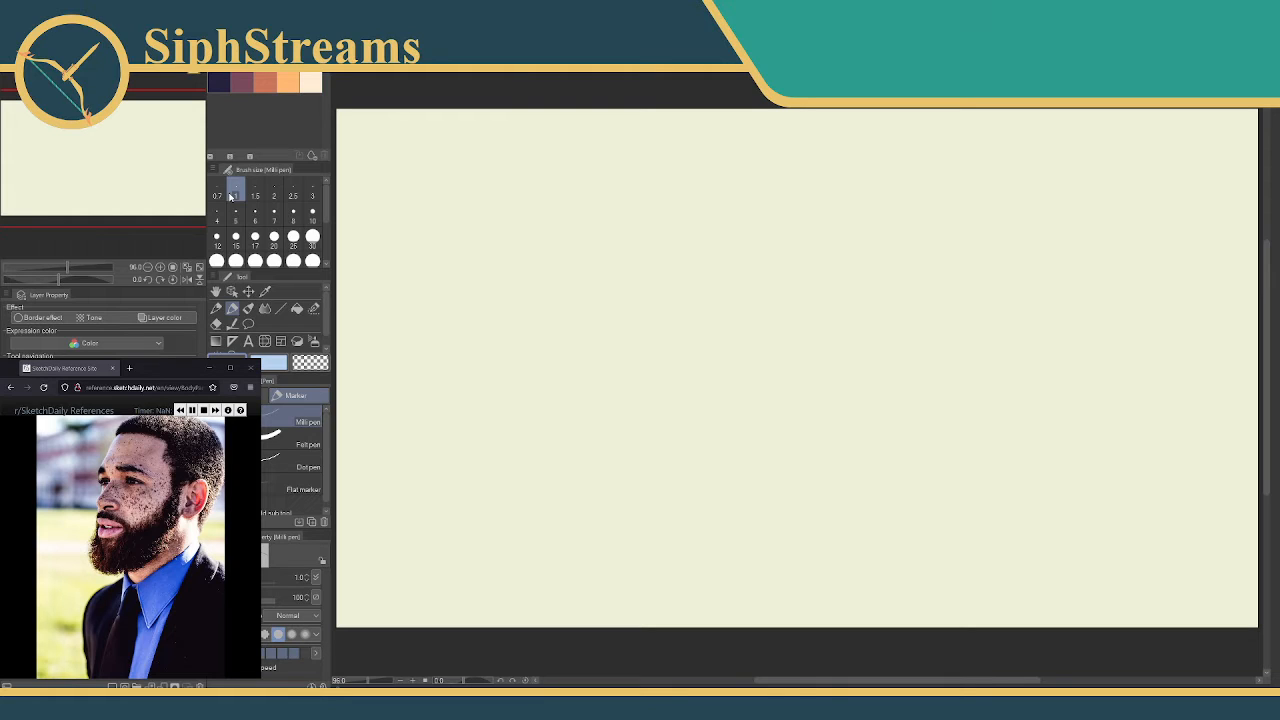
click(232, 194)
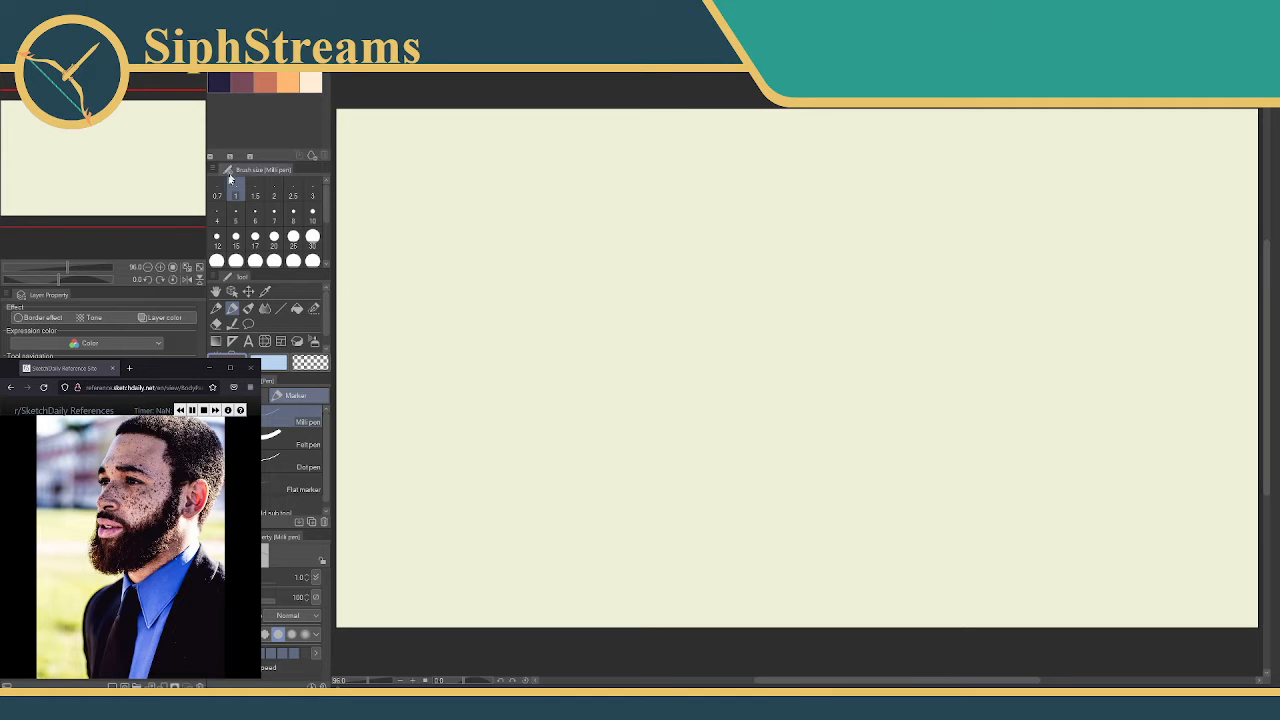
Change the paper layer's color to the palest peach swatch sampled from the color set
click(310, 80)
key(alt+[)
click(117, 308)
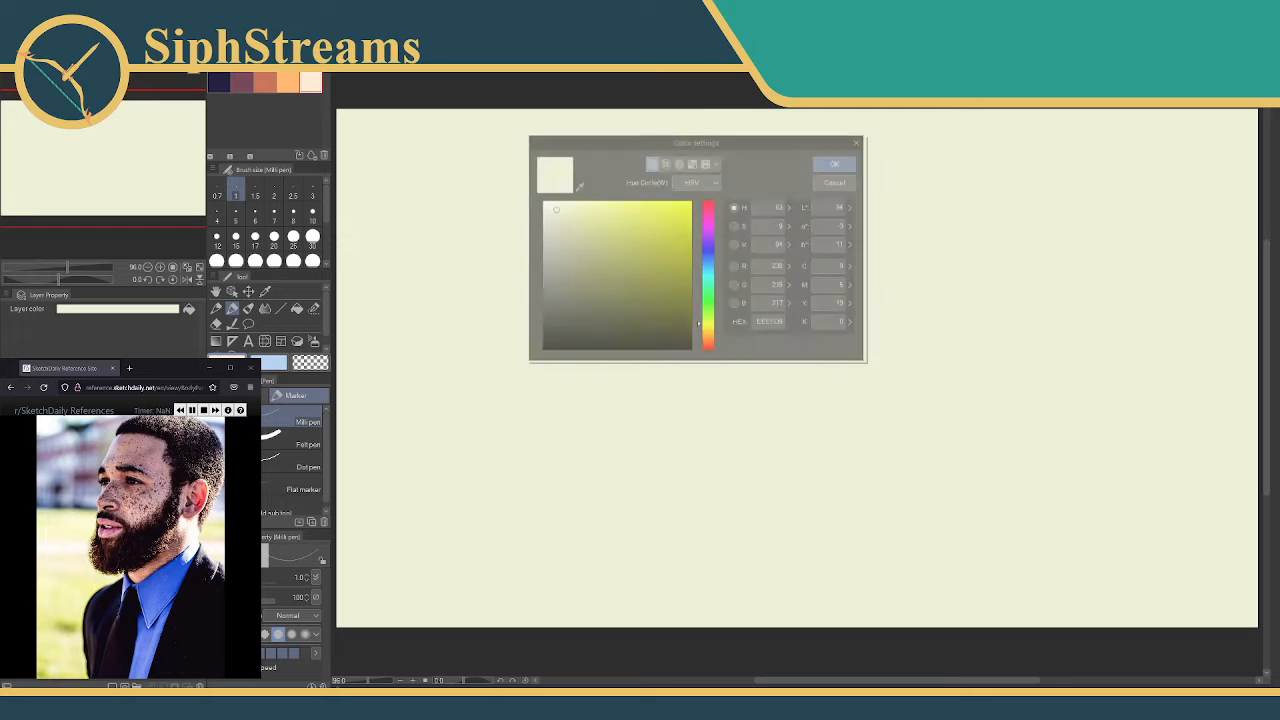
click(578, 183)
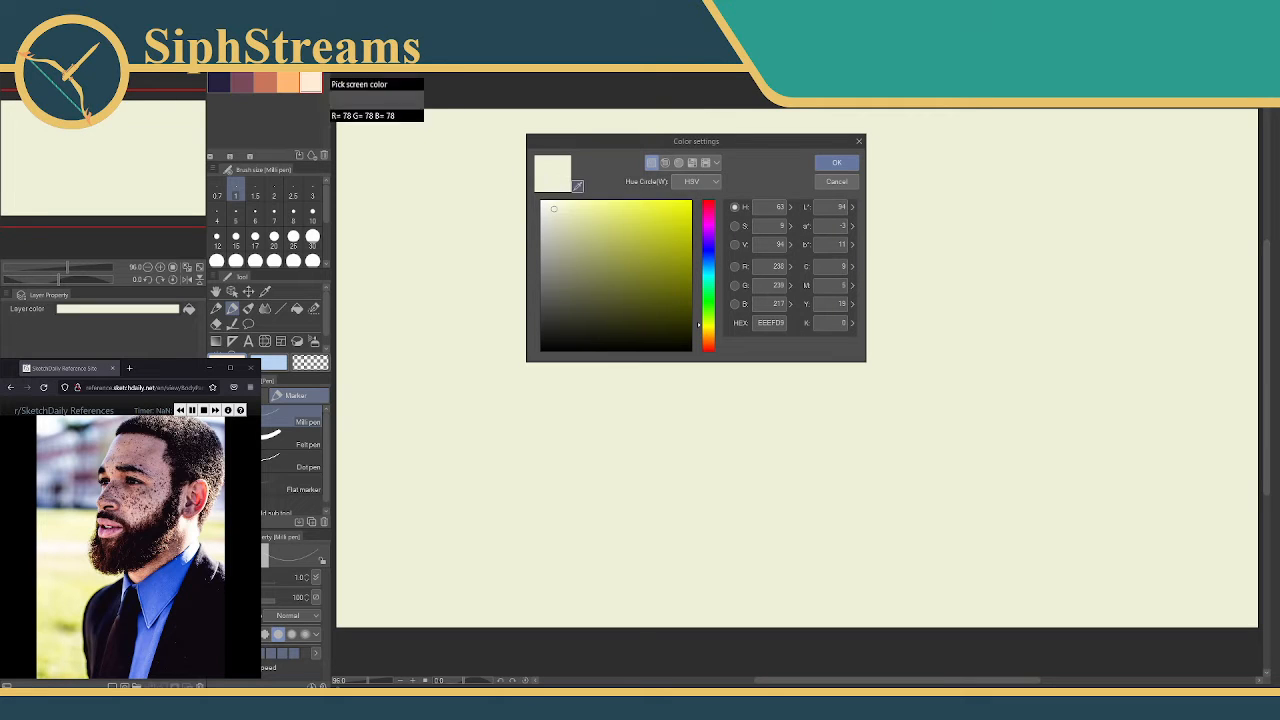
click(310, 80)
click(834, 163)
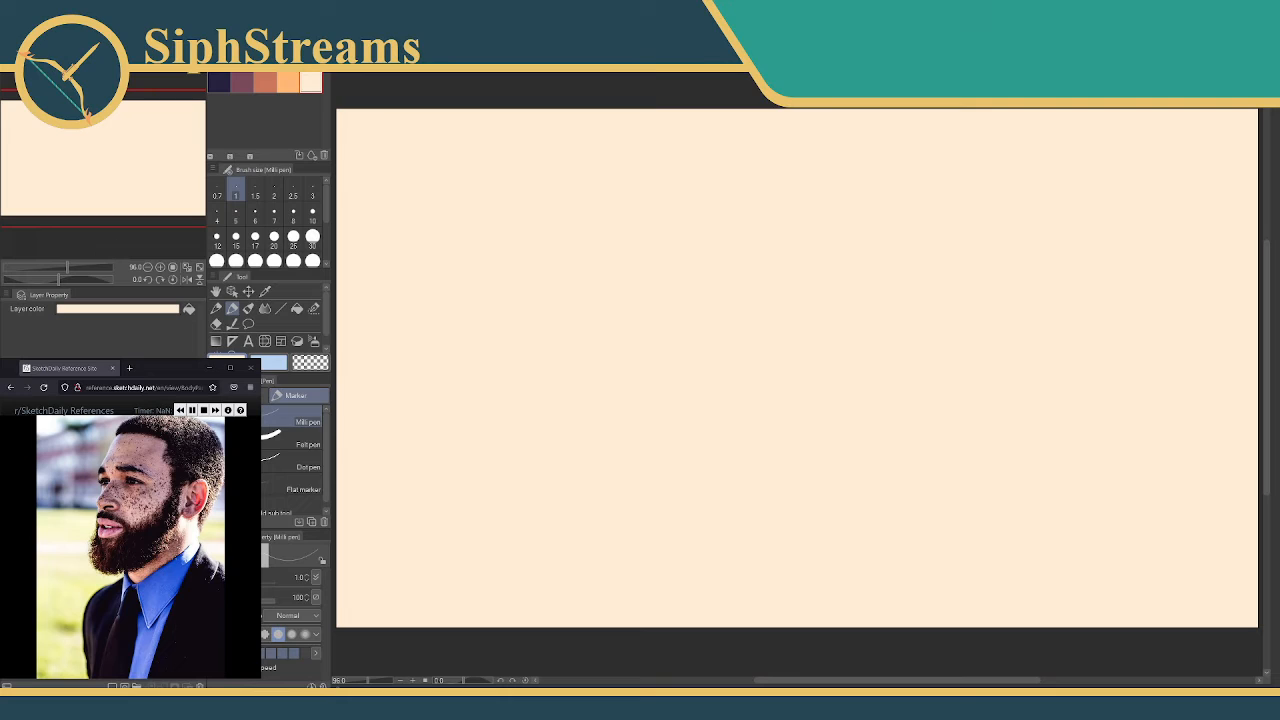
Add a new layer, choose the terracotta swatch as the drawing color, and undo the test scribble
key(ctrl+shift+n)
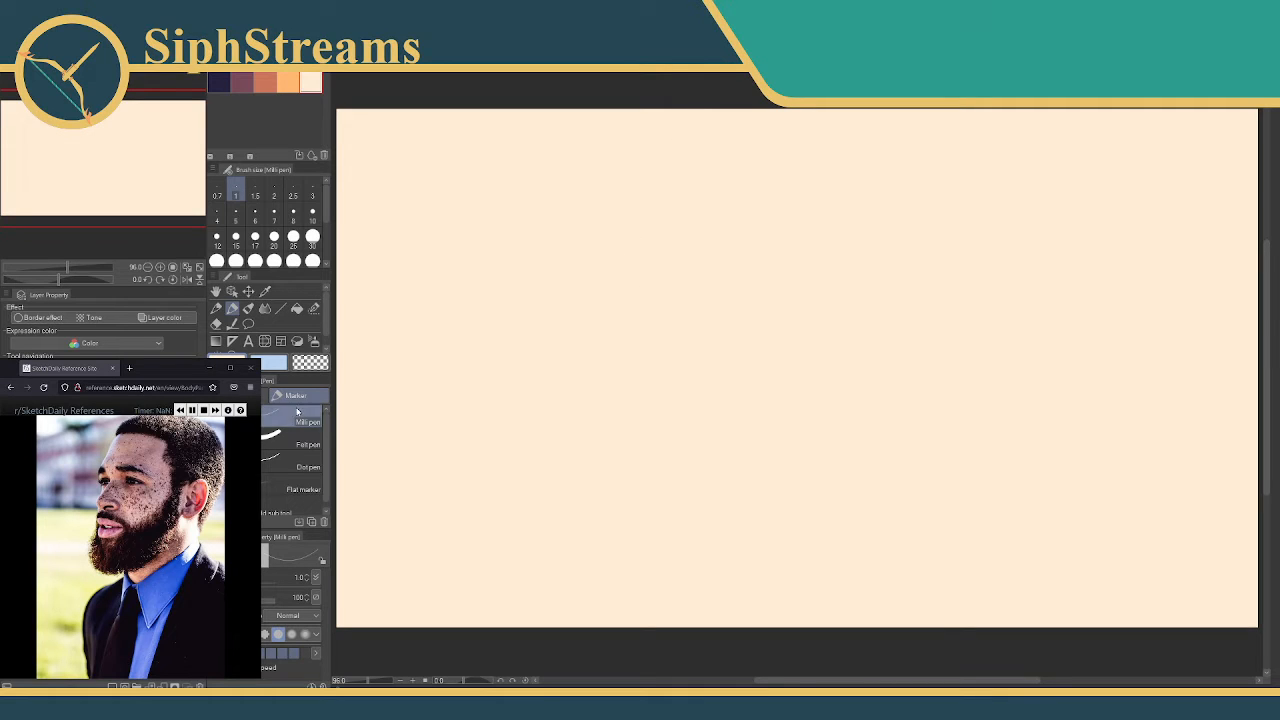
click(265, 82)
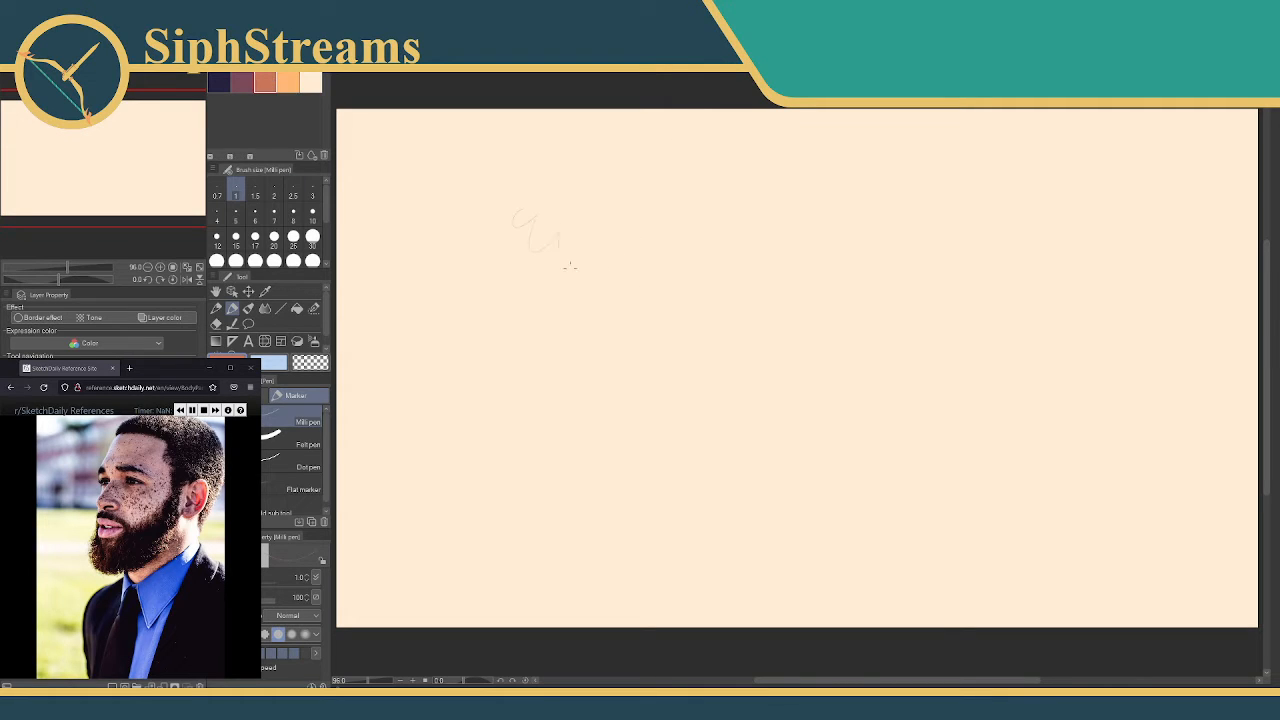
key(ctrl+z)
Try a test stroke with the Milli pen at size 3 and undo it
mouse_move(414, 350)
mouse_down()
mouse_move(432, 305)
mouse_move(411, 333)
mouse_up()
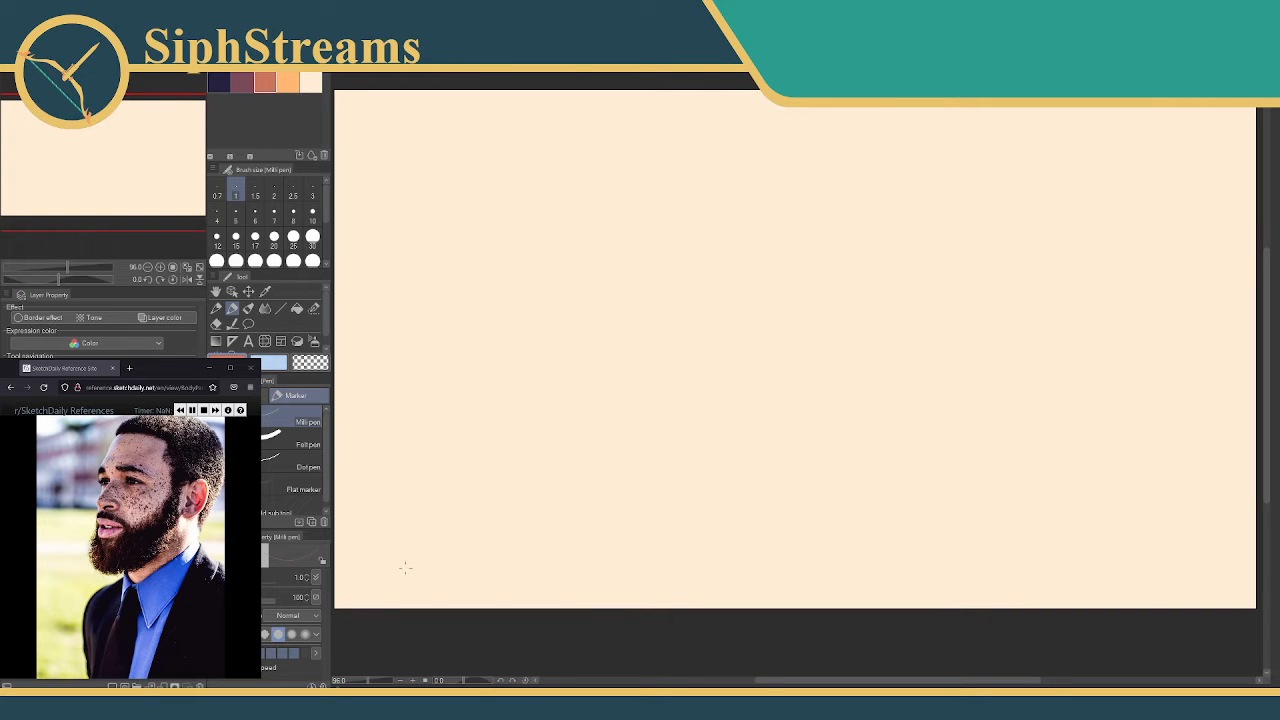
drag(370, 680, 370, 680)
drag(468, 355, 539, 431)
drag(368, 681, 371, 682)
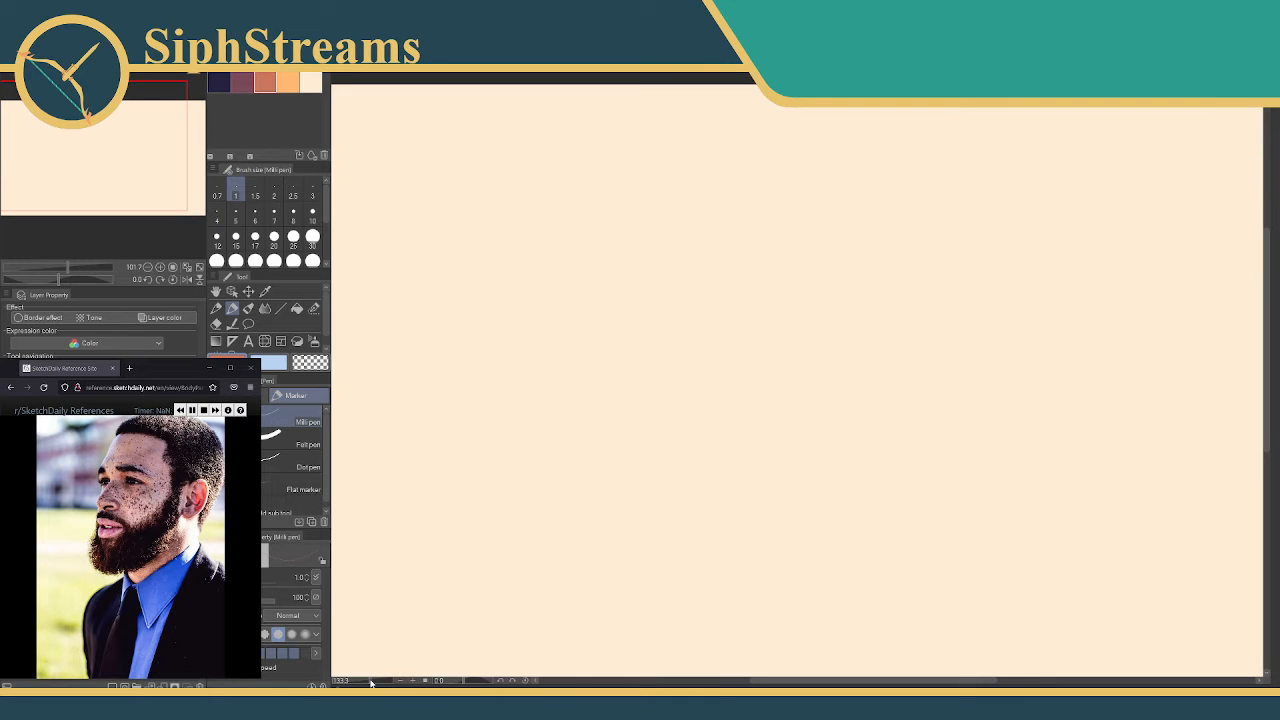
mouse_move(440, 452)
mouse_down()
mouse_move(453, 474)
mouse_move(563, 443)
mouse_move(552, 457)
mouse_up()
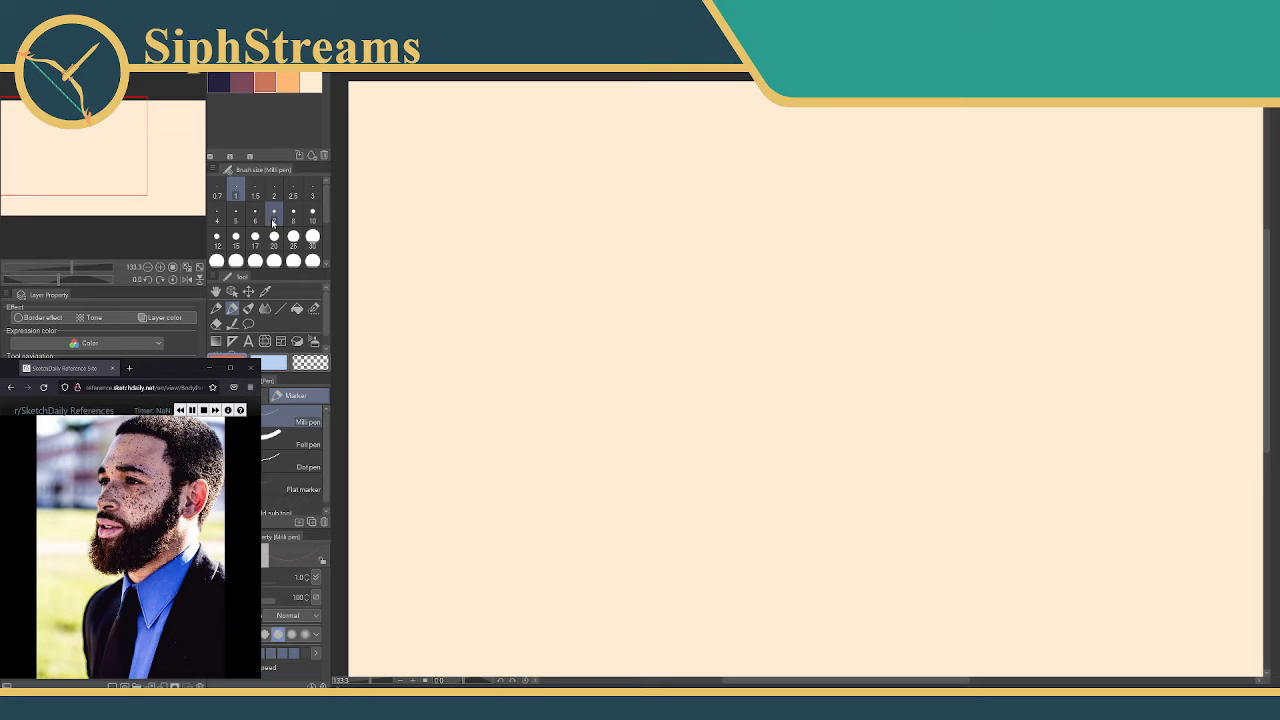
click(312, 192)
drag(538, 203, 570, 278)
key(ctrl+z)
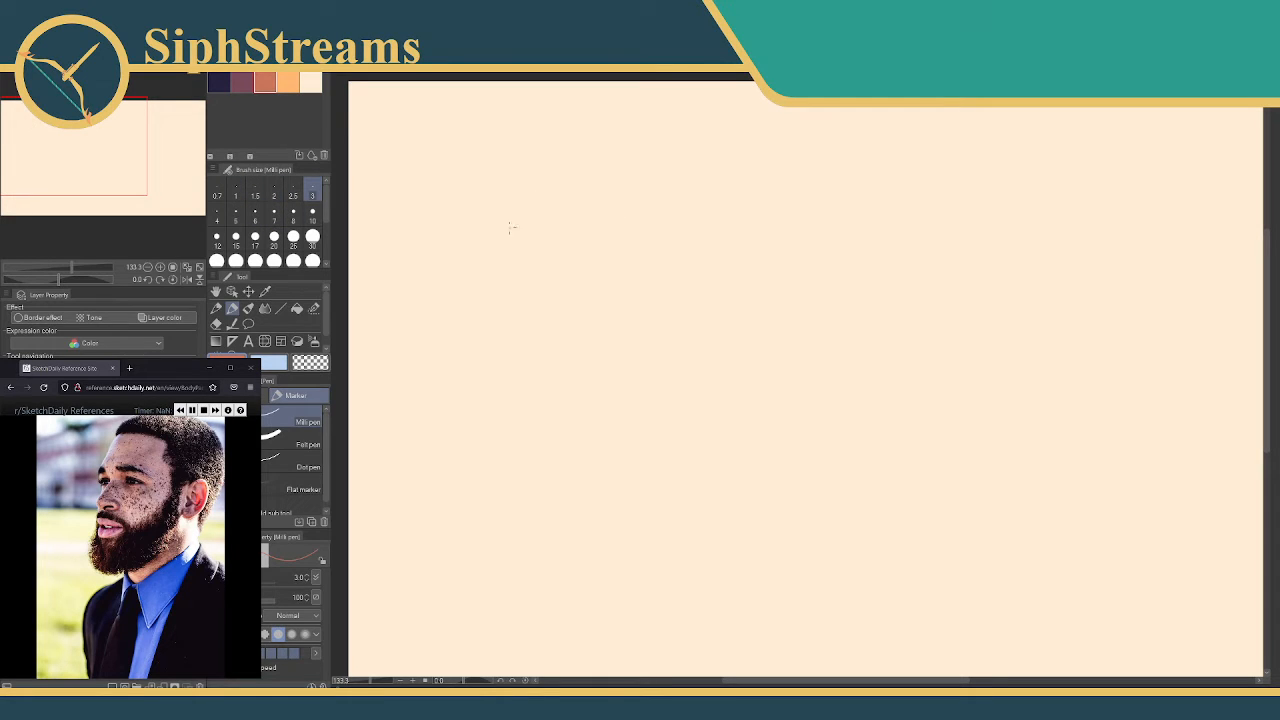
Switch to the Mechanical pencil at size 2 and clear its test stroke from the canvas
key(p)
mouse_move(508, 187)
mouse_down()
mouse_move(545, 196)
mouse_move(506, 250)
mouse_move(586, 248)
mouse_up()
key(Delete)
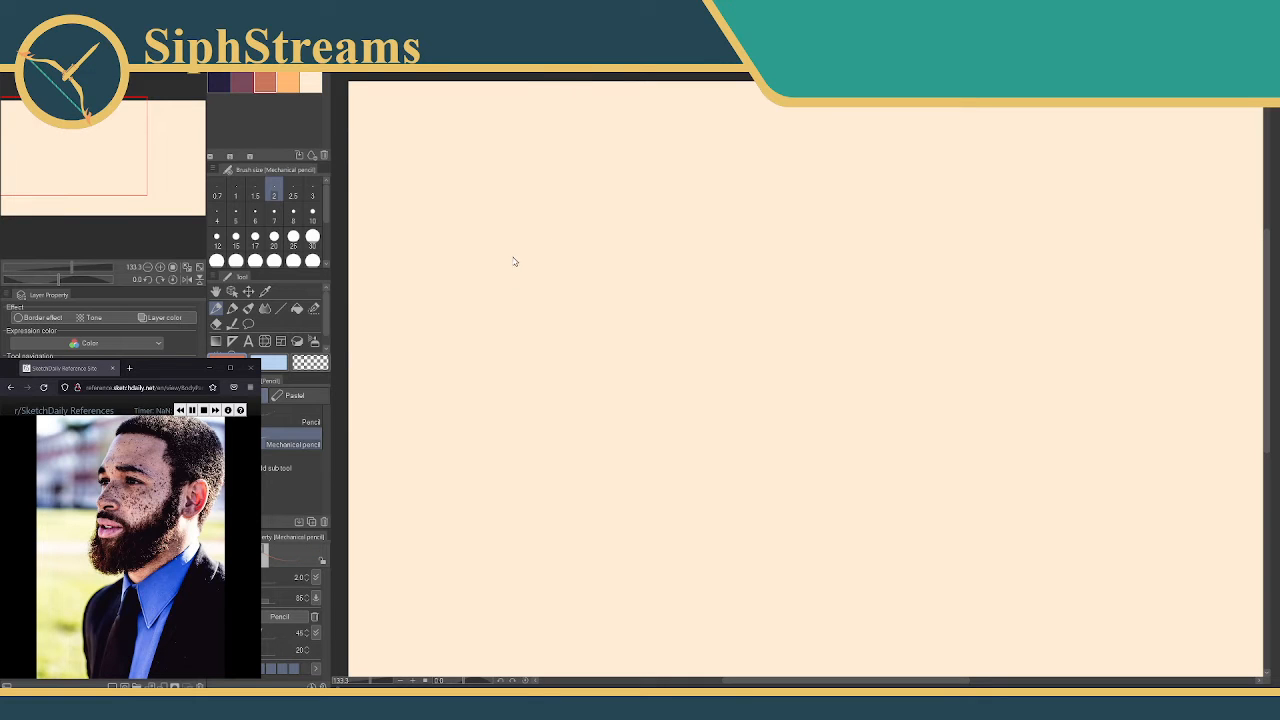
Save the drawing as "22.10.13 - Style Practice C" in Clip Studio Format in the pinned artwork folder
key(ctrl+s)
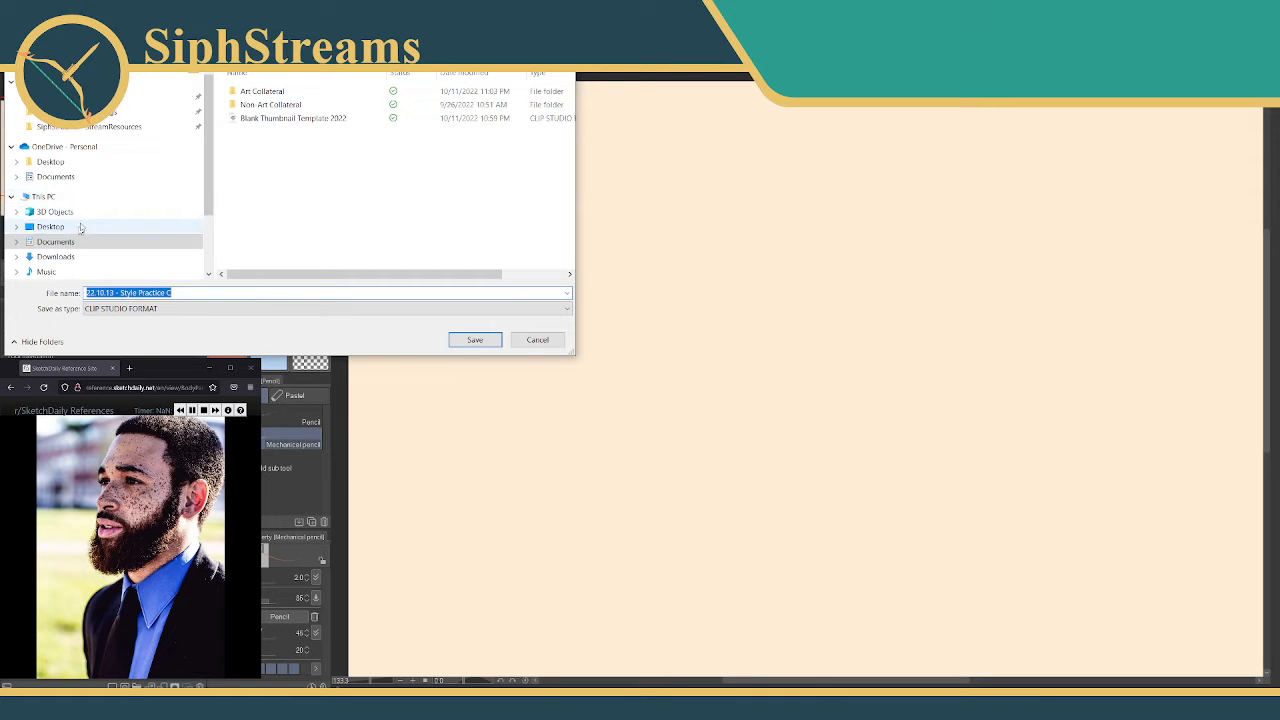
click(127, 100)
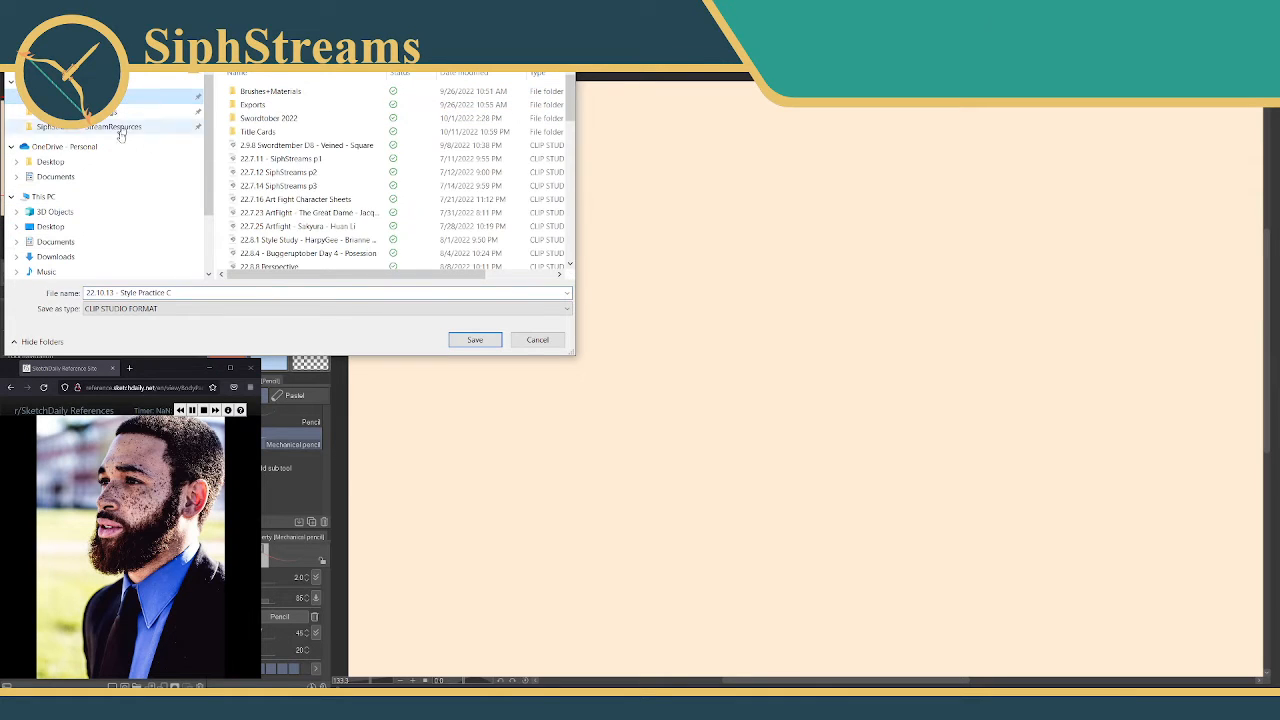
drag(573, 113, 572, 247)
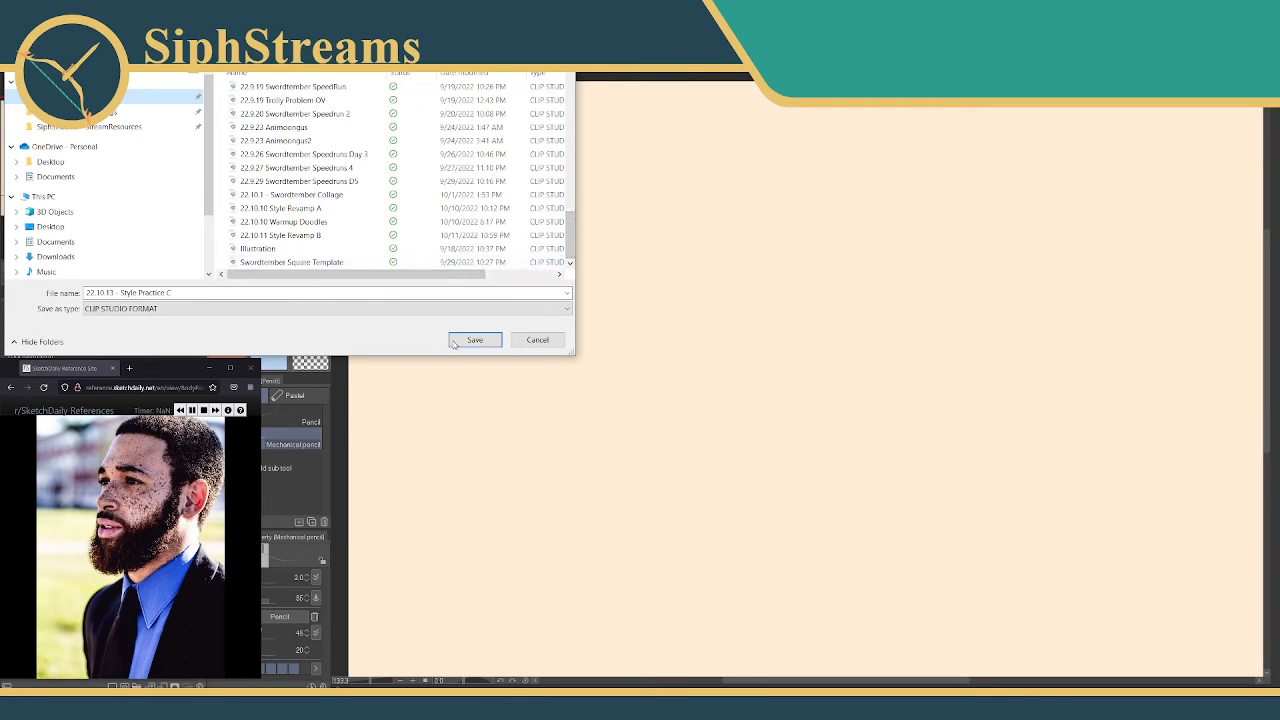
click(472, 340)
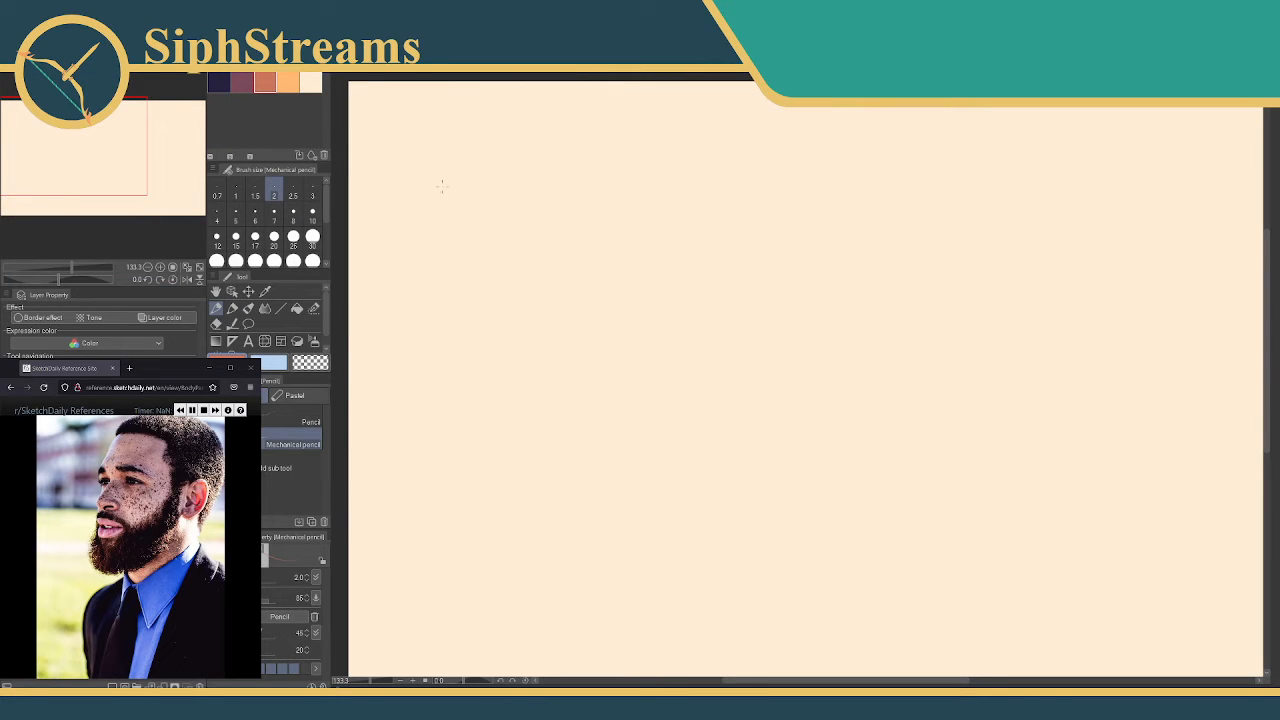
mouse_move(441, 186)
mouse_down()
mouse_move(490, 276)
mouse_move(433, 378)
mouse_up()
key(ctrl+z)
mouse_move(537, 157)
mouse_down()
mouse_move(623, 152)
mouse_move(515, 168)
mouse_move(491, 232)
mouse_move(513, 259)
mouse_move(550, 271)
mouse_move(591, 262)
mouse_move(618, 223)
mouse_move(613, 186)
mouse_move(536, 155)
mouse_up()
key(ctrl+z)
key(ctrl+z)
Sketch two slanted guide strokes and try a circle for the head between them
scroll(469, 405, up, 1)
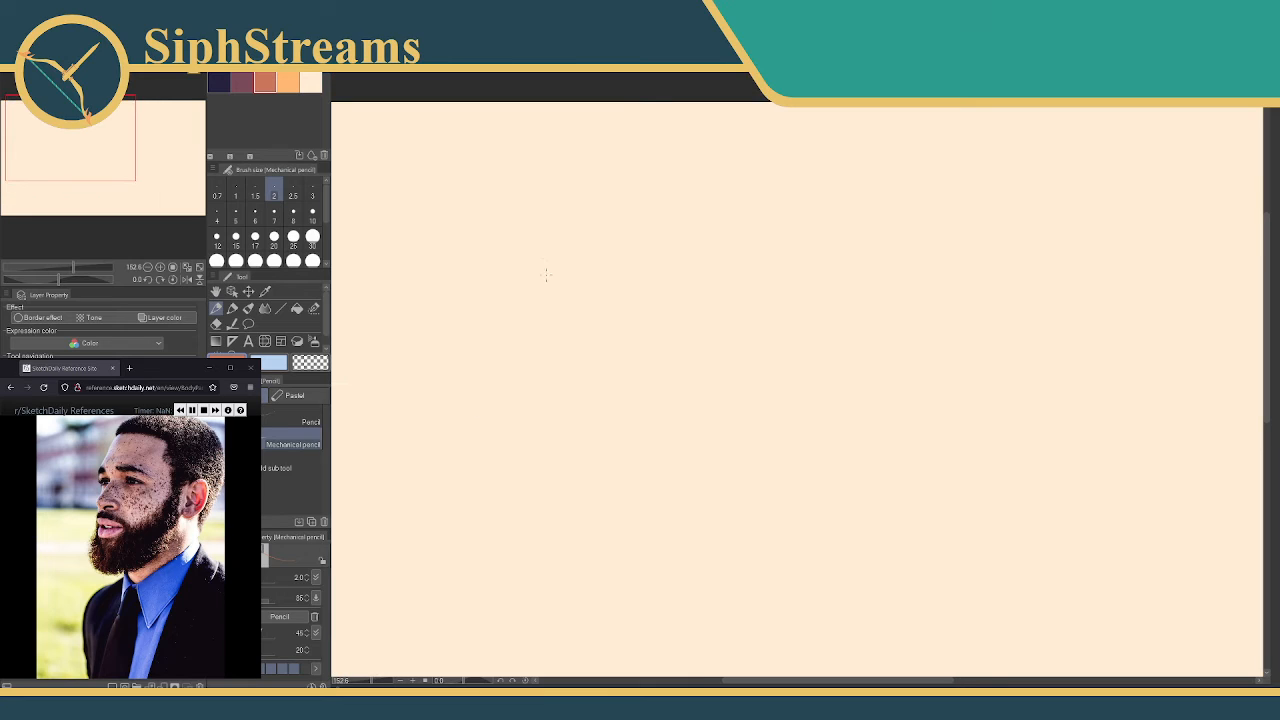
drag(548, 258, 657, 306)
drag(474, 345, 528, 420)
mouse_move(577, 273)
mouse_down()
mouse_move(508, 318)
mouse_move(593, 387)
mouse_move(530, 298)
mouse_up()
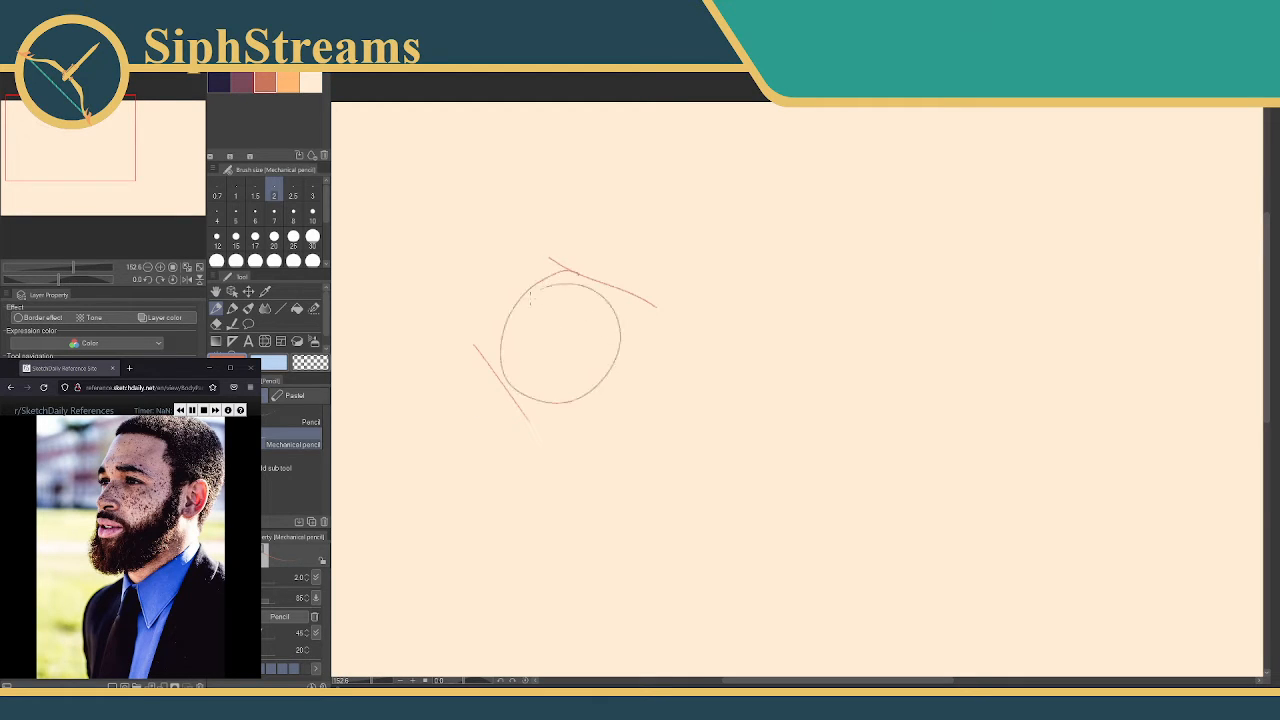
key(ctrl+z)
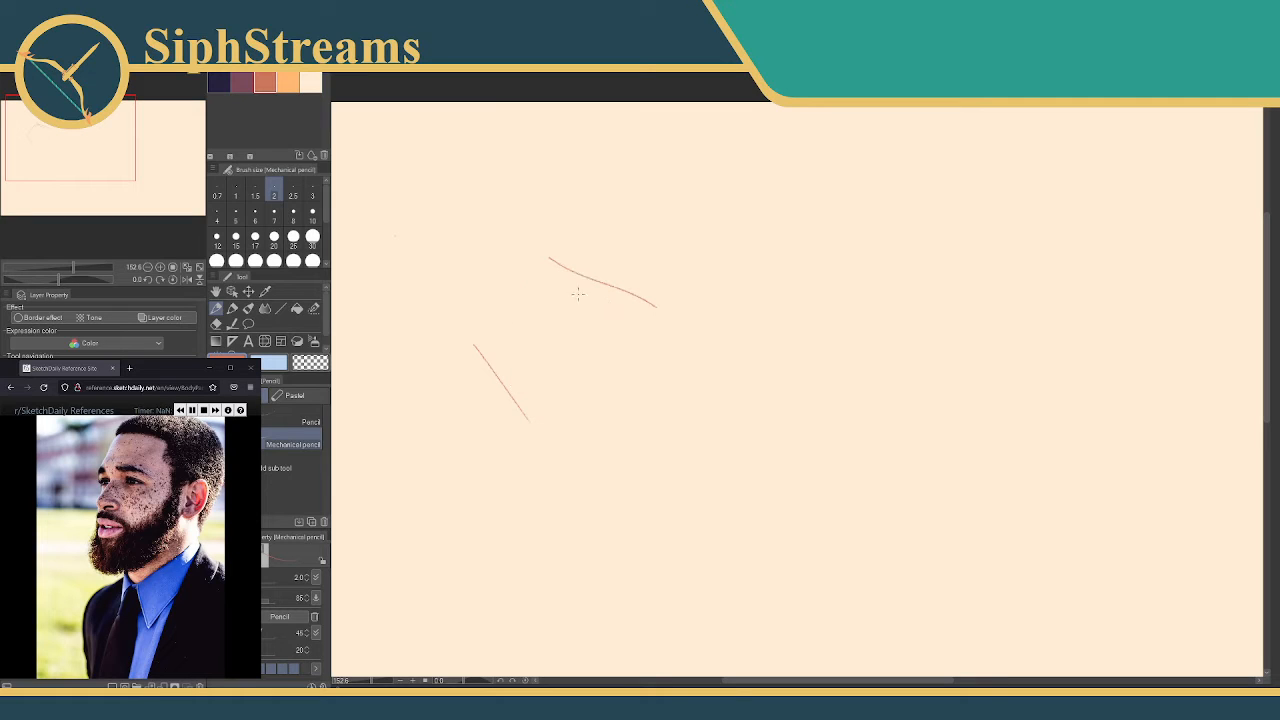
Draw a smaller circle for the head between the slanted guide strokes and erase the guides with the vector eraser
mouse_move(529, 285)
mouse_down()
mouse_move(560, 286)
mouse_move(537, 313)
mouse_move(588, 322)
mouse_move(516, 294)
mouse_up()
key(ctrl+z)
key(ctrl+z)
key(e)
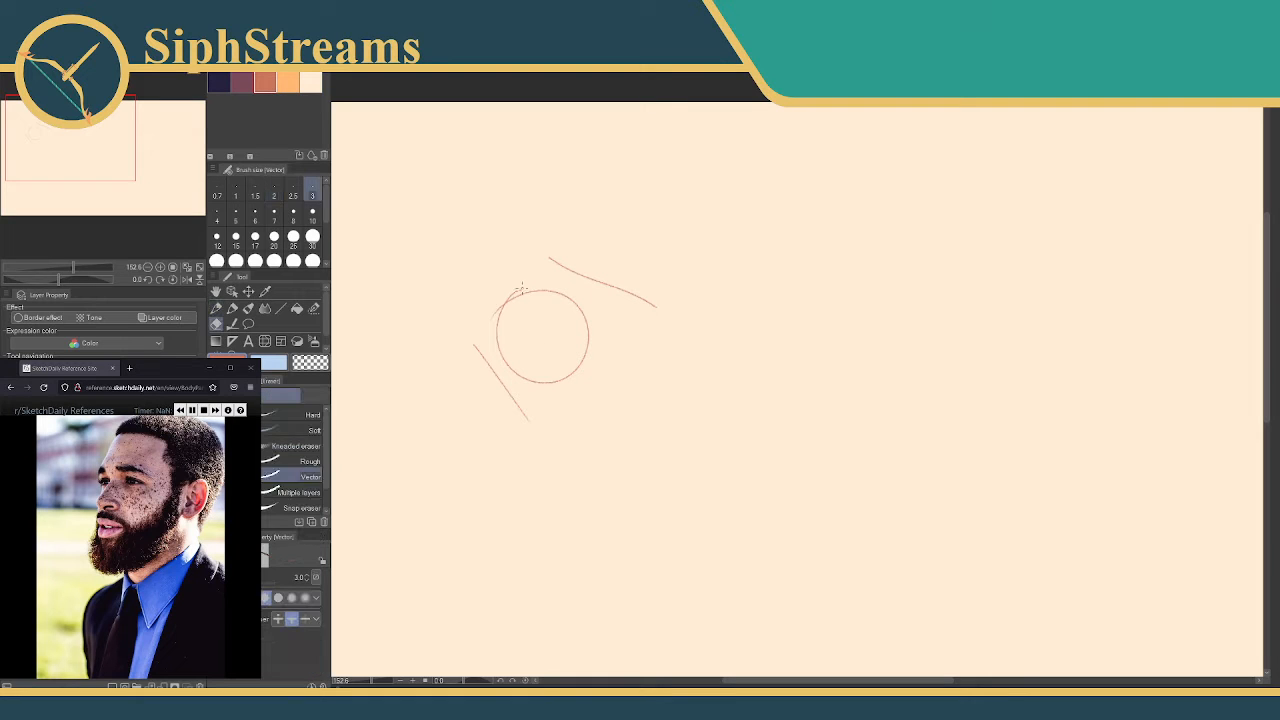
drag(508, 369, 480, 380)
drag(572, 292, 581, 254)
key(p)
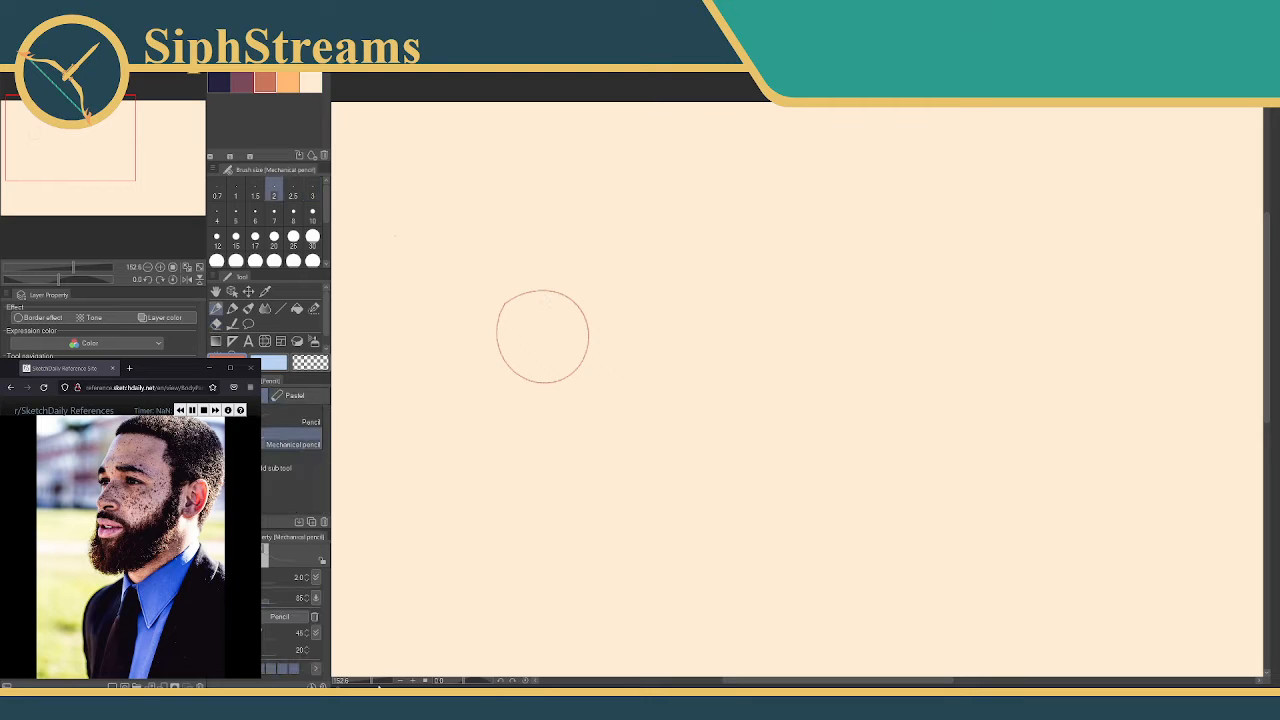
drag(372, 681, 380, 681)
drag(611, 409, 1117, 449)
drag(645, 288, 686, 331)
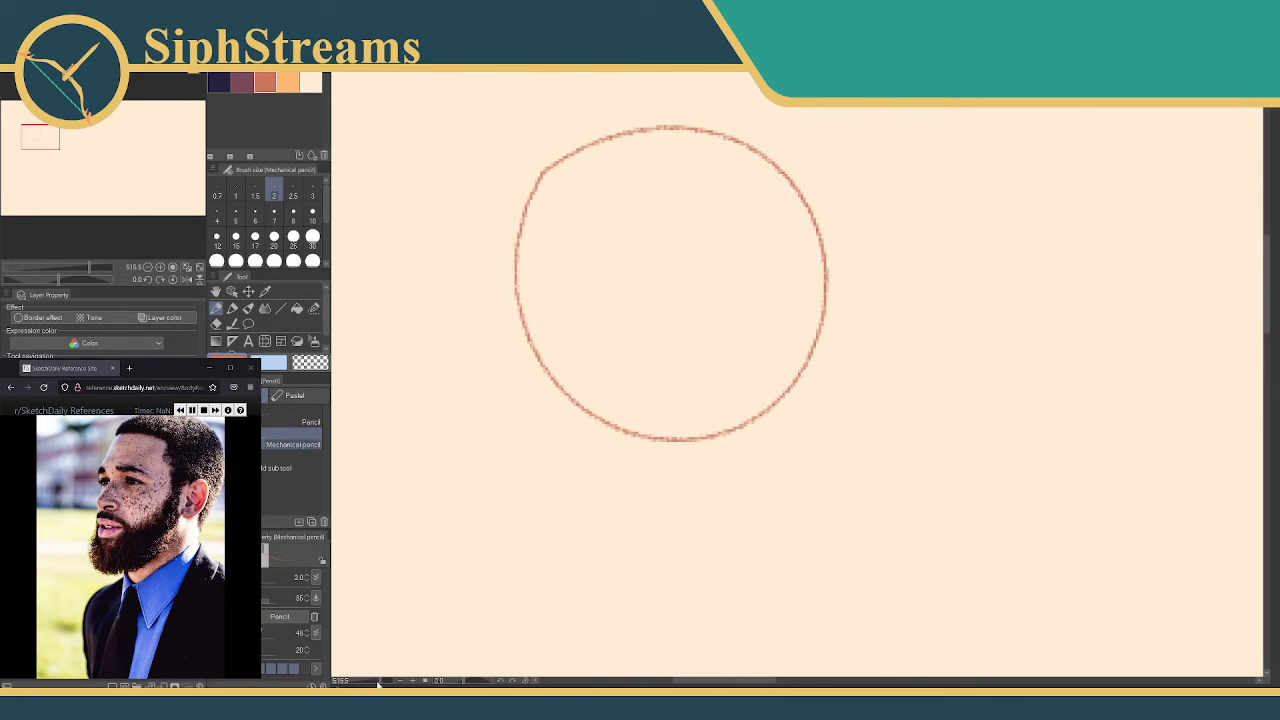
drag(378, 681, 374, 681)
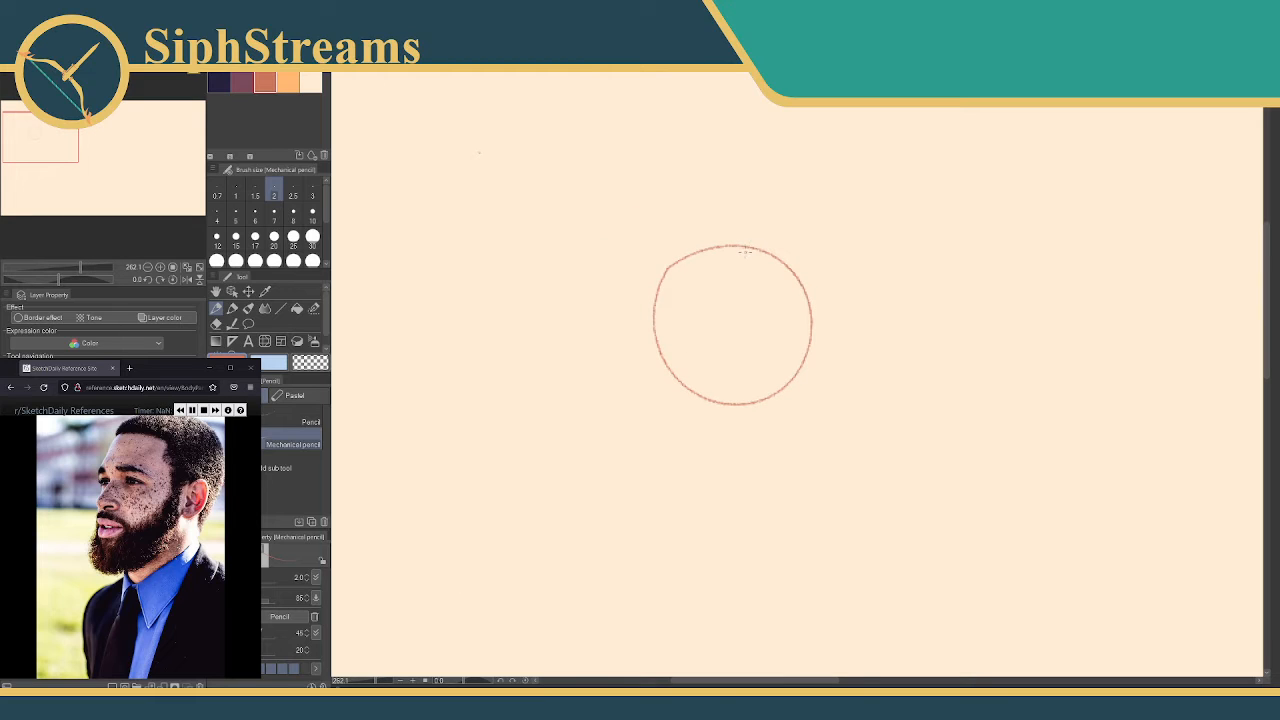
mouse_move(733, 244)
mouse_down()
mouse_move(678, 330)
mouse_move(681, 364)
mouse_up()
key(ctrl+z)
mouse_move(707, 248)
mouse_down()
mouse_move(663, 369)
mouse_move(653, 452)
mouse_up()
key(ctrl+z)
Sketch the face construction over the circle: curved centre line, side plane, jawline and far face contour meeting at the chin
drag(711, 248, 680, 308)
drag(666, 378, 670, 472)
drag(680, 259, 657, 336)
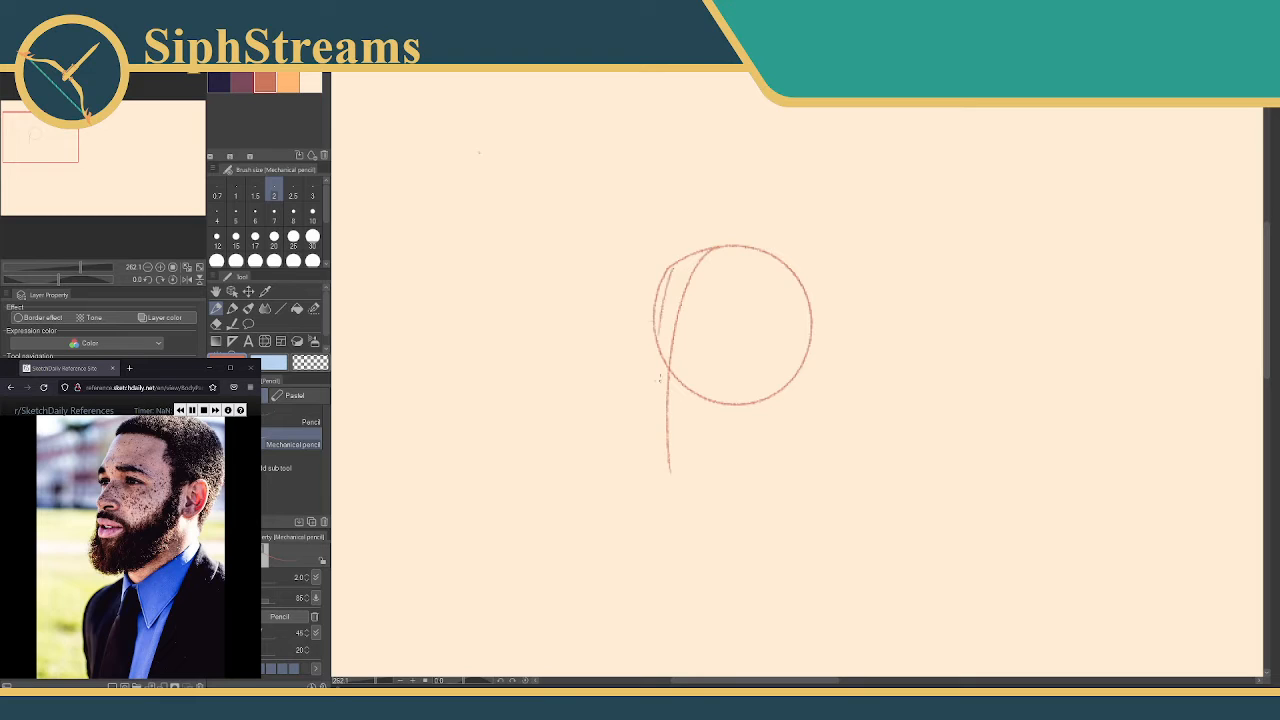
mouse_move(795, 289)
mouse_down()
mouse_move(780, 409)
mouse_move(769, 332)
mouse_move(776, 378)
mouse_move(756, 444)
mouse_move(668, 473)
mouse_up()
mouse_move(652, 339)
mouse_down()
mouse_move(647, 440)
mouse_move(653, 372)
mouse_move(668, 462)
mouse_up()
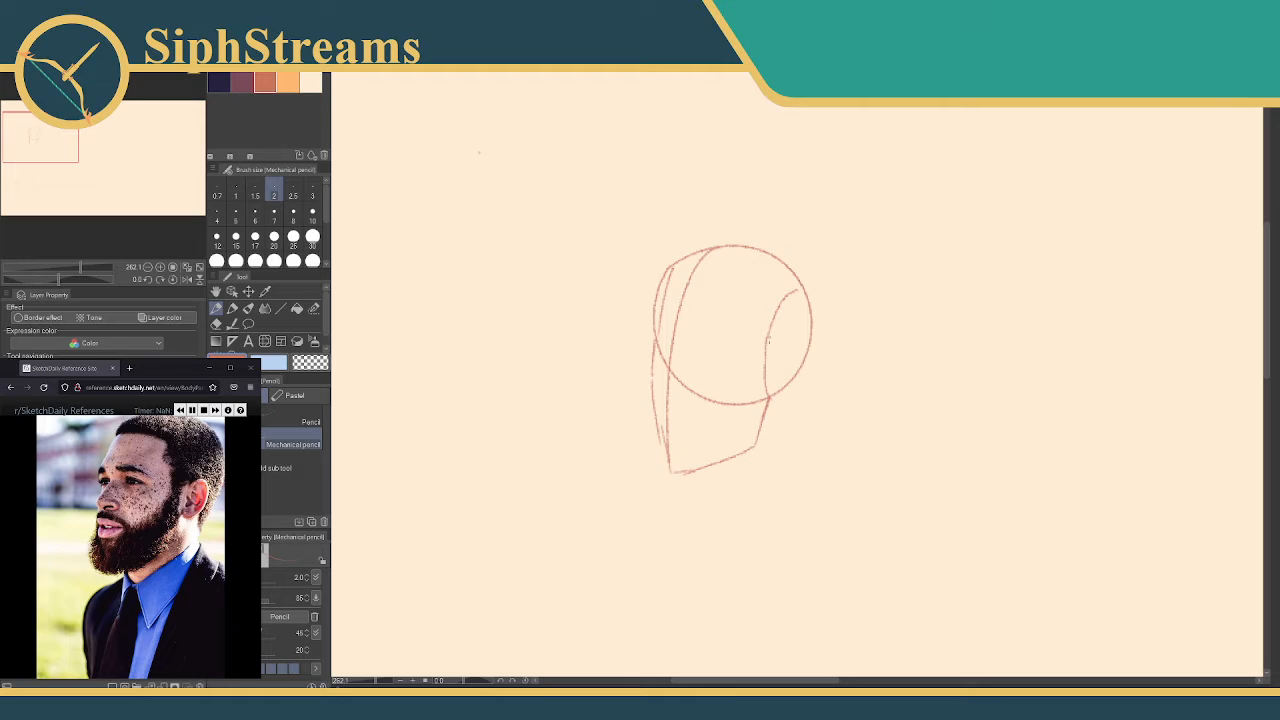
Sketch a short stroke below the chin and undo the trial strokes behind the jaw
drag(784, 393, 779, 500)
mouse_move(714, 461)
mouse_down()
mouse_move(708, 487)
mouse_move(678, 497)
mouse_up()
key(ctrl+z)
key(ctrl+z)
drag(684, 471, 675, 500)
key(ctrl+z)
drag(687, 472, 690, 494)
key(ctrl+z)
key(ctrl+z)
key(ctrl+z)
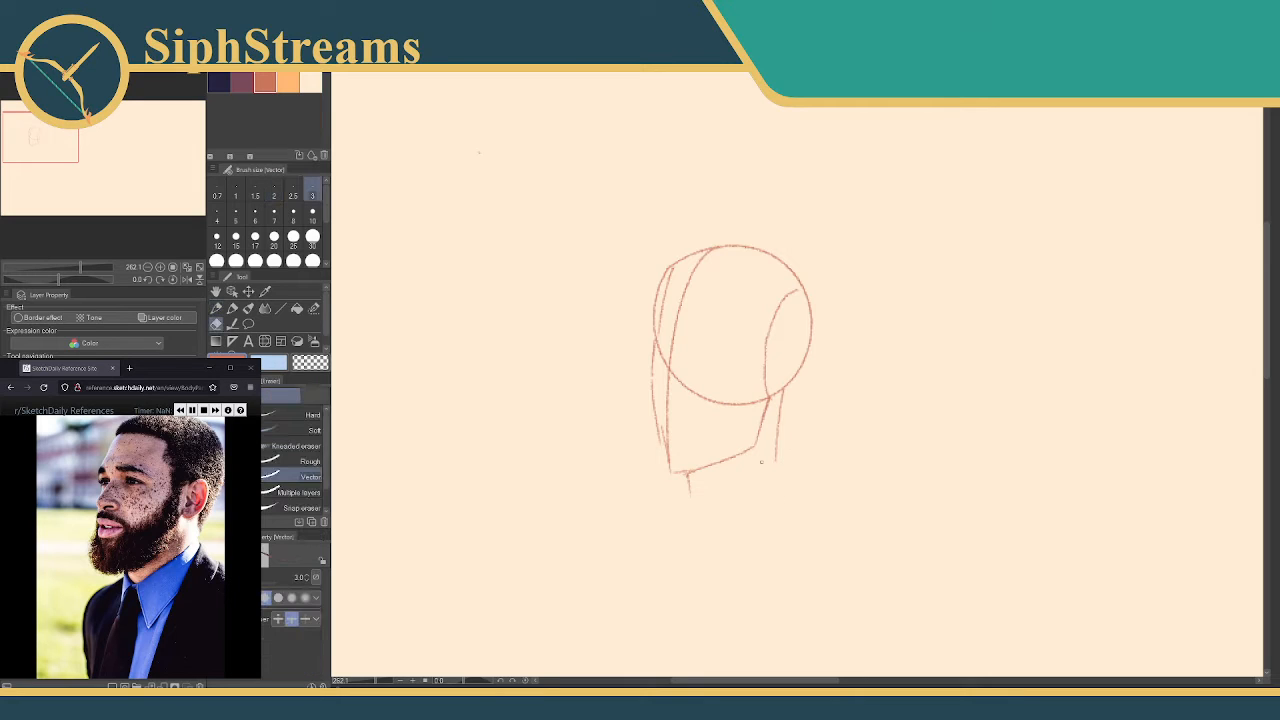
key(ctrl+z)
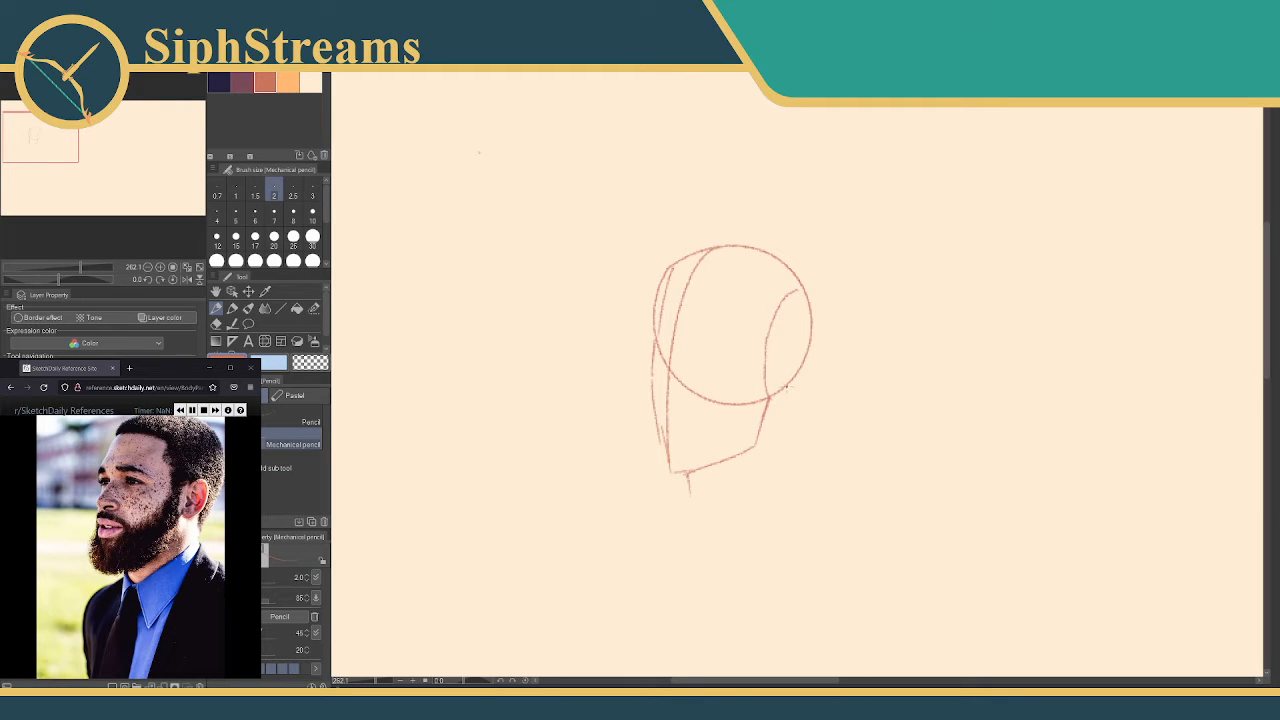
Sketch the beard's back edge behind the jaw and its slanted lower outline running forward under the chin
drag(785, 384, 797, 467)
drag(689, 484, 790, 470)
key(ctrl+z)
drag(690, 494, 797, 468)
key(ctrl+z)
drag(688, 497, 797, 466)
key(ctrl+z)
drag(688, 497, 792, 468)
key(ctrl+z)
mouse_move(689, 496)
mouse_down()
mouse_move(771, 484)
mouse_move(797, 467)
mouse_up()
mouse_move(689, 488)
mouse_down()
mouse_move(749, 479)
mouse_move(735, 495)
mouse_move(791, 446)
mouse_move(786, 482)
mouse_move(750, 504)
mouse_move(704, 495)
mouse_up()
key(e)
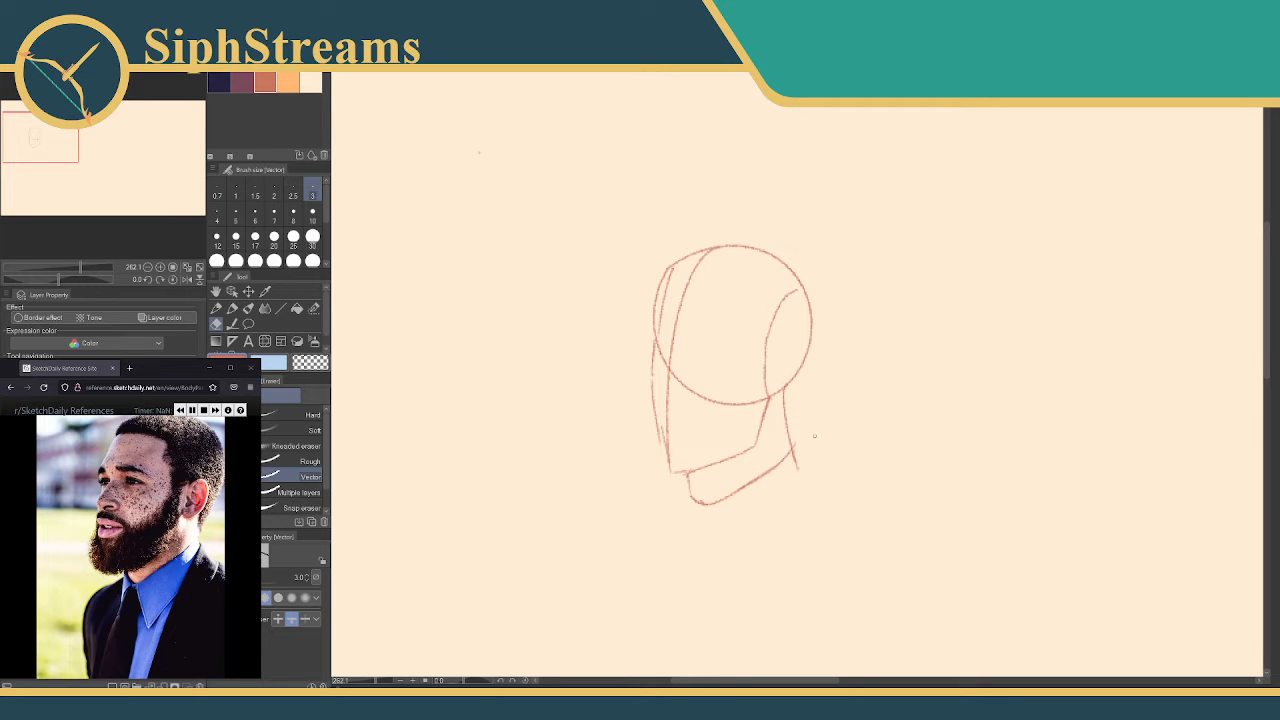
Sketch the shirt collar below the beard and the near lapel's inner line from the nape, undoing the misplaced trial strokes
key(p)
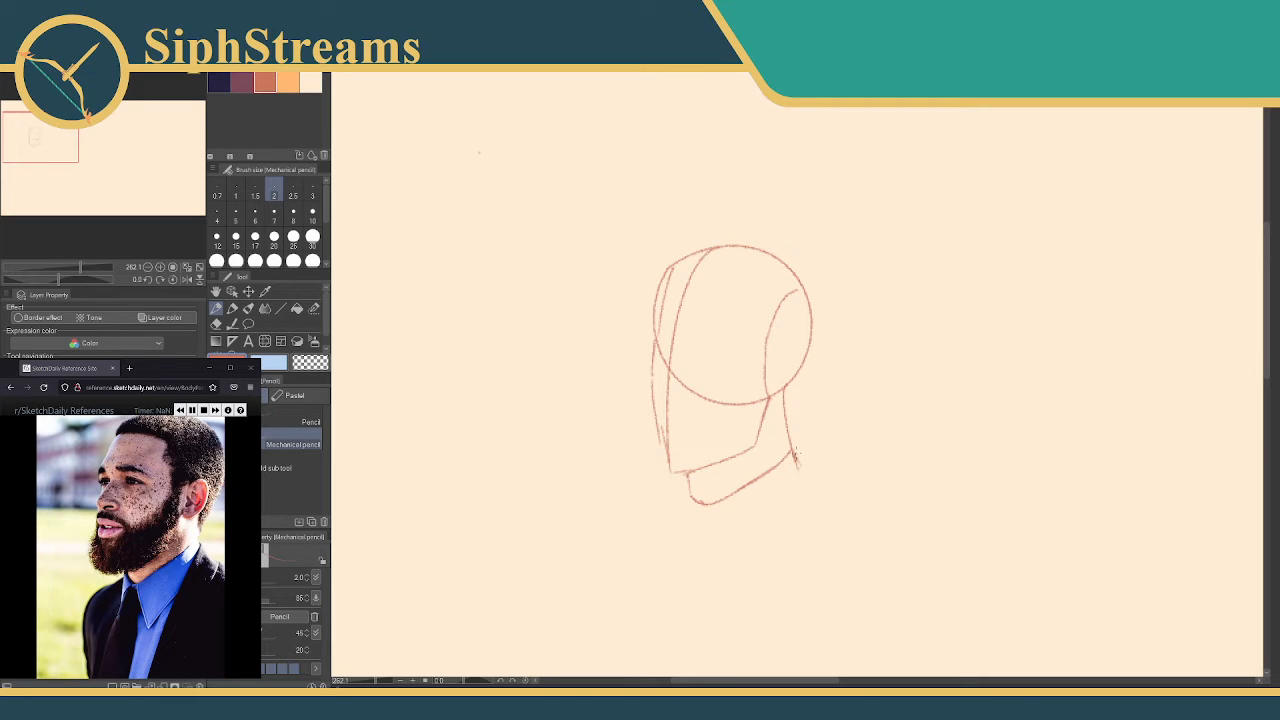
drag(796, 456, 780, 634)
mouse_move(704, 500)
mouse_down()
mouse_move(725, 548)
mouse_move(757, 534)
mouse_up()
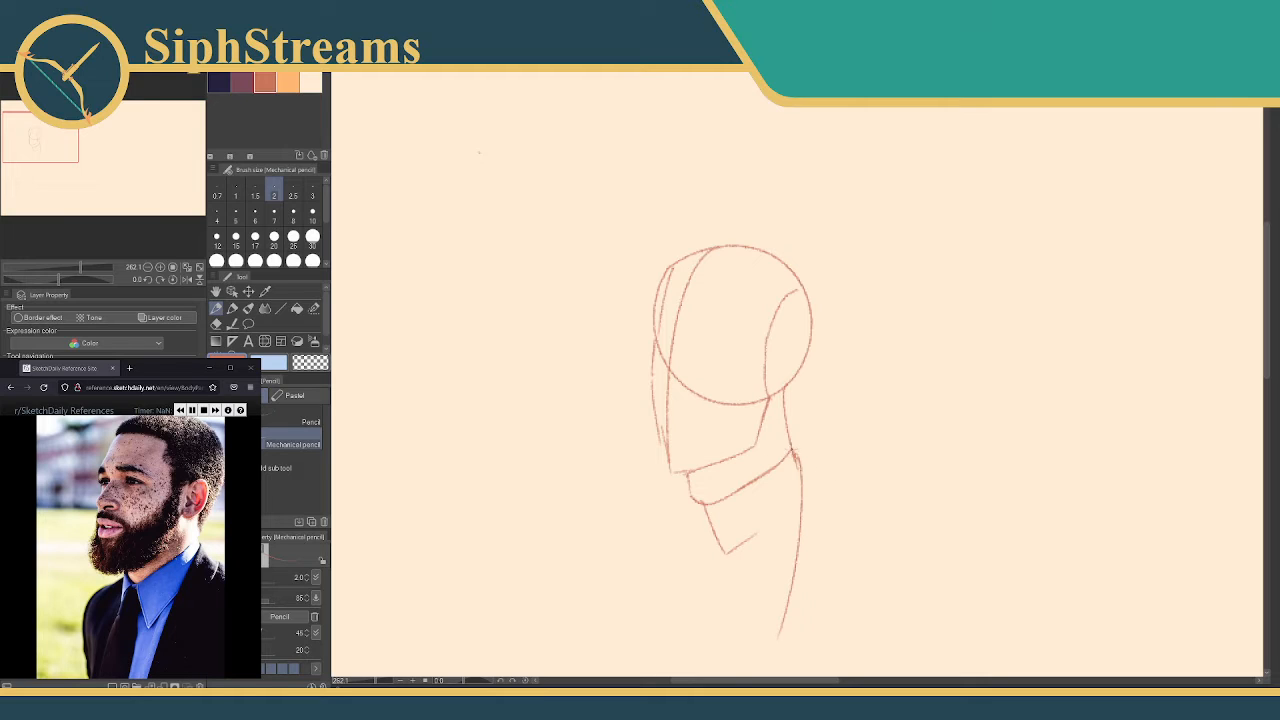
drag(794, 460, 772, 574)
key(ctrl+z)
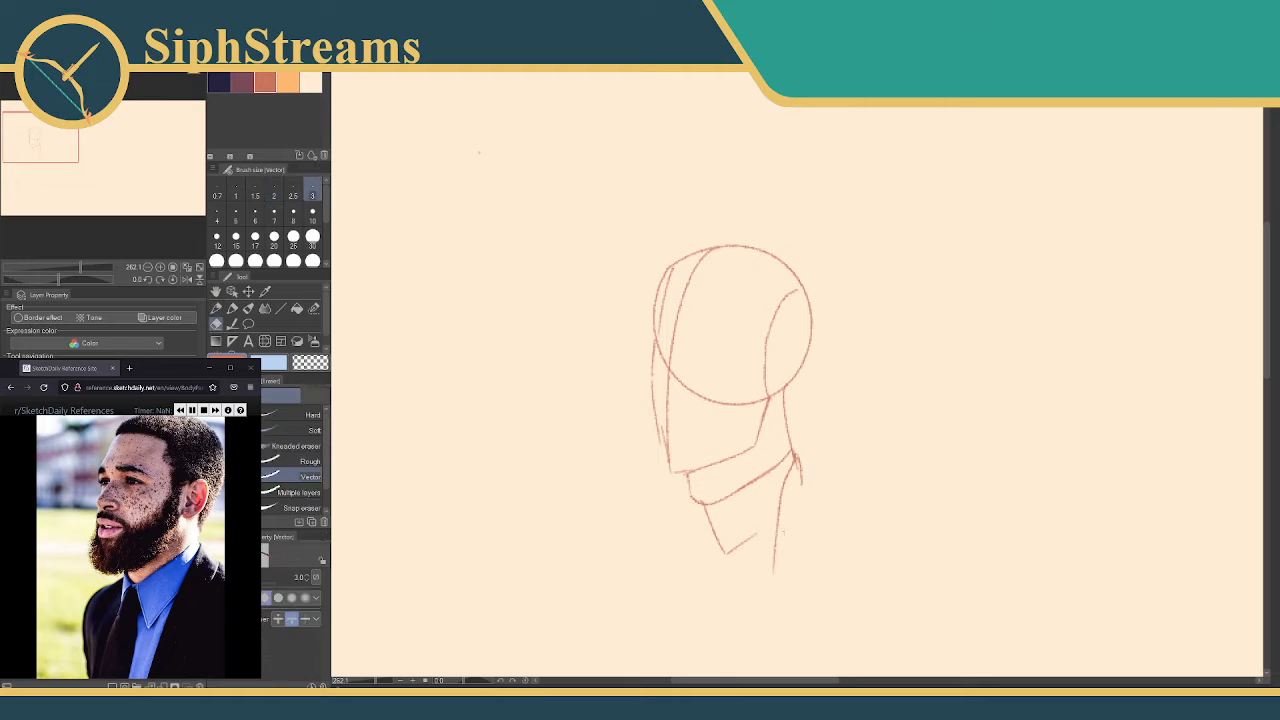
key(ctrl+z)
drag(796, 462, 750, 594)
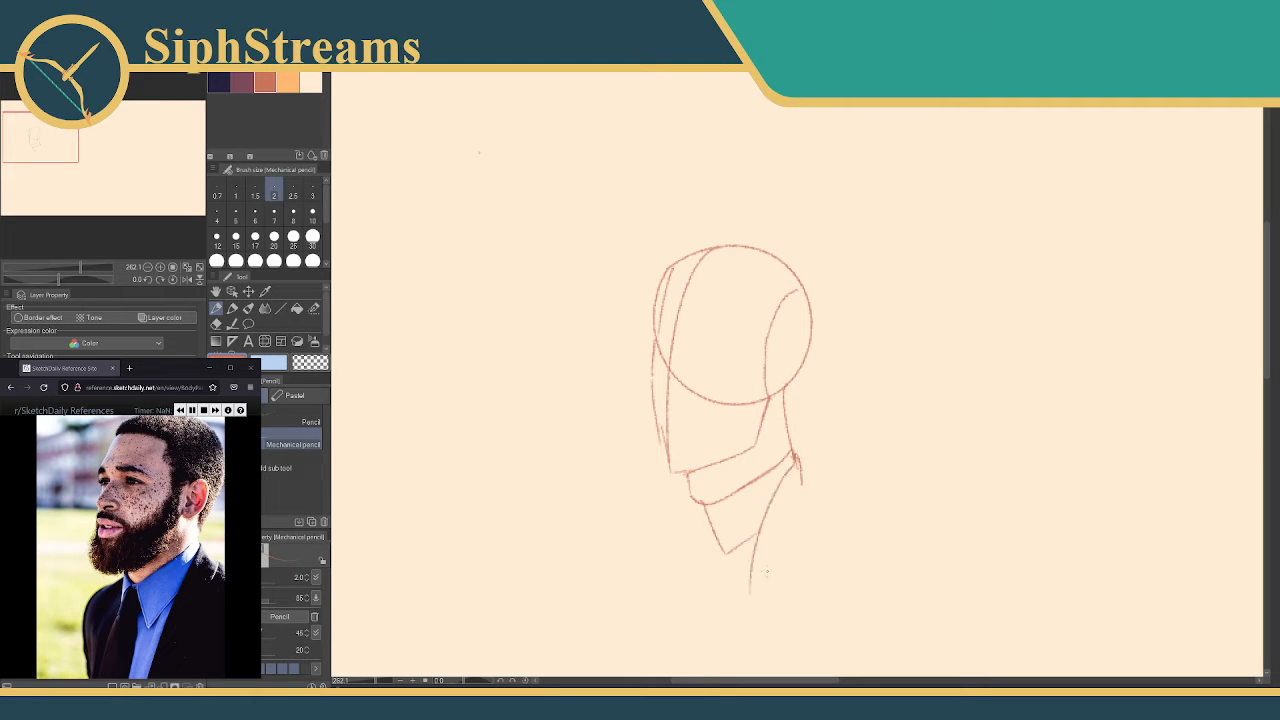
Sketch the near lapel's outer line, the start of the near shoulder, and the tie knot under the beard
drag(796, 456, 777, 595)
drag(819, 484, 850, 516)
mouse_move(697, 505)
mouse_down()
mouse_move(685, 564)
mouse_move(687, 541)
mouse_move(704, 564)
mouse_move(712, 528)
mouse_up()
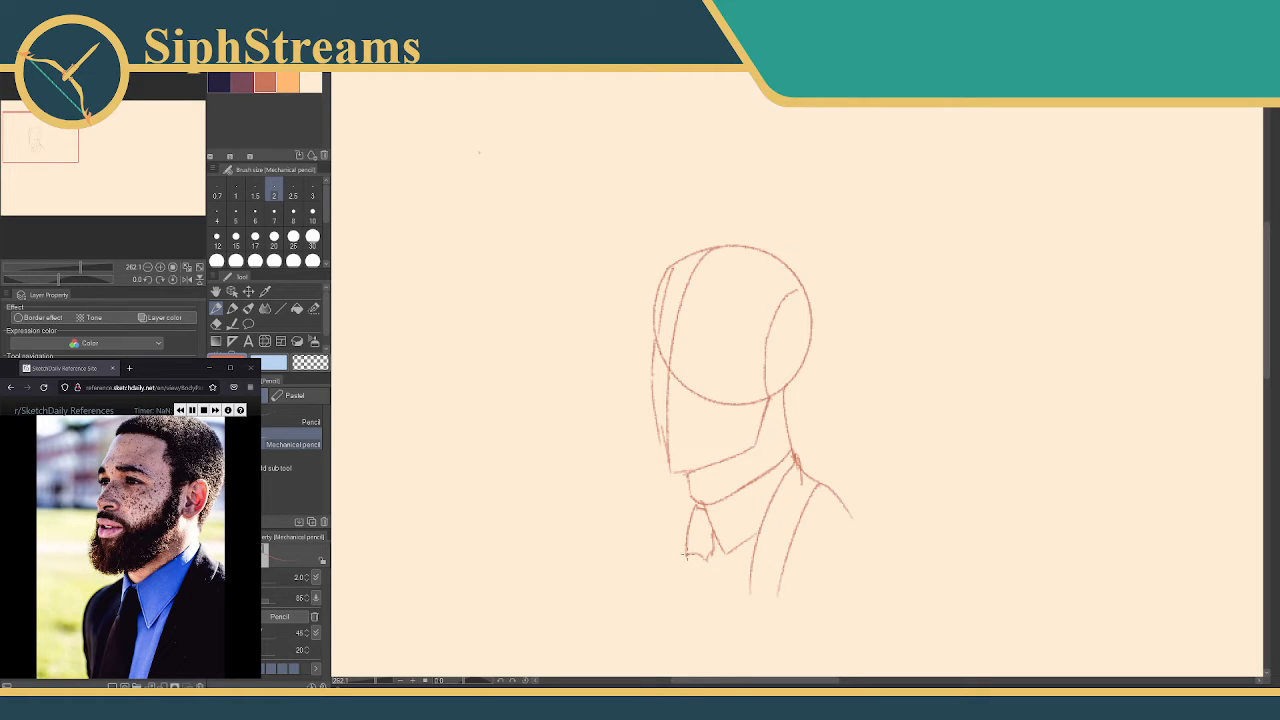
drag(686, 557, 682, 662)
drag(708, 558, 725, 650)
key(ctrl+z)
drag(686, 557, 662, 632)
key(ctrl+z)
drag(683, 561, 684, 660)
key(ctrl+z)
Erase the stray tie stroke, draw the tie's near edge below the knot, and extend both near lapel lines downward
key(e)
drag(706, 606, 760, 578)
key(p)
key(ctrl+z)
key(e)
click(716, 606)
key(p)
drag(708, 568, 709, 628)
drag(748, 566, 734, 640)
drag(777, 588, 758, 642)
Sketch the far shoulder sloping down from the collar into the upper arm, undoing the trial strokes
drag(687, 483, 685, 507)
key(ctrl+z)
drag(687, 484, 685, 508)
key(ctrl+z)
drag(665, 510, 649, 555)
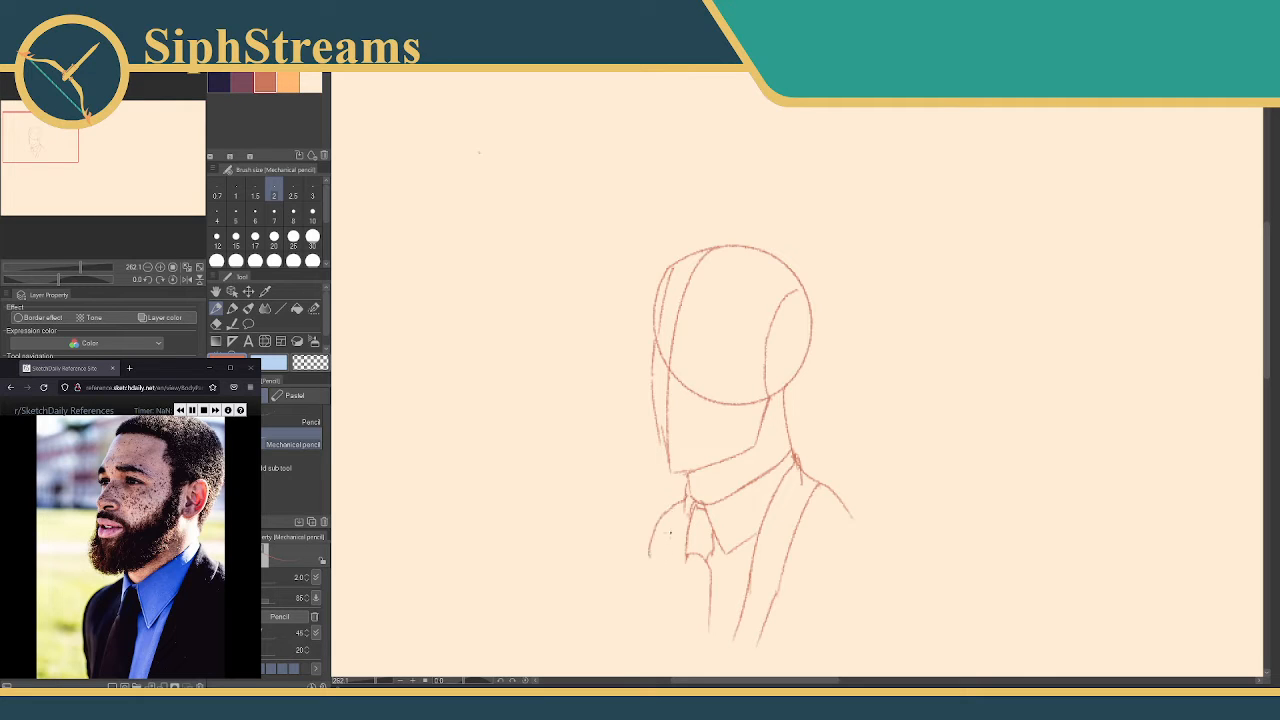
mouse_move(667, 504)
mouse_down()
mouse_move(621, 516)
mouse_move(641, 512)
mouse_move(623, 574)
mouse_up()
key(ctrl+z)
key(ctrl+z)
key(ctrl+z)
key(ctrl+z)
mouse_move(672, 506)
mouse_down()
mouse_move(648, 537)
mouse_move(634, 515)
mouse_move(624, 572)
mouse_up()
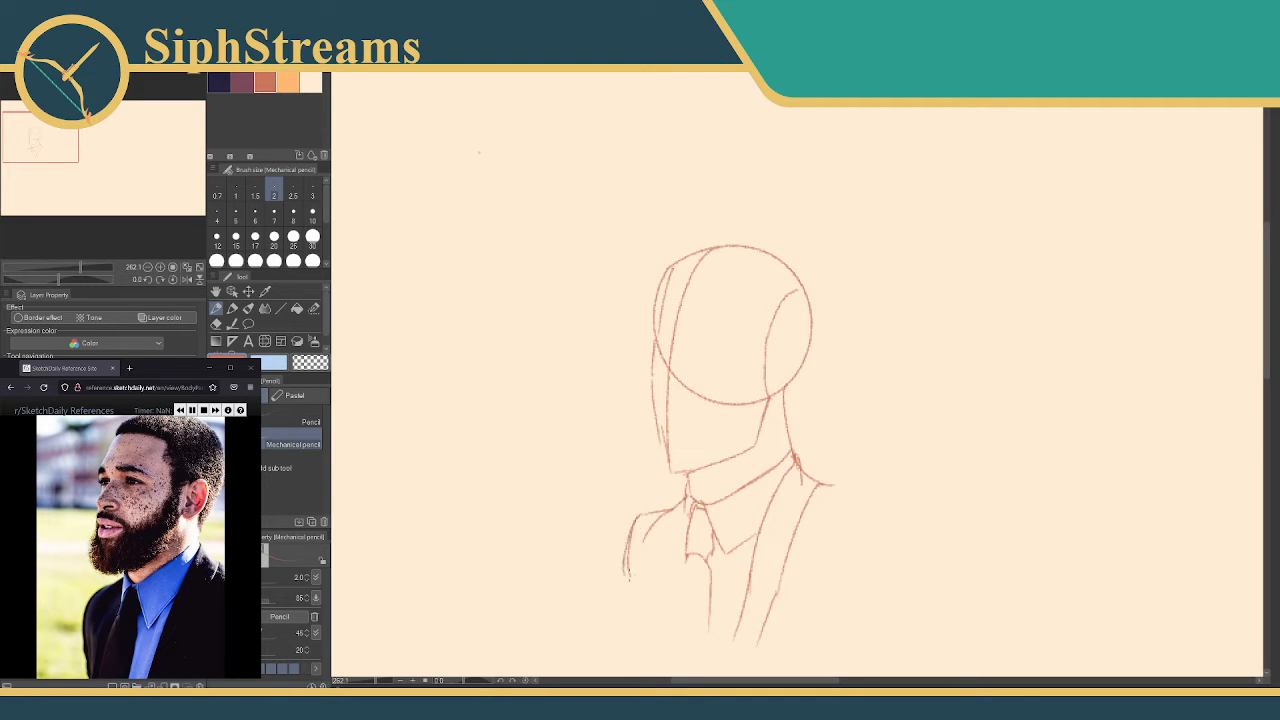
Extend the jacket's far front line and the far arm outline downward
drag(685, 510, 679, 612)
key(ctrl+z)
mouse_move(646, 543)
mouse_down()
mouse_move(651, 619)
mouse_move(625, 621)
mouse_up()
Erase the lower arc of the head circle where it crosses the face, using the vector eraser
drag(653, 408, 632, 420)
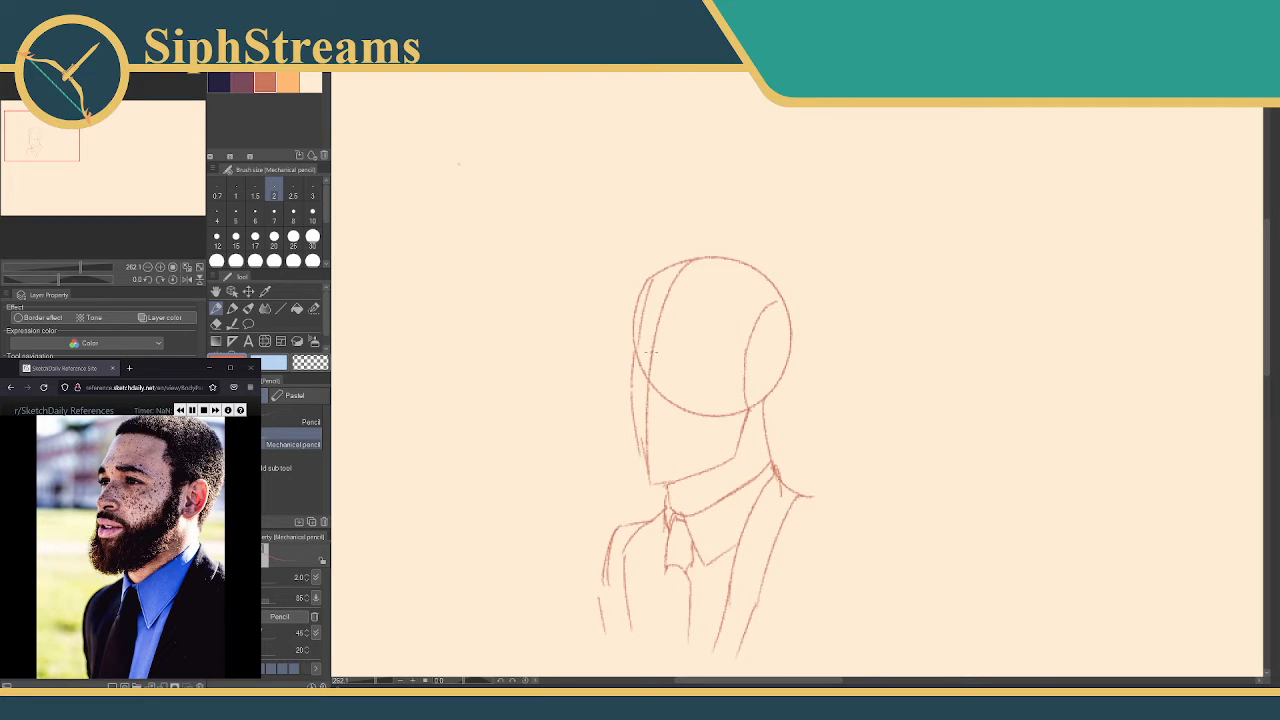
drag(372, 684, 379, 684)
drag(473, 518, 541, 460)
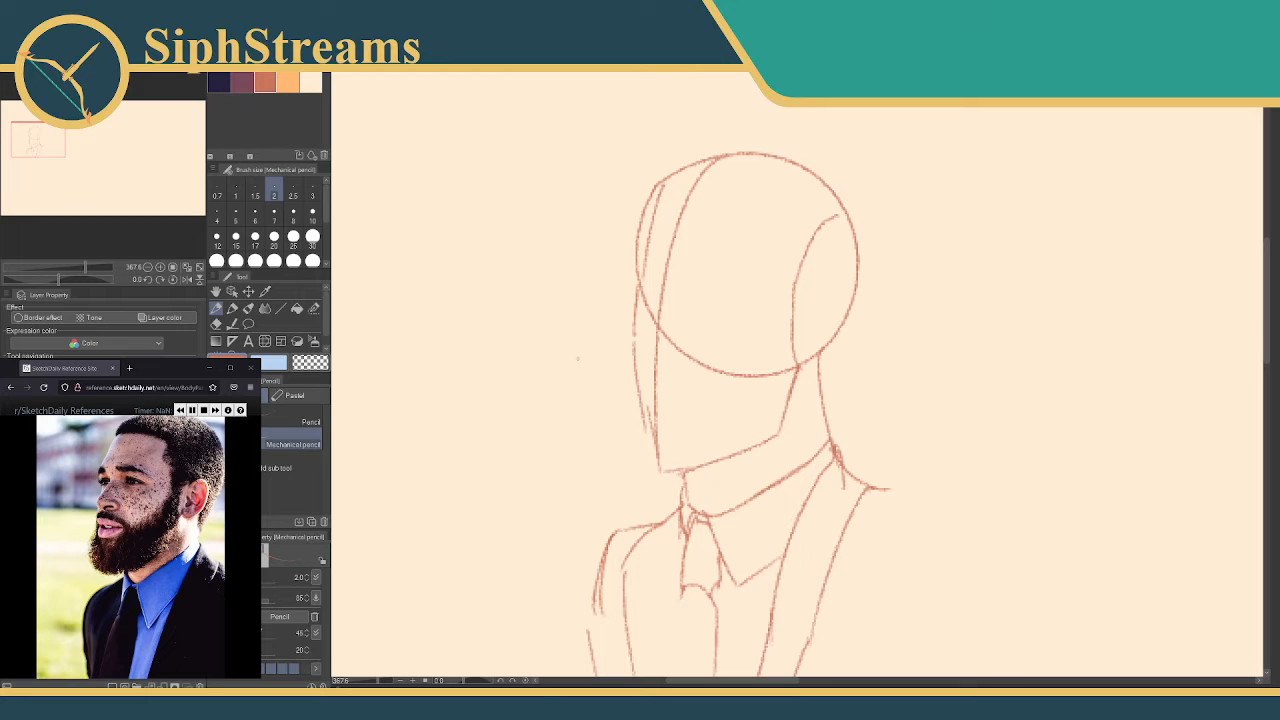
key(e)
click(727, 372)
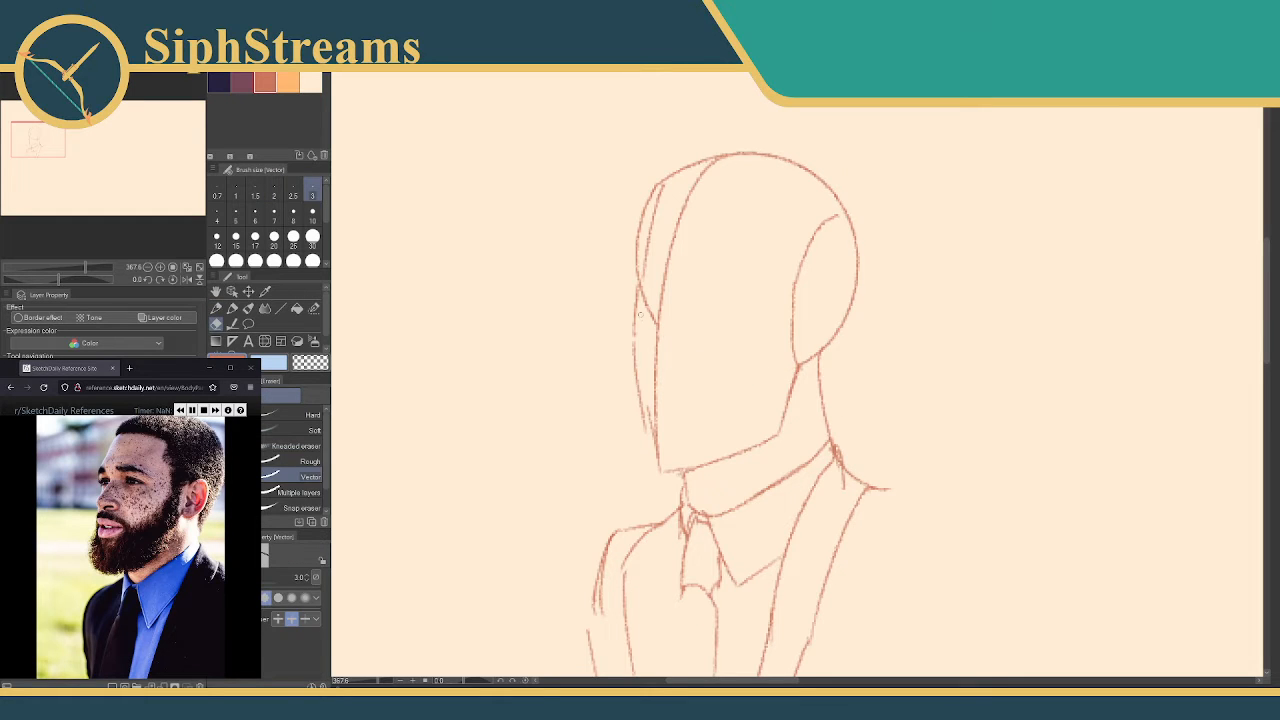
click(647, 310)
Sketch curved horizontal guides across the face for the nose base and the hairline
key(p)
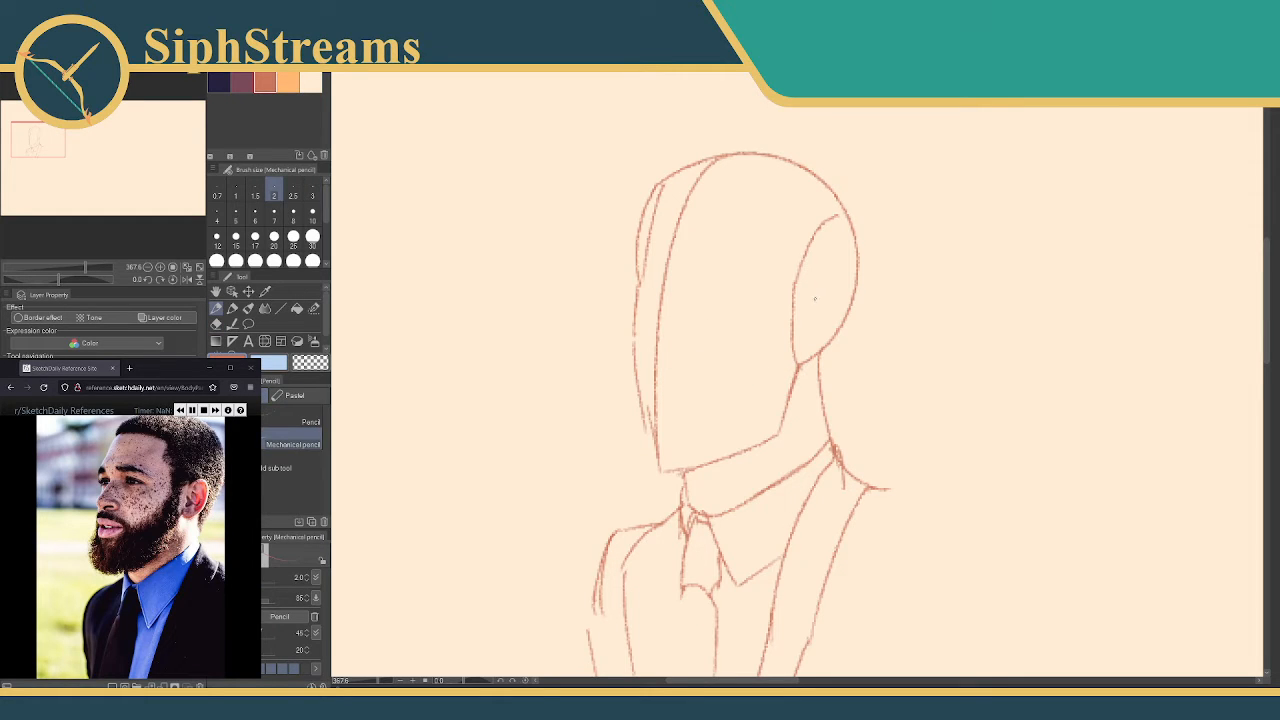
mouse_move(815, 299)
mouse_down()
mouse_move(813, 275)
mouse_move(828, 287)
mouse_up()
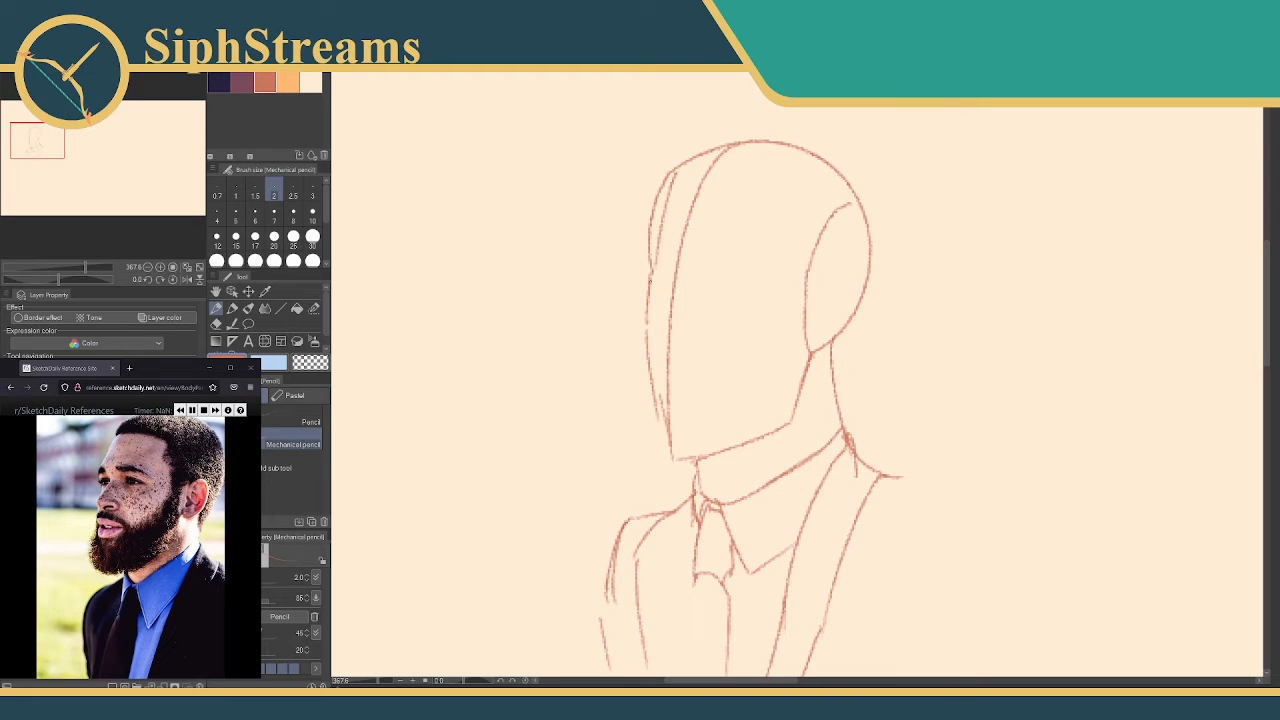
mouse_move(648, 312)
mouse_down()
mouse_move(726, 325)
mouse_move(668, 334)
mouse_move(788, 346)
mouse_up()
mouse_move(674, 172)
mouse_down()
mouse_move(742, 203)
mouse_move(826, 208)
mouse_up()
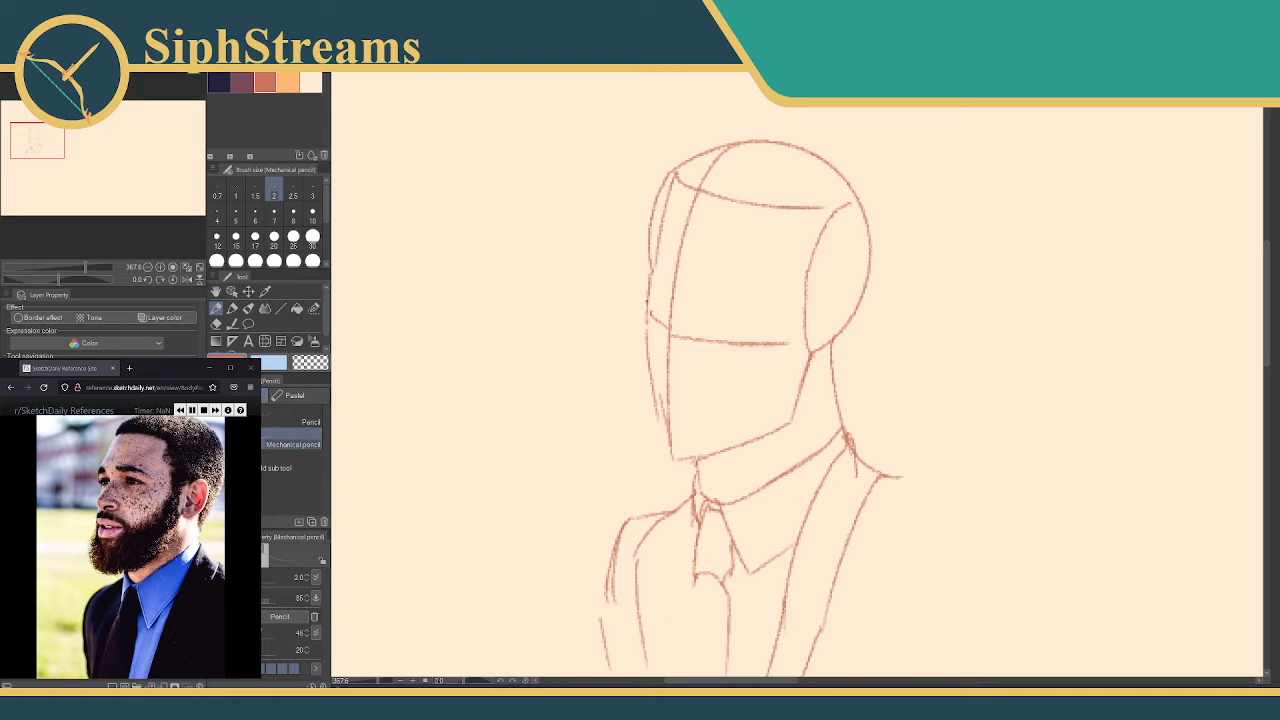
Erase the nose-base guide and redraw it as a curve from the far face contour to the jaw's back corner
drag(650, 305, 672, 338)
key(ctrl+z)
key(e)
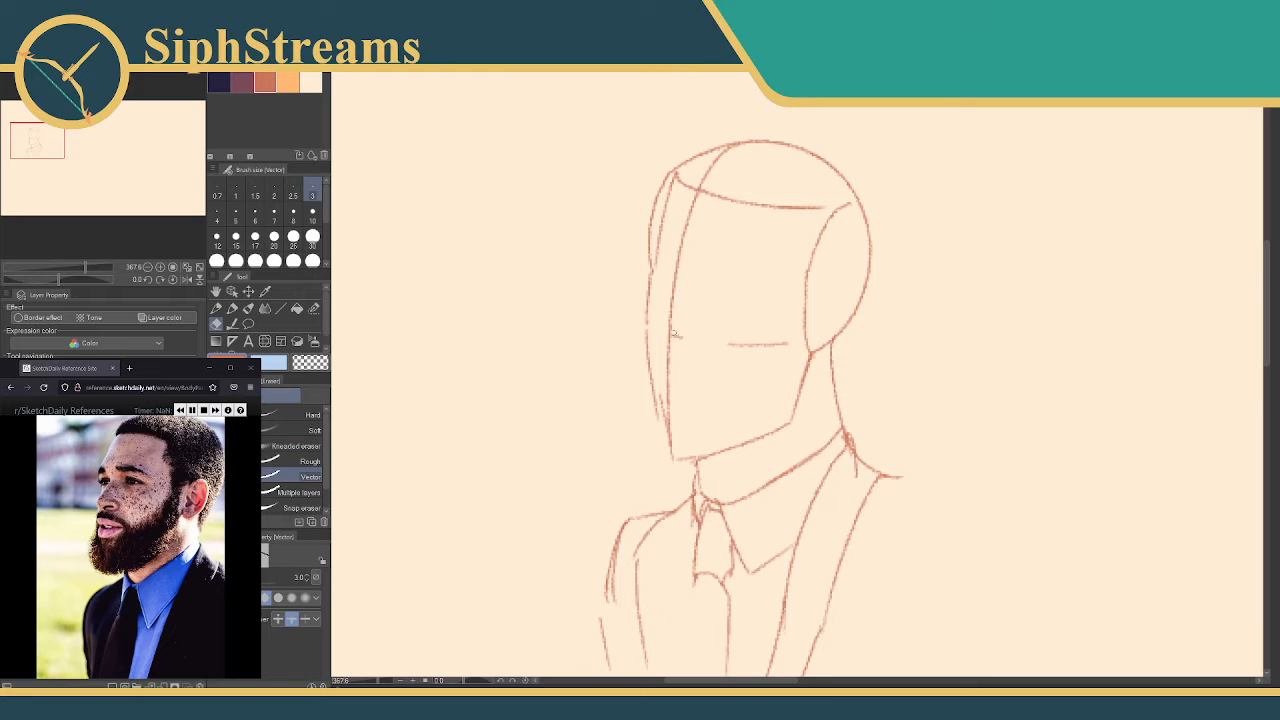
drag(784, 344, 742, 351)
click(785, 344)
key(p)
mouse_move(648, 318)
mouse_down()
mouse_move(690, 343)
mouse_move(735, 342)
mouse_up()
key(ctrl+z)
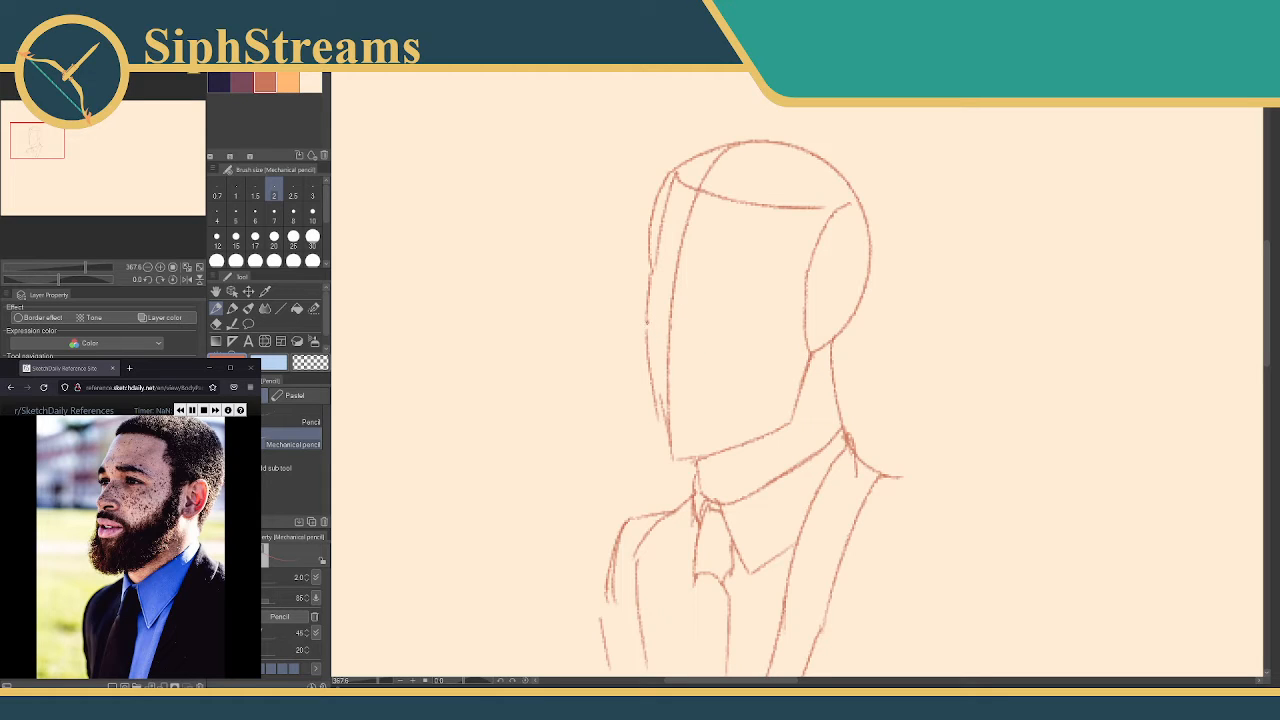
drag(647, 322, 806, 347)
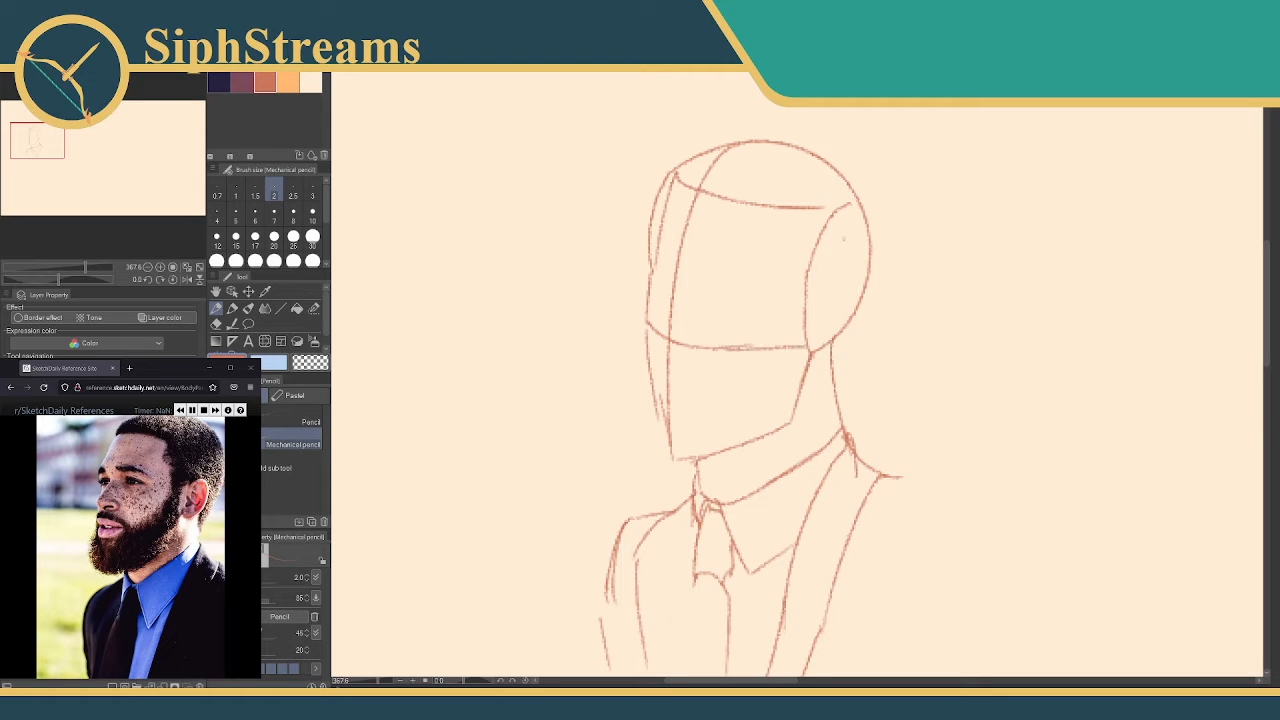
Mark the ear's position with small crossed strokes inside the side plane of the head
drag(840, 247, 826, 302)
key(ctrl+z)
mouse_move(839, 252)
mouse_down()
mouse_move(825, 308)
mouse_move(840, 275)
mouse_up()
key(e)
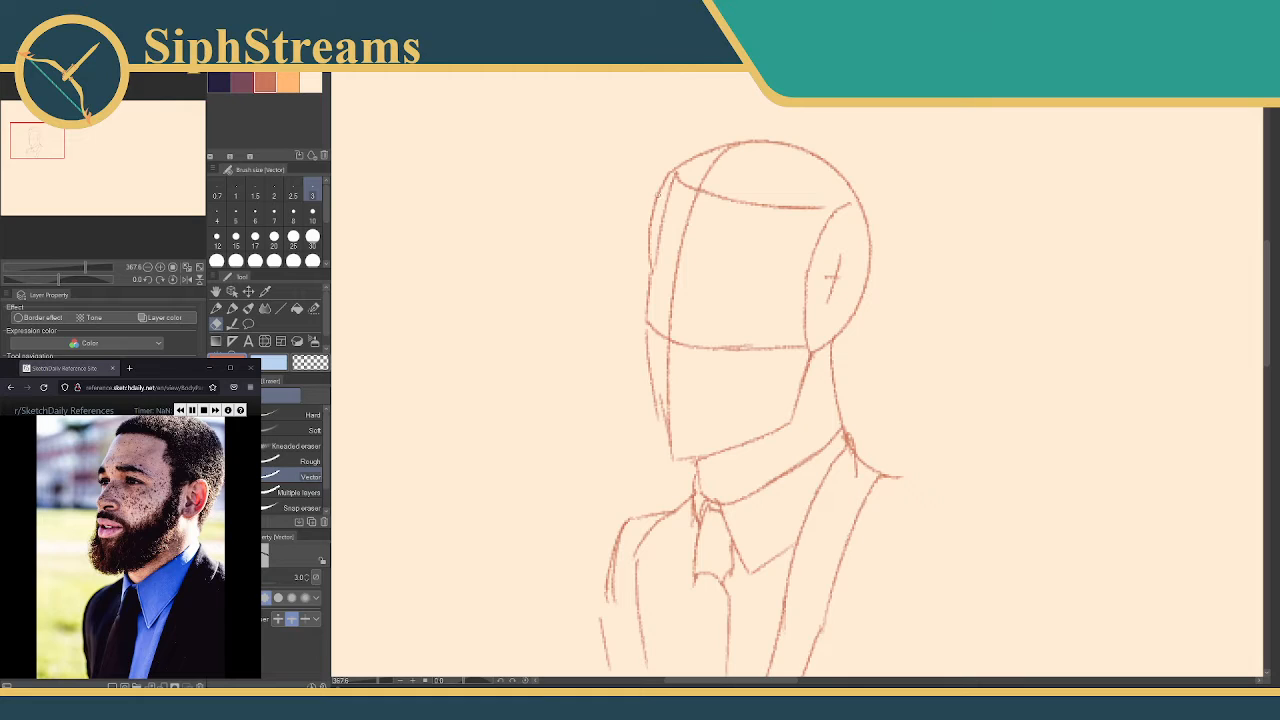
Draw a short horizontal tick on the face's centre line at brow level
key(p)
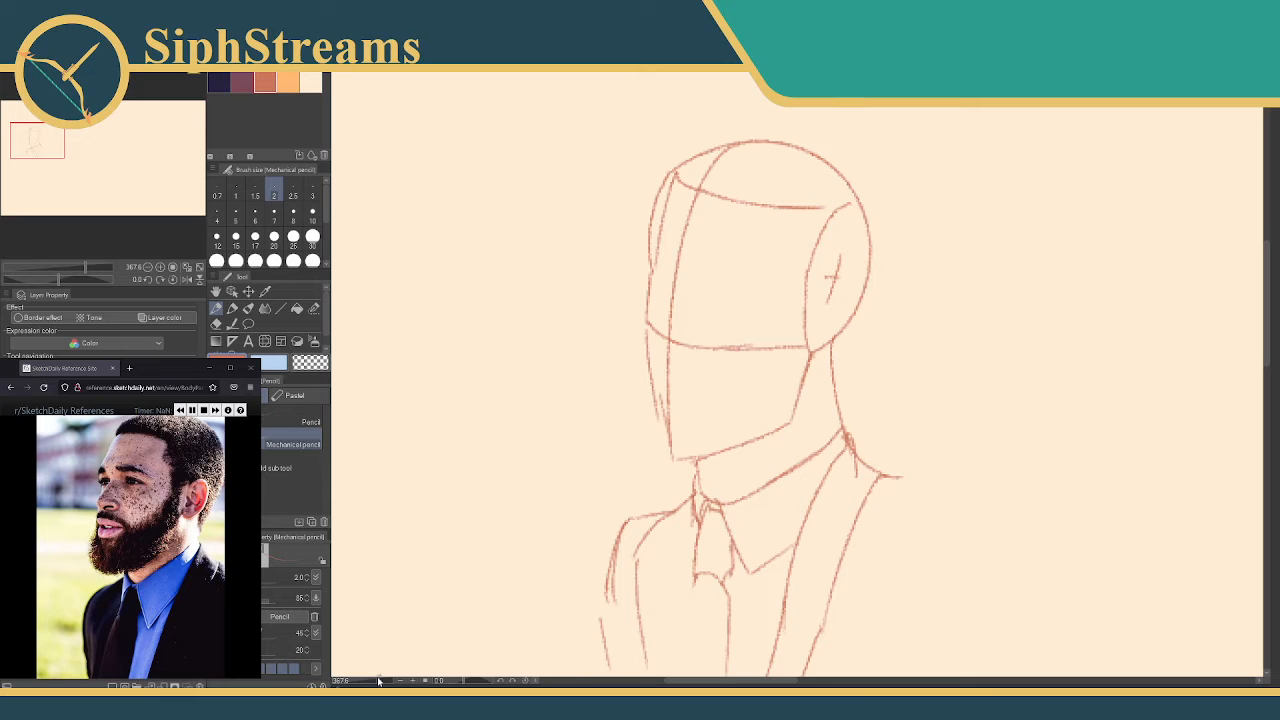
drag(377, 682, 382, 682)
drag(448, 456, 472, 515)
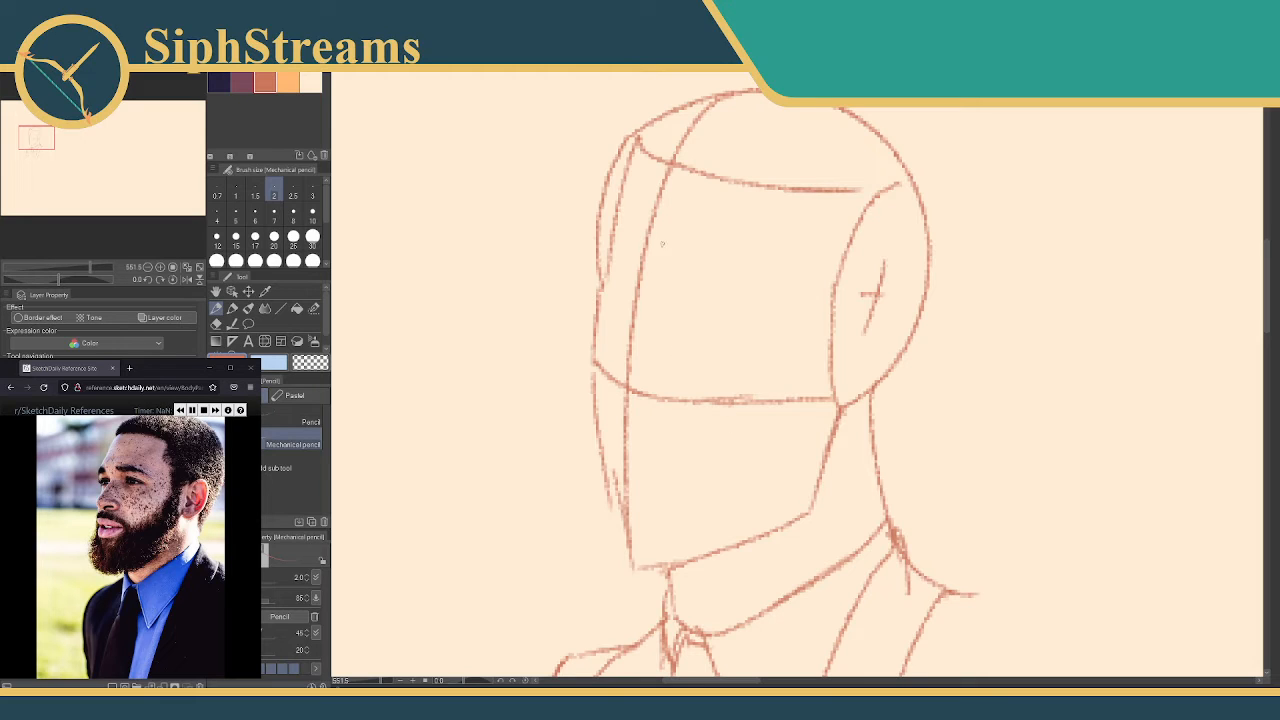
drag(633, 270, 651, 271)
Redraw the far lower cheek contour down to the chin and erase the old overlapping stroke
drag(607, 490, 628, 543)
key(ctrl+z)
drag(609, 496, 632, 555)
key(ctrl+z)
drag(609, 500, 627, 557)
key(w)
key(e)
drag(612, 466, 628, 538)
key(w)
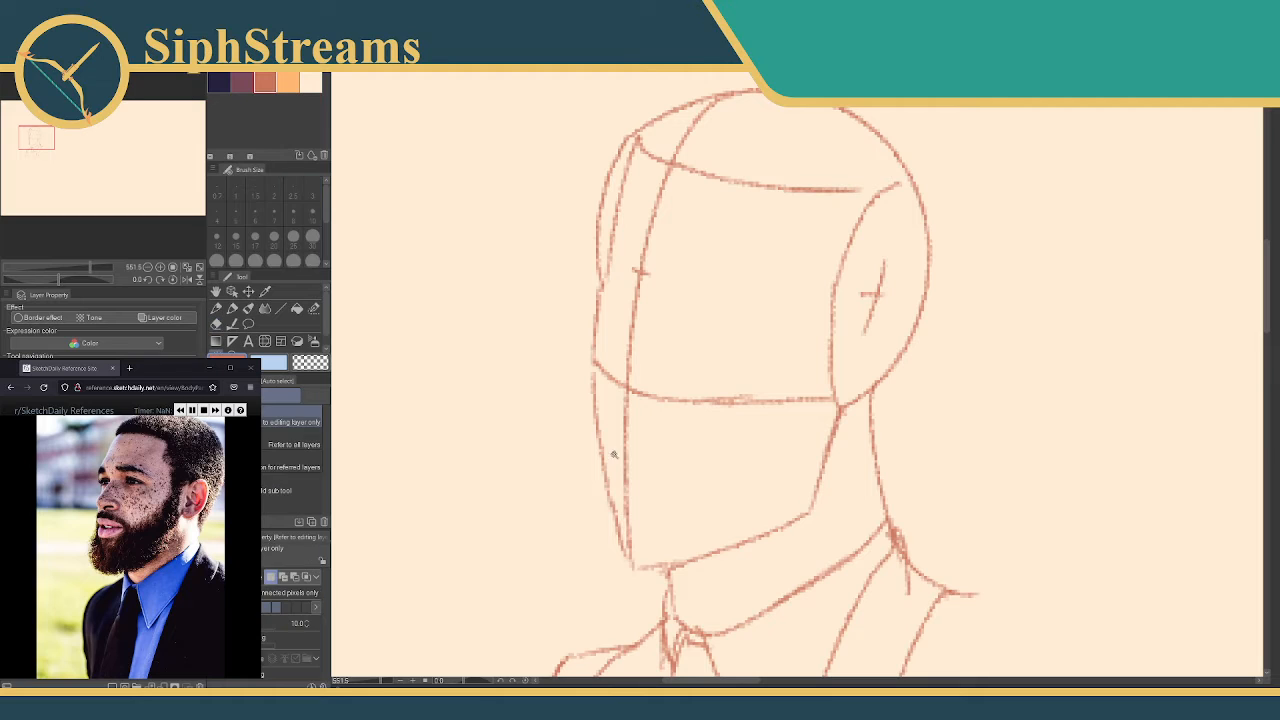
Draw a lower mark on the centre line and a curved brow guide from the ear mark to the far face edge
key(p)
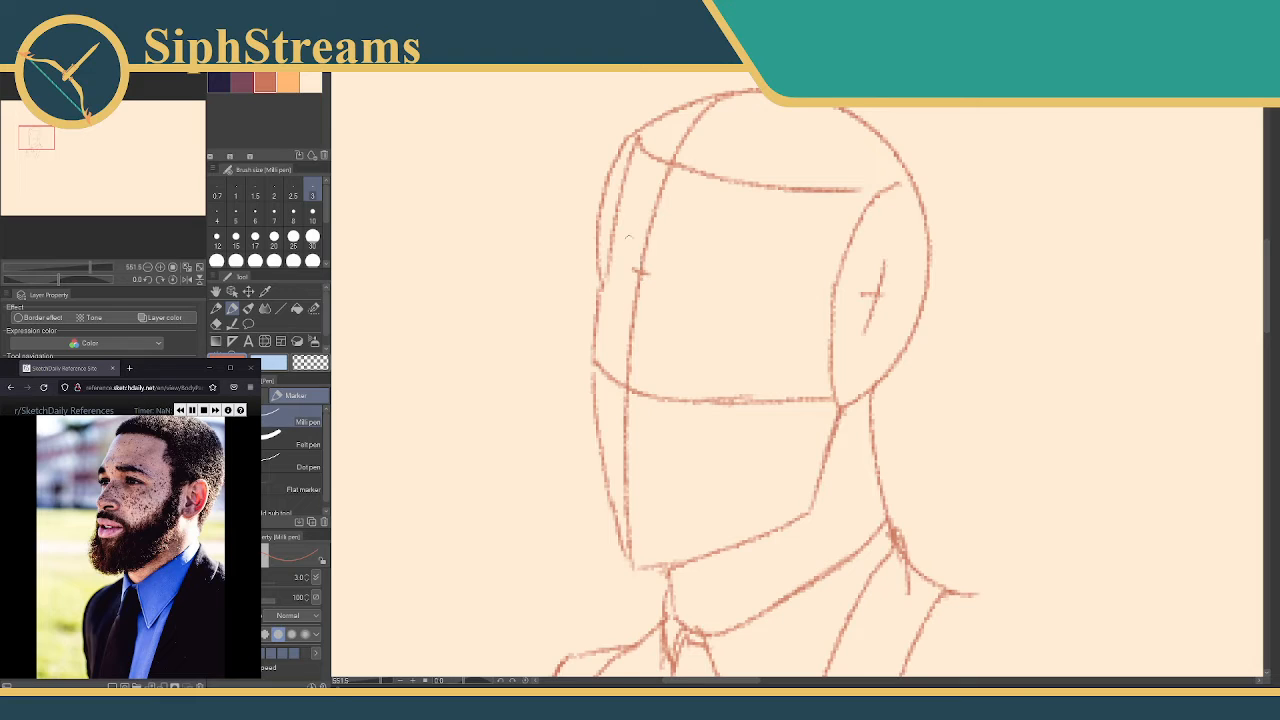
mouse_move(642, 306)
mouse_down()
mouse_move(626, 306)
mouse_move(650, 305)
mouse_up()
mouse_move(858, 292)
mouse_down()
mouse_move(662, 279)
mouse_move(606, 266)
mouse_up()
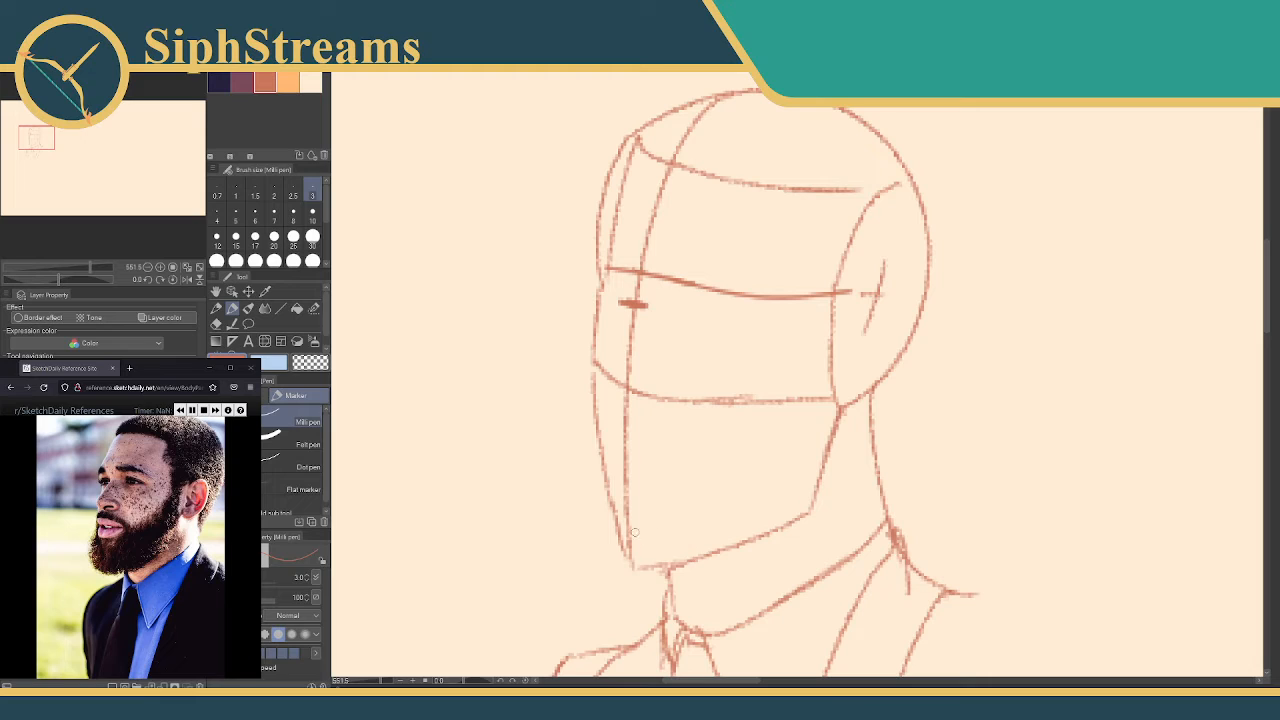
Draw a higher jawline from the chin to the back of the jaw and reinforce the far cheek contour
drag(631, 537, 774, 493)
key(ctrl+z)
drag(633, 539, 806, 472)
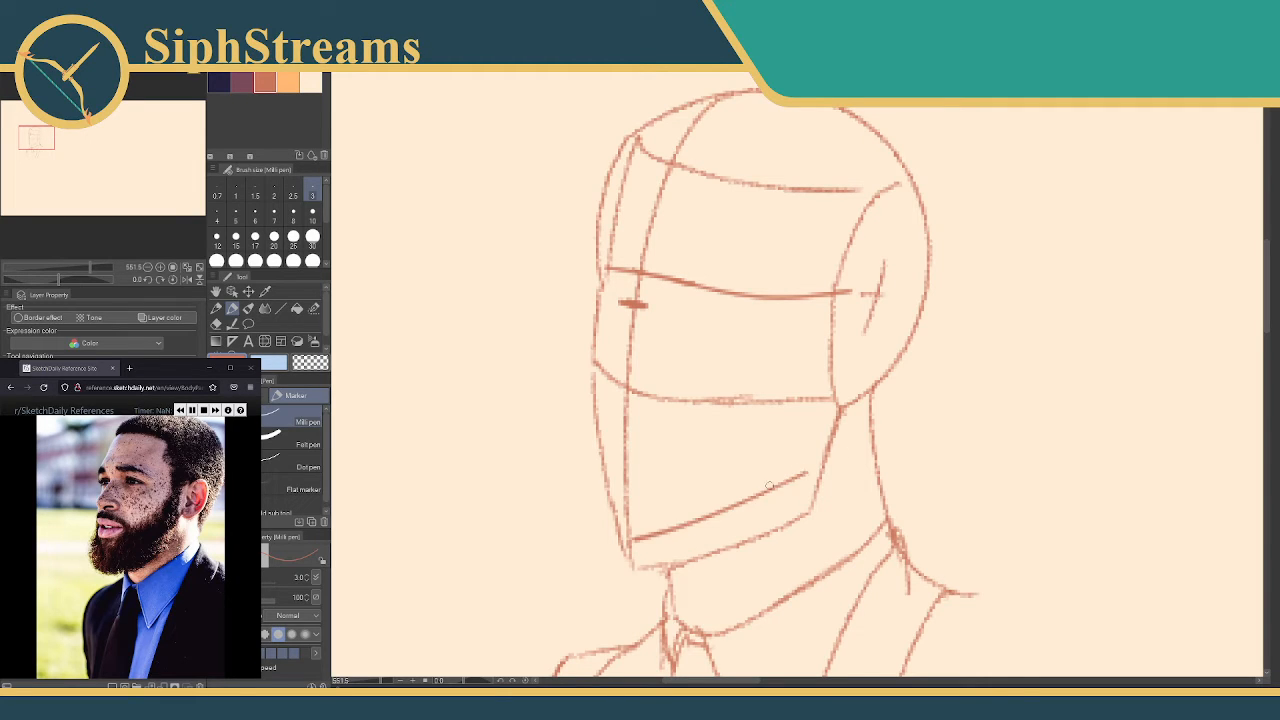
key(ctrl+z)
drag(628, 538, 848, 470)
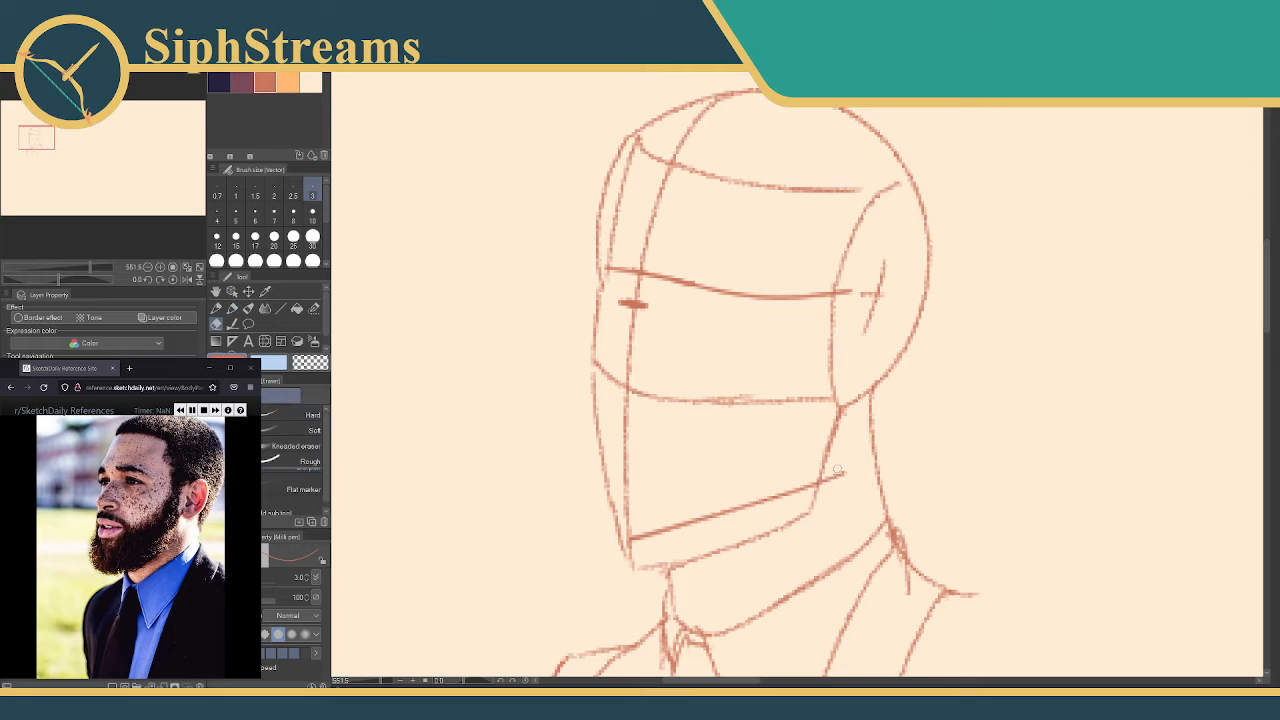
key(ctrl+z)
drag(598, 445, 626, 538)
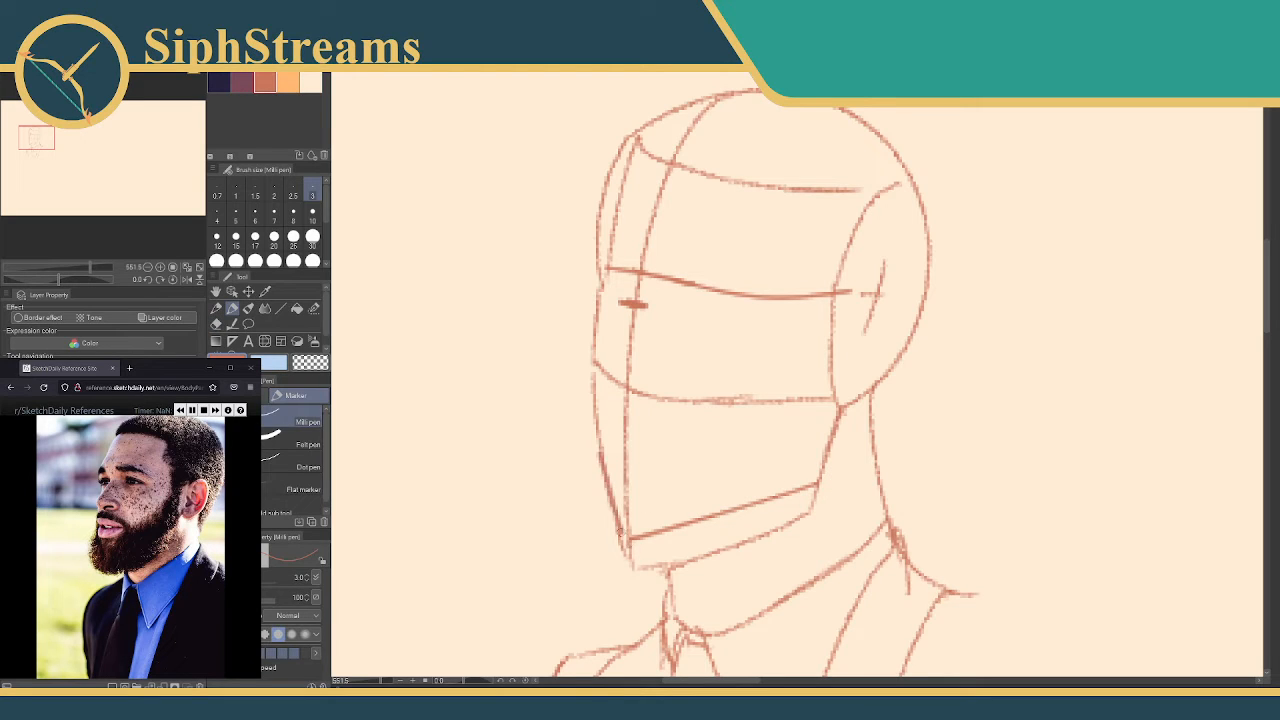
Erase the old chin and lower jawline and extend the front line below the chin up to the new jaw
key(e)
click(629, 546)
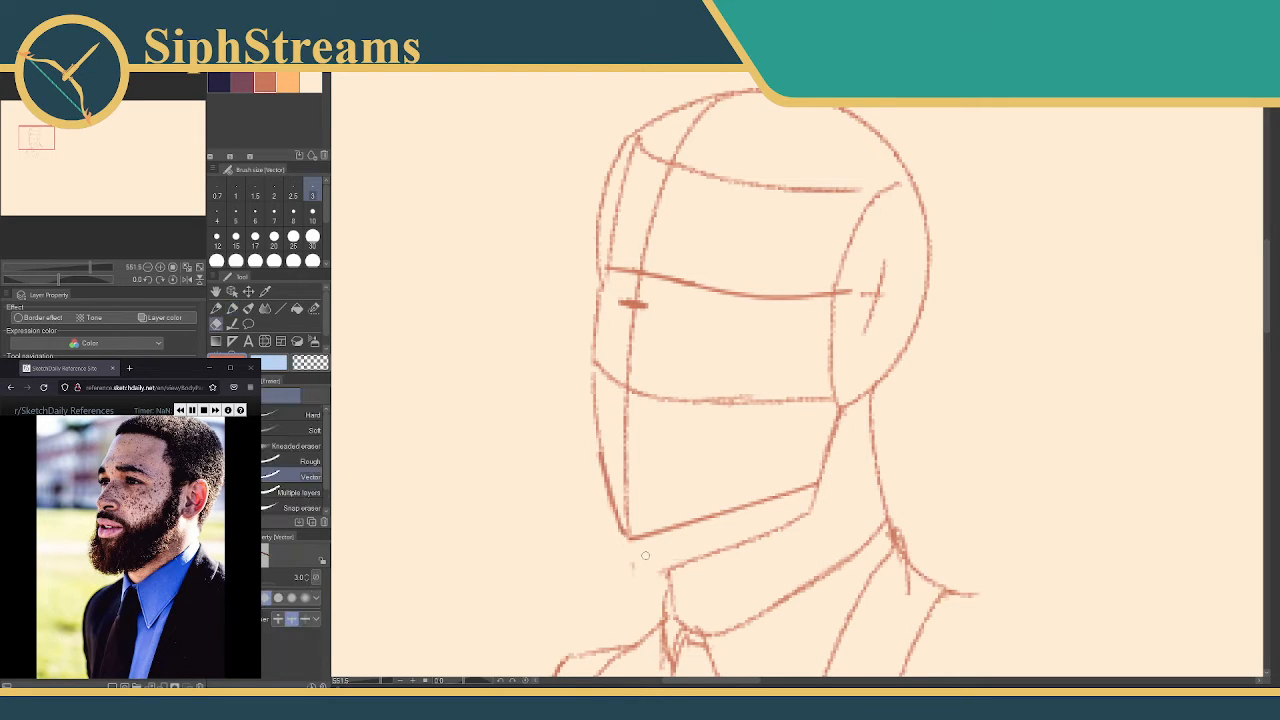
click(717, 551)
key(p)
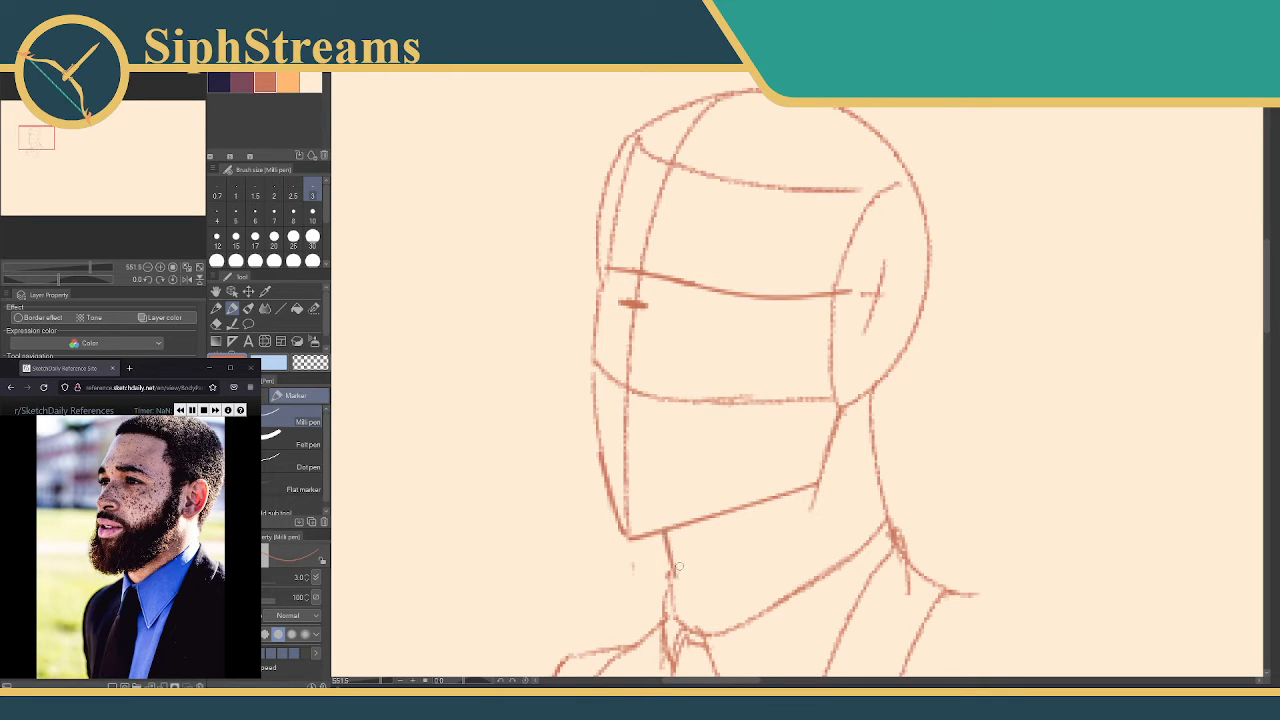
drag(667, 530, 668, 574)
key(ctrl+z)
click(216, 308)
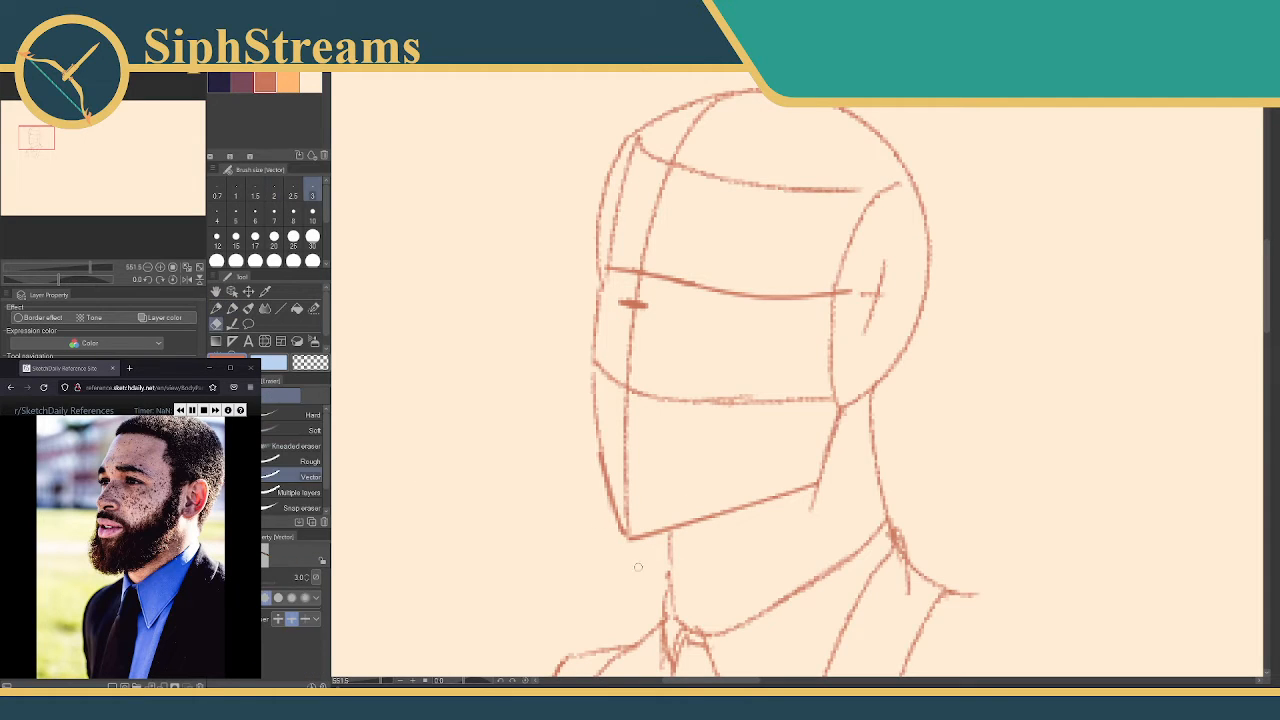
Erase the curved brow guide and mark the brow level with a short stroke on the centre line
mouse_move(673, 383)
mouse_down()
mouse_move(573, 490)
mouse_move(636, 430)
mouse_up()
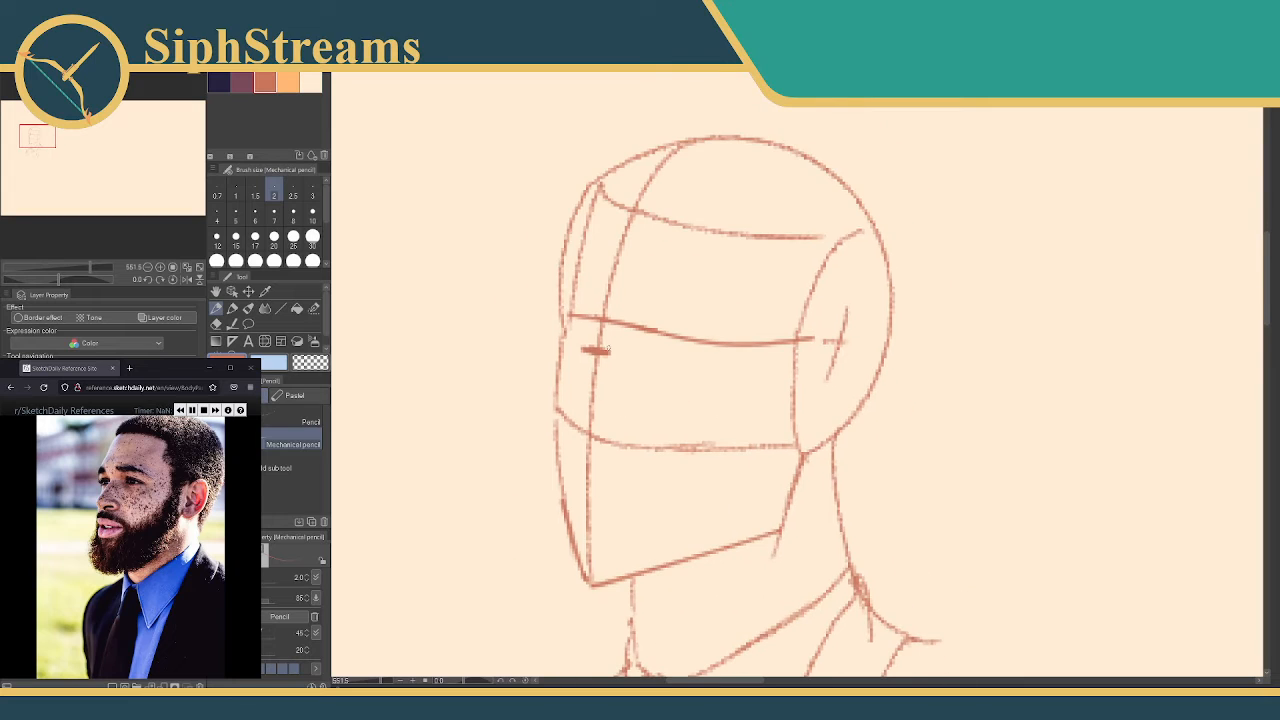
key(e)
mouse_move(680, 314)
mouse_down()
mouse_move(659, 392)
mouse_move(691, 327)
mouse_move(636, 369)
mouse_move(593, 297)
mouse_move(575, 343)
mouse_move(624, 317)
mouse_move(590, 319)
mouse_up()
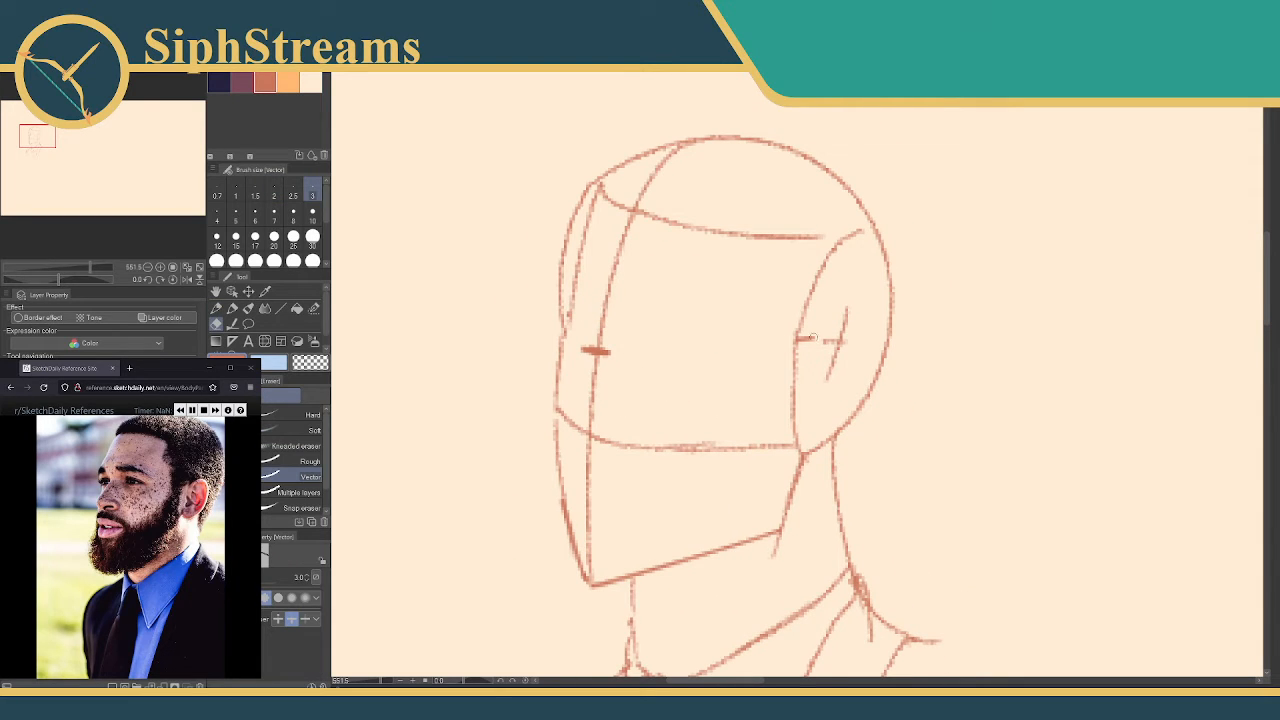
key(p)
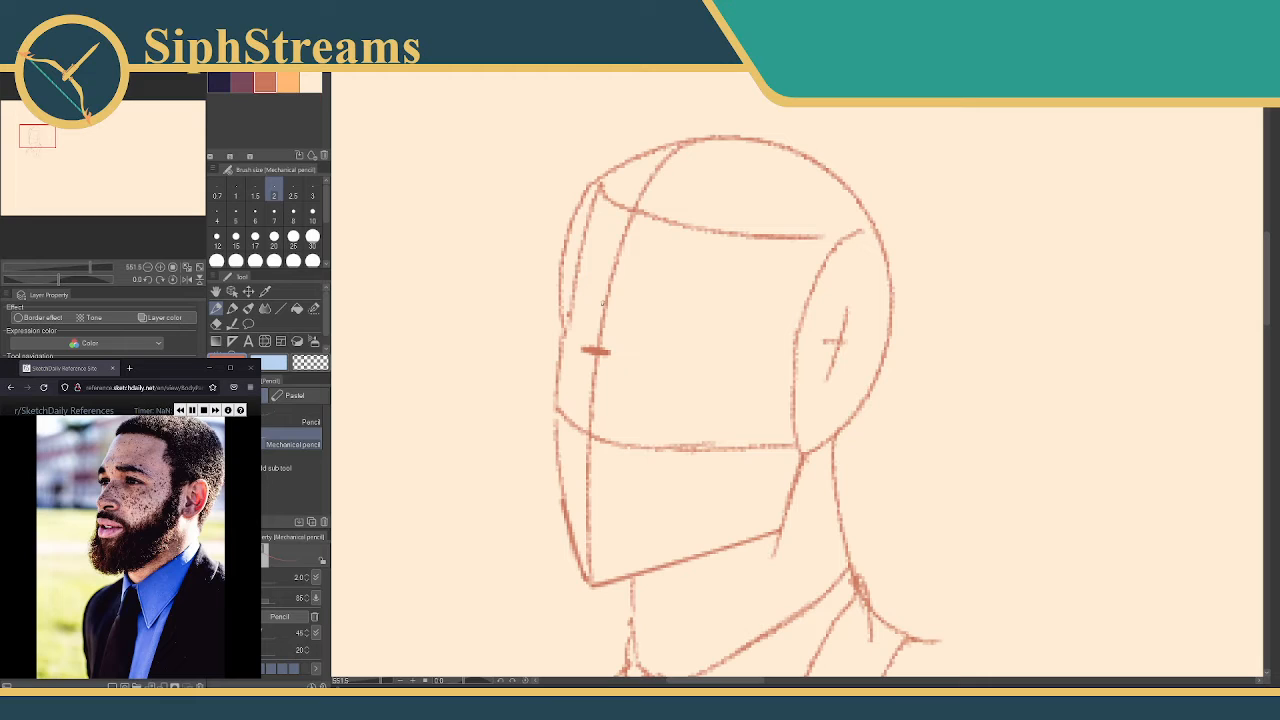
drag(604, 308, 621, 308)
Erase the centre line's nose section with its tick mark and redraw it slanting down to the nose-base guide
key(e)
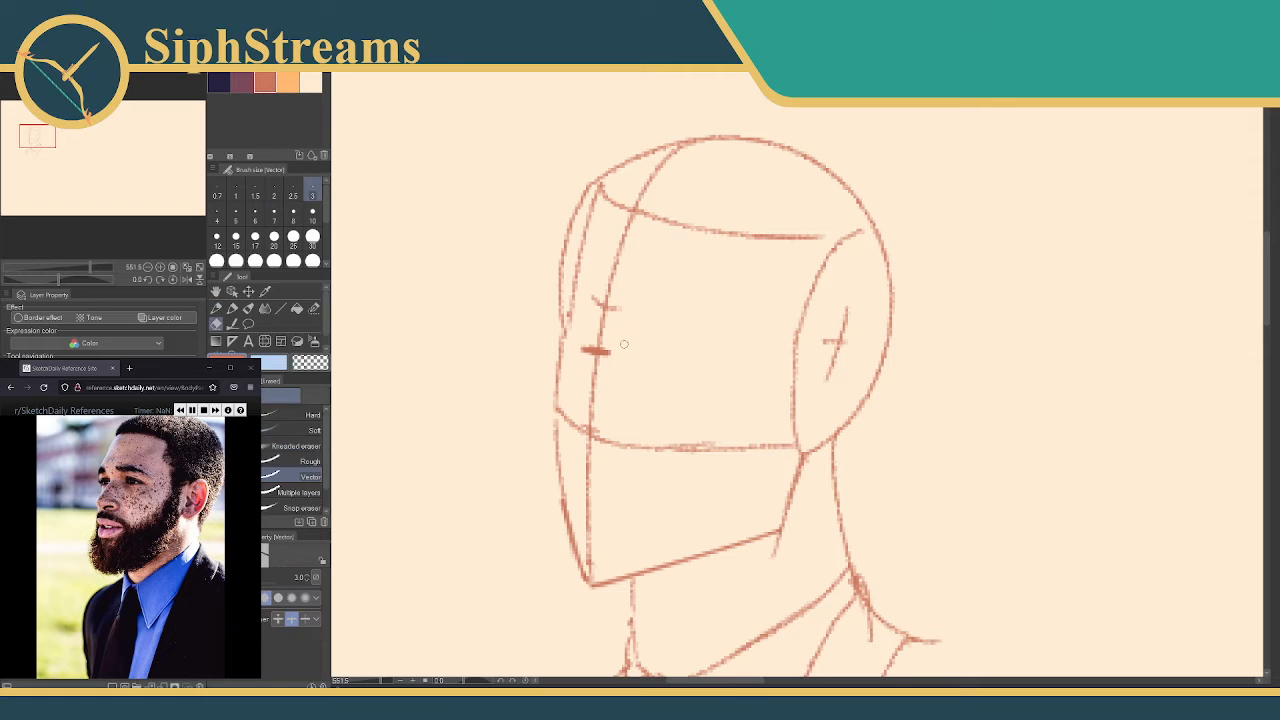
mouse_move(586, 350)
mouse_down()
mouse_move(603, 350)
mouse_move(600, 445)
mouse_up()
key(p)
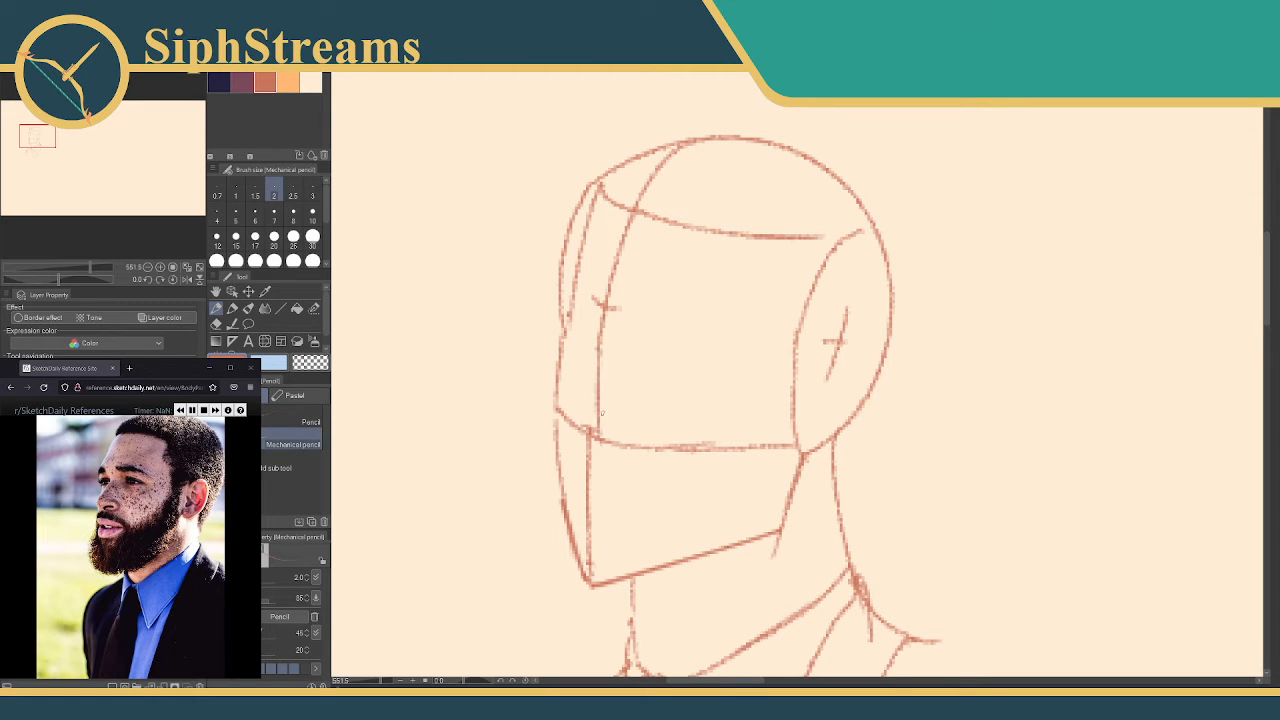
key(ctrl+z)
drag(599, 346, 588, 476)
key(ctrl+z)
drag(598, 348, 598, 420)
key(ctrl+z)
drag(598, 346, 596, 428)
key(ctrl+z)
drag(599, 348, 591, 428)
drag(598, 364, 590, 426)
Extend the hairline guide at both ends to meet the head outline
drag(716, 349, 717, 321)
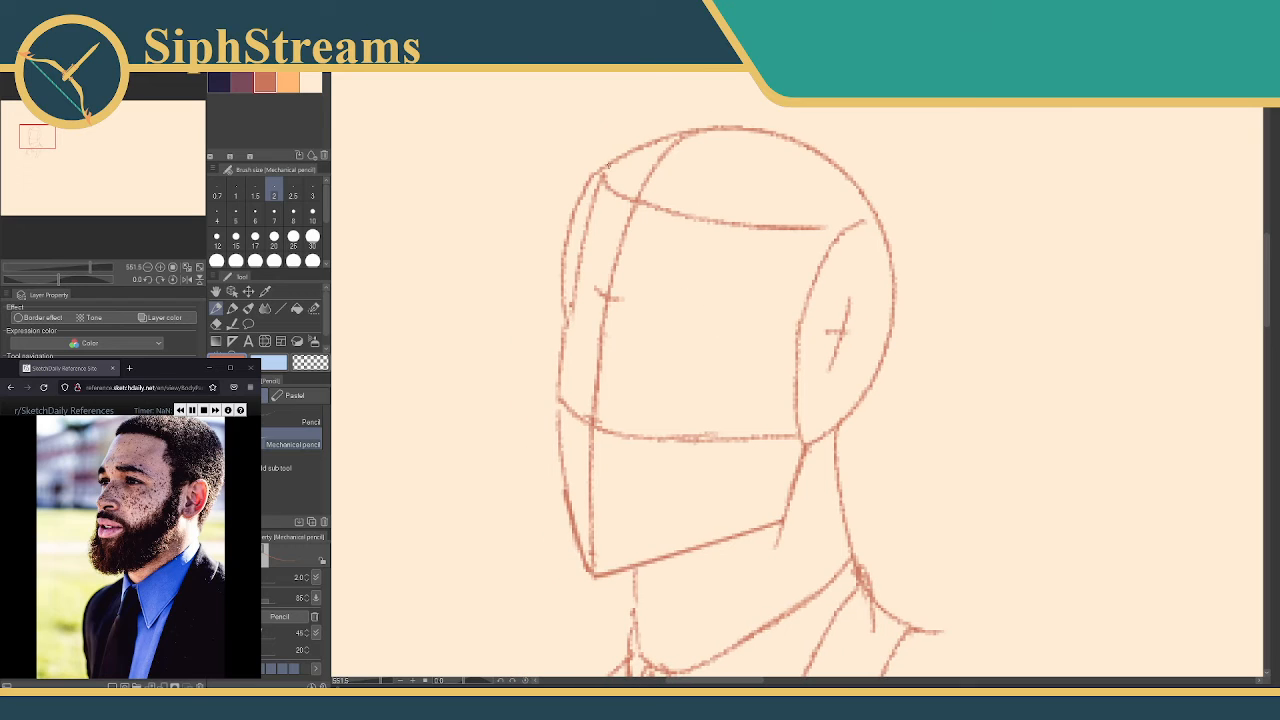
drag(611, 164, 606, 184)
drag(821, 227, 868, 217)
key(e)
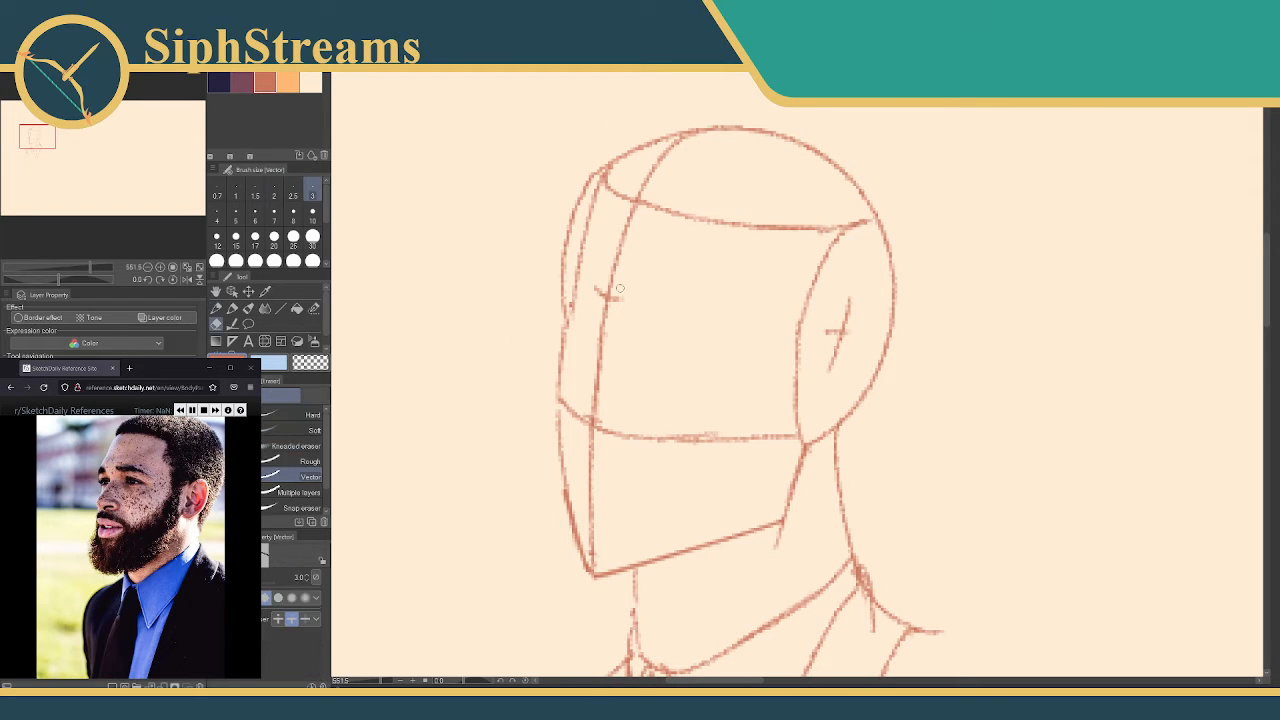
mouse_move(560, 242)
mouse_down()
mouse_move(553, 293)
mouse_move(629, 269)
mouse_move(645, 293)
mouse_move(655, 197)
mouse_move(656, 228)
mouse_up()
key(ctrl+z)
click(600, 228)
key(ctrl+z)
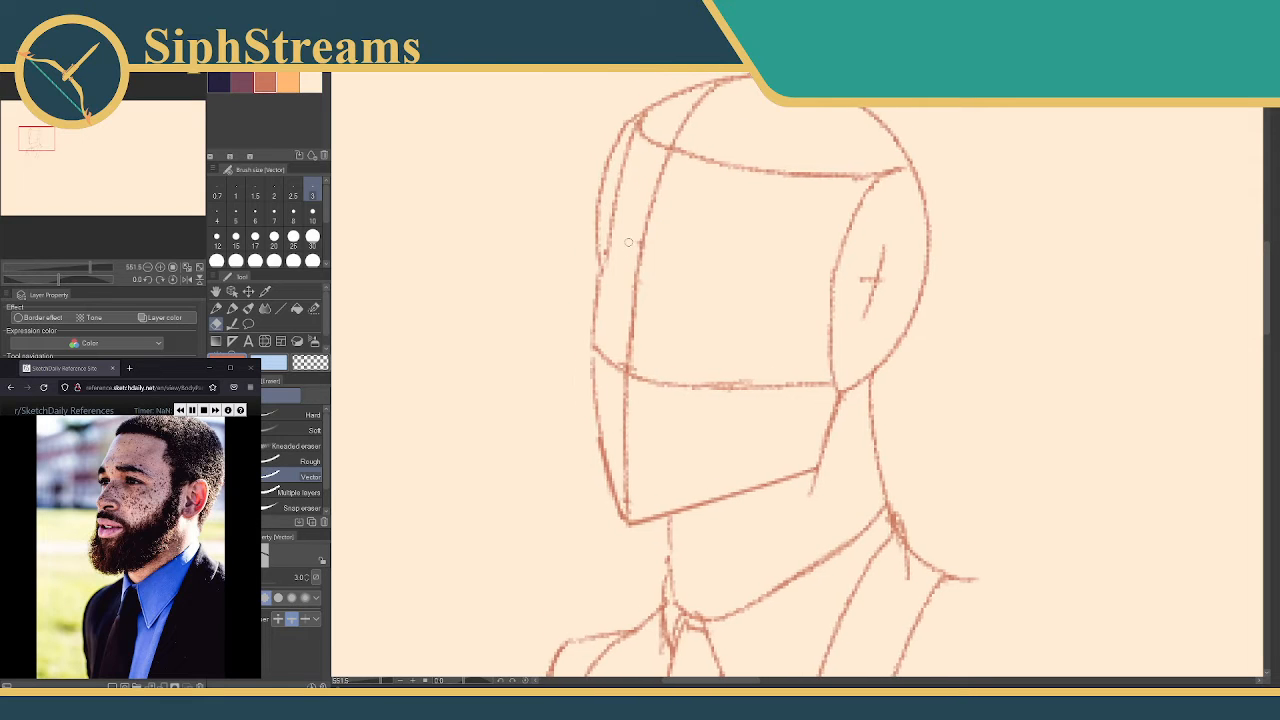
Erase a short stretch of the centre line at eye level and sketch the brow ridge there and on the far forehead outline
click(638, 257)
key(p)
key(p)
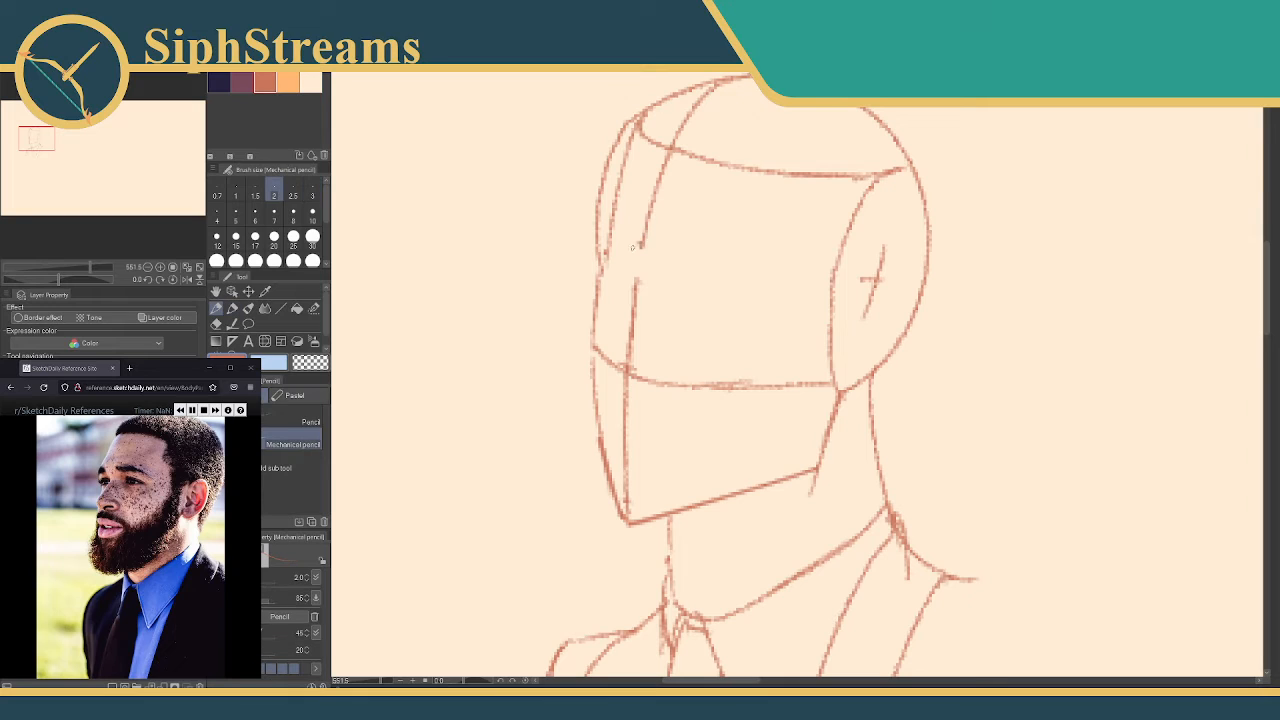
mouse_move(634, 246)
mouse_down()
mouse_move(653, 254)
mouse_move(598, 225)
mouse_up()
mouse_move(606, 236)
mouse_down()
mouse_move(611, 157)
mouse_move(608, 167)
mouse_move(617, 149)
mouse_move(612, 185)
mouse_move(637, 104)
mouse_move(614, 160)
mouse_up()
Erase the old far-side outline in stages and smooth the forehead contour down over the brow ridge into the eye socket
key(e)
drag(603, 262, 597, 241)
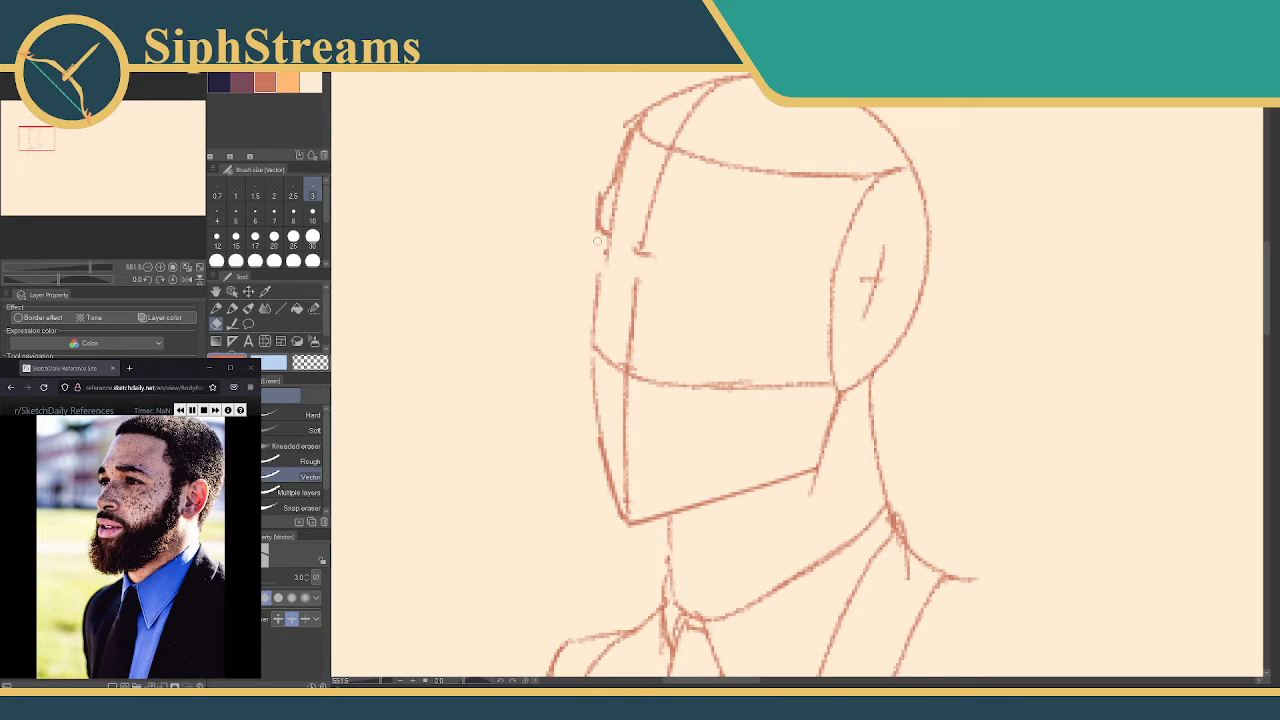
click(617, 205)
key(p)
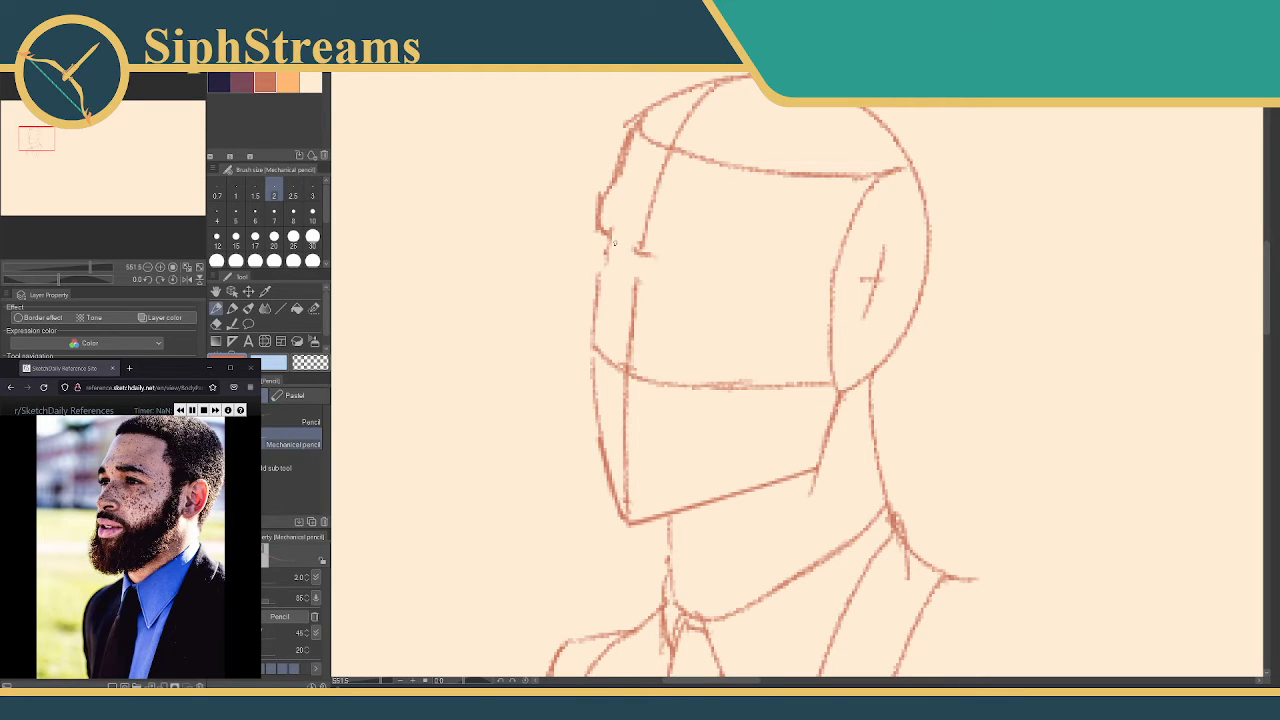
key(e)
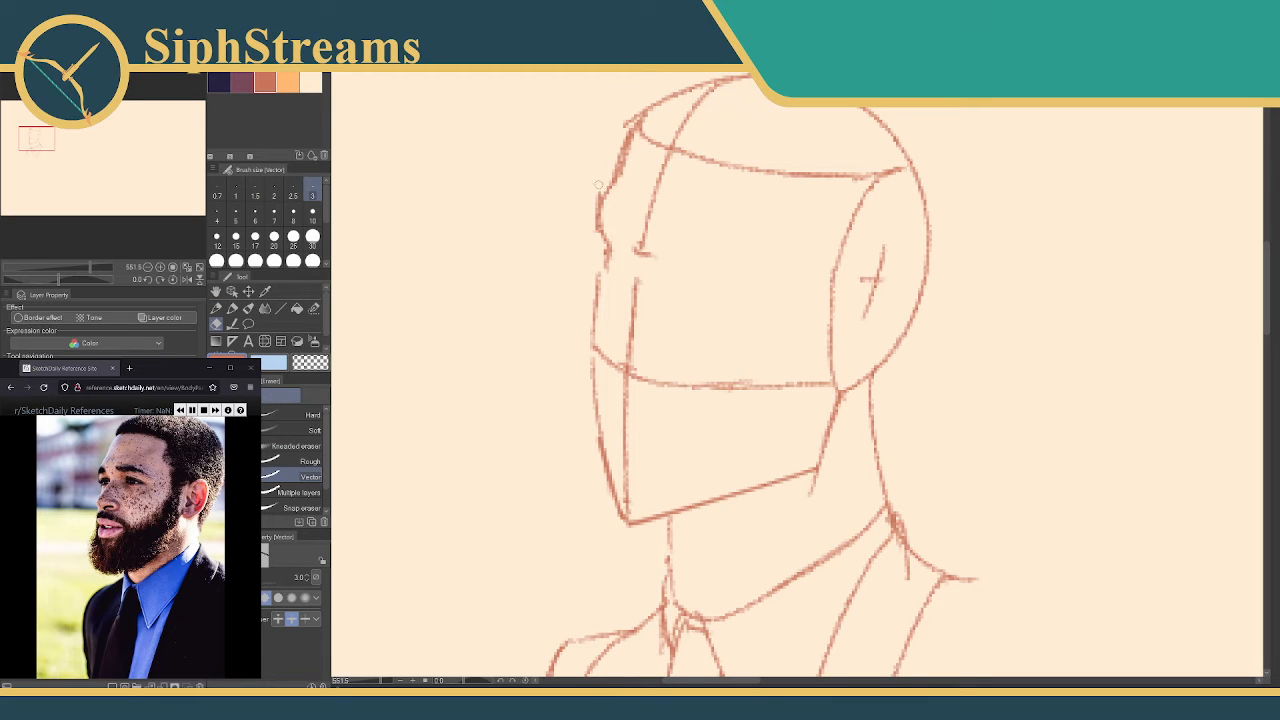
mouse_move(599, 185)
mouse_down()
mouse_move(588, 205)
mouse_move(602, 236)
mouse_up()
key(p)
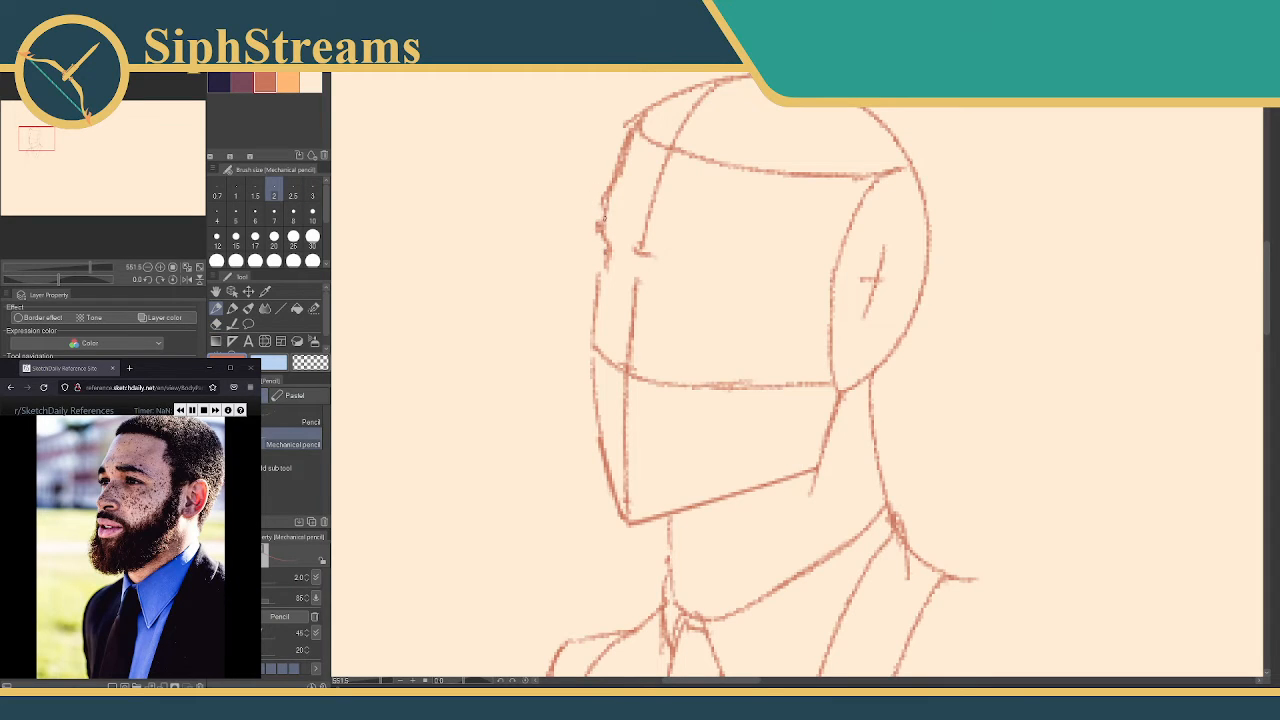
key(e)
mouse_move(608, 185)
mouse_down()
mouse_move(598, 251)
mouse_move(597, 225)
mouse_move(609, 245)
mouse_move(600, 324)
mouse_up()
Replace the centre line between brow and nose base with a slanted nose bridge and add the nose tip, nostril and wing
key(p)
mouse_move(638, 256)
mouse_down()
mouse_move(613, 348)
mouse_move(632, 340)
mouse_move(629, 296)
mouse_up()
key(e)
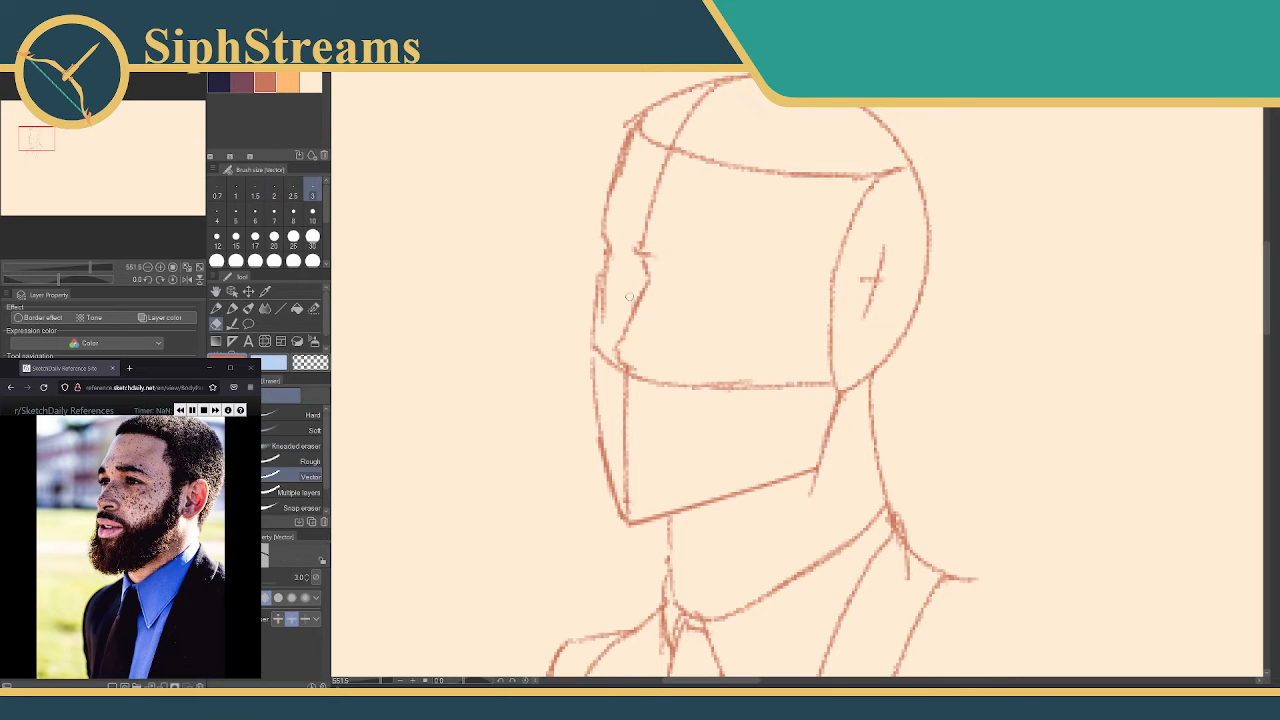
key(p)
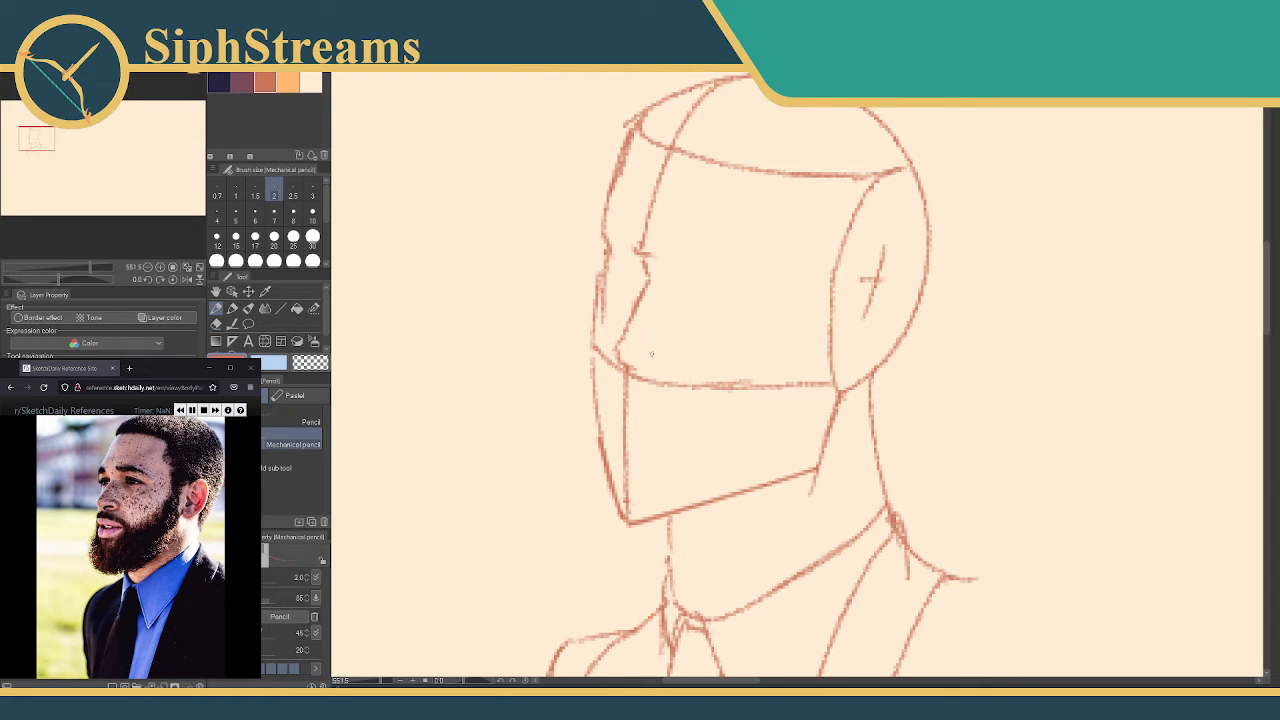
mouse_move(638, 360)
mouse_down()
mouse_move(666, 358)
mouse_move(646, 370)
mouse_move(674, 354)
mouse_move(666, 380)
mouse_up()
mouse_move(640, 294)
mouse_down()
mouse_move(596, 336)
mouse_move(620, 366)
mouse_up()
Redraw the far cheek contour from the eye socket down to the chin and erase the old outline beside it
mouse_move(606, 238)
mouse_down()
mouse_move(616, 262)
mouse_move(604, 372)
mouse_move(628, 498)
mouse_up()
key(e)
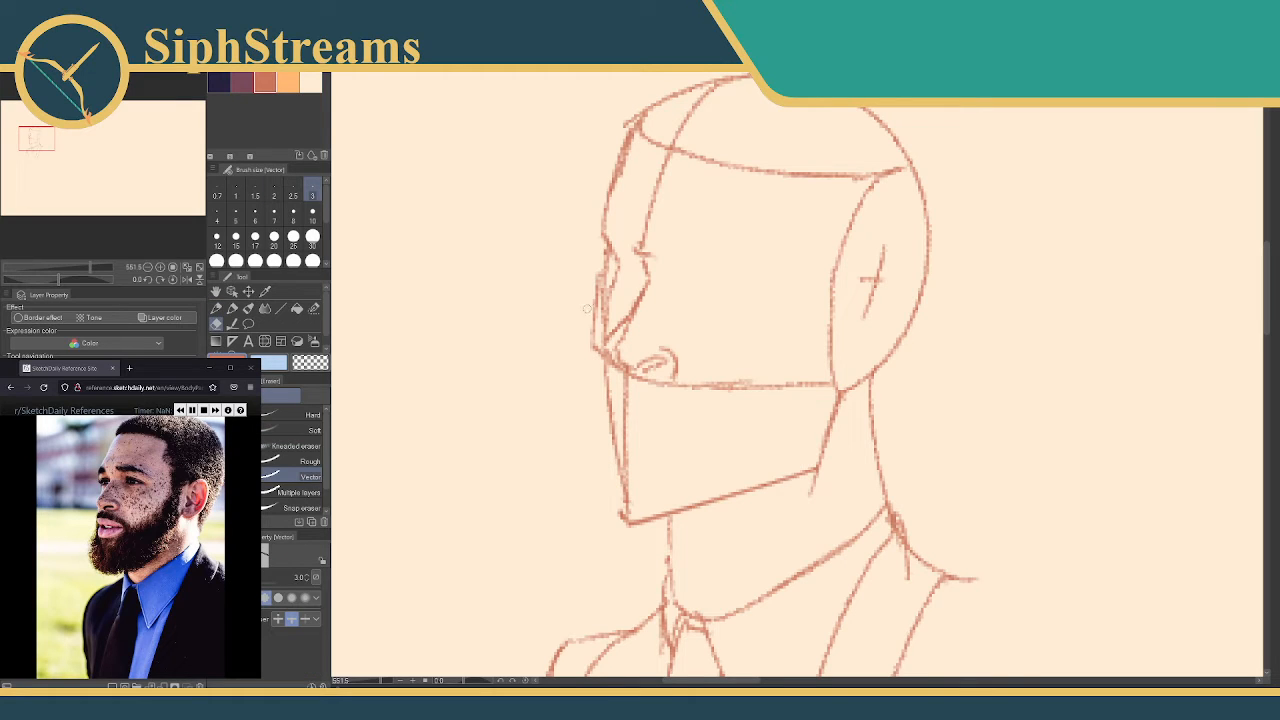
click(590, 310)
mouse_move(606, 362)
mouse_down()
mouse_move(614, 370)
mouse_move(613, 337)
mouse_move(610, 362)
mouse_up()
key(p)
key(e)
key(p)
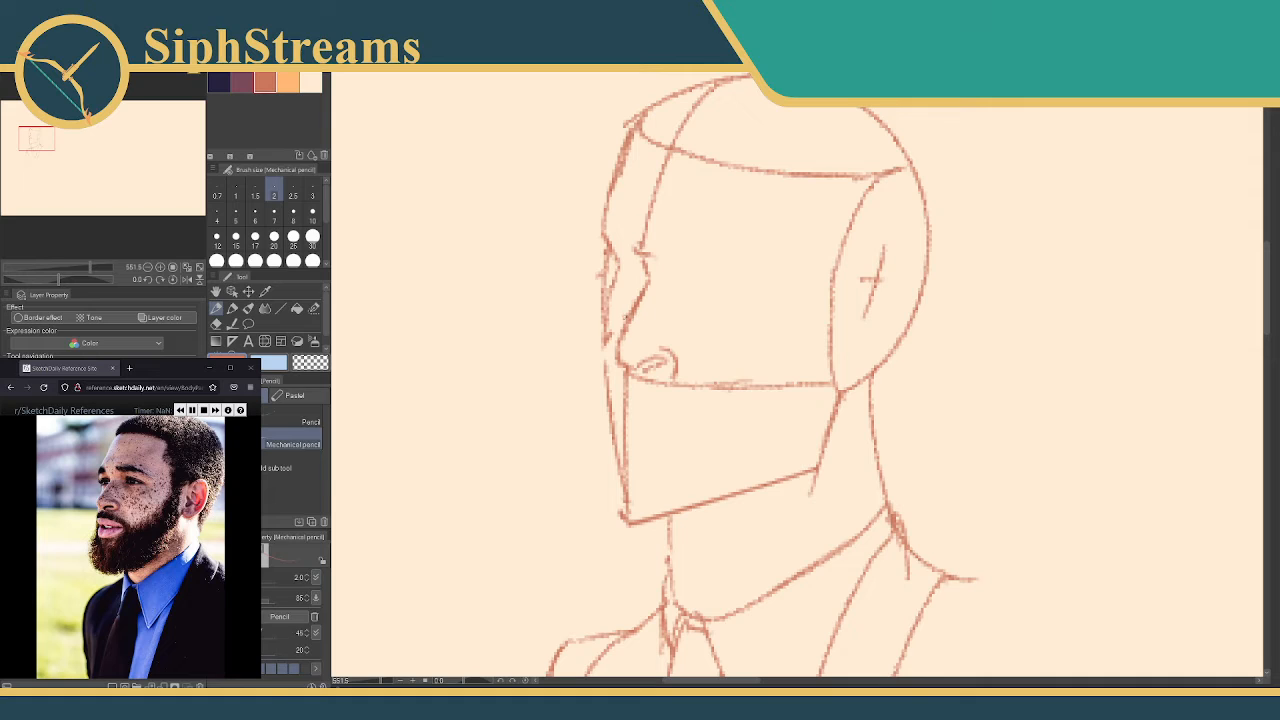
key(e)
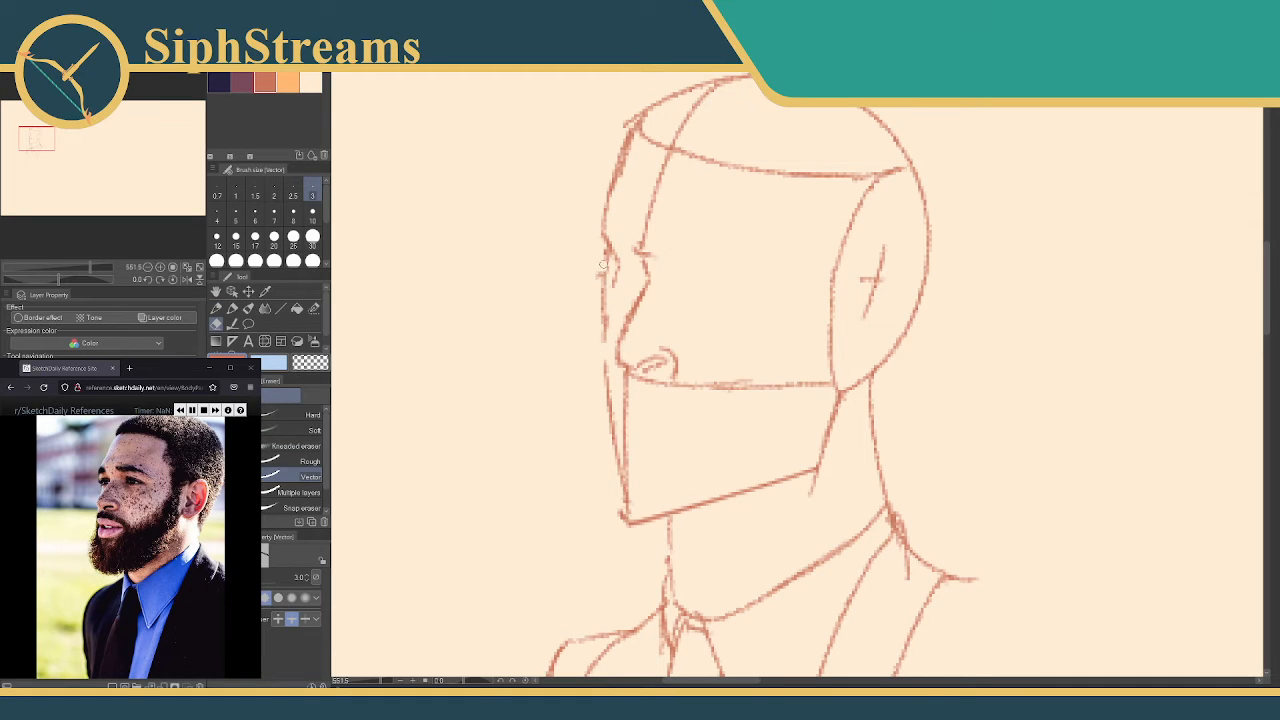
click(602, 272)
key(p)
drag(614, 280, 602, 384)
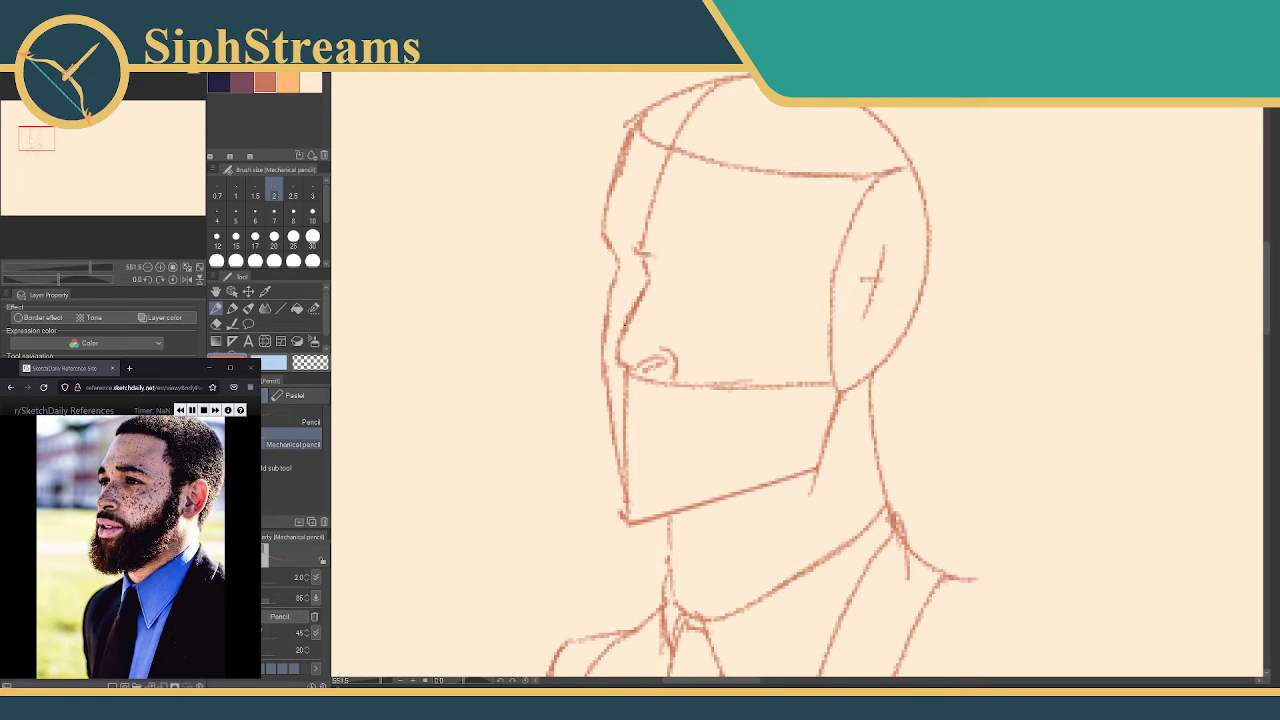
Reinforce the nose's front edge near the tip and erase the nose-base guide across the cheek
mouse_move(630, 314)
mouse_down()
mouse_move(612, 350)
mouse_move(613, 366)
mouse_move(624, 362)
mouse_up()
key(e)
drag(650, 386, 832, 386)
key(p)
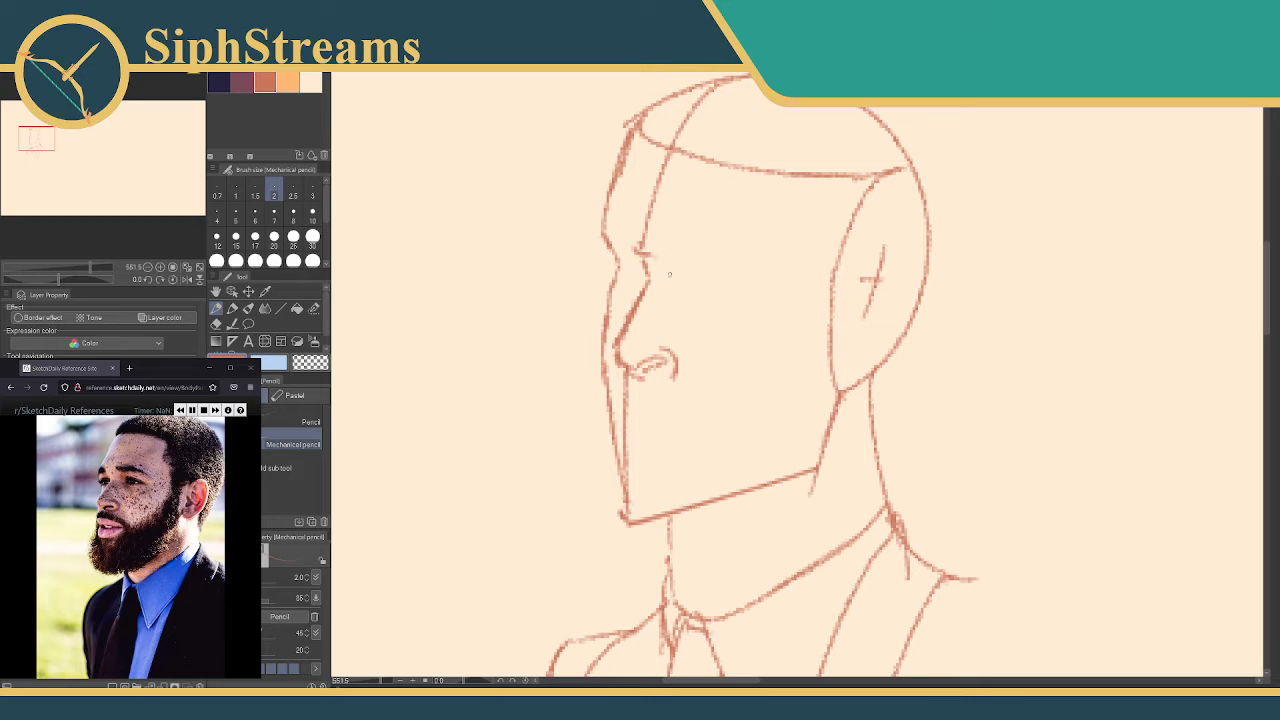
drag(668, 271, 669, 286)
mouse_move(668, 269)
mouse_down()
mouse_move(743, 280)
mouse_move(703, 270)
mouse_move(686, 298)
mouse_move(742, 290)
mouse_up()
key(ctrl+z)
key(ctrl+z)
key(ctrl+z)
key(ctrl+z)
key(ctrl+z)
Draw the near eye as an almond shape with a heavy upper lid and an iris
mouse_move(672, 273)
mouse_down()
mouse_move(674, 293)
mouse_move(707, 294)
mouse_move(700, 270)
mouse_up()
key(ctrl+z)
mouse_move(667, 274)
mouse_down()
mouse_move(738, 281)
mouse_move(722, 281)
mouse_up()
Erase the brow tick on the centre line and draw the far eye and far eyebrow beside the nose bridge
key(e)
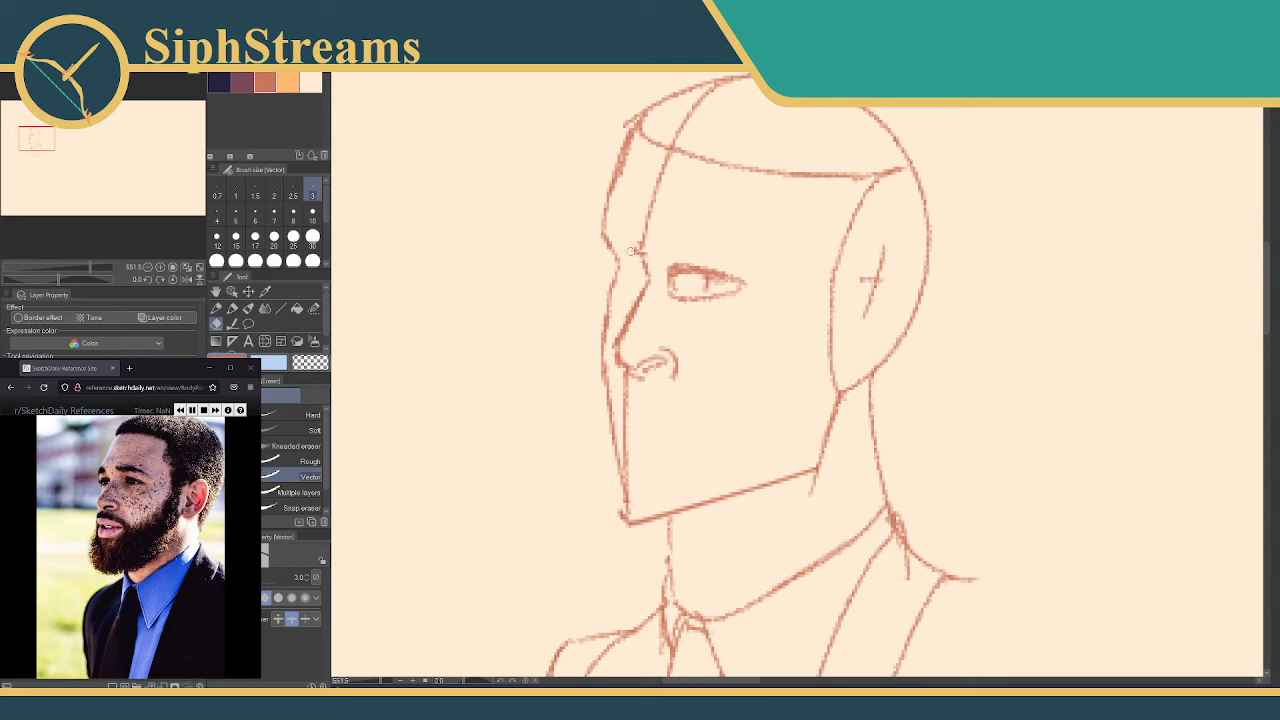
key(p)
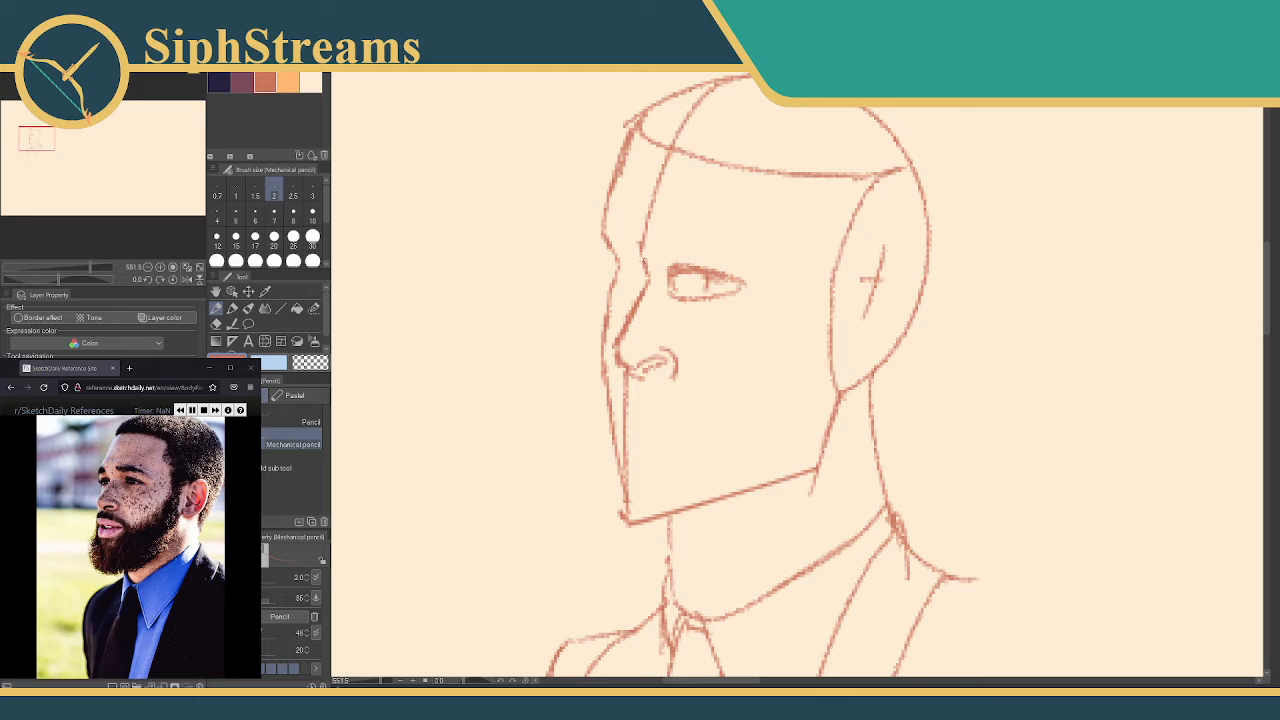
mouse_move(642, 138)
mouse_down()
mouse_move(594, 239)
mouse_move(615, 181)
mouse_move(608, 230)
mouse_move(633, 269)
mouse_move(619, 271)
mouse_move(638, 271)
mouse_move(620, 280)
mouse_move(707, 288)
mouse_move(670, 293)
mouse_move(625, 270)
mouse_move(632, 291)
mouse_move(638, 246)
mouse_up()
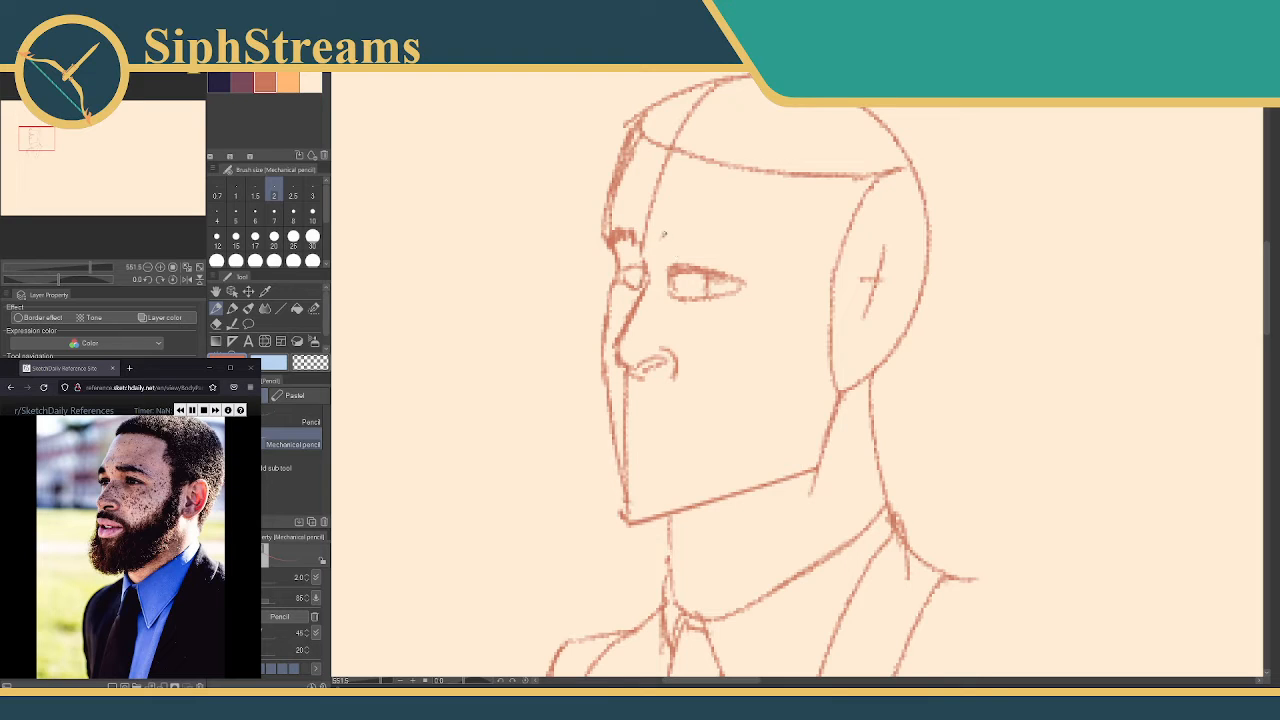
Draw a thick arched eyebrow above the near eye and darken the far eyebrow
mouse_move(665, 238)
mouse_down()
mouse_move(712, 233)
mouse_move(752, 262)
mouse_up()
mouse_move(670, 249)
mouse_down()
mouse_move(662, 242)
mouse_move(732, 236)
mouse_move(700, 237)
mouse_move(744, 252)
mouse_move(682, 234)
mouse_move(708, 231)
mouse_up()
drag(606, 238, 638, 228)
Draw the mouth below the nose with upper lip, lower lip and the parting line between them
mouse_move(691, 328)
mouse_down()
mouse_move(679, 296)
mouse_move(723, 319)
mouse_up()
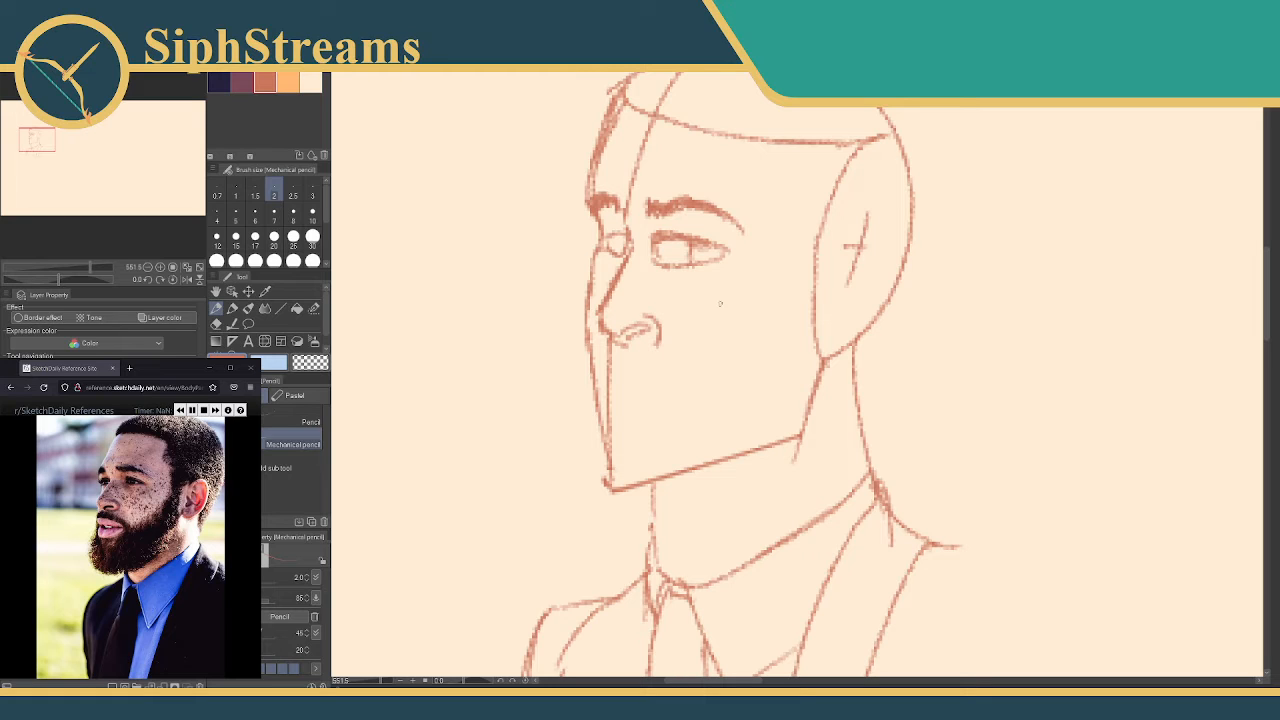
drag(929, 264, 909, 254)
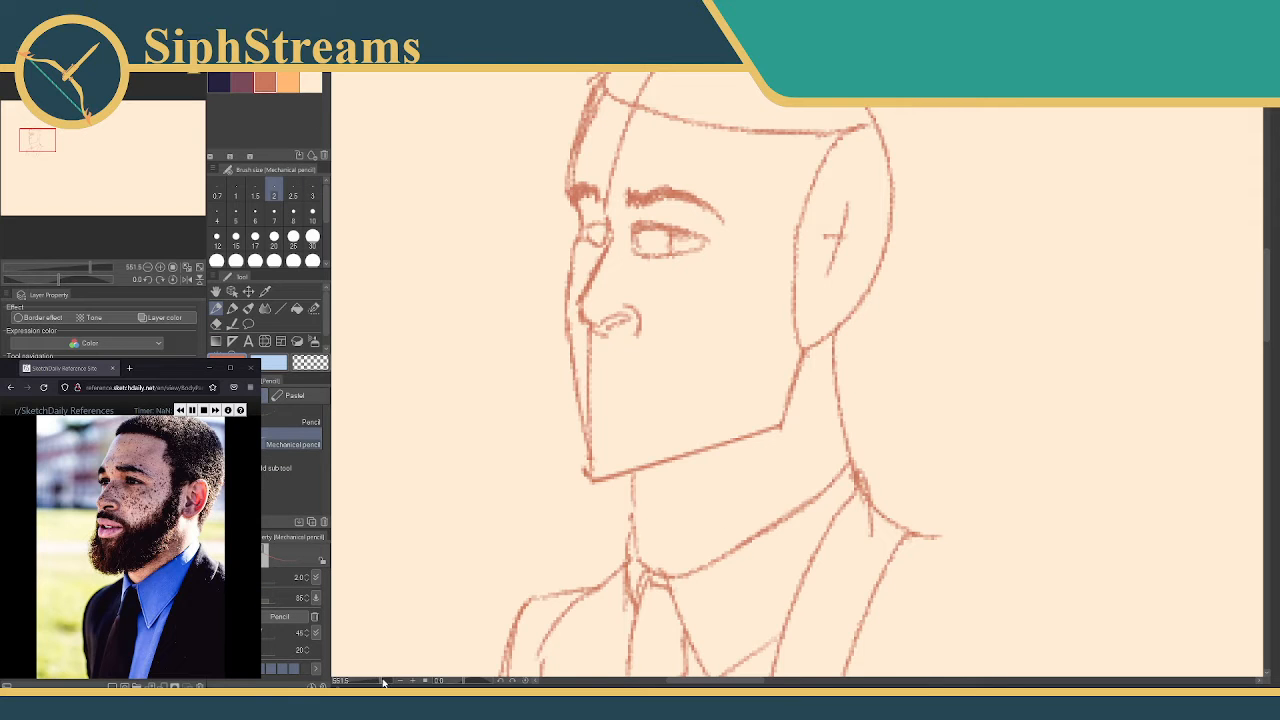
drag(380, 681, 384, 681)
drag(562, 486, 668, 518)
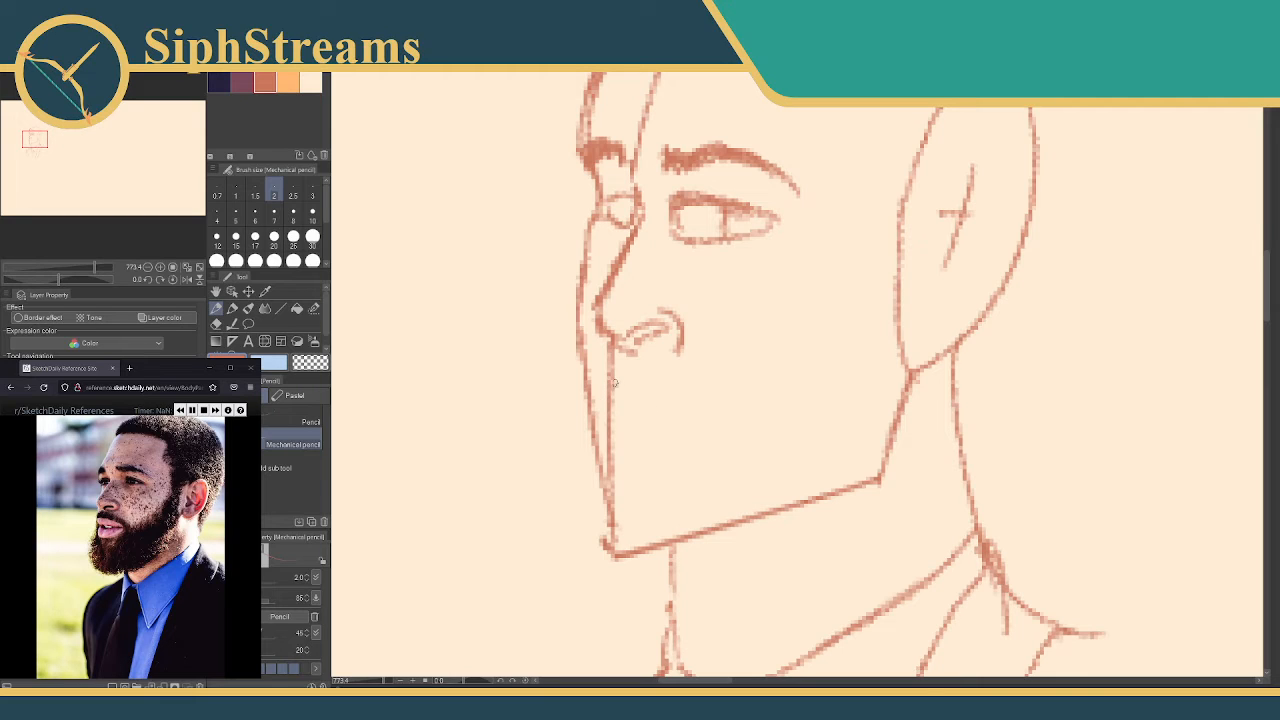
mouse_move(615, 383)
mouse_down()
mouse_move(616, 417)
mouse_move(653, 442)
mouse_move(626, 450)
mouse_move(710, 421)
mouse_up()
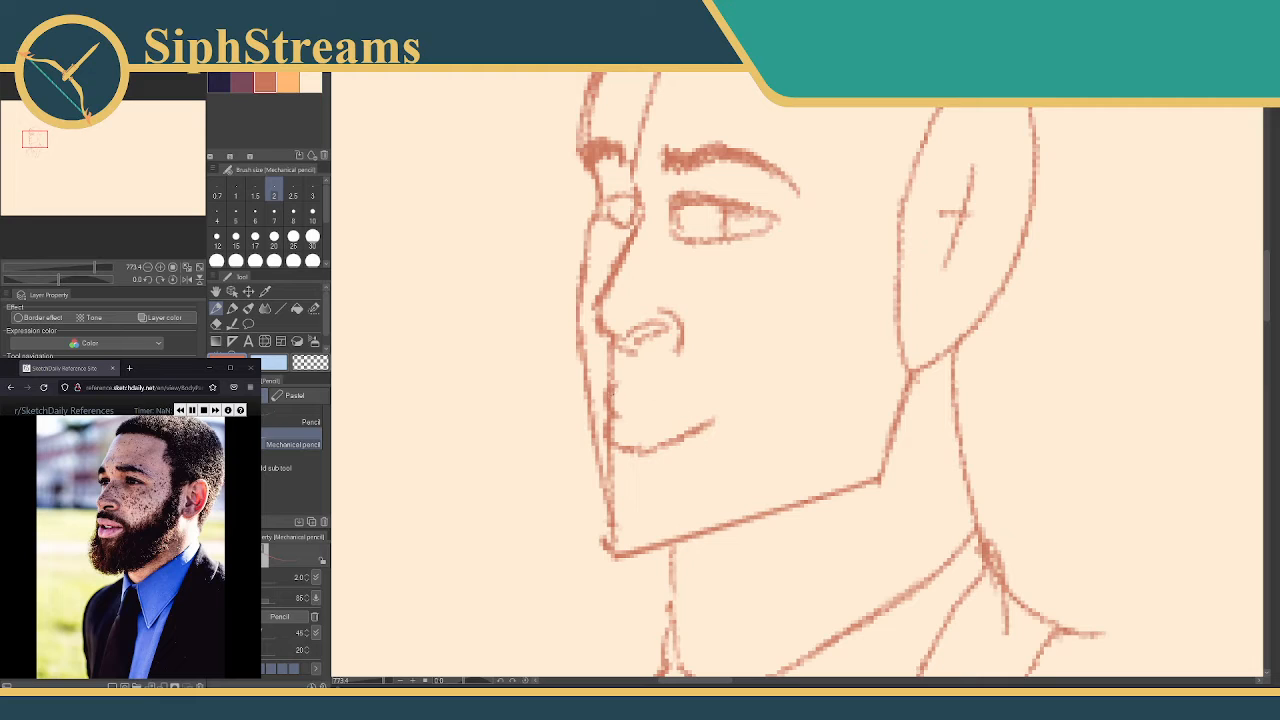
mouse_move(608, 392)
mouse_down()
mouse_move(664, 384)
mouse_move(716, 410)
mouse_up()
drag(616, 412, 714, 413)
drag(616, 425, 675, 428)
Erase the centre line above and below the lips and round off the chin corner
key(e)
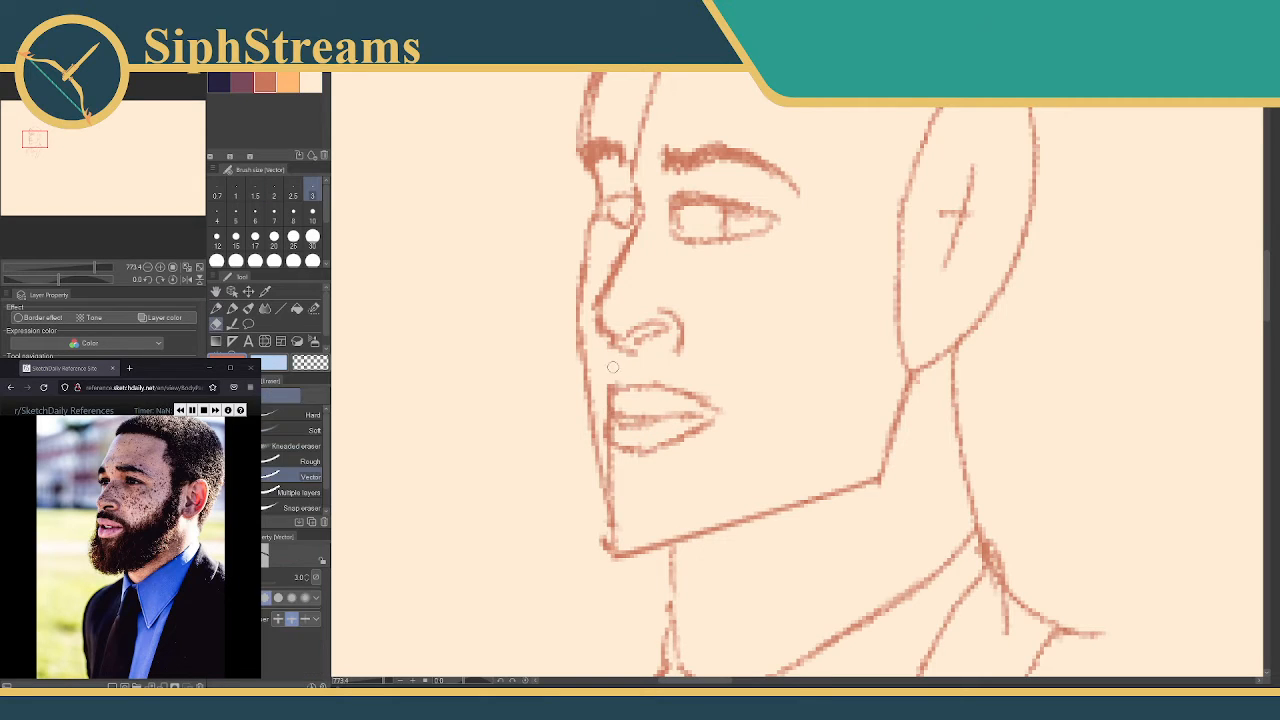
mouse_move(618, 465)
mouse_down()
mouse_move(631, 530)
mouse_move(613, 533)
mouse_move(636, 562)
mouse_up()
key(p)
key(e)
key(p)
key(e)
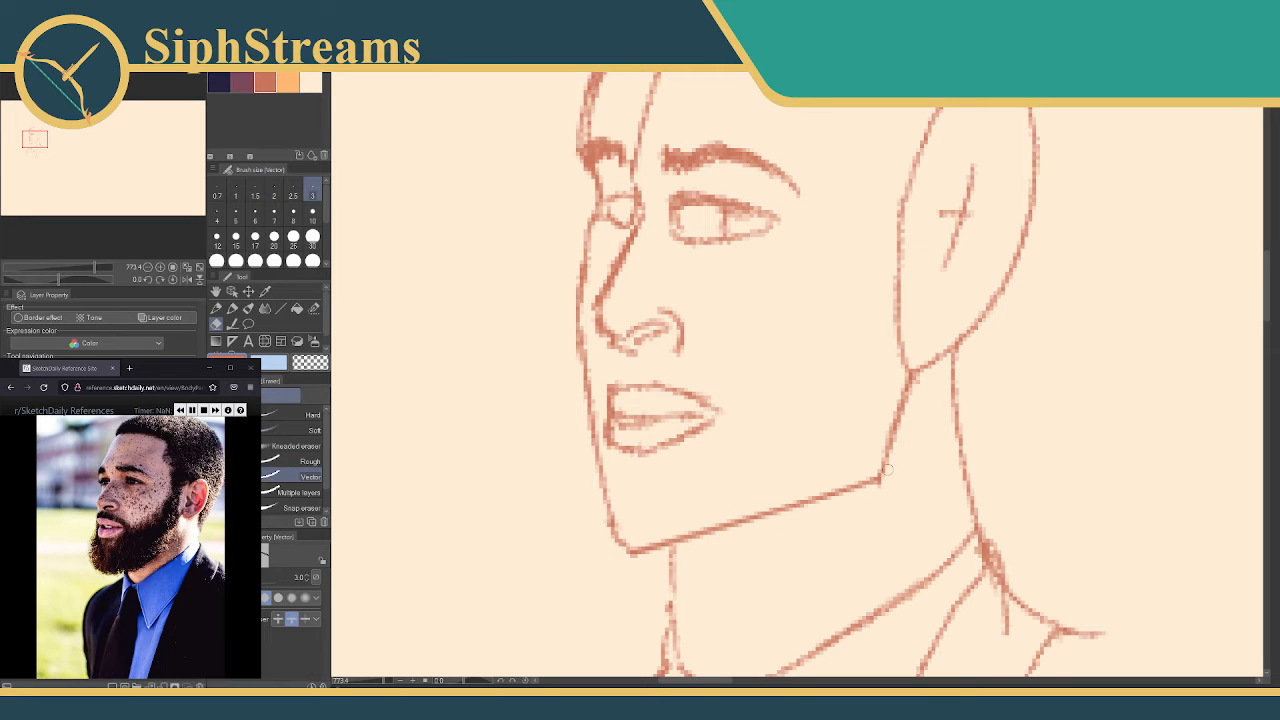
Replace the cross mark on the side of the head with the ear's outer rim, curled inward at its upper front
key(p)
drag(877, 502, 862, 485)
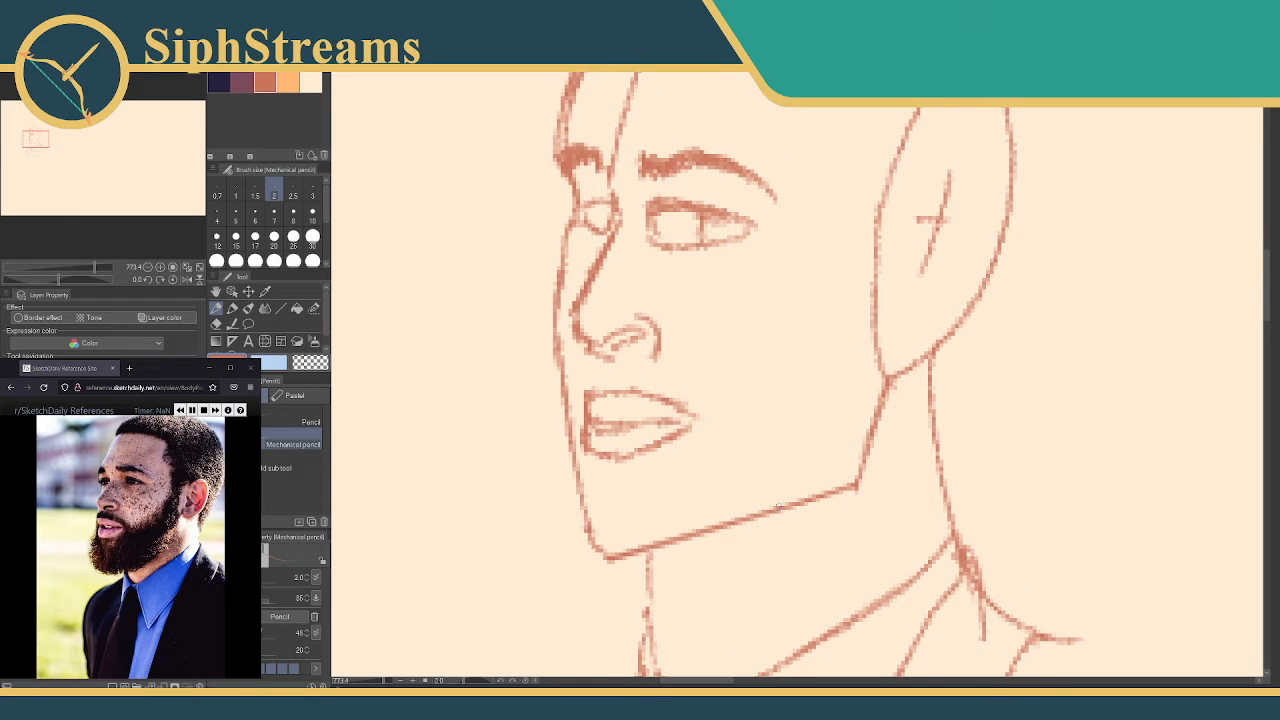
scroll(1005, 222, down, 2)
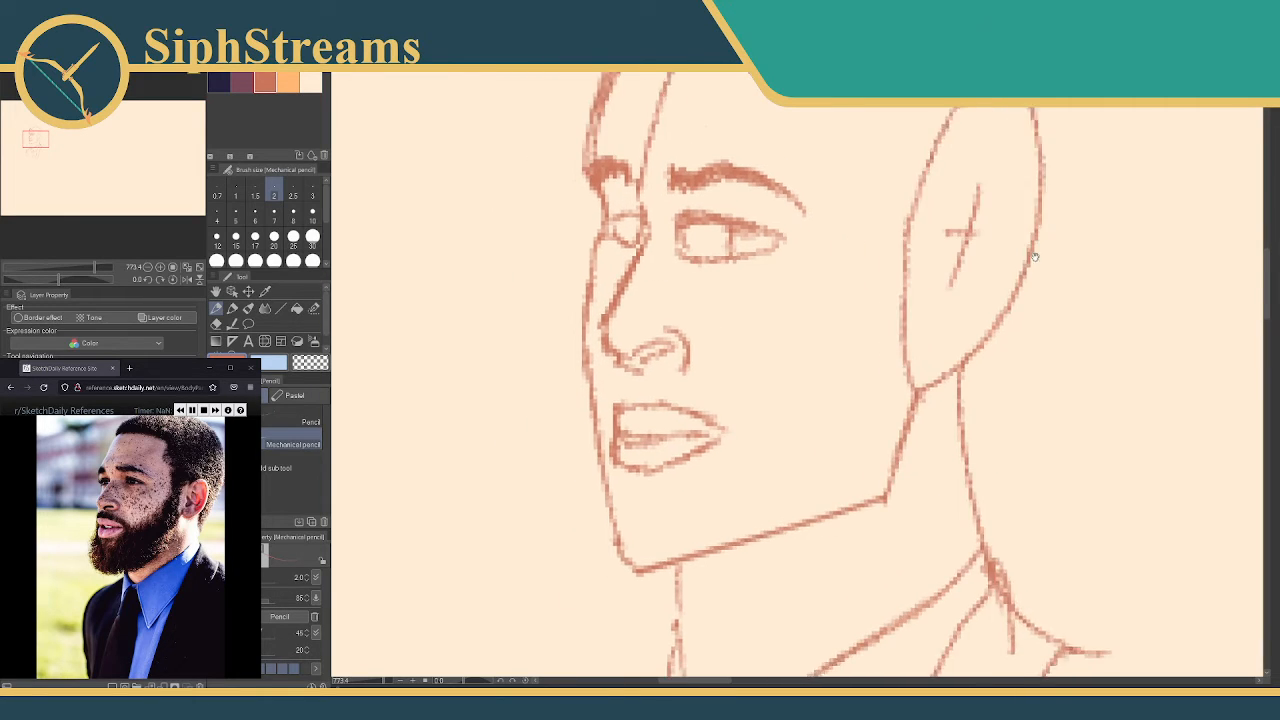
mouse_move(847, 250)
mouse_down()
mouse_move(843, 471)
mouse_move(837, 374)
mouse_up()
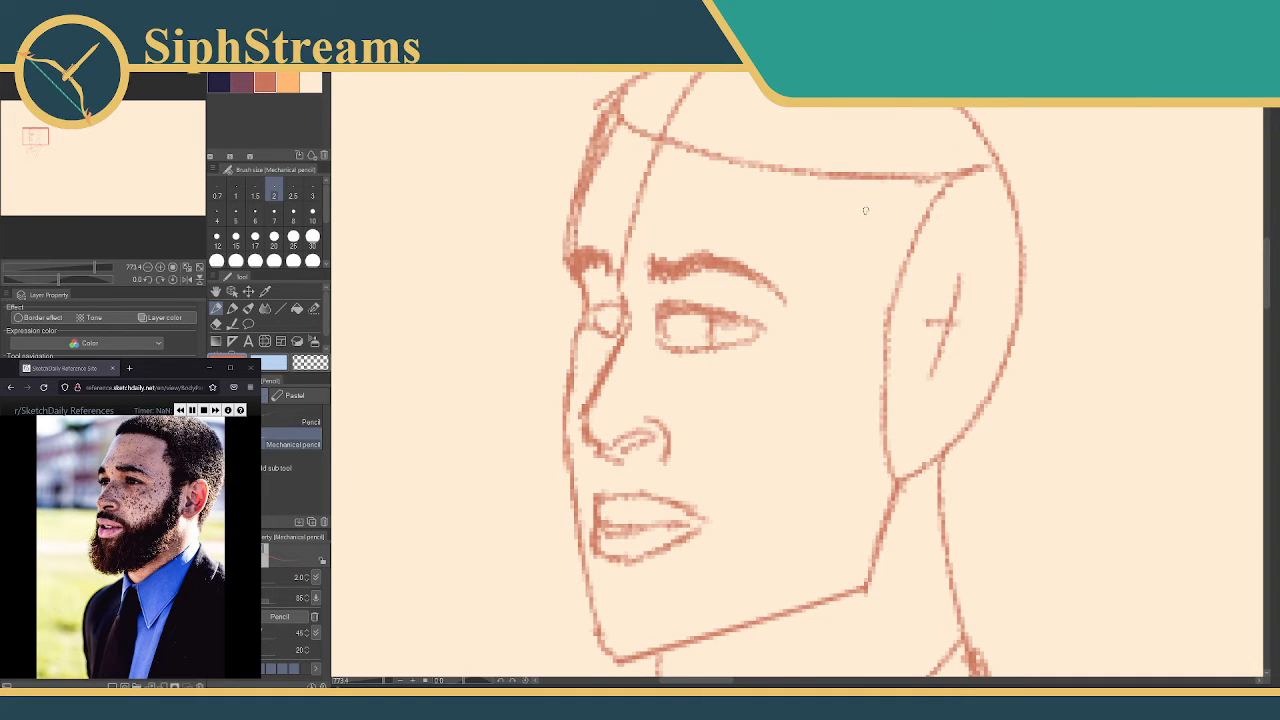
mouse_move(951, 285)
mouse_down()
mouse_move(926, 192)
mouse_move(930, 216)
mouse_up()
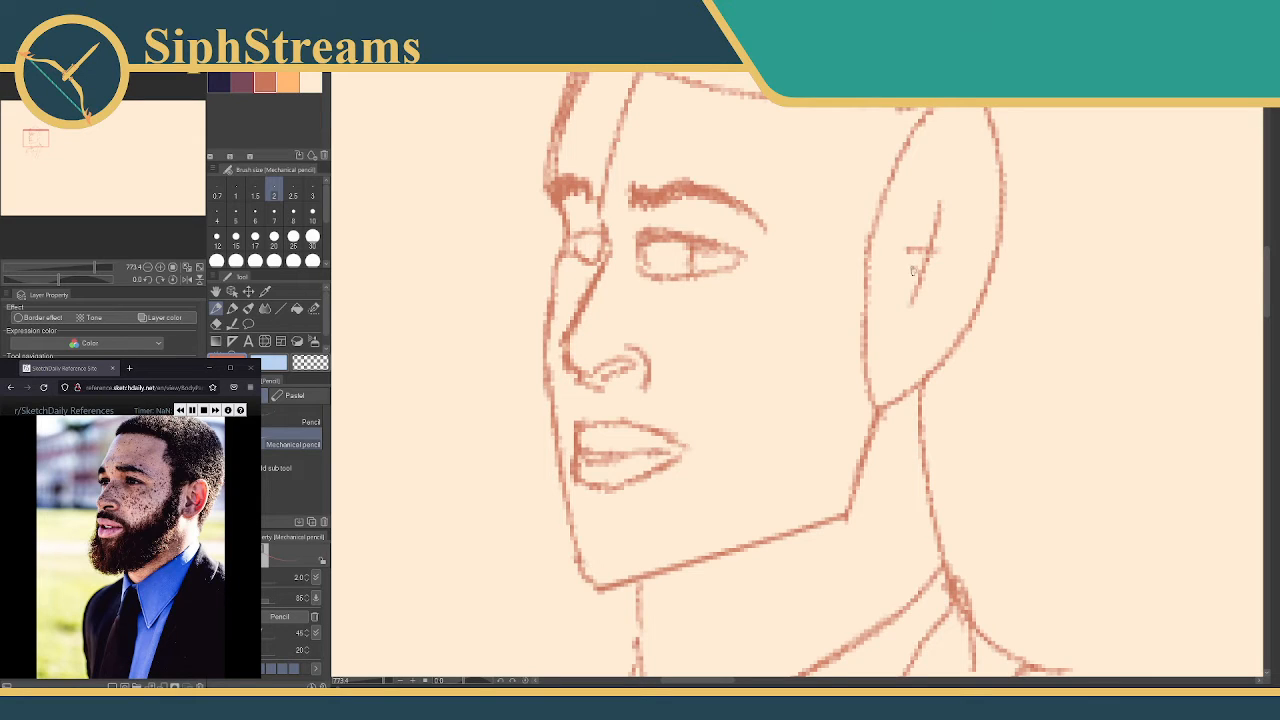
drag(935, 272, 921, 283)
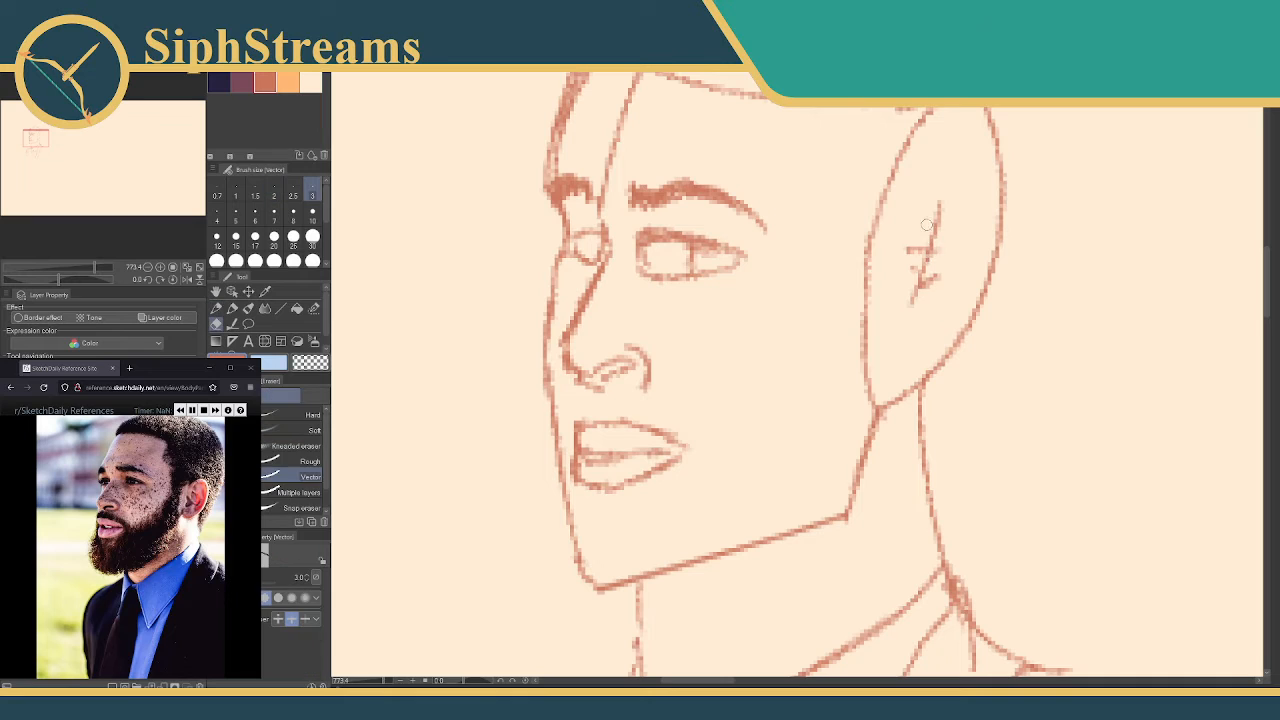
key(ctrl+z)
key(ctrl+z)
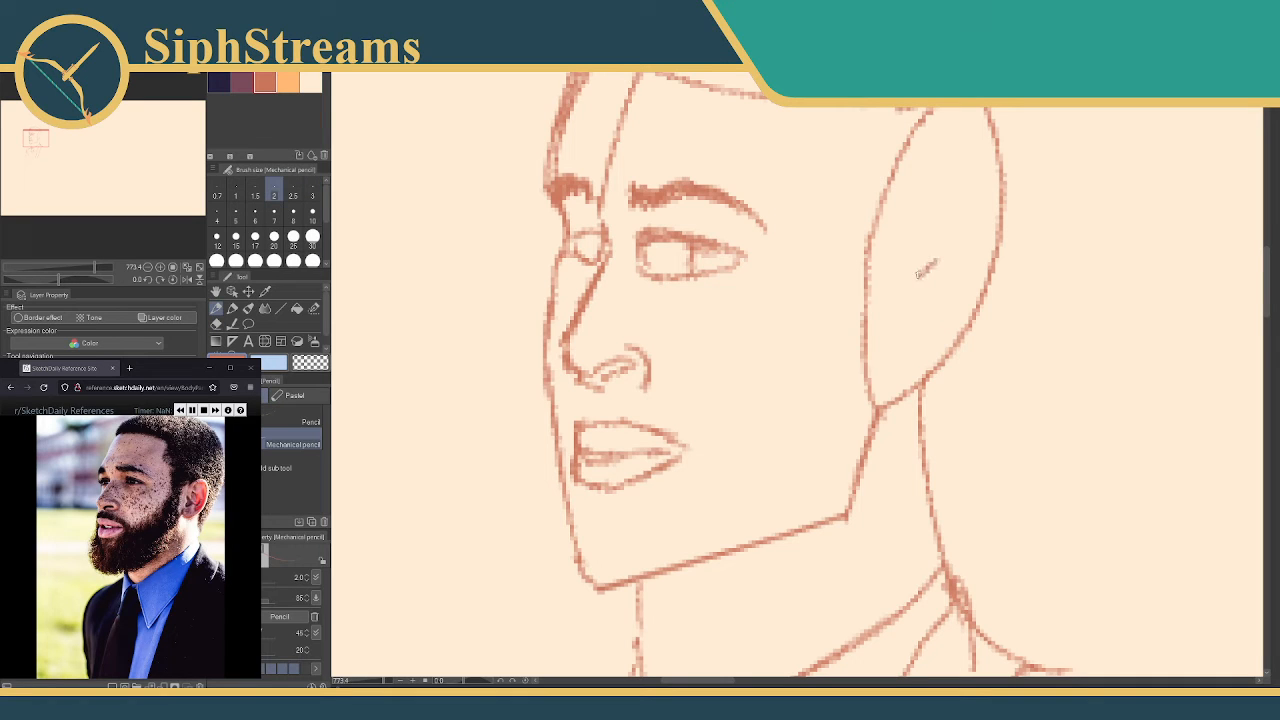
mouse_move(912, 263)
mouse_down()
mouse_move(948, 205)
mouse_move(924, 227)
mouse_move(959, 212)
mouse_move(959, 289)
mouse_move(969, 270)
mouse_move(937, 338)
mouse_move(951, 320)
mouse_move(927, 343)
mouse_move(910, 316)
mouse_move(930, 340)
mouse_up()
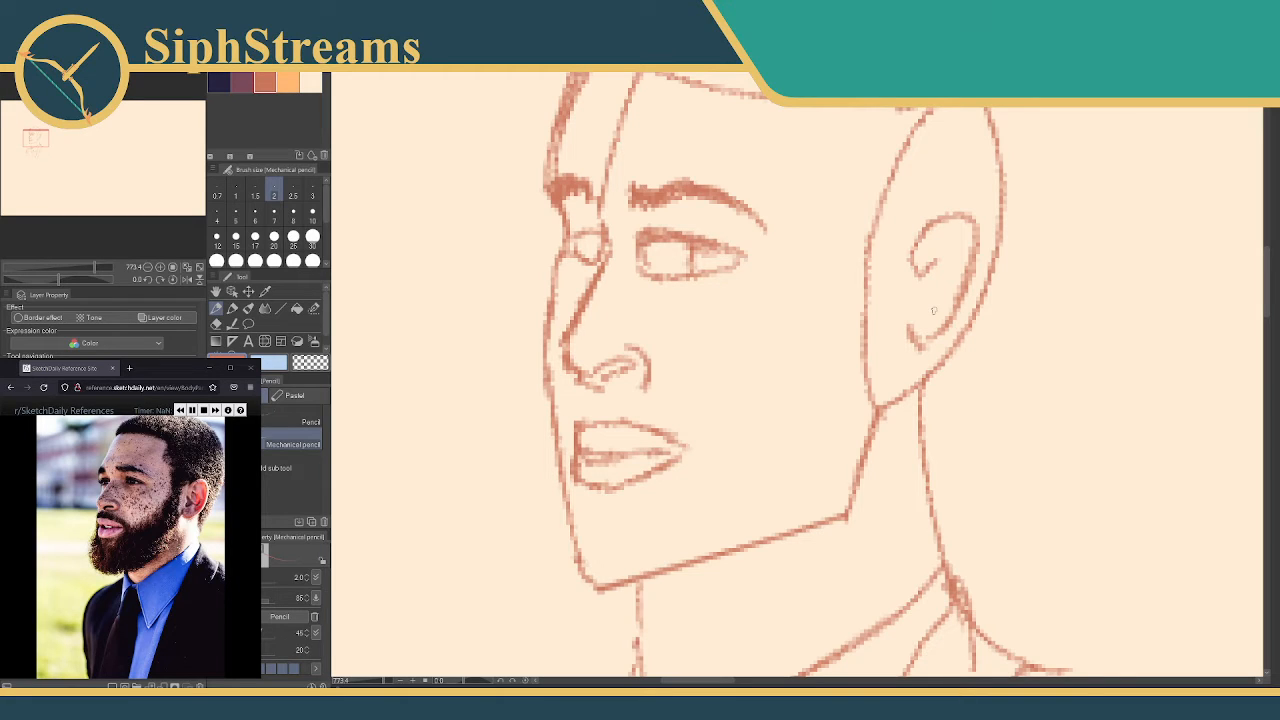
Erase the ear's lower end and redraw the rim curving into the lobe
key(e)
drag(920, 315, 914, 340)
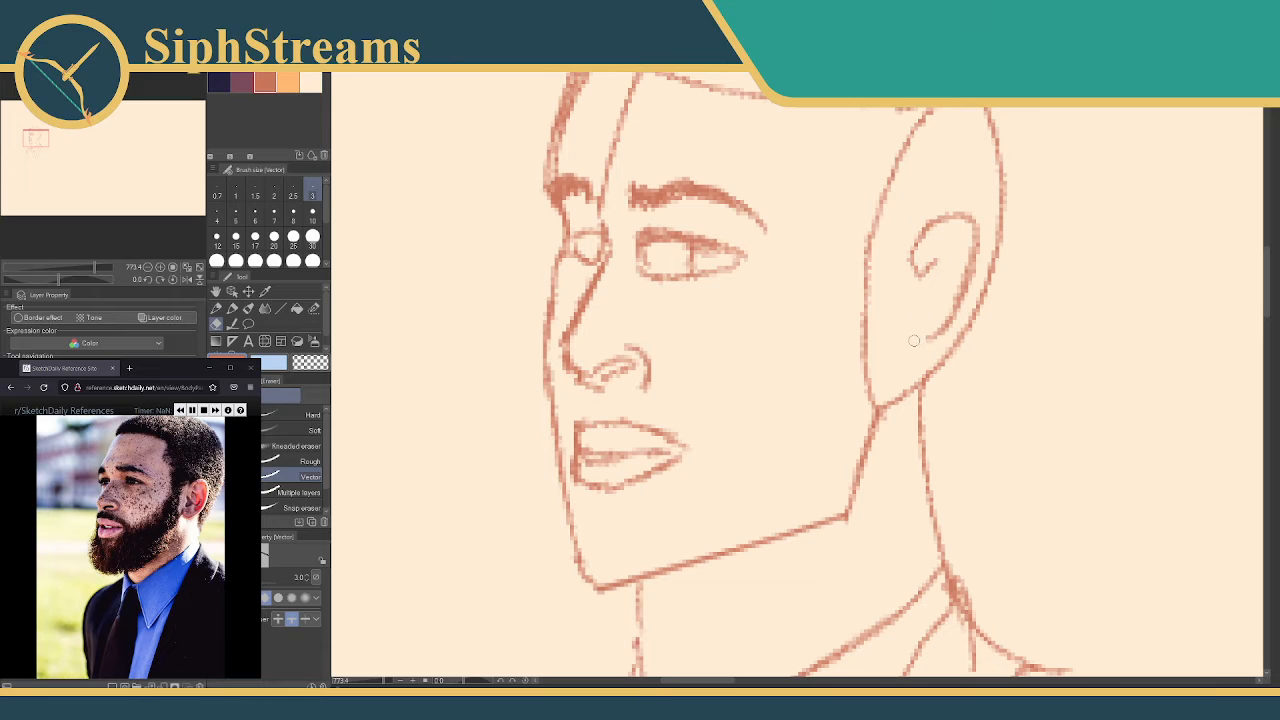
key(p)
drag(958, 295, 909, 339)
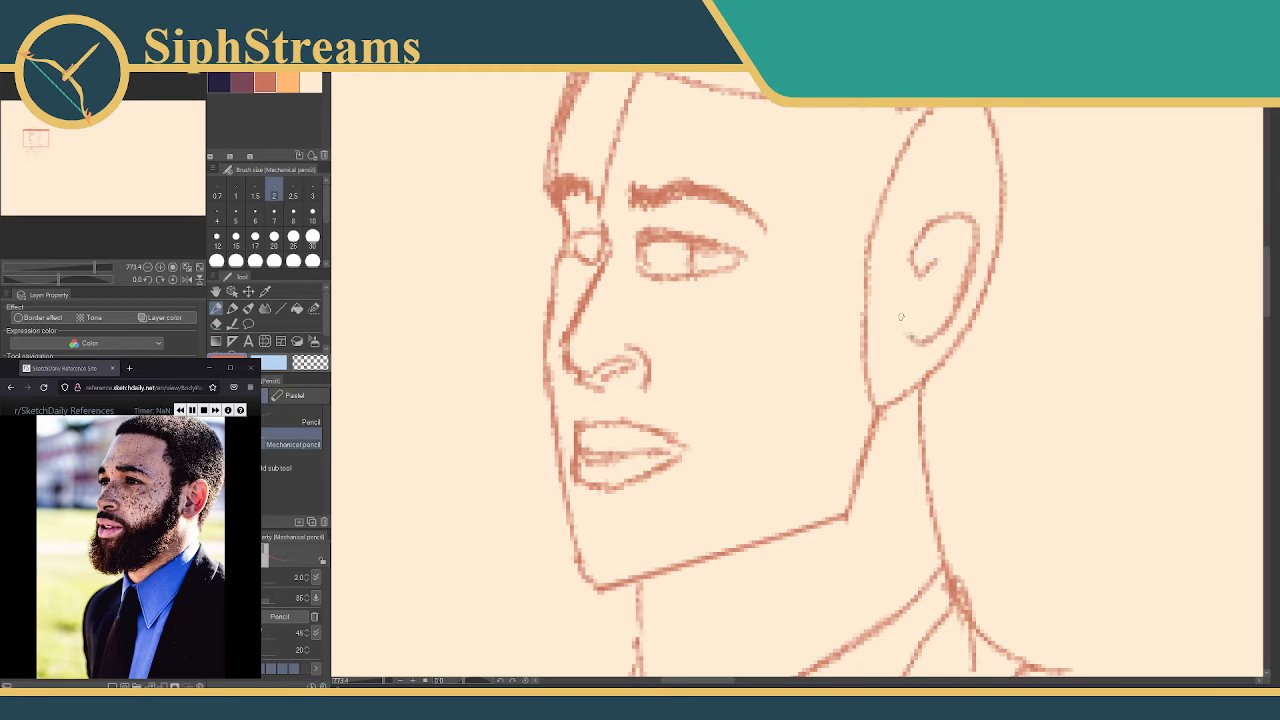
Rework the ear's inner curl and sketch the inner folds and the small flap in front of the canal
key(e)
mouse_move(928, 258)
mouse_down()
mouse_move(932, 284)
mouse_move(946, 262)
mouse_move(918, 316)
mouse_up()
key(p)
mouse_move(921, 257)
mouse_down()
mouse_move(950, 262)
mouse_move(926, 258)
mouse_move(940, 241)
mouse_up()
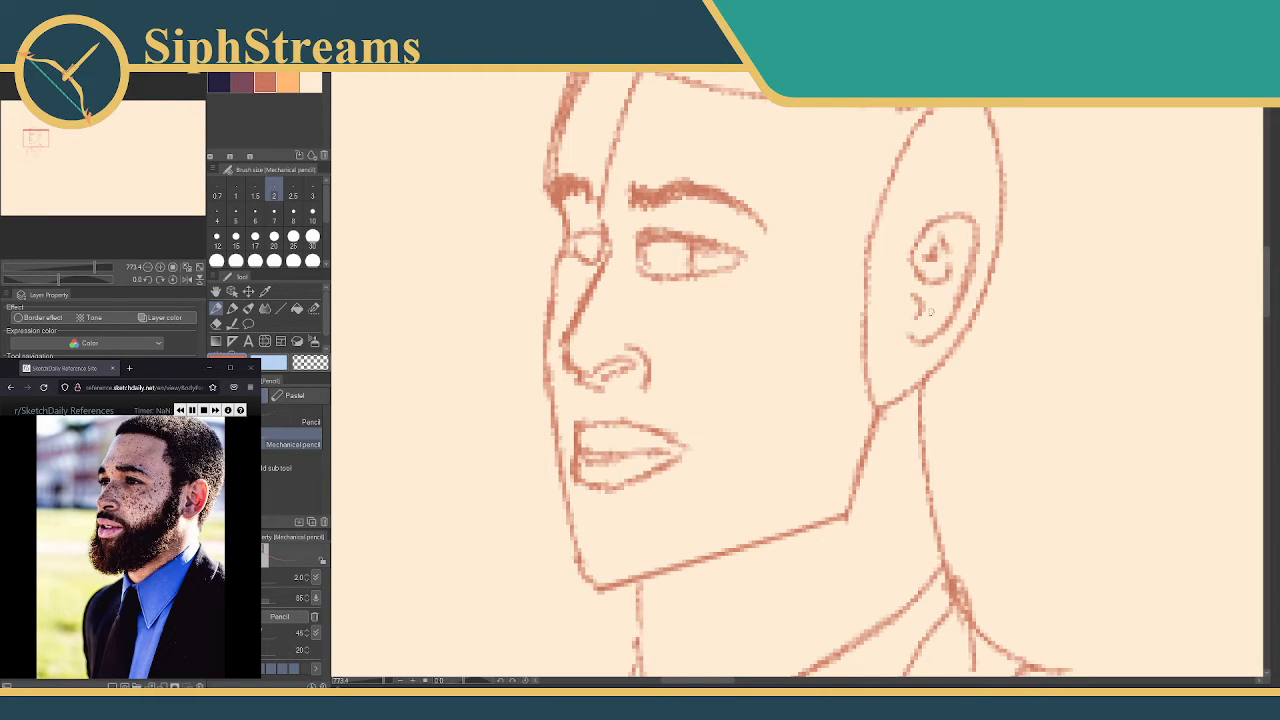
Reinforce the ear's upper rim and lobe, and sketch its front edge with the middle section erased
mouse_move(944, 211)
mouse_down()
mouse_move(903, 270)
mouse_move(910, 257)
mouse_move(903, 270)
mouse_move(893, 239)
mouse_move(916, 255)
mouse_move(916, 226)
mouse_move(896, 307)
mouse_move(909, 327)
mouse_move(901, 268)
mouse_move(919, 349)
mouse_up()
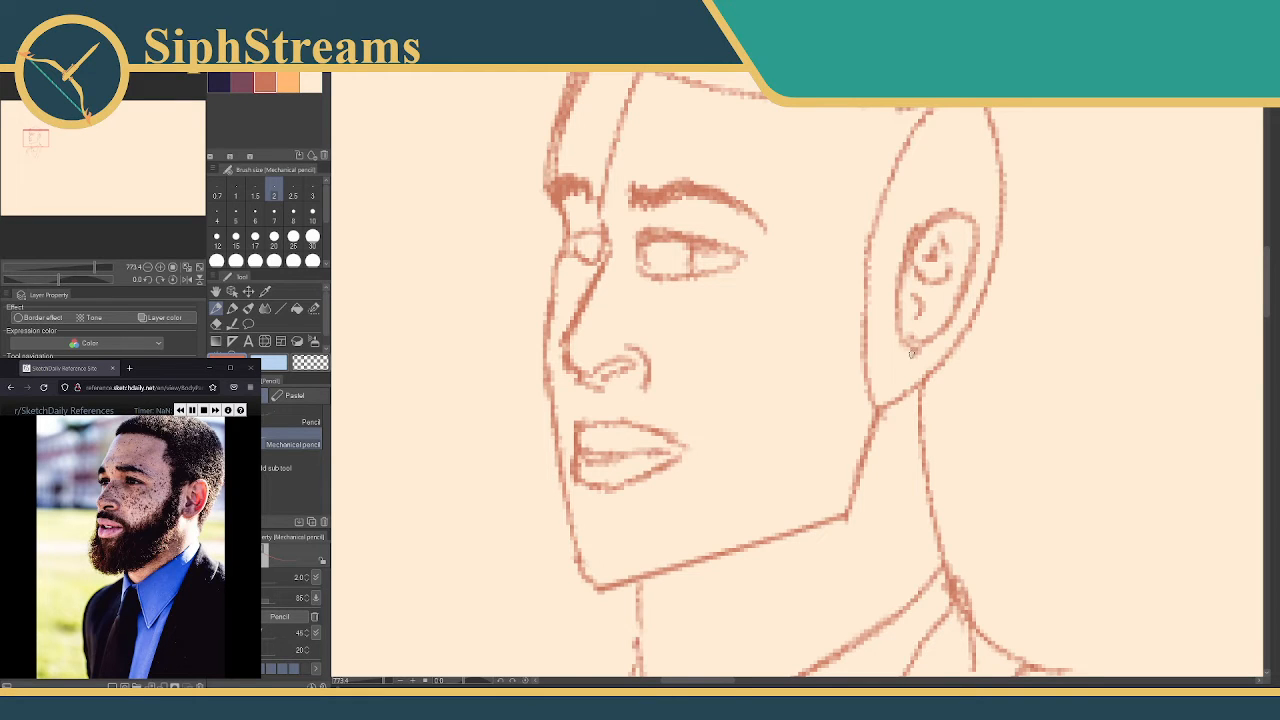
drag(911, 352, 913, 360)
mouse_move(890, 329)
mouse_down()
mouse_move(716, 354)
mouse_move(862, 346)
mouse_up()
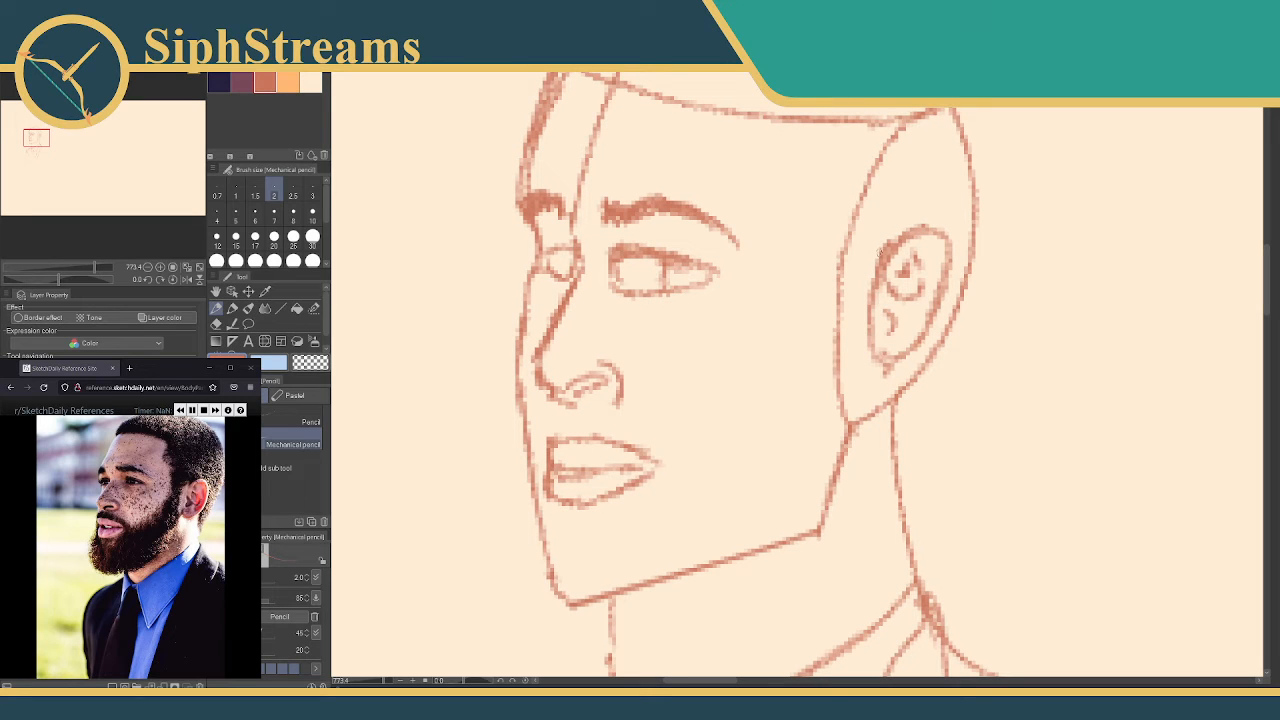
drag(880, 251, 870, 346)
key(e)
drag(875, 265, 862, 336)
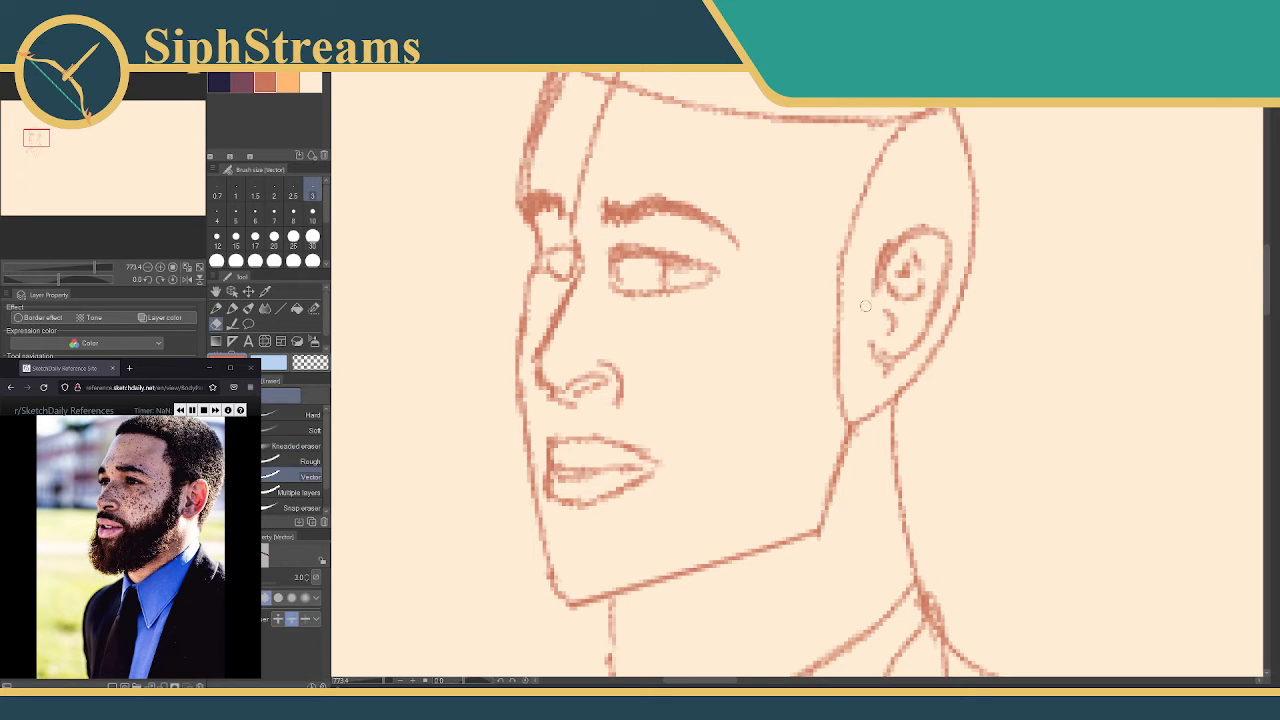
Redraw the ear's front edge down to the lobe and erase the stray lines around it
key(p)
drag(889, 242, 858, 347)
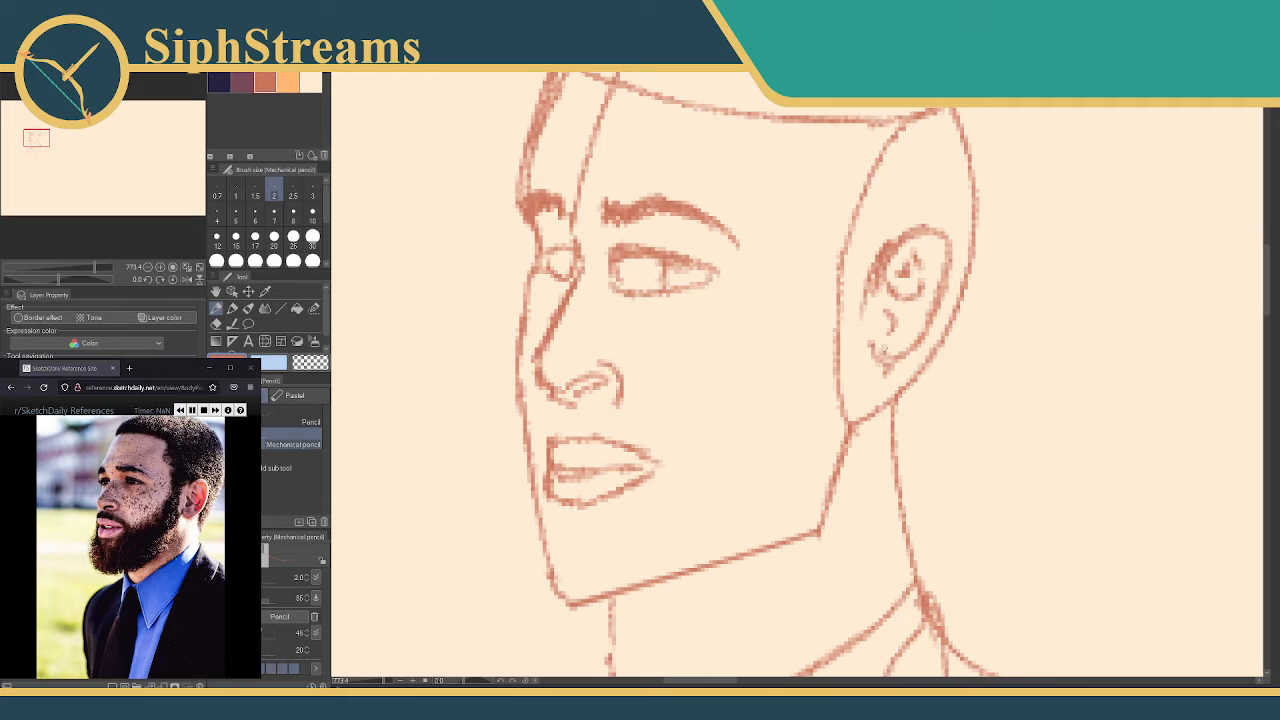
drag(866, 293, 872, 360)
key(e)
mouse_move(855, 355)
mouse_down()
mouse_move(878, 258)
mouse_move(873, 267)
mouse_up()
mouse_move(872, 360)
mouse_down()
mouse_move(880, 368)
mouse_move(866, 334)
mouse_up()
key(p)
Sketch the beard's outer outline from below the ear along the jaw, under the chin and up the front of the face
mouse_move(896, 243)
mouse_down()
mouse_move(866, 286)
mouse_move(873, 362)
mouse_move(888, 352)
mouse_move(884, 400)
mouse_move(805, 579)
mouse_move(874, 440)
mouse_up()
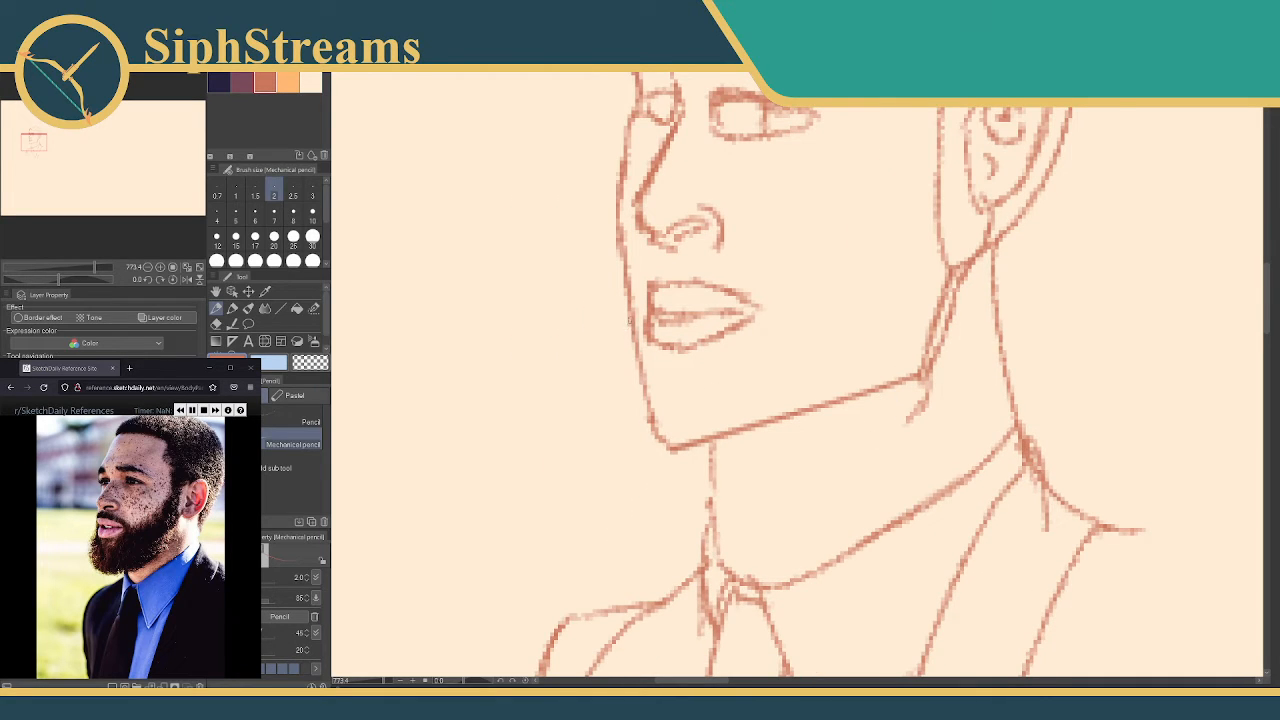
drag(629, 318, 634, 386)
mouse_move(632, 342)
mouse_down()
mouse_move(628, 424)
mouse_move(662, 460)
mouse_up()
mouse_move(629, 414)
mouse_down()
mouse_move(706, 452)
mouse_move(768, 452)
mouse_move(772, 438)
mouse_move(890, 388)
mouse_move(806, 434)
mouse_up()
drag(932, 378, 760, 466)
drag(834, 434, 676, 460)
drag(766, 401, 777, 457)
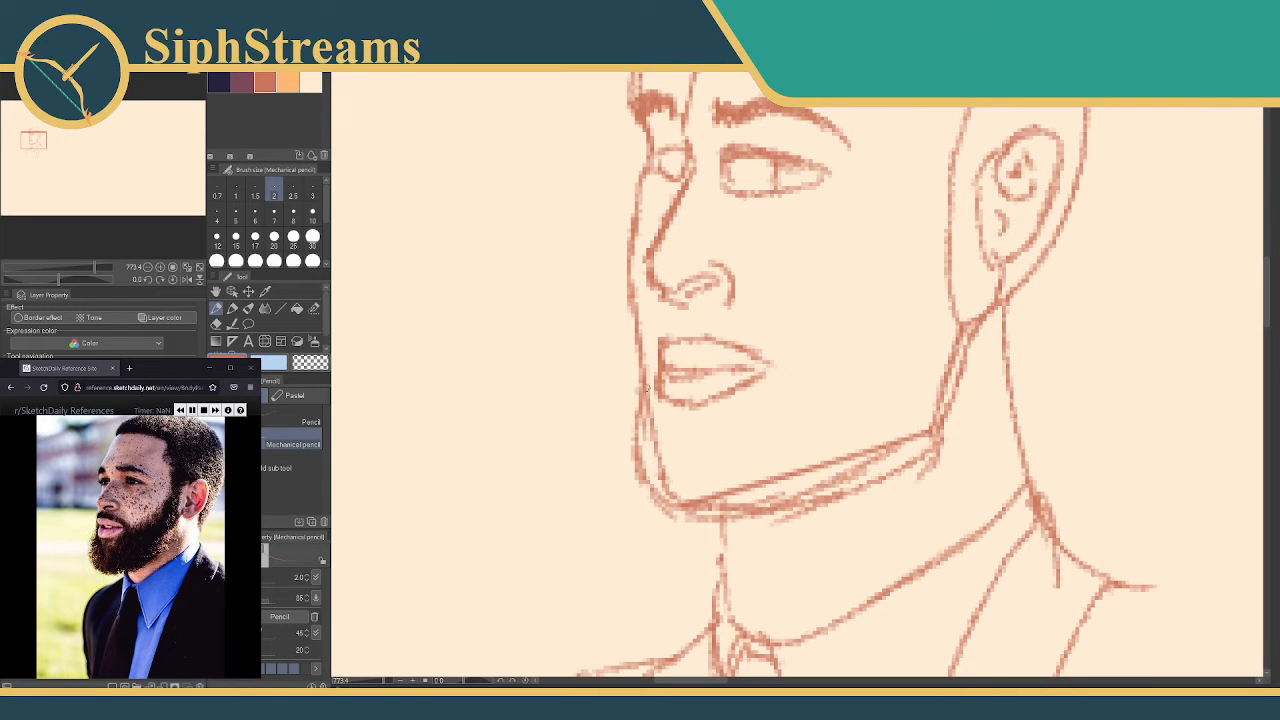
Erase and rework the upper lip line, and sketch the mustache with short strokes curving down past the mouth corner
key(e)
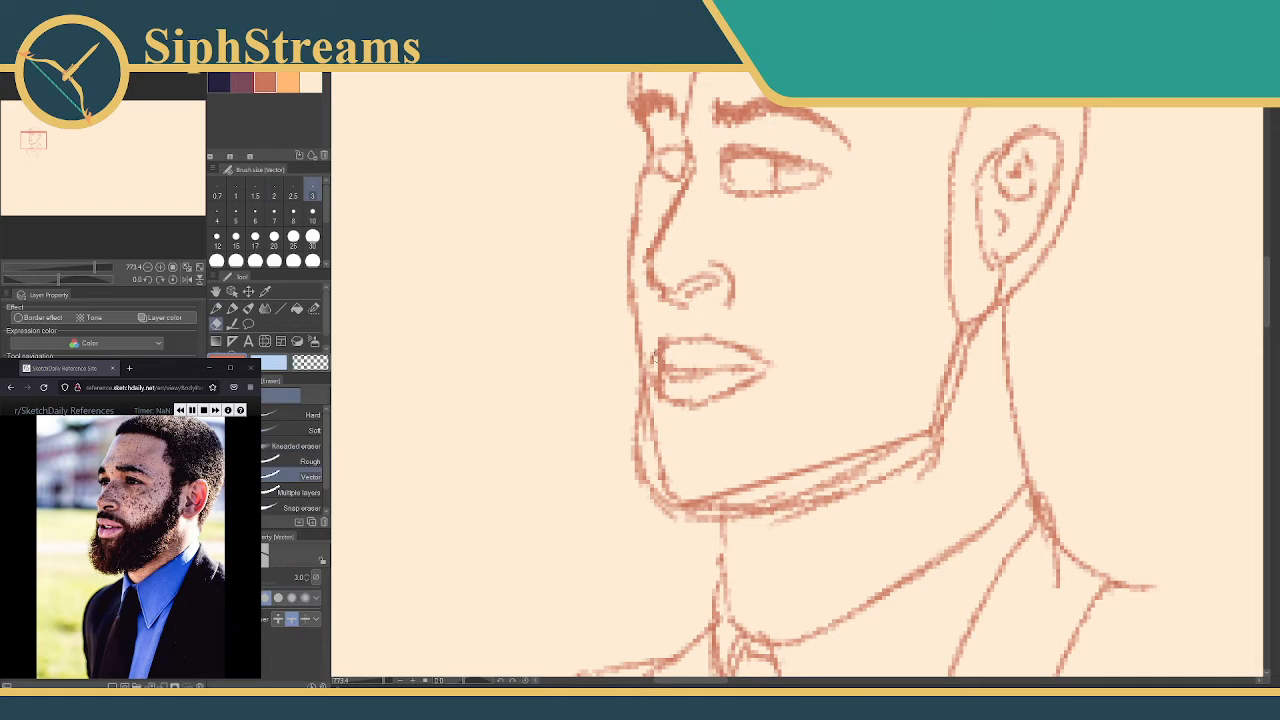
drag(652, 352, 660, 344)
key(p)
drag(732, 323, 722, 315)
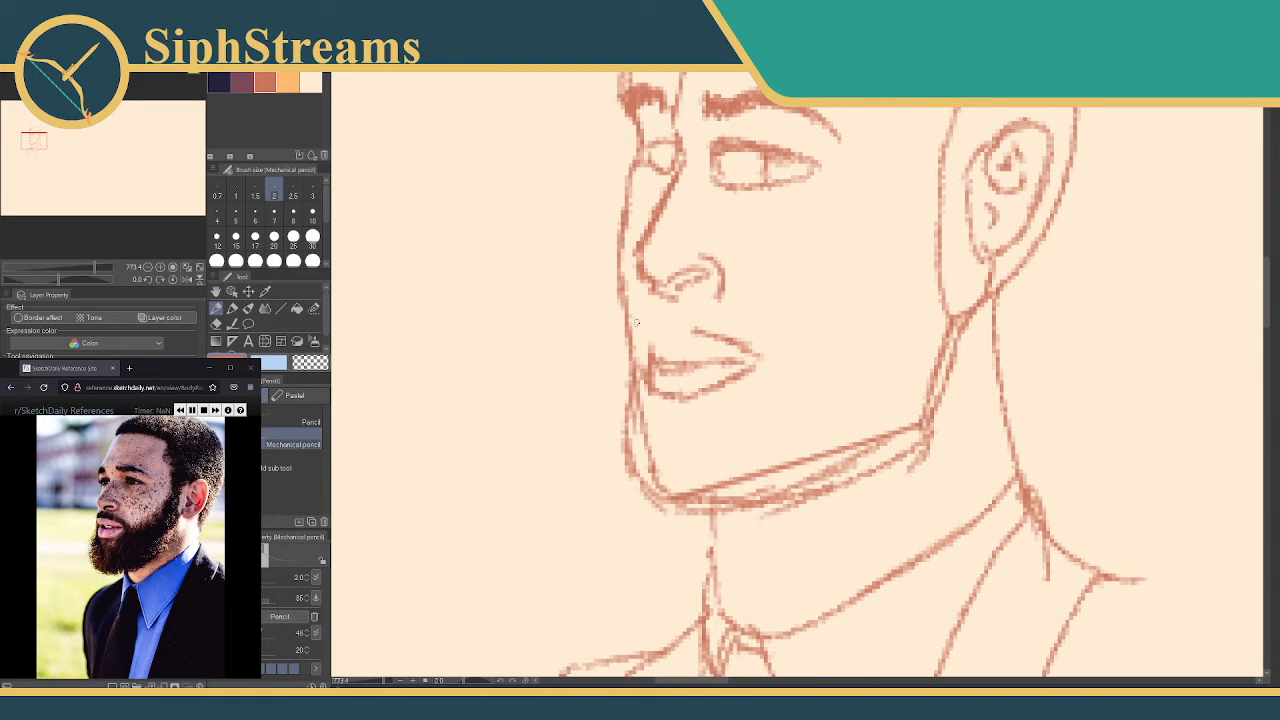
mouse_move(629, 333)
mouse_down()
mouse_move(686, 308)
mouse_move(766, 344)
mouse_move(788, 376)
mouse_up()
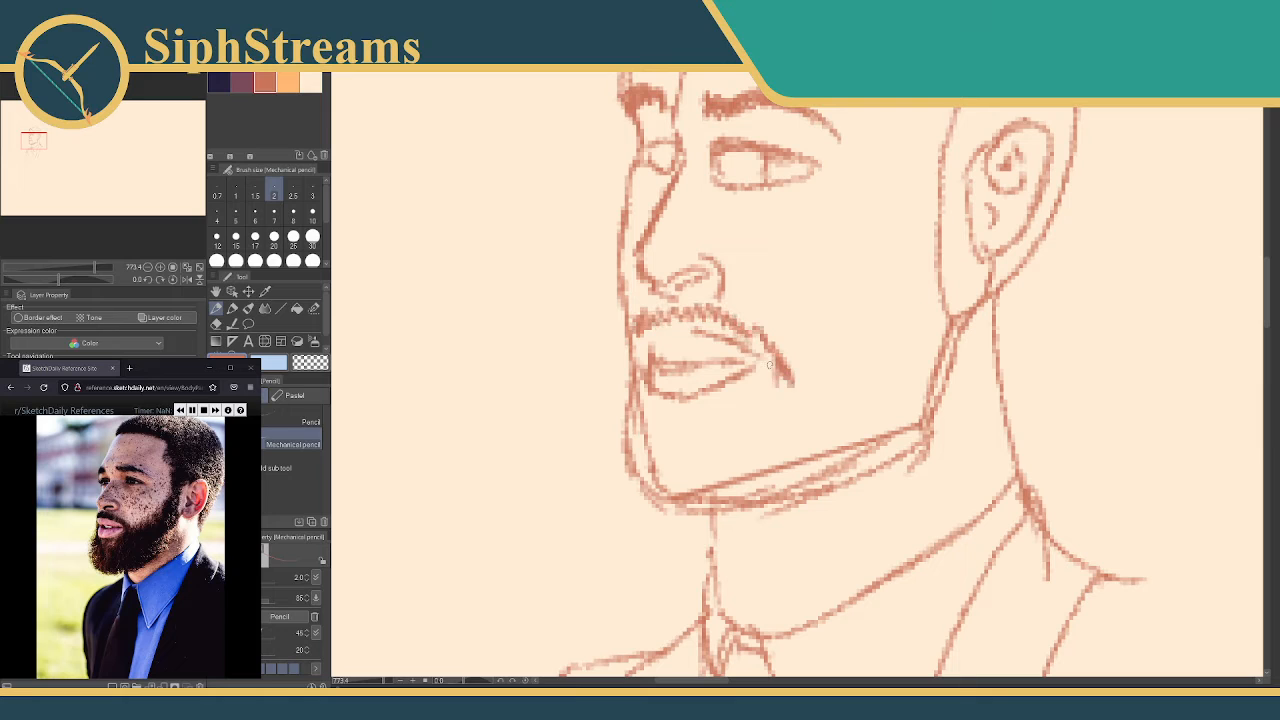
drag(750, 332, 786, 384)
Draw the beard's cheek edge from the sideburn down to the end of the mustache
drag(894, 241, 864, 323)
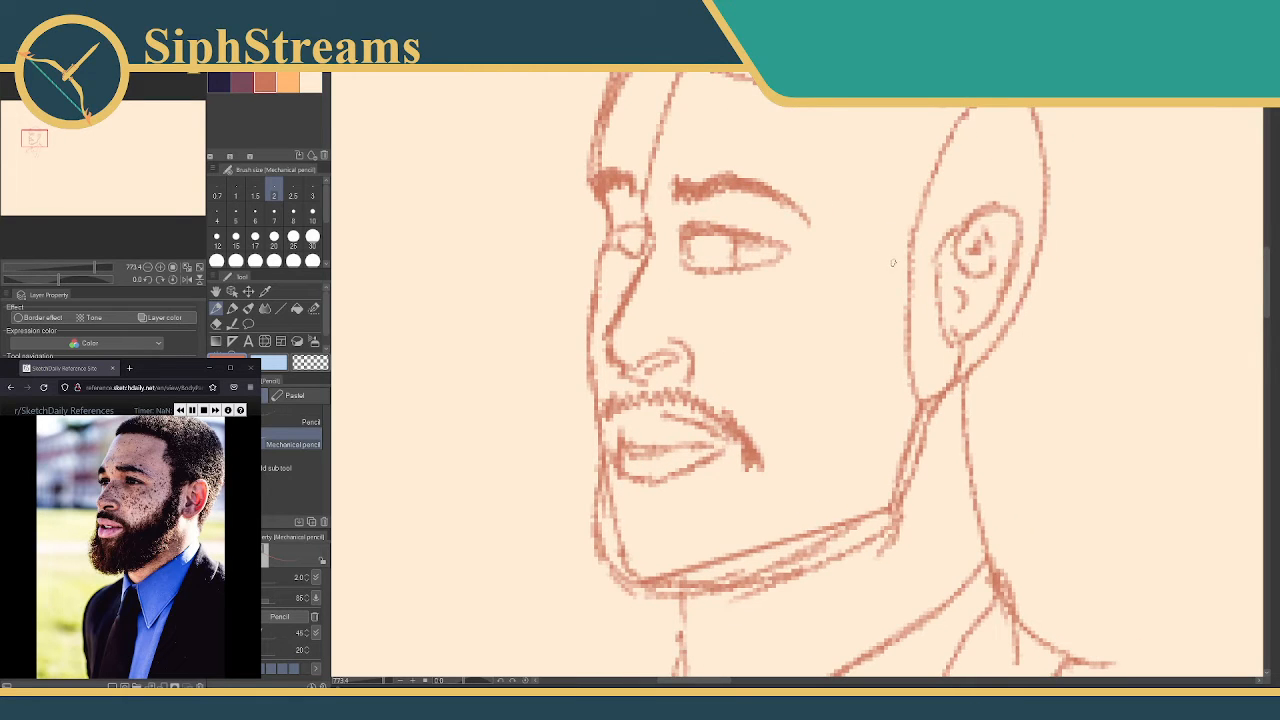
drag(888, 264, 874, 319)
mouse_move(883, 273)
mouse_down()
mouse_move(865, 368)
mouse_move(840, 403)
mouse_move(758, 468)
mouse_up()
drag(808, 316, 736, 483)
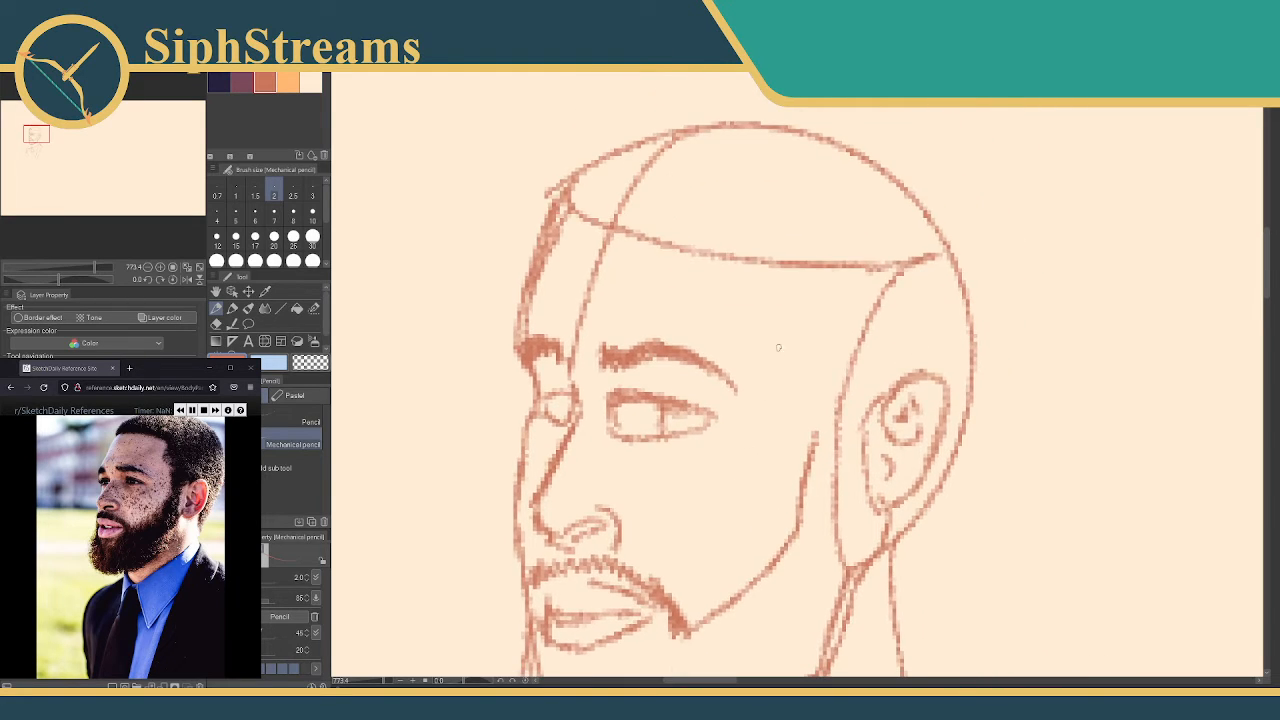
Sketch the angular hairline from the sideburn across the temple and forehead, and erase the overlapping head guides
mouse_move(814, 439)
mouse_down()
mouse_move(813, 363)
mouse_move(814, 378)
mouse_move(759, 312)
mouse_move(767, 319)
mouse_move(778, 294)
mouse_move(778, 264)
mouse_move(776, 275)
mouse_move(690, 266)
mouse_up()
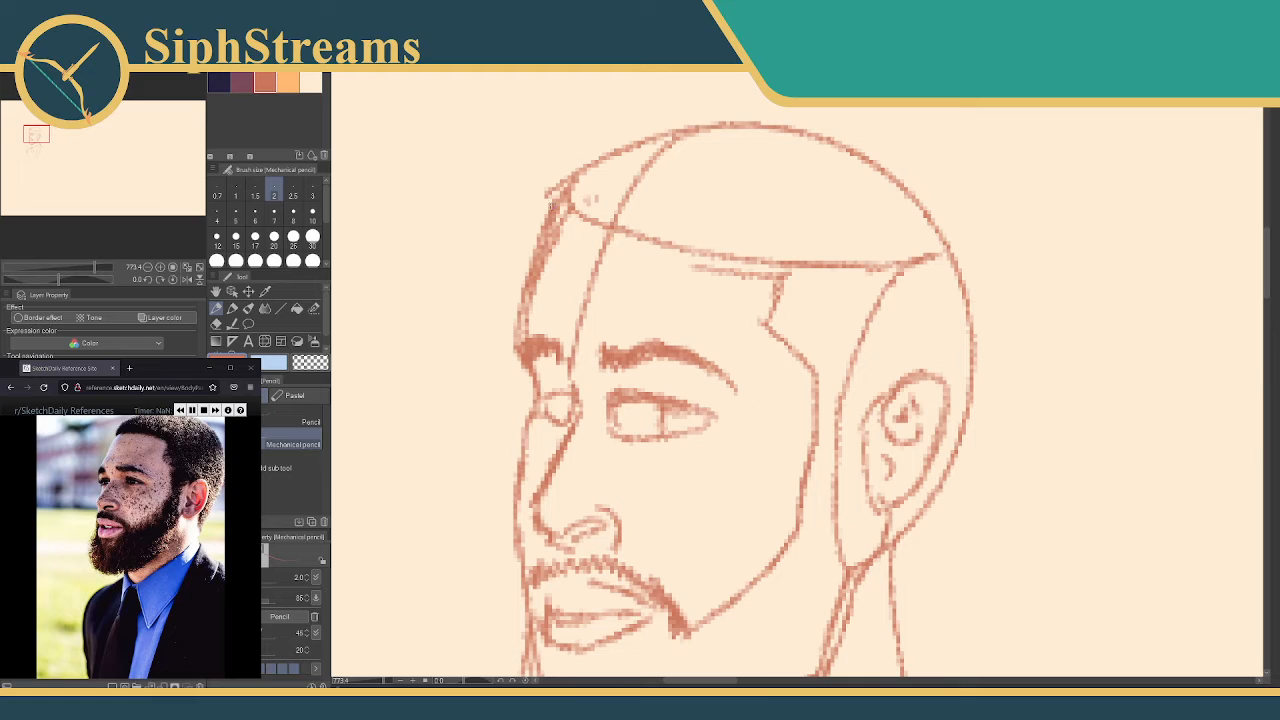
mouse_move(550, 203)
mouse_down()
mouse_move(603, 207)
mouse_move(570, 204)
mouse_move(778, 279)
mouse_up()
key(e)
mouse_move(672, 245)
mouse_down()
mouse_move(556, 224)
mouse_move(530, 331)
mouse_move(533, 280)
mouse_move(734, 278)
mouse_up()
drag(834, 246, 820, 270)
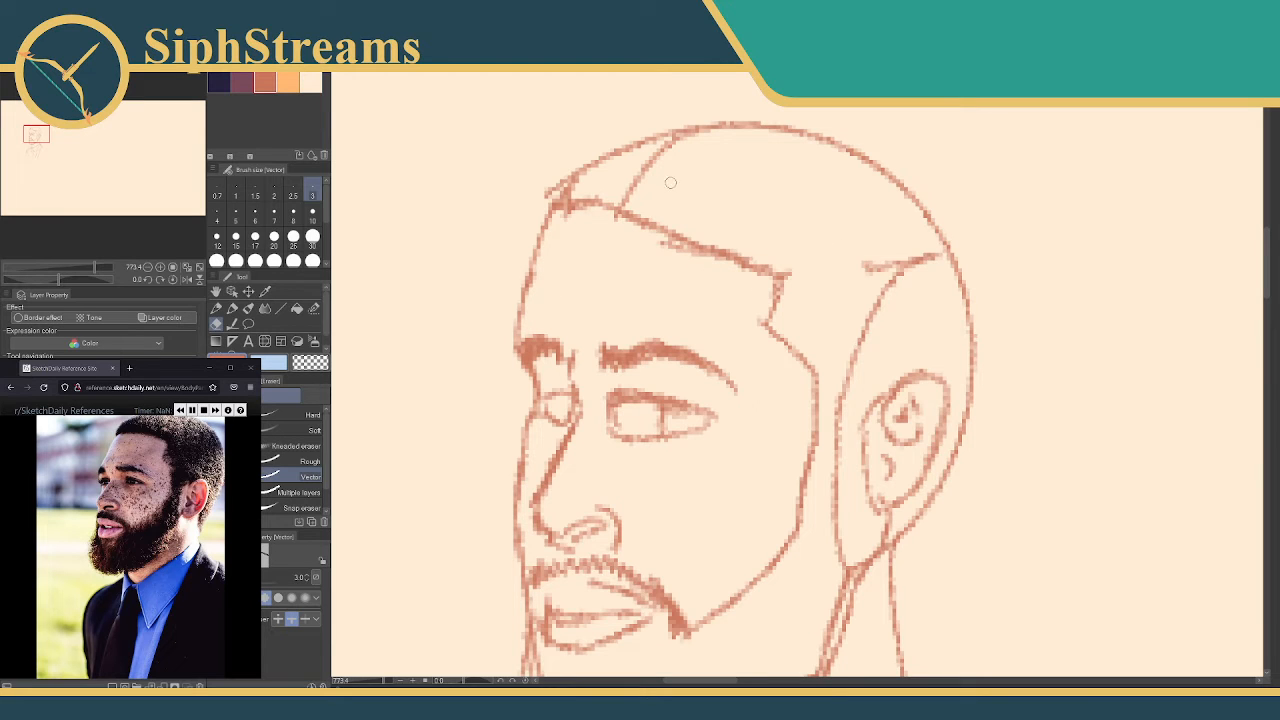
drag(669, 183, 632, 172)
Erase the old chin and jaw line inside the beard outline and reinforce the underside of the beard
key(p)
drag(760, 226, 848, 58)
mouse_move(670, 549)
mouse_down()
mouse_move(659, 577)
mouse_move(600, 431)
mouse_move(622, 429)
mouse_move(619, 450)
mouse_move(587, 439)
mouse_up()
key(e)
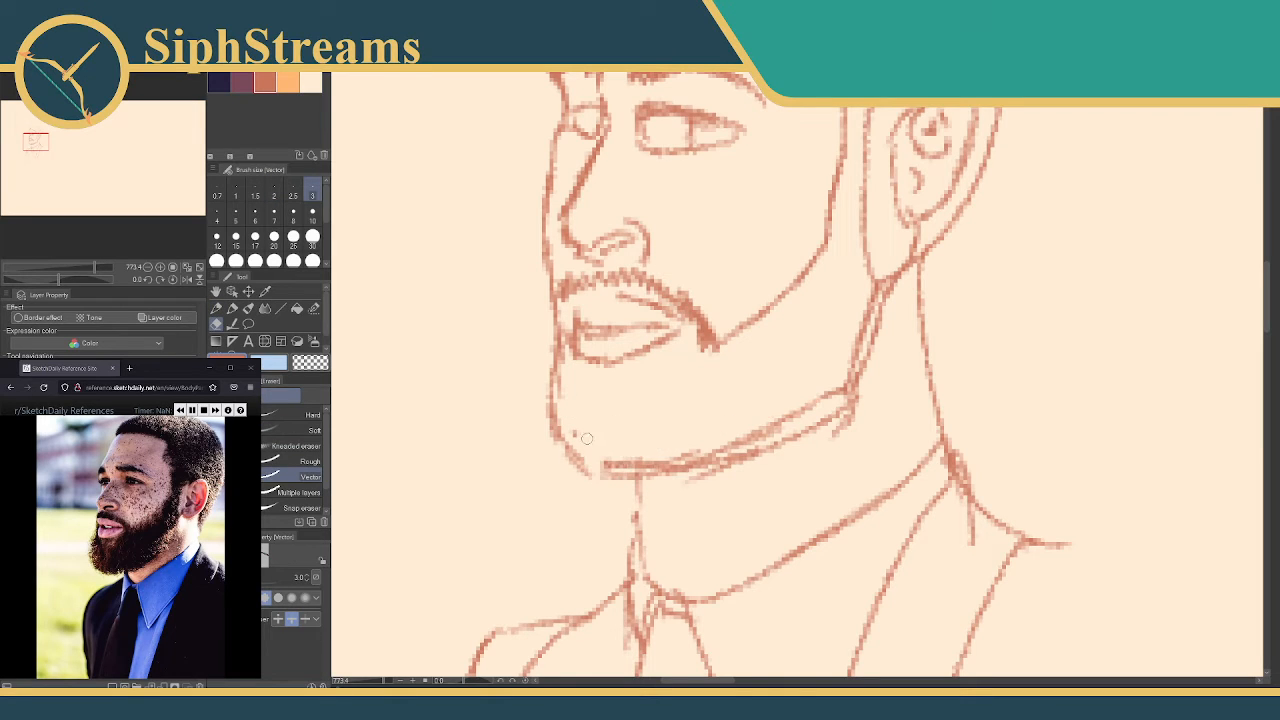
mouse_move(834, 374)
mouse_down()
mouse_move(743, 437)
mouse_move(699, 441)
mouse_up()
key(p)
drag(598, 476, 688, 486)
Redraw the forehead contour from the far brow up to the hairline slightly inward and erase the old contour
mouse_move(685, 408)
mouse_down()
mouse_move(524, 578)
mouse_move(560, 545)
mouse_move(700, 660)
mouse_move(718, 627)
mouse_up()
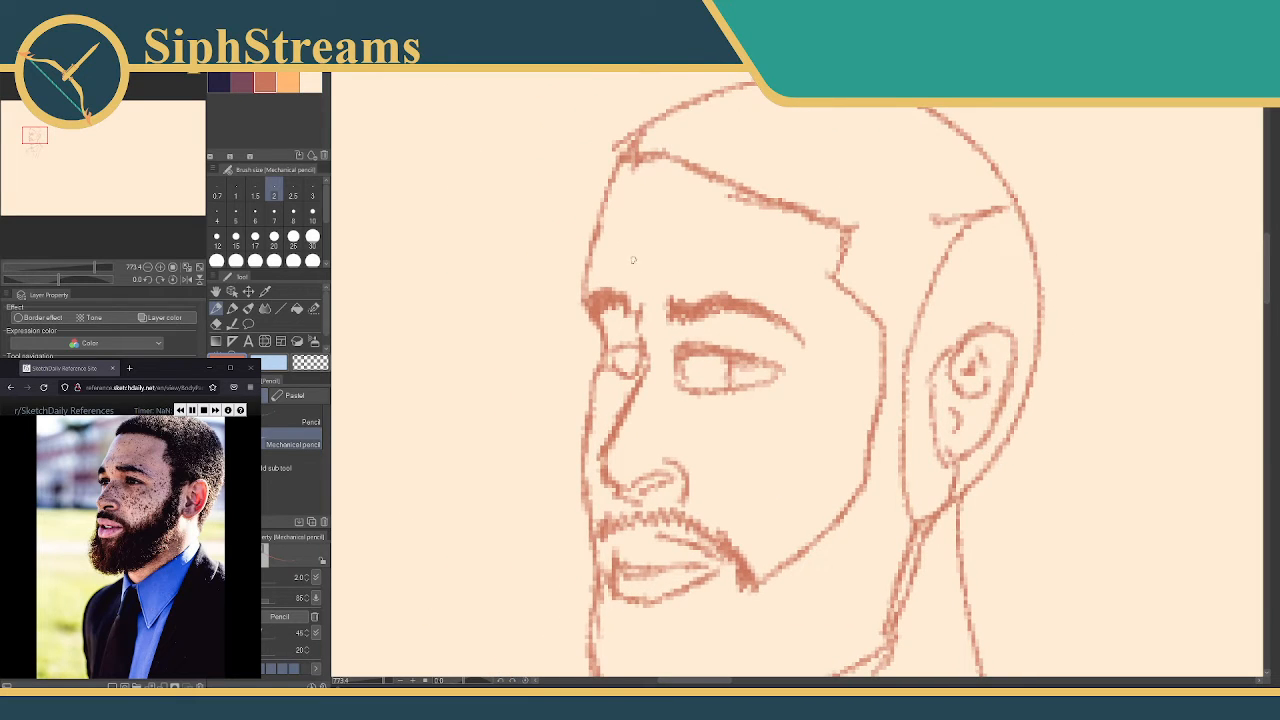
drag(588, 271, 632, 156)
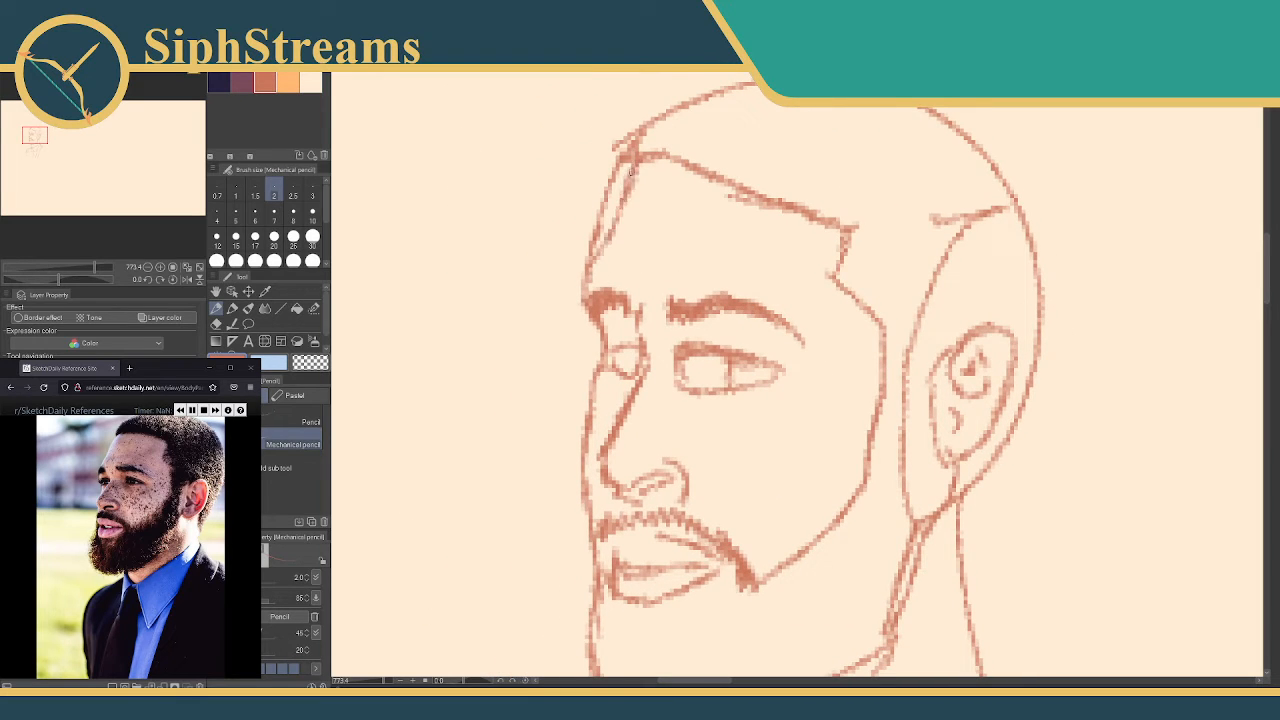
key(e)
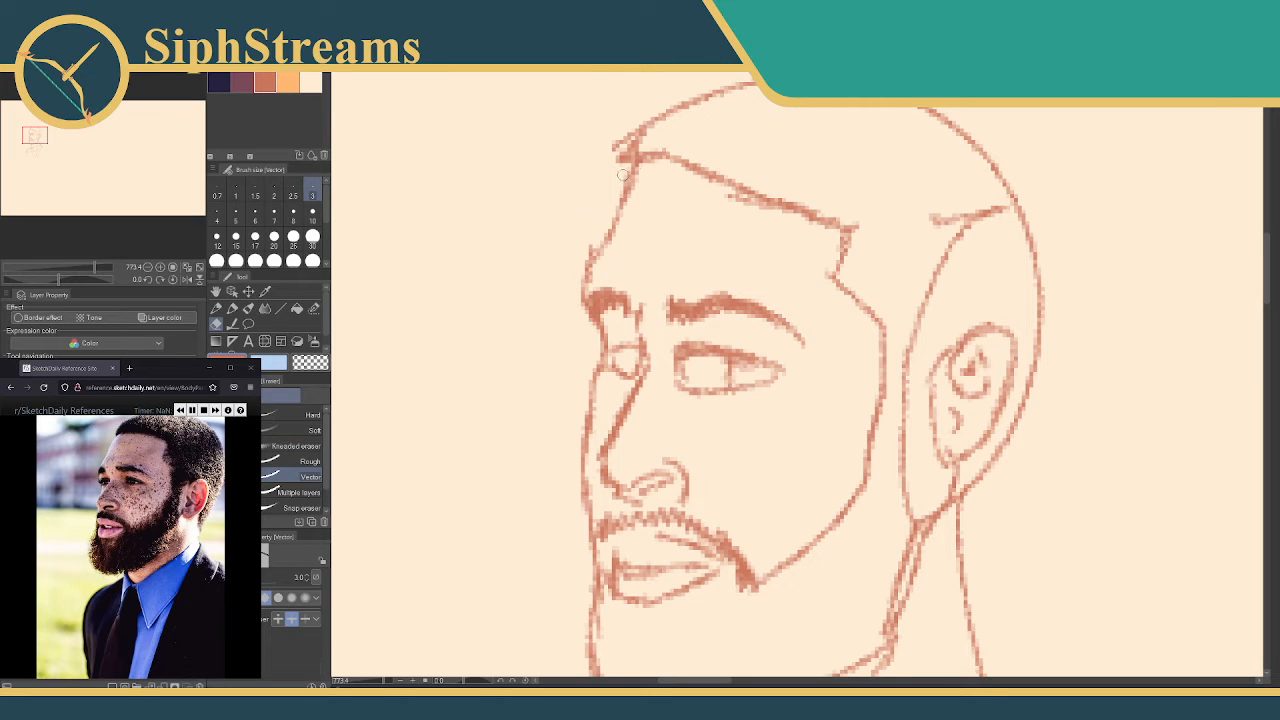
key(p)
key(e)
Sketch the hair's outer contour outside the skull, from the forehead over the crown and down the back to the nape
mouse_move(640, 120)
mouse_down()
mouse_move(625, 142)
mouse_move(637, 176)
mouse_move(668, 200)
mouse_move(604, 186)
mouse_move(678, 130)
mouse_move(745, 116)
mouse_move(886, 132)
mouse_move(922, 154)
mouse_up()
key(p)
key(ctrl+z)
drag(945, 317, 847, 205)
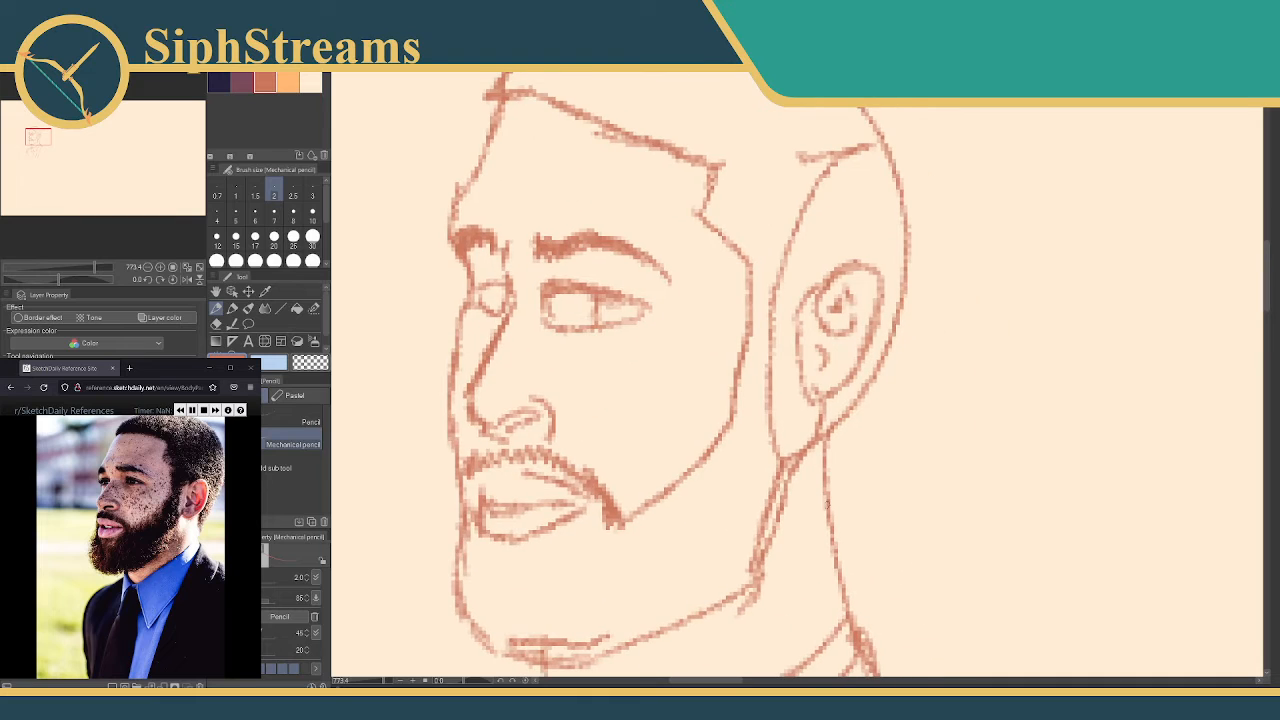
mouse_move(830, 514)
mouse_down()
mouse_move(844, 440)
mouse_move(888, 400)
mouse_move(898, 346)
mouse_move(934, 300)
mouse_move(922, 298)
mouse_up()
drag(920, 300, 879, 371)
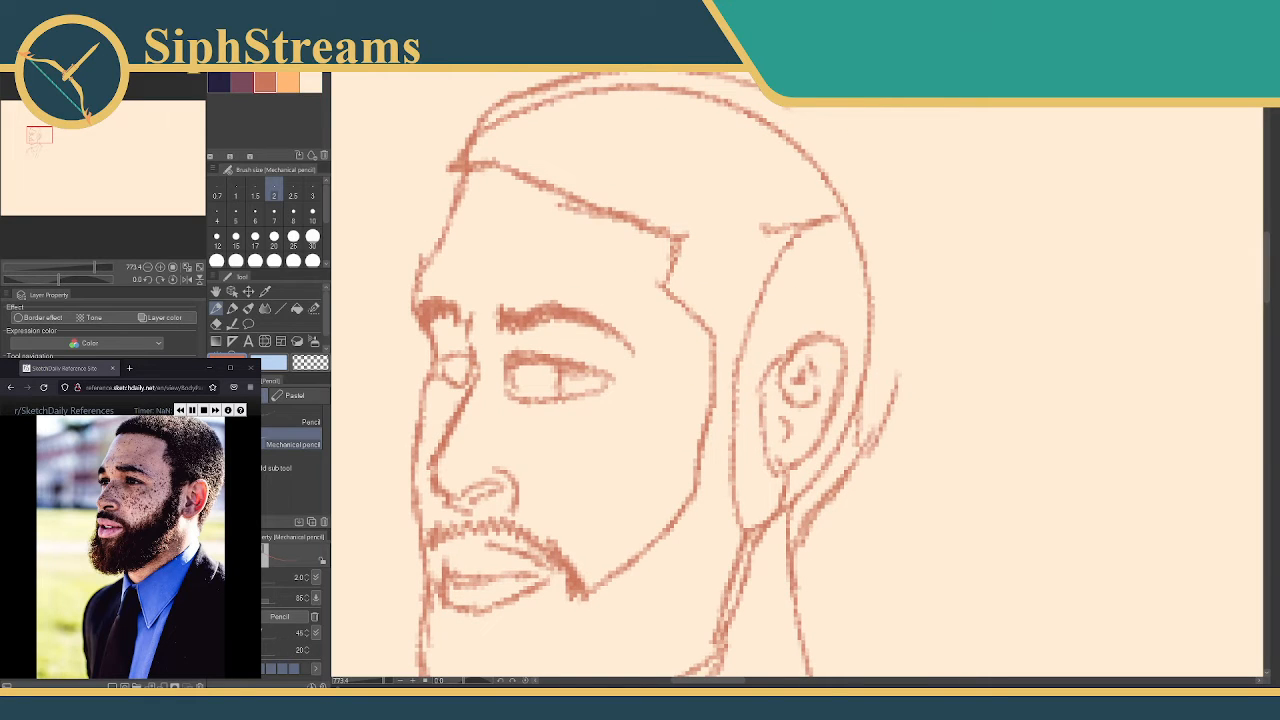
mouse_move(780, 107)
mouse_down()
mouse_move(822, 139)
mouse_move(888, 284)
mouse_move(897, 386)
mouse_move(882, 432)
mouse_up()
Erase the skull line inside the hair contour and the side-plane guide in front of the ear
key(e)
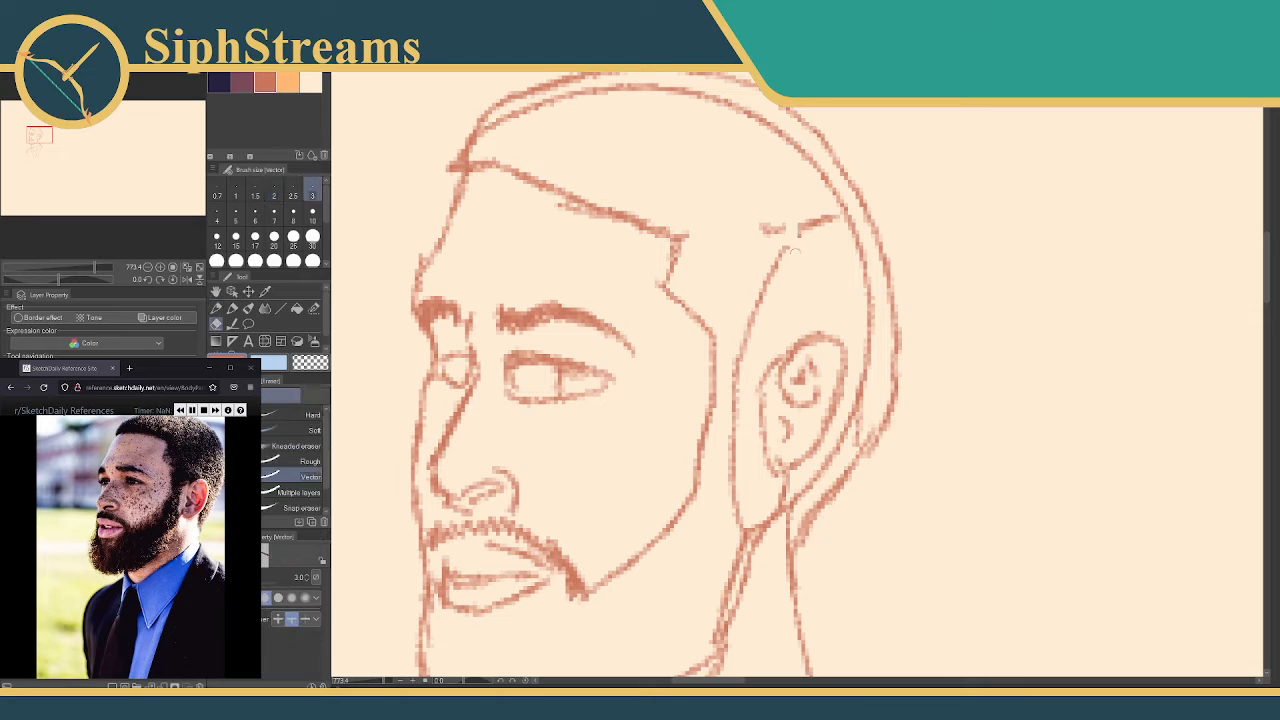
mouse_move(808, 236)
mouse_down()
mouse_move(766, 228)
mouse_move(839, 208)
mouse_move(829, 197)
mouse_up()
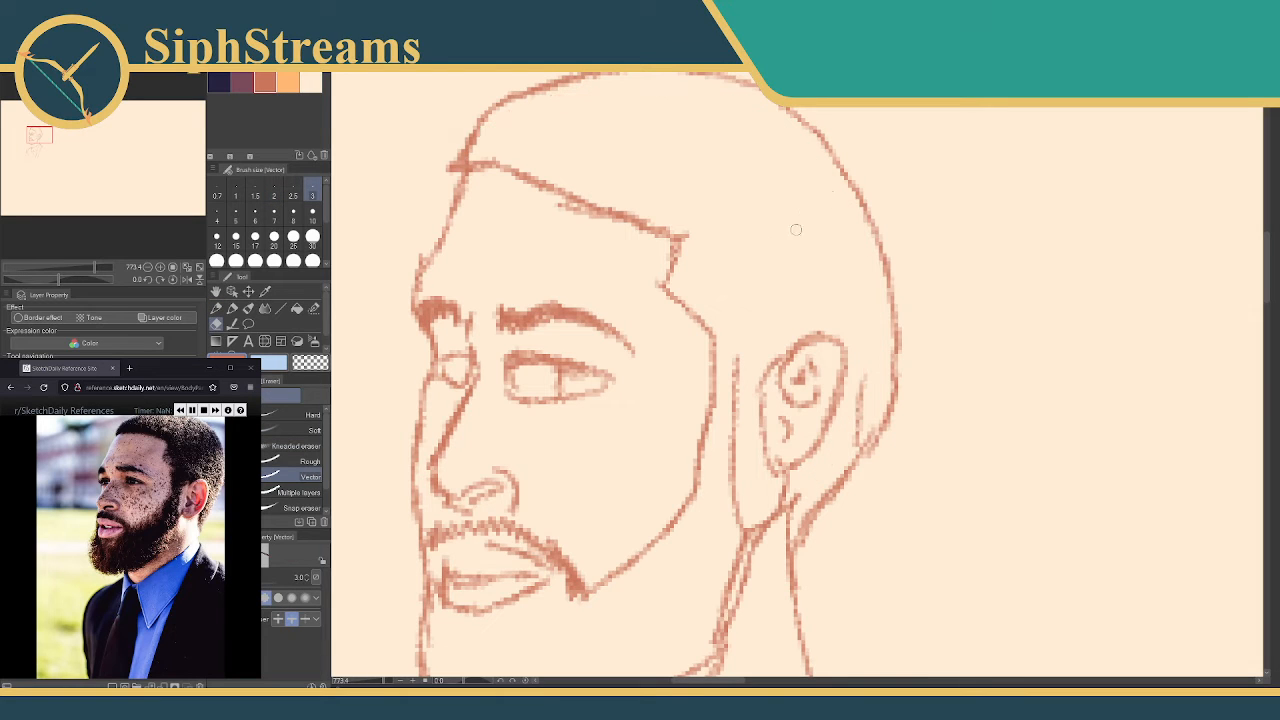
drag(744, 420, 736, 443)
key(p)
mouse_move(740, 379)
mouse_down()
mouse_move(760, 261)
mouse_move(760, 328)
mouse_up()
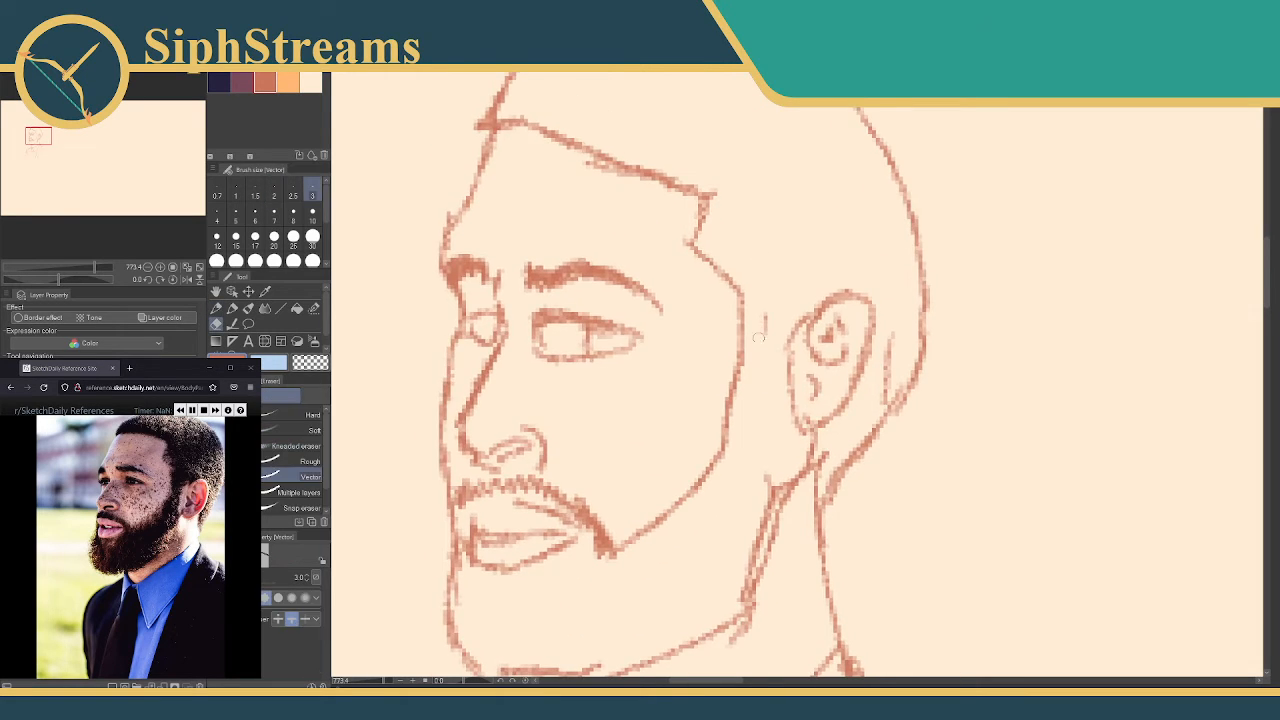
mouse_move(805, 368)
mouse_down()
mouse_move(885, 330)
mouse_move(935, 402)
mouse_up()
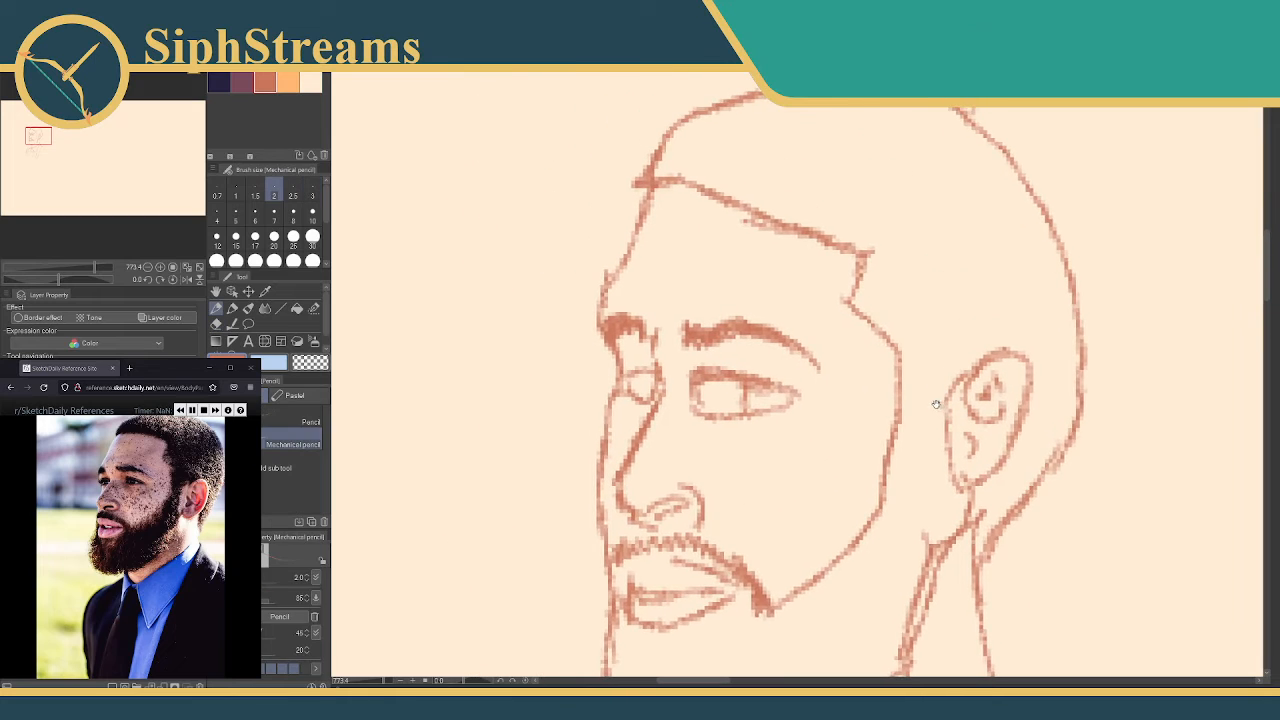
drag(706, 81, 704, 88)
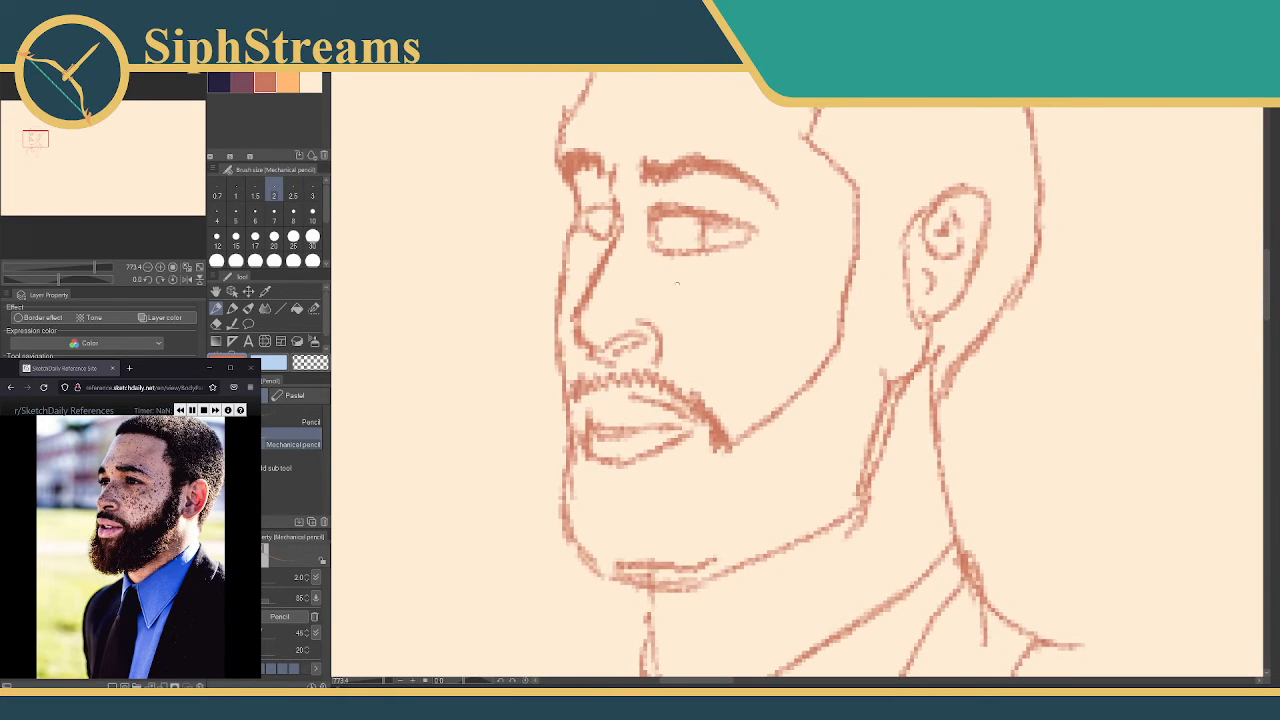
Erase the lips and thicken the mustache with short hair strokes along its length
key(e)
mouse_move(595, 437)
mouse_down()
mouse_move(609, 501)
mouse_move(679, 459)
mouse_move(672, 434)
mouse_move(623, 434)
mouse_up()
key(p)
drag(568, 384, 580, 406)
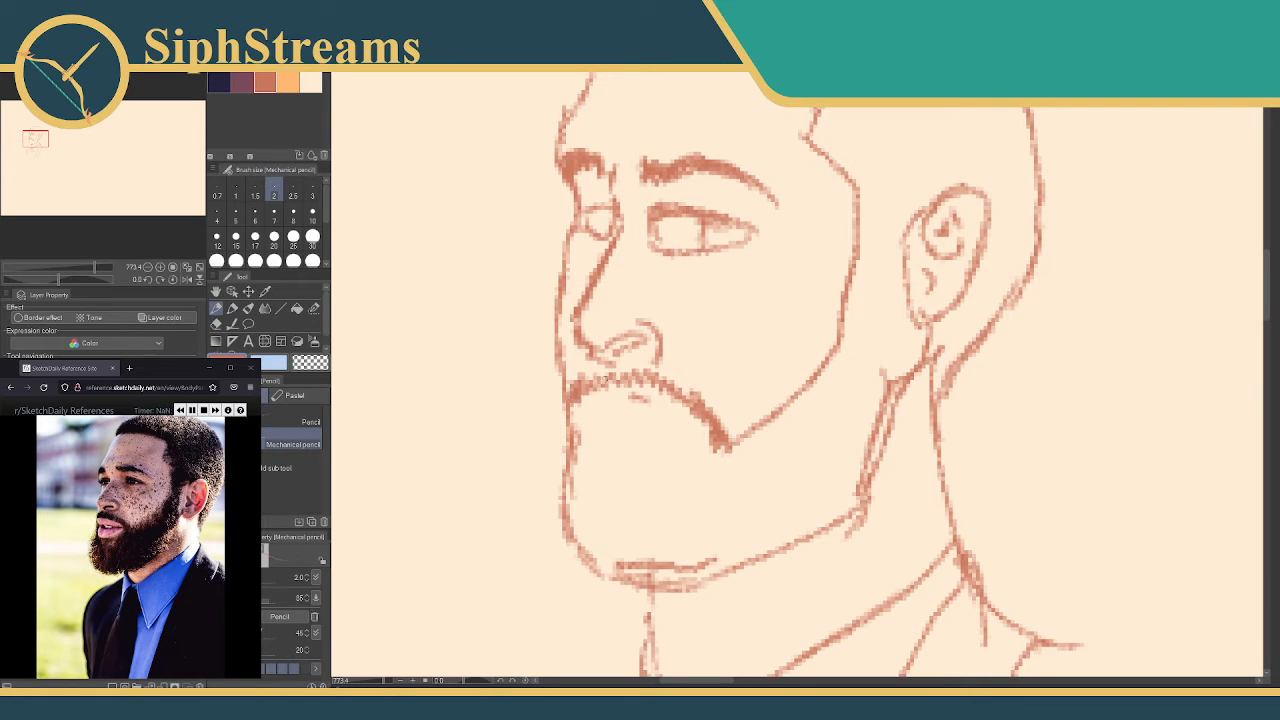
drag(652, 370, 710, 452)
drag(640, 376, 644, 394)
mouse_move(616, 366)
mouse_down()
mouse_move(626, 378)
mouse_move(610, 382)
mouse_up()
drag(584, 370, 598, 384)
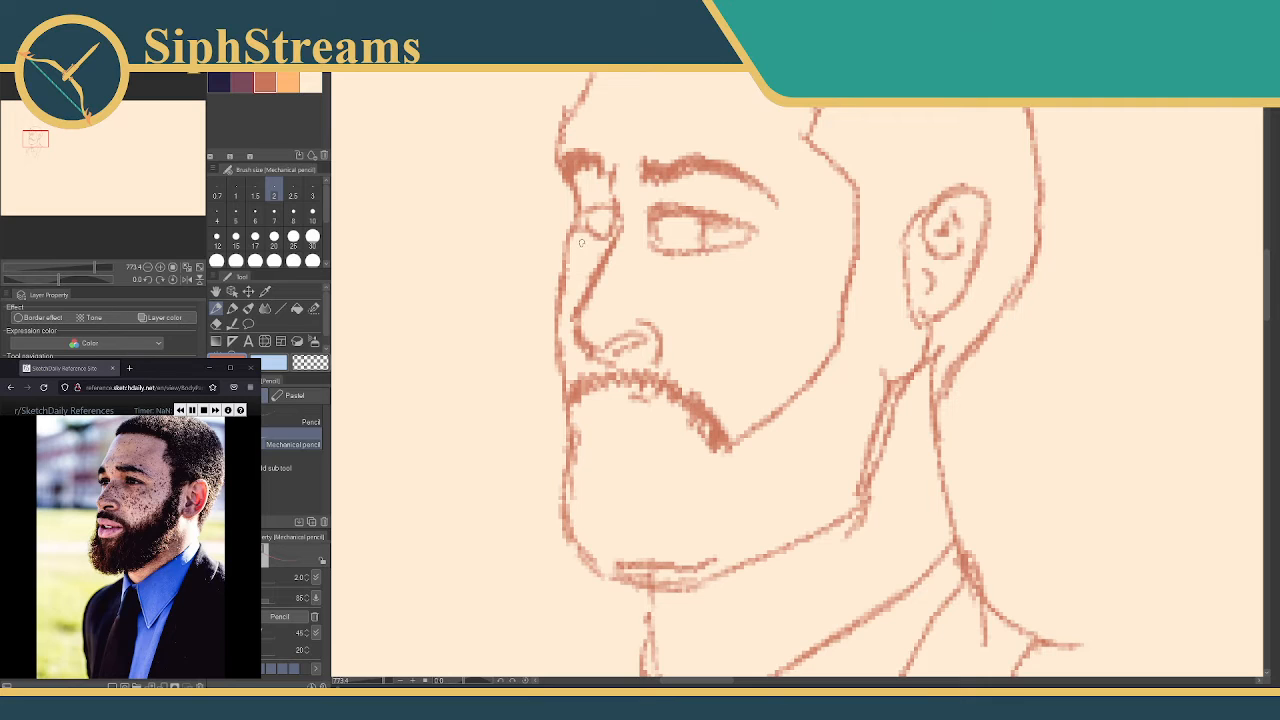
Draw a new far-cheek contour closer to the nose, from the far eye to the mustache, and erase the old one
scroll(584, 255, down, 1)
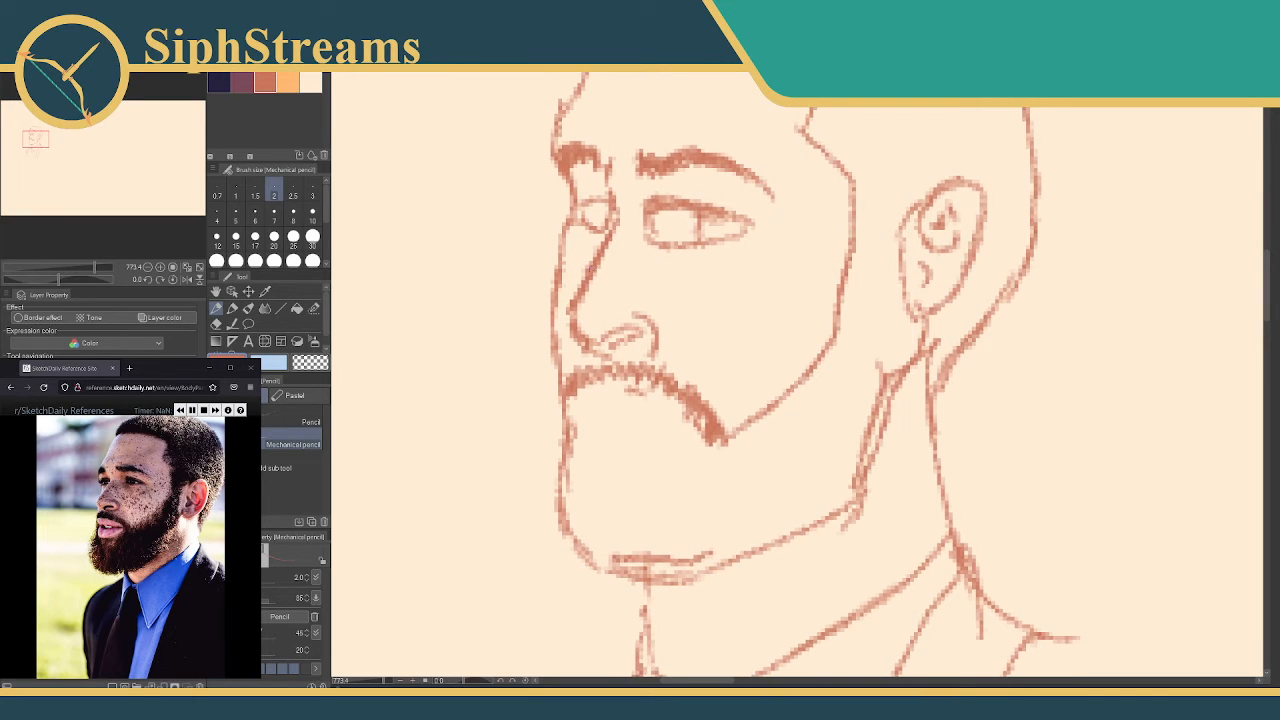
drag(576, 202, 580, 300)
key(e)
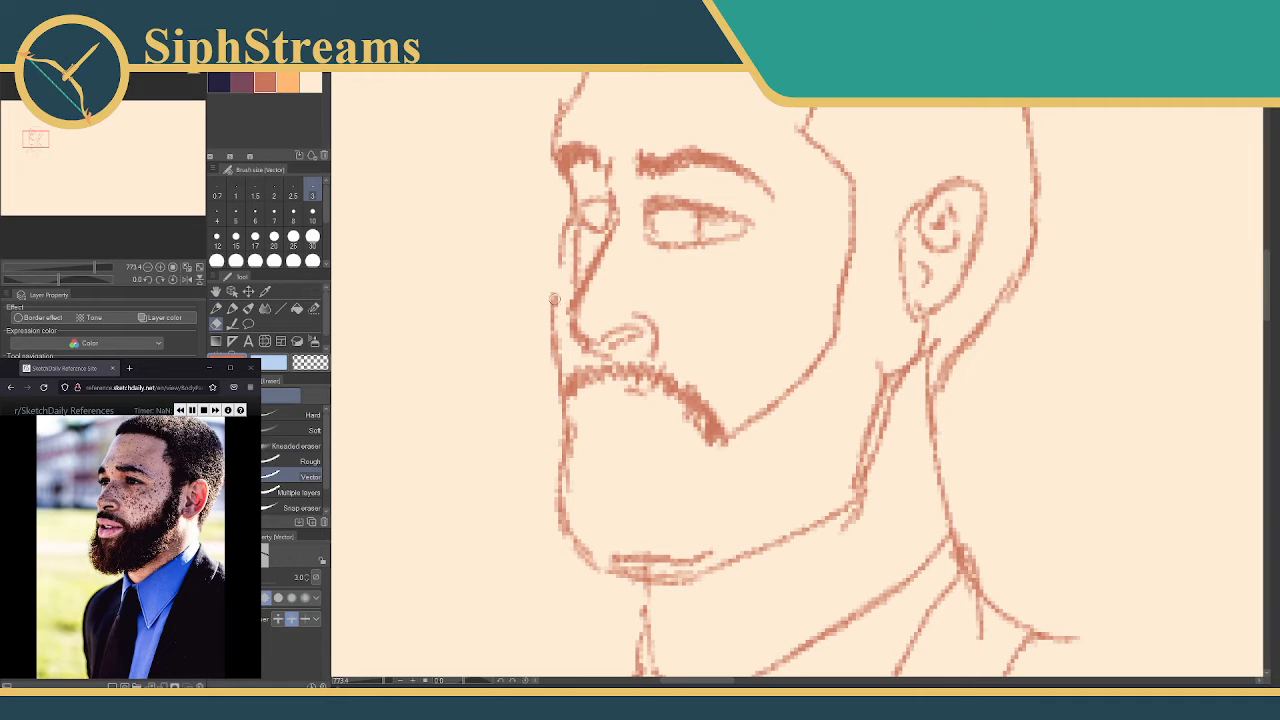
key(p)
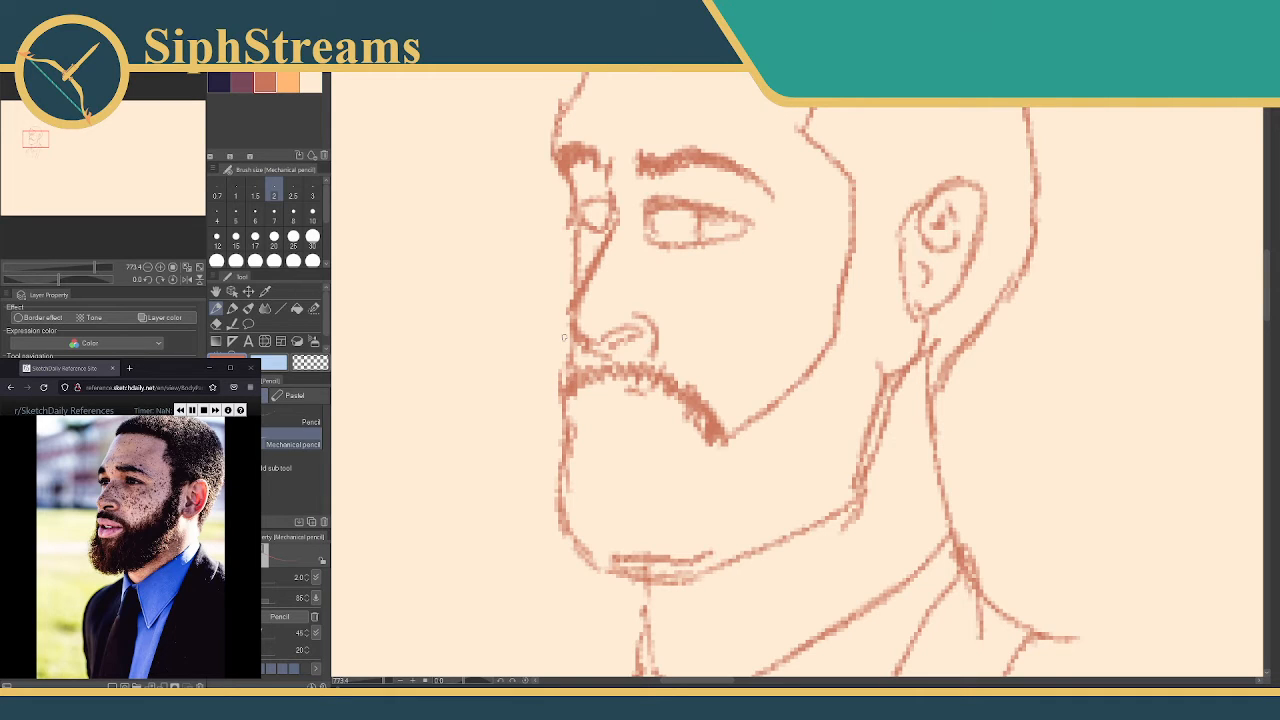
drag(674, 347, 720, 364)
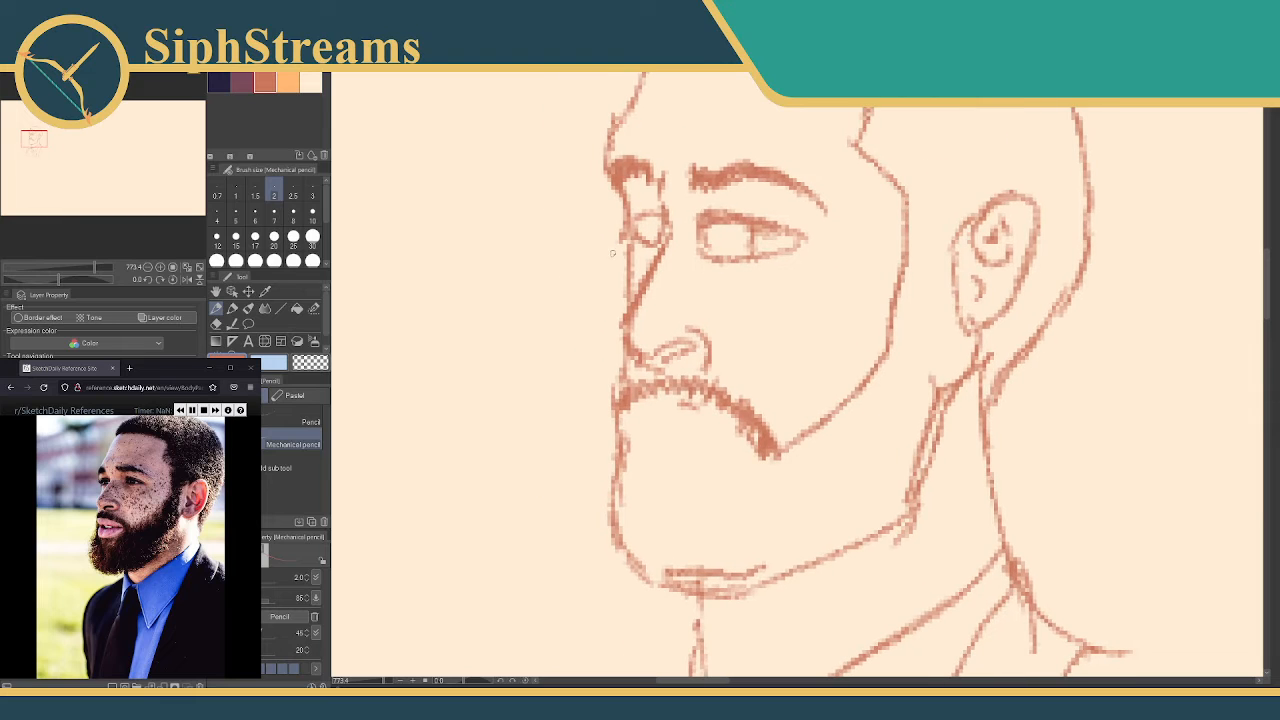
Refine the face contour beside the nose and far eye by erasing parts and redrawing them
key(e)
mouse_move(628, 305)
mouse_down()
mouse_move(632, 267)
mouse_move(621, 318)
mouse_up()
key(p)
key(e)
mouse_move(630, 270)
mouse_down()
mouse_move(621, 328)
mouse_move(673, 288)
mouse_move(610, 320)
mouse_move(616, 332)
mouse_move(650, 291)
mouse_move(660, 337)
mouse_up()
key(p)
key(e)
key(p)
mouse_move(635, 271)
mouse_down()
mouse_move(631, 316)
mouse_move(632, 269)
mouse_move(638, 304)
mouse_move(674, 290)
mouse_up()
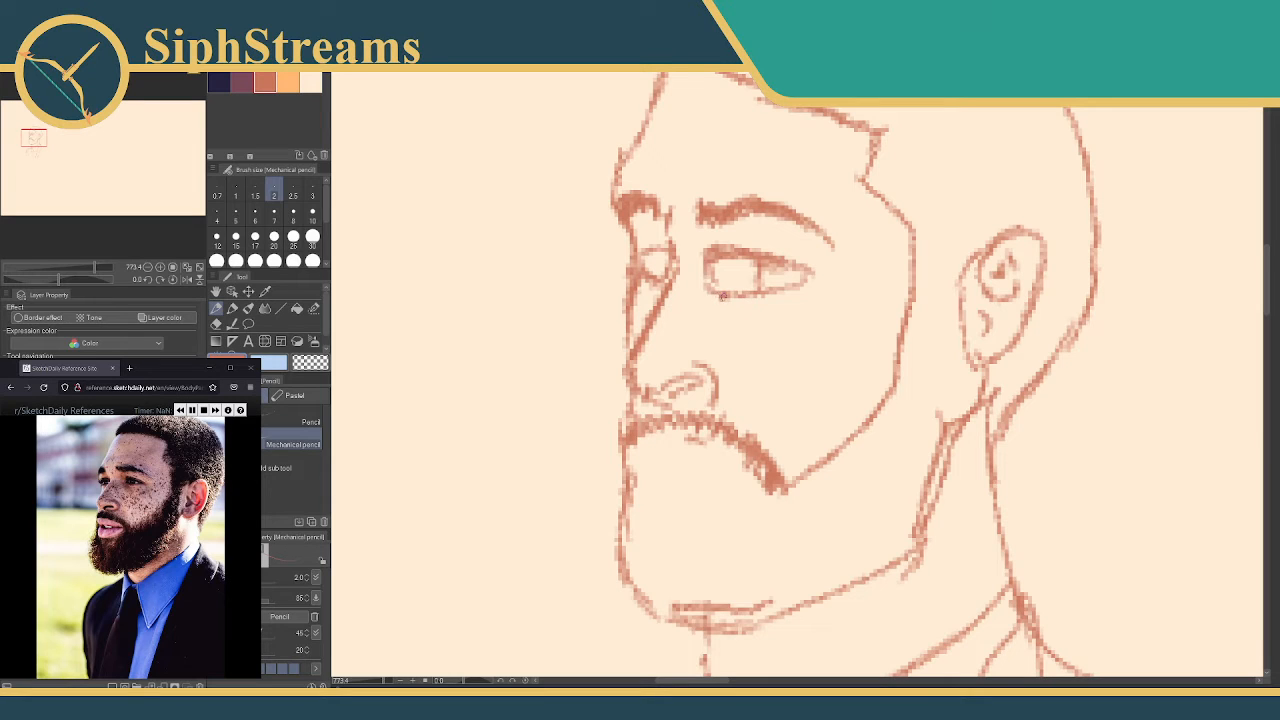
Reshape the near eye's lids and outer corner, and add a pupil to each eye
drag(717, 297, 805, 278)
mouse_move(718, 251)
mouse_down()
mouse_move(810, 273)
mouse_move(718, 246)
mouse_up()
key(e)
key(p)
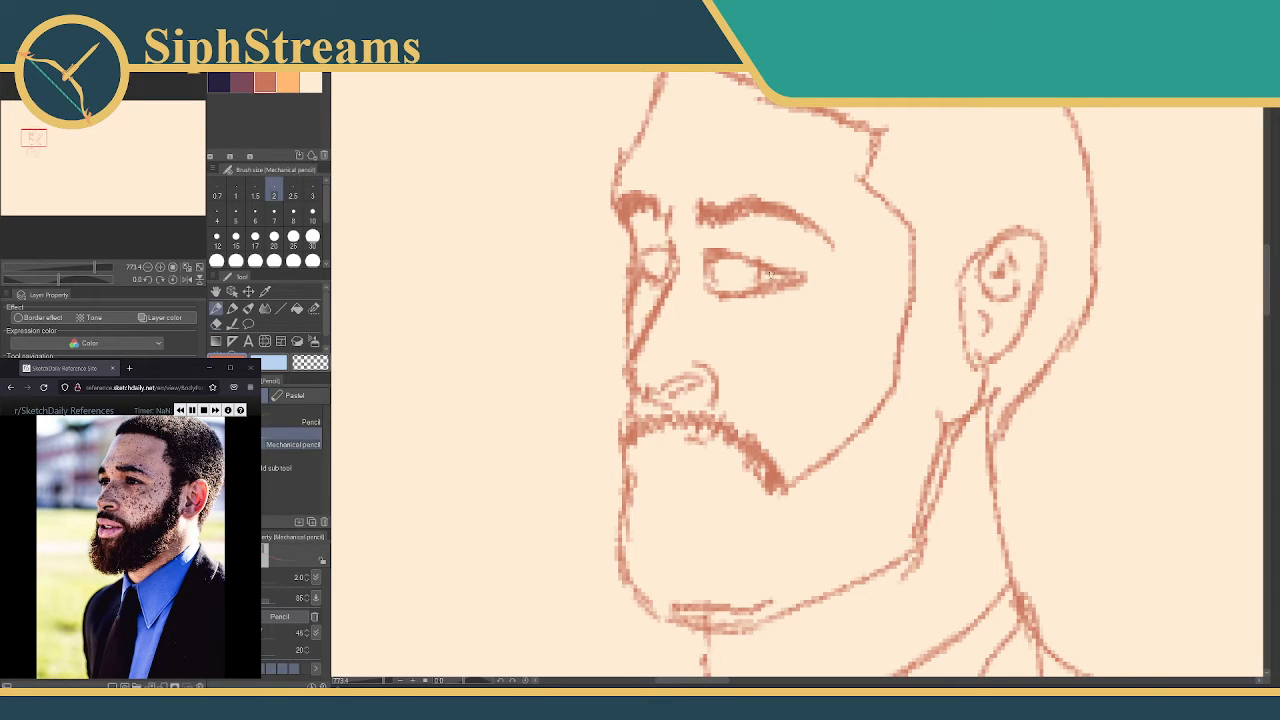
mouse_move(722, 263)
mouse_down()
mouse_move(744, 278)
mouse_move(730, 274)
mouse_up()
drag(649, 254, 664, 276)
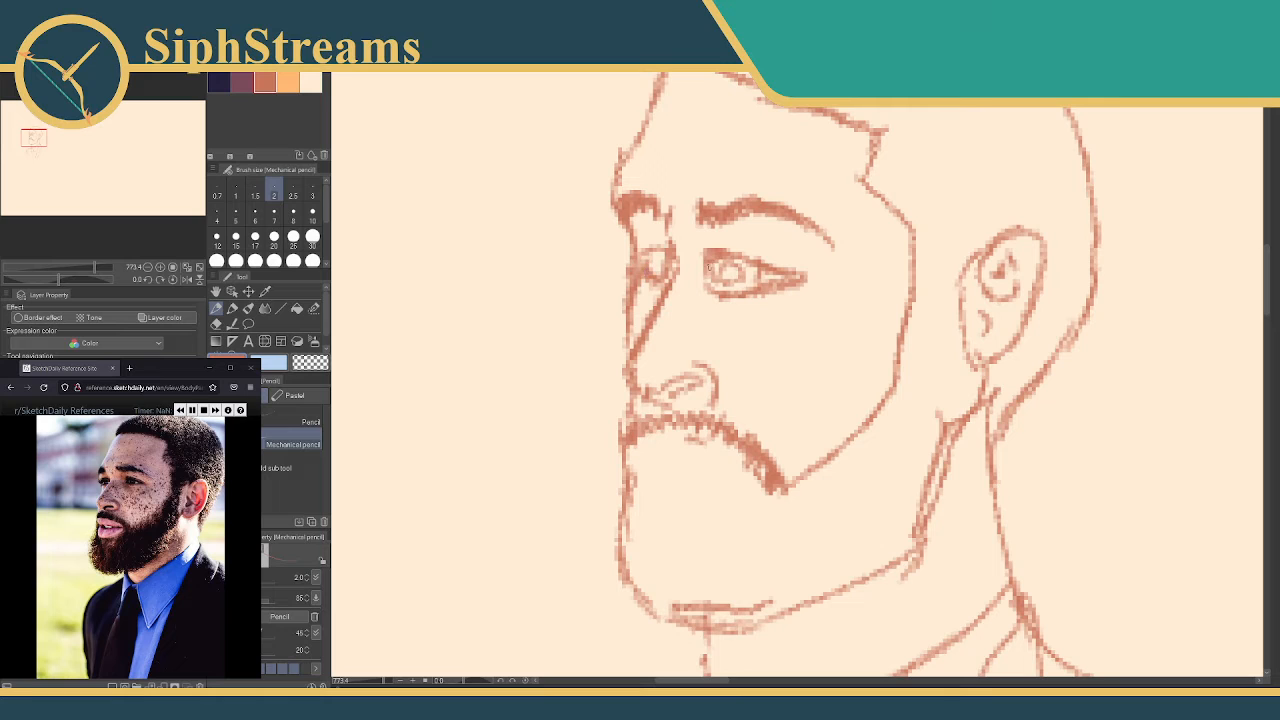
Redraw the mouth below the mustache with an upper lip, parting line and lower lip
drag(712, 521, 704, 380)
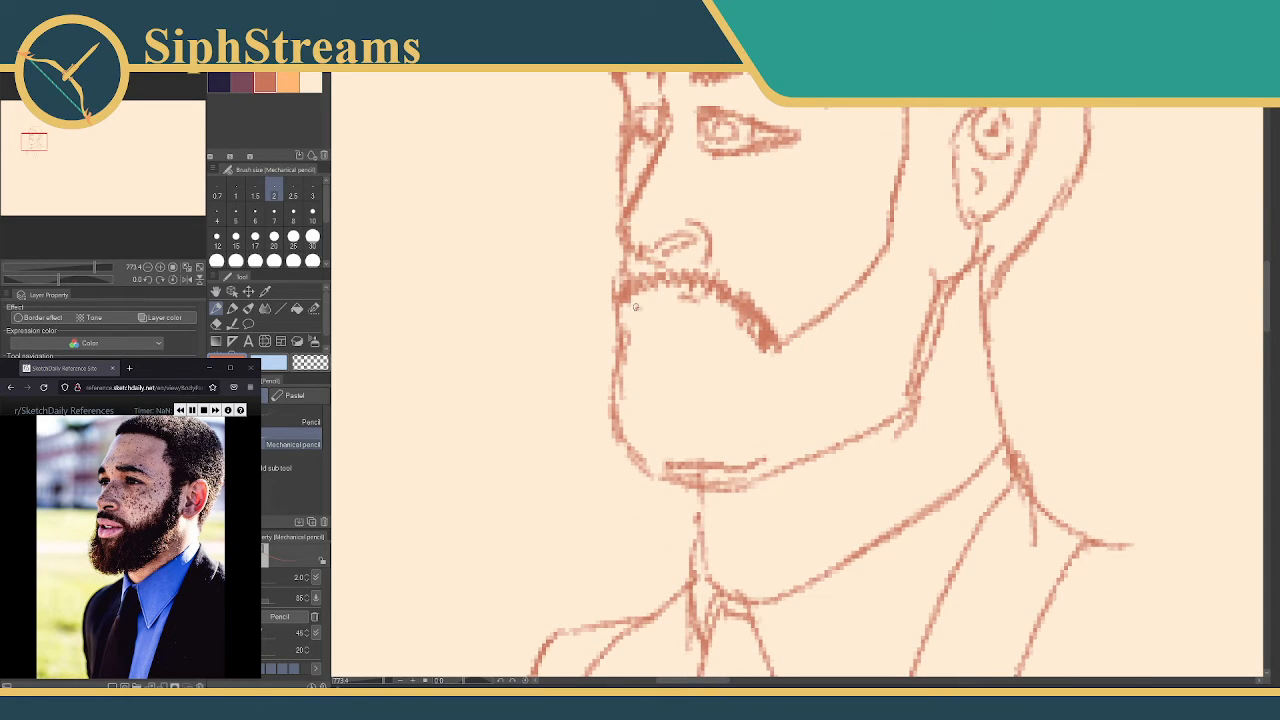
mouse_move(637, 306)
mouse_down()
mouse_move(622, 328)
mouse_move(638, 345)
mouse_move(628, 361)
mouse_up()
click(741, 345)
mouse_move(630, 337)
mouse_down()
mouse_move(734, 334)
mouse_move(623, 348)
mouse_move(681, 347)
mouse_move(659, 345)
mouse_move(686, 337)
mouse_move(633, 316)
mouse_move(664, 311)
mouse_move(652, 306)
mouse_move(734, 328)
mouse_move(668, 311)
mouse_move(728, 341)
mouse_up()
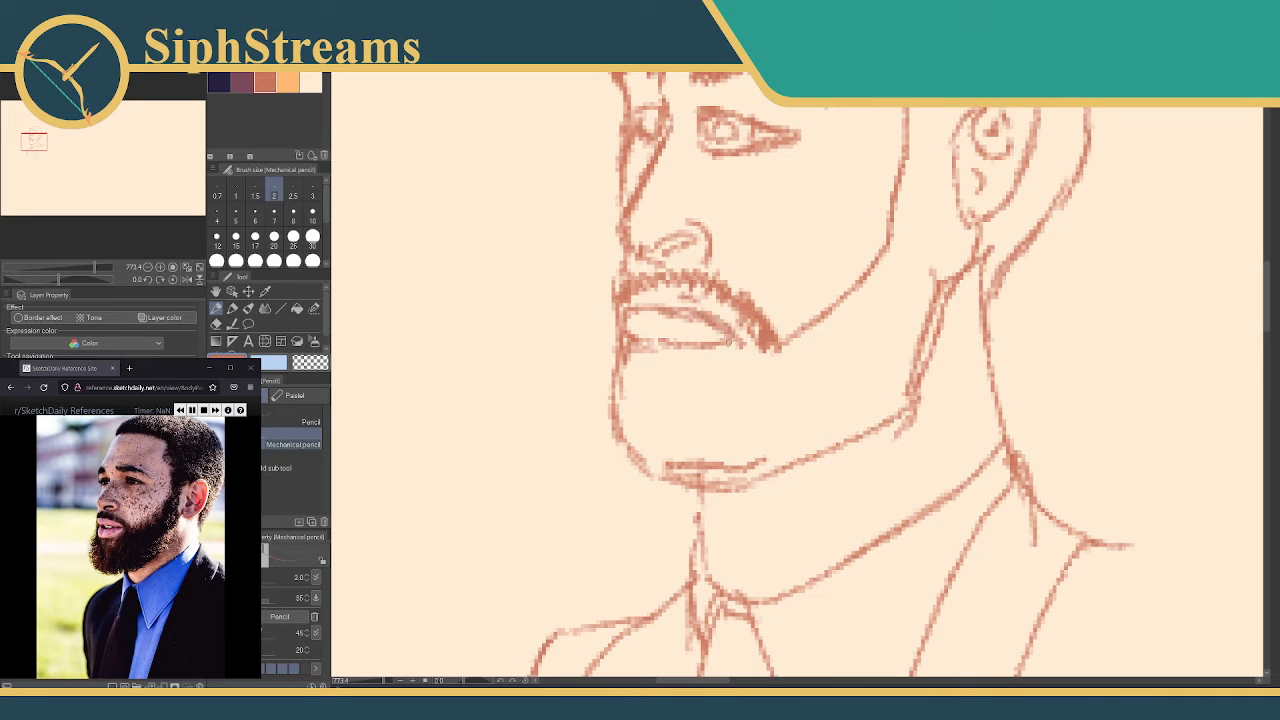
mouse_move(652, 352)
mouse_down()
mouse_move(642, 346)
mouse_move(677, 349)
mouse_move(632, 380)
mouse_move(726, 367)
mouse_move(746, 345)
mouse_move(656, 381)
mouse_move(617, 334)
mouse_move(612, 362)
mouse_up()
Erase and redraw the beard's front edge below the lips, and fill out the mustache with dense strokes down to the upper lip
key(e)
key(p)
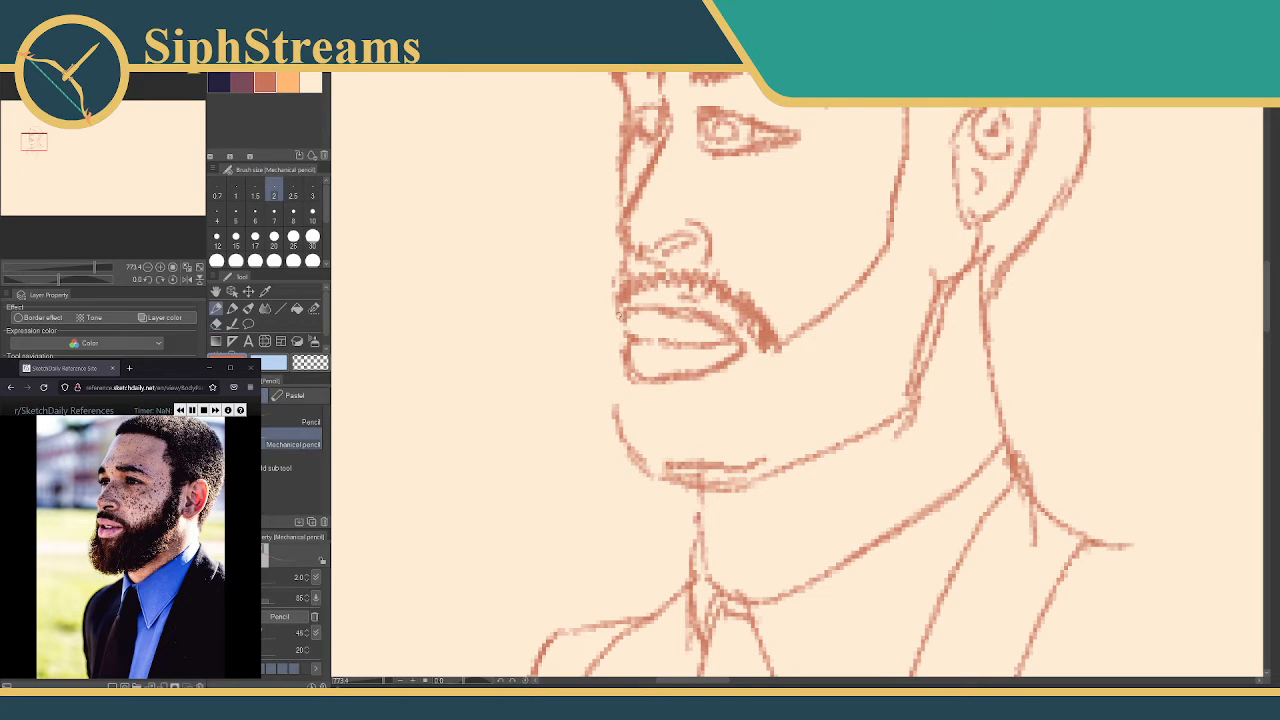
mouse_move(621, 302)
mouse_down()
mouse_move(607, 432)
mouse_move(618, 460)
mouse_up()
drag(616, 438, 626, 464)
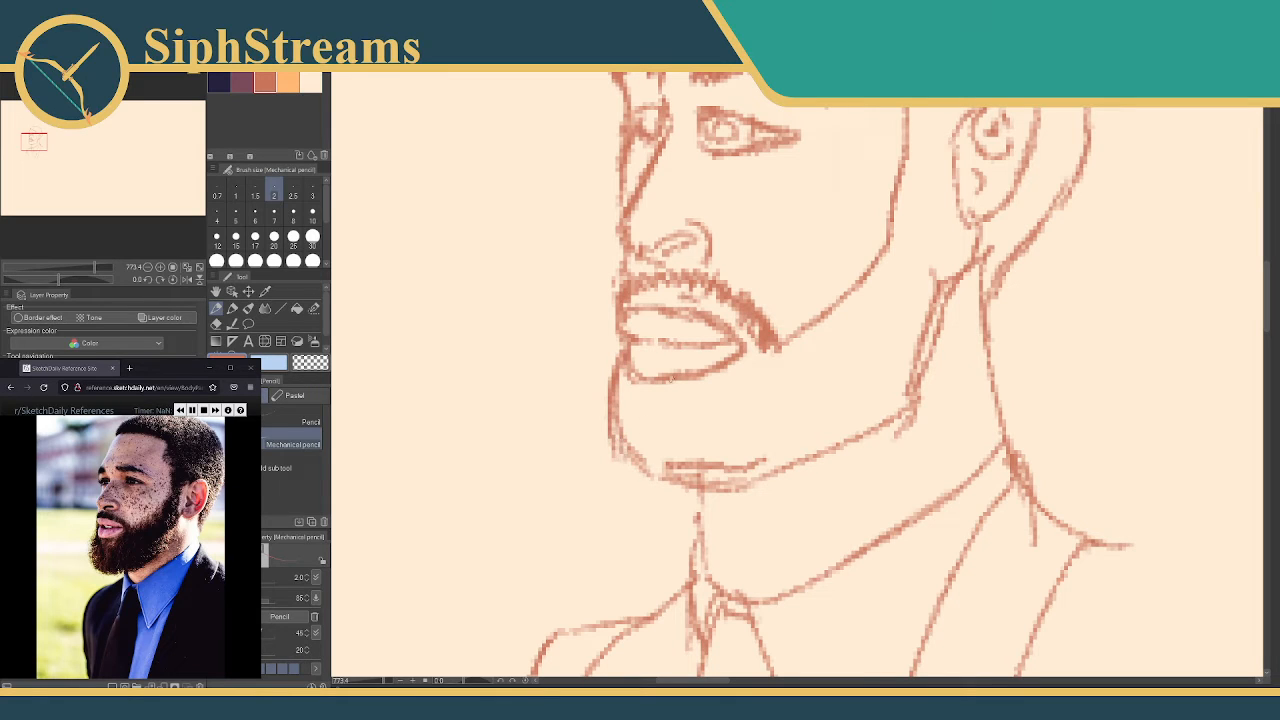
mouse_move(626, 290)
mouse_down()
mouse_move(670, 279)
mouse_move(668, 301)
mouse_move(698, 287)
mouse_move(752, 340)
mouse_up()
drag(702, 296, 736, 324)
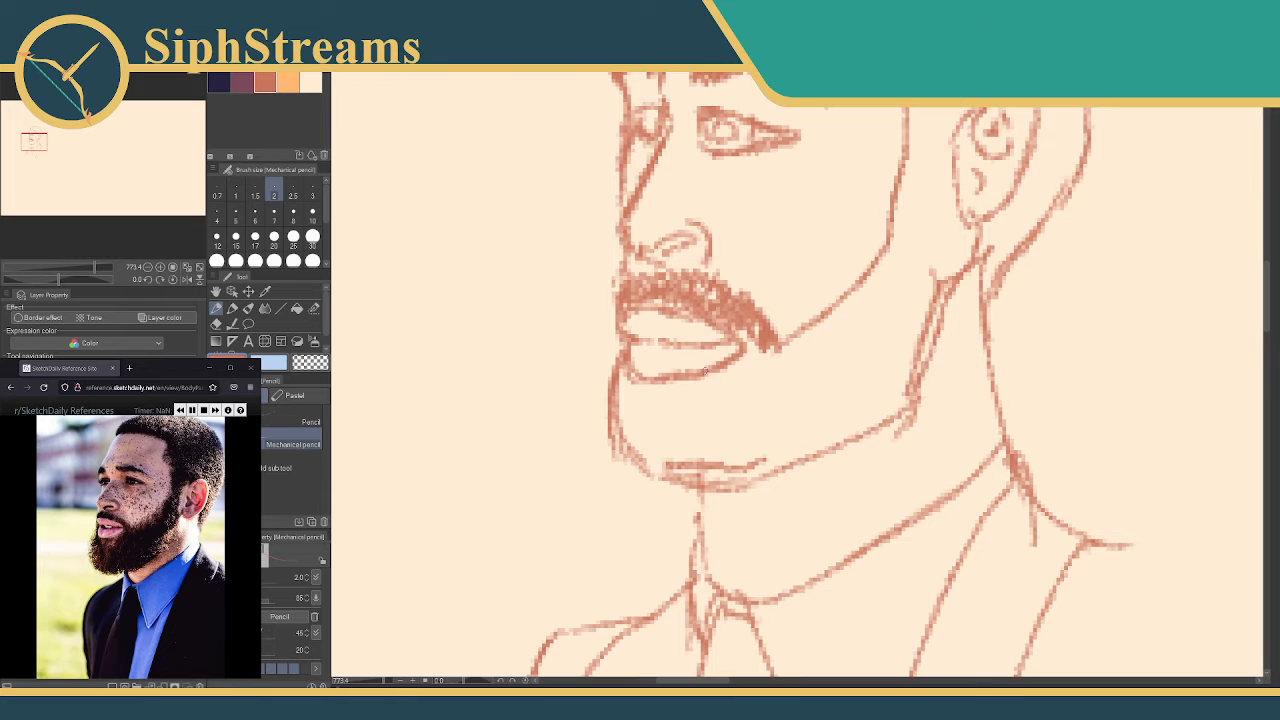
Erase the pointed front tip of the hair above the forehead and redraw it as a rounded bulge
mouse_move(713, 327)
mouse_down()
mouse_move(693, 343)
mouse_move(705, 331)
mouse_move(744, 340)
mouse_move(756, 348)
mouse_move(741, 361)
mouse_up()
mouse_move(783, 304)
mouse_down()
mouse_move(750, 366)
mouse_move(720, 606)
mouse_up()
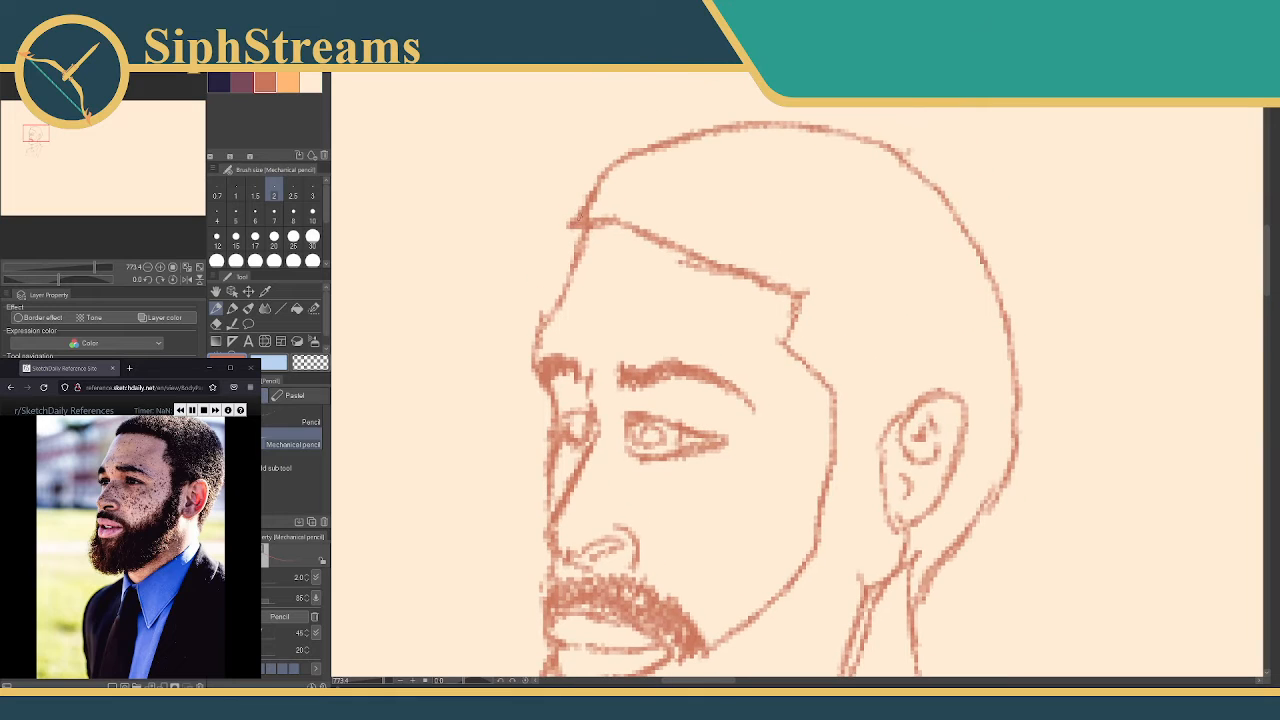
mouse_move(584, 210)
mouse_down()
mouse_move(599, 175)
mouse_move(626, 163)
mouse_up()
key(ctrl+z)
key(e)
mouse_move(574, 214)
mouse_down()
mouse_move(572, 229)
mouse_move(592, 205)
mouse_move(582, 224)
mouse_move(578, 193)
mouse_up()
key(p)
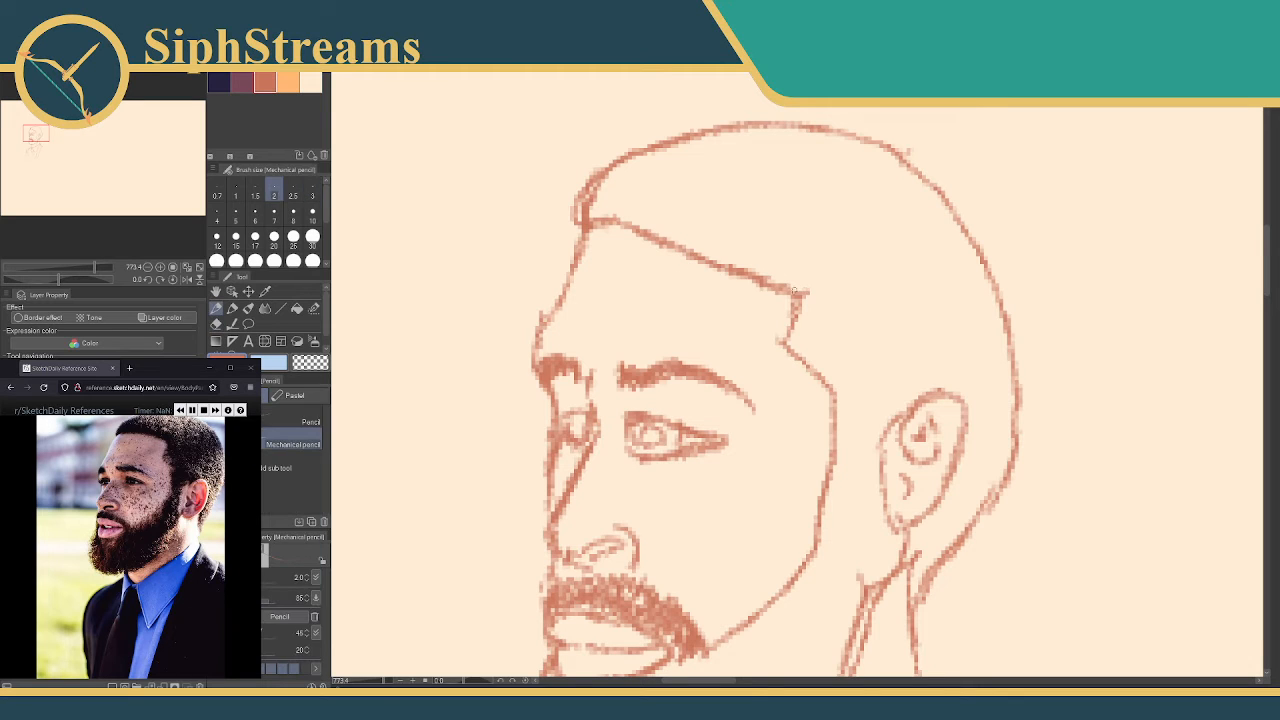
Refine the hairline's notch at the temple into a curved line and erase stray marks beside it and the brow contour
mouse_move(793, 291)
mouse_down()
mouse_move(786, 368)
mouse_move(826, 386)
mouse_up()
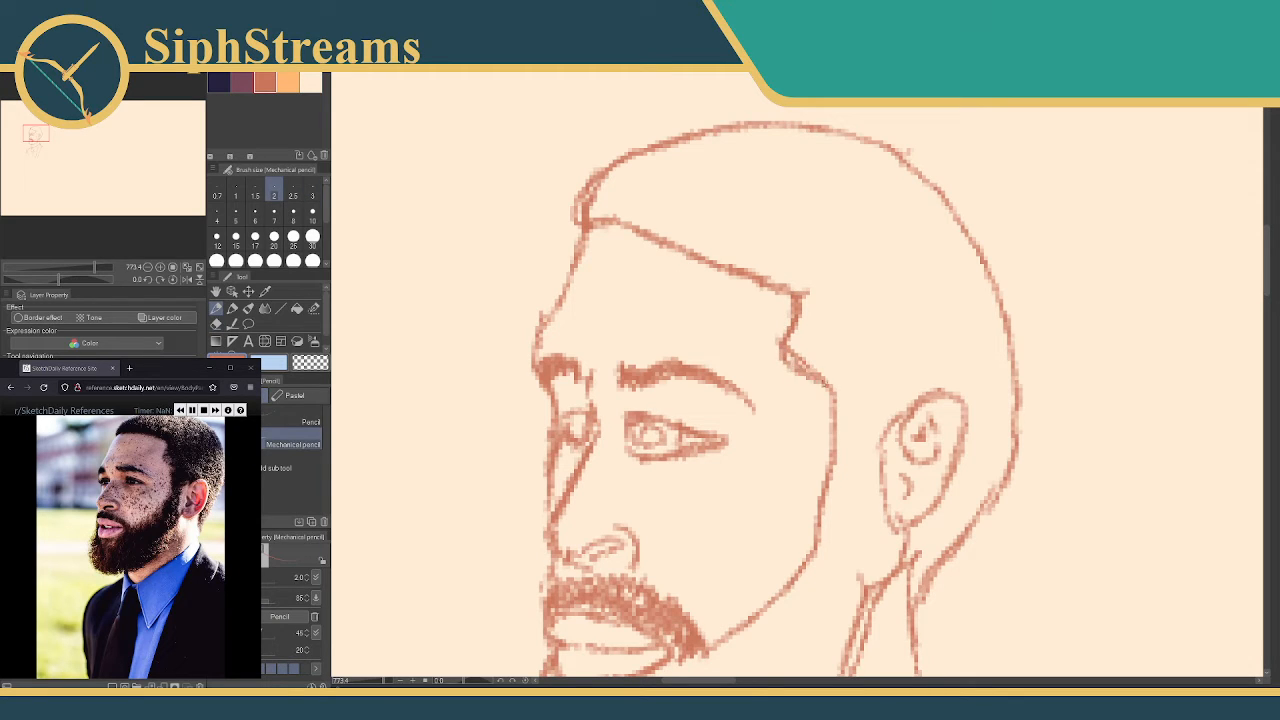
key(e)
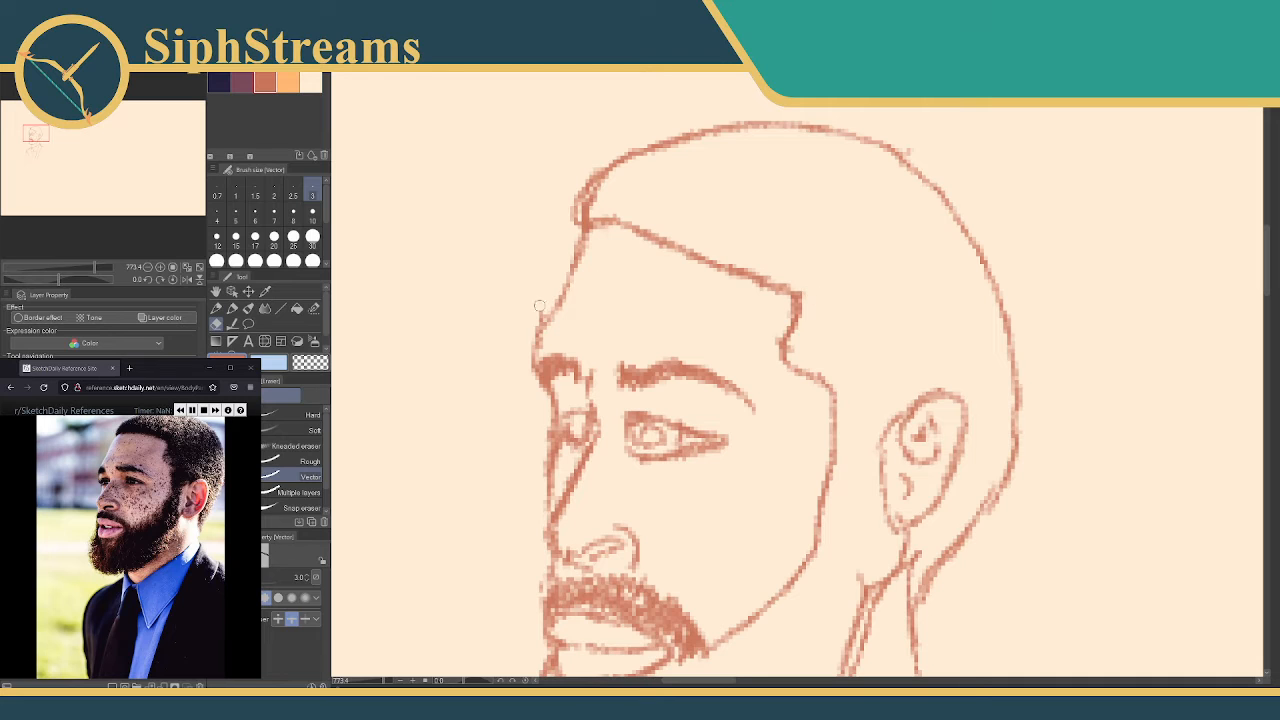
drag(539, 305, 535, 350)
key(p)
mouse_move(628, 229)
mouse_down()
mouse_move(580, 237)
mouse_move(688, 108)
mouse_move(703, 257)
mouse_move(745, 292)
mouse_up()
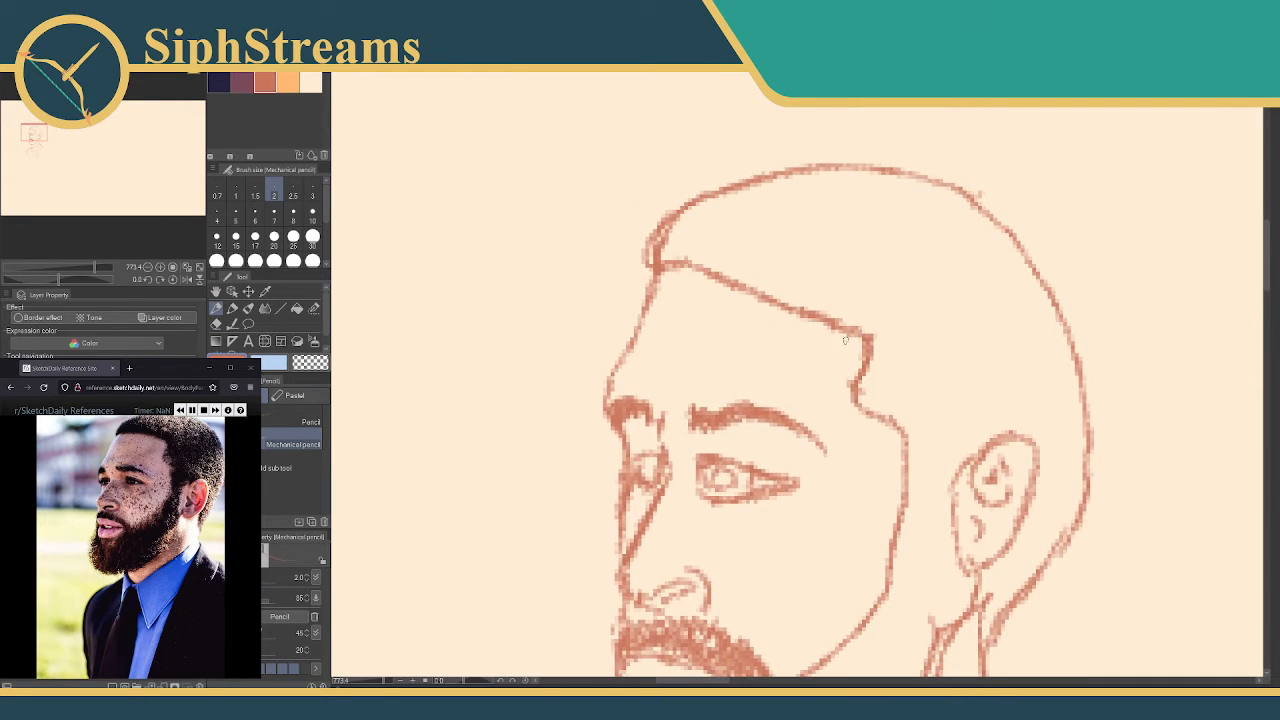
Erase the slanting front hairline and redraw it higher and flatter from the forehead to the temple corner
mouse_move(870, 345)
mouse_down()
mouse_move(865, 309)
mouse_move(701, 264)
mouse_move(742, 284)
mouse_move(662, 266)
mouse_up()
key(e)
mouse_move(786, 309)
mouse_down()
mouse_move(840, 331)
mouse_move(693, 294)
mouse_move(753, 287)
mouse_move(640, 274)
mouse_move(685, 273)
mouse_move(642, 273)
mouse_move(672, 242)
mouse_up()
key(p)
key(e)
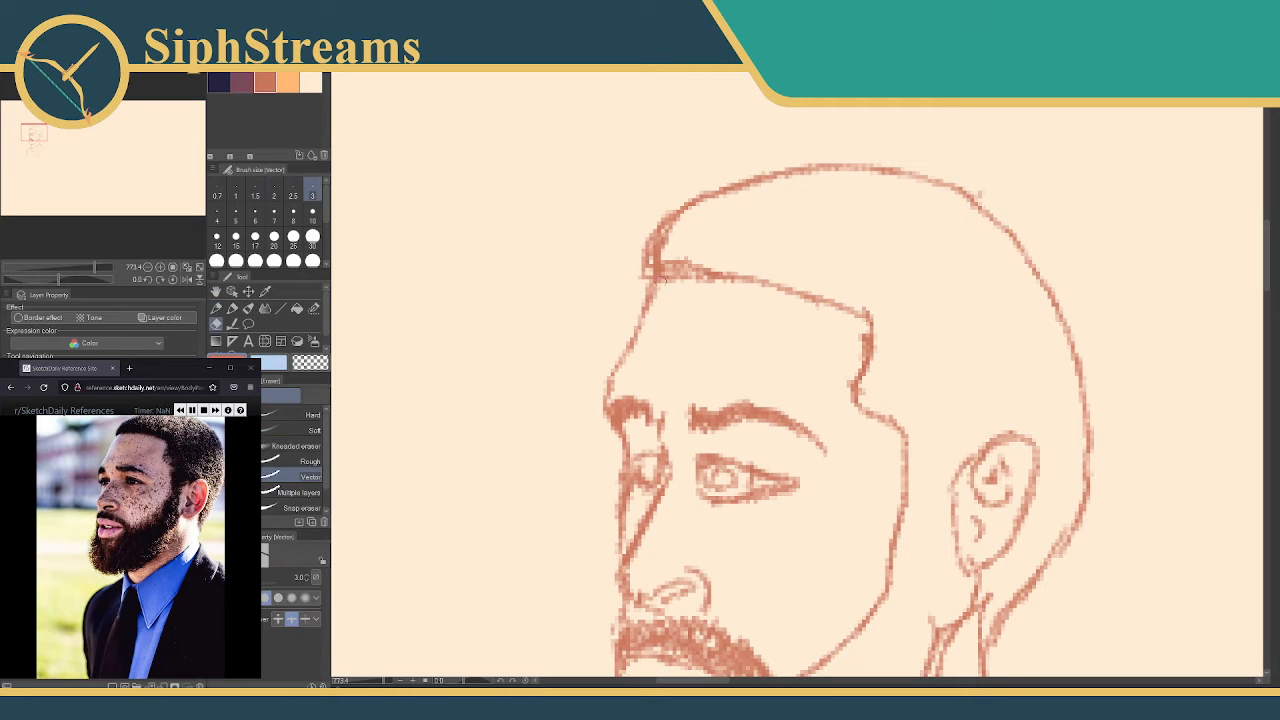
Clean up and redraw the forehead contour from the front hairline down to the brow
drag(646, 285, 636, 316)
key(ctrl+z)
key(p)
mouse_move(652, 282)
mouse_down()
mouse_move(624, 358)
mouse_move(648, 328)
mouse_move(614, 374)
mouse_up()
key(e)
key(p)
Sketch short hair strokes along the beard's jaw, chin and front edges, and beneath the lower lip to the mustache corner
drag(667, 572, 634, 279)
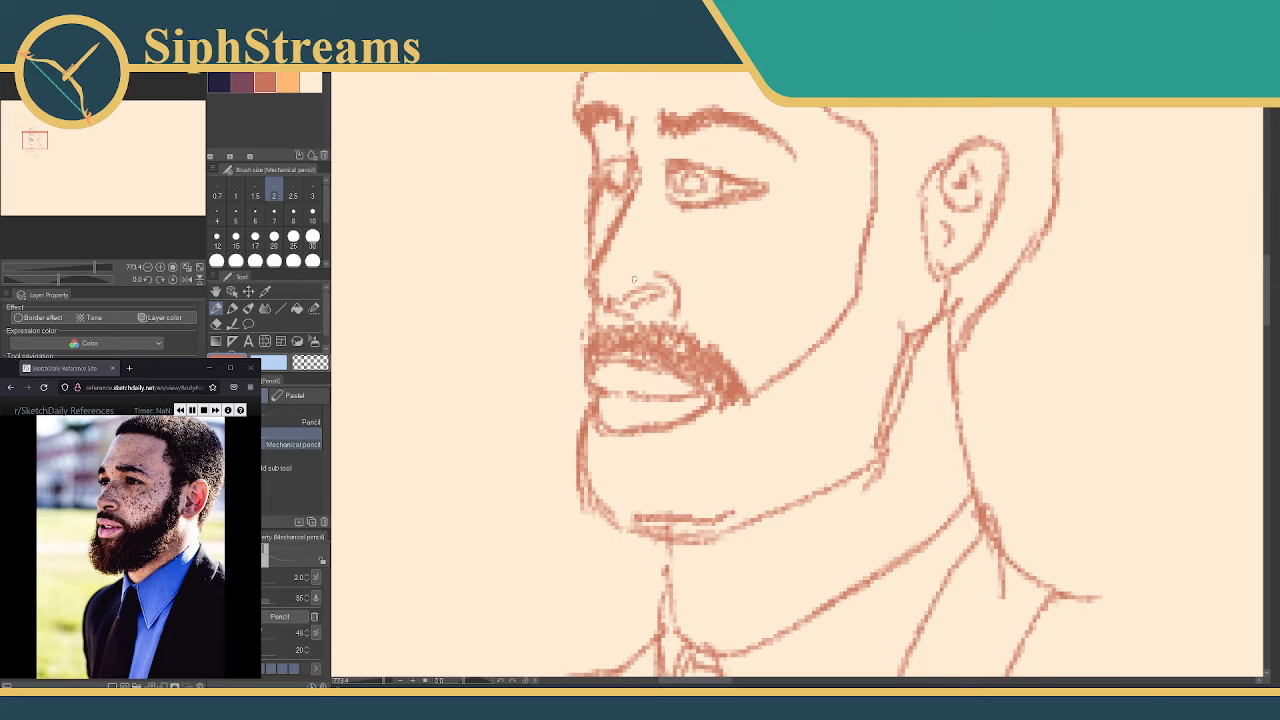
drag(757, 373, 718, 378)
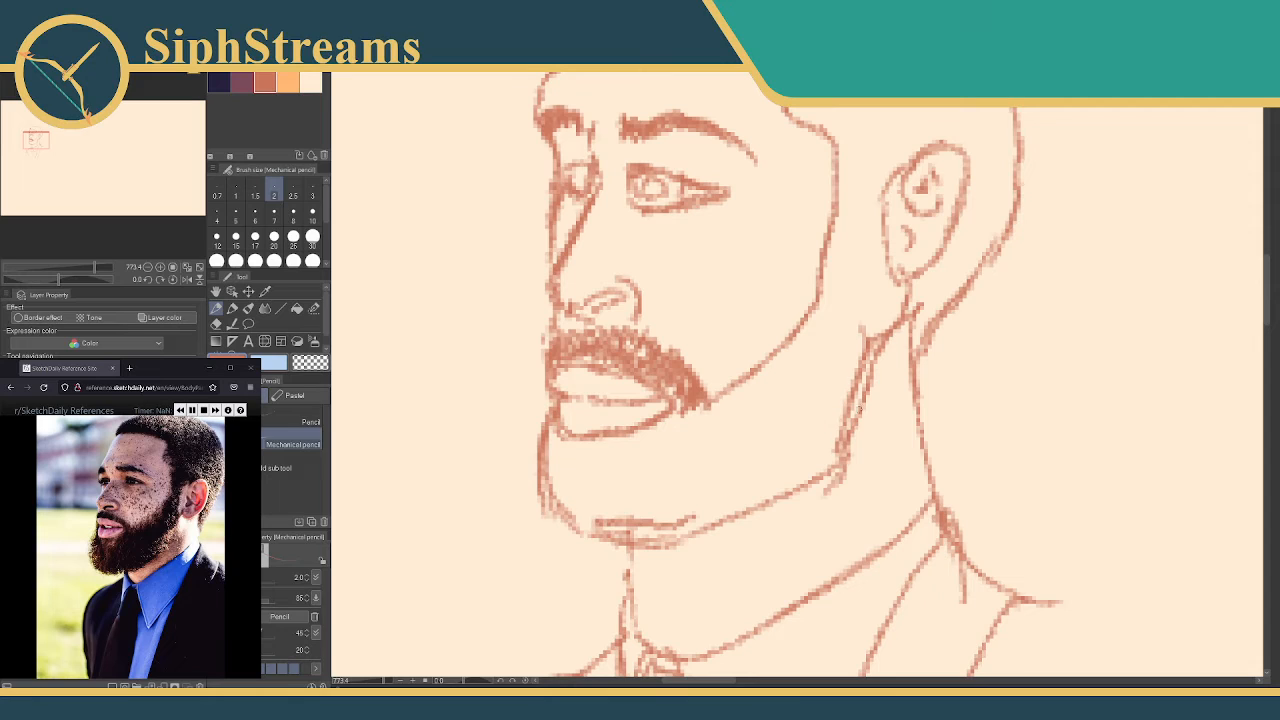
mouse_move(858, 408)
mouse_down()
mouse_move(850, 465)
mouse_move(790, 505)
mouse_move(766, 497)
mouse_move(600, 540)
mouse_move(539, 515)
mouse_move(528, 481)
mouse_up()
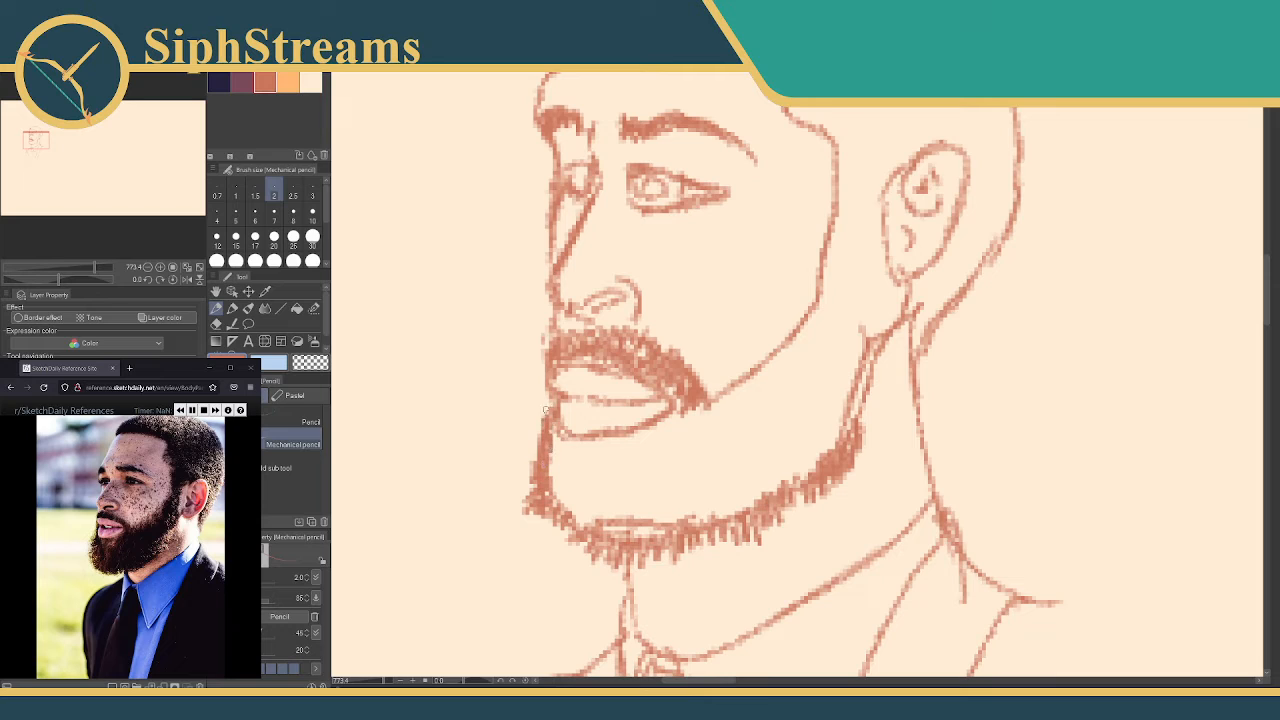
key(ctrl+z)
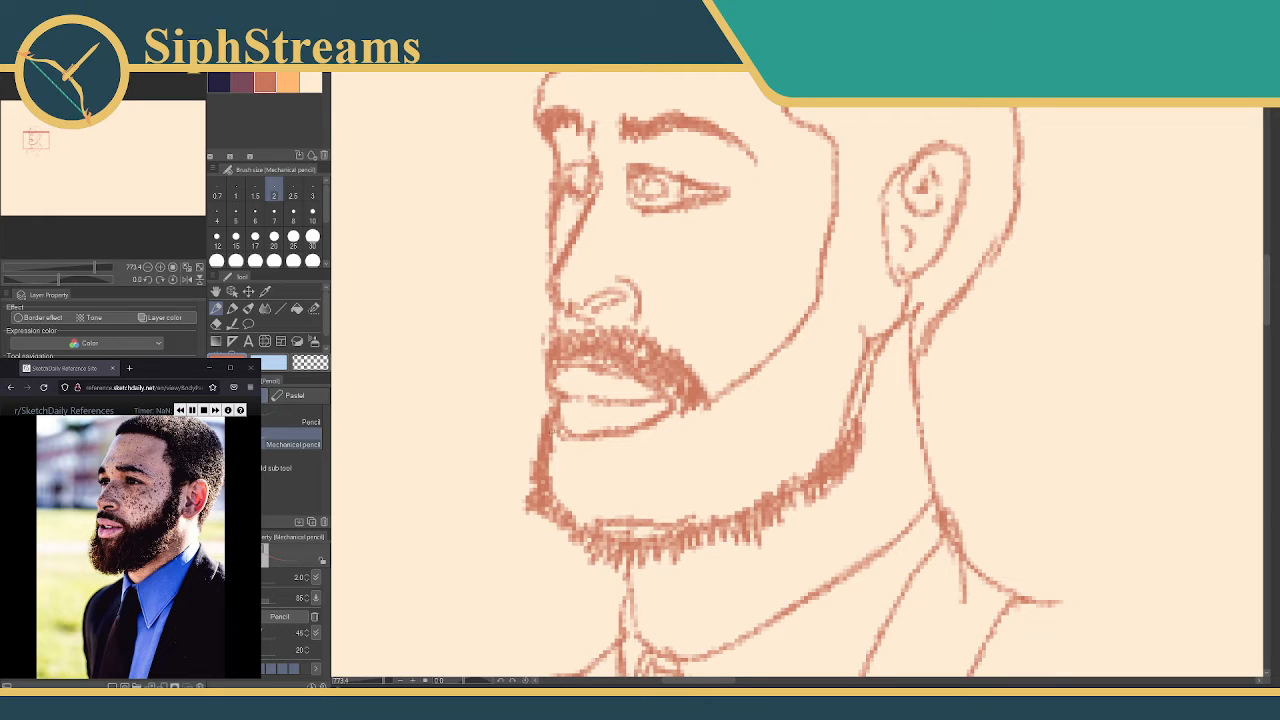
mouse_move(550, 425)
mouse_down()
mouse_move(563, 462)
mouse_move(589, 446)
mouse_move(603, 460)
mouse_move(644, 452)
mouse_up()
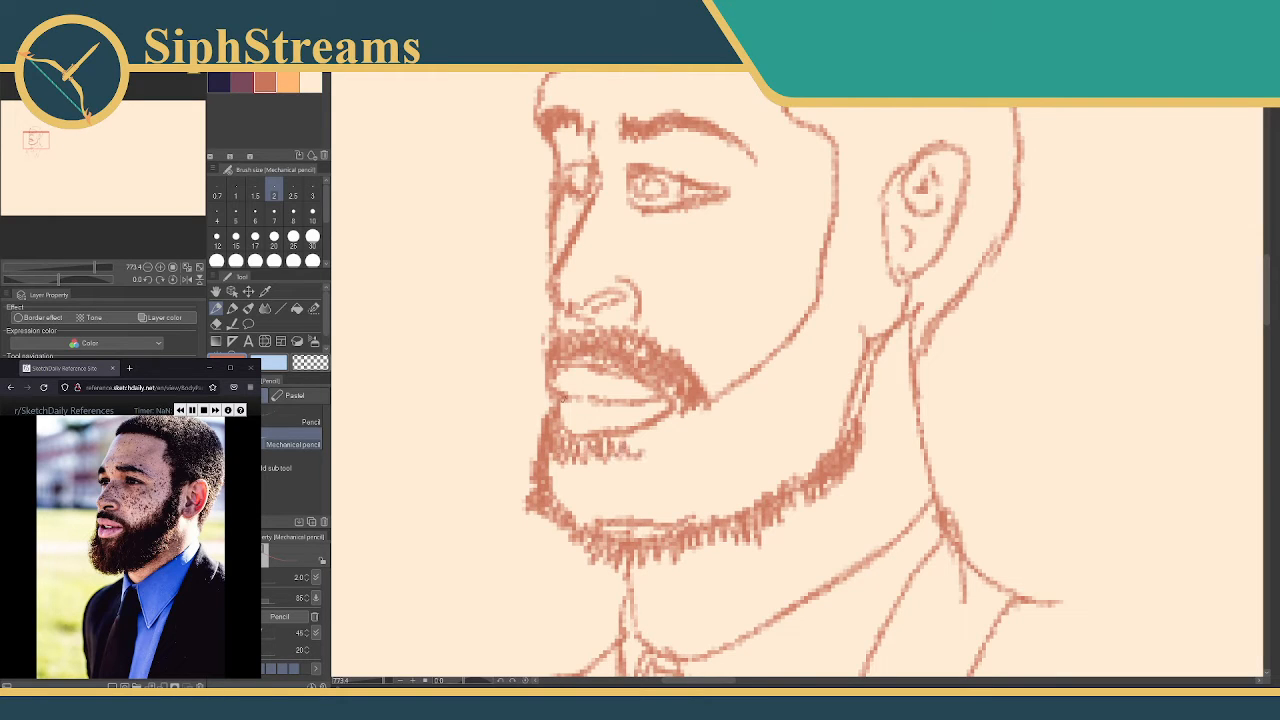
mouse_move(563, 398)
mouse_down()
mouse_move(604, 412)
mouse_move(631, 394)
mouse_move(650, 432)
mouse_move(745, 394)
mouse_up()
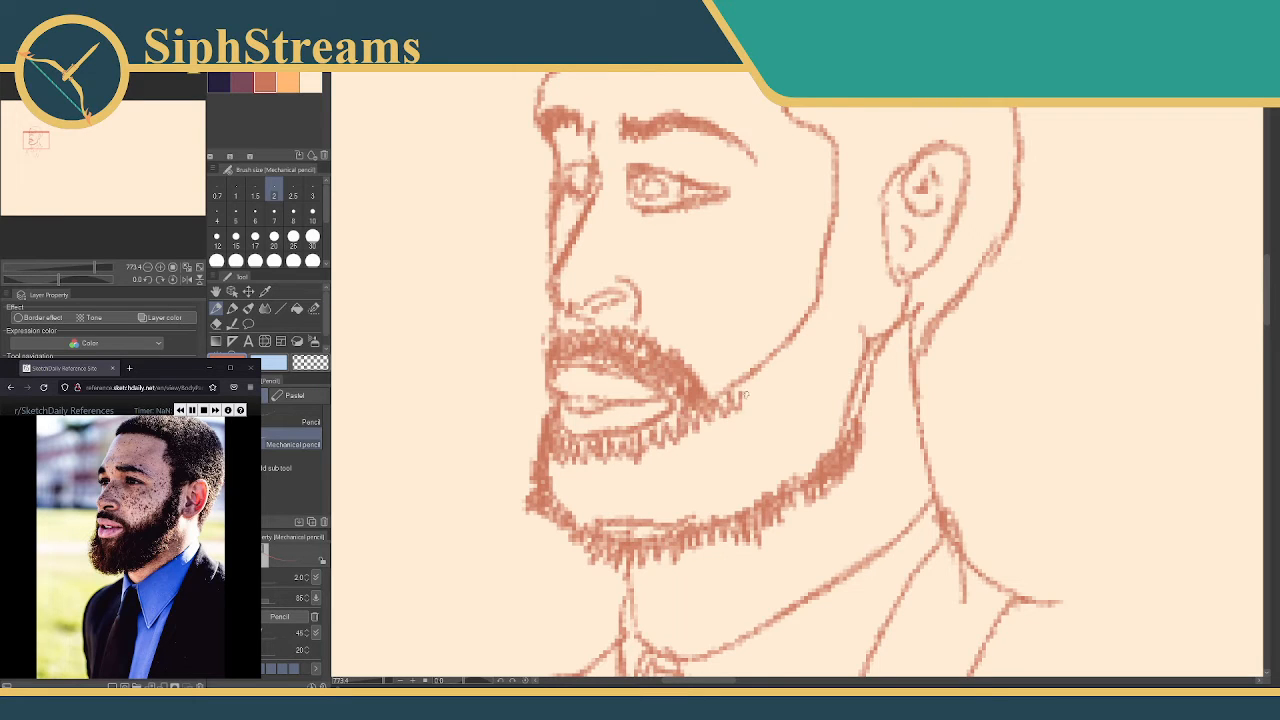
Add a sideburn line in front of the ear and fill the beard with dense vertical strokes from chin to jaw
scroll(745, 395, up, 3)
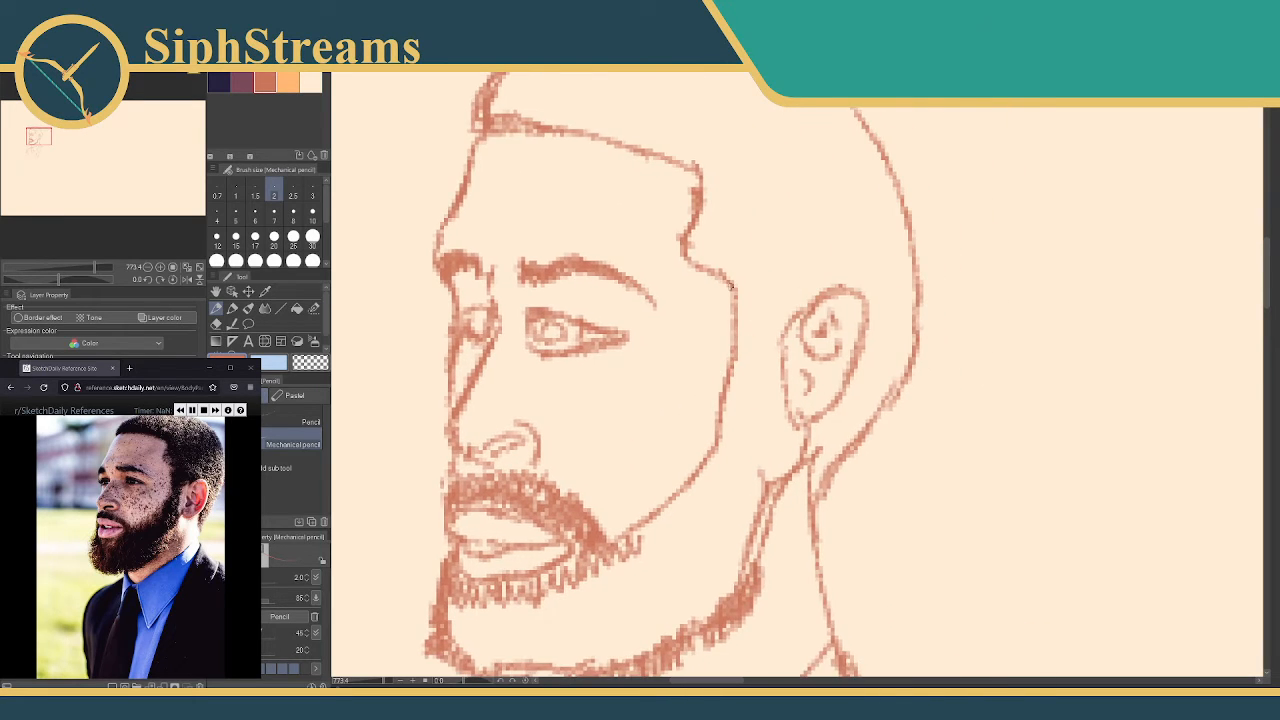
mouse_move(731, 285)
mouse_down()
mouse_move(749, 372)
mouse_move(749, 336)
mouse_move(723, 454)
mouse_move(730, 347)
mouse_move(712, 428)
mouse_up()
key(e)
mouse_move(752, 362)
mouse_down()
mouse_move(756, 417)
mouse_move(776, 232)
mouse_up()
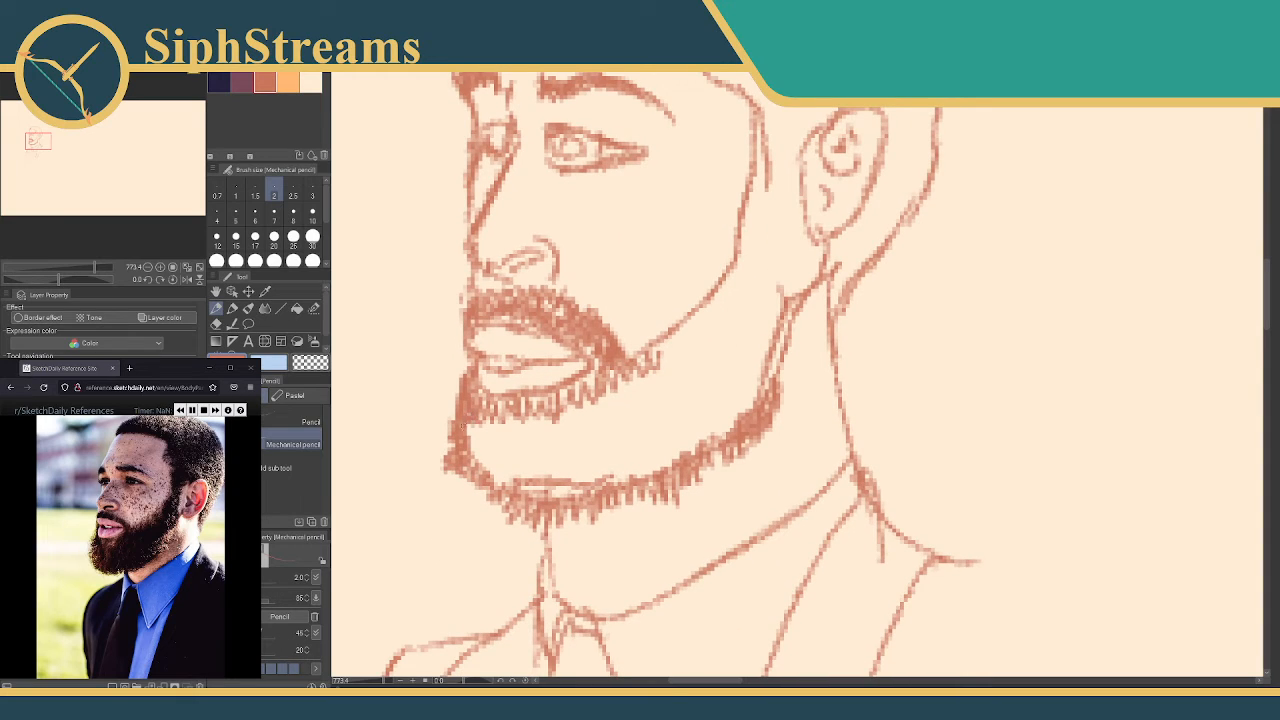
mouse_move(462, 426)
mouse_down()
mouse_move(494, 465)
mouse_move(513, 414)
mouse_move(533, 473)
mouse_move(557, 430)
mouse_move(582, 480)
mouse_move(594, 398)
mouse_move(620, 478)
mouse_move(627, 385)
mouse_move(647, 413)
mouse_move(662, 410)
mouse_move(635, 466)
mouse_move(654, 428)
mouse_move(684, 447)
mouse_move(696, 383)
mouse_move(723, 414)
mouse_move(660, 365)
mouse_move(669, 350)
mouse_move(712, 395)
mouse_move(705, 404)
mouse_move(716, 405)
mouse_move(724, 350)
mouse_move(745, 377)
mouse_move(752, 365)
mouse_move(725, 395)
mouse_move(729, 418)
mouse_move(697, 342)
mouse_move(701, 362)
mouse_move(707, 315)
mouse_move(729, 305)
mouse_move(738, 320)
mouse_move(747, 300)
mouse_move(751, 314)
mouse_move(750, 285)
mouse_move(781, 325)
mouse_move(804, 214)
mouse_move(679, 373)
mouse_up()
mouse_move(660, 485)
mouse_down()
mouse_move(690, 410)
mouse_move(672, 334)
mouse_up()
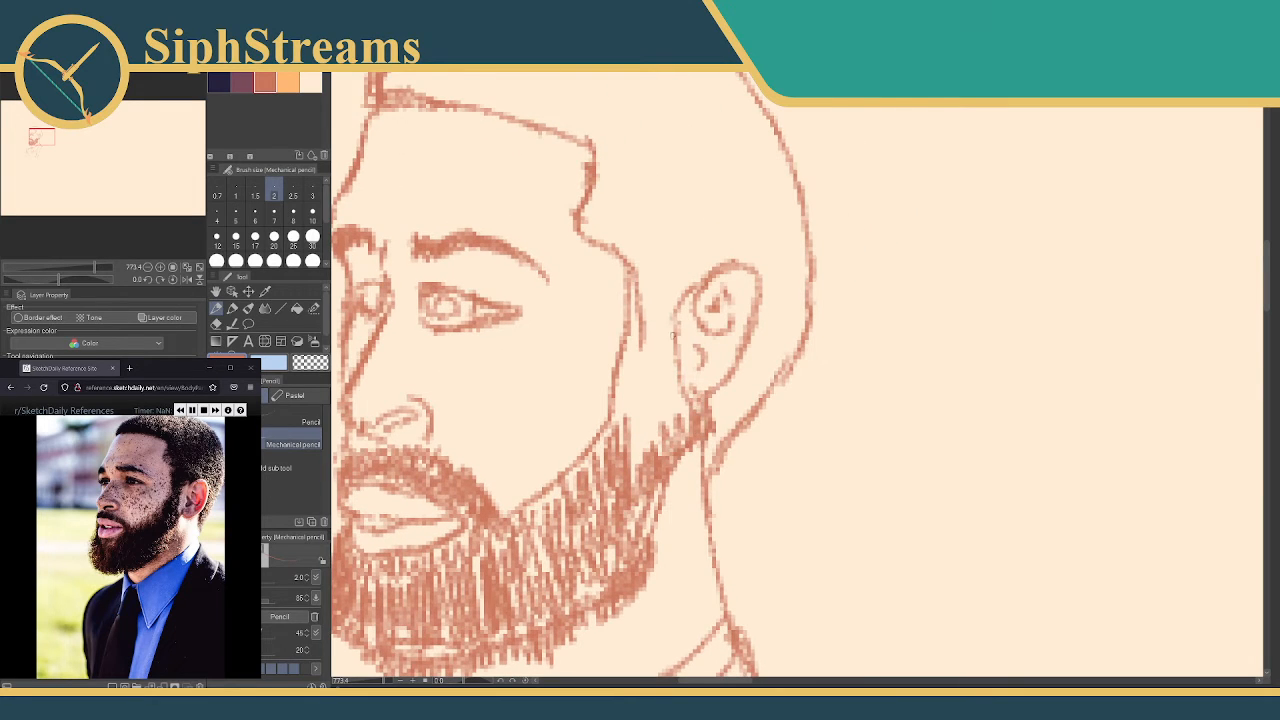
Extend the beard strokes up the sideburn, thicken the temple hairline, and darken the beard's upper edge along the cheek
mouse_move(624, 417)
mouse_down()
mouse_move(624, 353)
mouse_move(638, 390)
mouse_move(630, 455)
mouse_move(663, 440)
mouse_move(676, 413)
mouse_move(681, 366)
mouse_move(662, 355)
mouse_move(651, 402)
mouse_move(627, 326)
mouse_move(667, 317)
mouse_move(661, 232)
mouse_move(650, 275)
mouse_move(660, 356)
mouse_up()
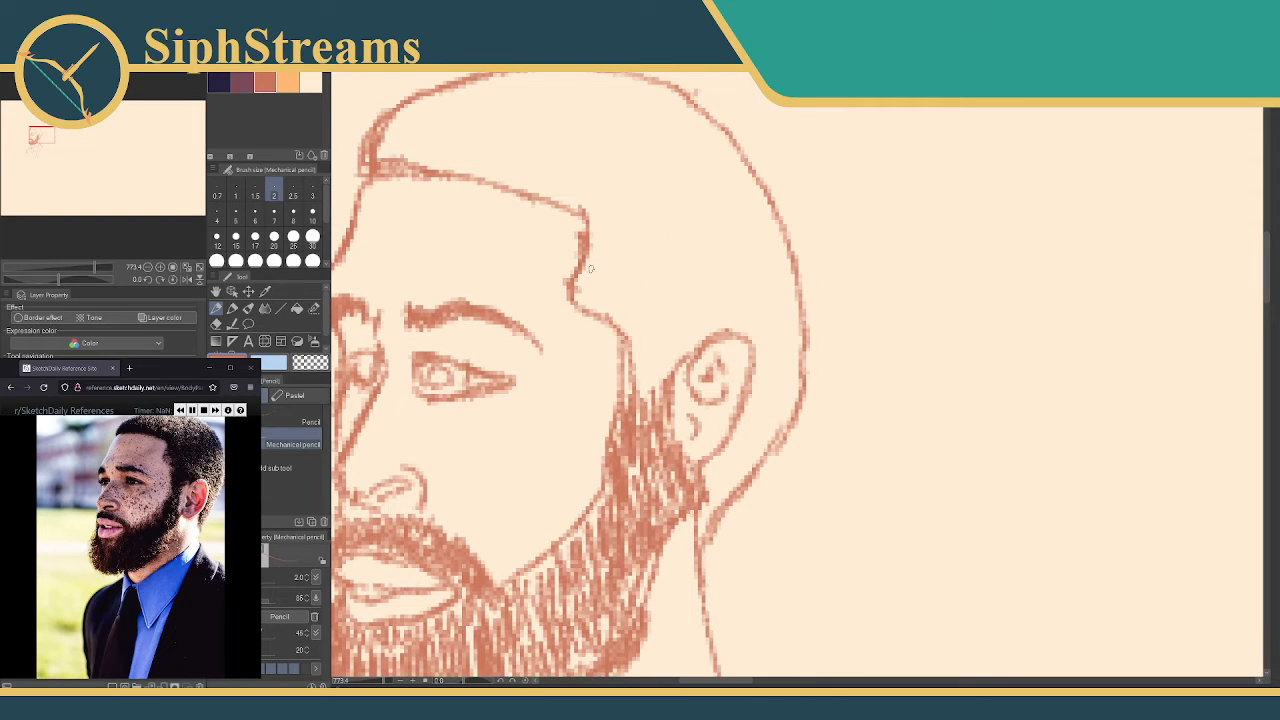
mouse_move(590, 268)
mouse_down()
mouse_move(601, 304)
mouse_move(643, 345)
mouse_move(630, 406)
mouse_up()
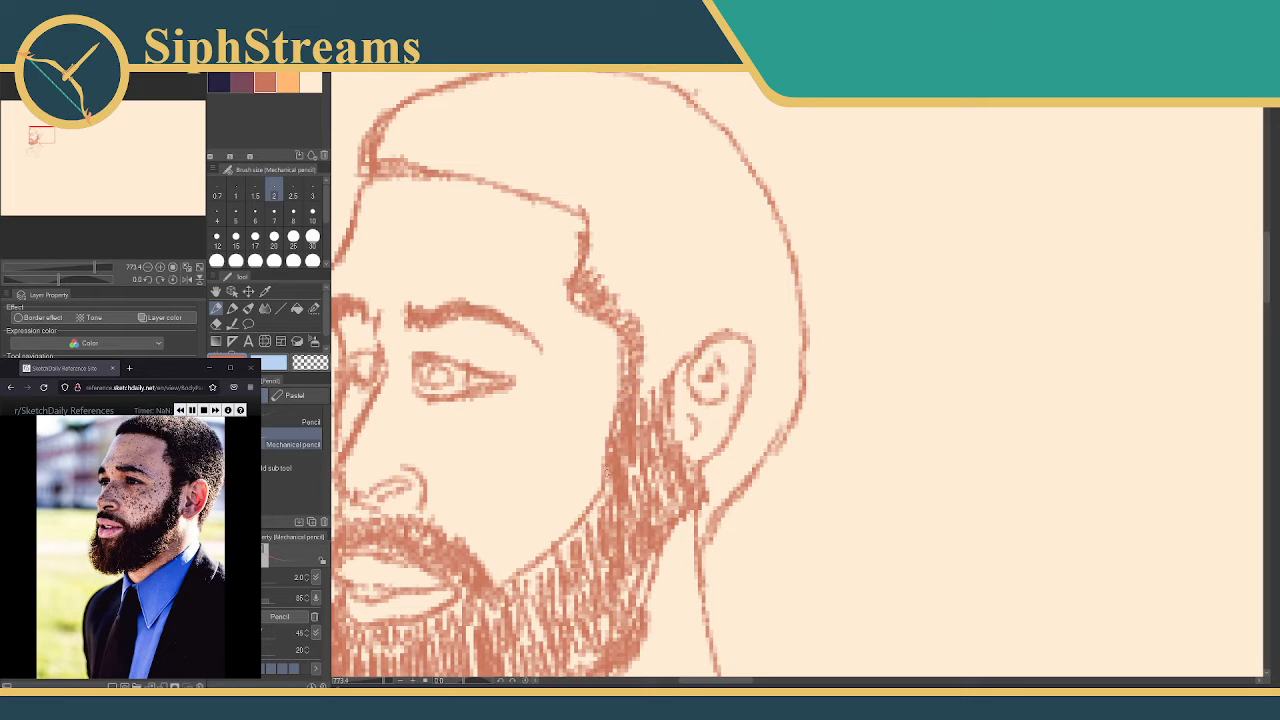
mouse_move(556, 548)
mouse_down()
mouse_move(535, 575)
mouse_move(502, 598)
mouse_up()
drag(584, 520, 540, 560)
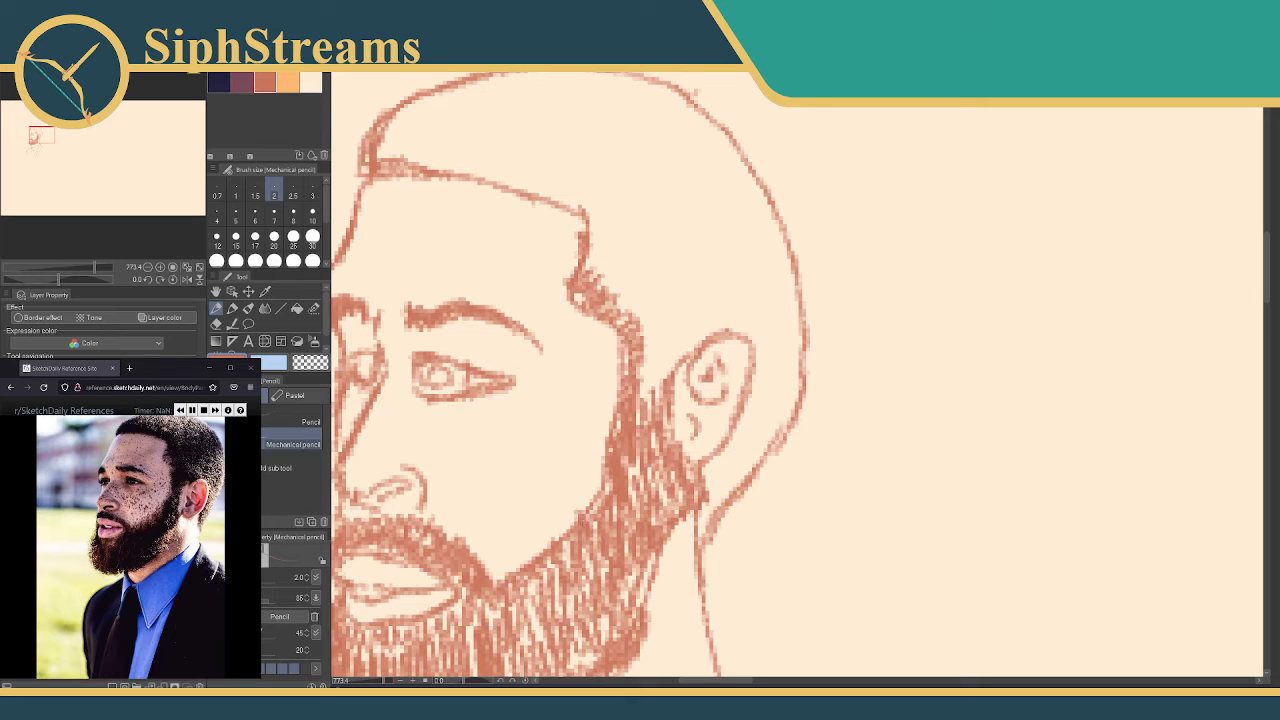
Sketch short hair strokes from the top of the sideburn up and over the ear
mouse_move(644, 374)
mouse_down()
mouse_move(678, 365)
mouse_move(685, 320)
mouse_move(708, 342)
mouse_move(728, 306)
mouse_up()
drag(690, 344, 712, 318)
mouse_move(650, 382)
mouse_down()
mouse_move(642, 348)
mouse_move(656, 308)
mouse_up()
mouse_move(670, 306)
mouse_down()
mouse_move(676, 335)
mouse_move(686, 298)
mouse_up()
drag(700, 330, 704, 298)
mouse_move(648, 328)
mouse_down()
mouse_move(636, 294)
mouse_move(668, 284)
mouse_up()
mouse_move(680, 318)
mouse_down()
mouse_move(670, 276)
mouse_move(688, 276)
mouse_up()
drag(700, 318, 688, 274)
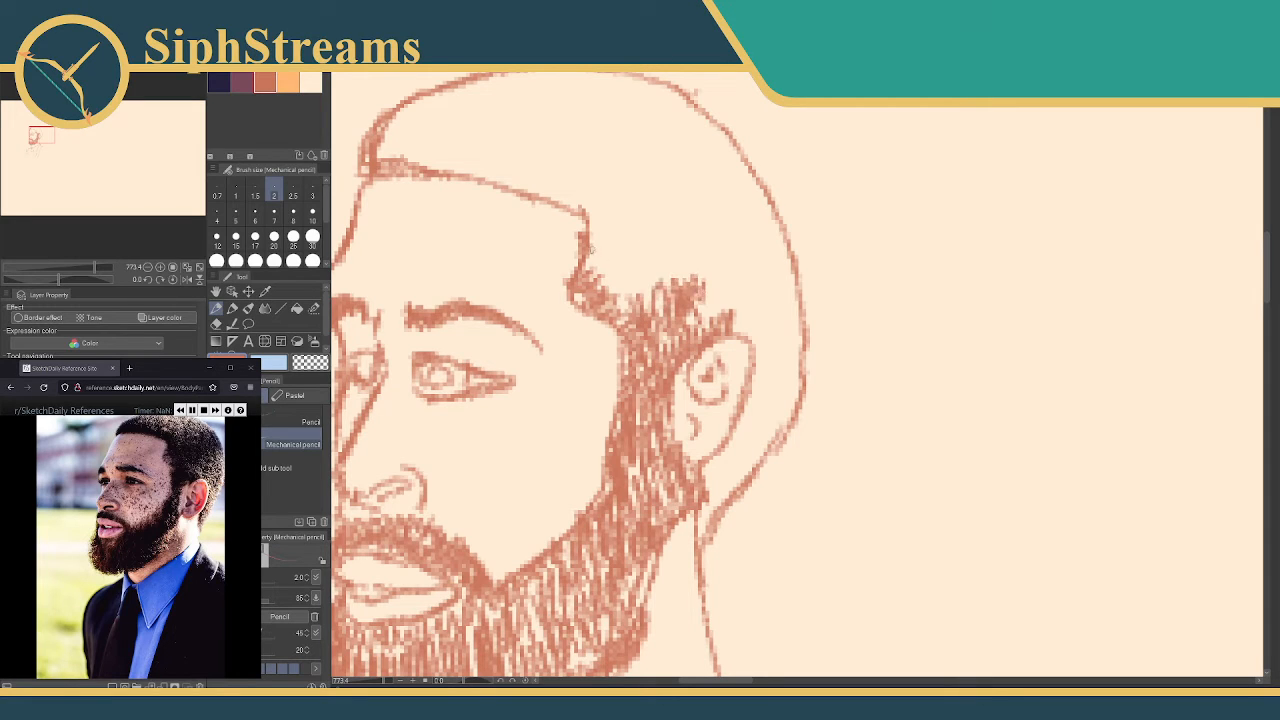
Fill the side and back hair with strokes from the temple to the nape, and darken the beard below the lips
mouse_move(590, 248)
mouse_down()
mouse_move(600, 285)
mouse_move(619, 225)
mouse_move(656, 246)
mouse_move(664, 219)
mouse_move(694, 234)
mouse_move(696, 206)
mouse_move(727, 229)
mouse_move(740, 205)
mouse_move(772, 236)
mouse_up()
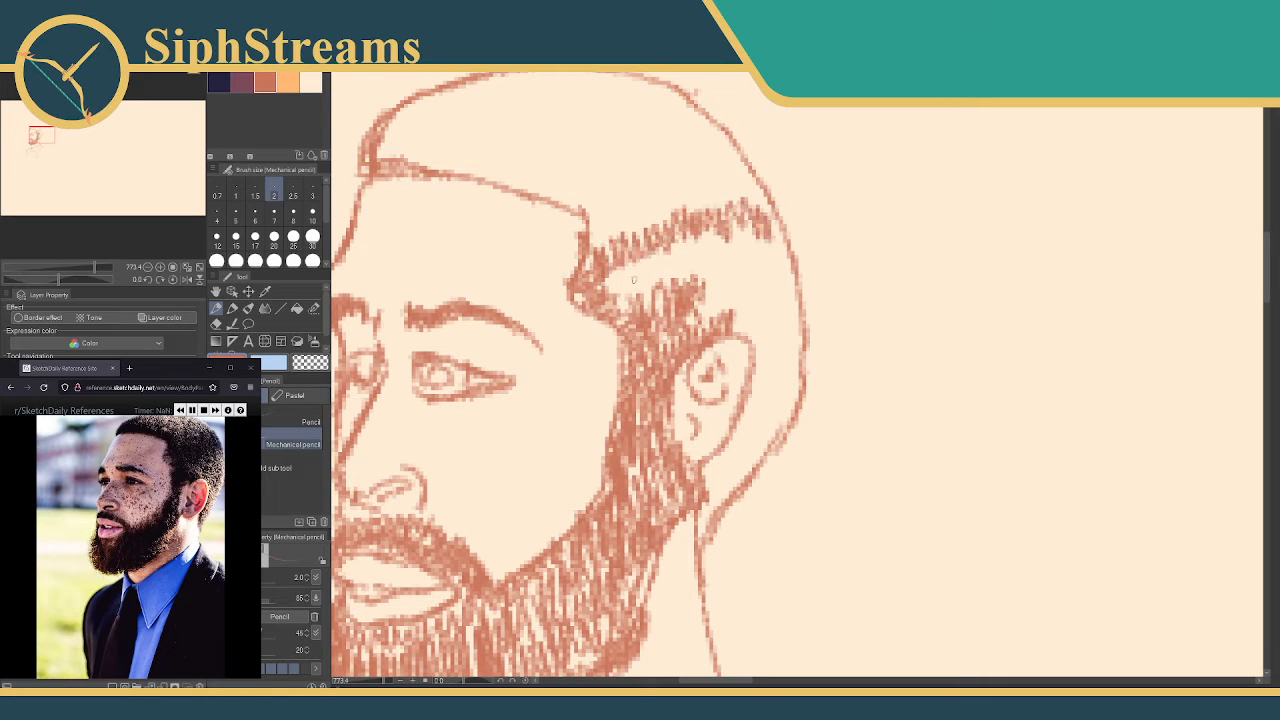
mouse_move(604, 290)
mouse_down()
mouse_move(712, 246)
mouse_move(744, 268)
mouse_move(780, 262)
mouse_move(692, 282)
mouse_move(724, 308)
mouse_move(742, 300)
mouse_move(754, 320)
mouse_move(780, 300)
mouse_move(796, 340)
mouse_up()
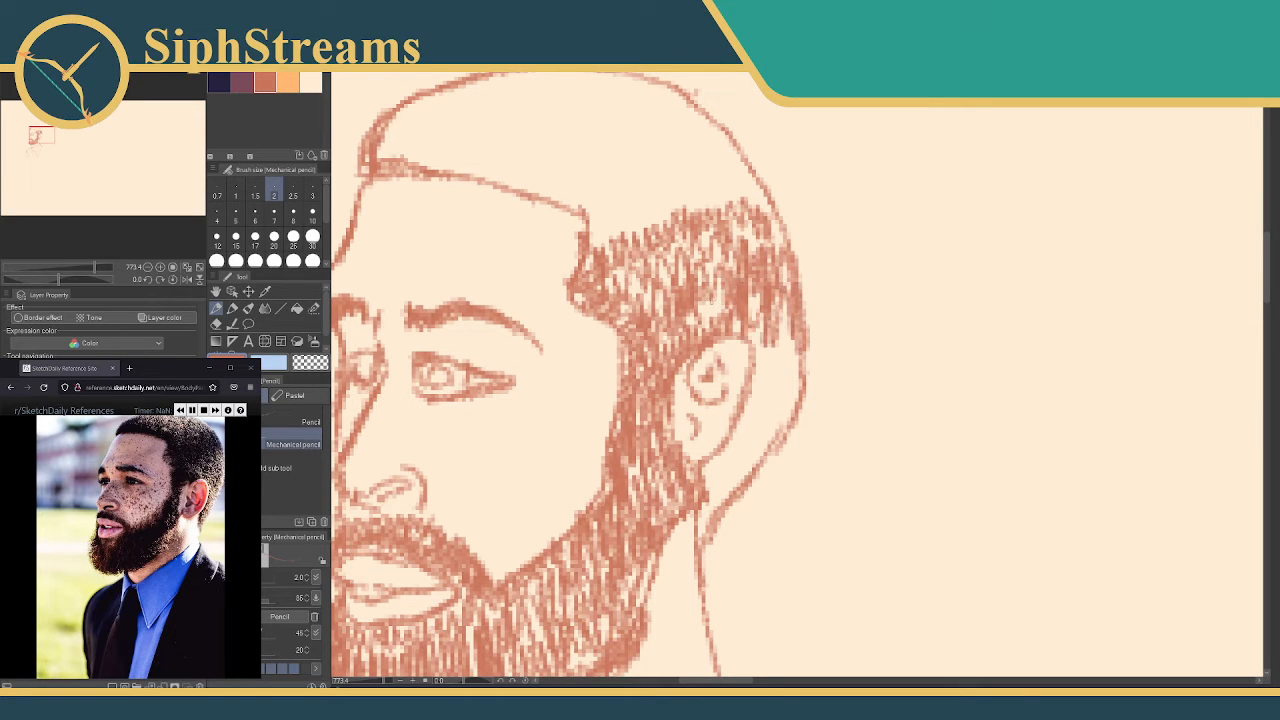
drag(712, 300, 737, 225)
mouse_move(722, 280)
mouse_down()
mouse_move(746, 360)
mouse_move(760, 366)
mouse_move(727, 349)
mouse_move(687, 387)
mouse_move(710, 391)
mouse_move(763, 335)
mouse_move(753, 323)
mouse_move(684, 435)
mouse_move(661, 419)
mouse_move(657, 450)
mouse_move(794, 279)
mouse_move(795, 359)
mouse_up()
key(e)
key(p)
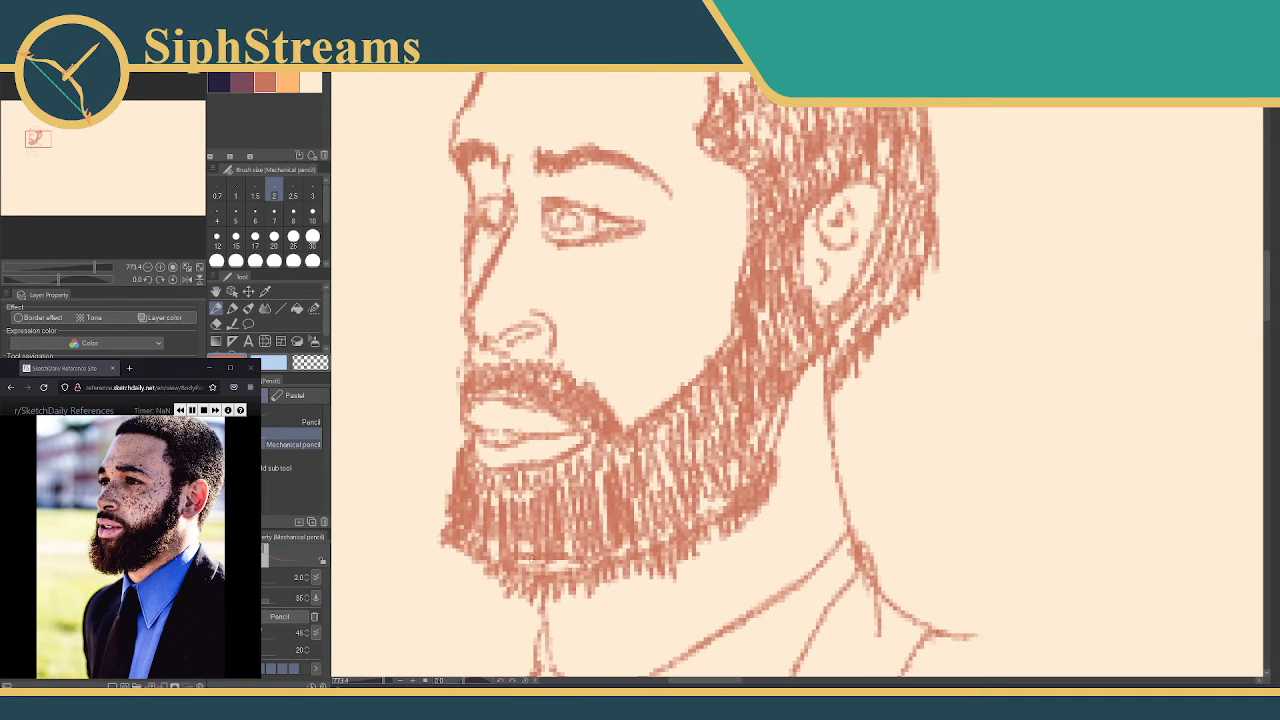
mouse_move(505, 545)
mouse_down()
mouse_move(604, 492)
mouse_move(640, 490)
mouse_up()
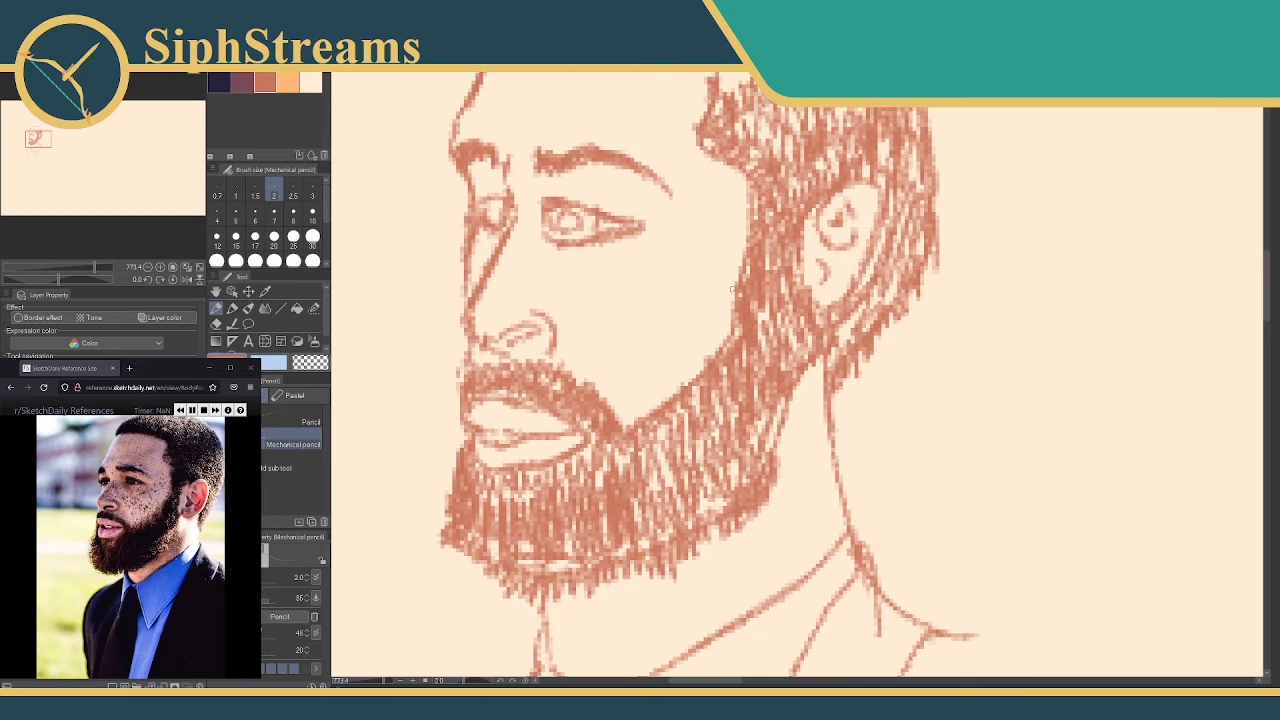
Fill the front of the hair with short vertical strokes from the forehead hairline to the top outline
drag(699, 110, 689, 430)
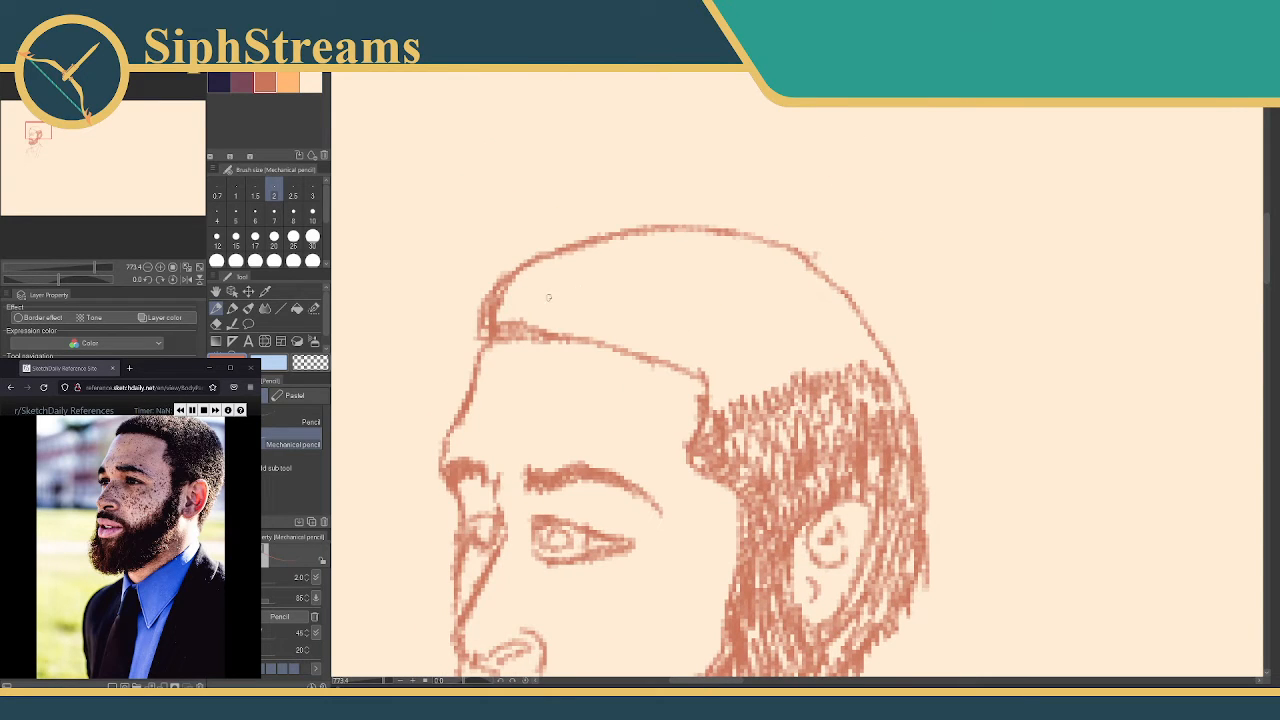
drag(551, 311, 581, 291)
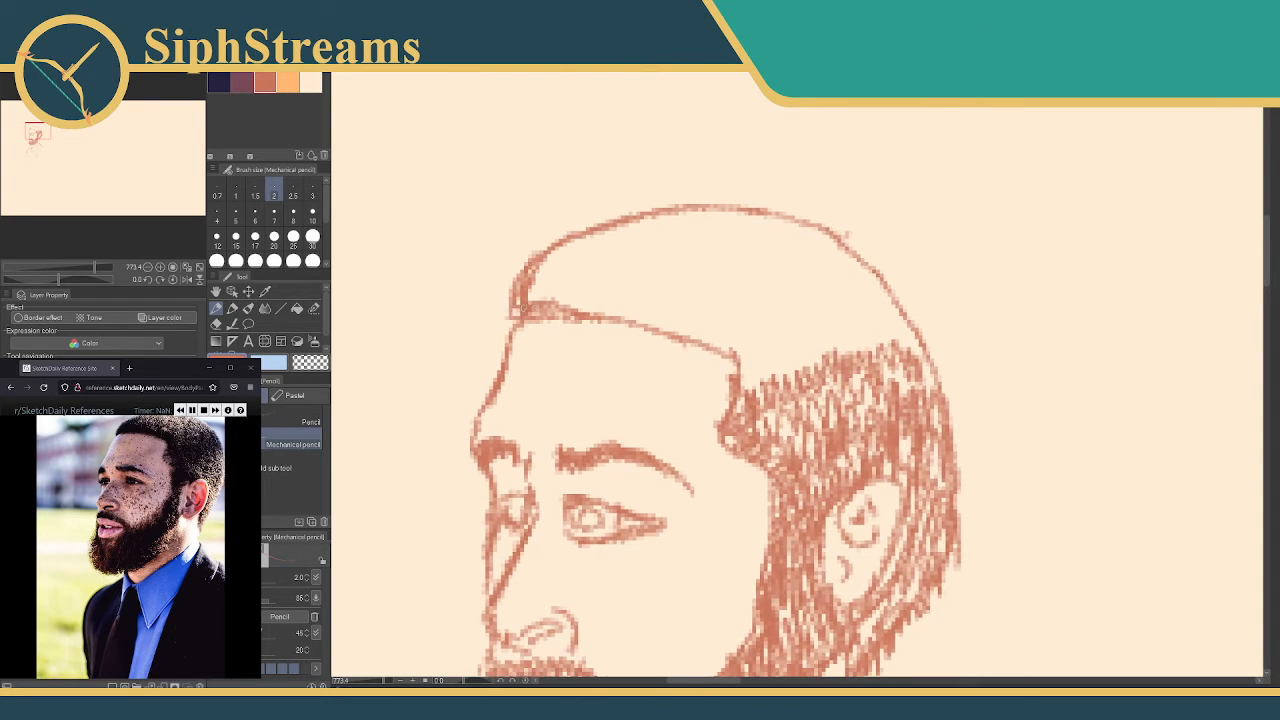
mouse_move(501, 314)
mouse_down()
mouse_move(542, 252)
mouse_move(683, 195)
mouse_up()
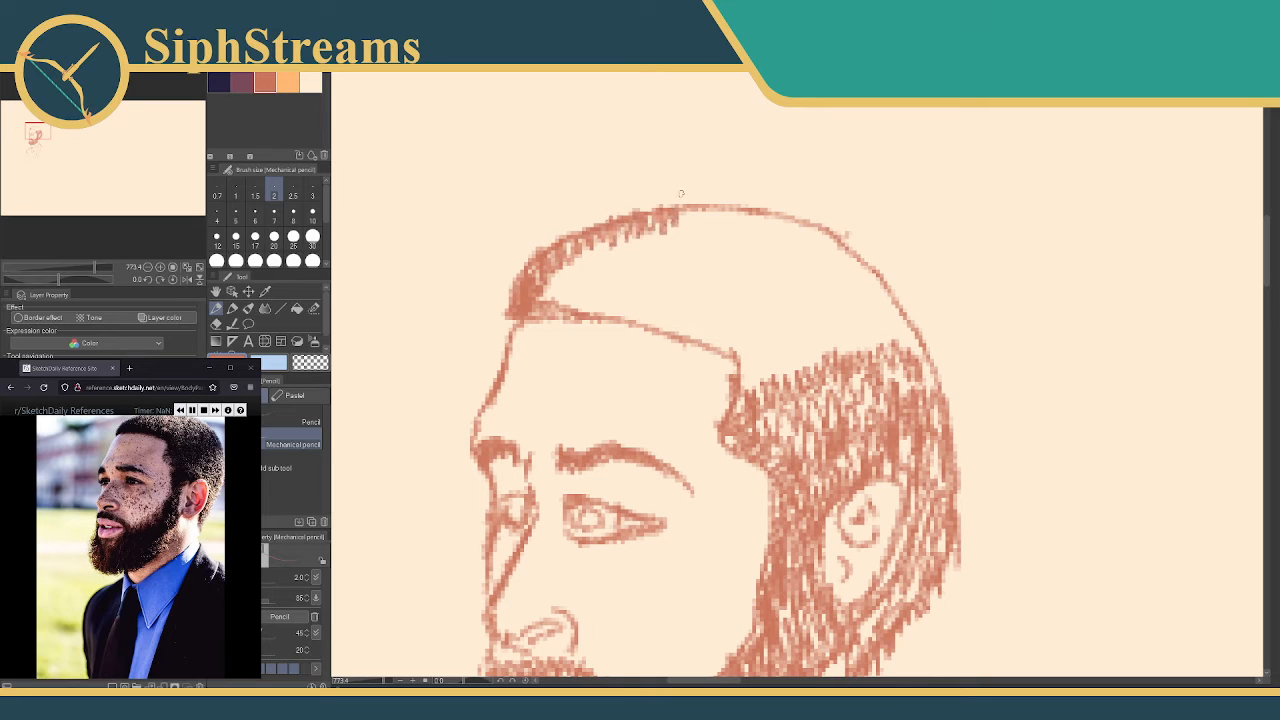
mouse_move(560, 276)
mouse_down()
mouse_move(555, 311)
mouse_move(605, 243)
mouse_move(645, 260)
mouse_move(724, 229)
mouse_move(686, 222)
mouse_move(605, 240)
mouse_move(567, 287)
mouse_move(590, 243)
mouse_up()
mouse_move(566, 300)
mouse_down()
mouse_move(635, 290)
mouse_move(659, 238)
mouse_move(693, 282)
mouse_move(726, 246)
mouse_up()
mouse_move(608, 282)
mouse_down()
mouse_move(586, 303)
mouse_move(654, 285)
mouse_move(680, 300)
mouse_move(718, 262)
mouse_up()
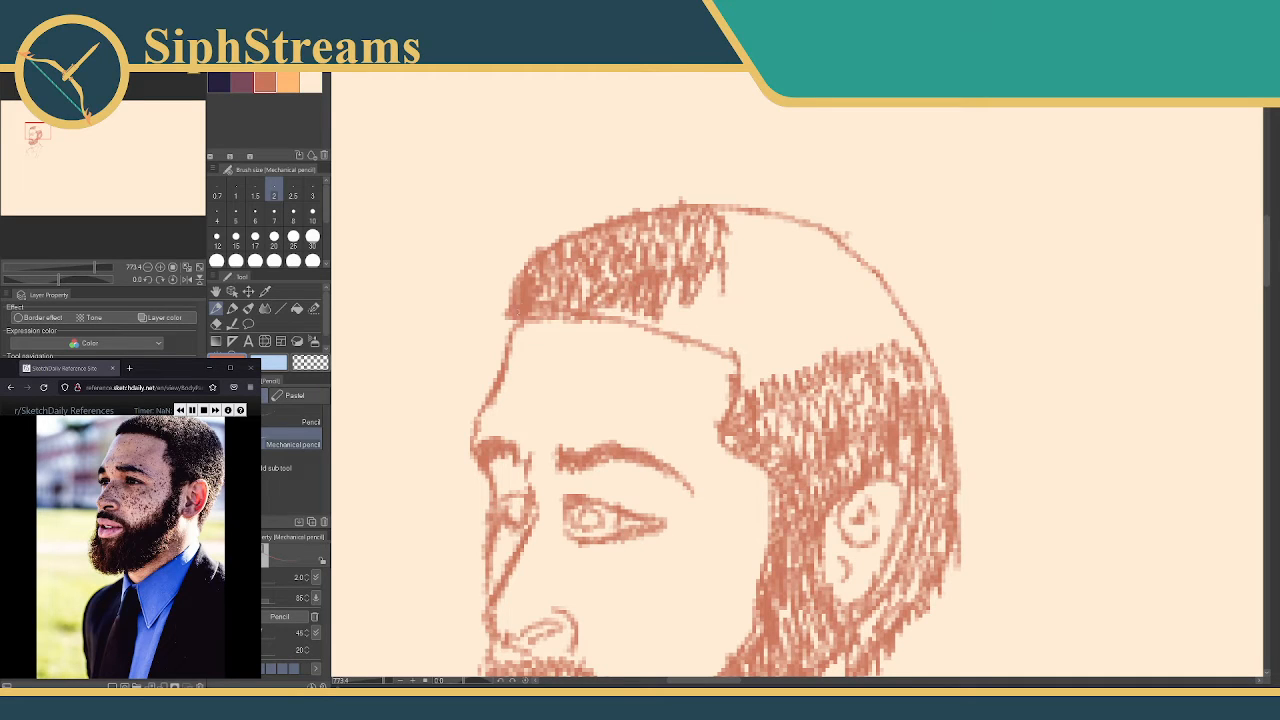
Fill the remaining crown hair with dense short strokes, joining the front section to the side and back
mouse_move(524, 318)
mouse_down()
mouse_move(626, 312)
mouse_move(730, 348)
mouse_move(746, 368)
mouse_move(760, 352)
mouse_move(910, 326)
mouse_up()
mouse_move(670, 305)
mouse_down()
mouse_move(710, 300)
mouse_move(776, 330)
mouse_move(890, 312)
mouse_up()
mouse_move(740, 208)
mouse_down()
mouse_move(740, 292)
mouse_move(769, 306)
mouse_move(848, 290)
mouse_move(885, 304)
mouse_up()
mouse_move(752, 226)
mouse_down()
mouse_move(762, 242)
mouse_move(788, 230)
mouse_move(770, 222)
mouse_move(750, 273)
mouse_move(835, 218)
mouse_move(772, 300)
mouse_move(818, 282)
mouse_move(880, 288)
mouse_move(850, 255)
mouse_move(874, 268)
mouse_move(845, 290)
mouse_up()
drag(728, 310, 712, 296)
drag(796, 307, 812, 342)
drag(658, 224, 738, 288)
drag(868, 277, 887, 116)
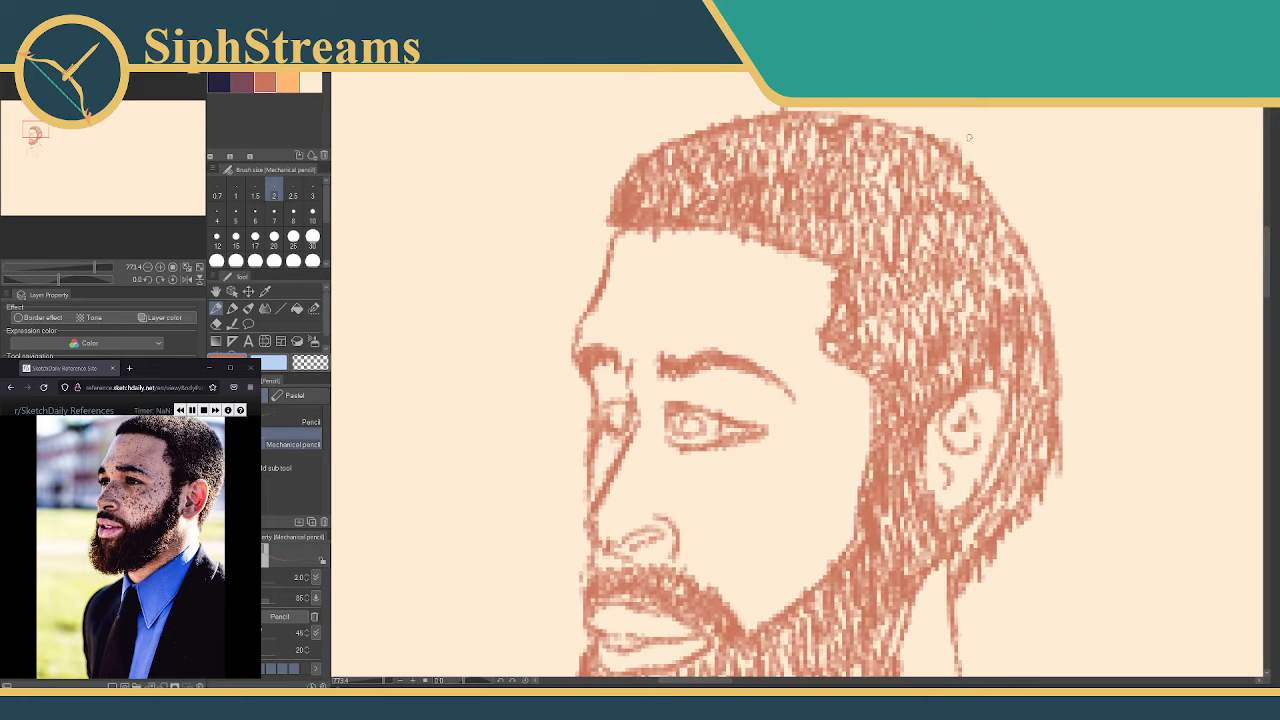
Darken the lip parting, erase and redraw the lower lip with the beard beneath it, and add short strokes on the lips
mouse_move(817, 361)
mouse_down()
mouse_move(836, 236)
mouse_move(796, 186)
mouse_move(760, 165)
mouse_move(700, 200)
mouse_move(660, 262)
mouse_move(666, 251)
mouse_up()
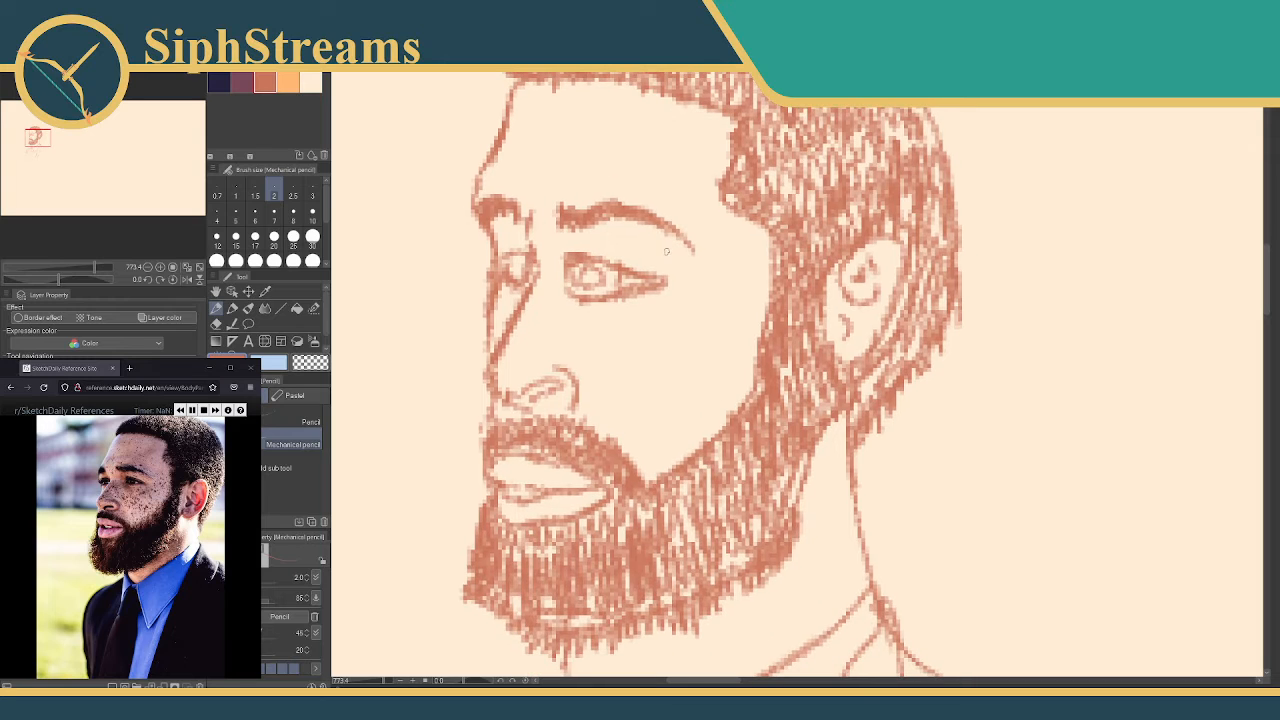
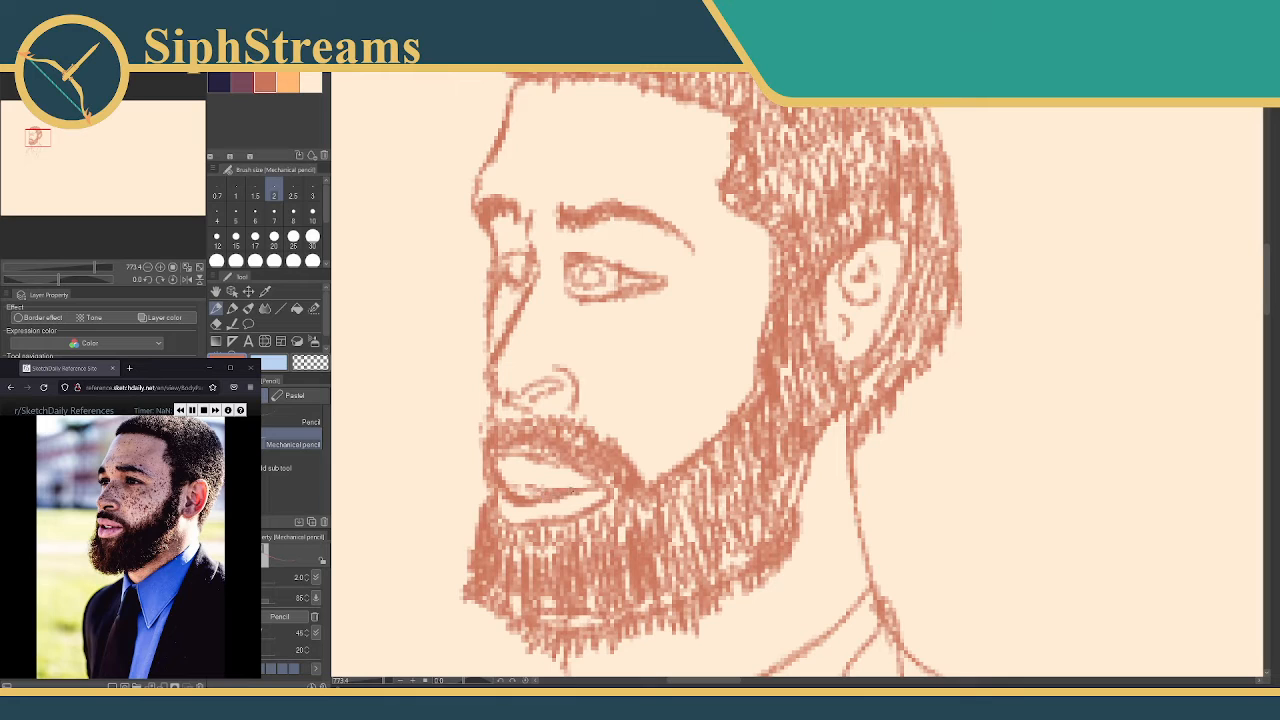
key(e)
mouse_move(519, 515)
mouse_down()
mouse_move(560, 522)
mouse_move(510, 540)
mouse_move(519, 520)
mouse_up()
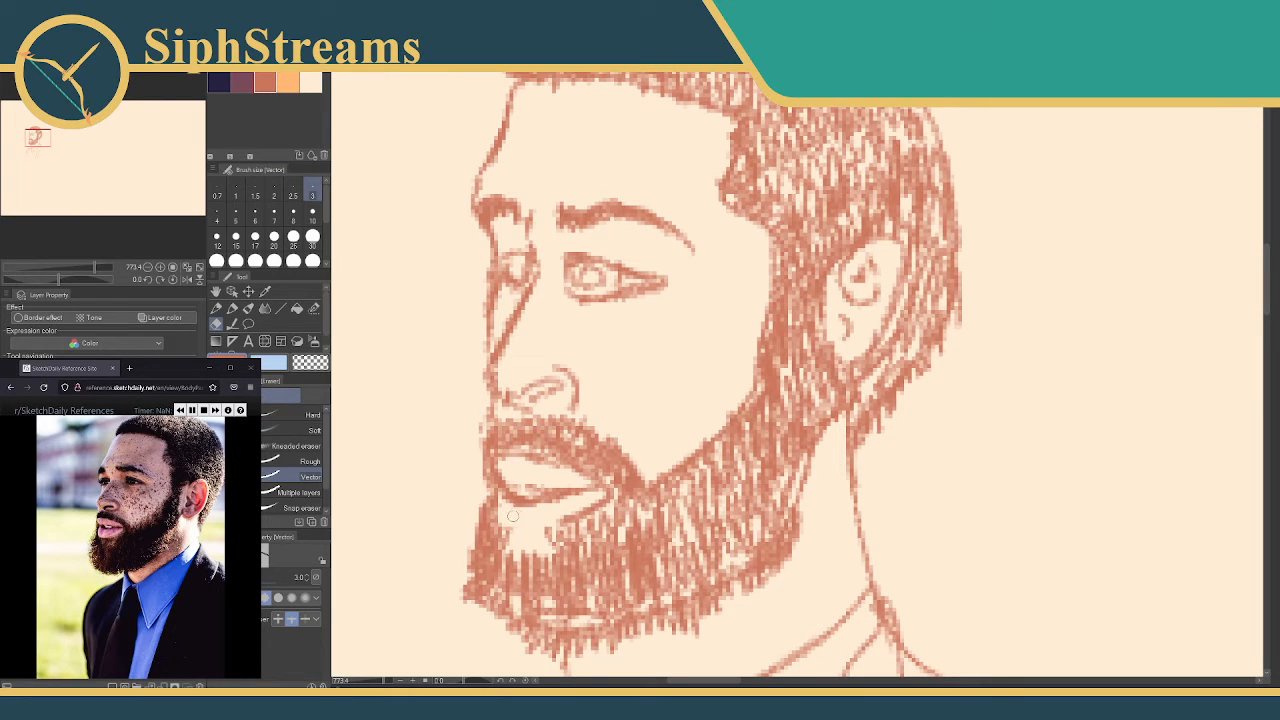
mouse_move(498, 496)
mouse_down()
mouse_move(505, 535)
mouse_move(500, 525)
mouse_move(566, 551)
mouse_up()
key(p)
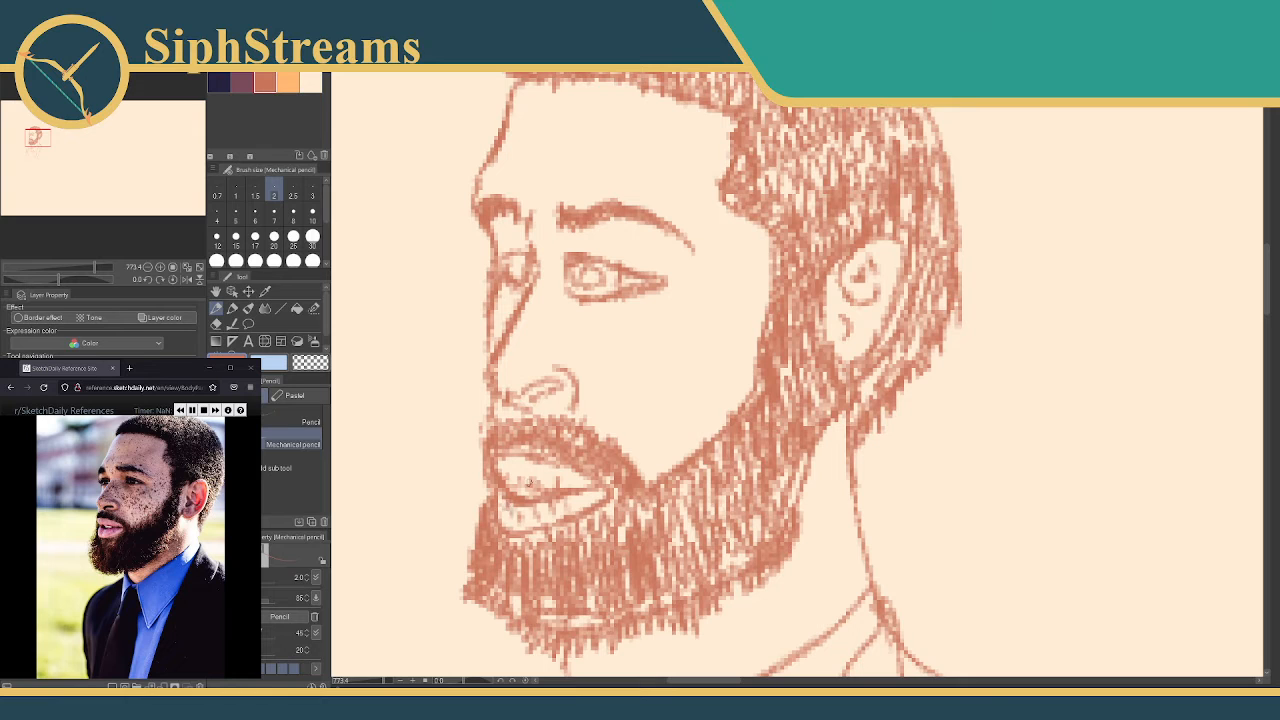
Add a second line just inside the near shirt collar's edges, following both sides of its point
scroll(533, 490, down, 3)
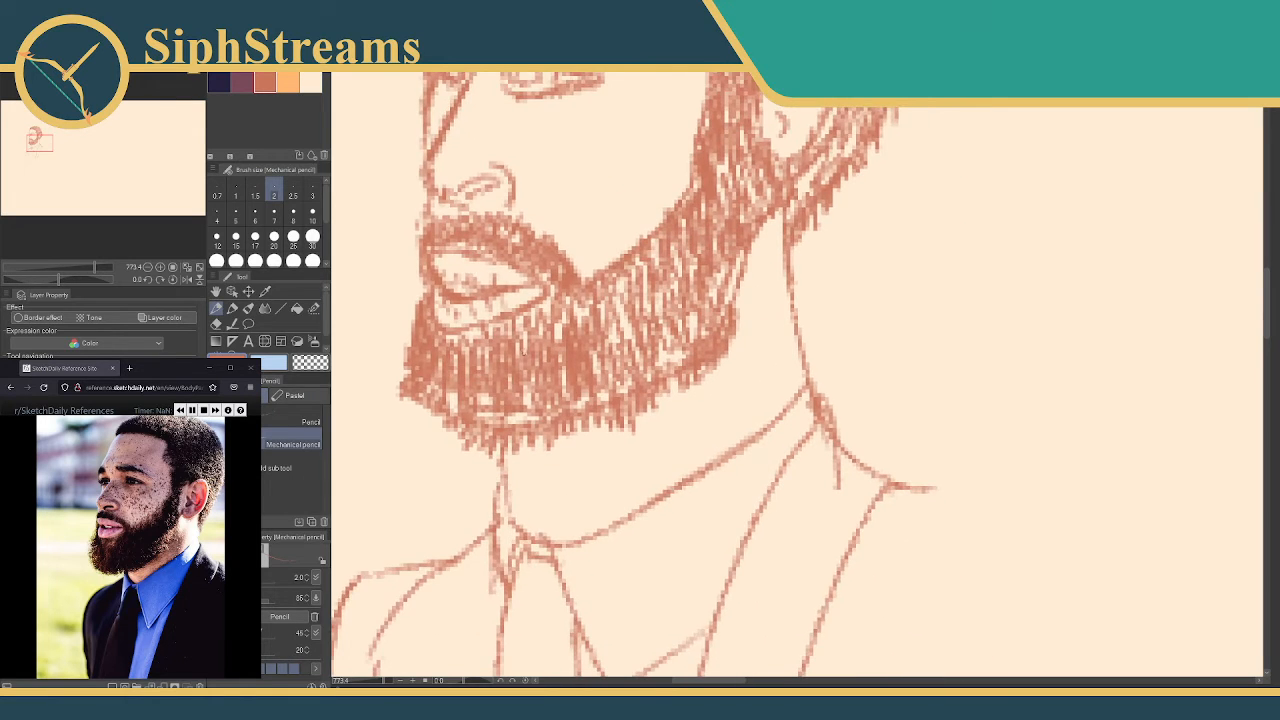
scroll(713, 267, down, 3)
scroll(713, 267, down, 3)
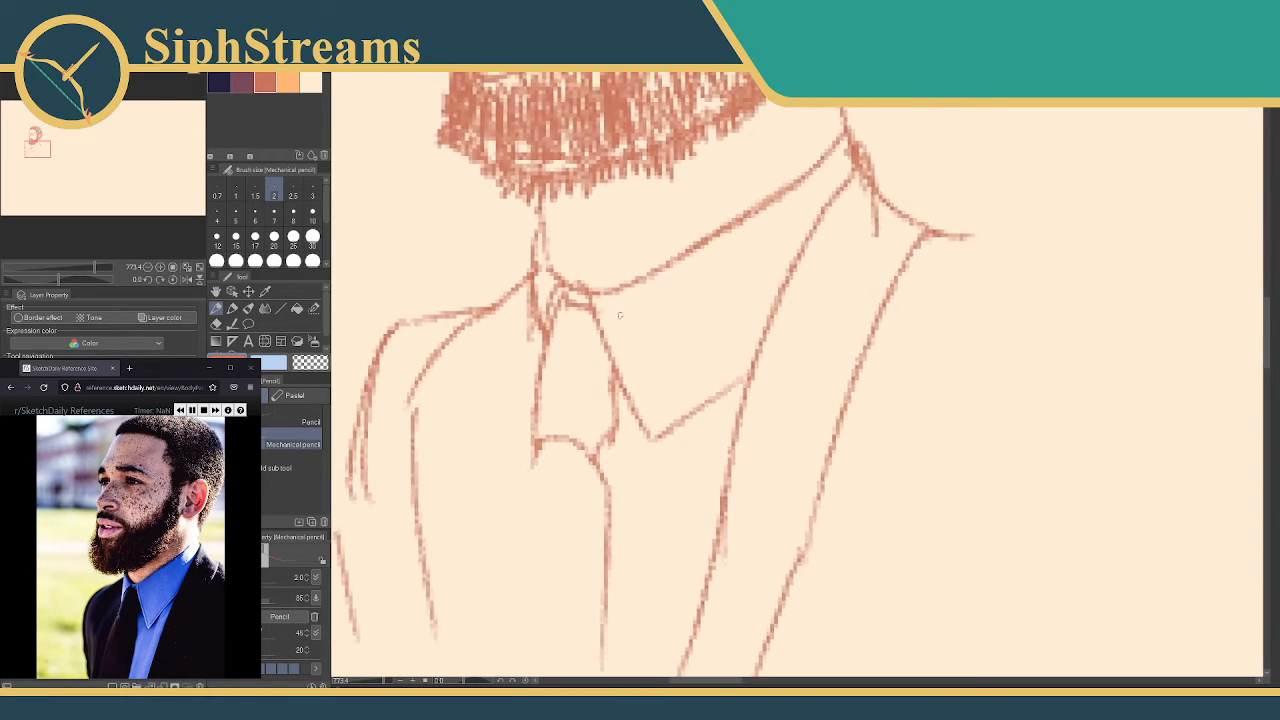
drag(684, 400, 722, 373)
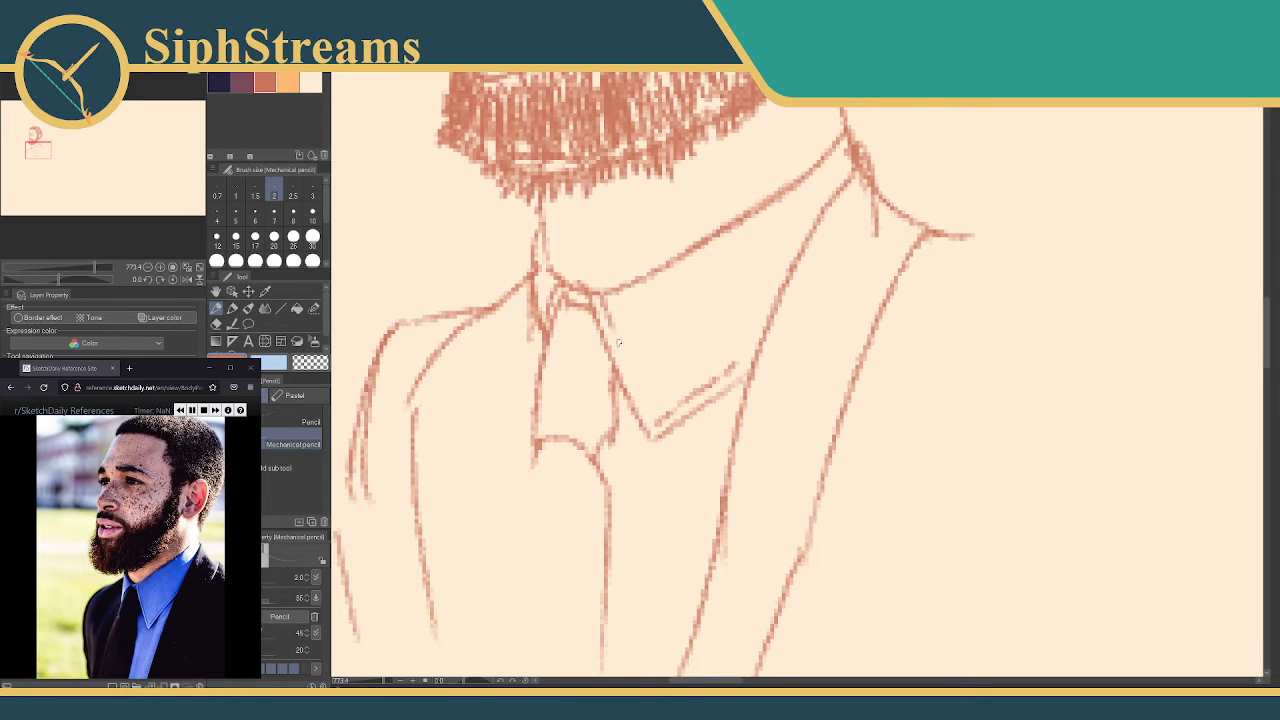
drag(635, 376, 653, 410)
Draw the tie's long far edge from beneath the knot down the chest
drag(613, 461, 601, 395)
drag(628, 340, 653, 338)
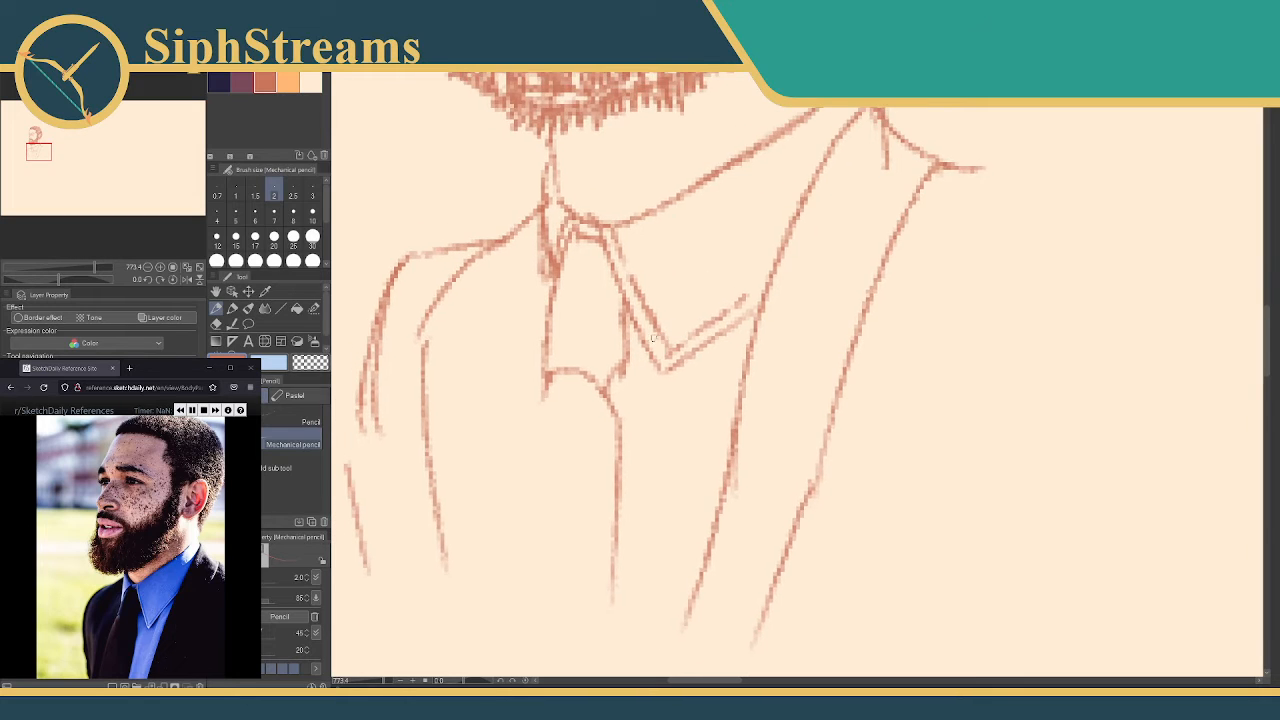
mouse_move(547, 356)
mouse_down()
mouse_move(560, 326)
mouse_move(567, 436)
mouse_up()
drag(576, 378, 552, 510)
drag(564, 414, 531, 663)
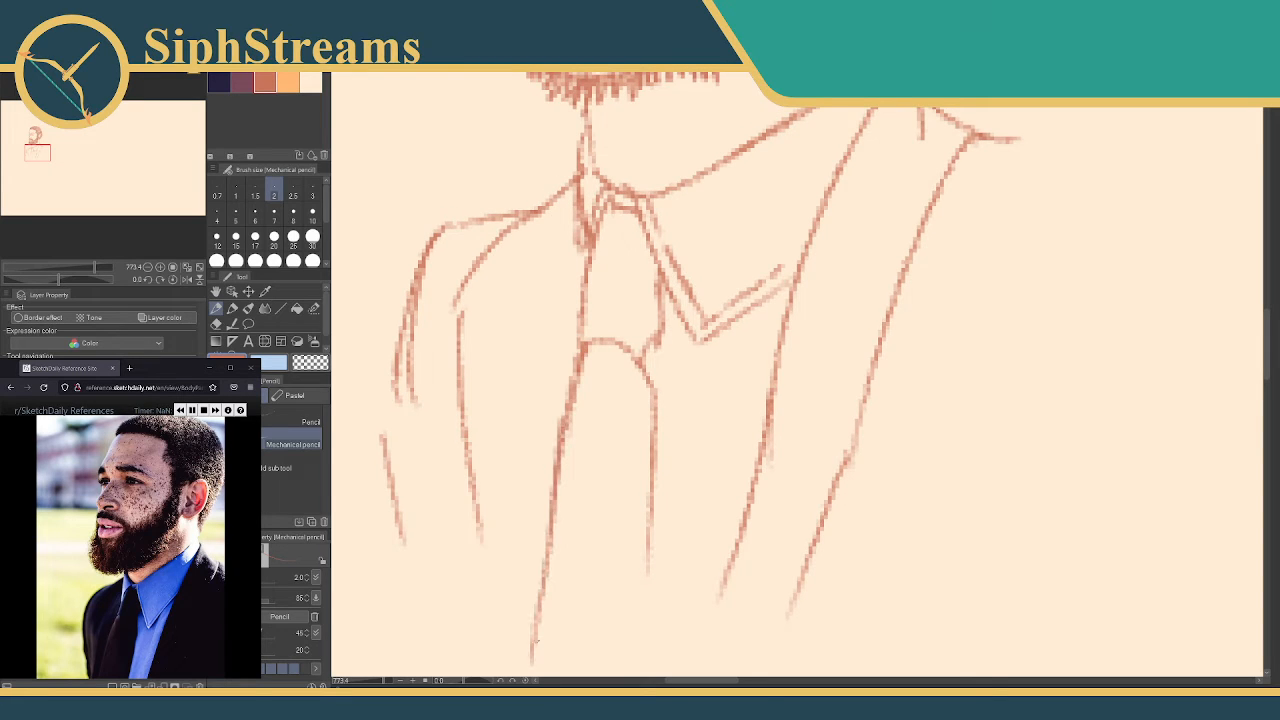
drag(569, 234, 516, 400)
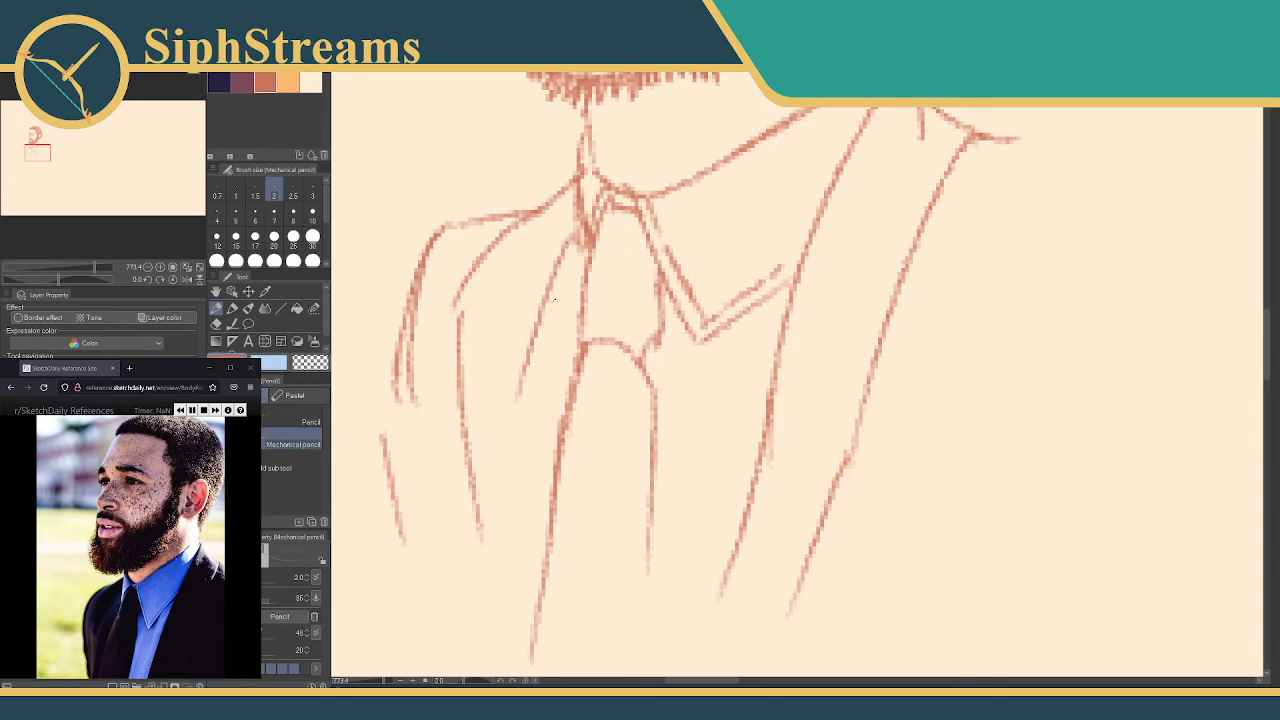
drag(552, 290, 508, 470)
drag(512, 410, 505, 556)
drag(499, 466, 513, 582)
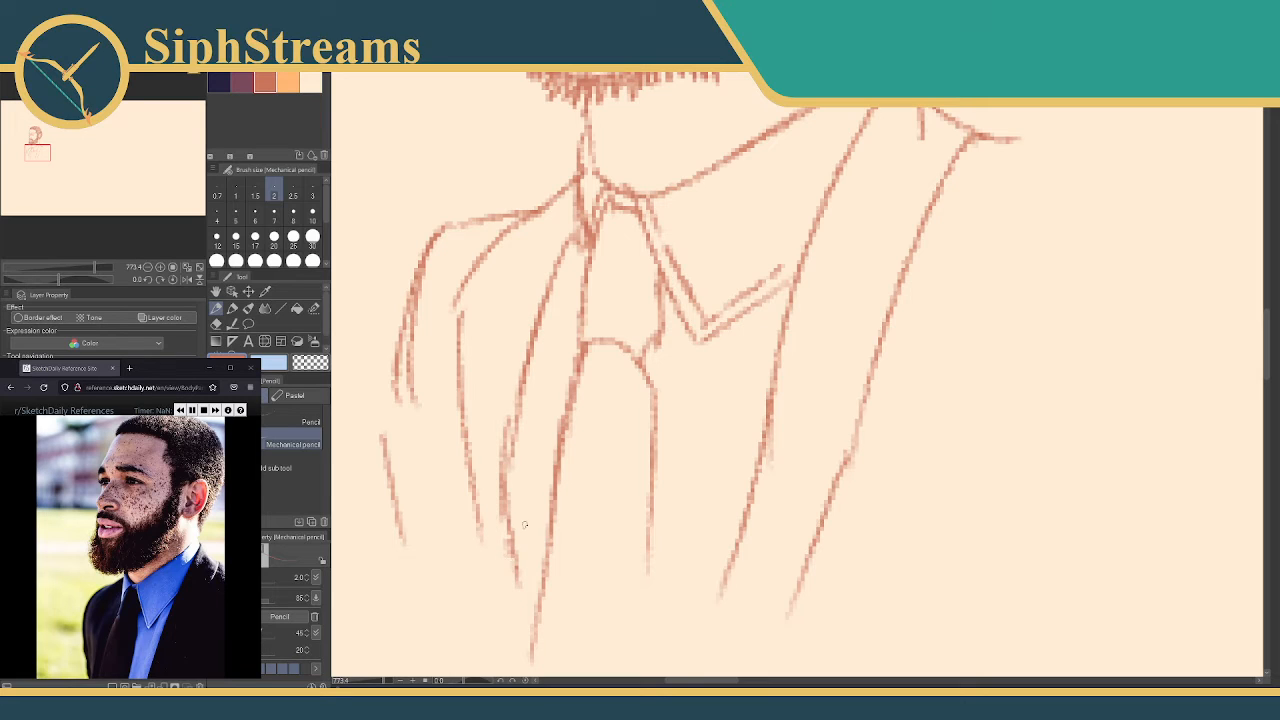
key(ctrl+z)
key(ctrl+z)
key(ctrl+z)
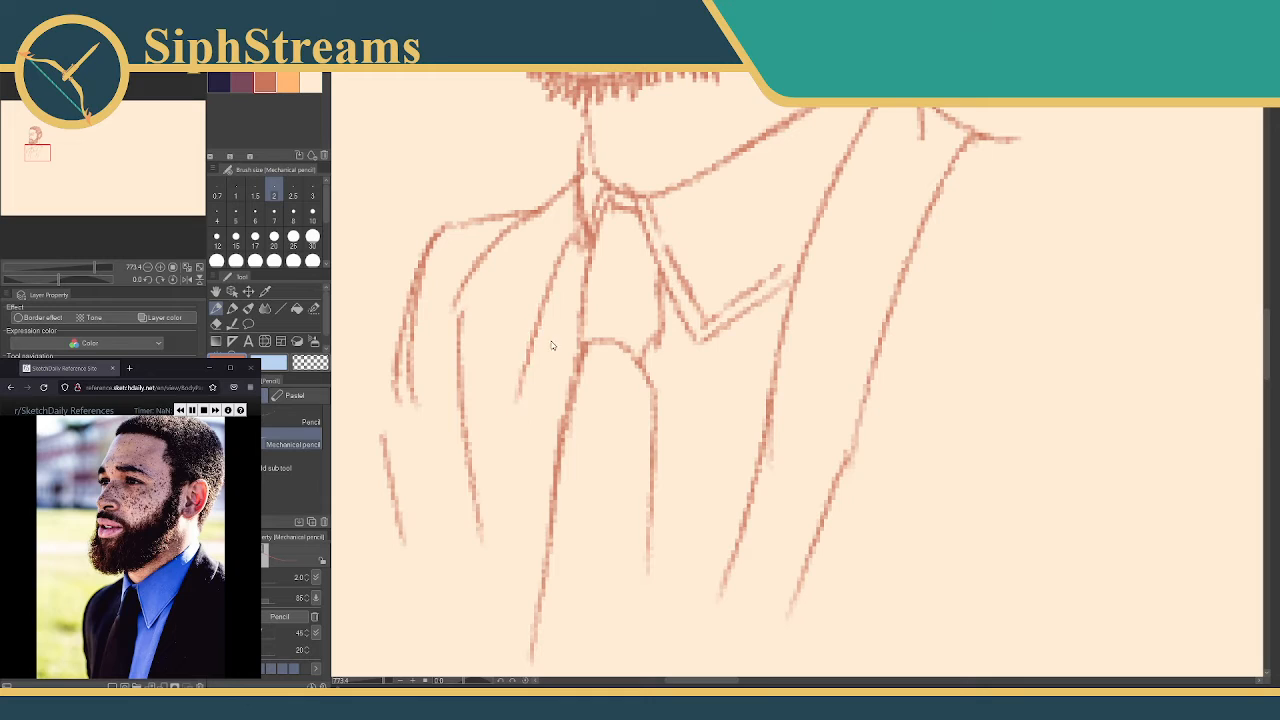
key(ctrl+z)
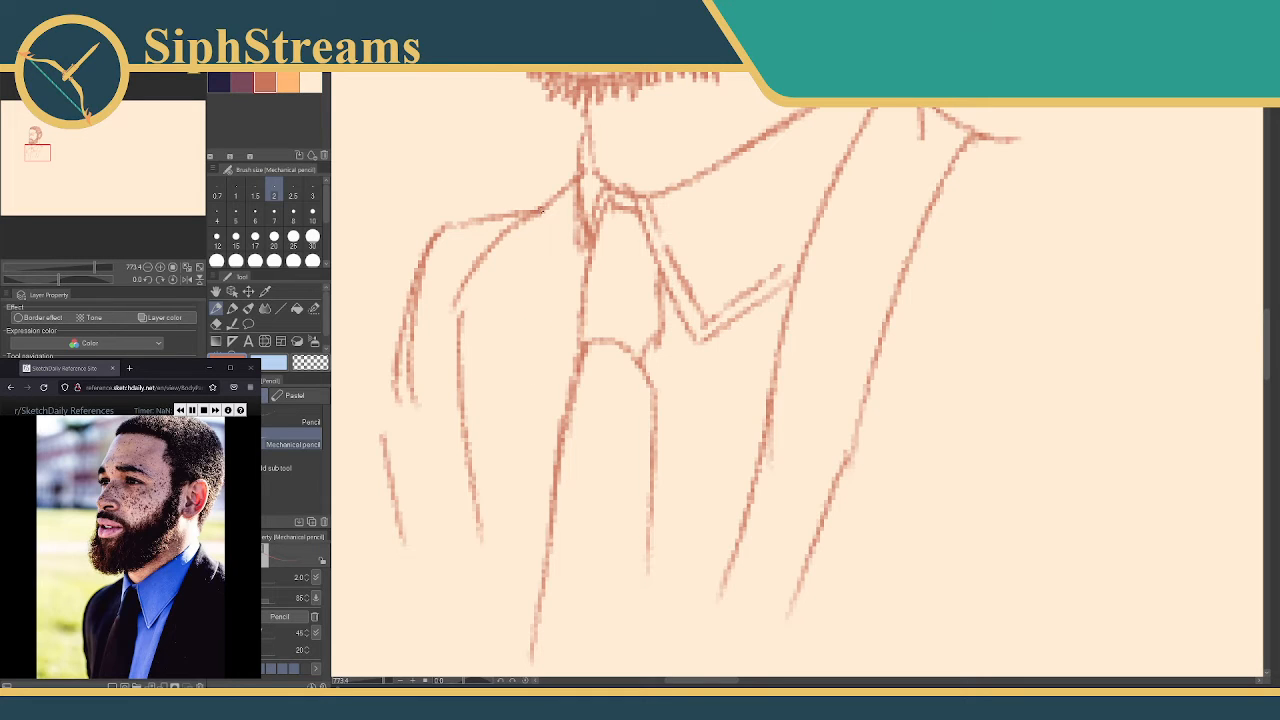
Remove the far lapel's old inner lines and redraw it as a short stroke near the collar and a long curve down the chest
drag(460, 283, 480, 372)
key(ctrl+z)
drag(488, 257, 545, 205)
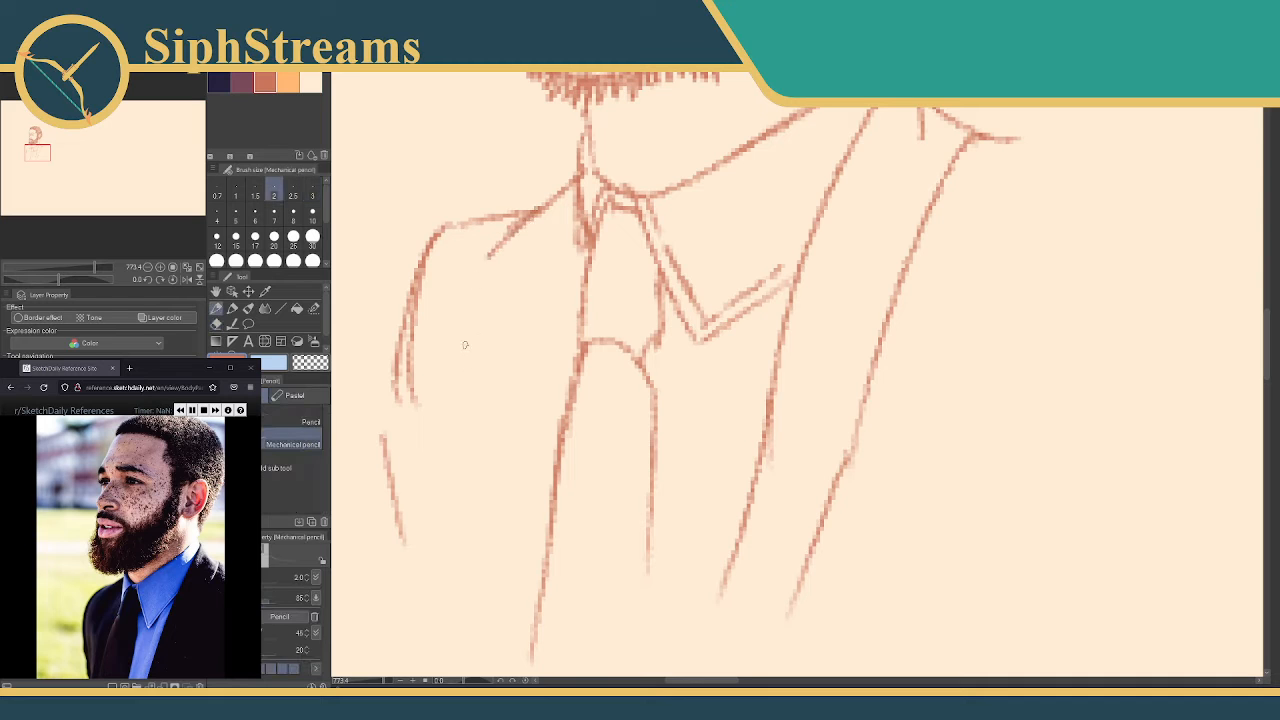
drag(464, 345, 449, 490)
drag(440, 465, 455, 575)
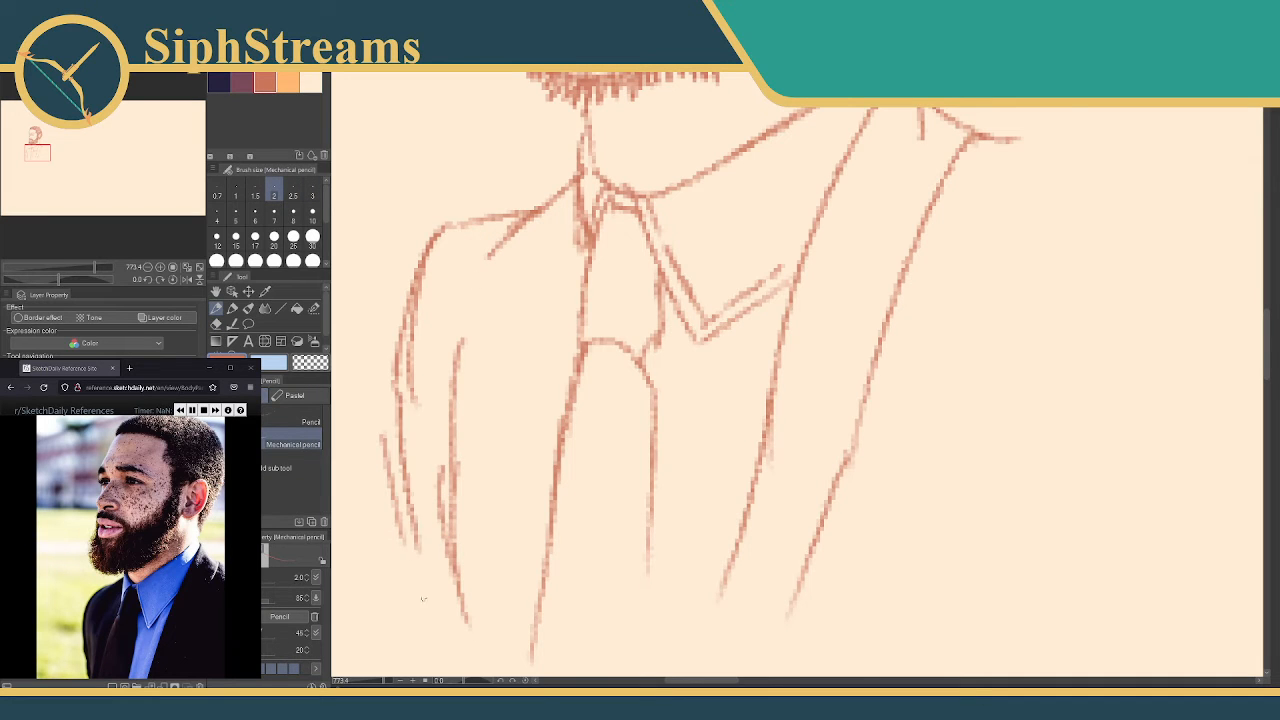
Fill both irises with the terracotta pencil, add small cream highlights to them, and return to the terracotta colour
scroll(409, 484, up, 5)
scroll(504, 425, up, 1)
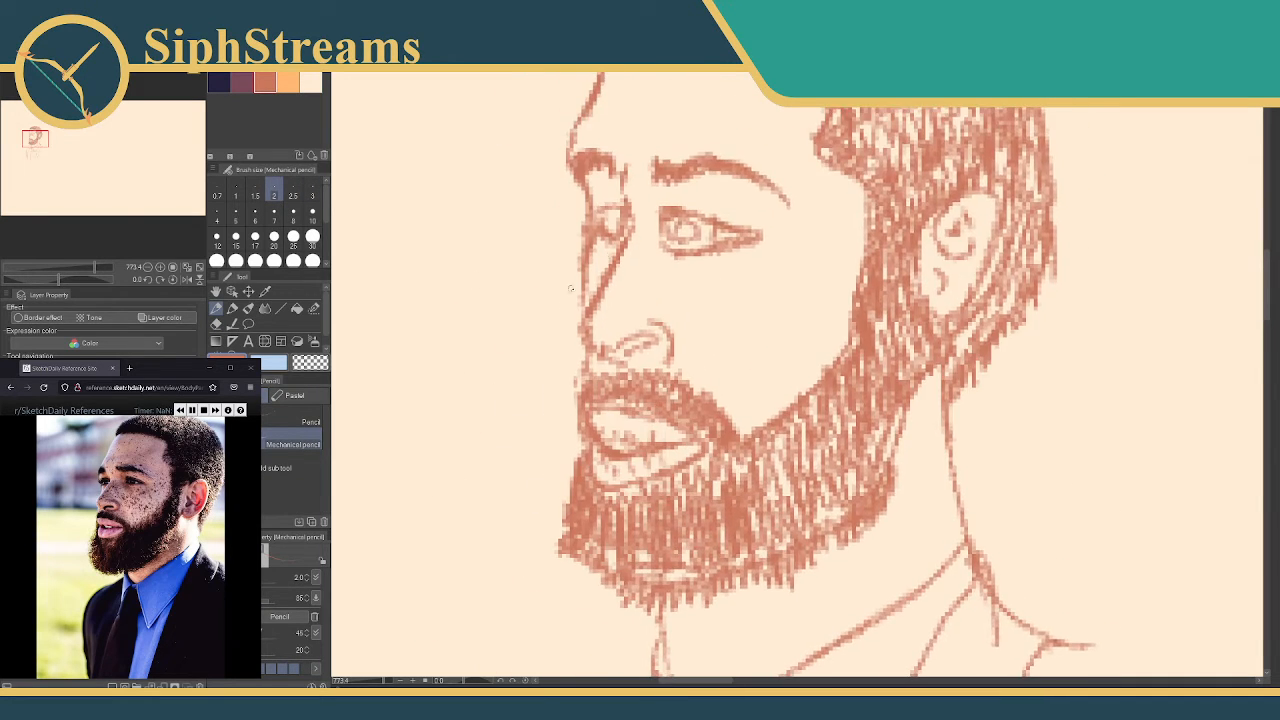
drag(680, 227, 710, 236)
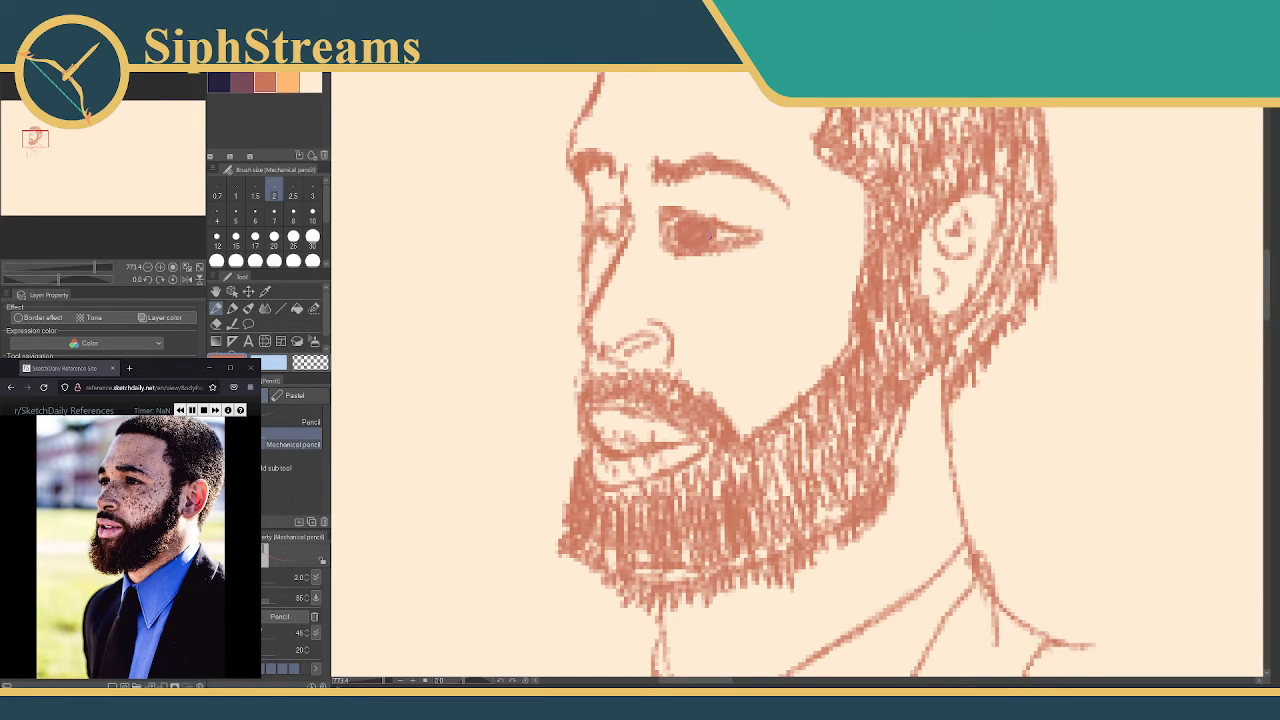
drag(618, 213, 597, 226)
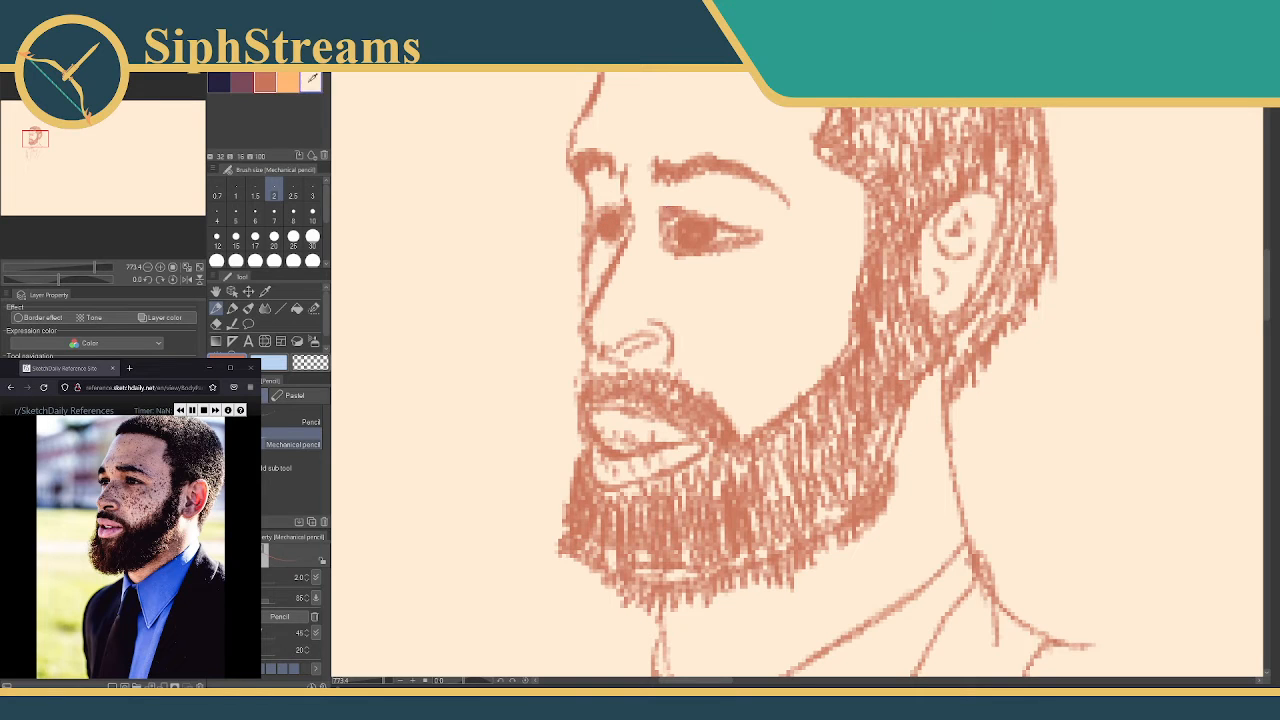
alt+click(653, 279)
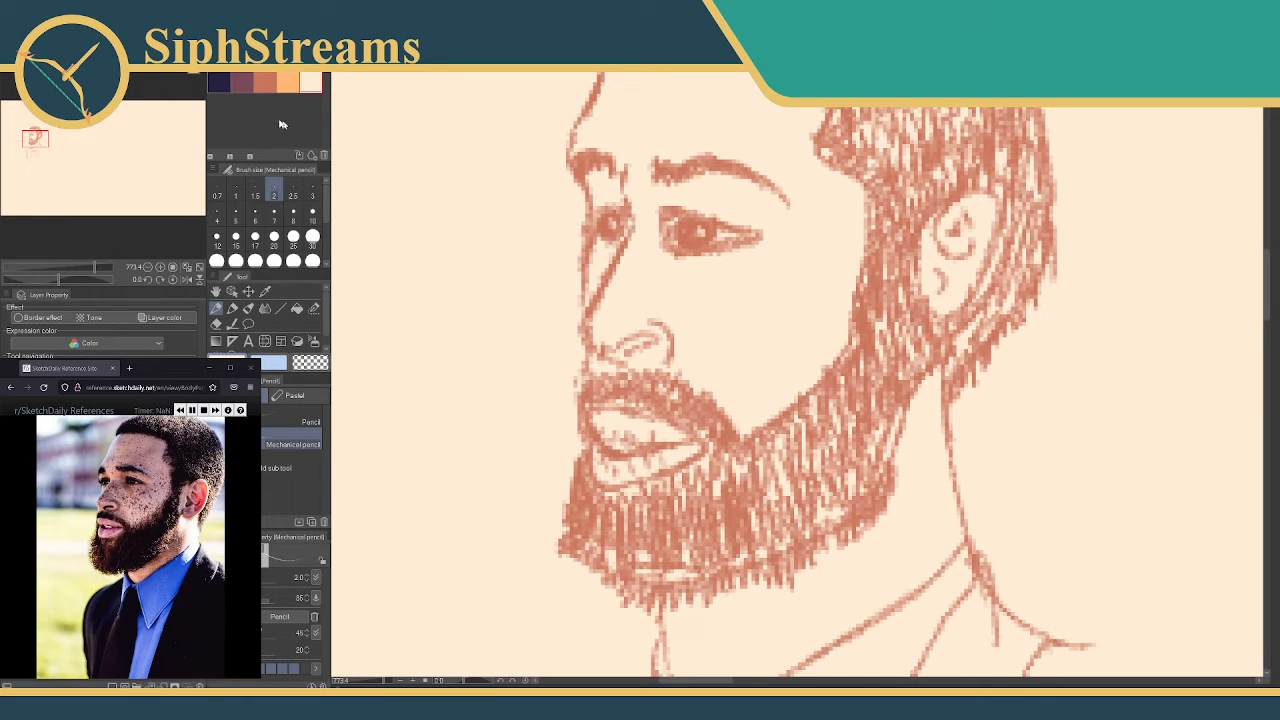
click(272, 81)
Shade the hairline in dark navy with short strokes, from the front tuft across the forehead and temple to the ear
mouse_move(562, 173)
mouse_down()
mouse_move(548, 181)
mouse_move(562, 272)
mouse_move(562, 247)
mouse_move(537, 218)
mouse_up()
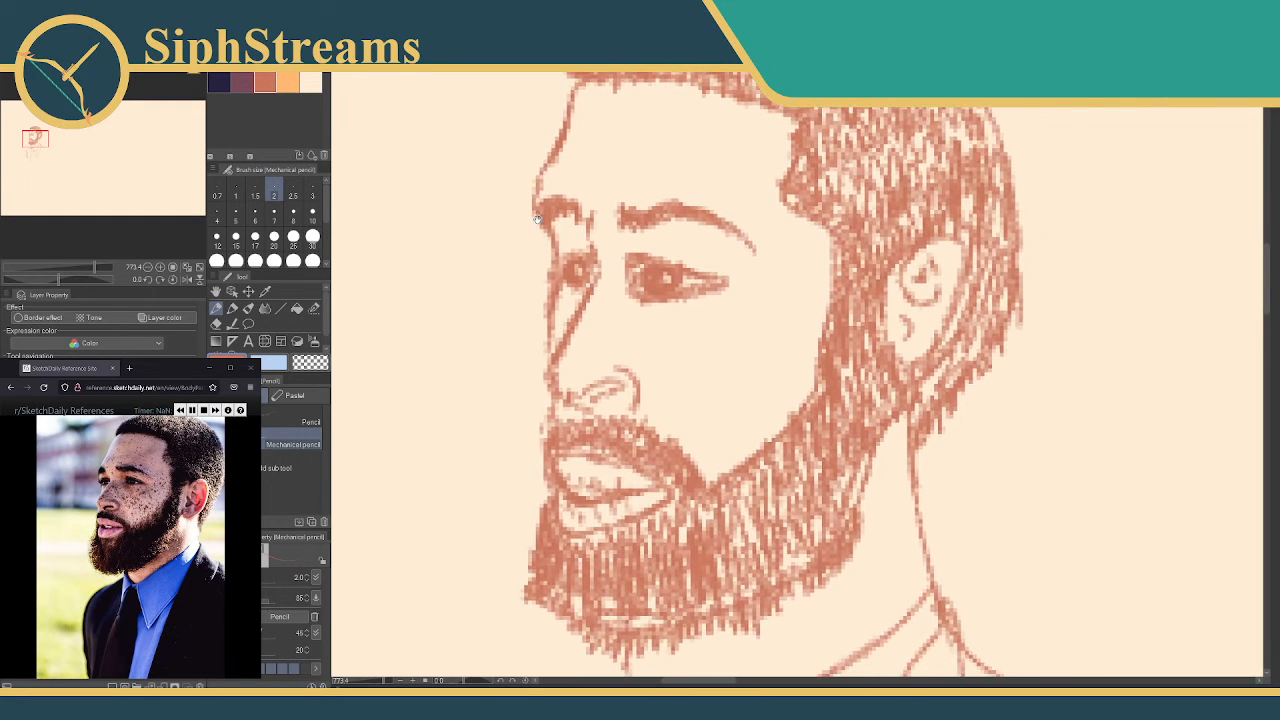
drag(753, 363, 716, 249)
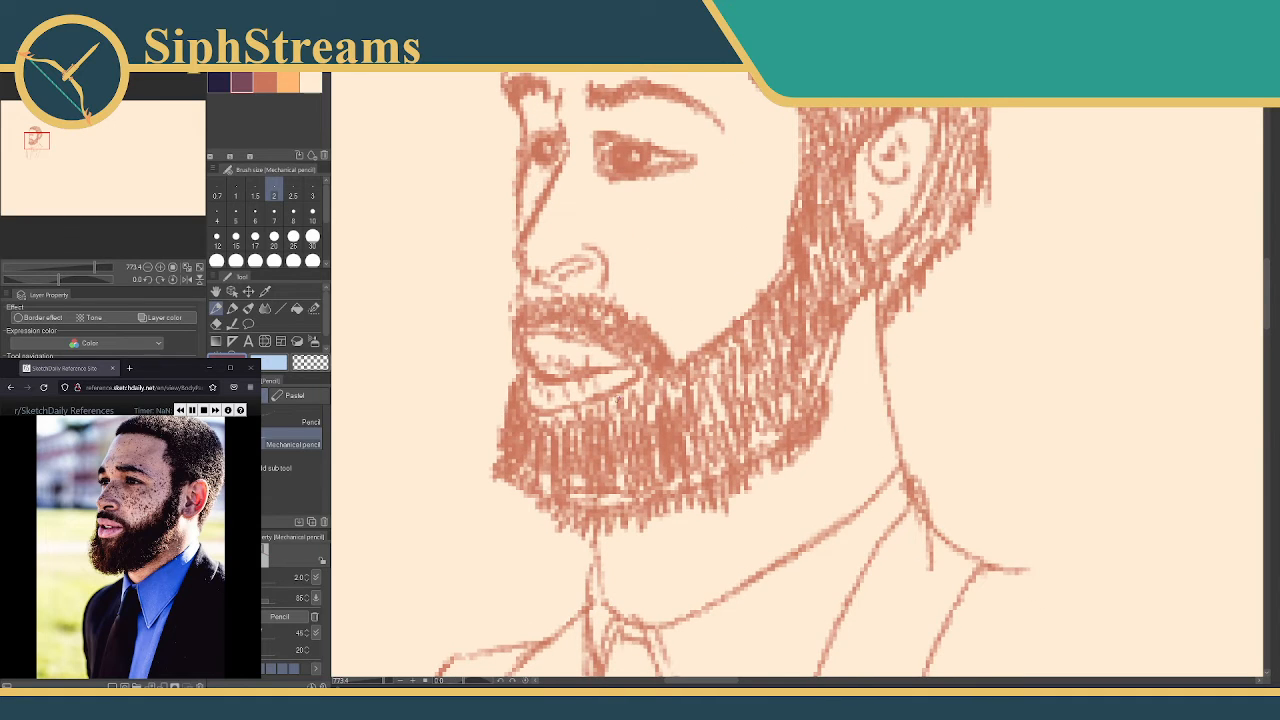
mouse_move(553, 257)
mouse_down()
mouse_move(593, 418)
mouse_move(606, 319)
mouse_up()
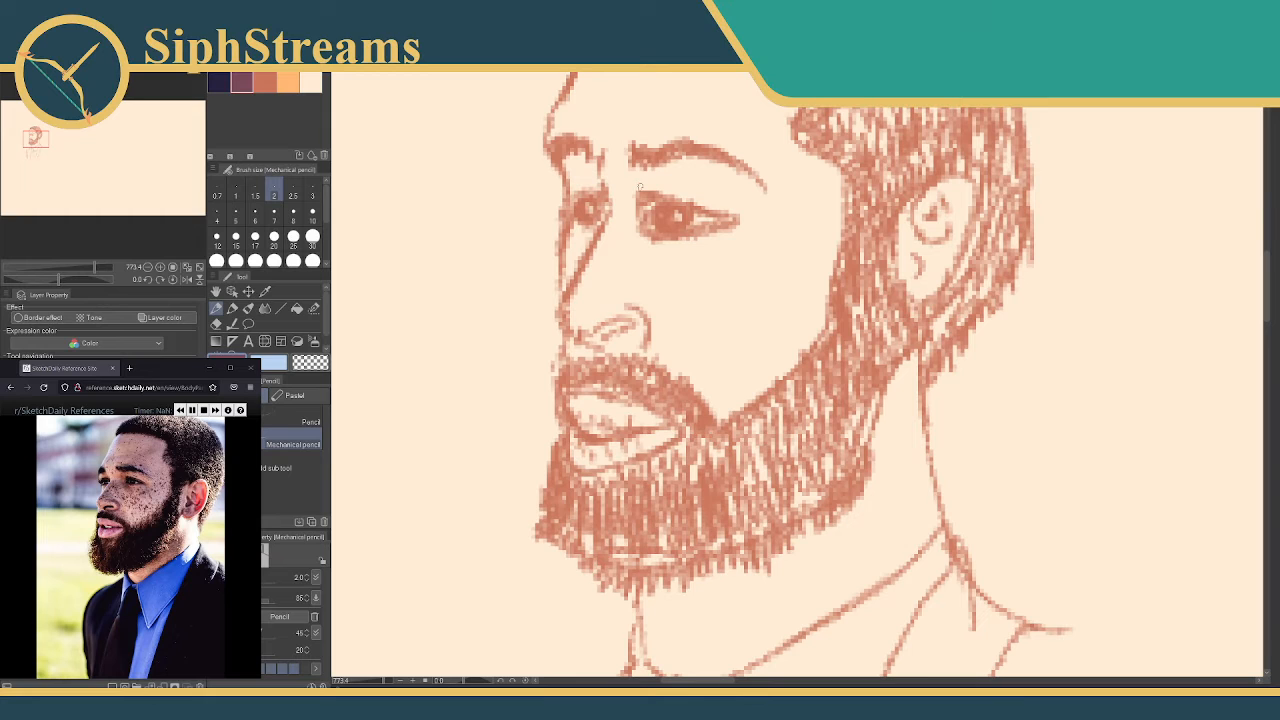
drag(639, 186, 579, 251)
drag(645, 207, 607, 425)
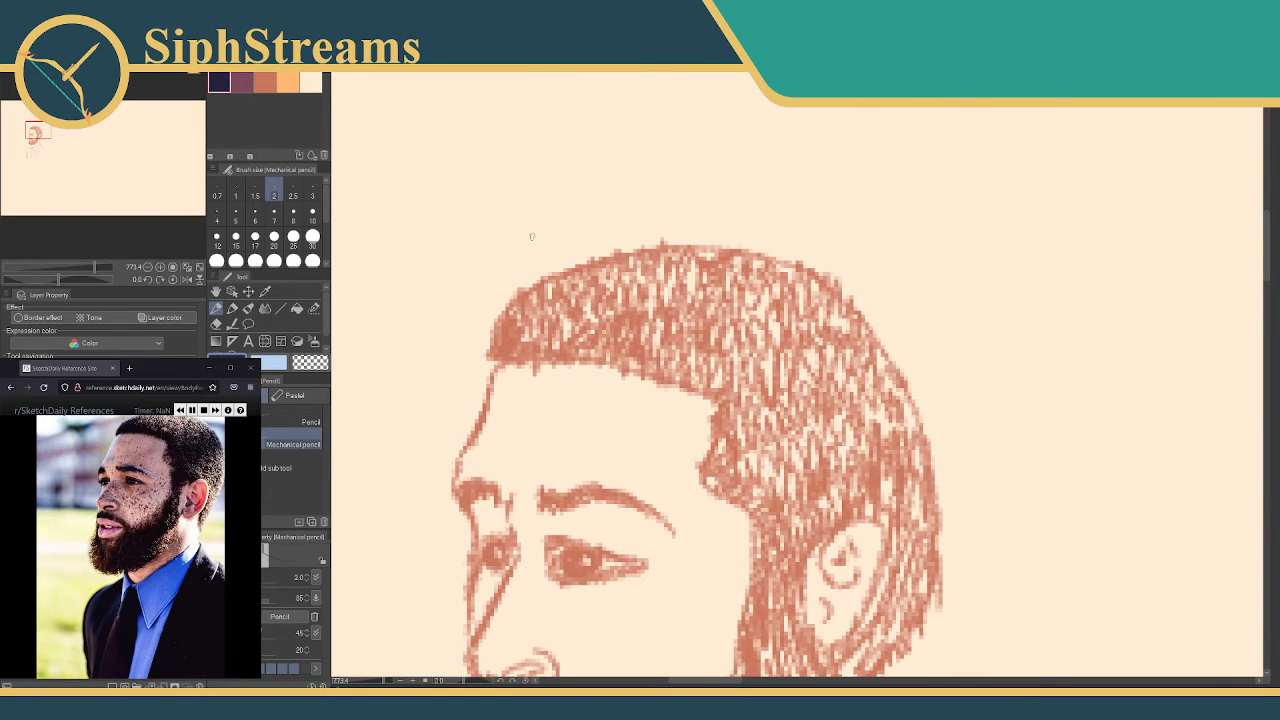
mouse_move(496, 330)
mouse_down()
mouse_move(516, 354)
mouse_move(540, 329)
mouse_move(554, 351)
mouse_move(612, 368)
mouse_up()
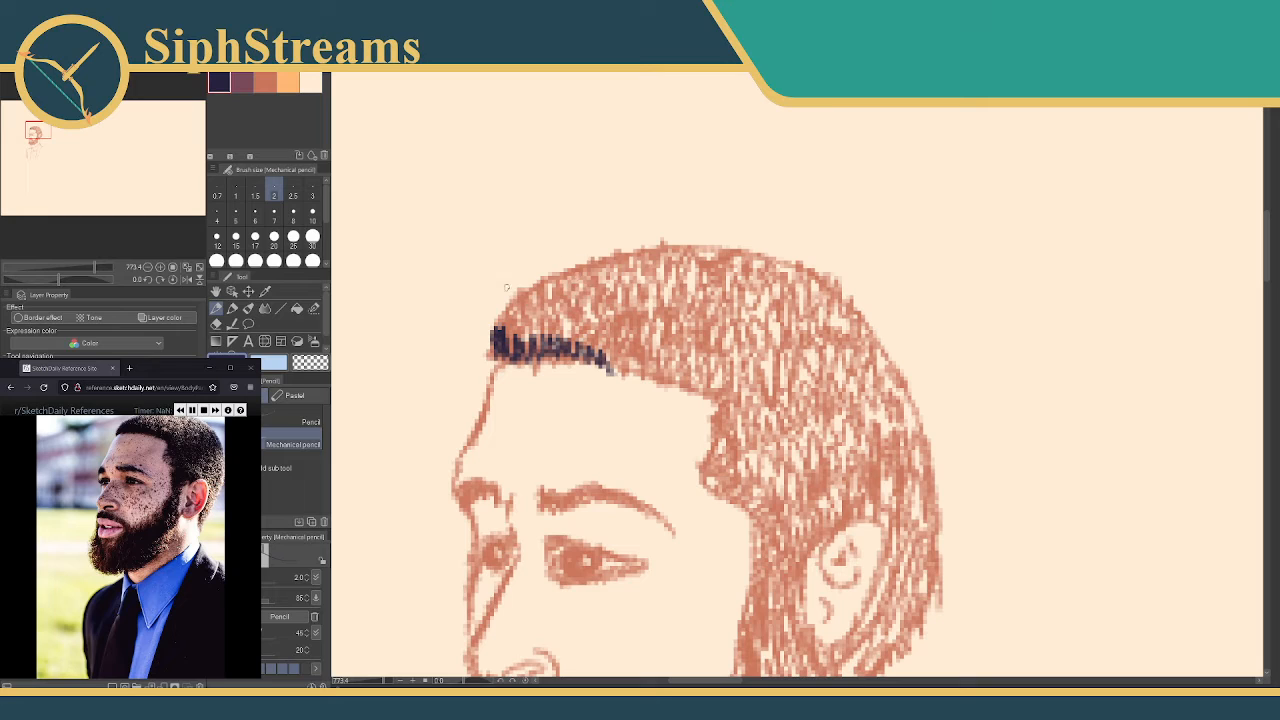
mouse_move(498, 336)
mouse_down()
mouse_move(514, 290)
mouse_move(538, 302)
mouse_move(504, 330)
mouse_move(518, 341)
mouse_move(550, 318)
mouse_move(614, 368)
mouse_move(698, 378)
mouse_move(719, 408)
mouse_up()
mouse_move(718, 439)
mouse_down()
mouse_move(660, 318)
mouse_move(648, 372)
mouse_move(694, 382)
mouse_move(683, 306)
mouse_move(708, 346)
mouse_move(750, 366)
mouse_up()
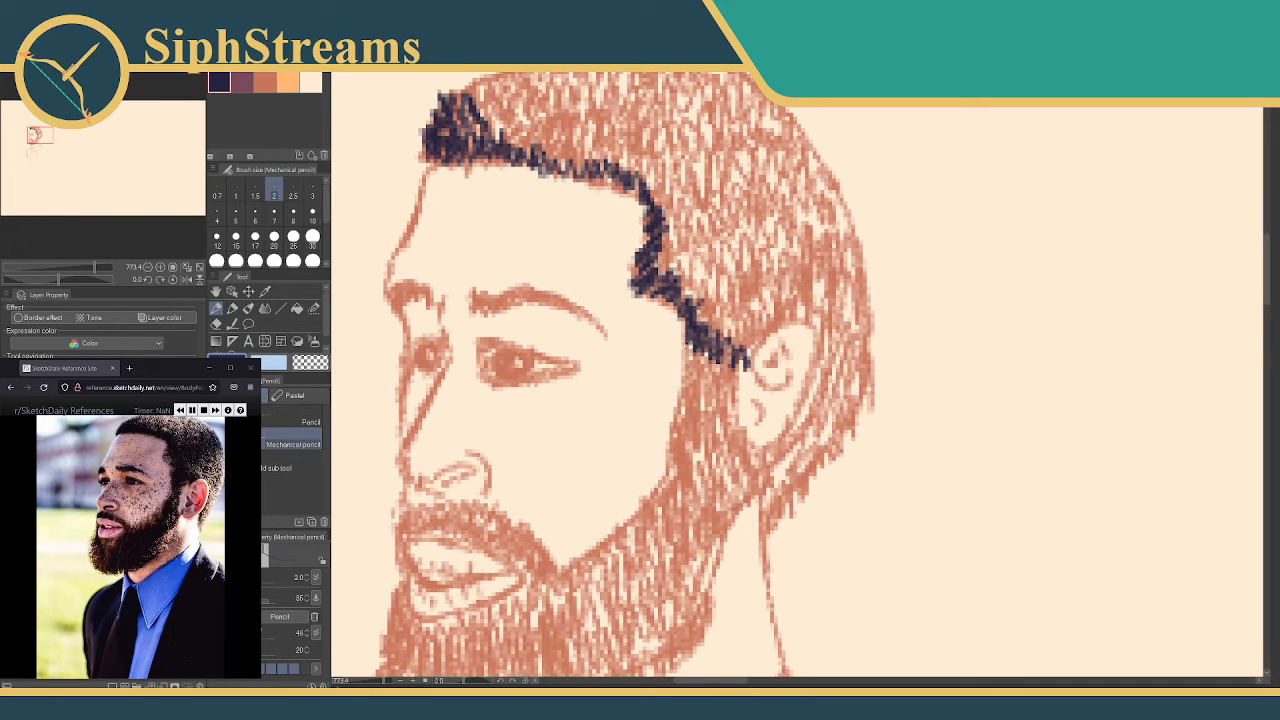
Shade the side hair in dark navy, from the sideburn past the temple to the upper back of the head
drag(686, 342, 714, 396)
mouse_move(712, 205)
mouse_down()
mouse_move(664, 325)
mouse_move(677, 300)
mouse_move(712, 298)
mouse_move(760, 238)
mouse_up()
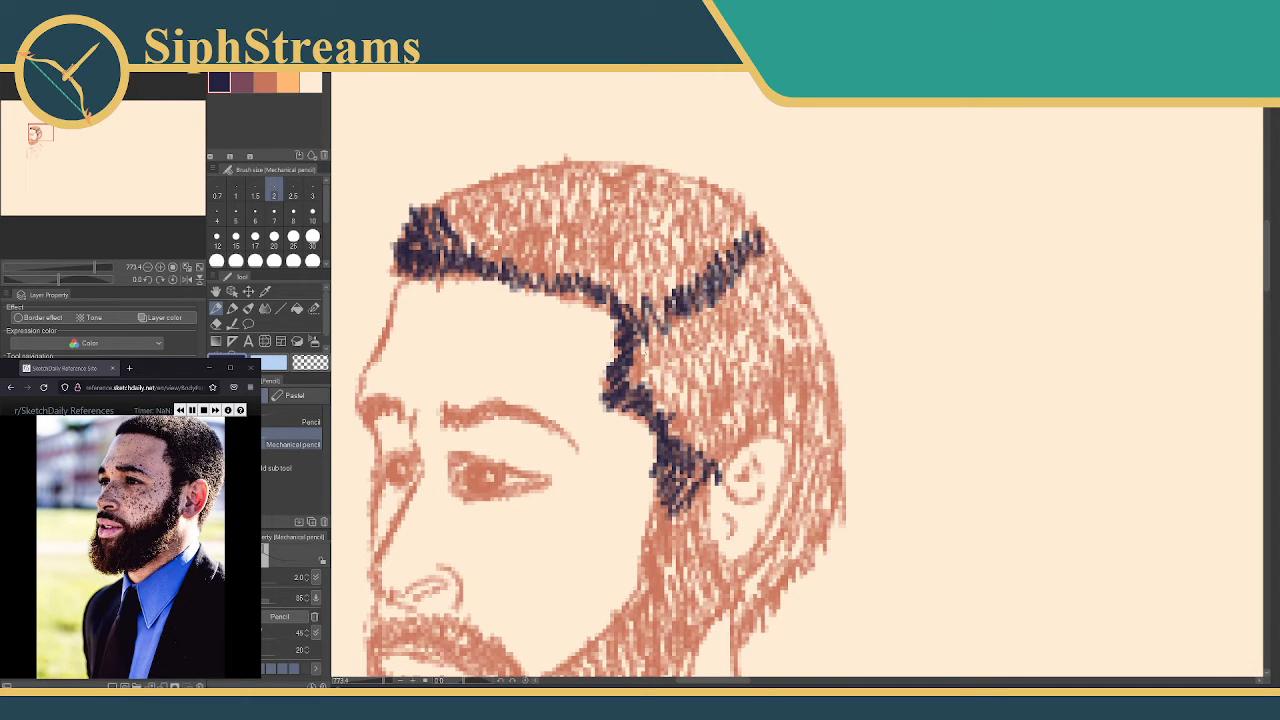
mouse_move(636, 372)
mouse_down()
mouse_move(643, 330)
mouse_move(676, 355)
mouse_move(699, 296)
mouse_move(686, 310)
mouse_move(731, 287)
mouse_move(746, 300)
mouse_move(776, 262)
mouse_up()
mouse_move(684, 354)
mouse_down()
mouse_move(698, 304)
mouse_move(689, 372)
mouse_move(657, 368)
mouse_move(671, 433)
mouse_move(739, 336)
mouse_move(806, 282)
mouse_up()
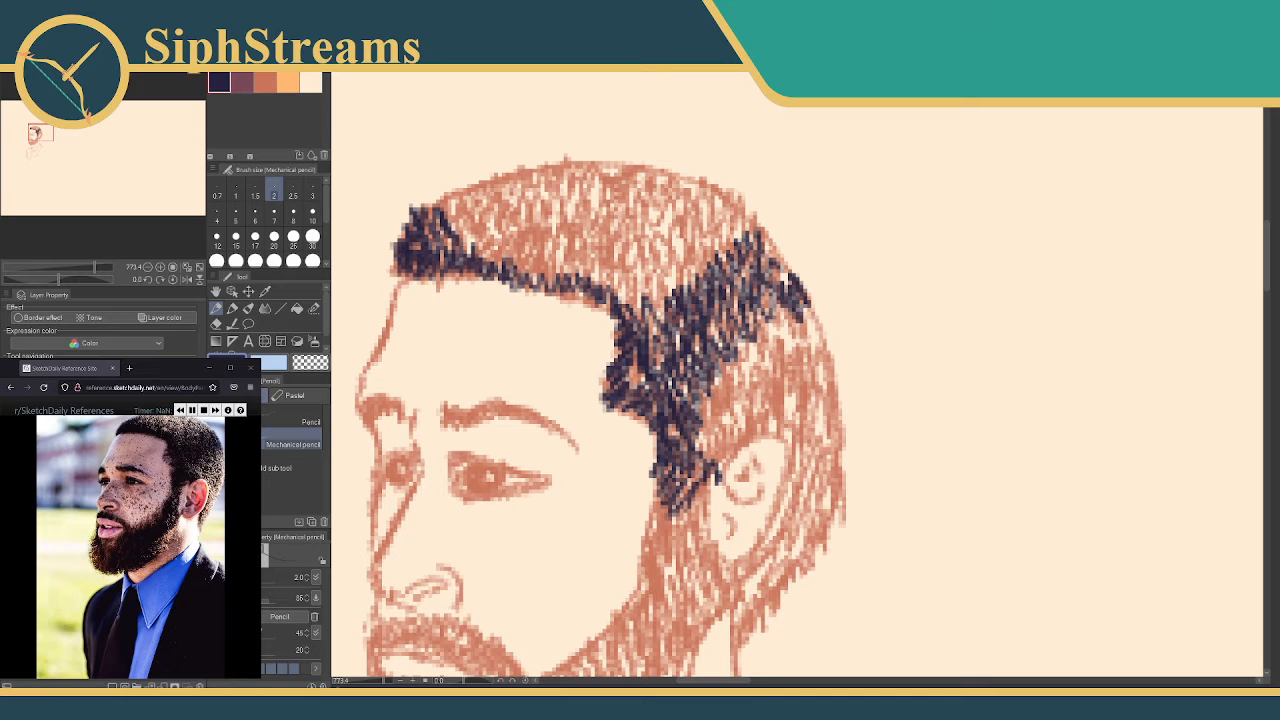
drag(731, 251, 737, 268)
mouse_move(742, 222)
mouse_down()
mouse_move(744, 252)
mouse_move(760, 258)
mouse_up()
drag(770, 242, 780, 270)
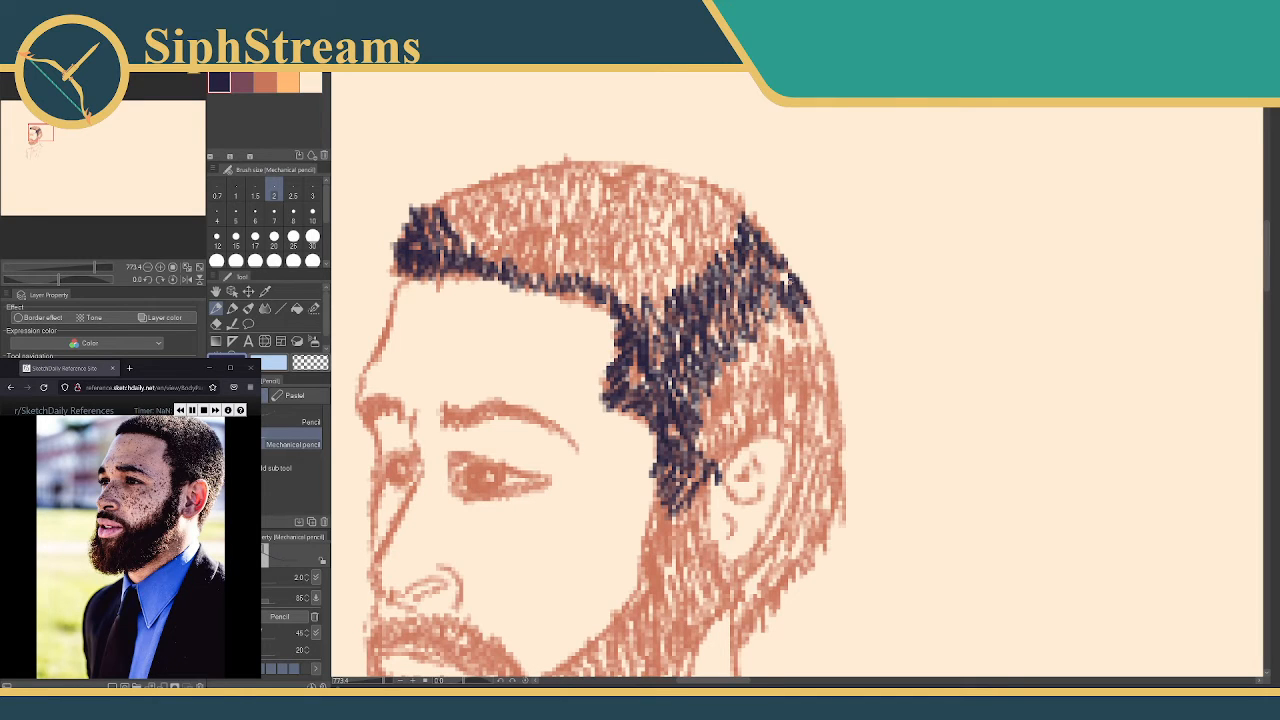
Darken the inner parts of both eyebrows with dark navy strokes
mouse_move(543, 319)
mouse_down()
mouse_move(553, 213)
mouse_move(575, 241)
mouse_up()
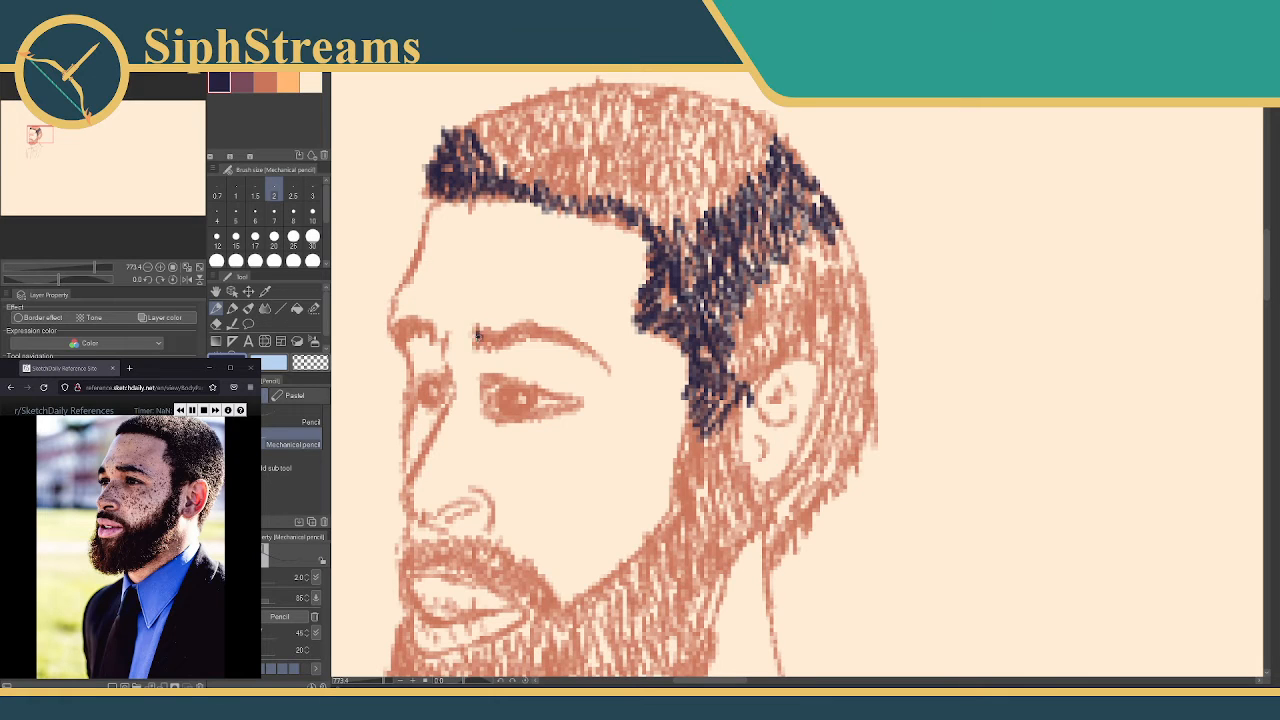
drag(501, 343, 543, 334)
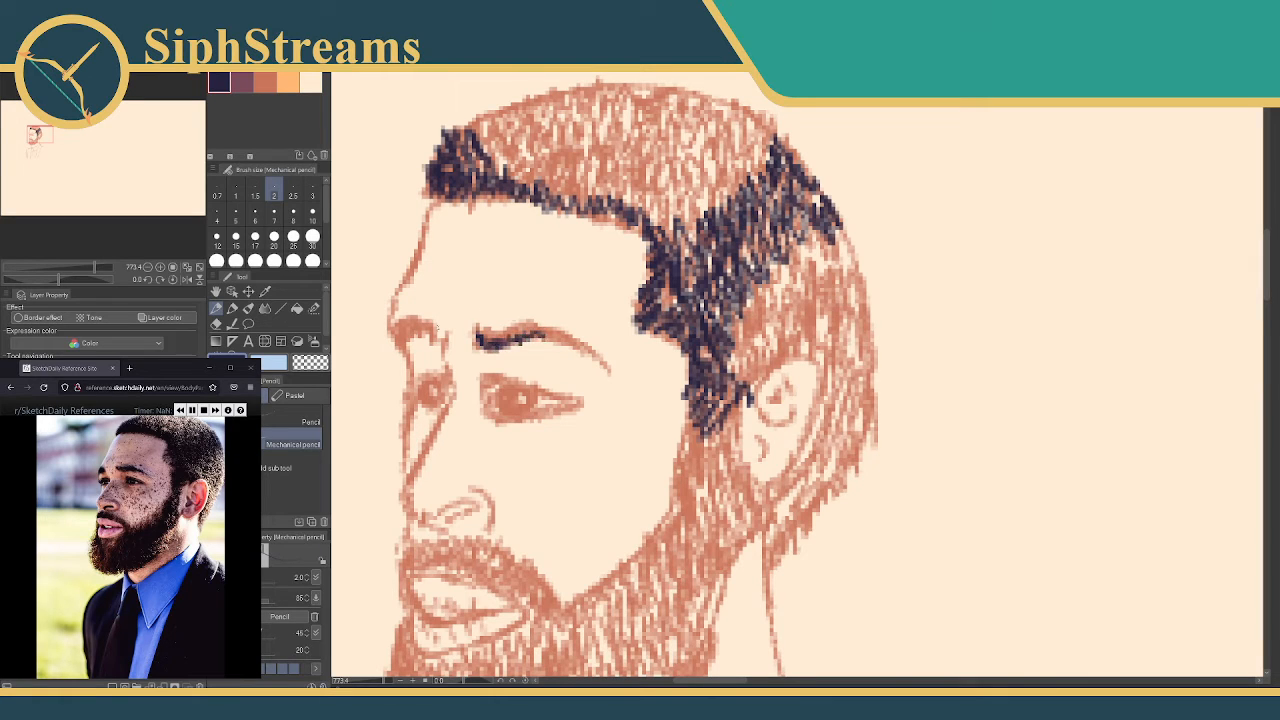
drag(402, 340, 433, 332)
Darken the near eye's inner lid and iris and the far eye's iris with dark navy strokes
drag(508, 320, 530, 270)
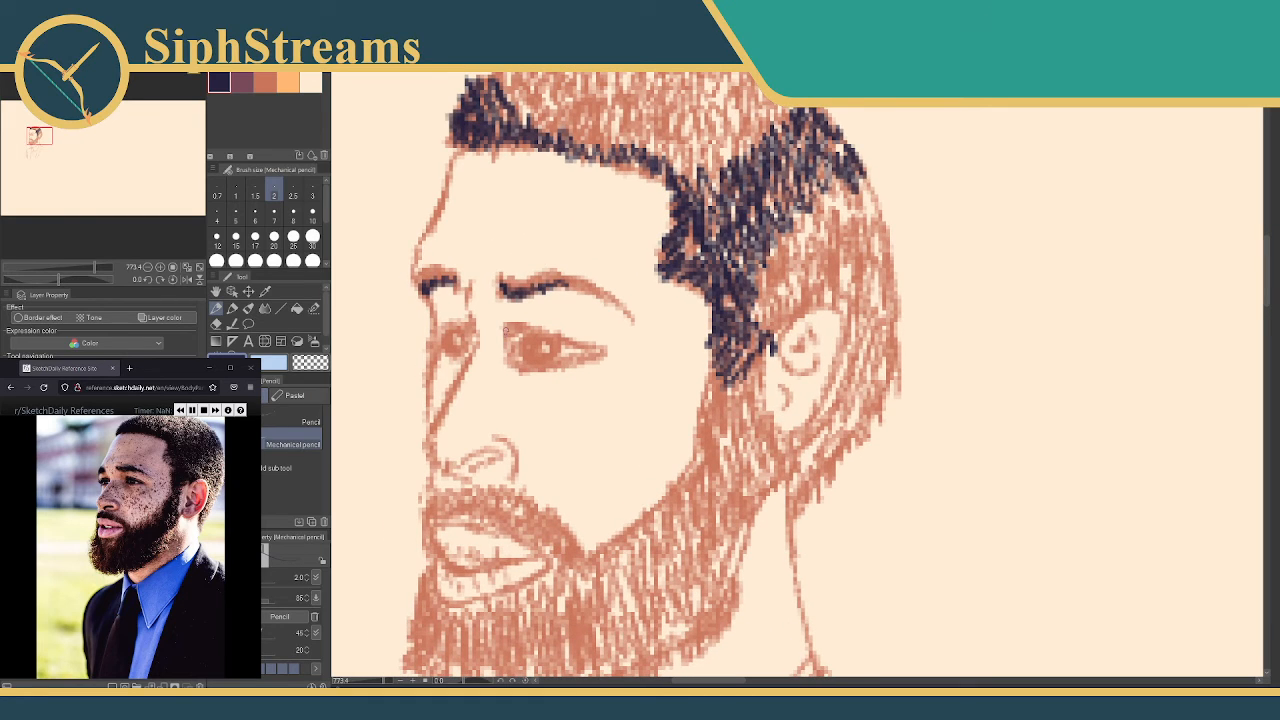
drag(513, 333, 540, 333)
drag(523, 346, 552, 360)
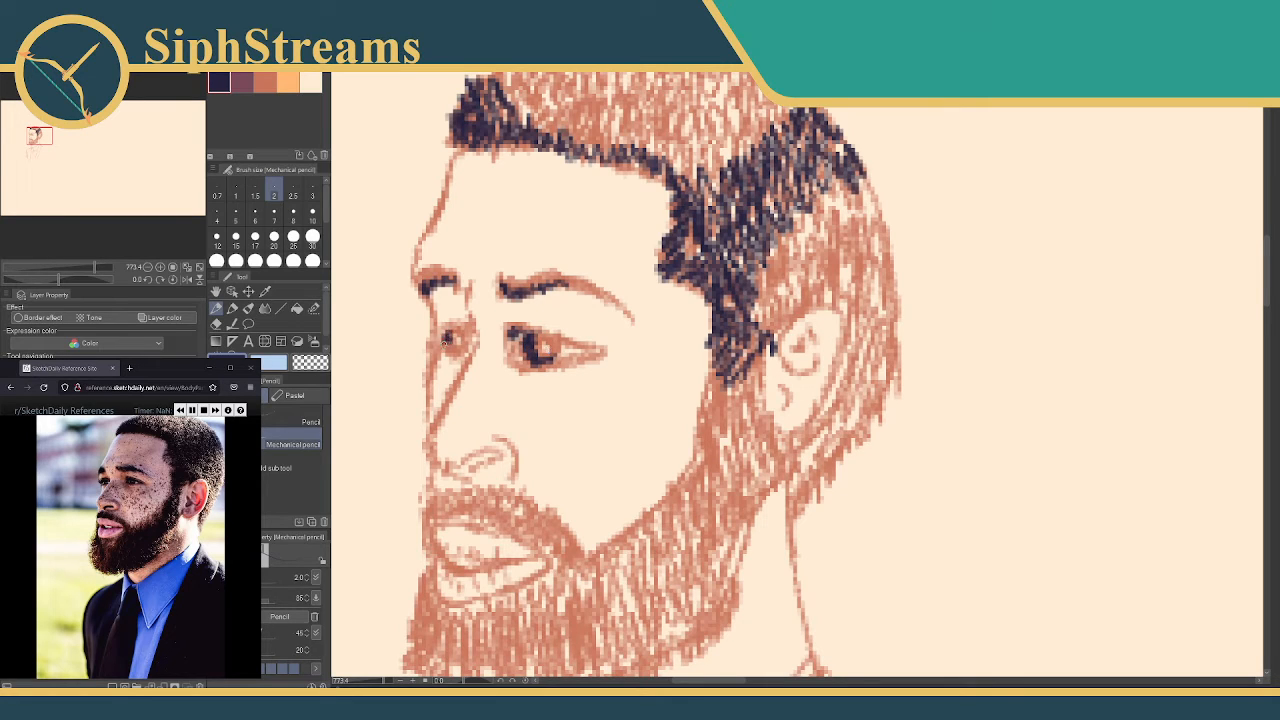
drag(452, 354, 458, 367)
Block in purple shadow lines along the side of the nose, under the near eye and diagonally across the forehead above the brow
scroll(482, 343, down, 2)
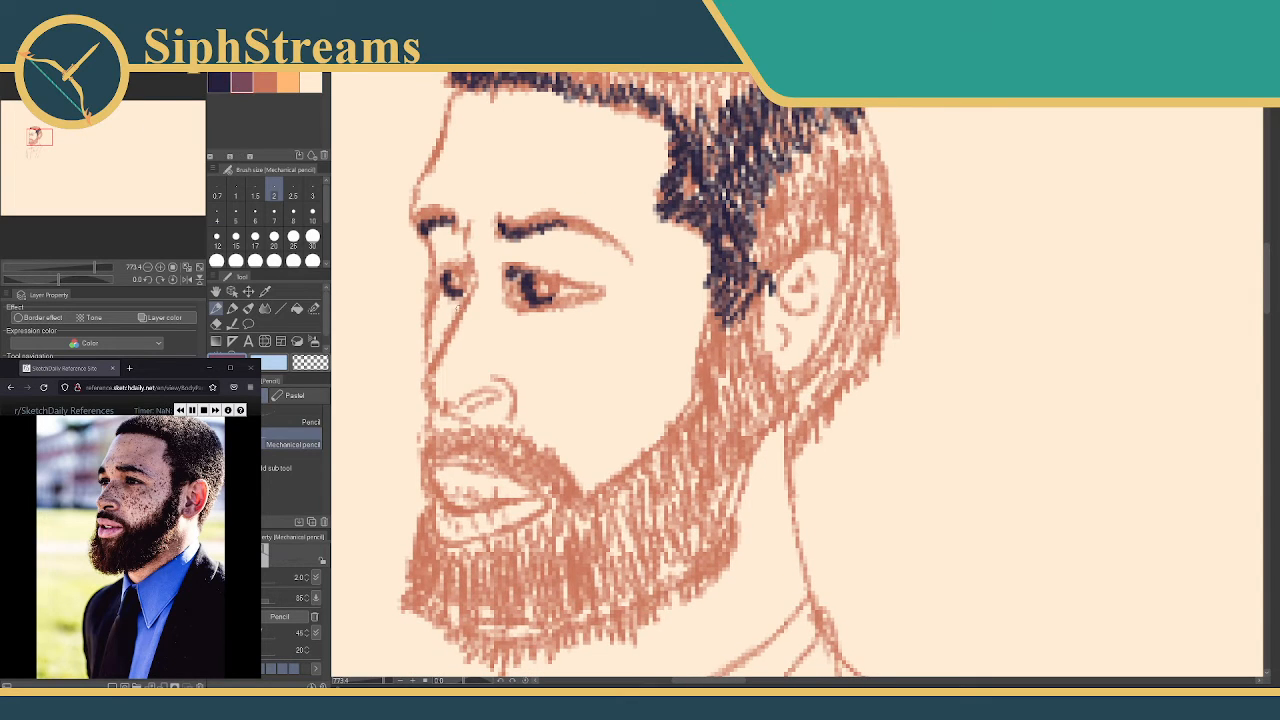
mouse_move(440, 385)
mouse_down()
mouse_move(480, 294)
mouse_move(508, 338)
mouse_move(537, 350)
mouse_up()
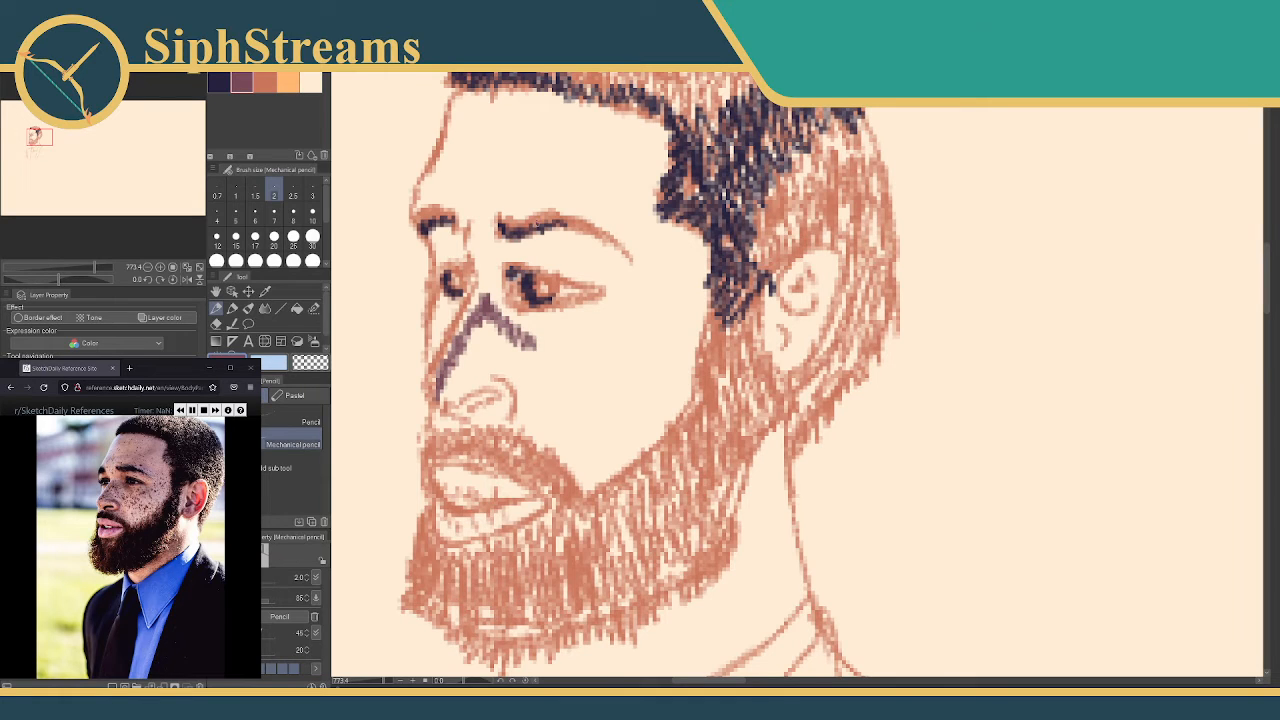
mouse_move(512, 196)
mouse_down()
mouse_move(487, 258)
mouse_move(518, 213)
mouse_move(547, 225)
mouse_move(561, 177)
mouse_move(589, 187)
mouse_move(618, 170)
mouse_up()
Extend the purple shadow from the inner brow down the nose side and under the near eye, and darken the nostril
scroll(590, 228, down, 2)
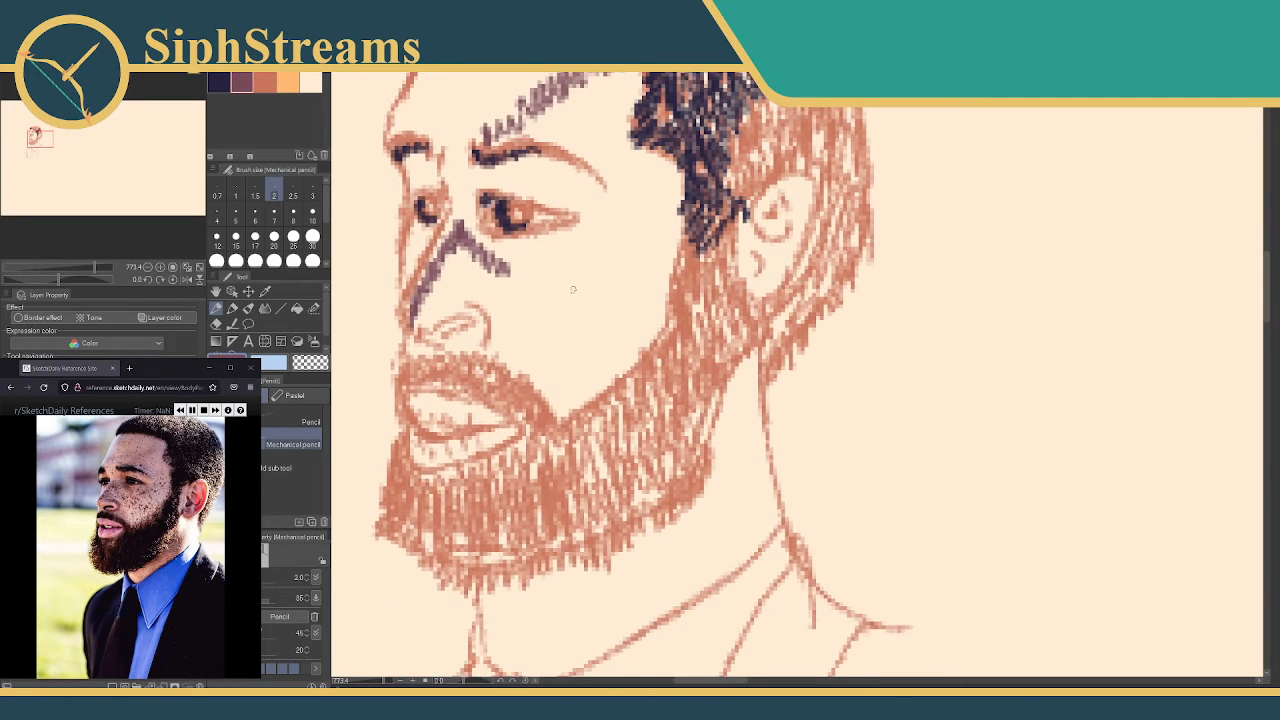
mouse_move(467, 143)
mouse_down()
mouse_move(464, 212)
mouse_move(506, 262)
mouse_move(531, 240)
mouse_move(565, 240)
mouse_up()
mouse_move(482, 262)
mouse_down()
mouse_move(450, 246)
mouse_move(435, 271)
mouse_move(450, 243)
mouse_move(462, 270)
mouse_move(455, 259)
mouse_move(425, 298)
mouse_move(427, 328)
mouse_up()
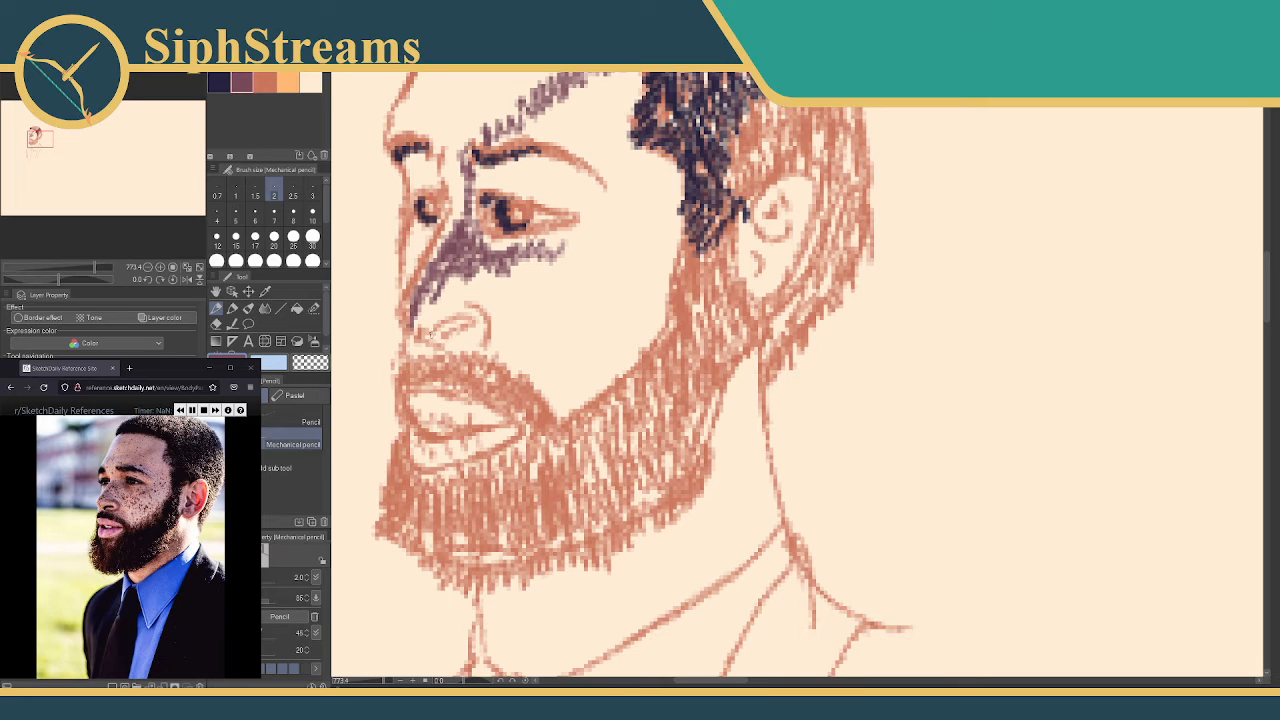
drag(465, 322, 436, 333)
scroll(491, 326, down, 1)
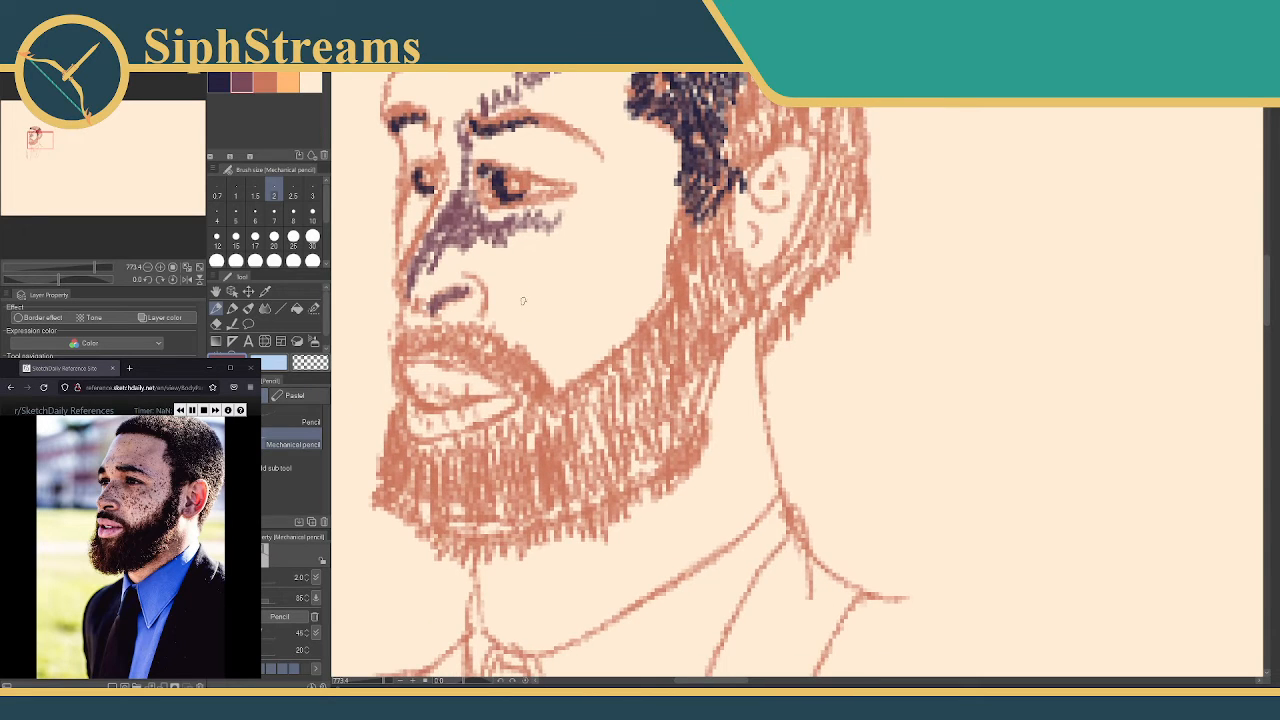
Lay dark navy strokes down the sideburn, along the beard's cheek edge to the chin and down the back of the jaw
click(219, 82)
scroll(589, 312, down, 3)
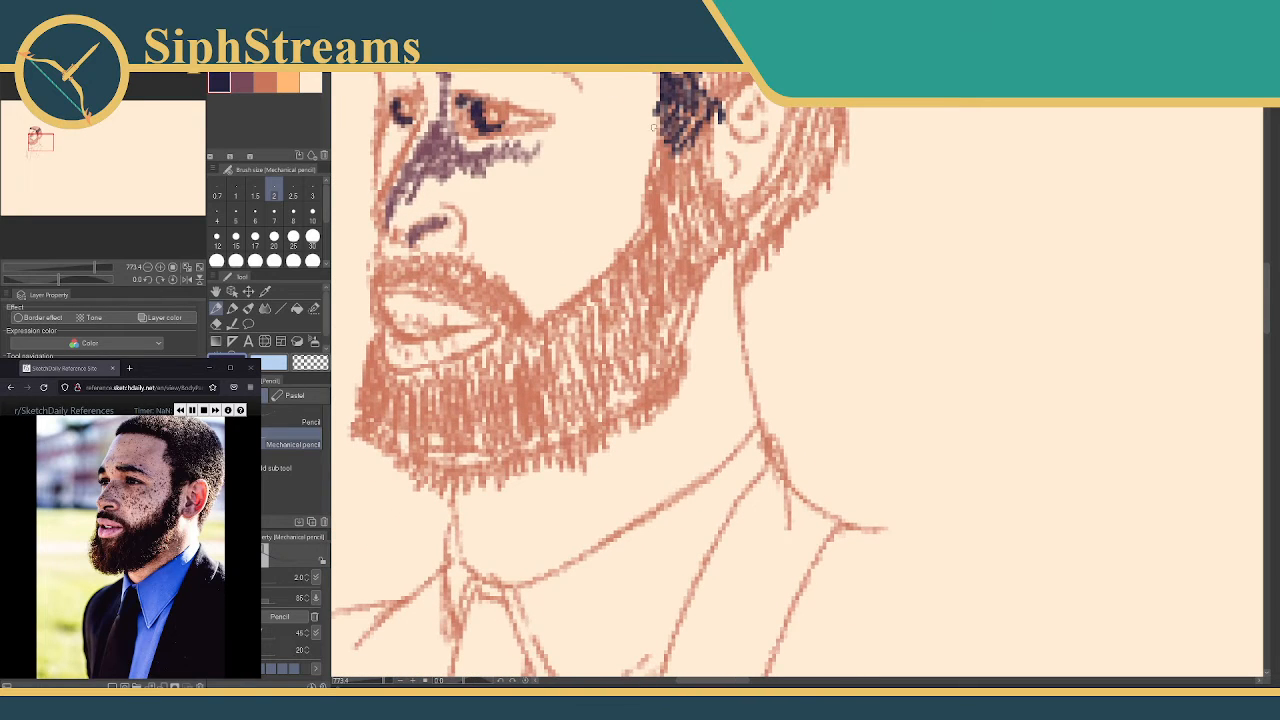
mouse_move(672, 114)
mouse_down()
mouse_move(661, 160)
mouse_move(675, 160)
mouse_move(650, 204)
mouse_up()
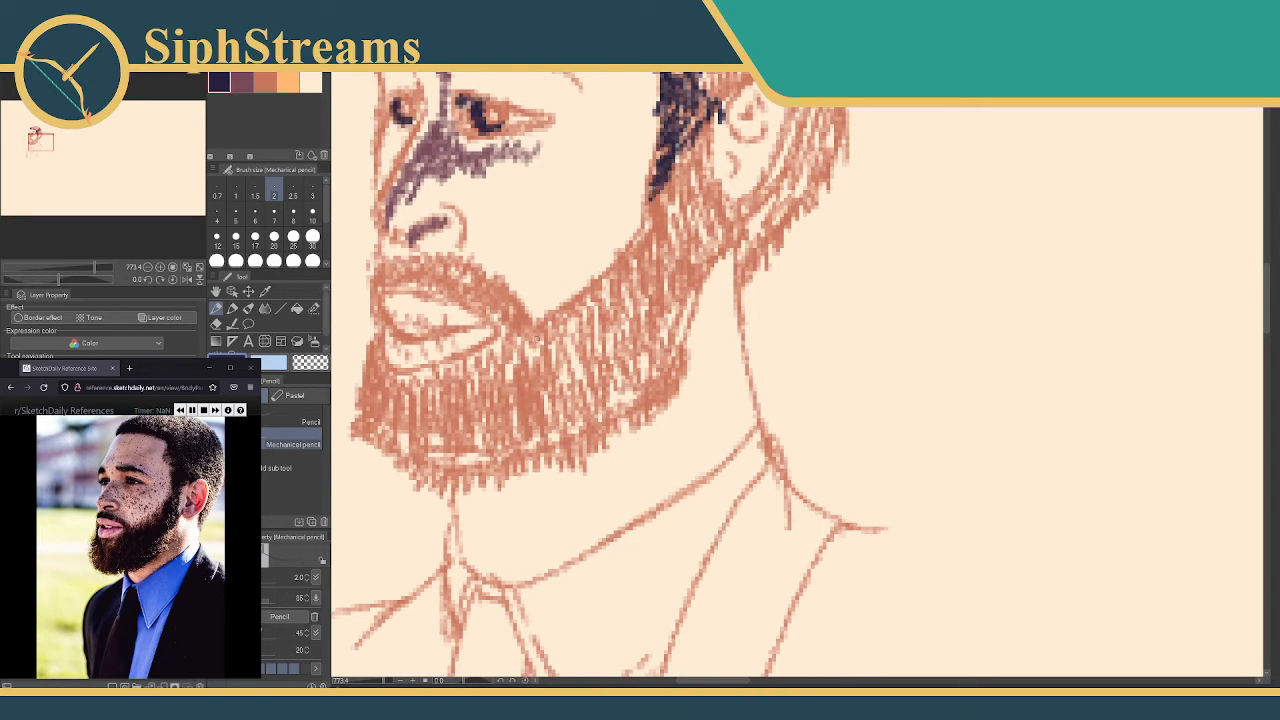
mouse_move(480, 364)
mouse_down()
mouse_move(452, 462)
mouse_move(462, 472)
mouse_up()
drag(466, 404, 480, 468)
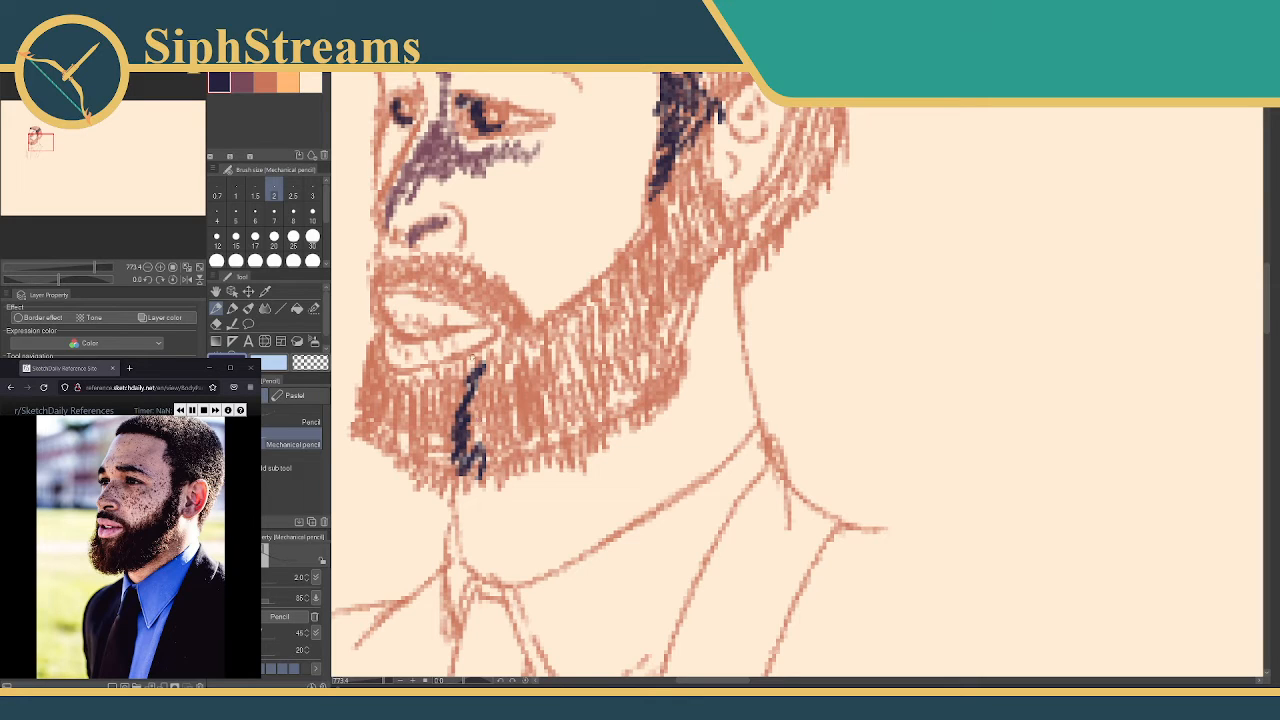
mouse_move(476, 372)
mouse_down()
mouse_move(517, 341)
mouse_move(552, 340)
mouse_move(598, 302)
mouse_move(634, 233)
mouse_move(668, 217)
mouse_move(670, 182)
mouse_up()
mouse_move(688, 138)
mouse_down()
mouse_move(668, 203)
mouse_move(684, 248)
mouse_move(670, 282)
mouse_move(680, 210)
mouse_move(686, 262)
mouse_move(628, 372)
mouse_move(636, 384)
mouse_up()
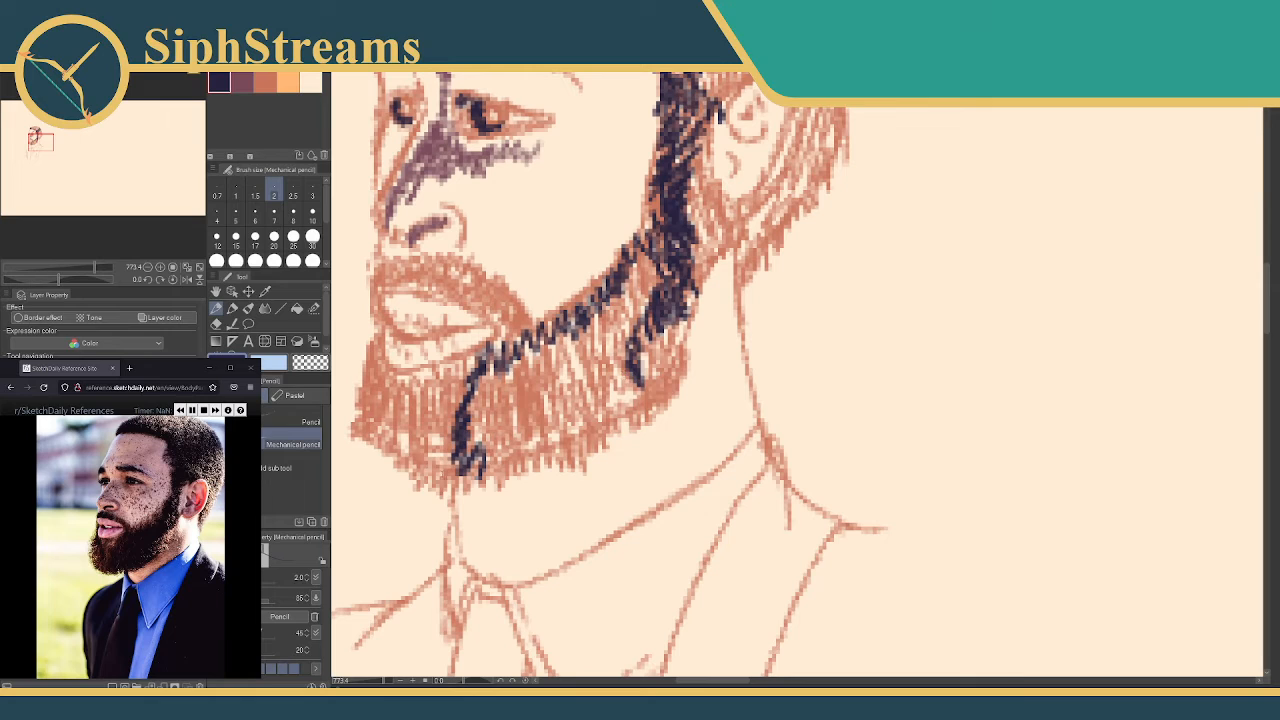
Fill the side of the beard between the chin, cheek edge and jawline with dense navy hatching
mouse_move(484, 470)
mouse_down()
mouse_move(494, 450)
mouse_move(572, 420)
mouse_move(598, 440)
mouse_move(624, 404)
mouse_move(482, 390)
mouse_move(620, 288)
mouse_move(488, 400)
mouse_move(515, 395)
mouse_move(540, 372)
mouse_move(480, 358)
mouse_up()
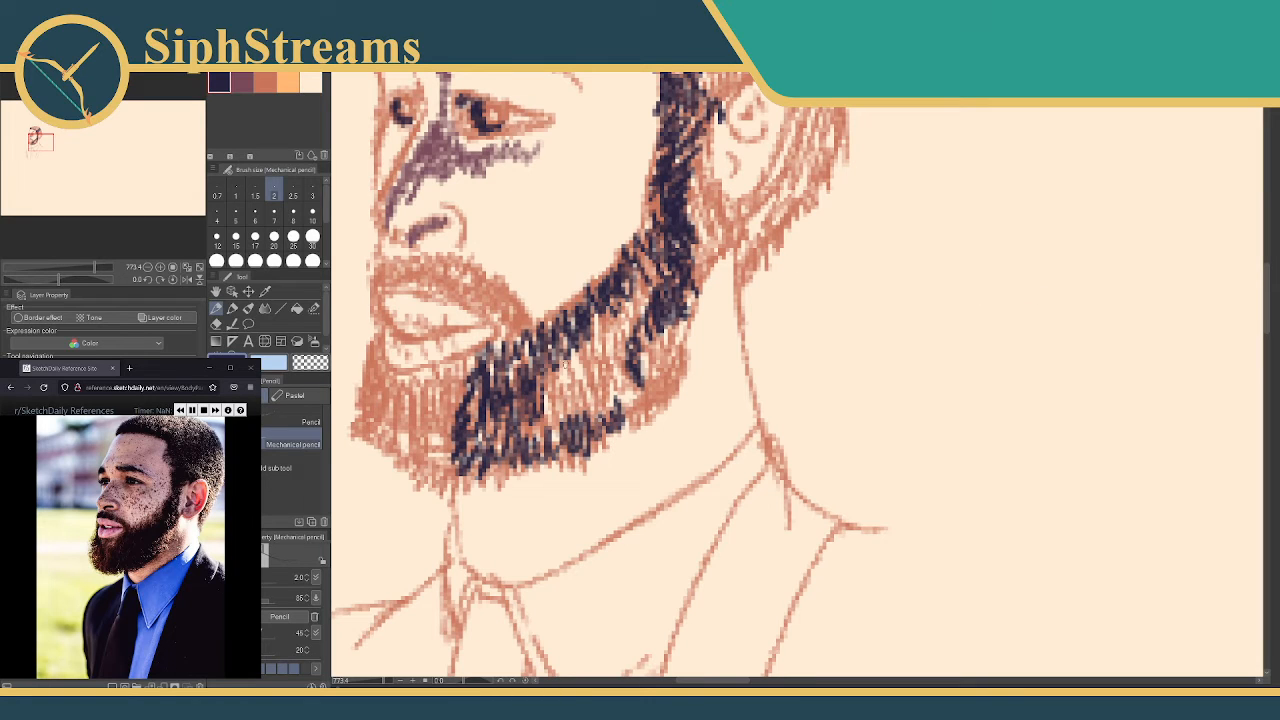
mouse_move(510, 406)
mouse_down()
mouse_move(480, 490)
mouse_move(520, 400)
mouse_move(645, 385)
mouse_move(545, 415)
mouse_move(556, 370)
mouse_move(635, 285)
mouse_move(605, 380)
mouse_move(620, 395)
mouse_move(680, 310)
mouse_move(630, 395)
mouse_up()
mouse_move(640, 300)
mouse_down()
mouse_move(563, 375)
mouse_move(582, 395)
mouse_up()
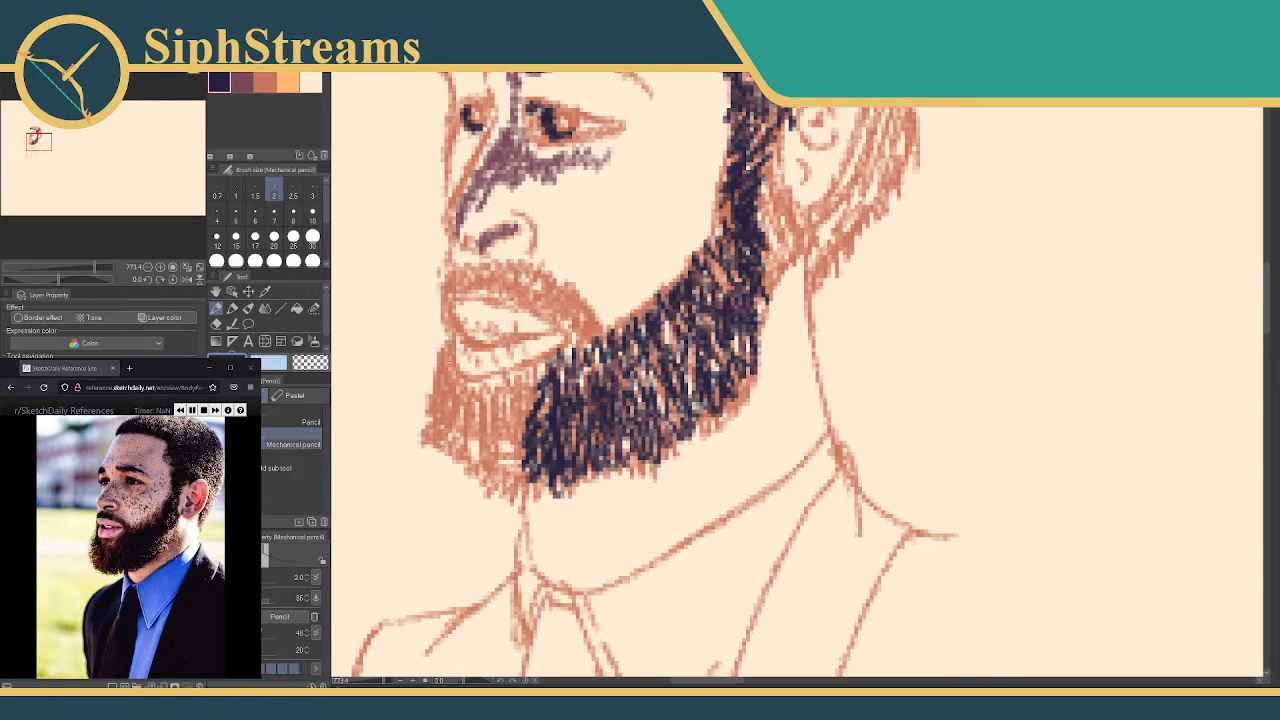
Darken the front chin edge, the moustache down to the beard and the line between the lips with navy and purple strokes
mouse_move(443, 354)
mouse_down()
mouse_move(452, 402)
mouse_move(476, 424)
mouse_move(458, 410)
mouse_up()
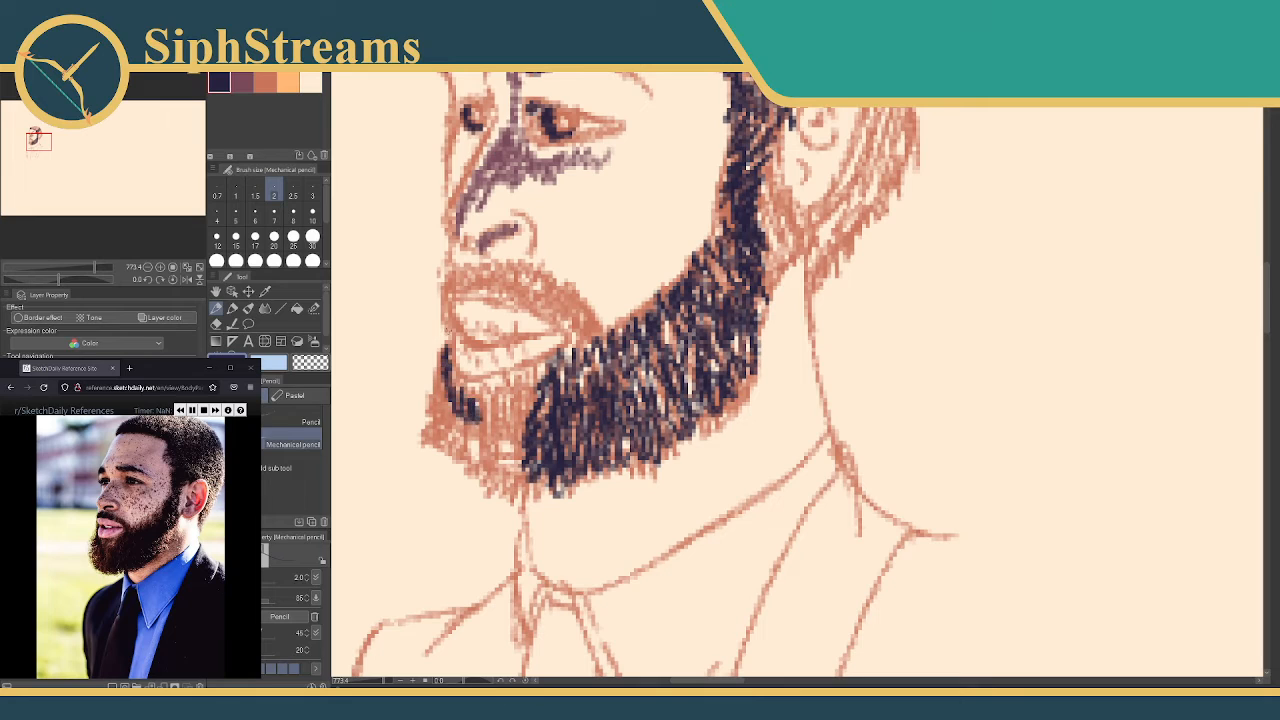
mouse_move(442, 300)
mouse_down()
mouse_move(458, 280)
mouse_move(526, 276)
mouse_move(588, 333)
mouse_up()
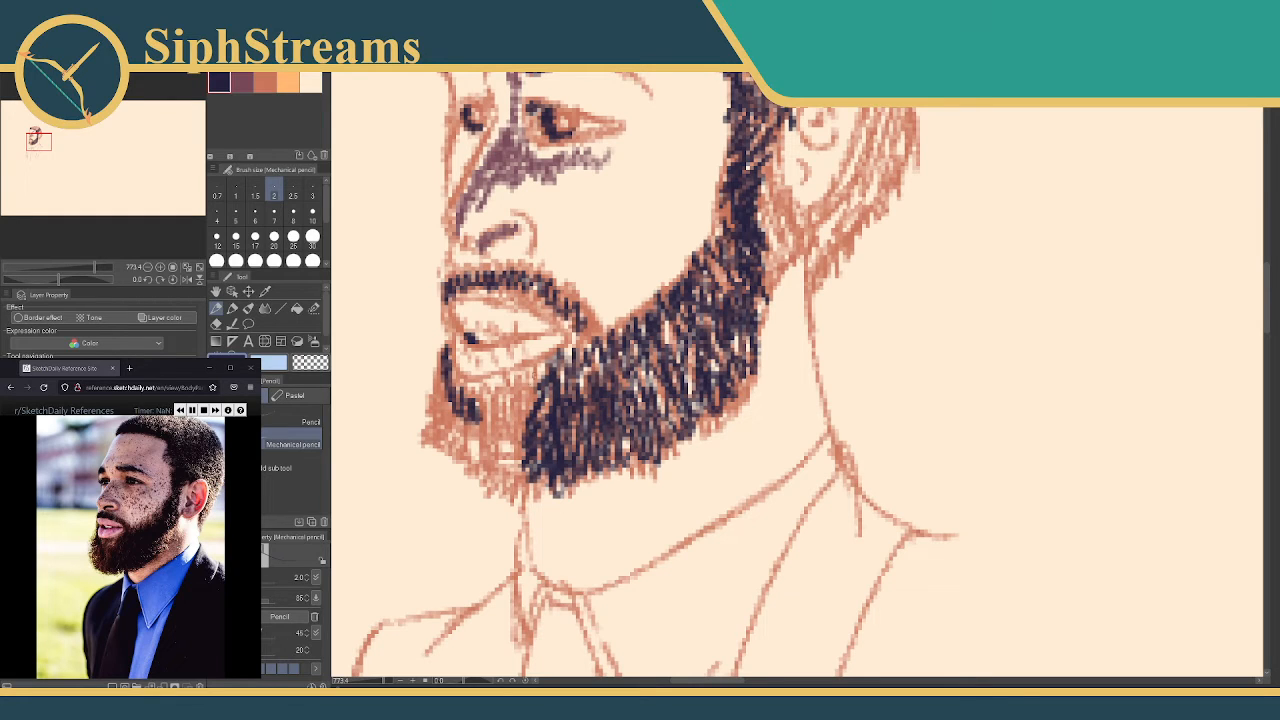
click(250, 70)
click(254, 70)
click(241, 84)
drag(517, 339, 508, 341)
drag(520, 303, 514, 289)
click(219, 82)
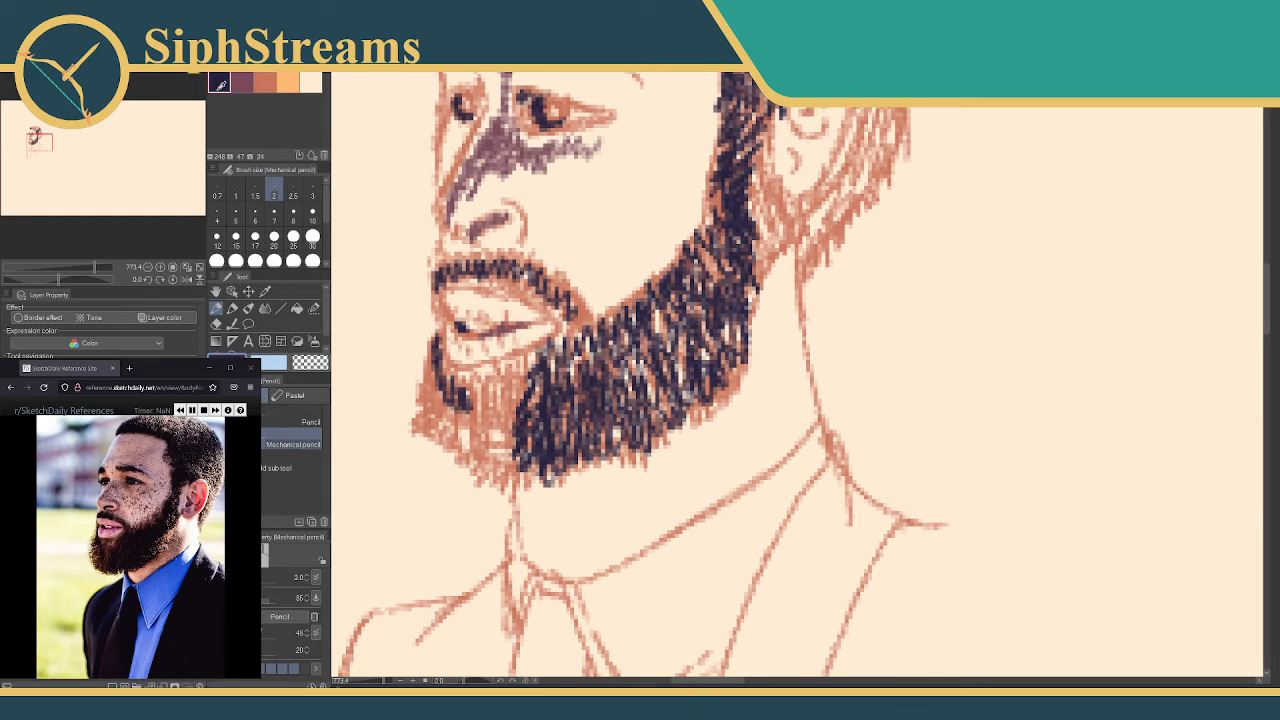
mouse_move(568, 308)
mouse_down()
mouse_move(586, 336)
mouse_move(612, 334)
mouse_up()
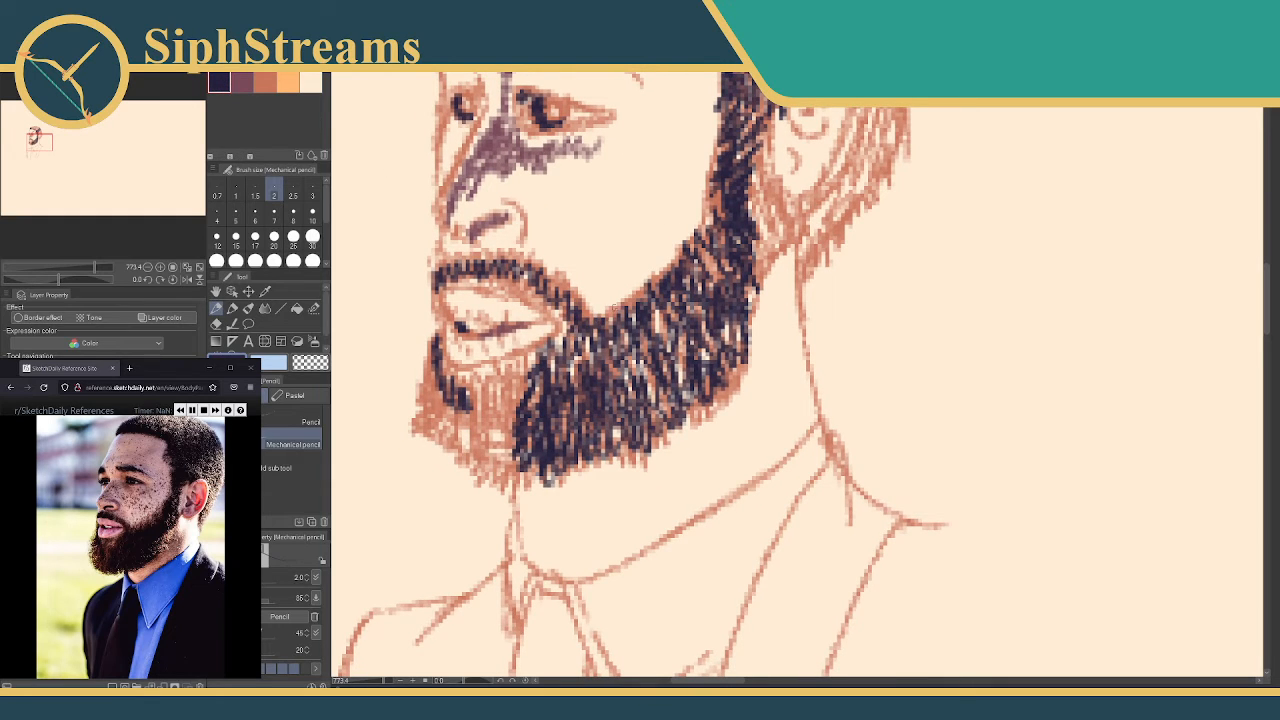
Add purple shadow strokes across the forehead above the brows, under the far eyebrow and below the far eye
mouse_move(568, 238)
mouse_down()
mouse_move(580, 285)
mouse_move(570, 305)
mouse_move(546, 291)
mouse_move(541, 323)
mouse_up()
click(242, 82)
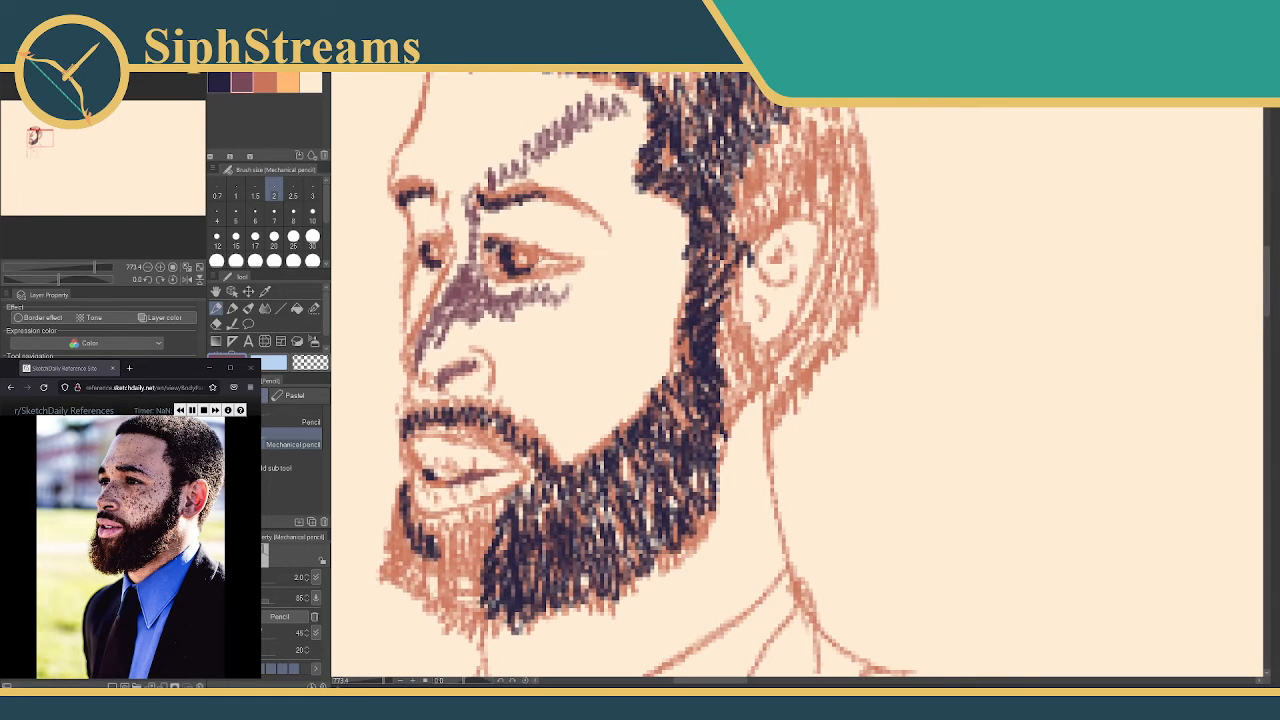
drag(493, 168, 531, 171)
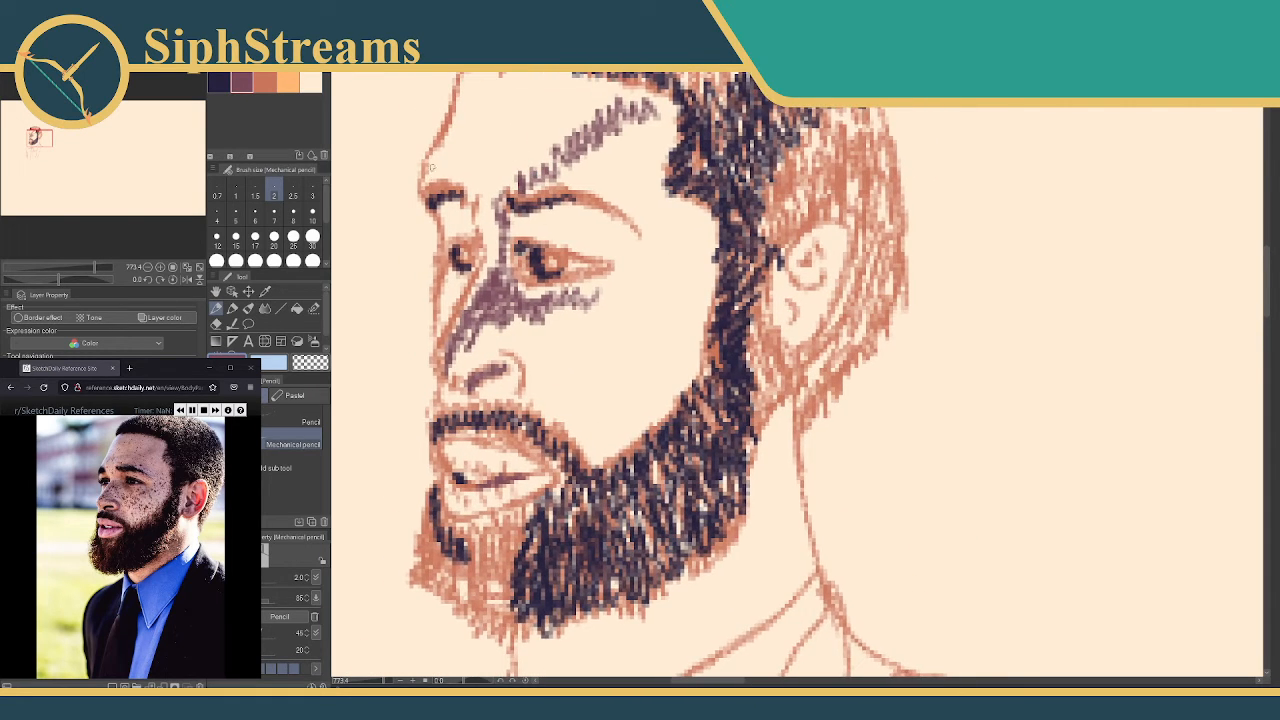
drag(431, 167, 528, 170)
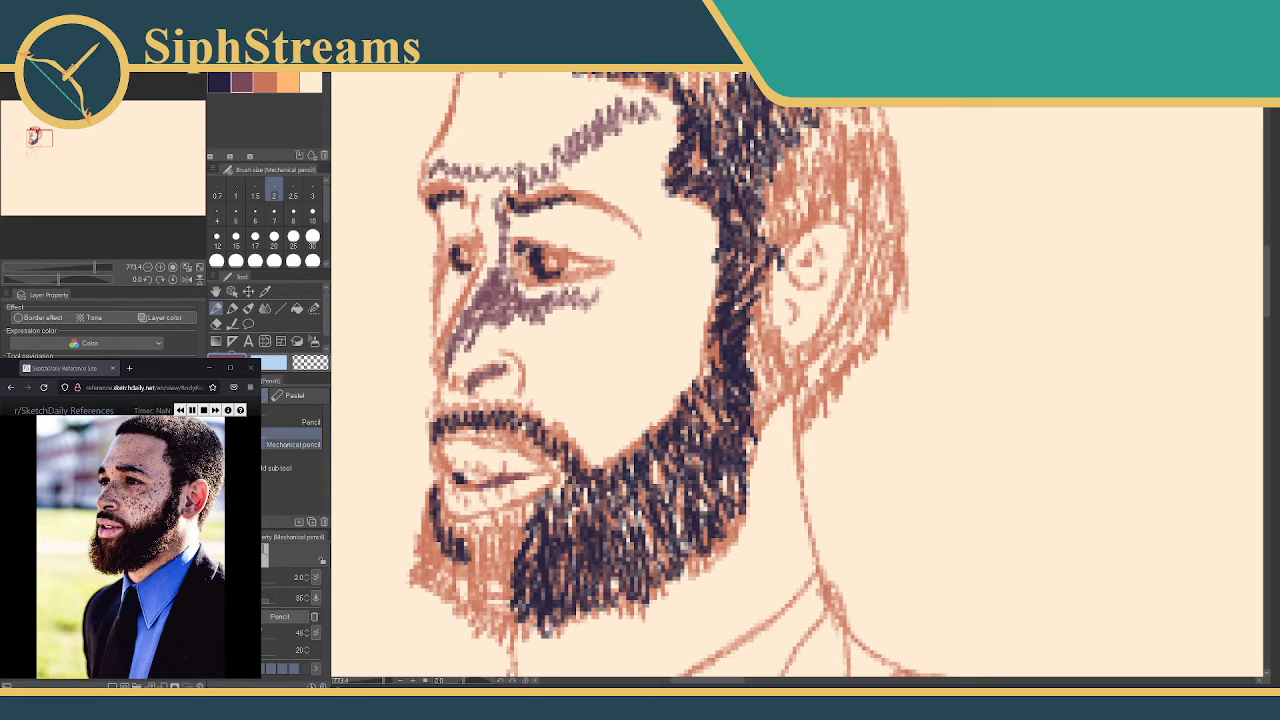
mouse_move(442, 206)
mouse_down()
mouse_move(474, 228)
mouse_move(446, 220)
mouse_up()
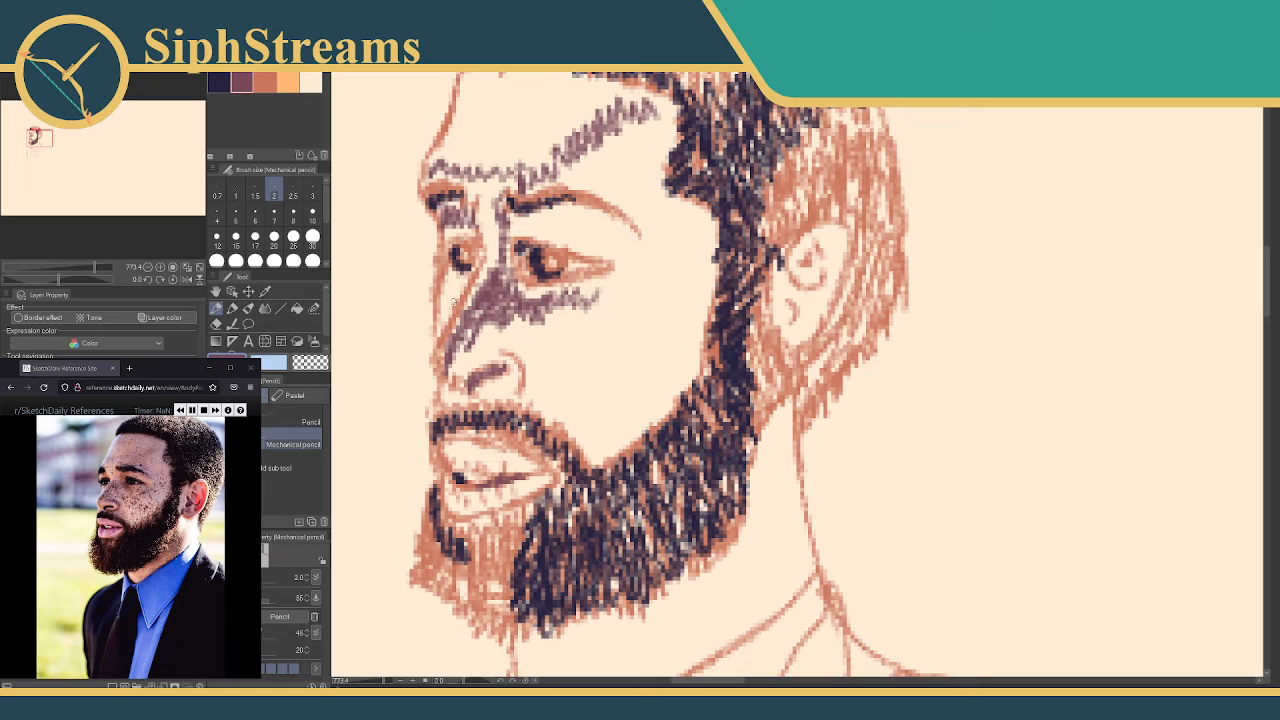
mouse_move(455, 296)
mouse_down()
mouse_move(450, 282)
mouse_move(457, 300)
mouse_up()
Hatch purple shadow from above the near brow over the temple and upper cheek, and thicken the forehead band above the far brow
drag(580, 275, 532, 249)
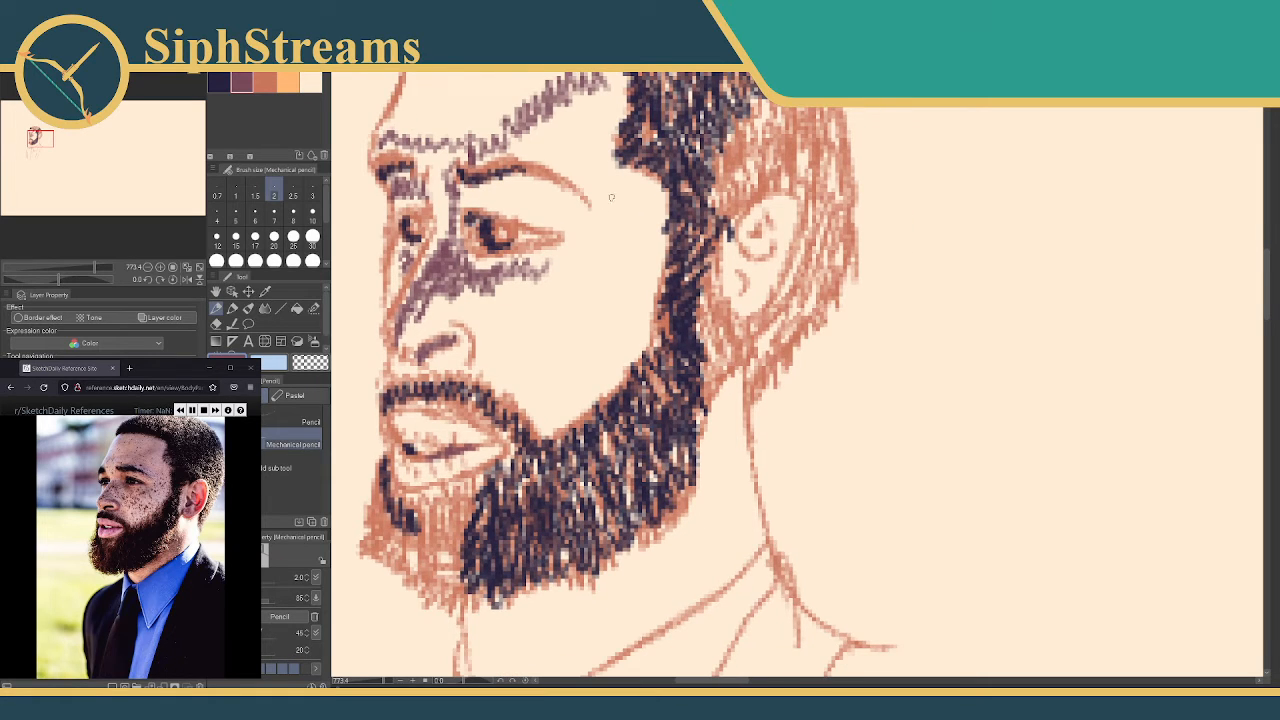
mouse_move(611, 197)
mouse_down()
mouse_move(588, 222)
mouse_move(625, 200)
mouse_move(590, 250)
mouse_move(545, 270)
mouse_move(615, 195)
mouse_move(600, 165)
mouse_move(541, 163)
mouse_move(512, 116)
mouse_up()
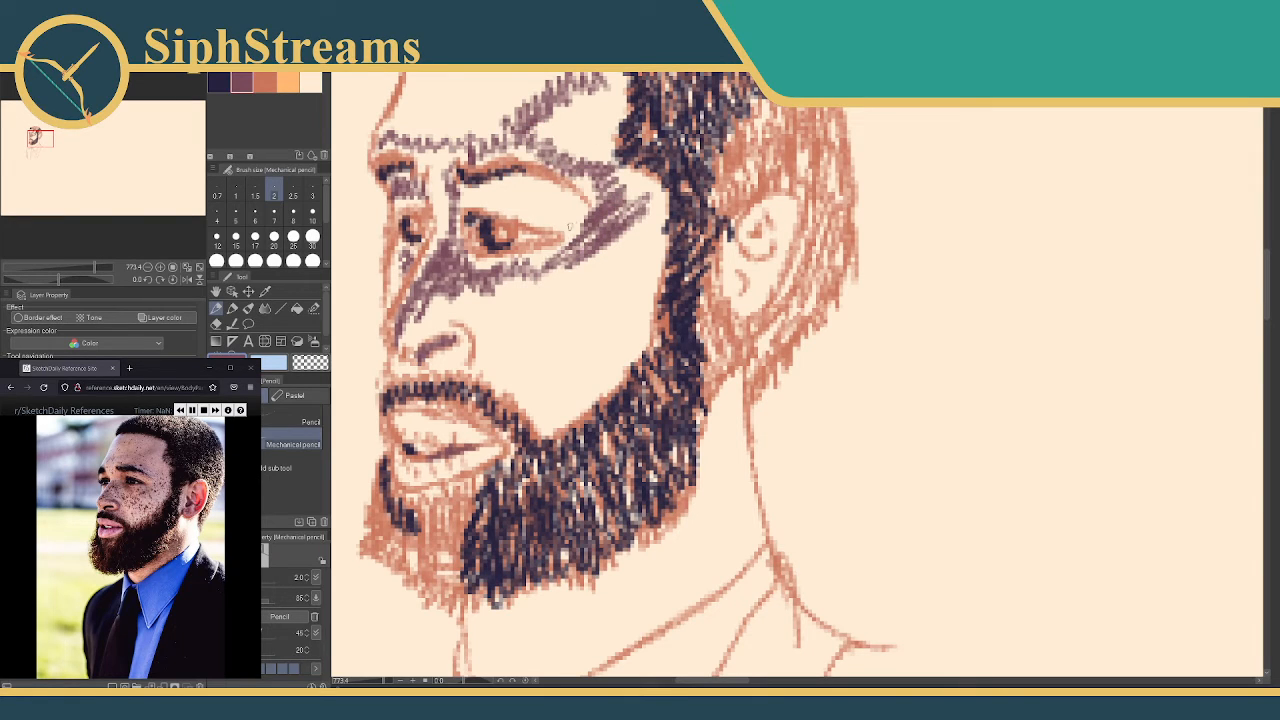
mouse_move(596, 245)
mouse_down()
mouse_move(630, 228)
mouse_move(600, 275)
mouse_move(640, 285)
mouse_move(585, 315)
mouse_move(605, 335)
mouse_move(565, 380)
mouse_move(570, 295)
mouse_move(525, 268)
mouse_move(497, 301)
mouse_move(470, 262)
mouse_move(530, 262)
mouse_move(625, 428)
mouse_up()
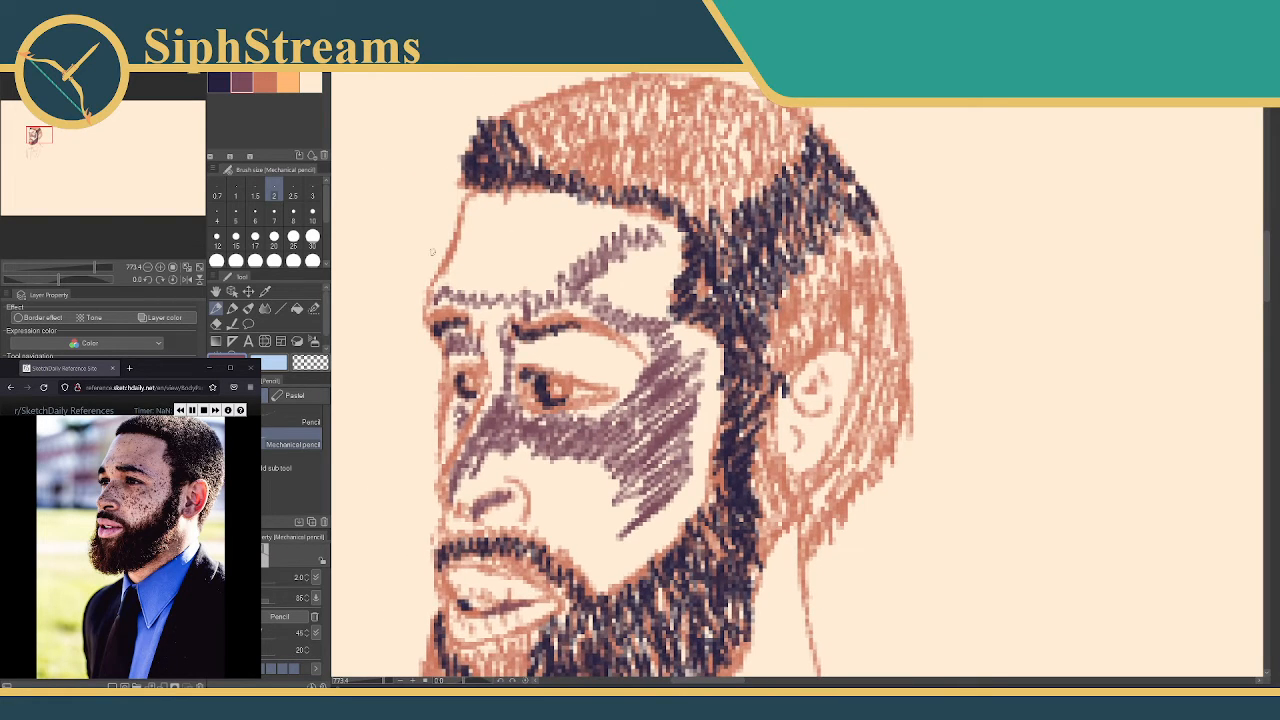
mouse_move(435, 292)
mouse_down()
mouse_move(528, 287)
mouse_move(557, 256)
mouse_move(495, 338)
mouse_move(521, 275)
mouse_up()
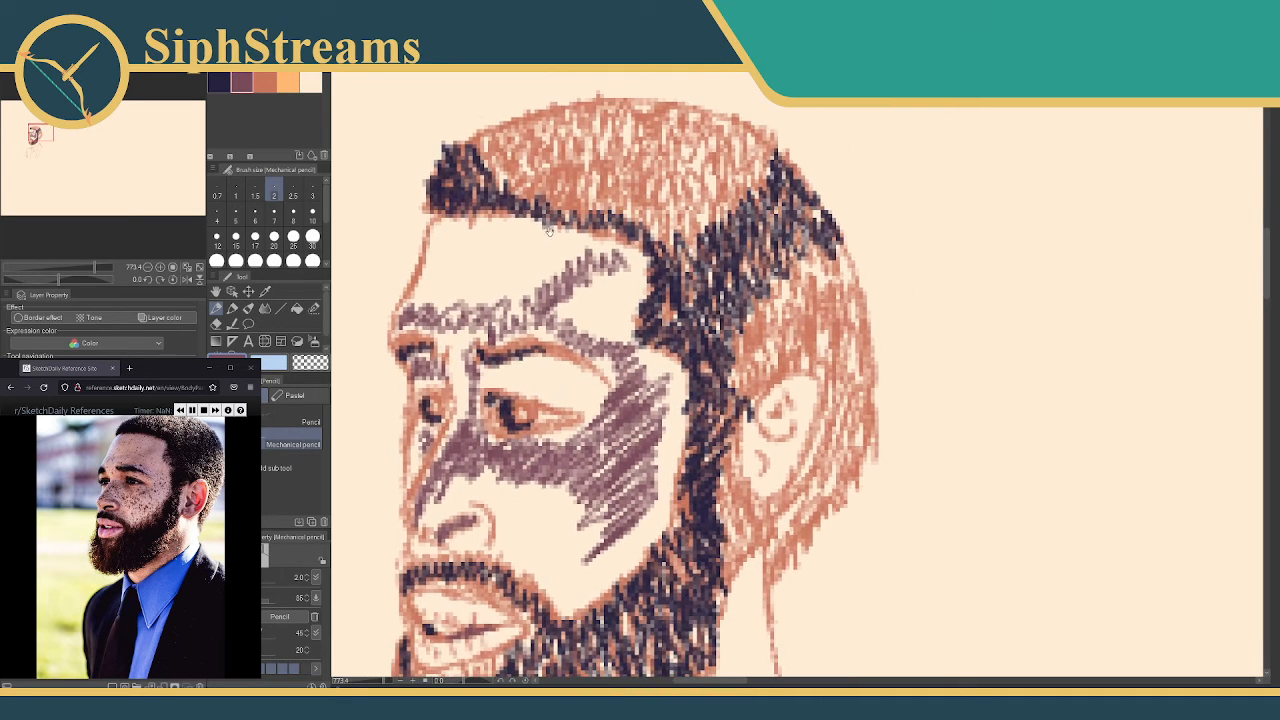
Layer purple strokes over the front and top of the hair and the side hair above the ear
mouse_move(488, 146)
mouse_down()
mouse_move(472, 156)
mouse_move(520, 125)
mouse_move(483, 158)
mouse_move(603, 200)
mouse_move(655, 240)
mouse_move(765, 170)
mouse_up()
mouse_move(545, 108)
mouse_down()
mouse_move(508, 150)
mouse_move(606, 180)
mouse_up()
mouse_move(723, 250)
mouse_down()
mouse_move(685, 126)
mouse_move(647, 78)
mouse_up()
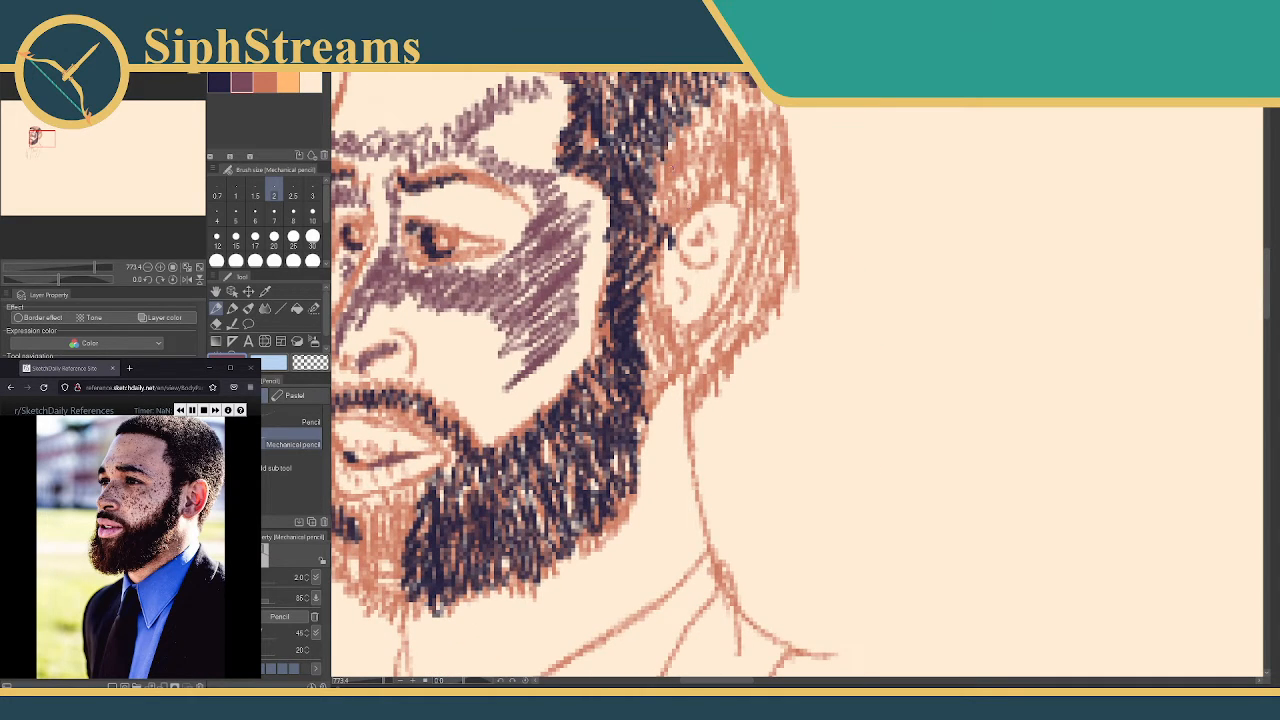
mouse_move(658, 184)
mouse_down()
mouse_move(664, 202)
mouse_move(677, 147)
mouse_move(744, 88)
mouse_up()
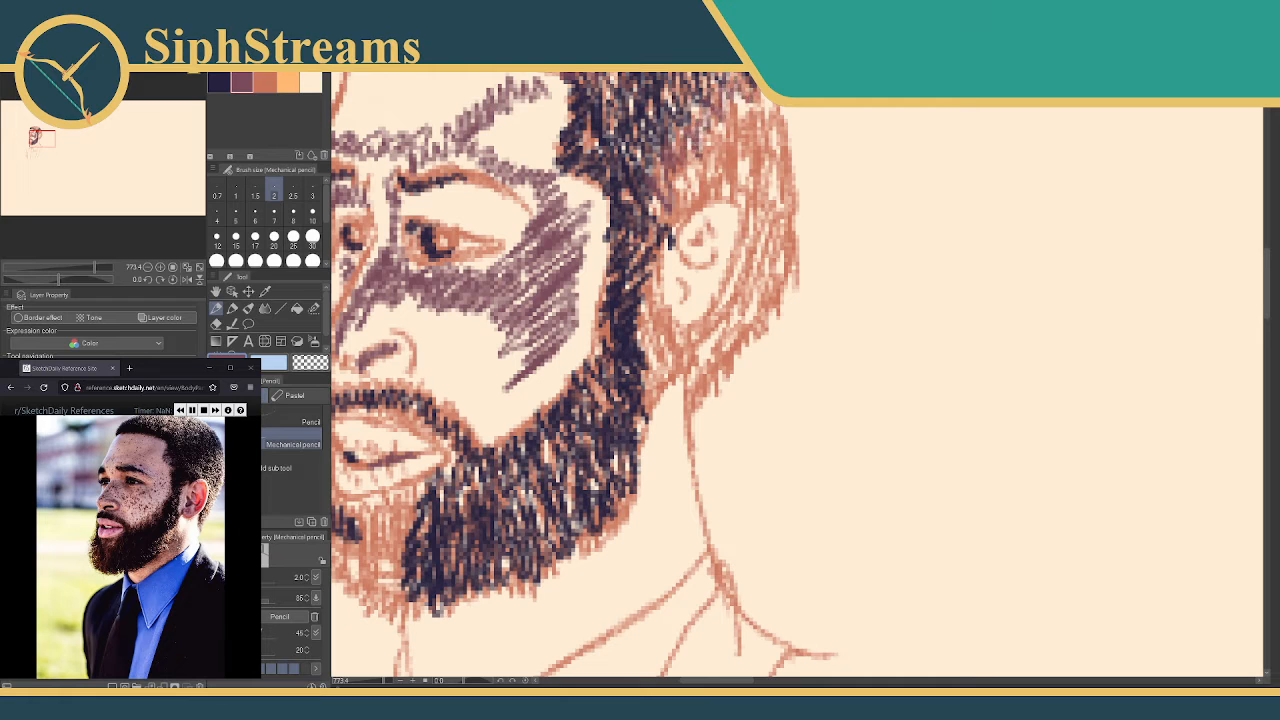
drag(686, 156, 706, 120)
Shade the front of the chin beard, the moustache and the area around the nostril wing with purple strokes
mouse_move(656, 182)
mouse_down()
mouse_move(690, 214)
mouse_move(663, 72)
mouse_up()
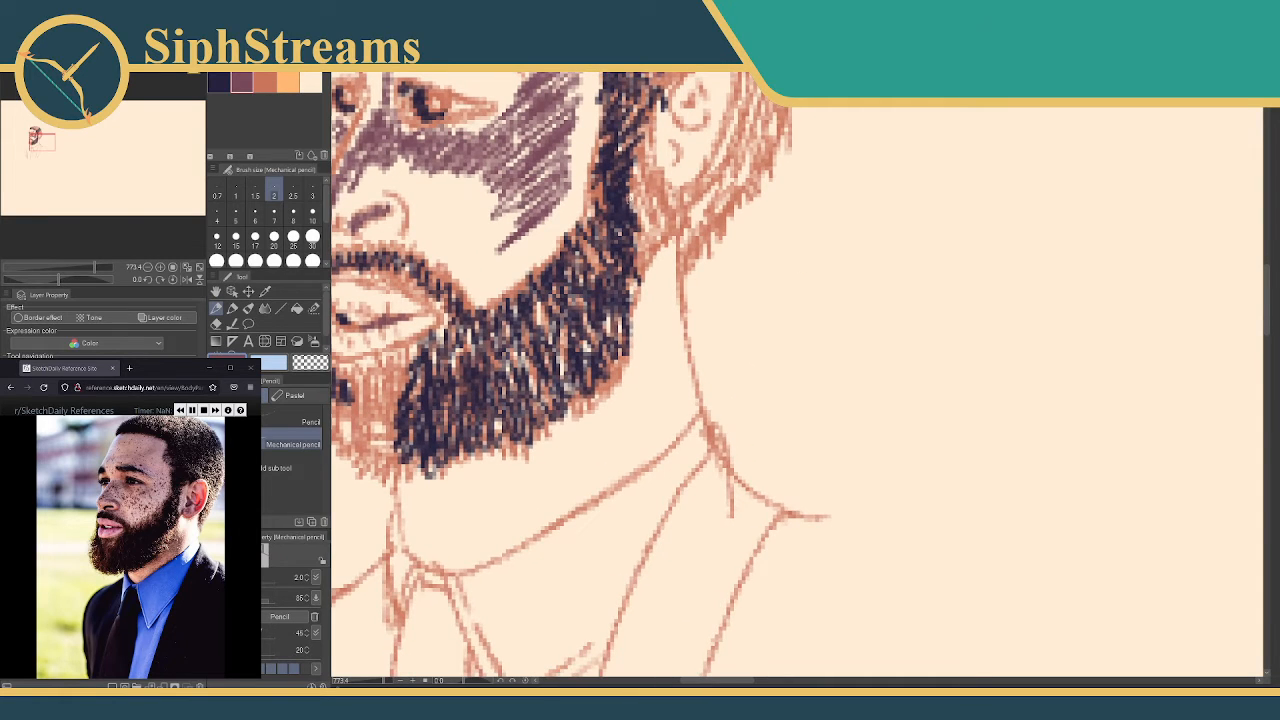
drag(552, 281, 724, 197)
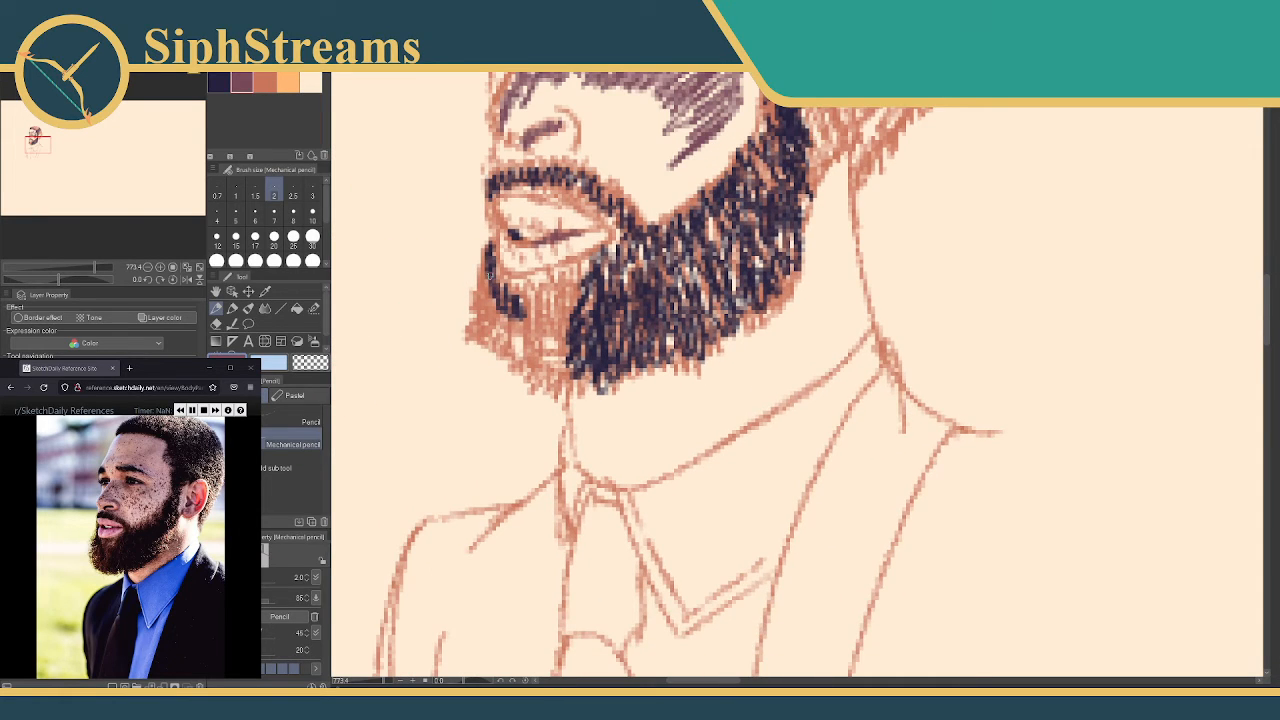
mouse_move(489, 275)
mouse_down()
mouse_move(483, 310)
mouse_move(494, 300)
mouse_move(519, 330)
mouse_move(543, 272)
mouse_move(554, 298)
mouse_move(547, 283)
mouse_move(537, 337)
mouse_move(554, 344)
mouse_move(583, 284)
mouse_move(570, 314)
mouse_up()
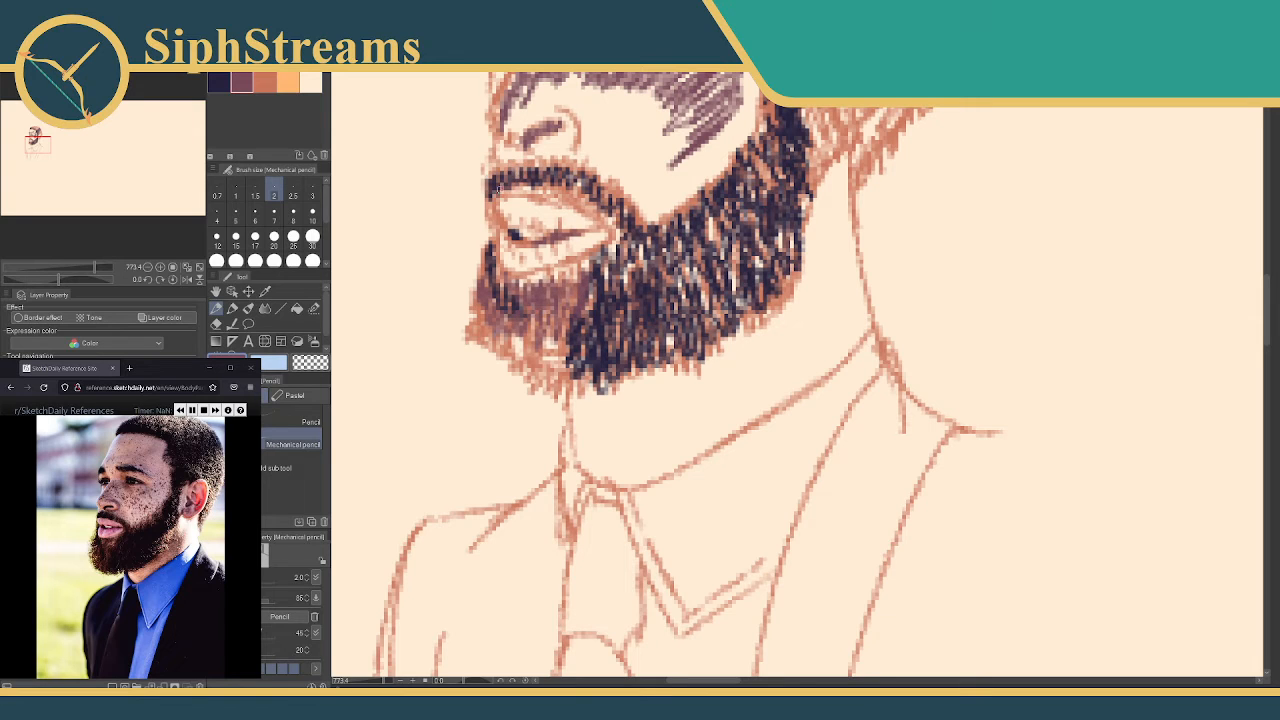
drag(499, 187, 600, 214)
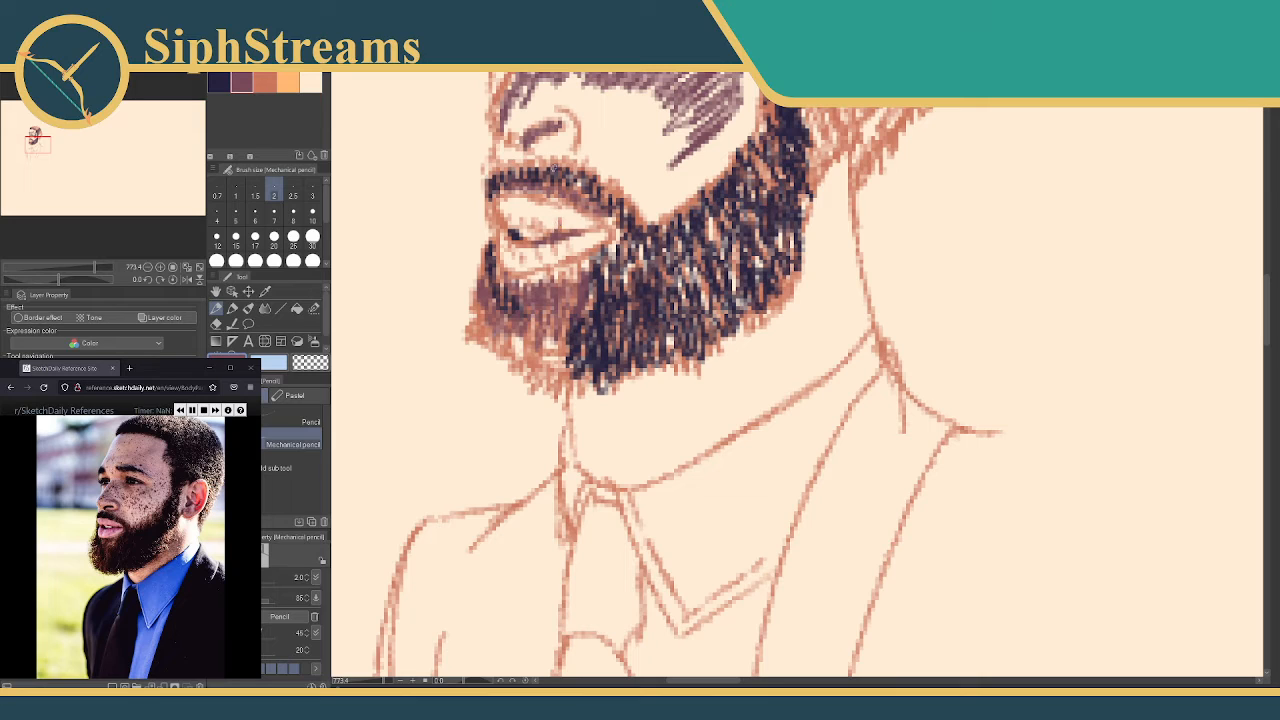
drag(484, 168, 580, 163)
mouse_move(564, 97)
mouse_down()
mouse_move(612, 180)
mouse_move(550, 158)
mouse_move(506, 276)
mouse_up()
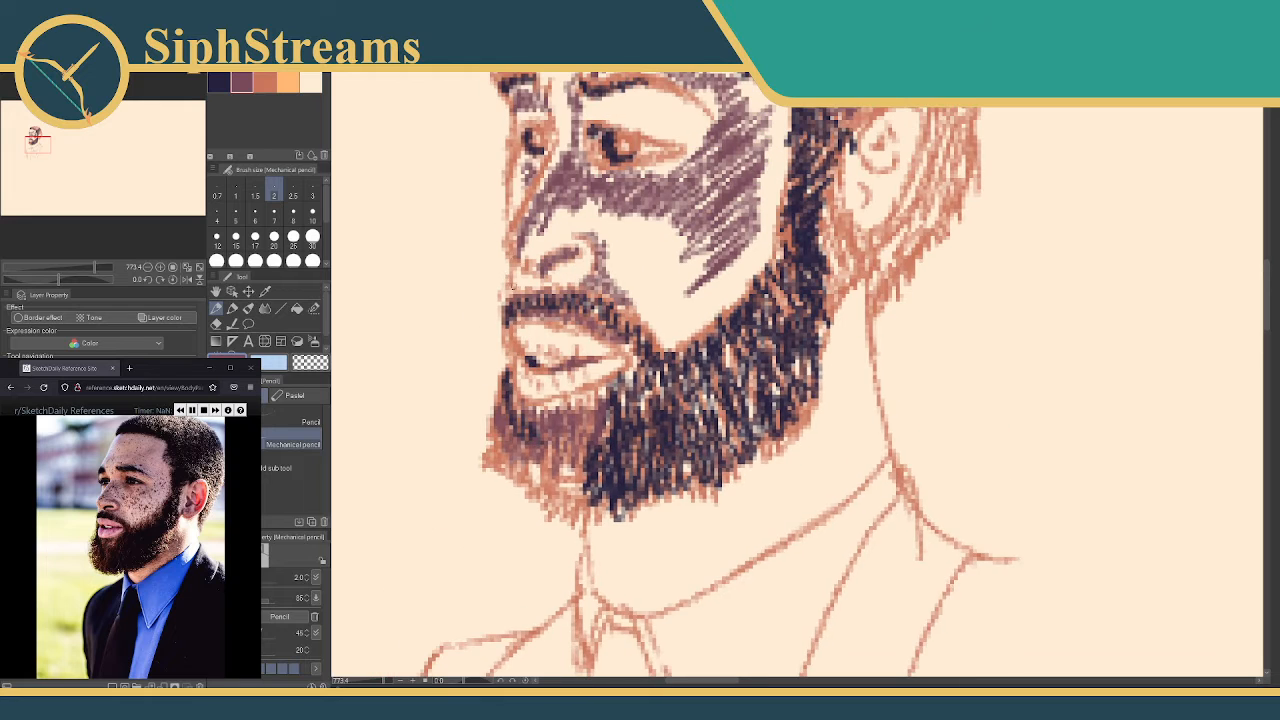
mouse_move(510, 226)
mouse_down()
mouse_move(508, 258)
mouse_move(532, 274)
mouse_move(520, 279)
mouse_up()
Block in purple neck shadow behind the jaw and under the chin, and shade the beard's front edge
drag(586, 309, 493, 93)
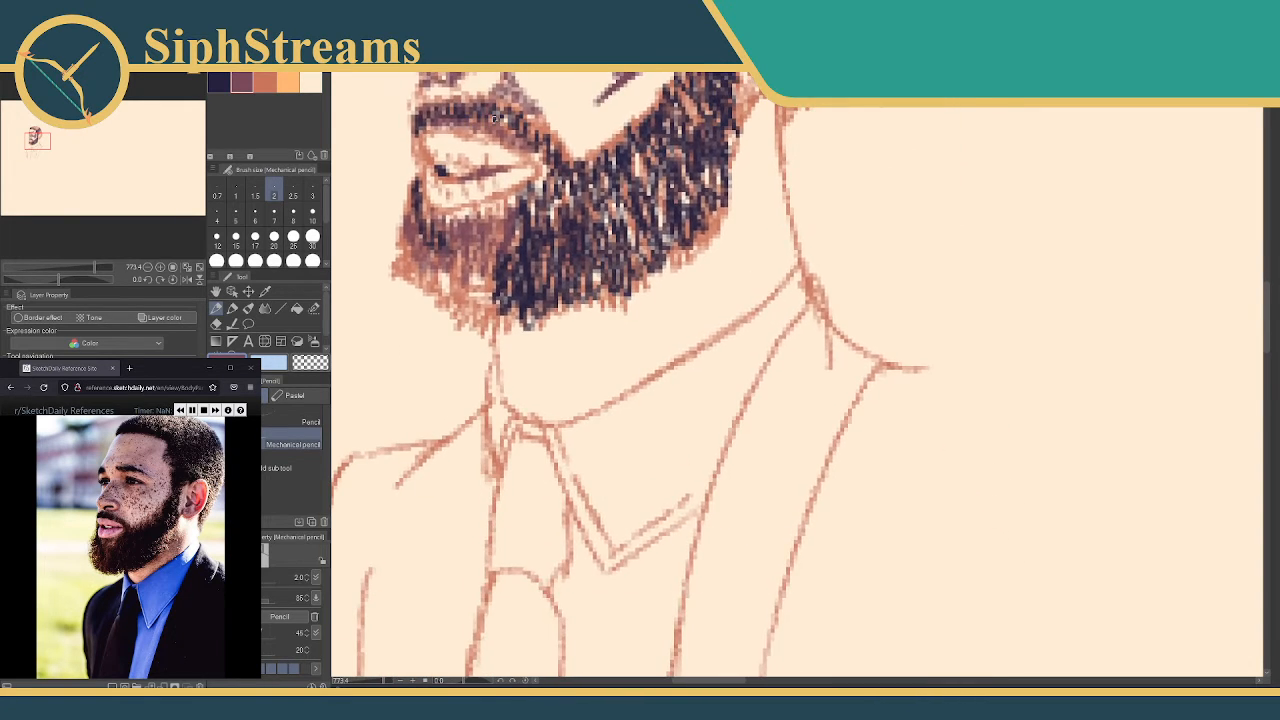
mouse_move(738, 190)
mouse_down()
mouse_move(728, 230)
mouse_move(742, 229)
mouse_move(732, 243)
mouse_move(747, 250)
mouse_move(744, 312)
mouse_up()
drag(760, 212, 736, 280)
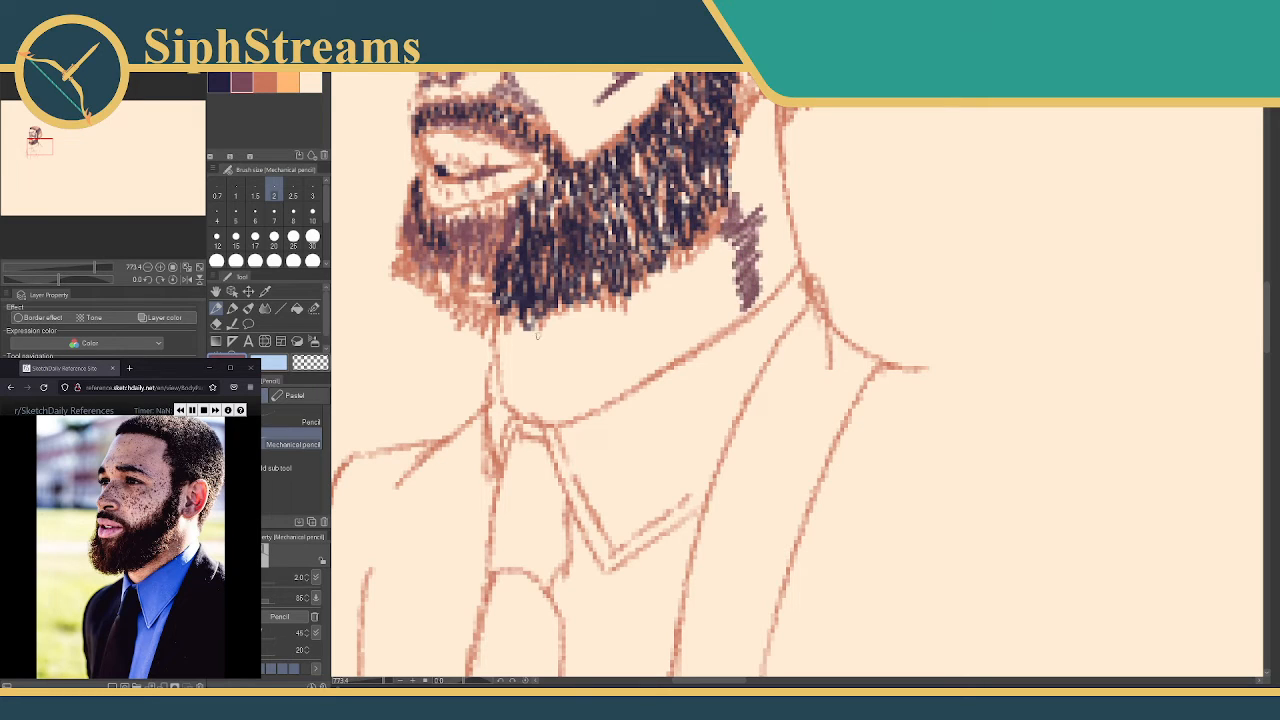
mouse_move(540, 320)
mouse_down()
mouse_move(518, 348)
mouse_move(500, 348)
mouse_up()
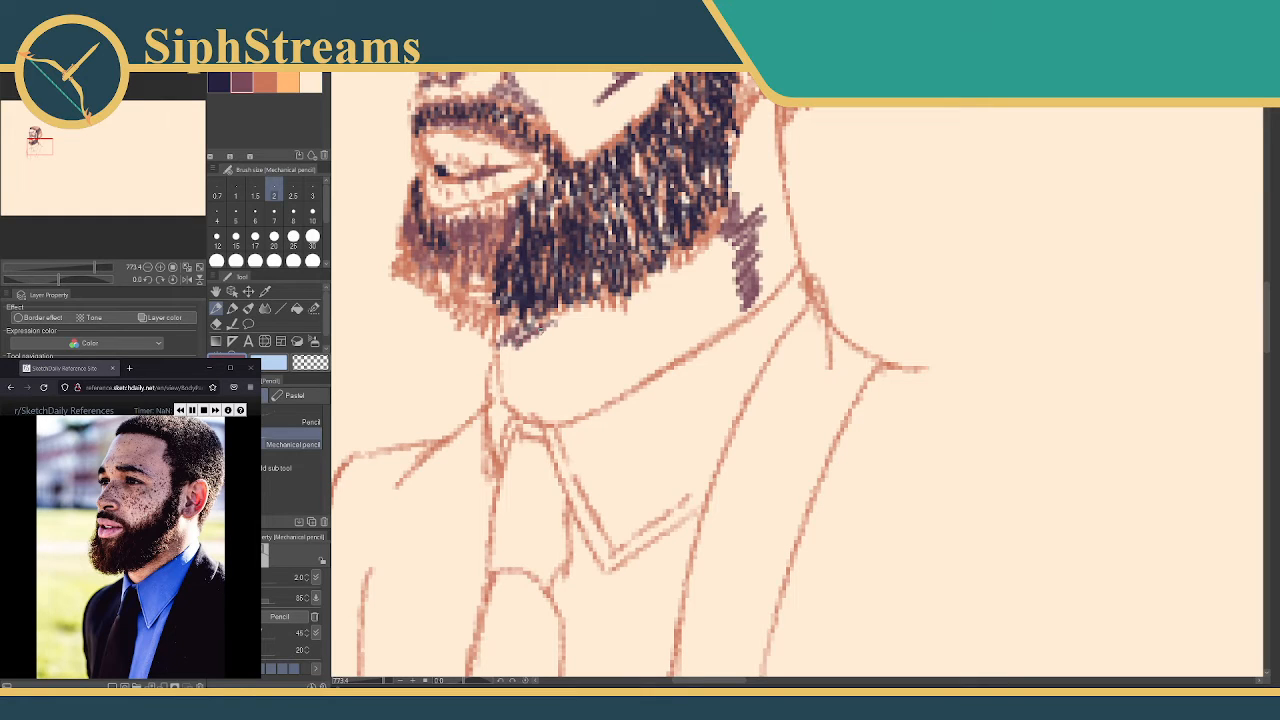
mouse_move(404, 234)
mouse_down()
mouse_move(390, 264)
mouse_move(440, 306)
mouse_up()
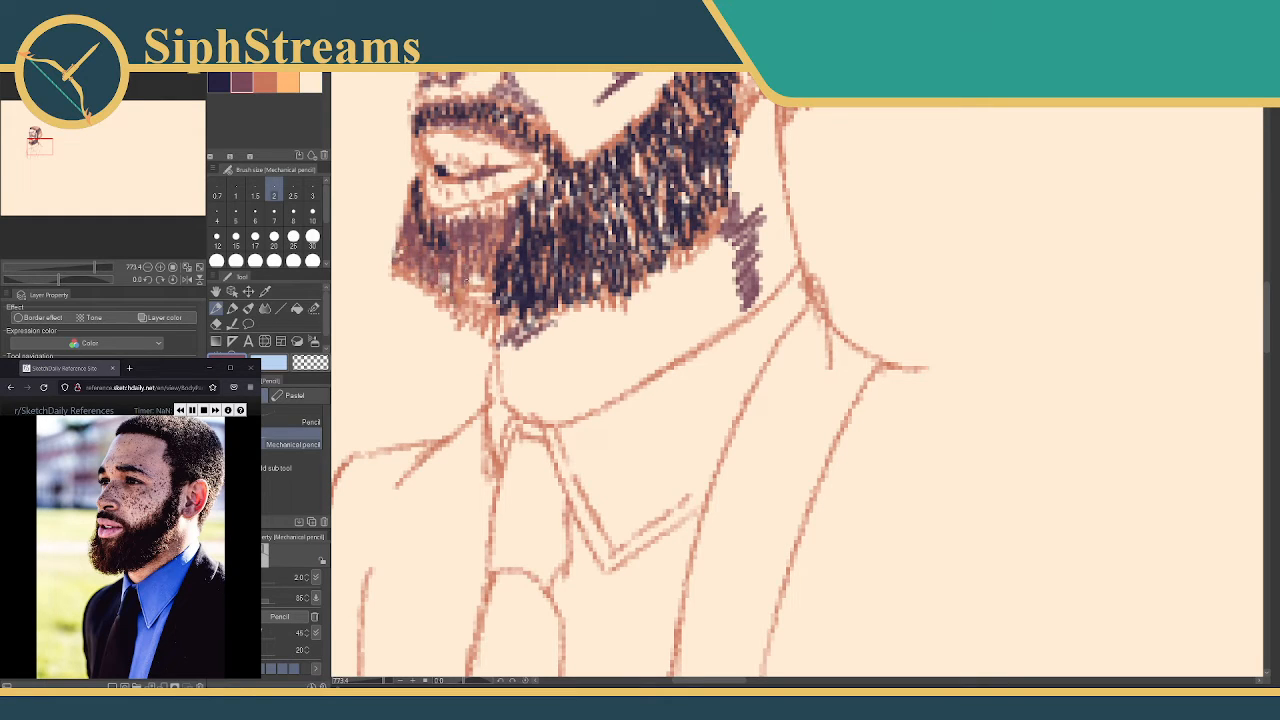
Fill the neck between the beard's lower edge and the shirt collar with dense purple hatching
mouse_move(490, 270)
mouse_down()
mouse_move(472, 326)
mouse_move(490, 328)
mouse_up()
mouse_move(482, 294)
mouse_down()
mouse_move(468, 322)
mouse_move(504, 362)
mouse_move(500, 402)
mouse_up()
mouse_move(524, 336)
mouse_down()
mouse_move(510, 398)
mouse_move(526, 390)
mouse_up()
mouse_move(552, 338)
mouse_down()
mouse_move(538, 376)
mouse_move(550, 372)
mouse_up()
mouse_move(570, 314)
mouse_down()
mouse_move(560, 380)
mouse_move(572, 386)
mouse_up()
mouse_move(600, 310)
mouse_down()
mouse_move(590, 386)
mouse_move(600, 382)
mouse_up()
mouse_move(622, 318)
mouse_down()
mouse_move(612, 380)
mouse_move(620, 372)
mouse_up()
drag(642, 300, 632, 372)
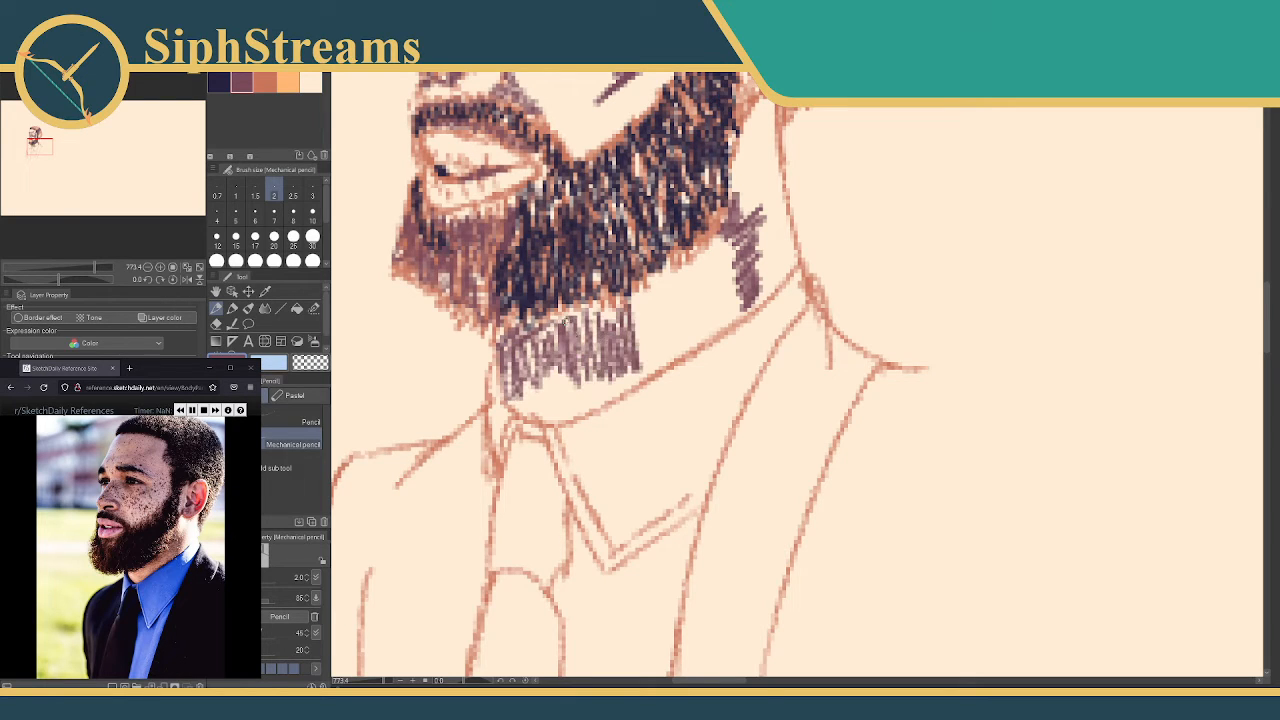
drag(640, 310, 640, 370)
drag(662, 280, 654, 352)
drag(676, 290, 668, 356)
mouse_move(686, 278)
mouse_down()
mouse_move(676, 352)
mouse_move(684, 340)
mouse_up()
mouse_move(702, 258)
mouse_down()
mouse_move(690, 334)
mouse_move(700, 326)
mouse_up()
drag(728, 262, 724, 326)
drag(740, 236, 728, 300)
mouse_move(718, 242)
mouse_down()
mouse_move(704, 280)
mouse_move(684, 274)
mouse_up()
mouse_move(686, 254)
mouse_down()
mouse_move(660, 288)
mouse_move(634, 292)
mouse_up()
drag(652, 282, 606, 330)
drag(606, 300, 582, 326)
mouse_move(720, 302)
mouse_down()
mouse_move(708, 322)
mouse_move(726, 330)
mouse_up()
drag(716, 316, 702, 340)
drag(705, 316, 678, 346)
drag(670, 332, 640, 364)
drag(634, 344, 606, 370)
drag(606, 354, 588, 382)
drag(600, 352, 522, 398)
mouse_move(548, 370)
mouse_down()
mouse_move(534, 406)
mouse_move(546, 404)
mouse_up()
drag(572, 370, 560, 402)
mouse_move(586, 380)
mouse_down()
mouse_move(570, 410)
mouse_move(586, 406)
mouse_up()
mouse_move(626, 372)
mouse_down()
mouse_move(606, 398)
mouse_move(624, 392)
mouse_up()
drag(654, 370, 636, 388)
Color the lit strip of neck behind the jaw, from below the ear to the collar, with orange strokes
mouse_move(608, 156)
mouse_down()
mouse_move(648, 361)
mouse_move(568, 308)
mouse_up()
click(264, 82)
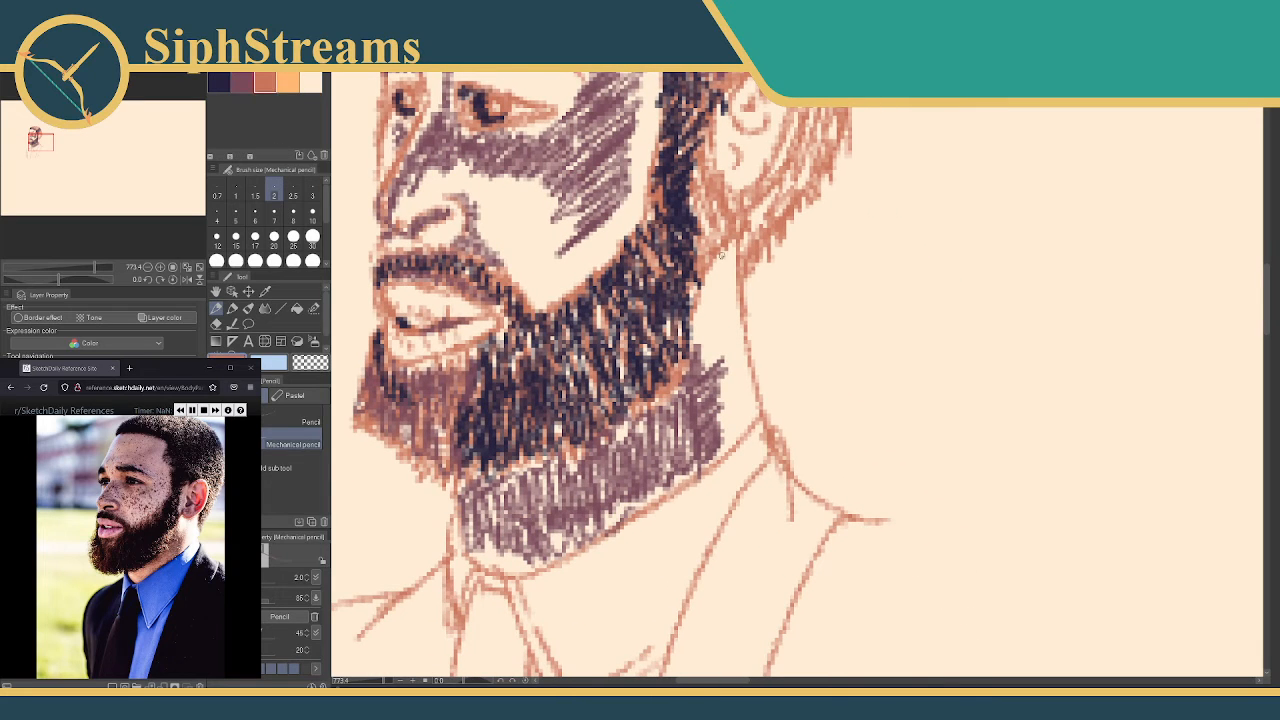
click(287, 82)
drag(712, 312, 694, 356)
drag(710, 318, 698, 362)
drag(714, 290, 706, 344)
mouse_move(712, 358)
mouse_down()
mouse_move(717, 274)
mouse_move(730, 415)
mouse_move(738, 335)
mouse_move(755, 410)
mouse_move(722, 430)
mouse_move(730, 385)
mouse_up()
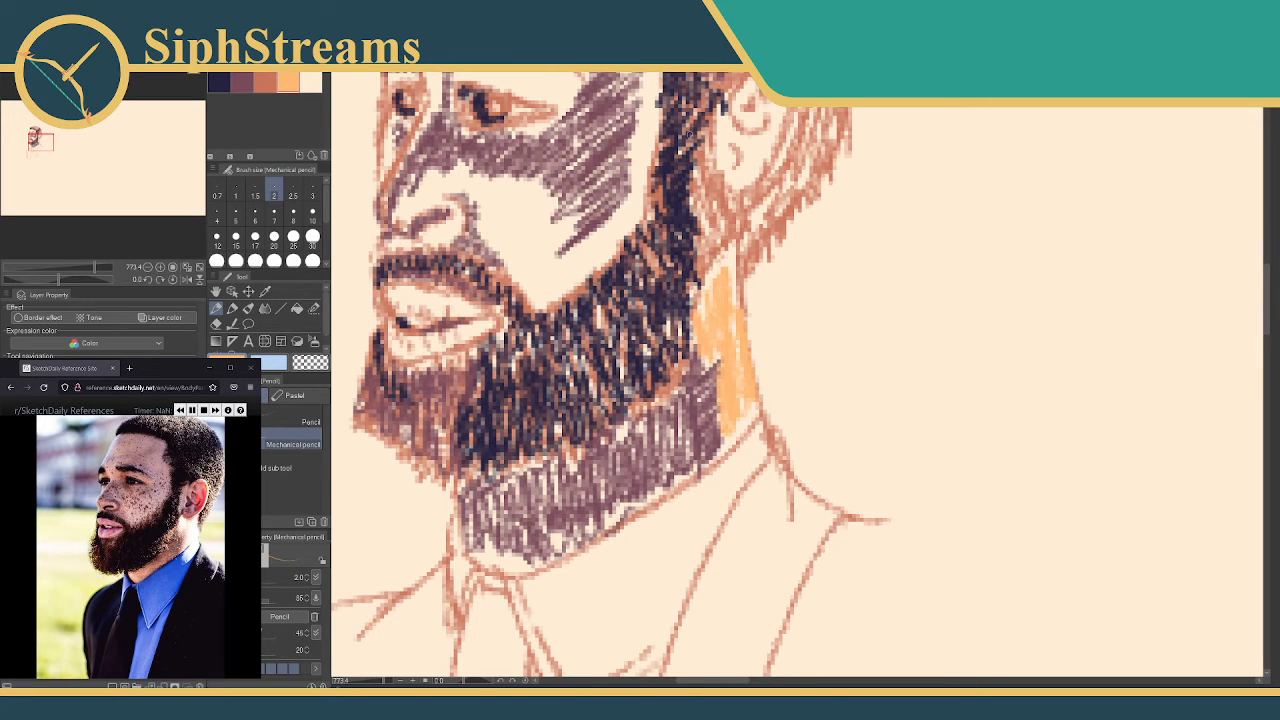
Add orange and pale cream highlight strokes to the top of the hair
scroll(740, 384, up, 5)
scroll(575, 378, up, 2)
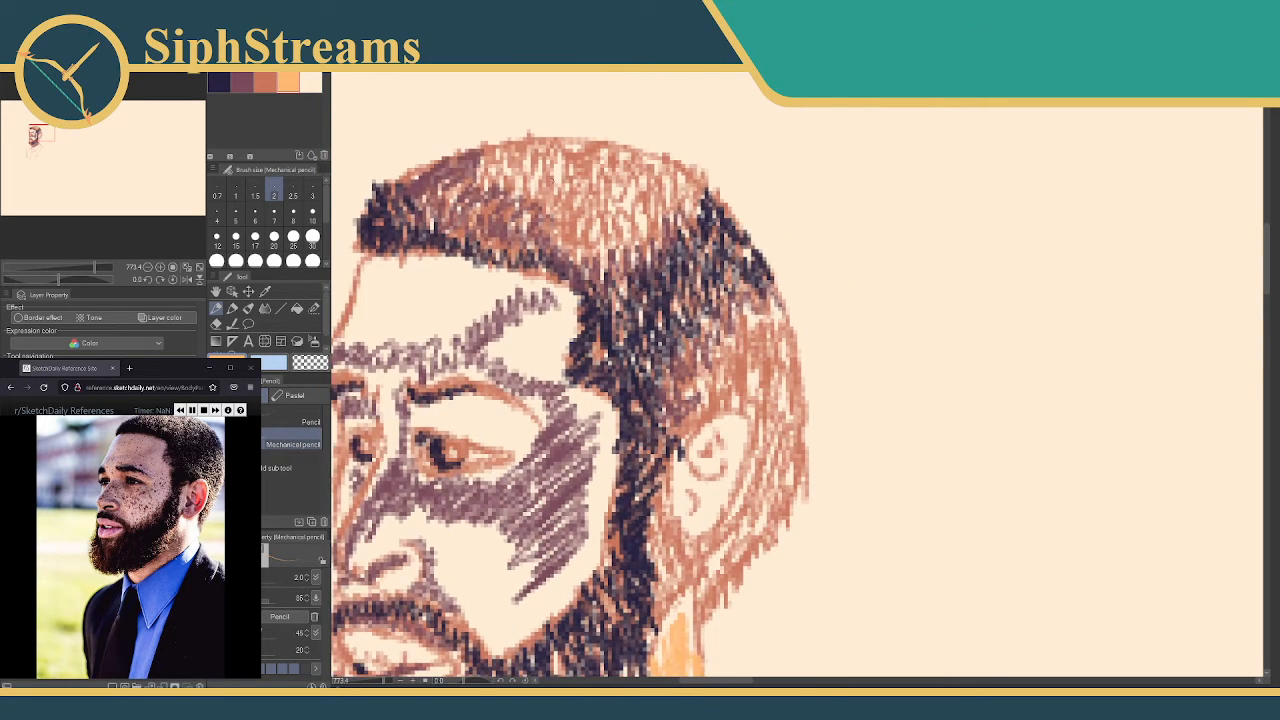
mouse_move(516, 156)
mouse_down()
mouse_move(566, 200)
mouse_move(630, 196)
mouse_up()
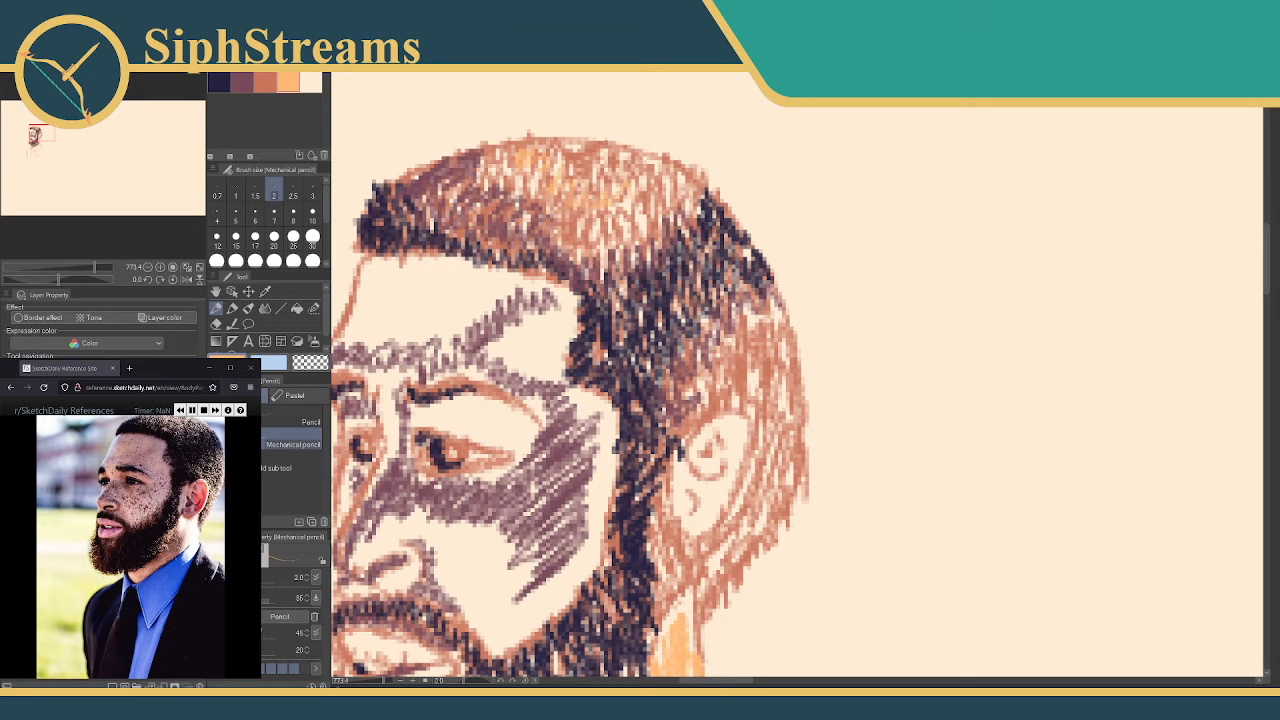
click(314, 84)
mouse_move(582, 140)
mouse_down()
mouse_move(566, 156)
mouse_move(590, 182)
mouse_move(608, 155)
mouse_move(604, 174)
mouse_move(630, 156)
mouse_move(636, 170)
mouse_move(684, 164)
mouse_up()
drag(674, 184, 678, 174)
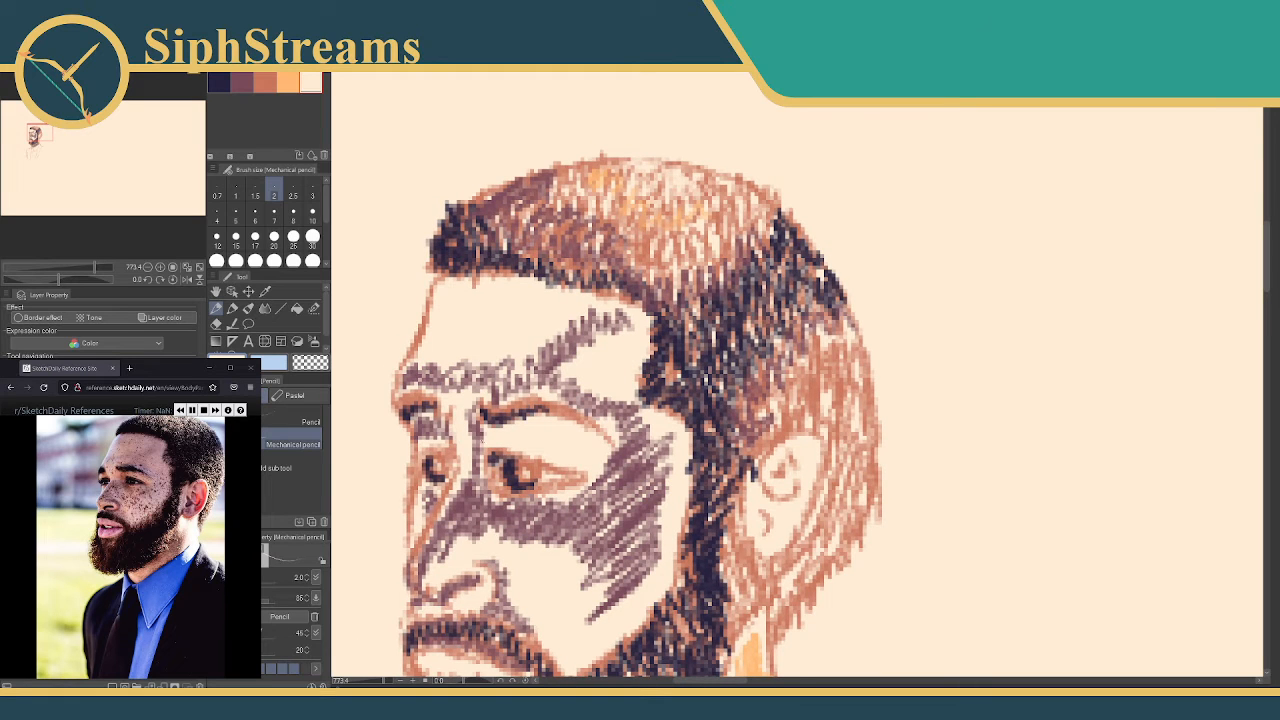
Dot terracotta freckles on the cheek below the purple shadow, and deepen the mustache with navy strokes
drag(483, 441, 585, 213)
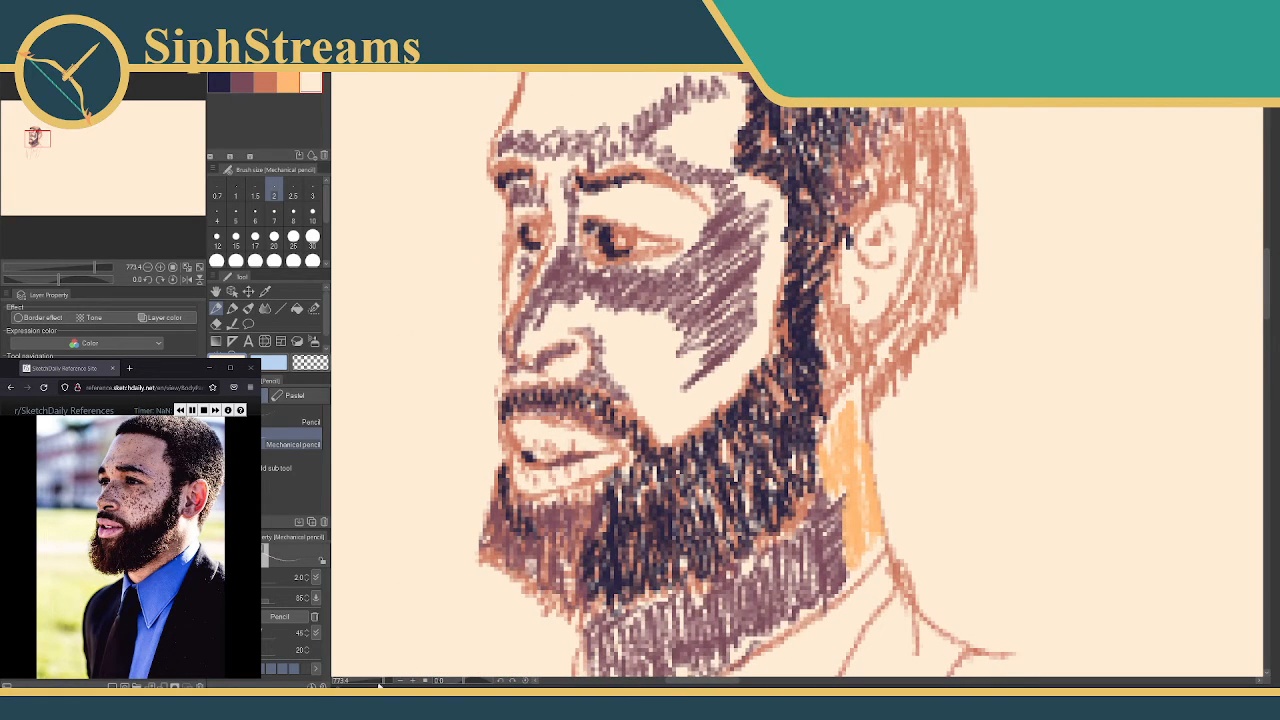
drag(379, 683, 381, 683)
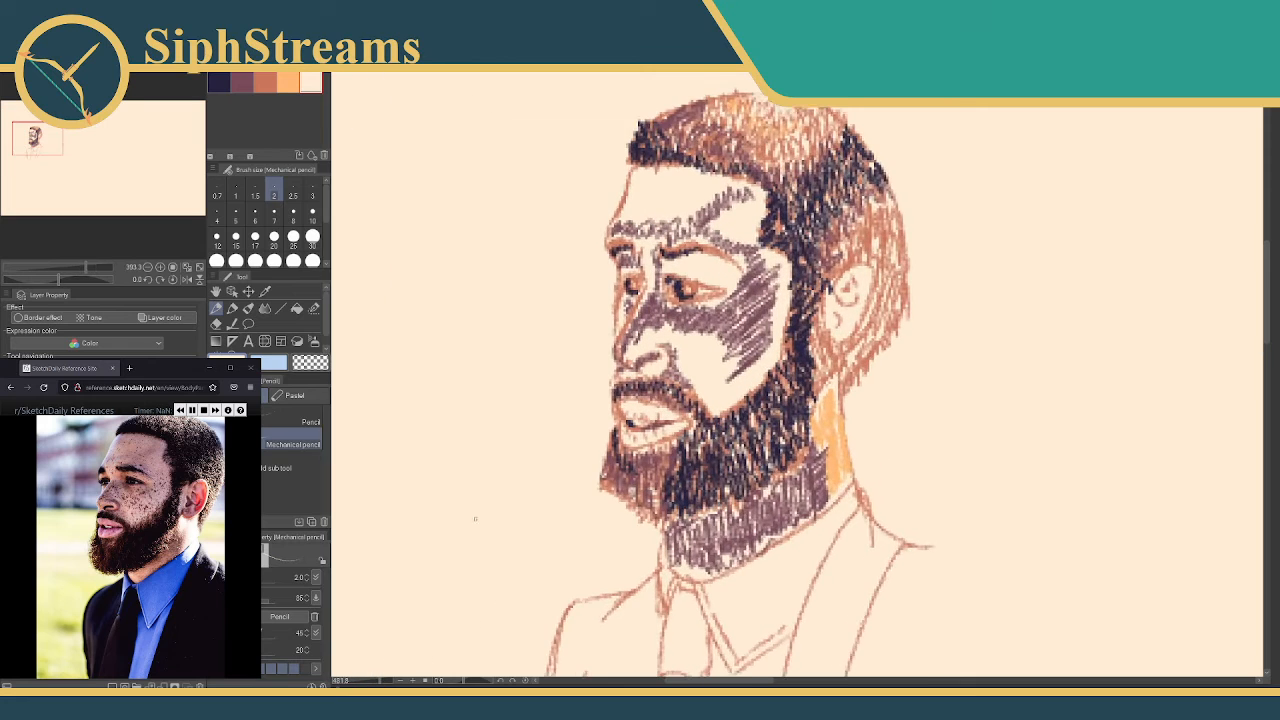
drag(534, 432, 480, 443)
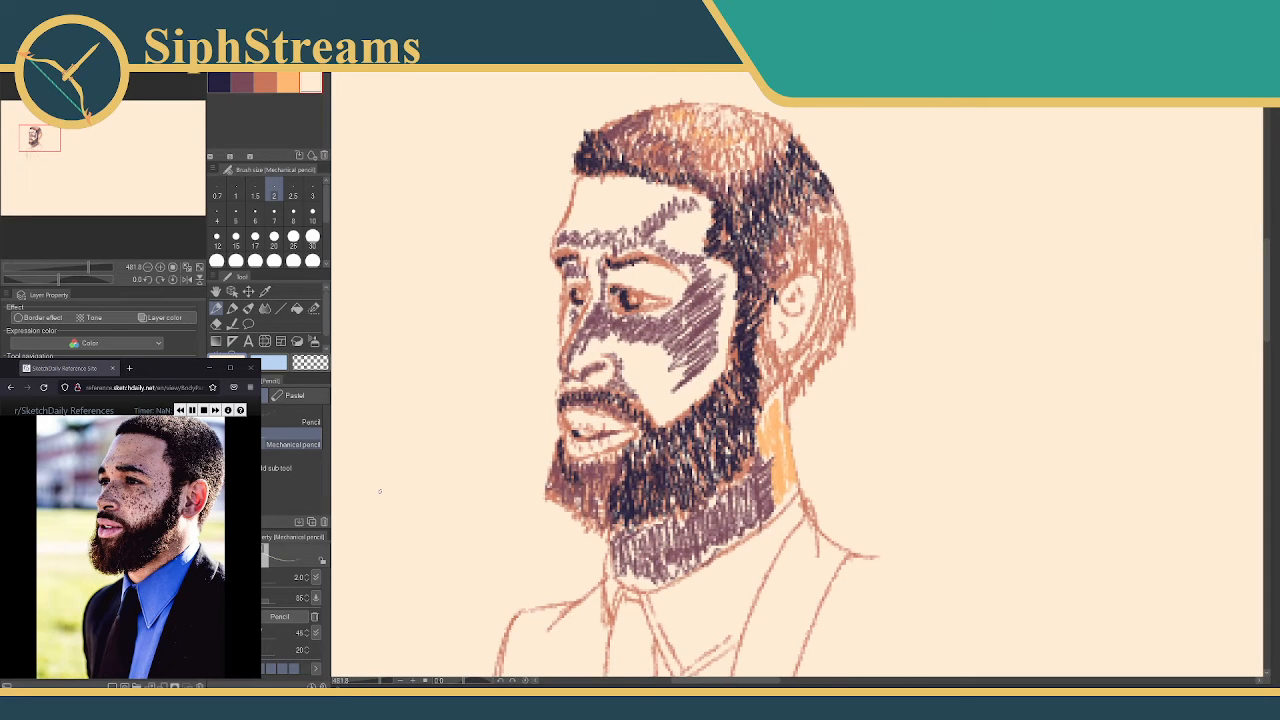
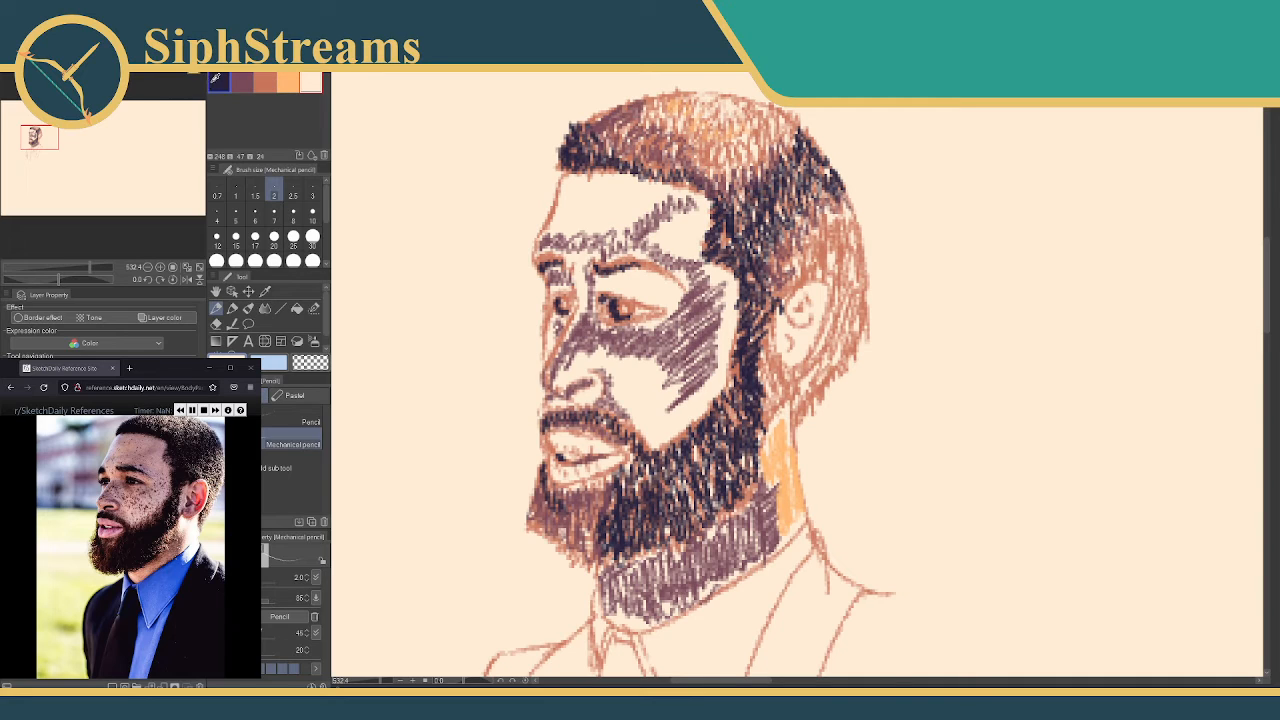
click(219, 82)
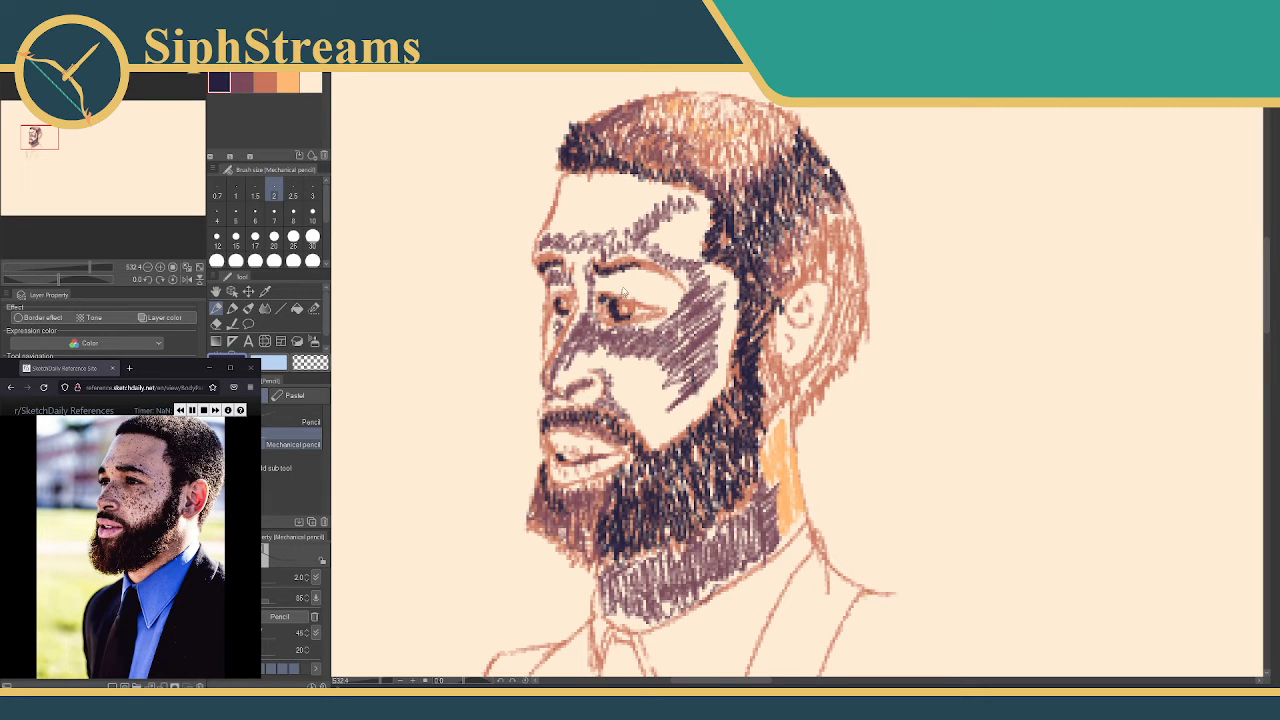
click(264, 81)
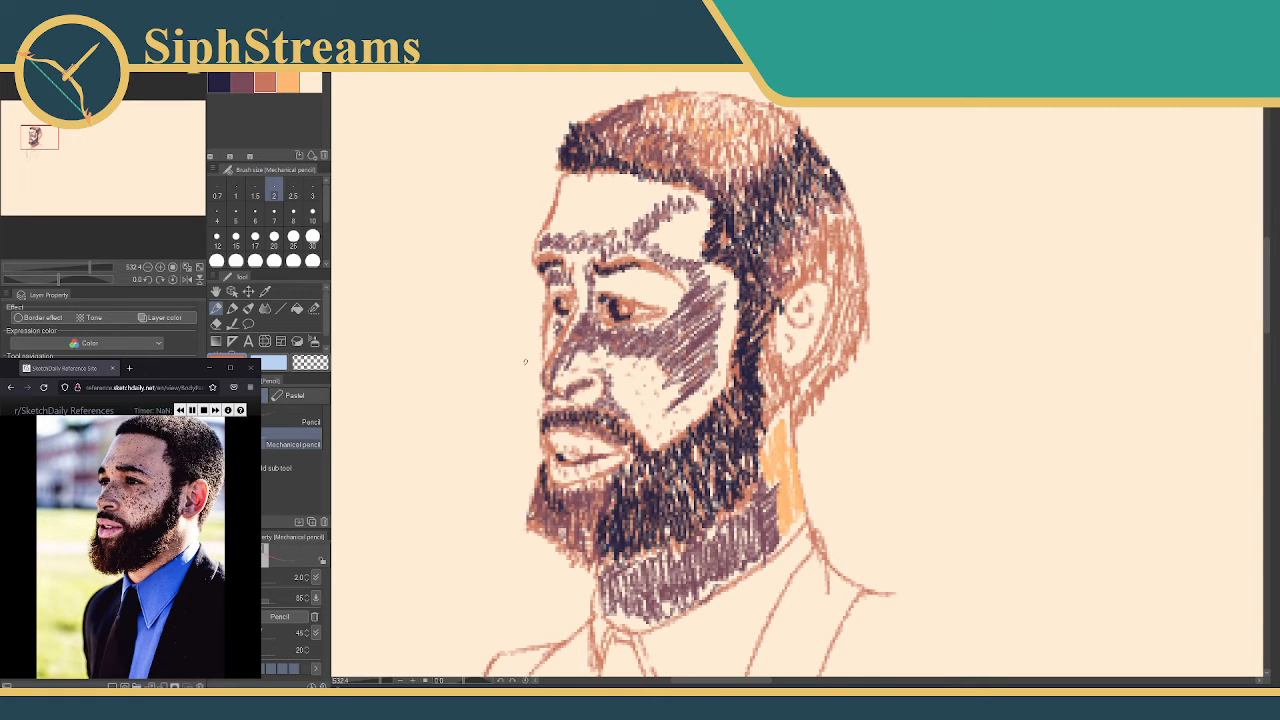
click(225, 82)
mouse_move(556, 420)
mouse_down()
mouse_move(550, 404)
mouse_move(600, 406)
mouse_move(644, 470)
mouse_up()
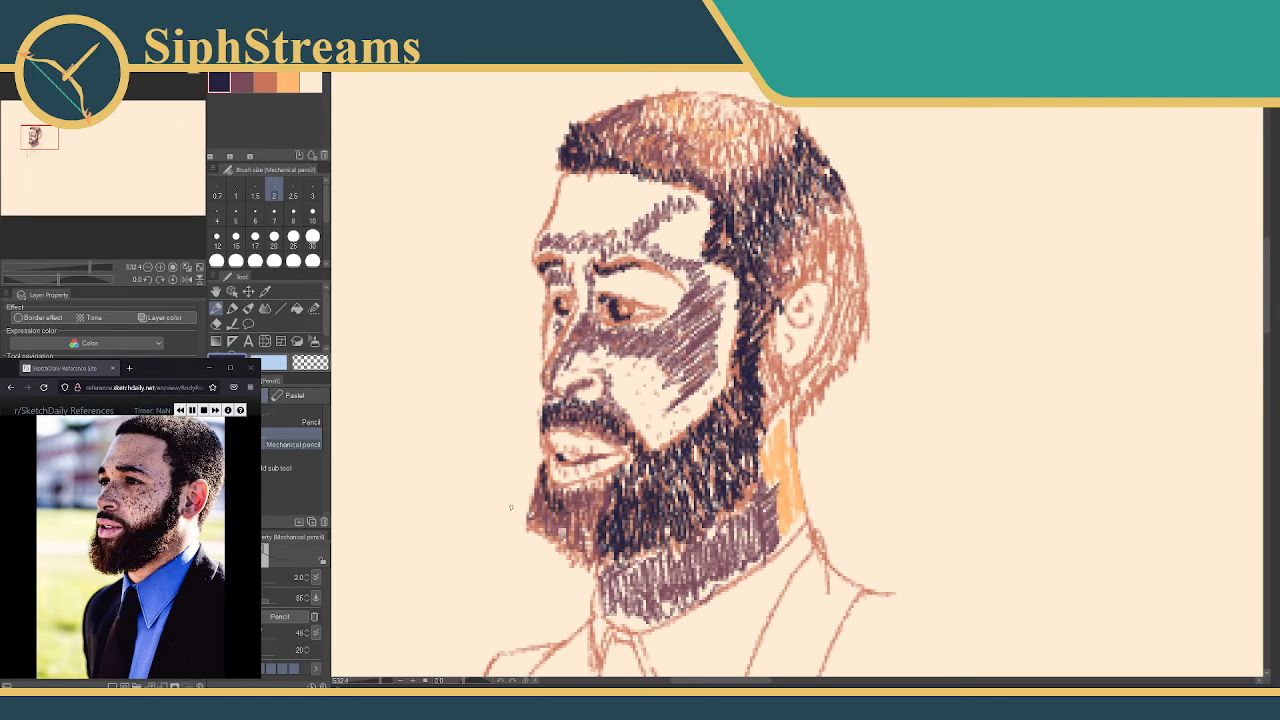
Erase stray marks along the beard's front edge and redefine that edge with short purple strokes
key(e)
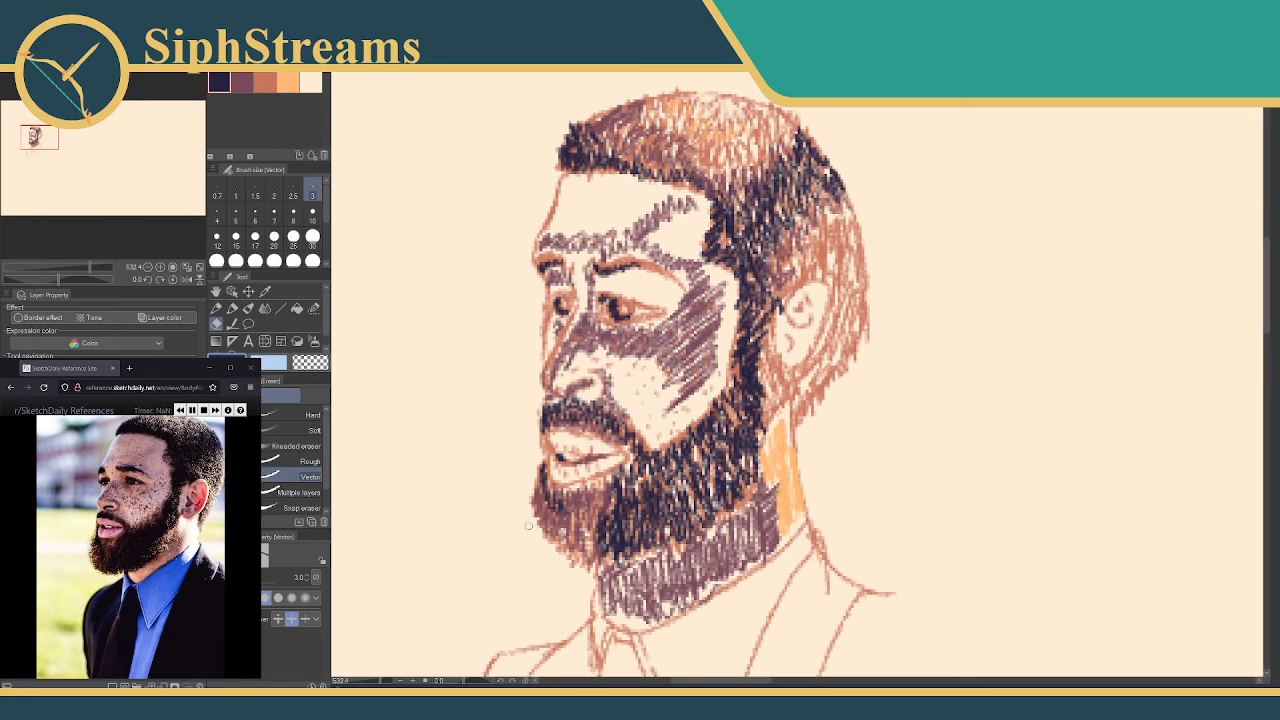
key(p)
key(e)
key(p)
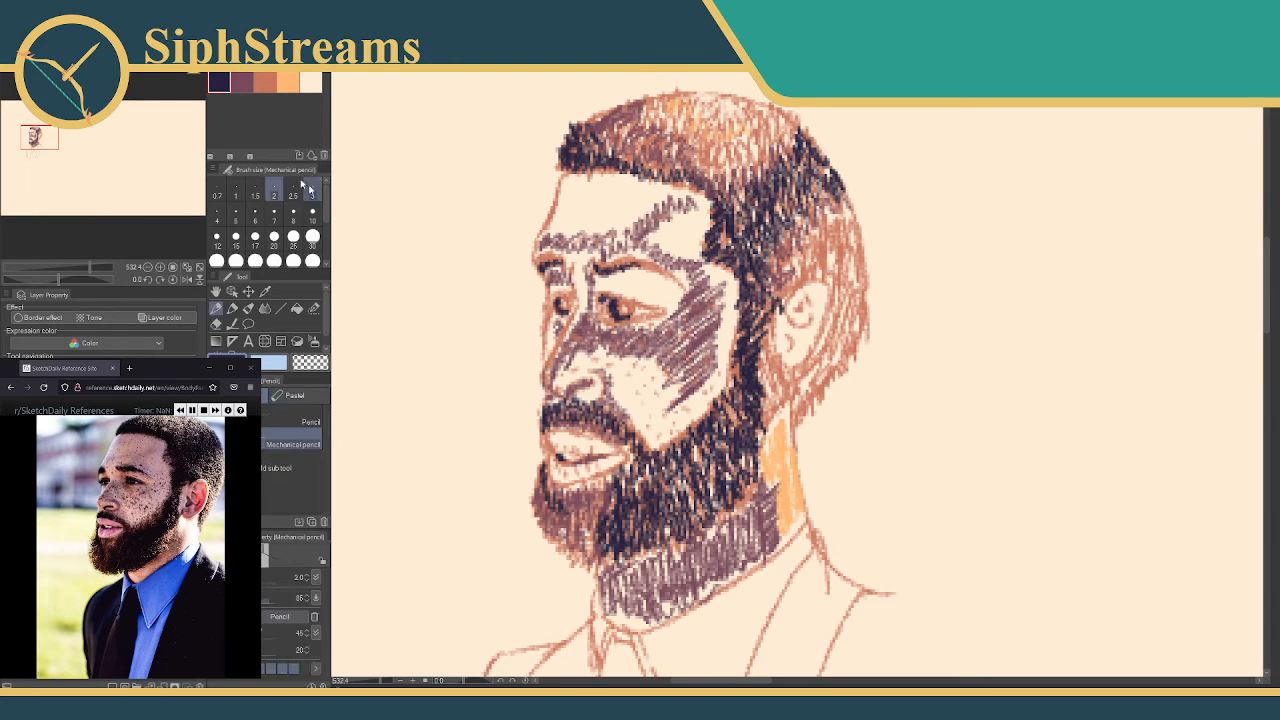
click(245, 84)
mouse_move(530, 536)
mouse_down()
mouse_move(544, 530)
mouse_move(574, 563)
mouse_move(584, 550)
mouse_up()
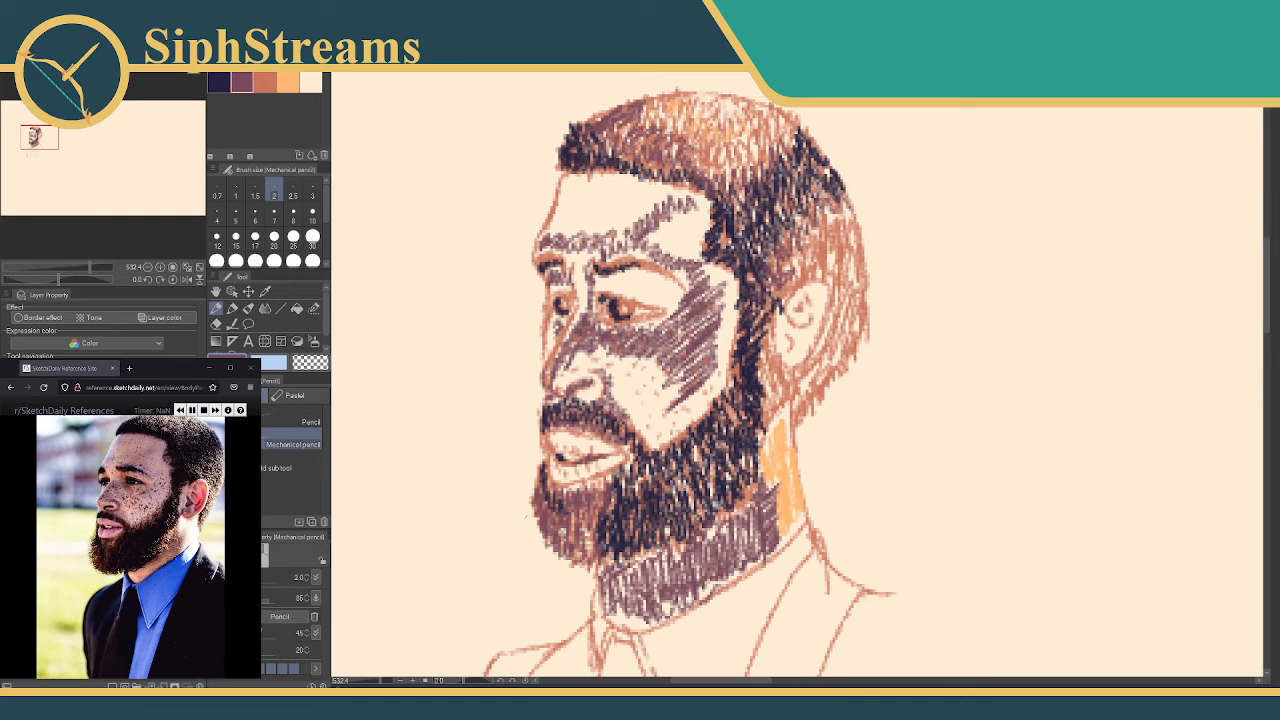
drag(532, 506, 536, 527)
drag(589, 547, 592, 555)
Shade the inner folds of the ear with purple and trace its outer rim in orange
drag(380, 681, 384, 681)
drag(783, 239, 652, 314)
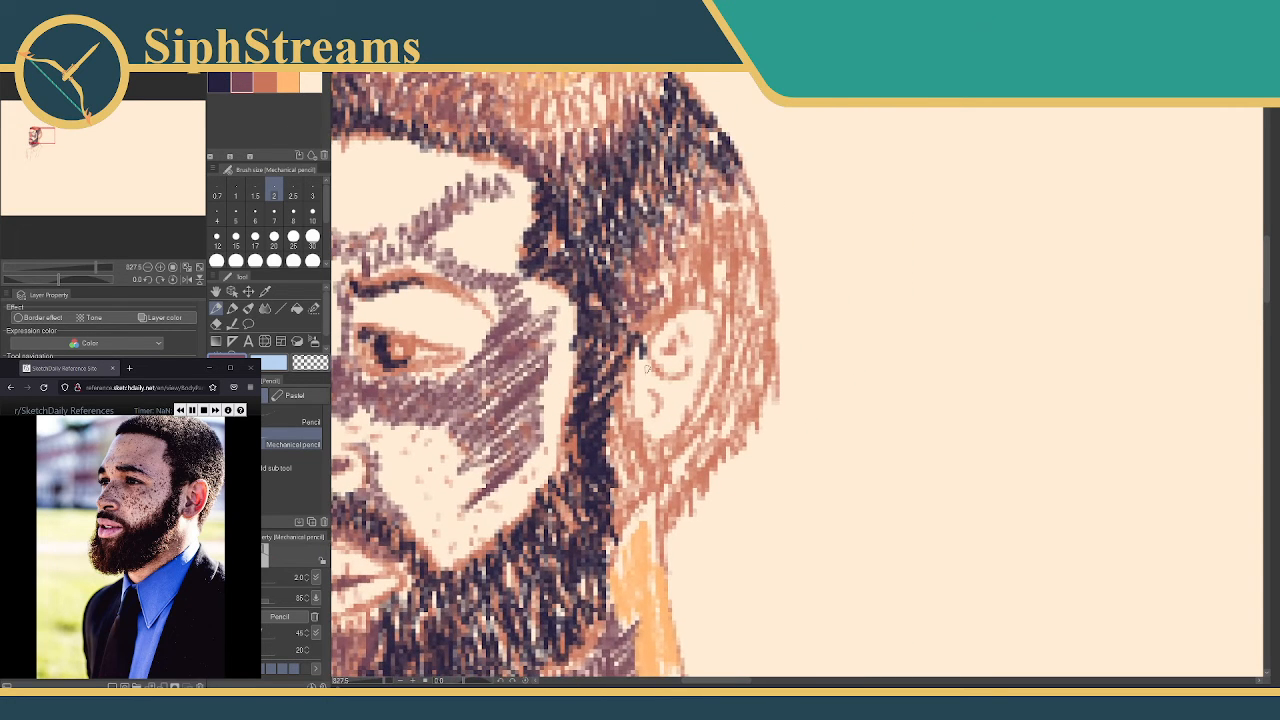
mouse_move(654, 388)
mouse_down()
mouse_move(652, 410)
mouse_move(692, 394)
mouse_move(674, 396)
mouse_up()
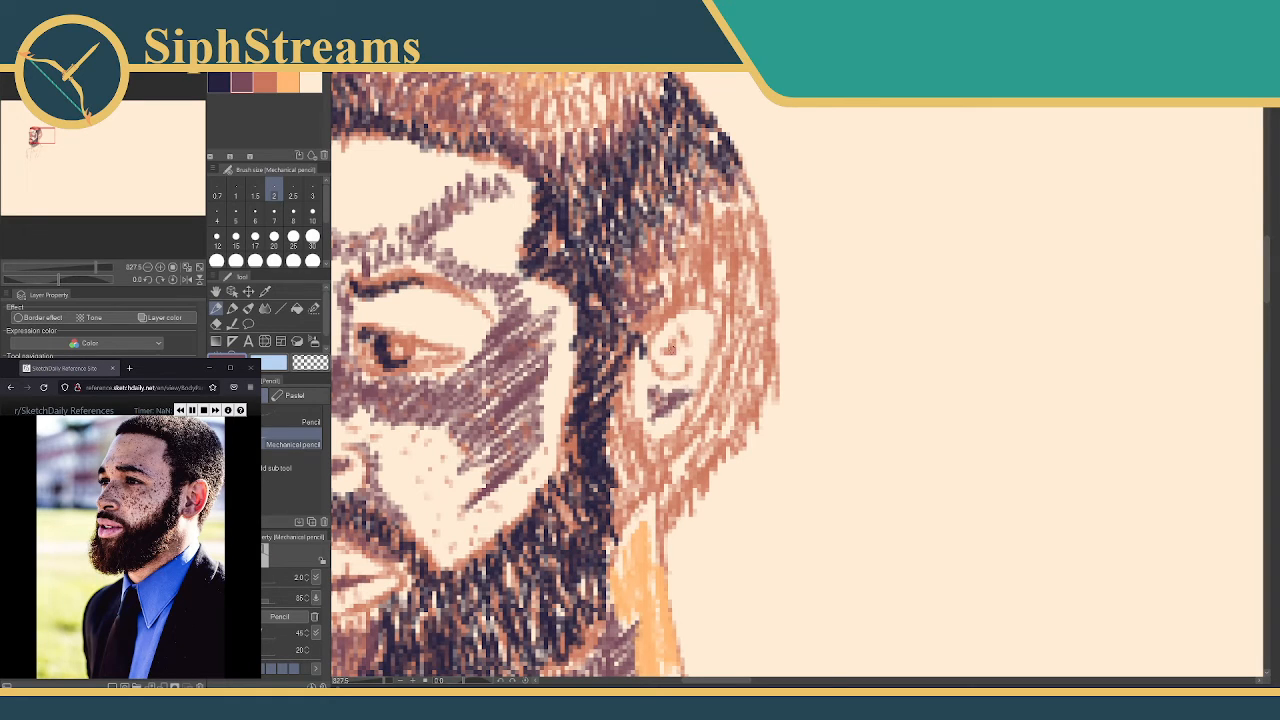
mouse_move(668, 348)
mouse_down()
mouse_move(664, 362)
mouse_move(700, 296)
mouse_move(666, 304)
mouse_move(648, 344)
mouse_up()
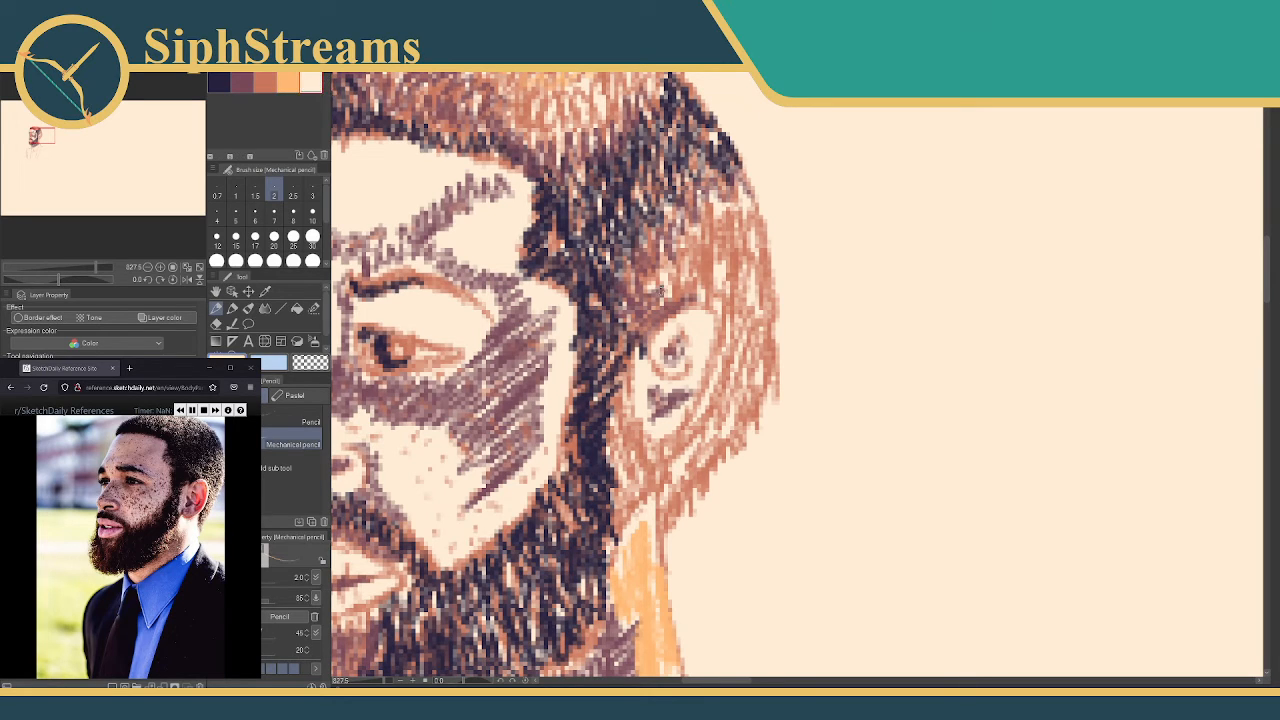
mouse_move(676, 306)
mouse_down()
mouse_move(722, 330)
mouse_move(698, 297)
mouse_move(626, 289)
mouse_move(715, 316)
mouse_move(698, 292)
mouse_move(727, 333)
mouse_move(722, 303)
mouse_move(695, 406)
mouse_up()
click(296, 78)
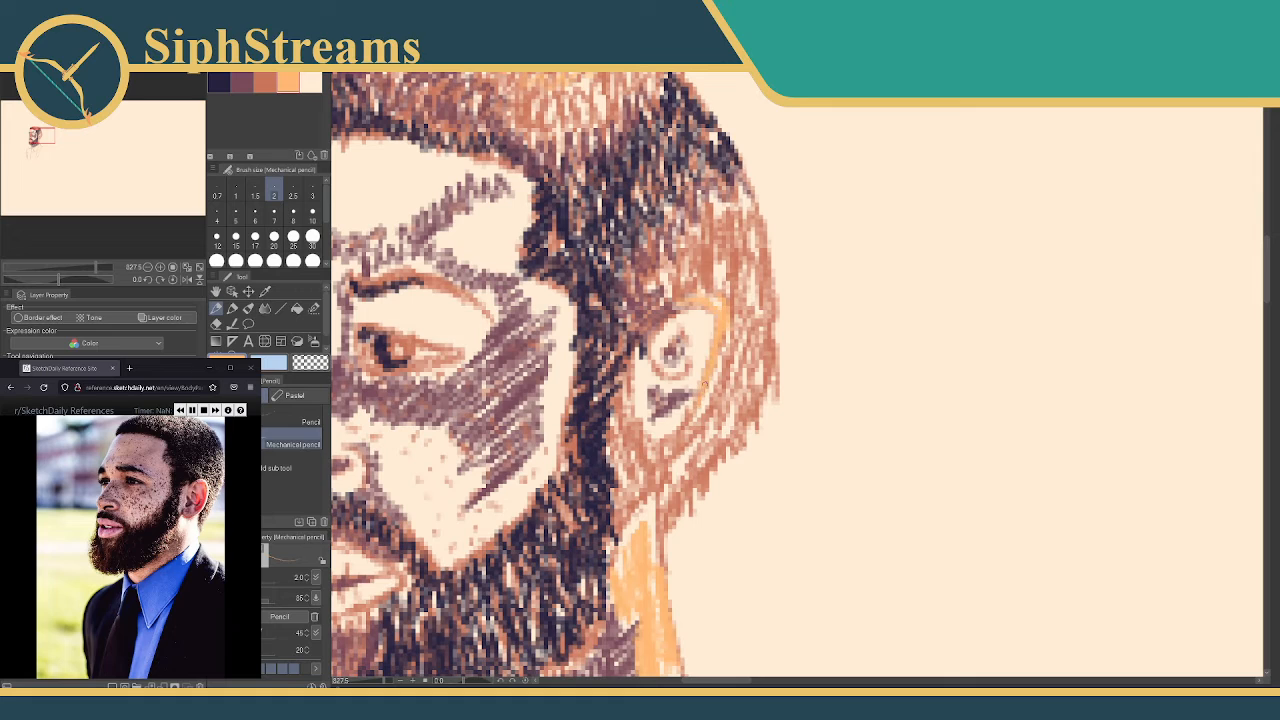
drag(698, 308, 655, 308)
Darken the ear opening with navy and add terracotta strokes around the earlobe
click(219, 82)
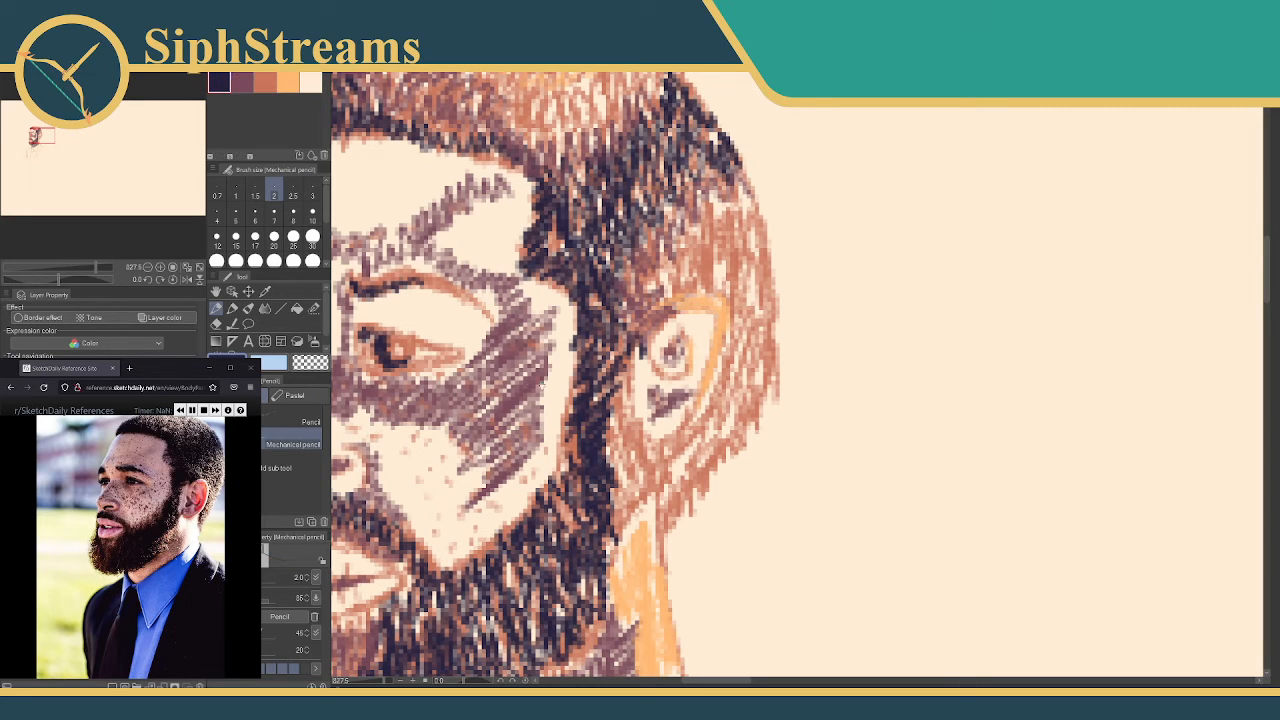
mouse_move(652, 372)
mouse_down()
mouse_move(646, 396)
mouse_move(664, 412)
mouse_up()
click(266, 82)
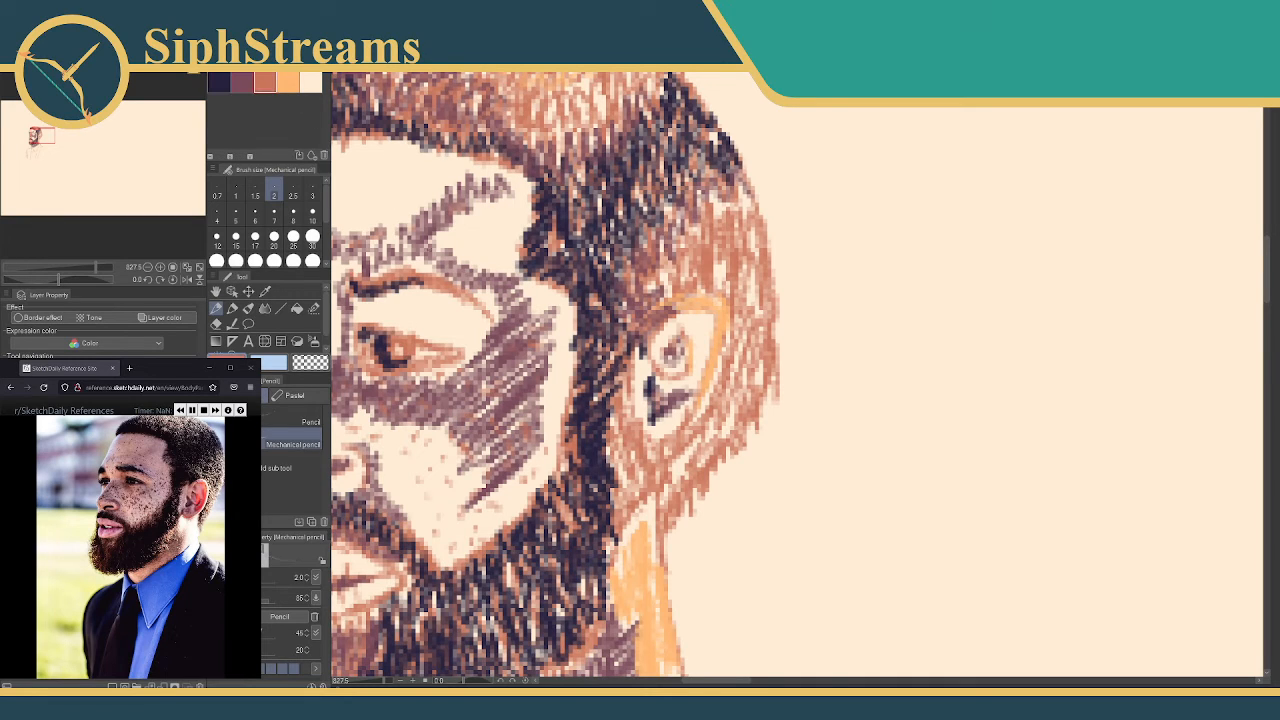
drag(646, 446, 676, 425)
Erase the sketch lines along the ear's front edge, between the ear and the sideburn
key(e)
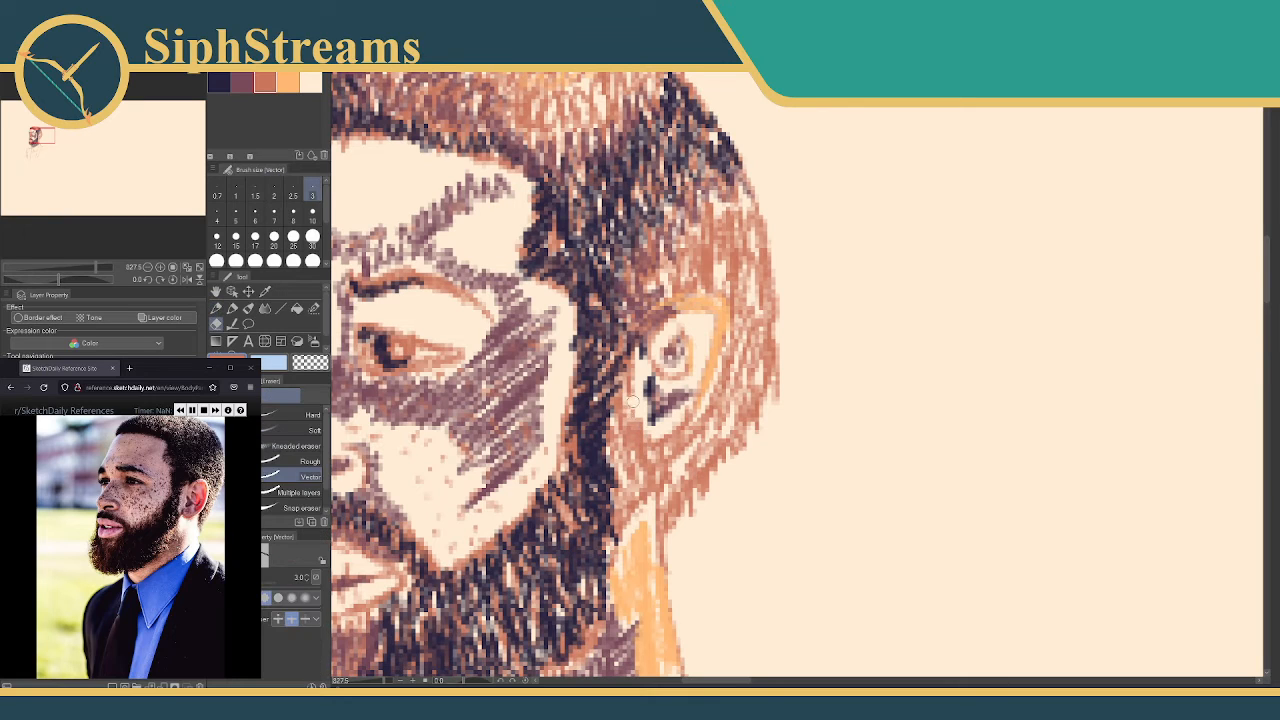
key(p)
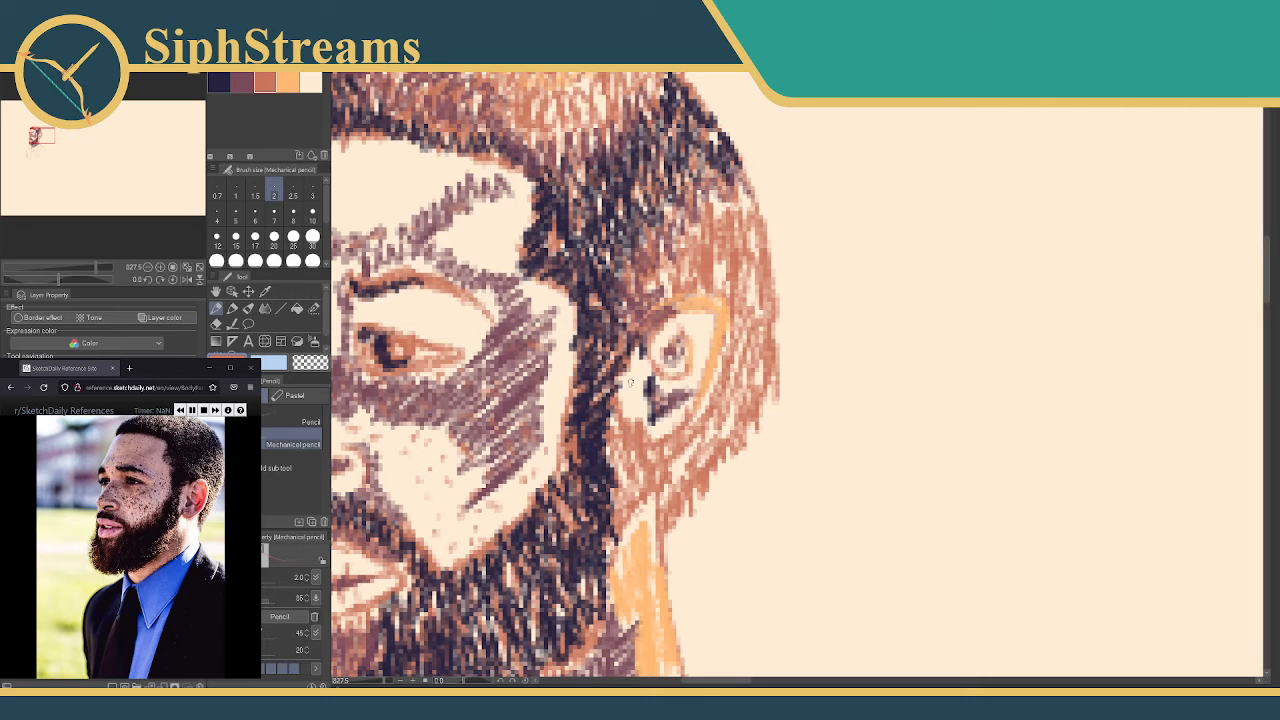
key(e)
drag(641, 411, 624, 432)
key(p)
key(e)
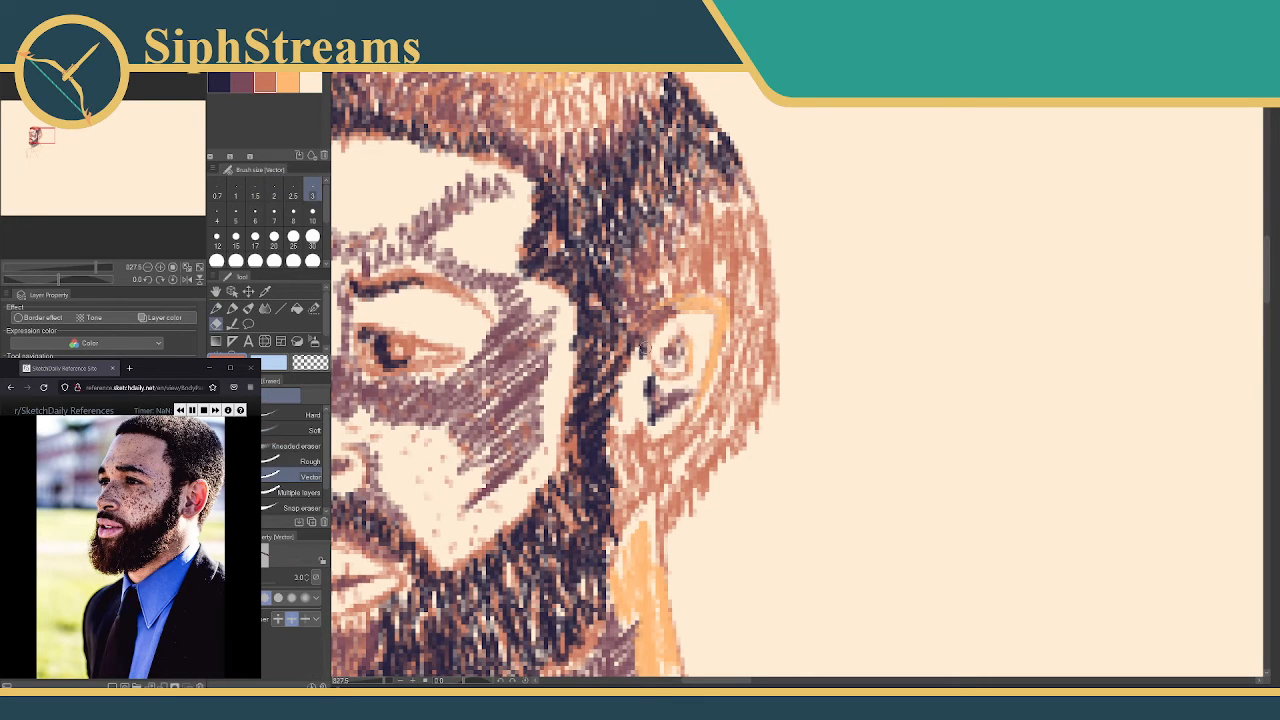
mouse_move(640, 338)
mouse_down()
mouse_move(635, 368)
mouse_move(636, 308)
mouse_up()
key(p)
drag(668, 275, 656, 292)
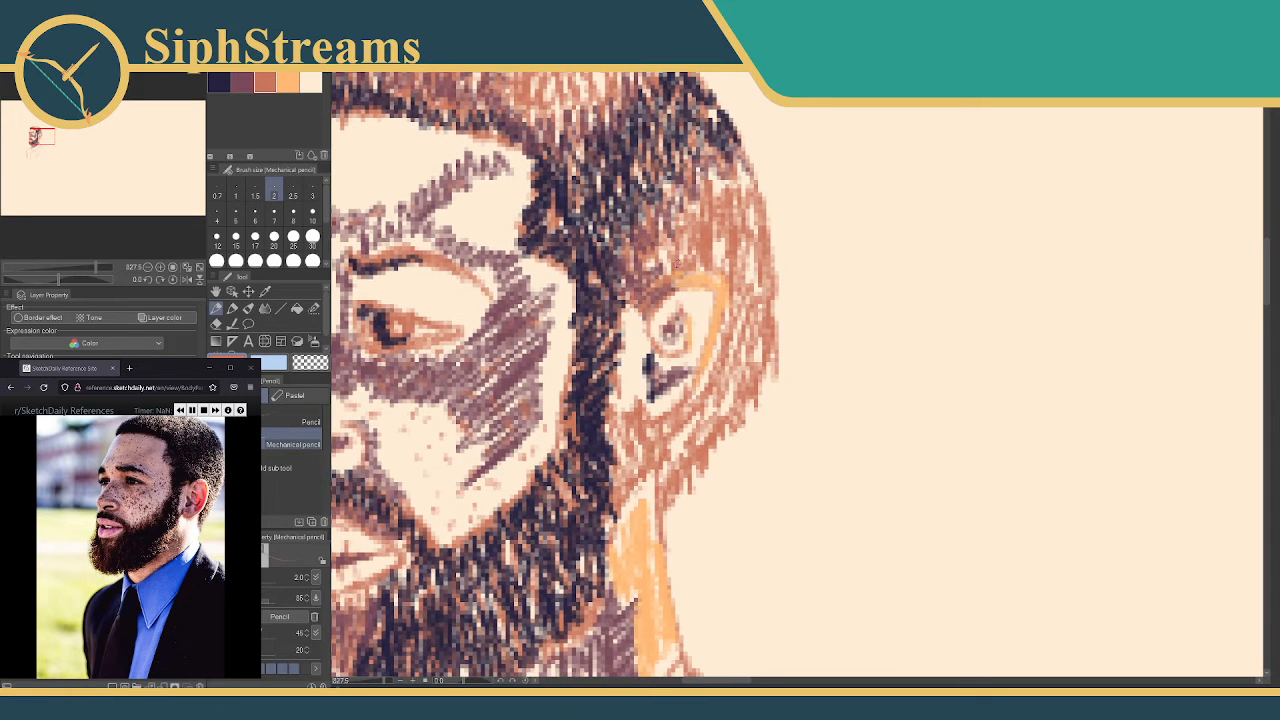
drag(435, 511, 722, 481)
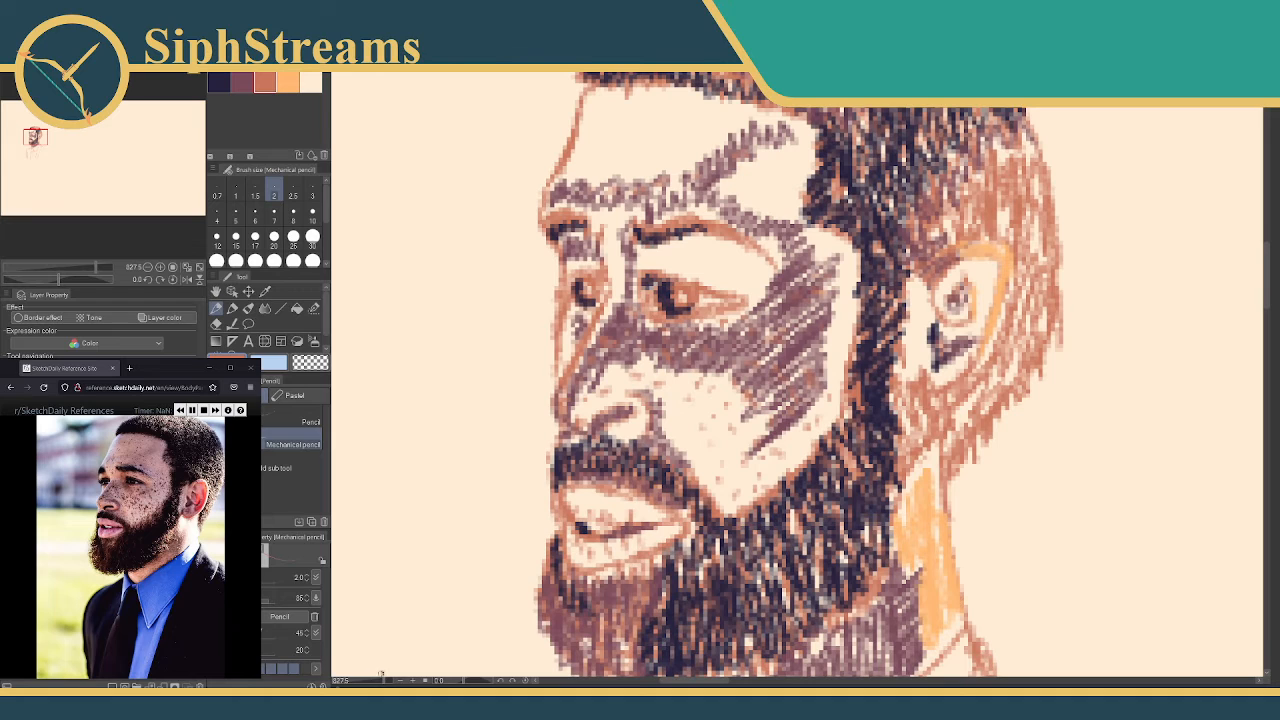
drag(382, 681, 375, 681)
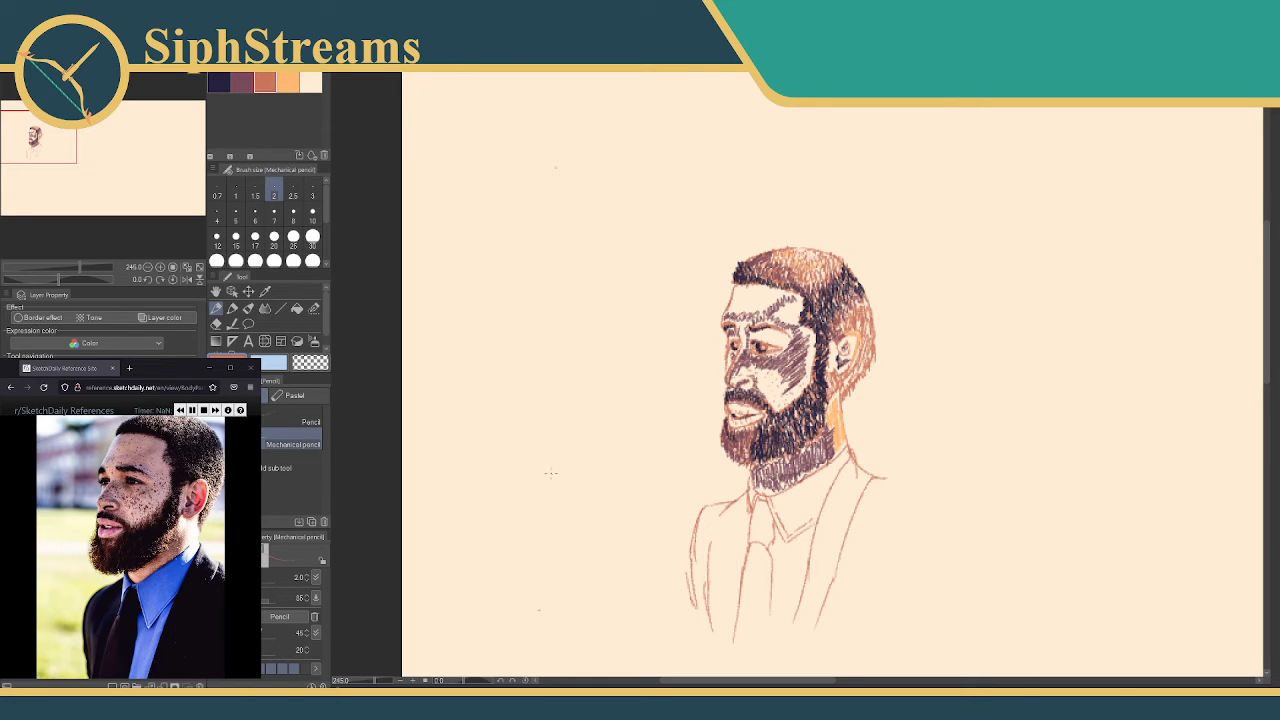
drag(550, 474, 455, 516)
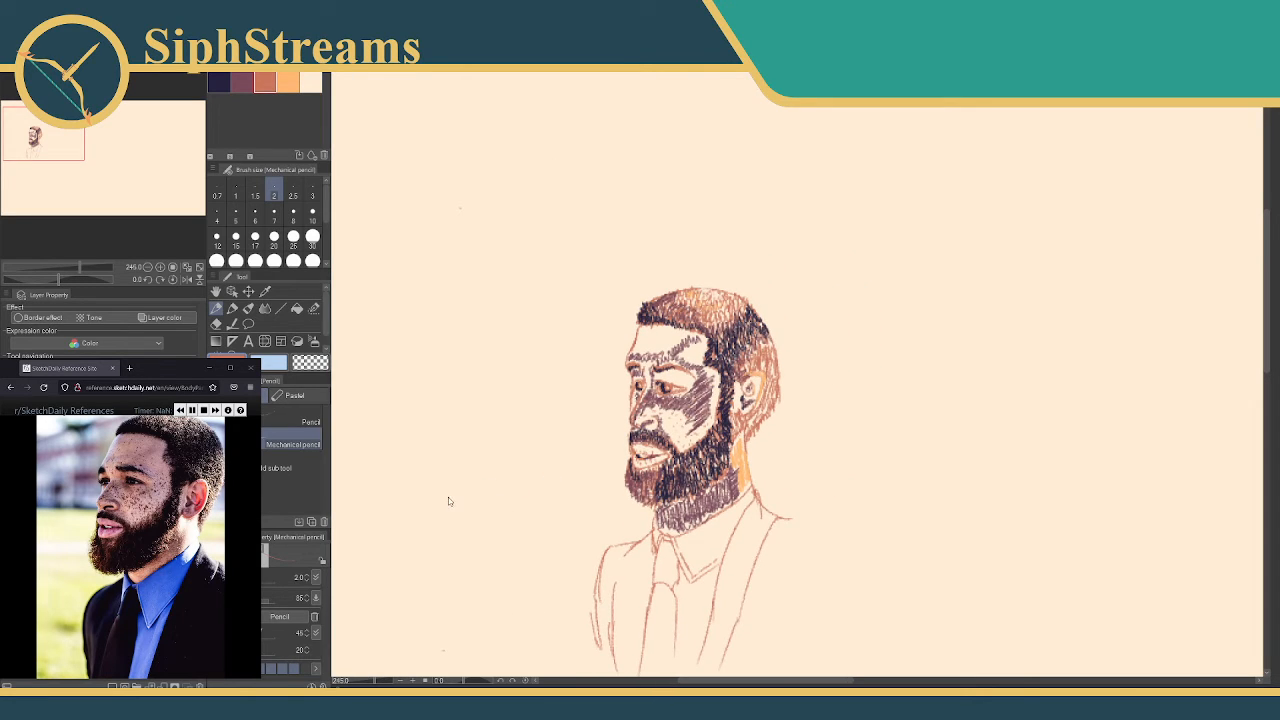
drag(476, 469, 451, 494)
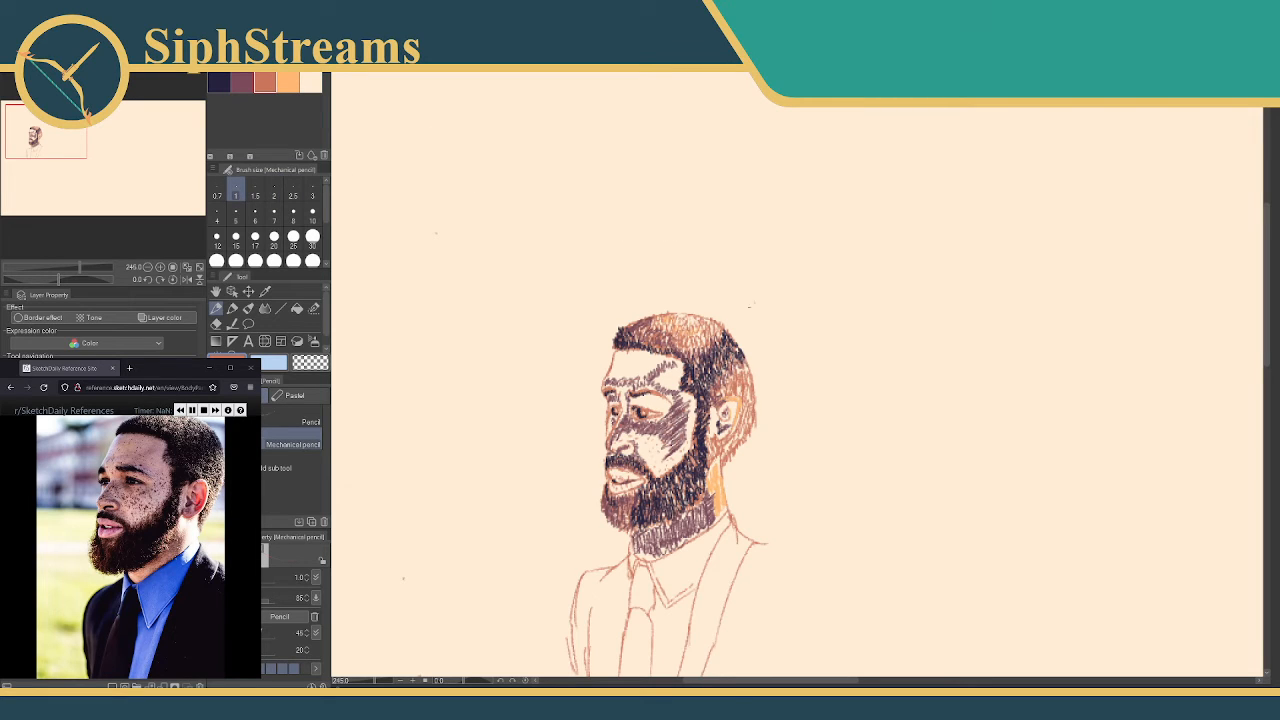
mouse_move(766, 323)
mouse_down()
mouse_move(825, 330)
mouse_move(838, 310)
mouse_move(858, 312)
mouse_up()
key(ctrl+z)
key(ctrl+z)
key(ctrl+z)
key(ctrl+z)
Handwrite the heading "Looks good" beside the portrait in terracotta, using the Calligraphy pen at size 3
key(p)
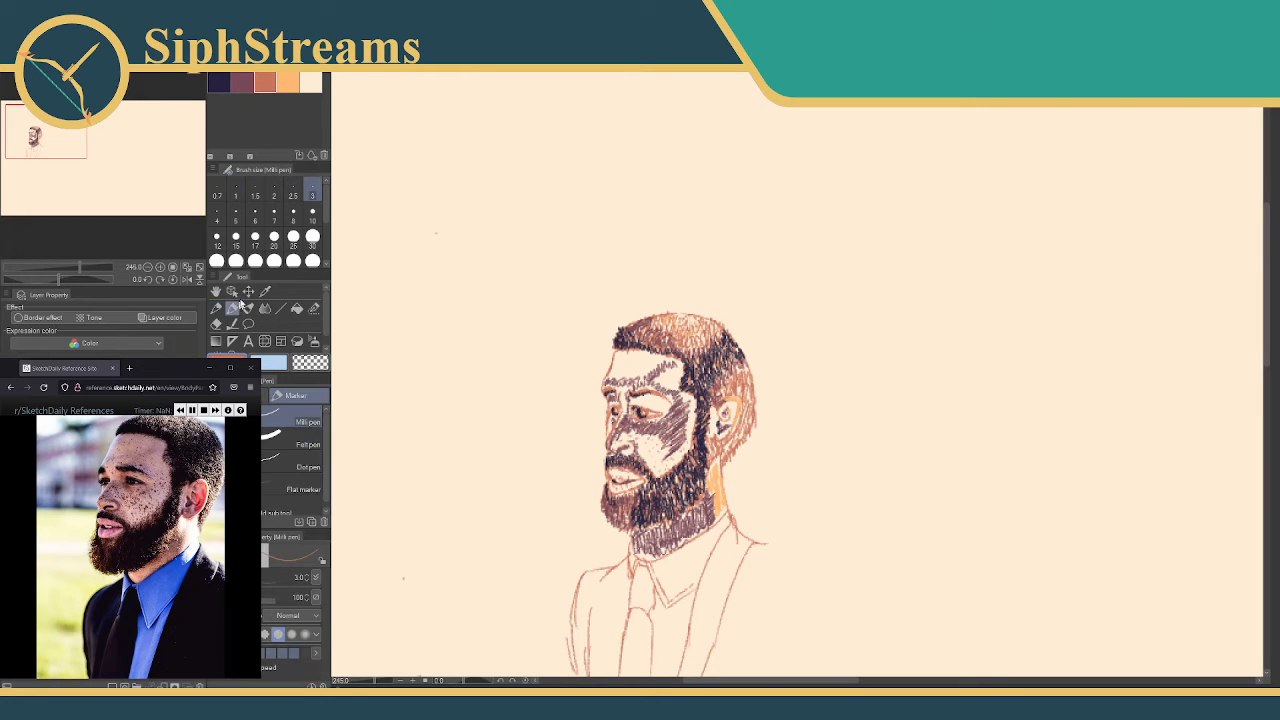
click(266, 396)
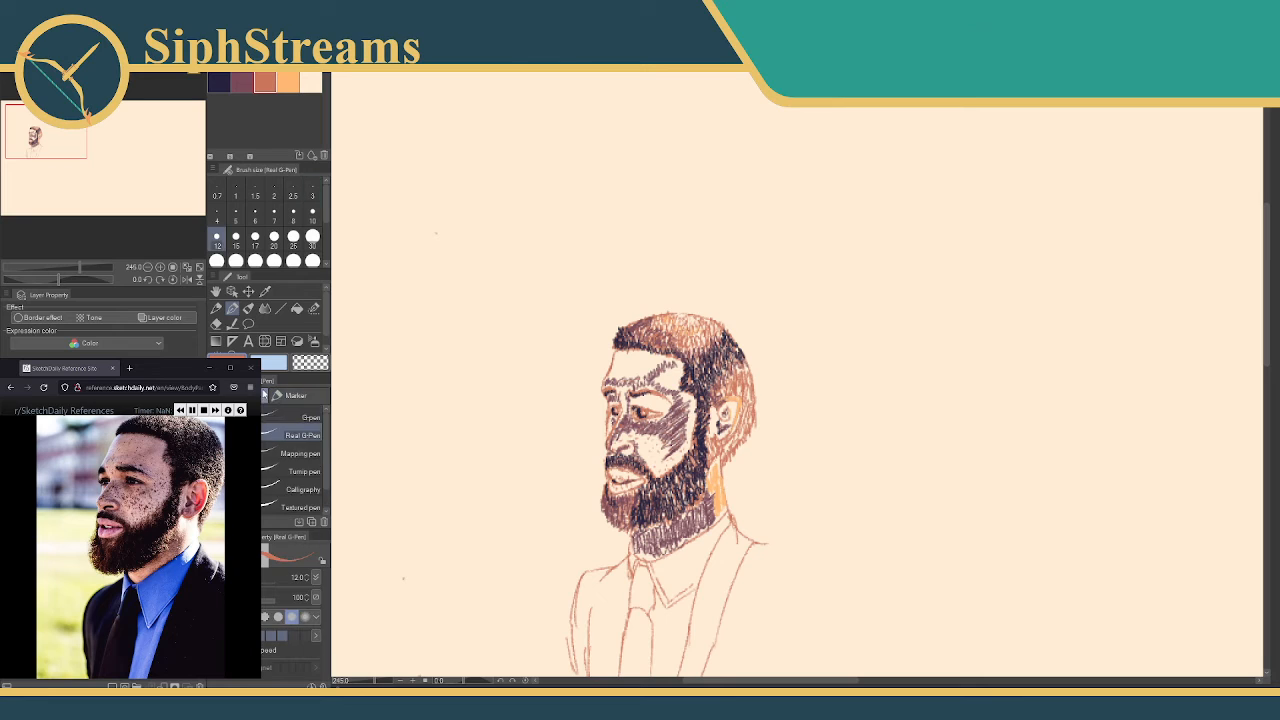
click(294, 398)
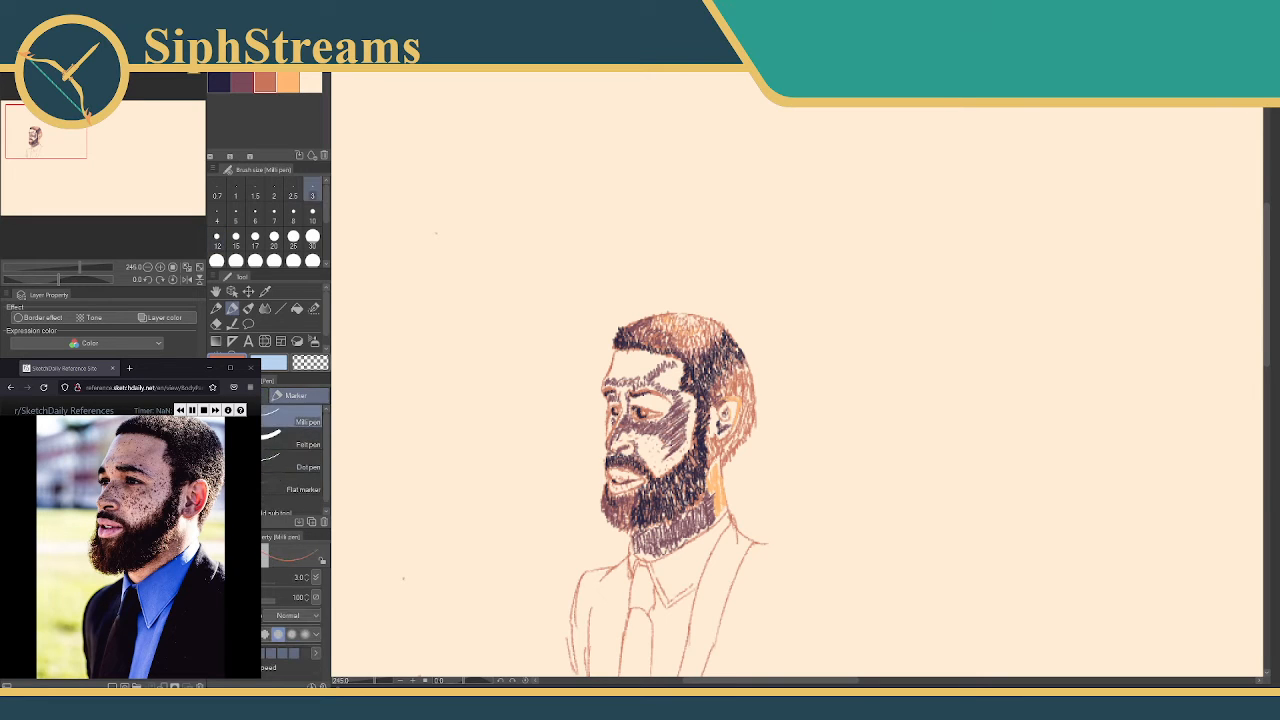
click(266, 396)
click(301, 489)
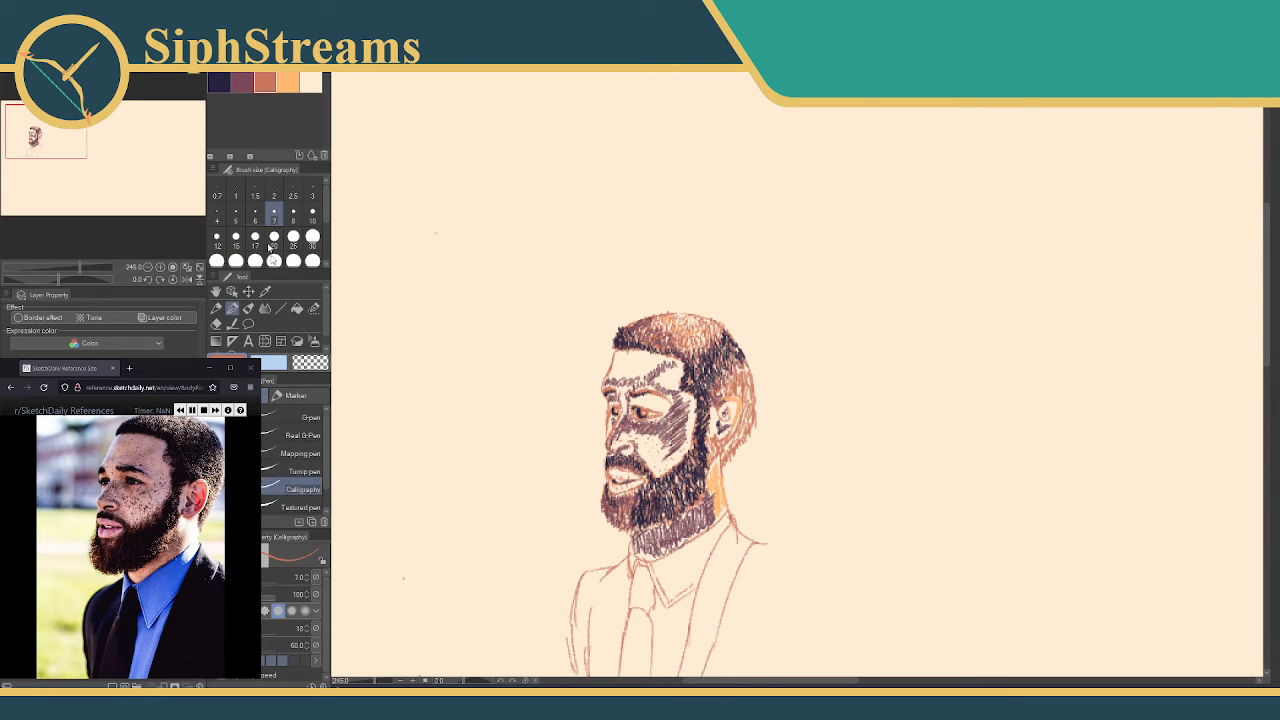
click(312, 192)
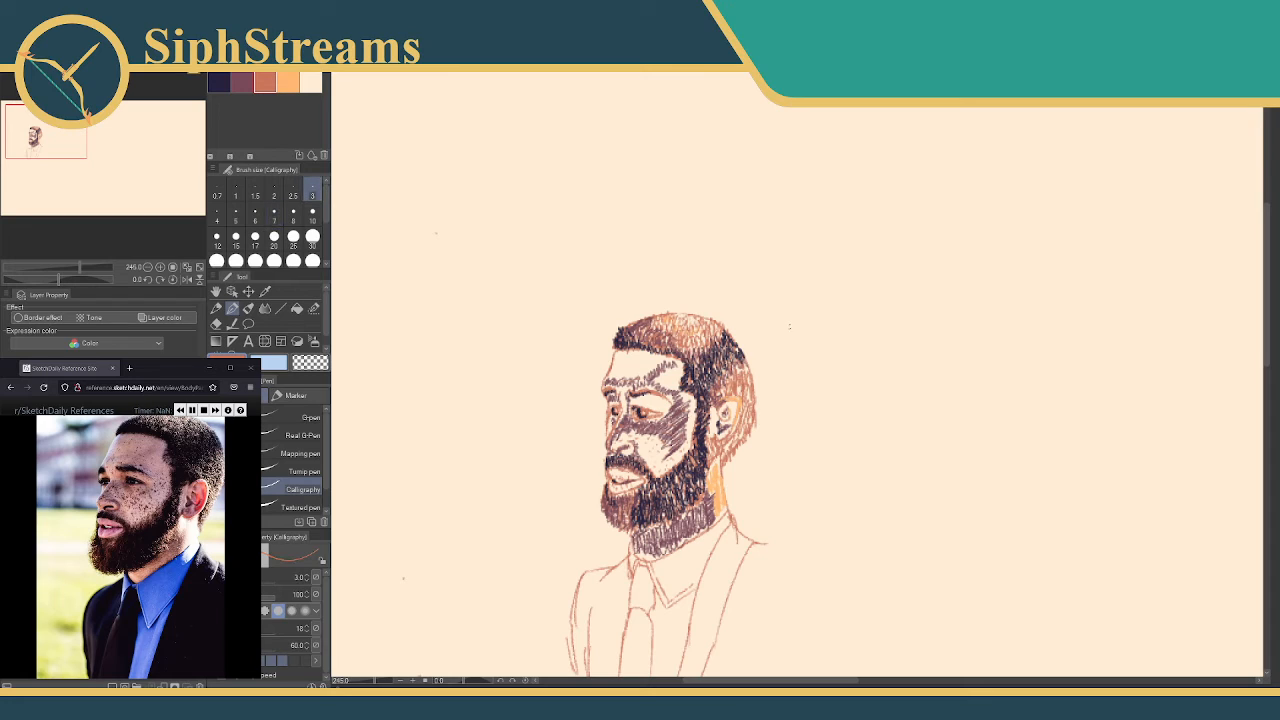
mouse_move(790, 314)
mouse_down()
mouse_move(803, 332)
mouse_move(823, 320)
mouse_move(834, 334)
mouse_move(894, 316)
mouse_move(877, 346)
mouse_up()
mouse_move(920, 308)
mouse_down()
mouse_move(909, 314)
mouse_move(947, 312)
mouse_move(940, 304)
mouse_move(984, 315)
mouse_up()
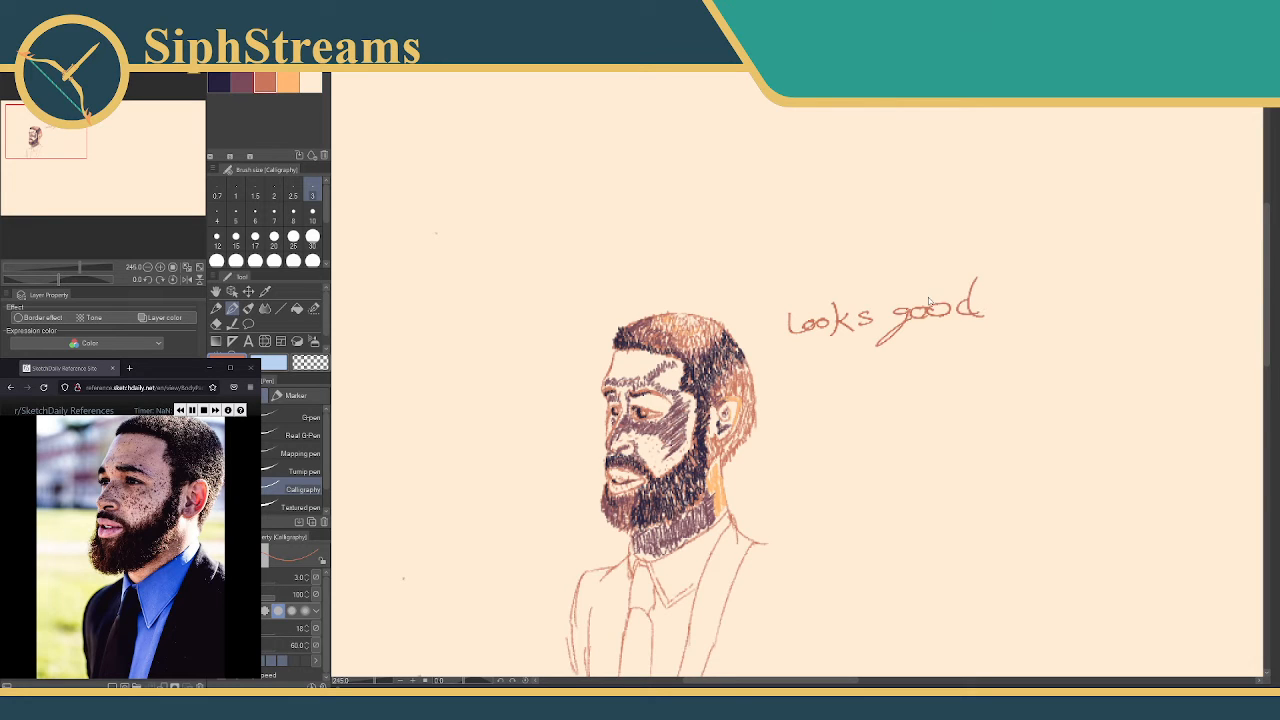
Handwrite the bullet "recognizably human" below the "Looks good" heading
key(e)
key(p)
mouse_move(823, 360)
mouse_down()
mouse_move(860, 358)
mouse_move(889, 333)
mouse_move(862, 370)
mouse_move(906, 350)
mouse_up()
mouse_move(908, 336)
mouse_down()
mouse_move(963, 334)
mouse_move(969, 346)
mouse_move(1001, 321)
mouse_move(1013, 342)
mouse_move(1062, 345)
mouse_up()
drag(1070, 336, 1088, 346)
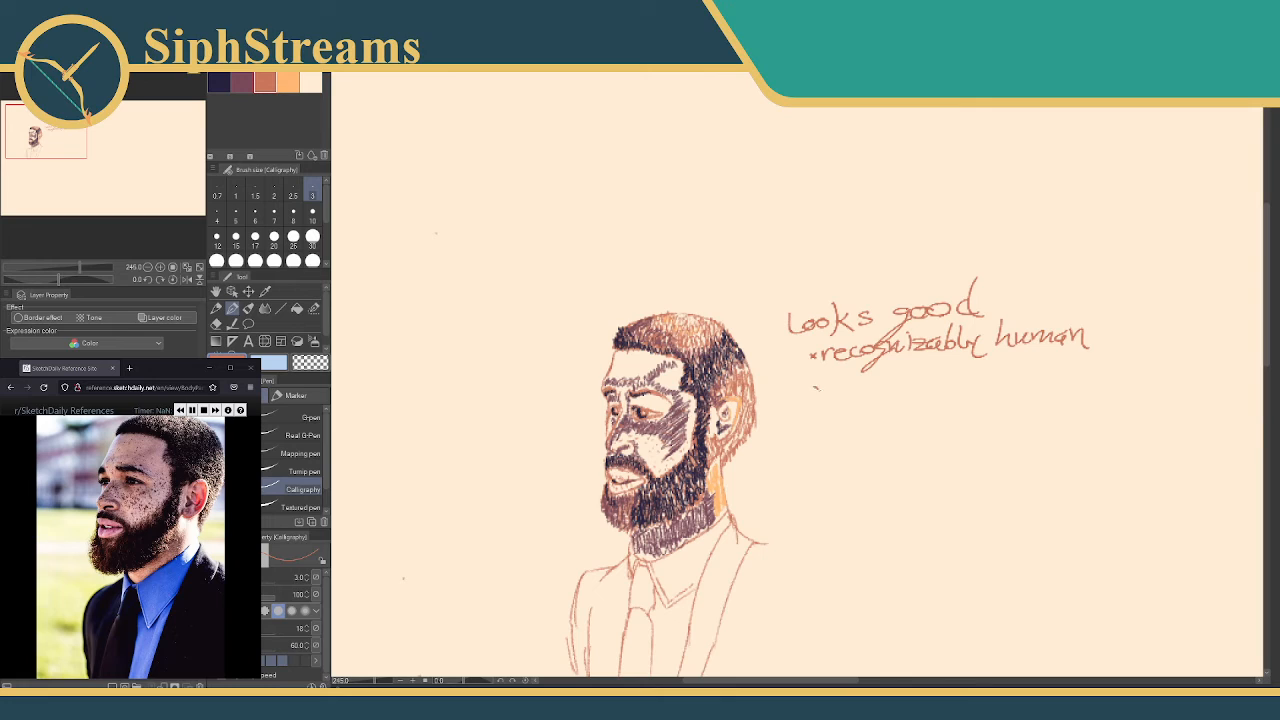
Handwrite the second bullet "not recognizable as a specific human, though" with the sub-bullet "Way off ref." under it
mouse_move(822, 383)
mouse_down()
mouse_move(813, 393)
mouse_move(856, 390)
mouse_up()
mouse_move(860, 380)
mouse_down()
mouse_move(876, 374)
mouse_move(862, 392)
mouse_move(932, 384)
mouse_up()
drag(948, 374, 926, 413)
mouse_move(963, 386)
mouse_down()
mouse_move(968, 372)
mouse_move(986, 385)
mouse_up()
mouse_move(984, 376)
mouse_down()
mouse_move(998, 385)
mouse_move(996, 368)
mouse_up()
drag(1000, 369, 1053, 385)
drag(1060, 378, 1076, 381)
mouse_move(842, 410)
mouse_down()
mouse_move(830, 418)
mouse_move(848, 424)
mouse_up()
drag(886, 408, 940, 430)
drag(944, 404, 1052, 414)
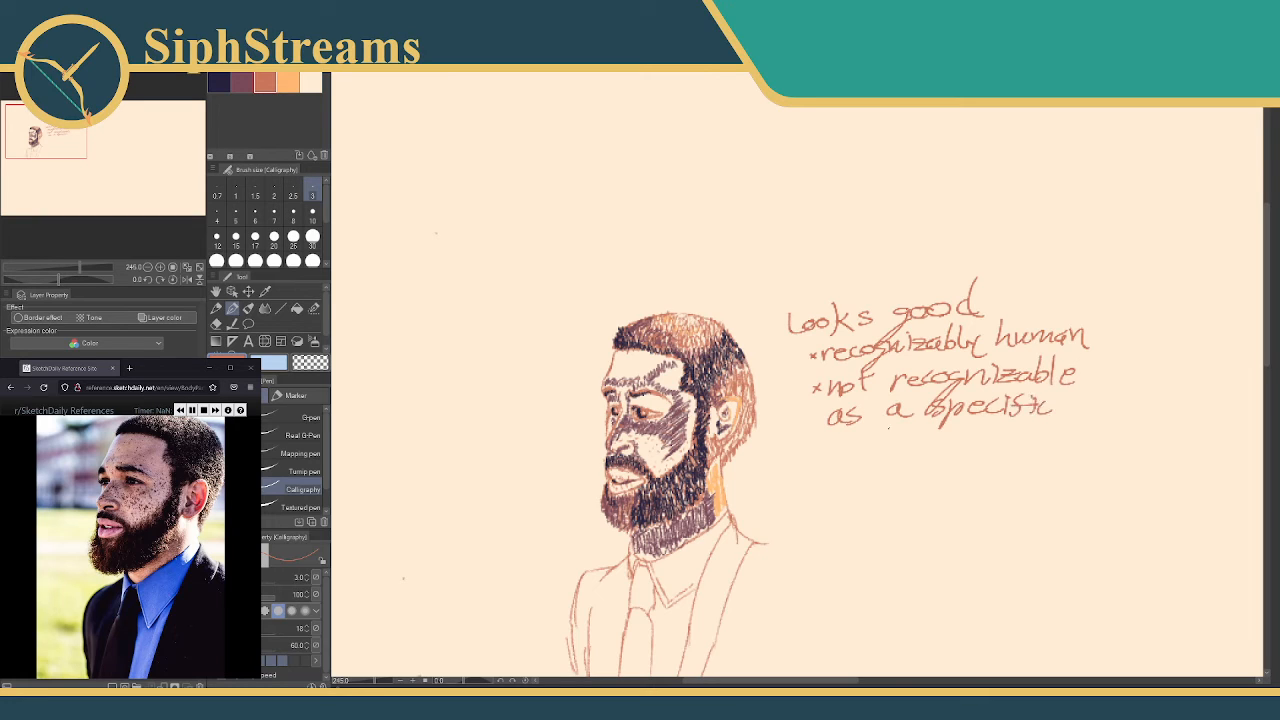
mouse_move(832, 442)
mouse_down()
mouse_move(850, 457)
mouse_move(916, 440)
mouse_move(936, 456)
mouse_move(982, 428)
mouse_up()
mouse_move(962, 420)
mouse_down()
mouse_move(1010, 439)
mouse_move(1010, 451)
mouse_move(1044, 442)
mouse_up()
mouse_move(851, 471)
mouse_down()
mouse_move(906, 468)
mouse_move(926, 490)
mouse_move(948, 470)
mouse_move(964, 480)
mouse_move(1054, 452)
mouse_move(1060, 476)
mouse_up()
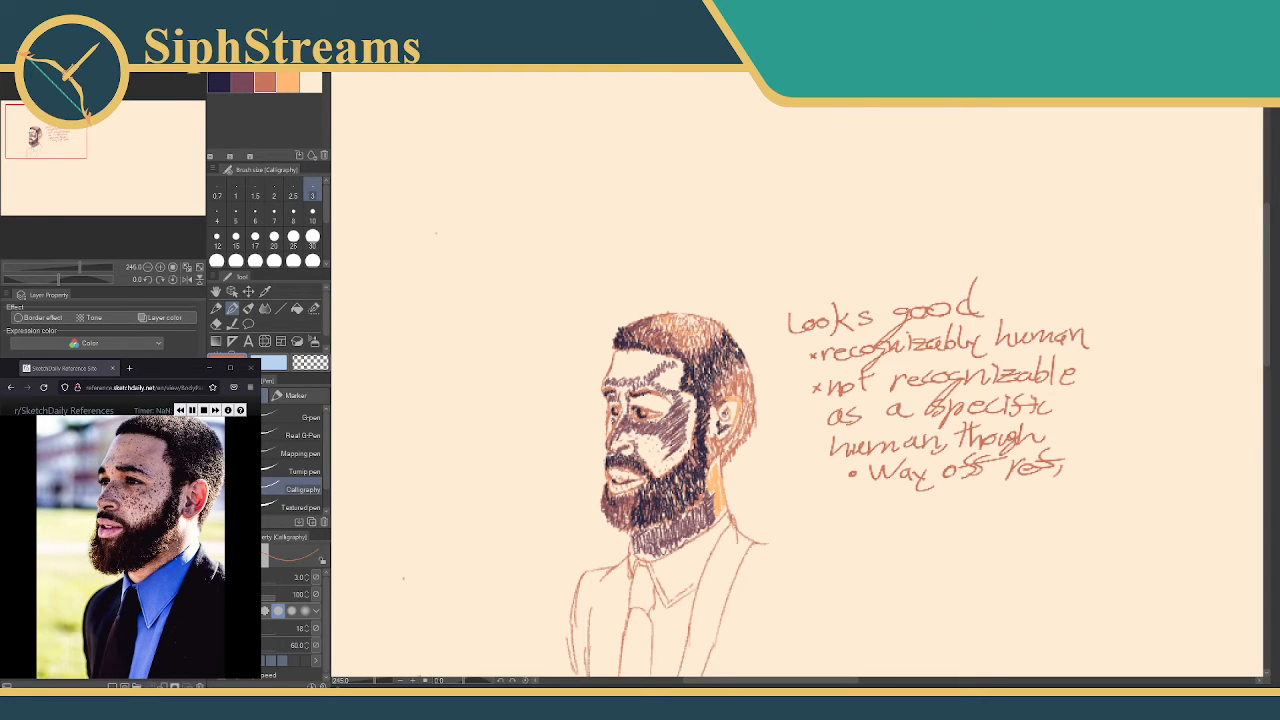
Minimize the reference browser window and make Layer 2 the active layer
key(super+Down)
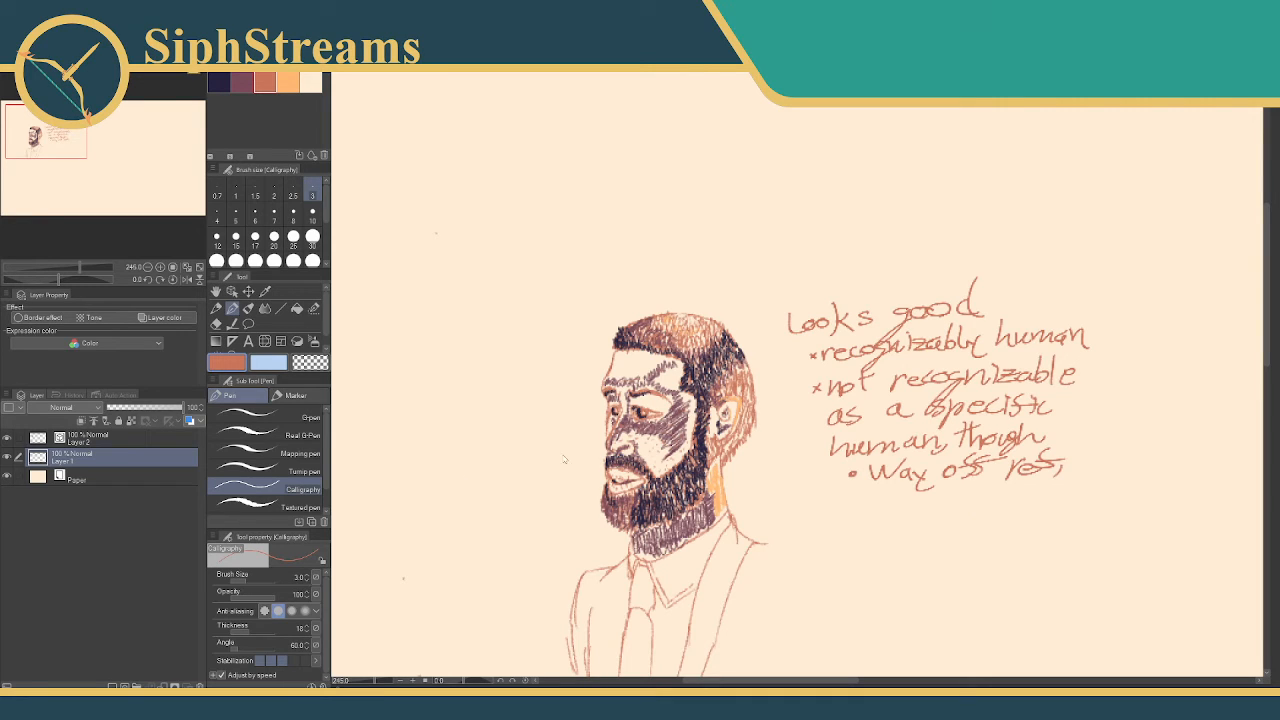
click(96, 440)
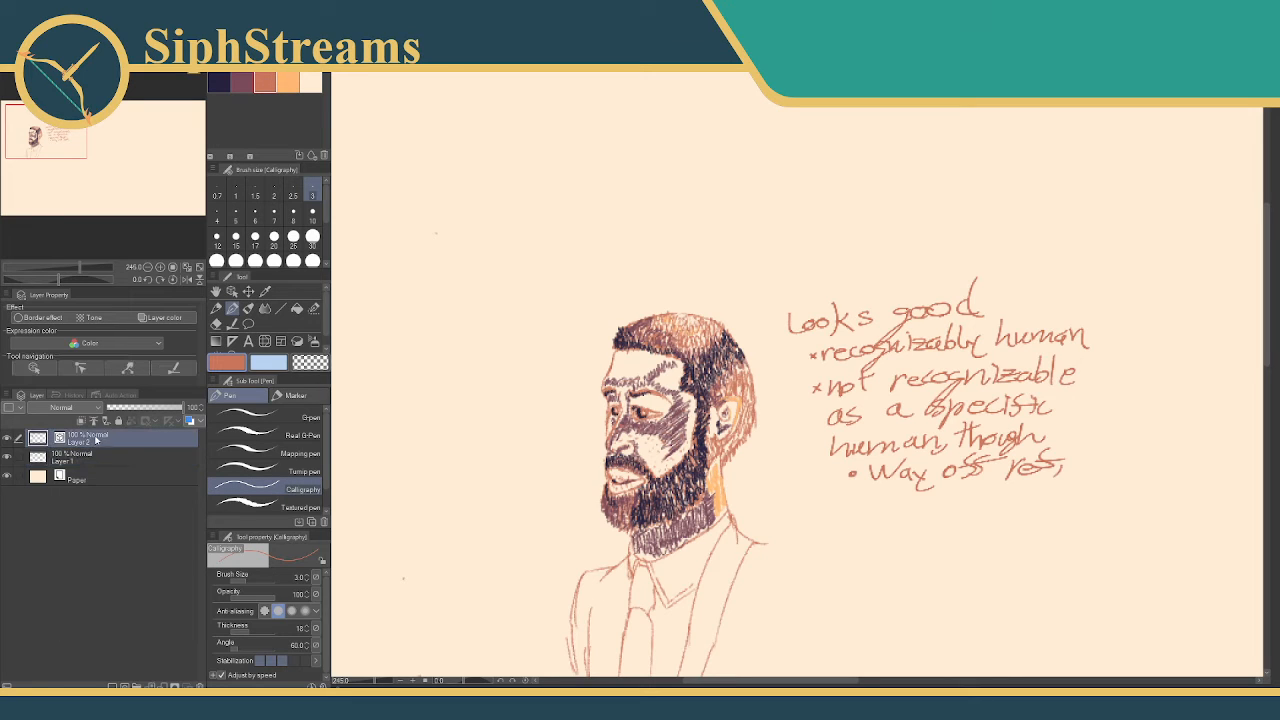
click(112, 684)
click(112, 684)
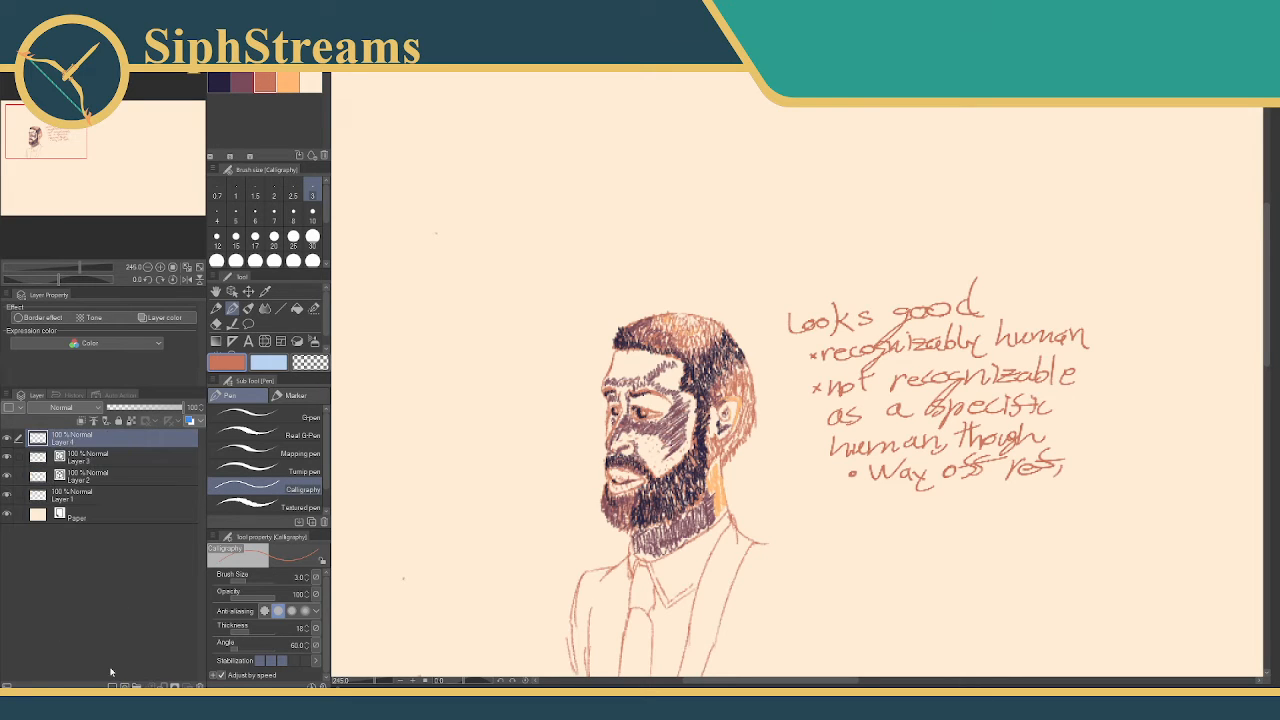
key(ctrl+z)
key(ctrl+z)
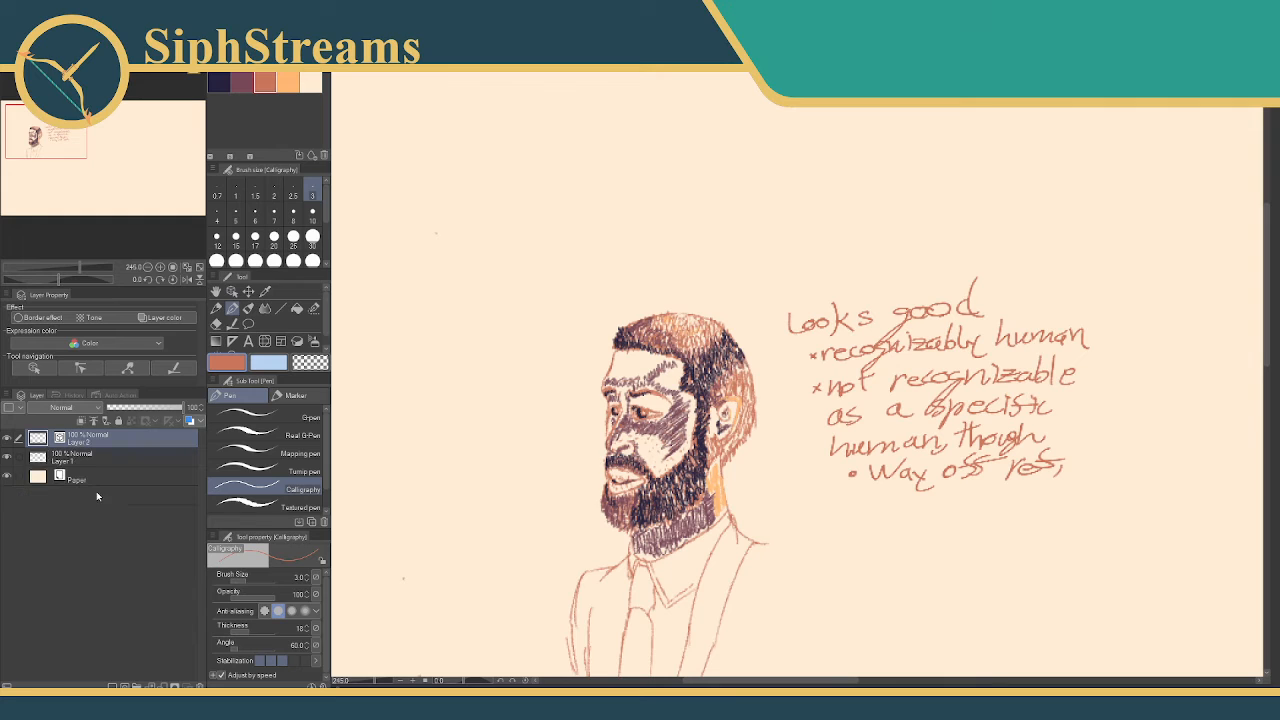
Group Layer 1 and Layer 2 into a new folder named "Warmup" and collapse the folder
shift+click(82, 458)
right_click(80, 440)
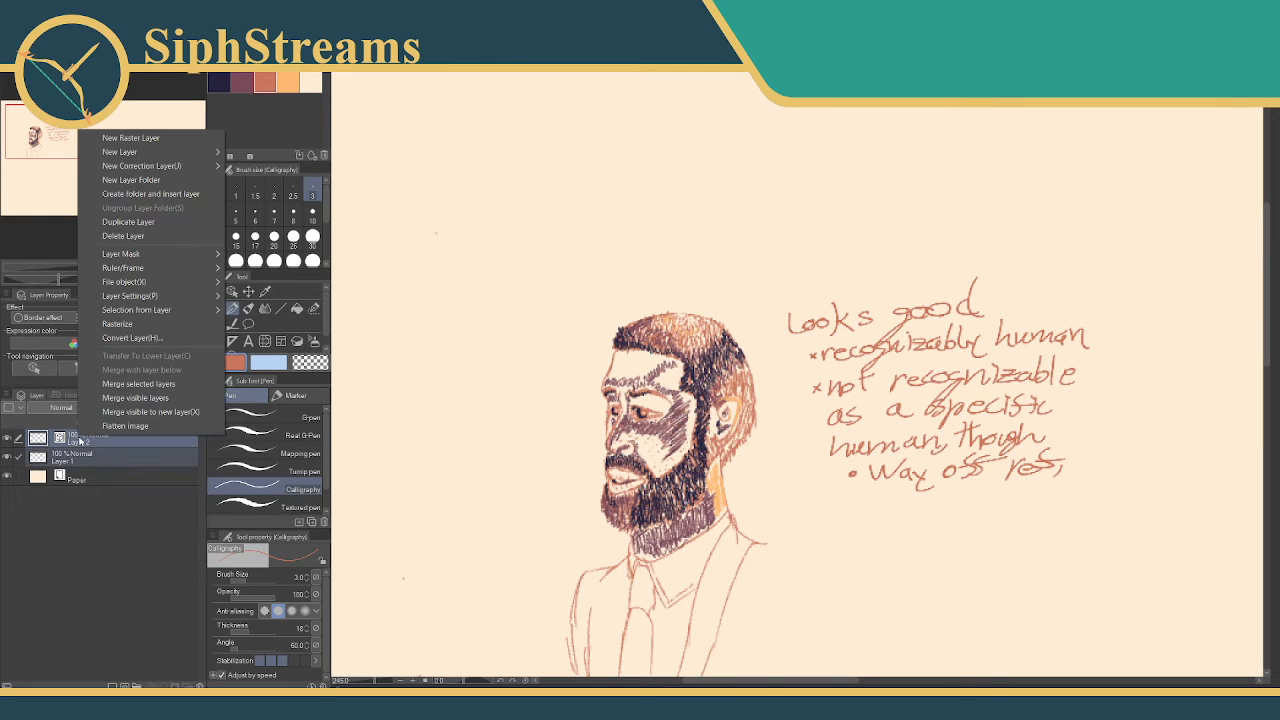
right_click(78, 442)
right_click(77, 448)
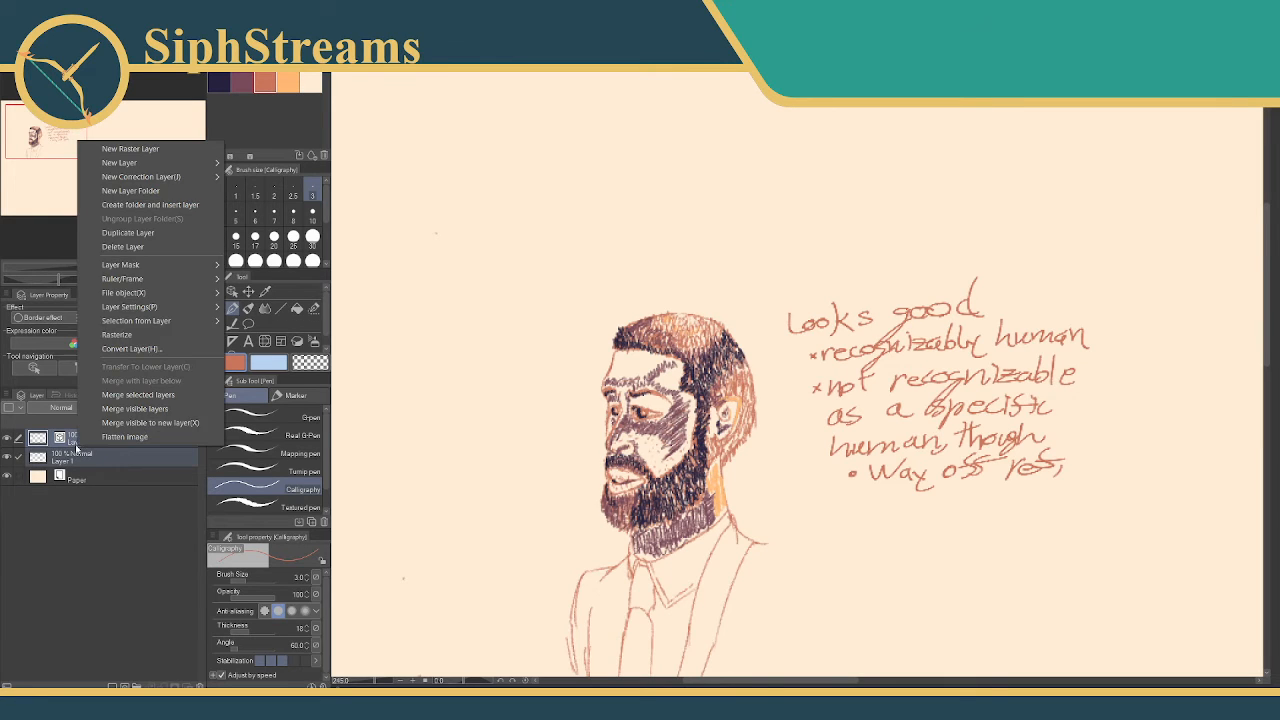
click(150, 204)
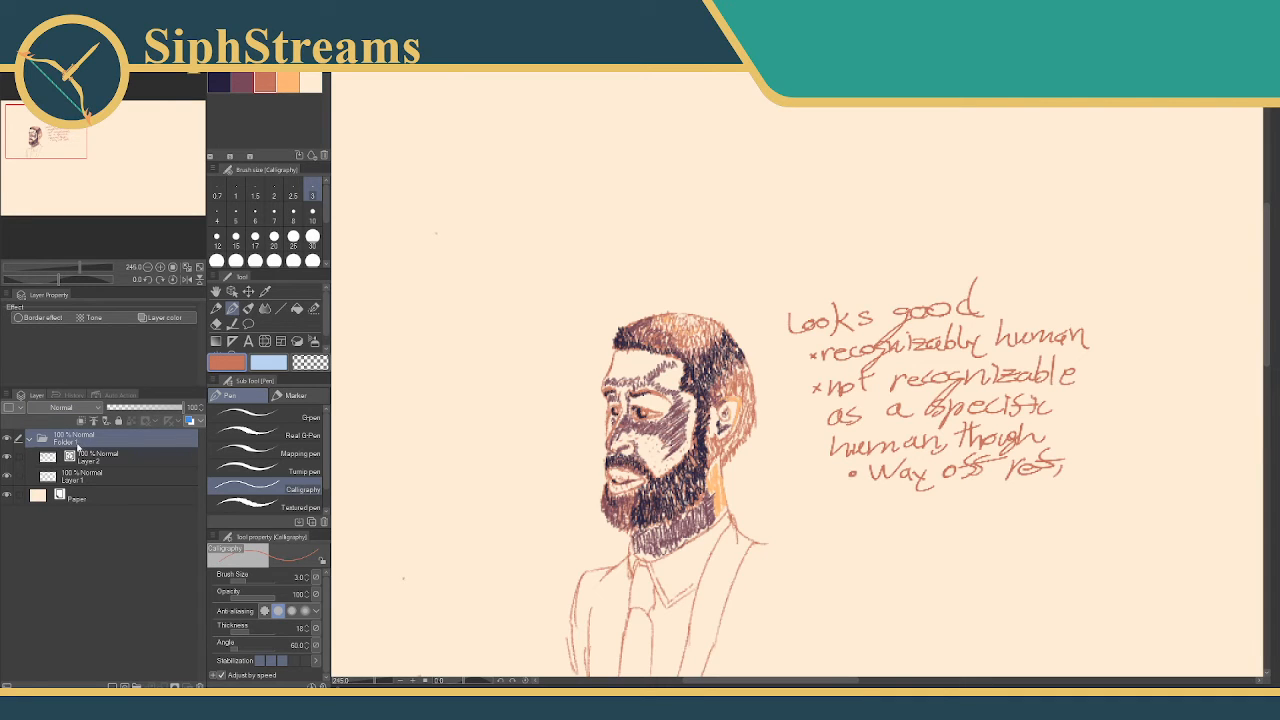
double_click(79, 443)
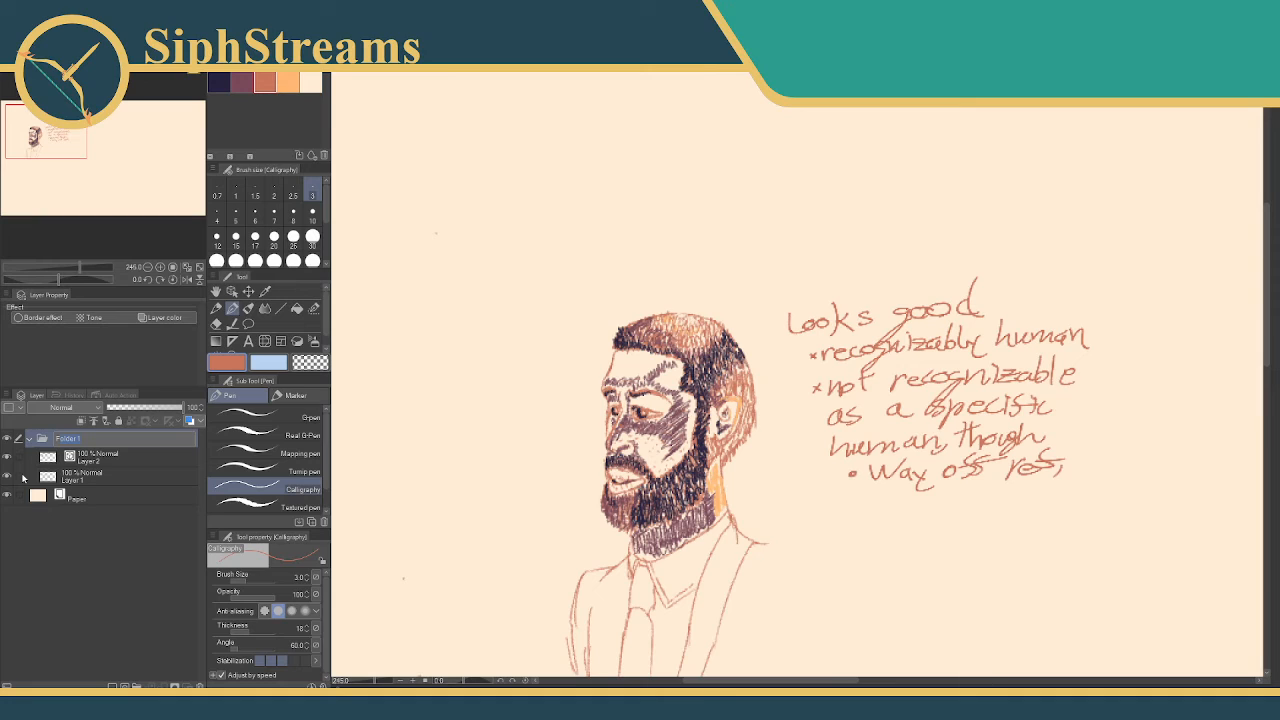
text(Warmup)
key(Return)
click(30, 439)
Add a new vector layer above the Warmup folder and keep its default name, ready to draw on an empty canvas area
click(88, 461)
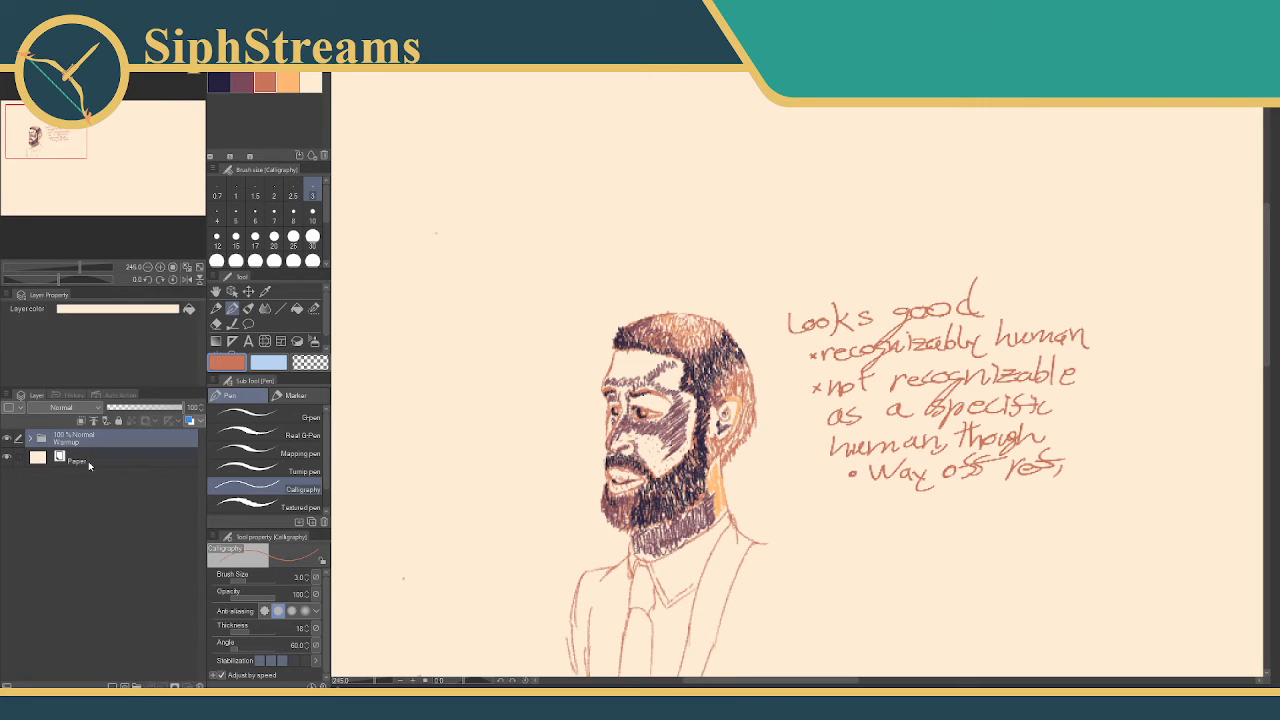
click(117, 684)
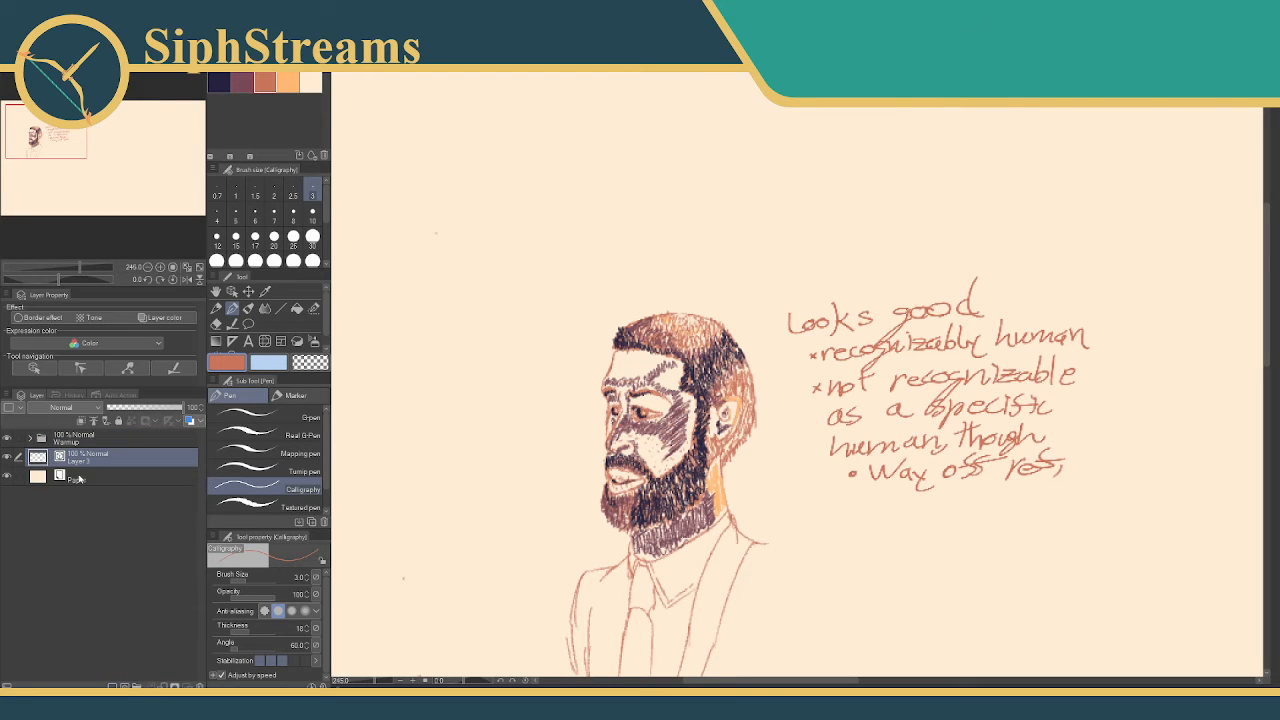
mouse_move(99, 434)
mouse_down()
mouse_move(90, 459)
mouse_move(93, 438)
mouse_move(103, 442)
mouse_up()
double_click(90, 459)
key(Return)
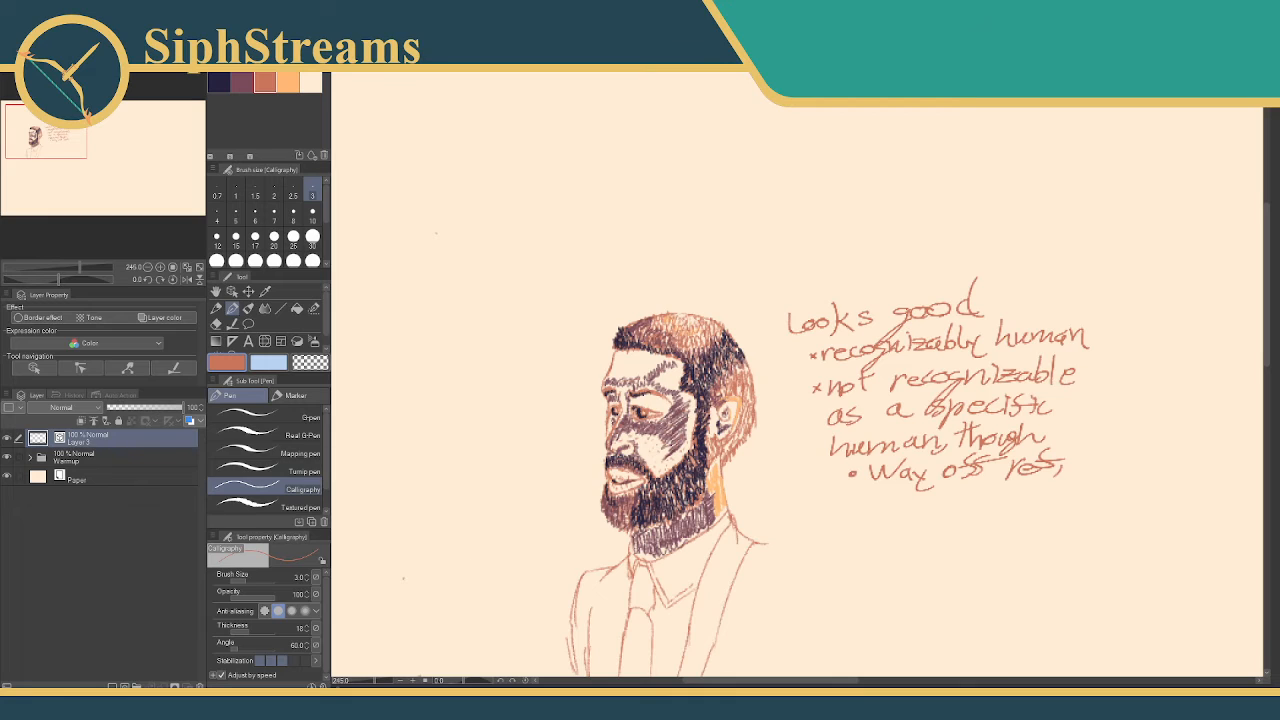
mouse_move(1240, 244)
mouse_down()
mouse_move(797, 300)
mouse_move(440, 298)
mouse_up()
drag(714, 266, 472, 192)
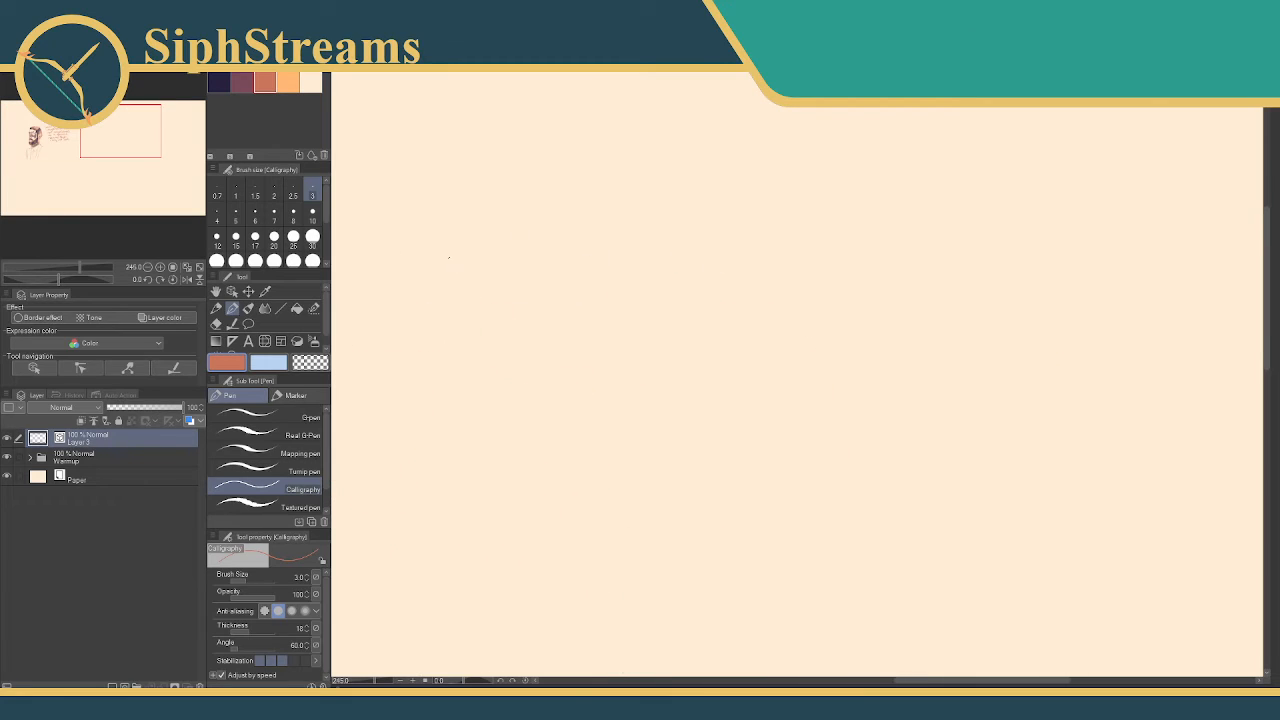
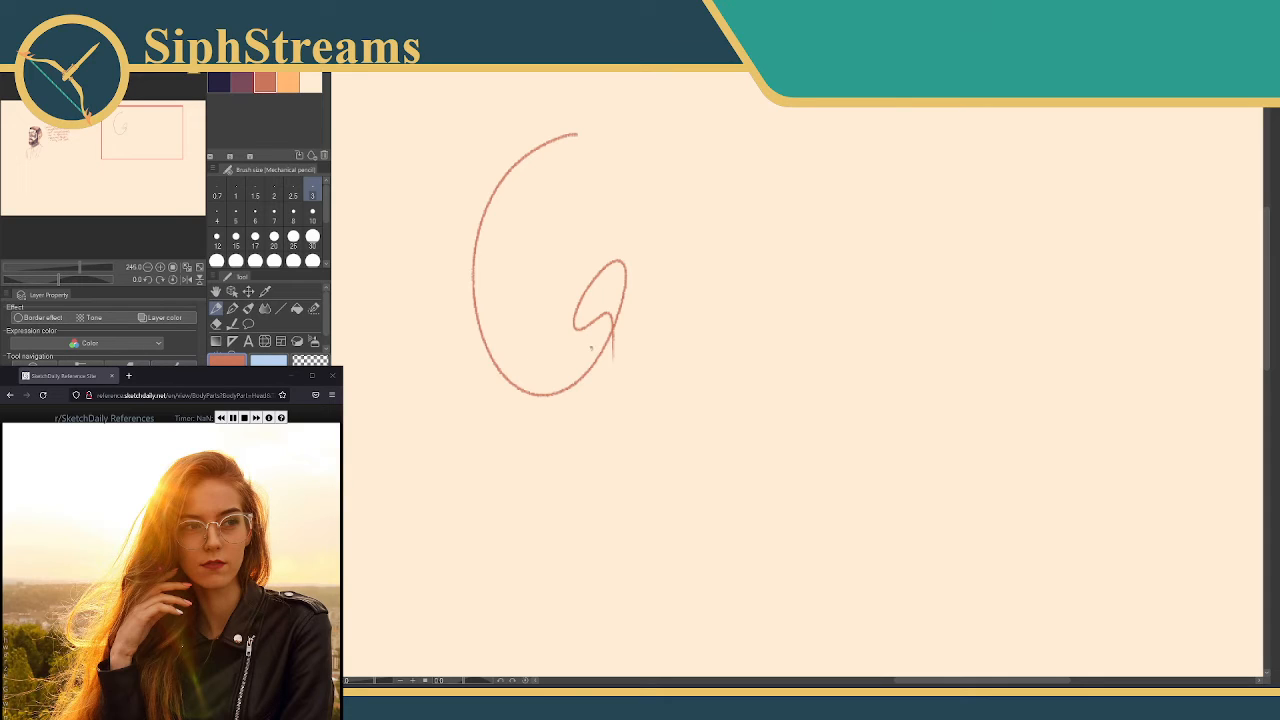
Erase the oval head and ear outline from the new layer
key(e)
drag(545, 394, 522, 455)
click(592, 347)
mouse_move(620, 300)
mouse_down()
mouse_move(599, 343)
mouse_move(667, 265)
mouse_move(614, 326)
mouse_up()
key(p)
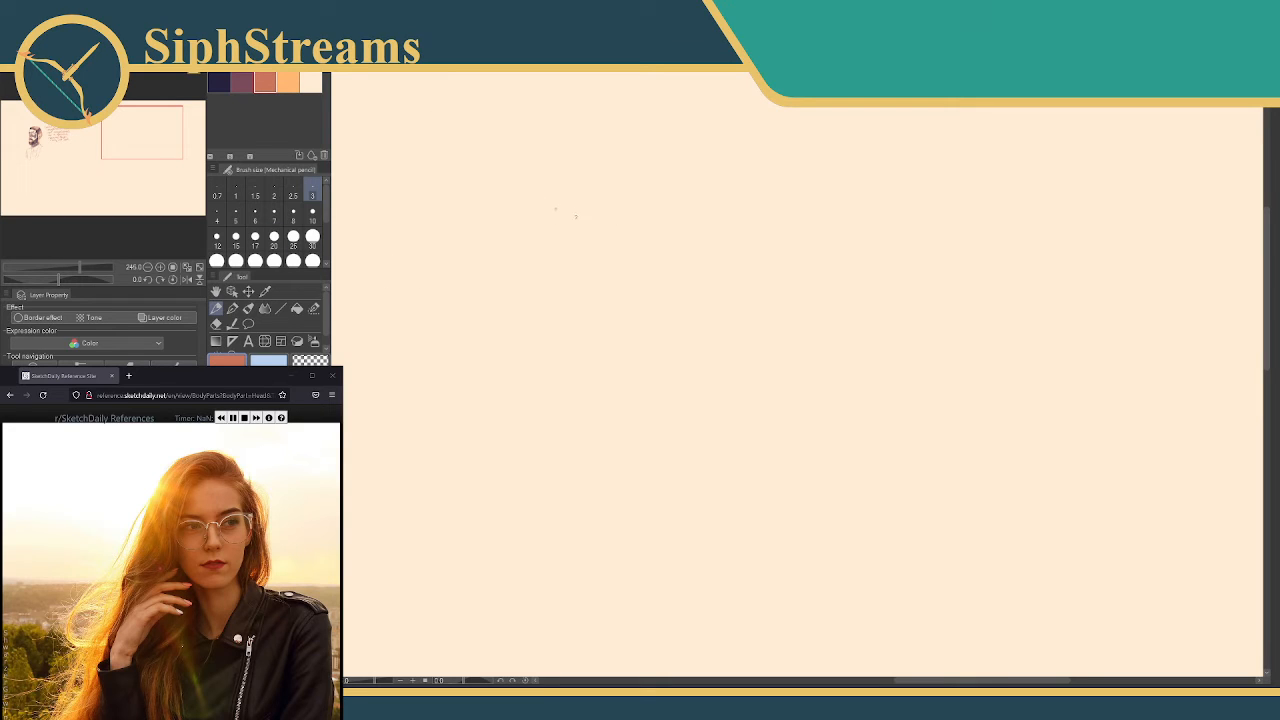
mouse_move(554, 208)
mouse_down()
mouse_move(532, 293)
mouse_move(508, 245)
mouse_up()
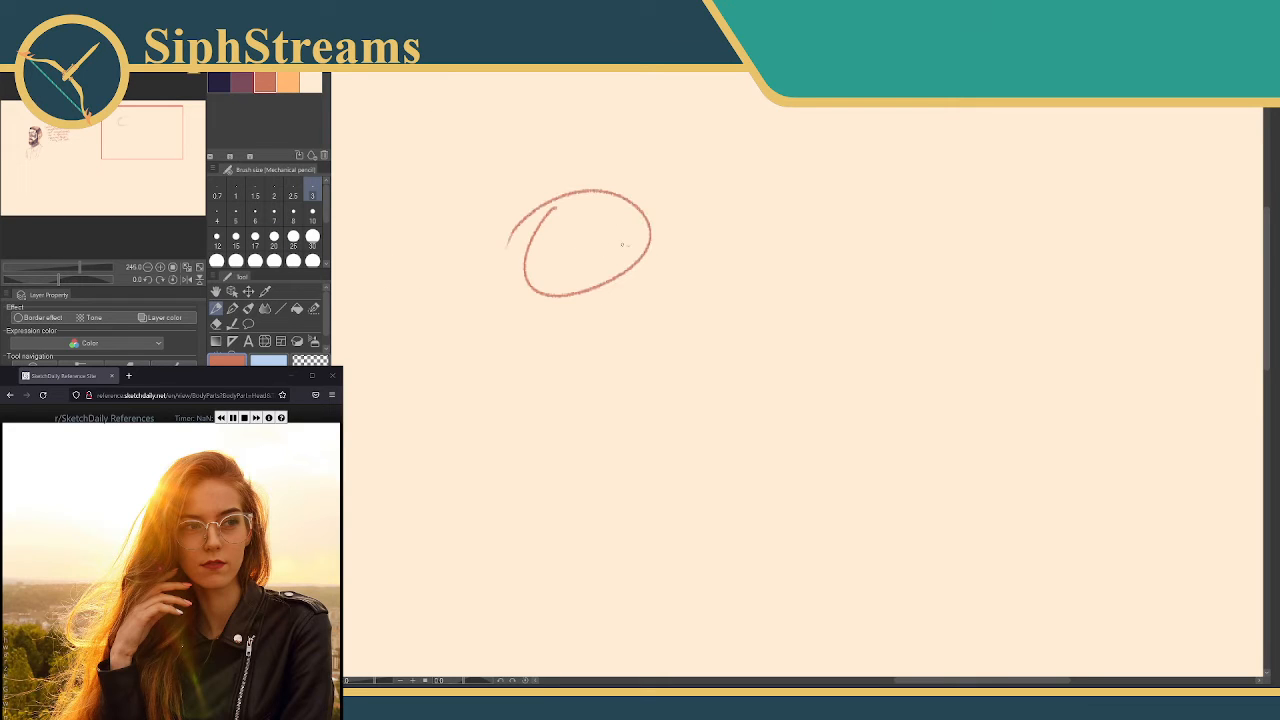
key(ctrl+z)
mouse_move(575, 286)
mouse_down()
mouse_move(576, 354)
mouse_move(530, 262)
mouse_move(566, 262)
mouse_move(560, 312)
mouse_move(592, 314)
mouse_move(601, 266)
mouse_up()
key(ctrl+z)
key(ctrl+z)
key(ctrl+z)
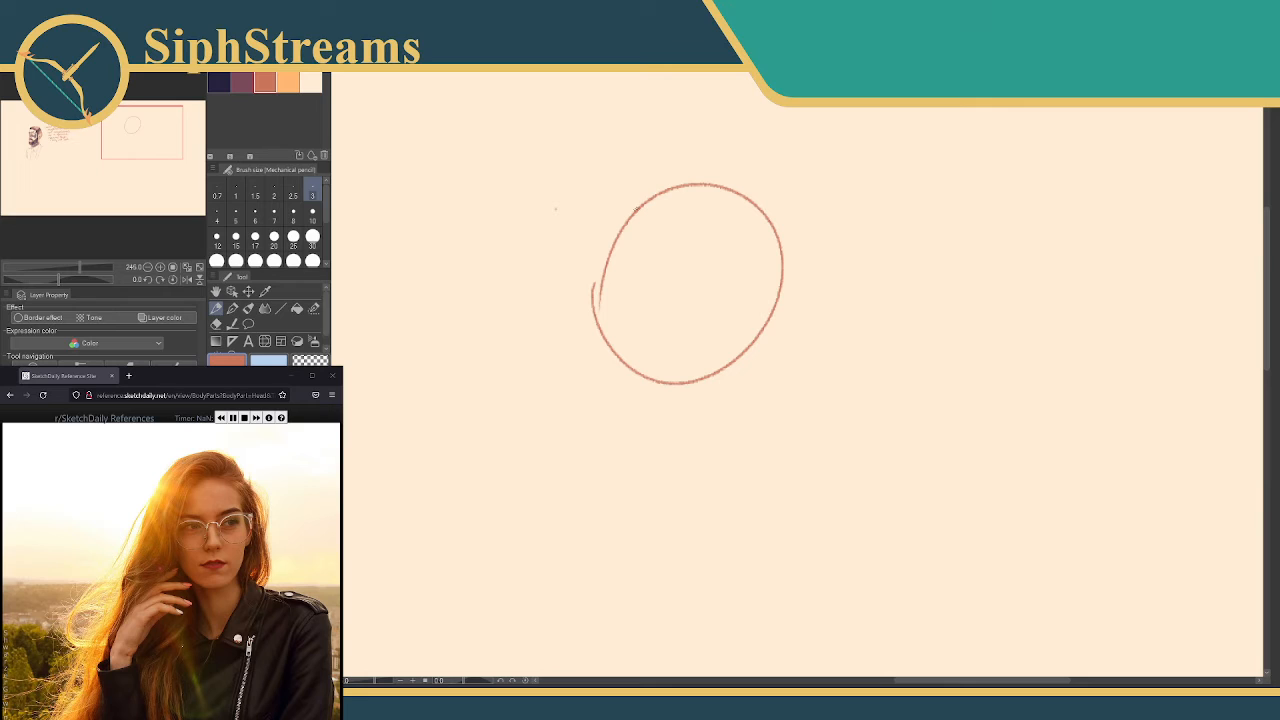
Close the terracotta head circle along its left edge with the Mechanical pencil and erase the overlapping line end inside it
drag(637, 209, 594, 316)
key(w)
click(617, 271)
key(p)
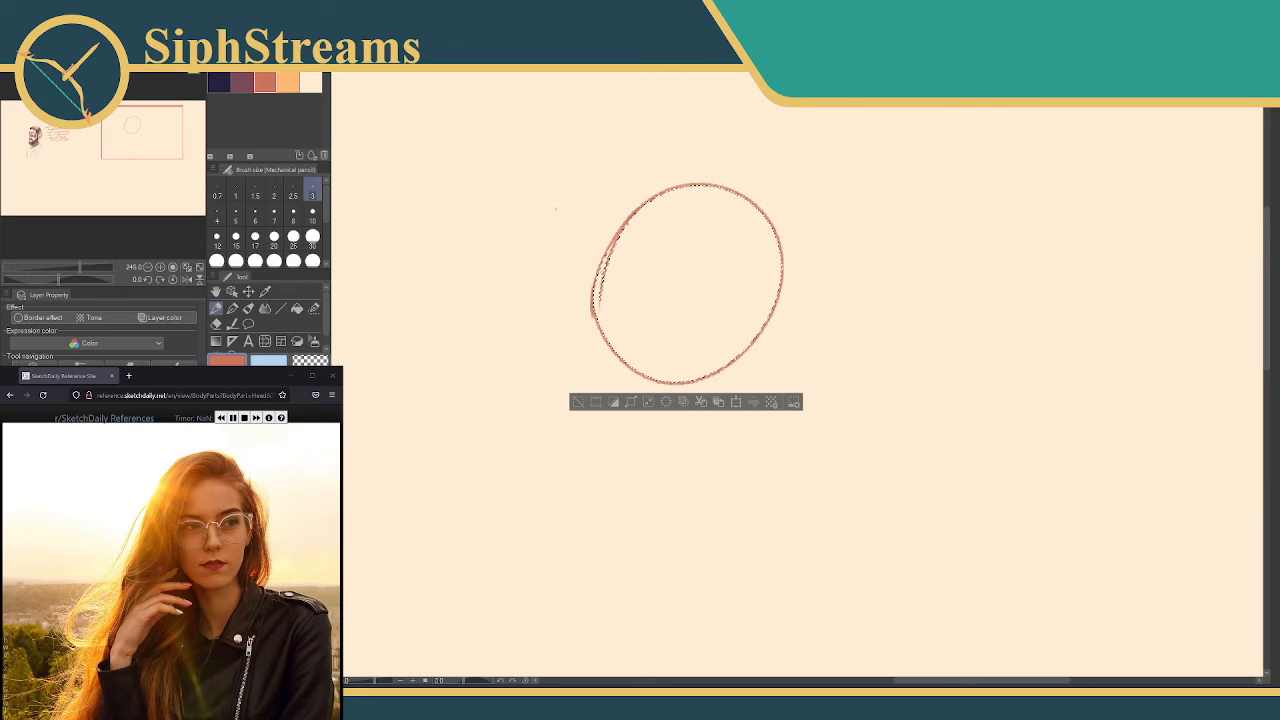
key(p)
key(ctrl+d)
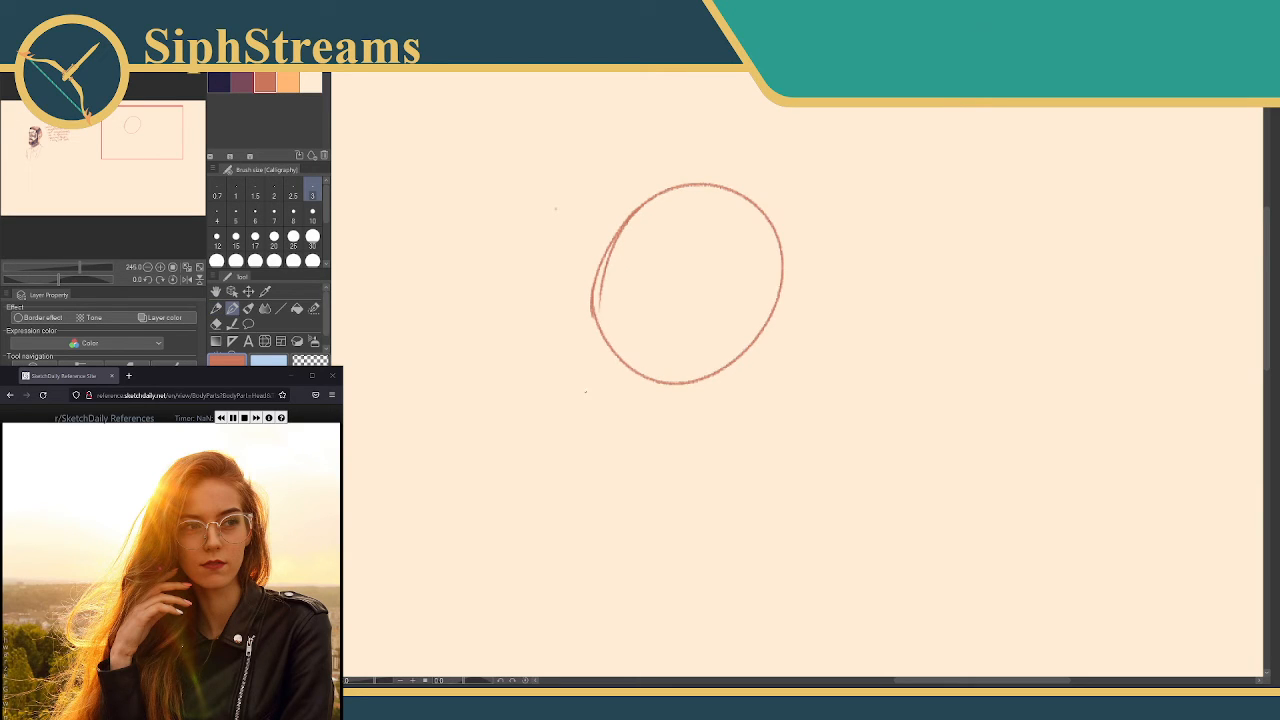
key(p)
key(e)
click(605, 287)
key(p)
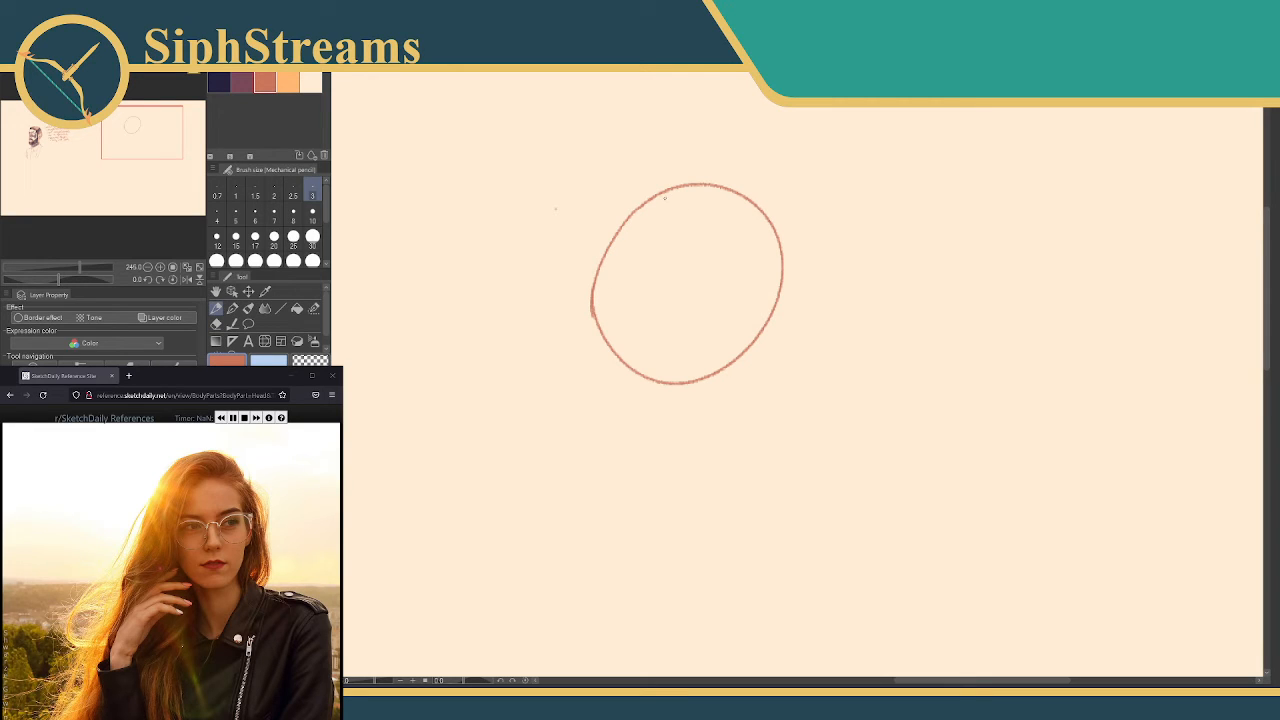
Draw a slanted centre line through and below the head circle, and inscribe a tilted four-sided box with its overhanging ends trimmed
drag(665, 198, 726, 468)
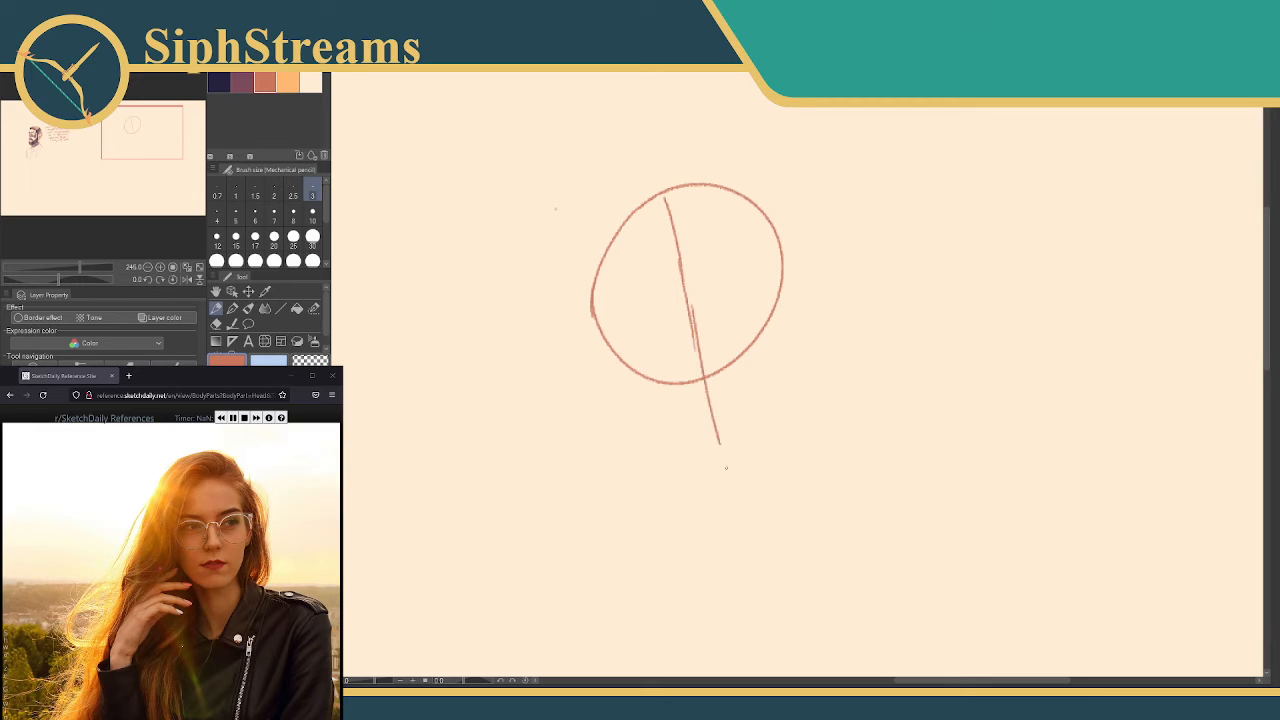
drag(698, 372, 726, 470)
drag(600, 258, 750, 190)
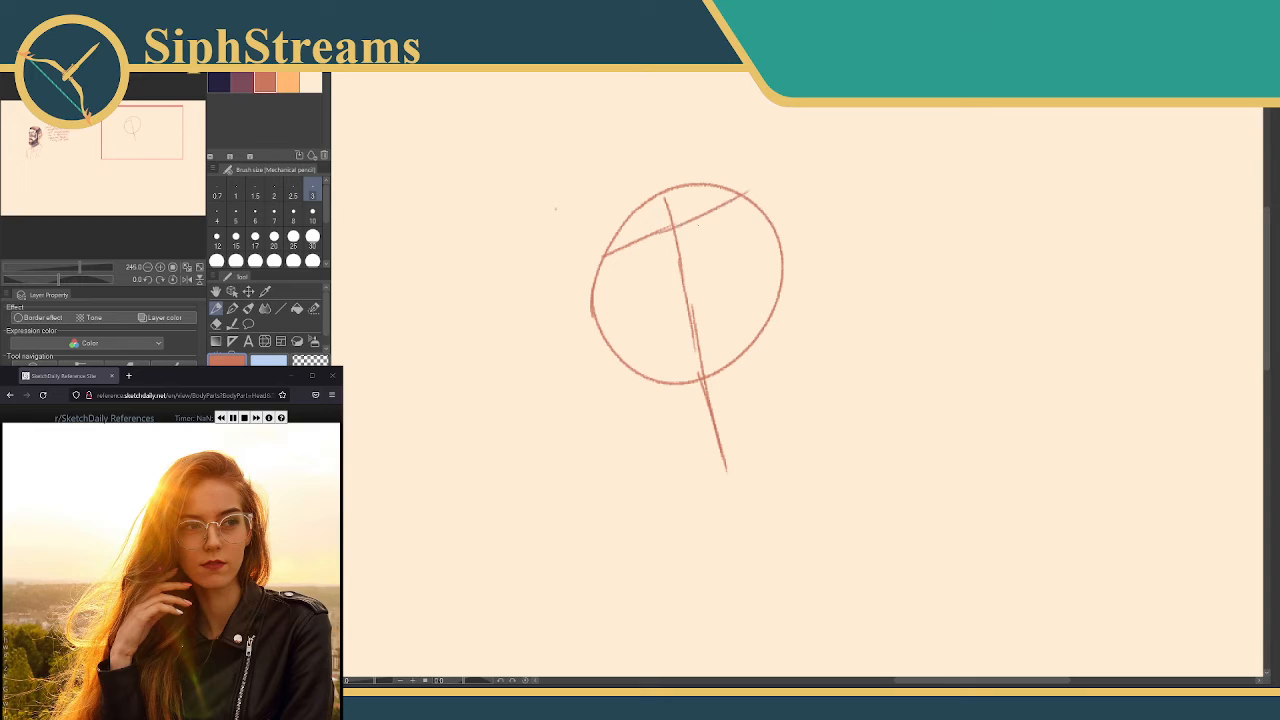
mouse_move(646, 382)
mouse_down()
mouse_move(734, 356)
mouse_move(778, 324)
mouse_up()
drag(600, 258, 638, 378)
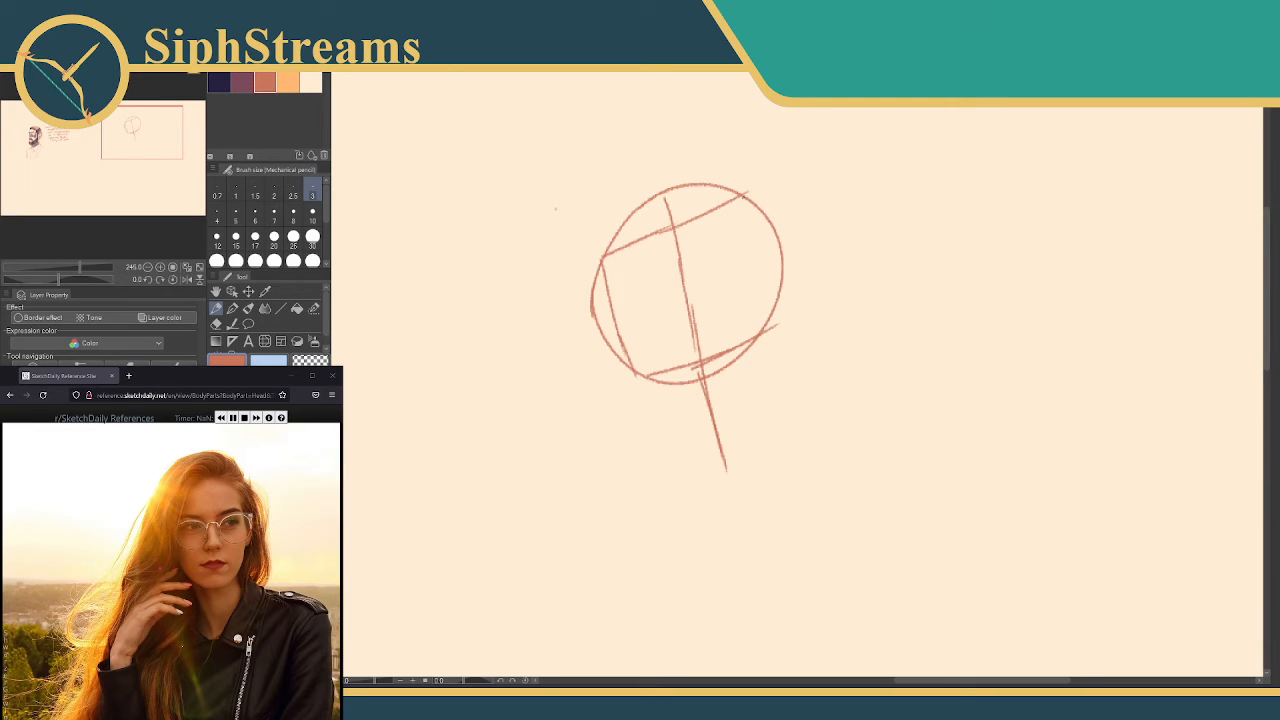
drag(744, 196, 774, 278)
drag(746, 196, 777, 341)
key(e)
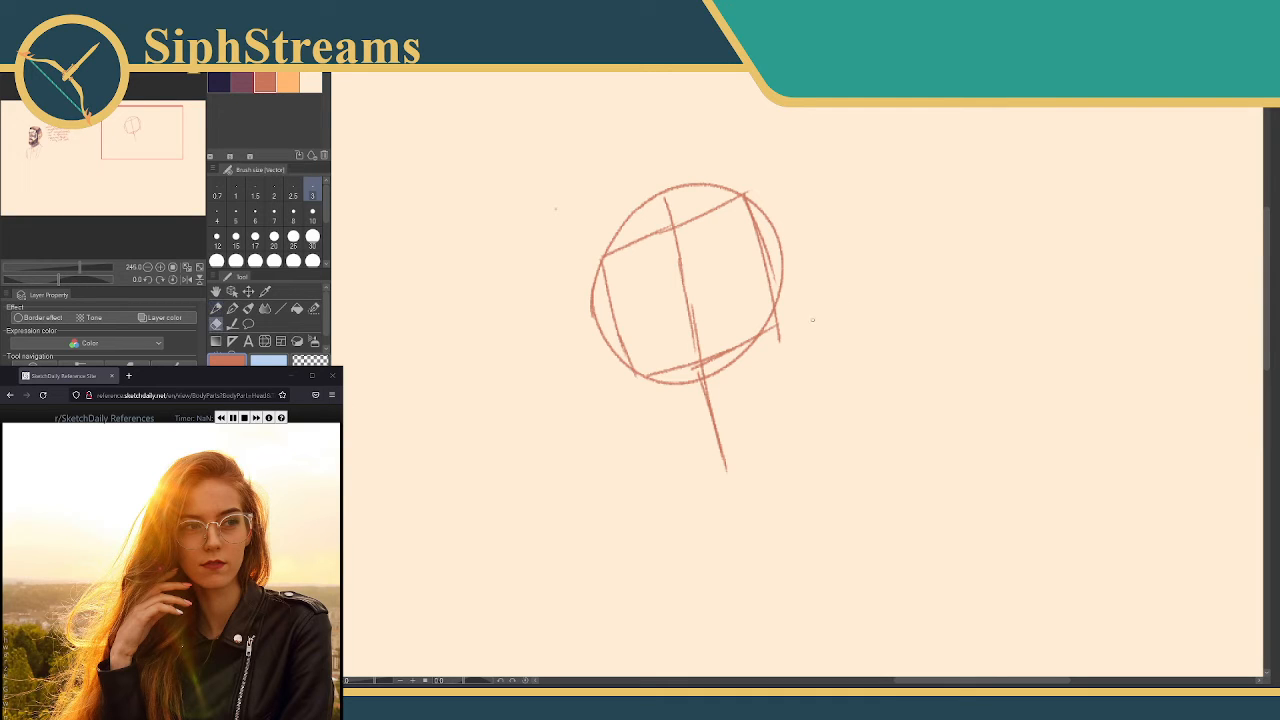
key(p)
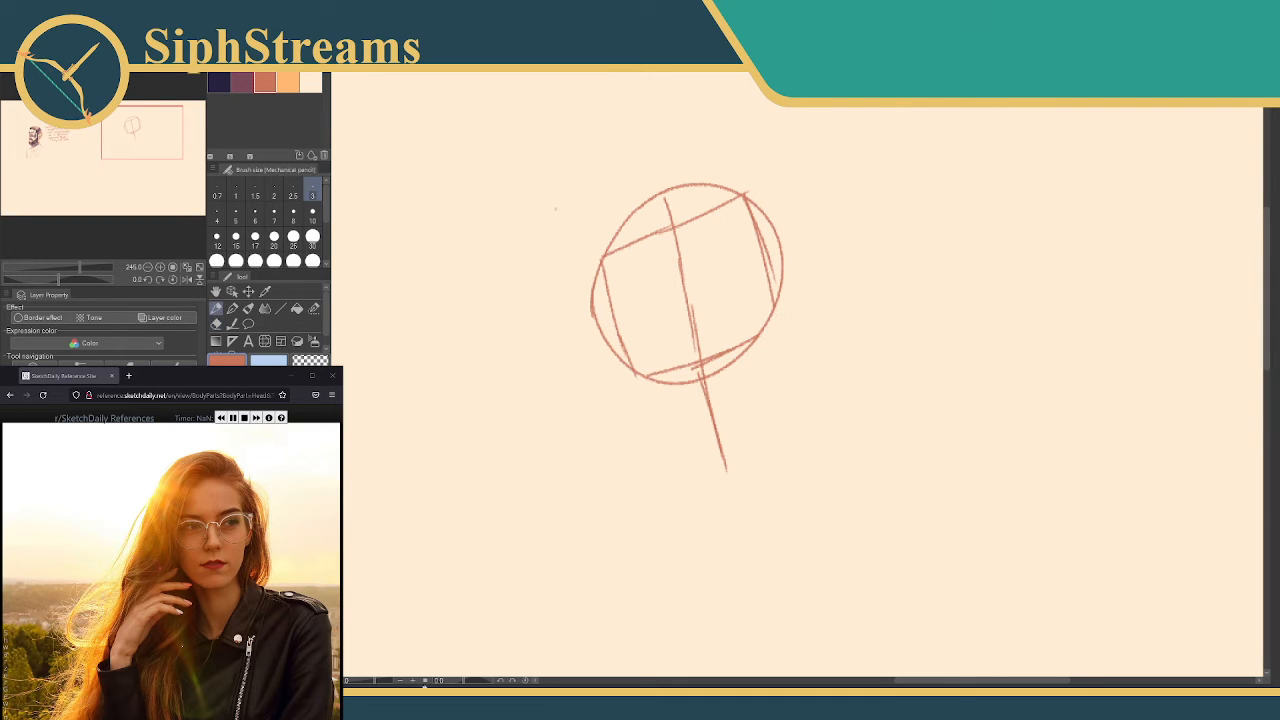
Erase the straight centre line and redraw it as a curve leaning right, from the top of the head past the circle's lower edge
drag(373, 683, 376, 683)
mouse_move(503, 445)
mouse_down()
mouse_move(554, 497)
mouse_move(571, 475)
mouse_up()
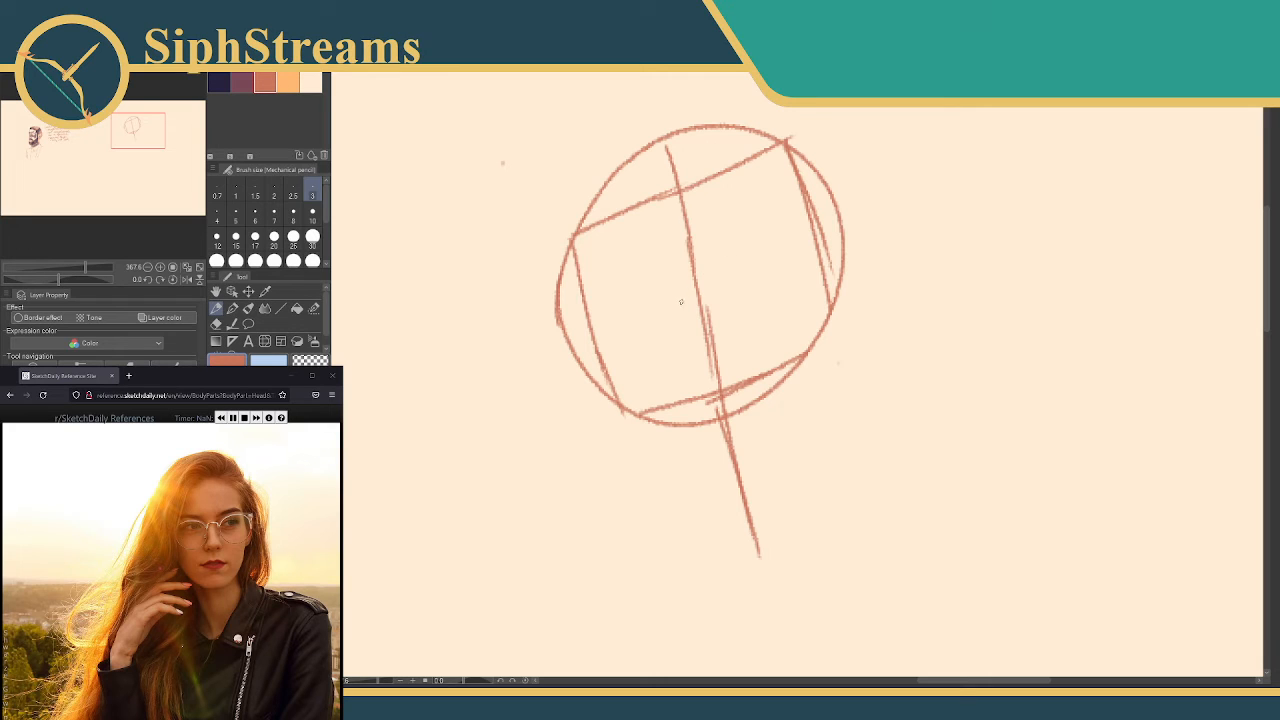
key(e)
mouse_move(700, 298)
mouse_down()
mouse_move(681, 286)
mouse_move(712, 335)
mouse_up()
mouse_move(722, 410)
mouse_down()
mouse_move(713, 401)
mouse_move(750, 385)
mouse_up()
drag(740, 436, 718, 440)
mouse_move(664, 172)
mouse_down()
mouse_move(688, 166)
mouse_move(758, 323)
mouse_up()
key(p)
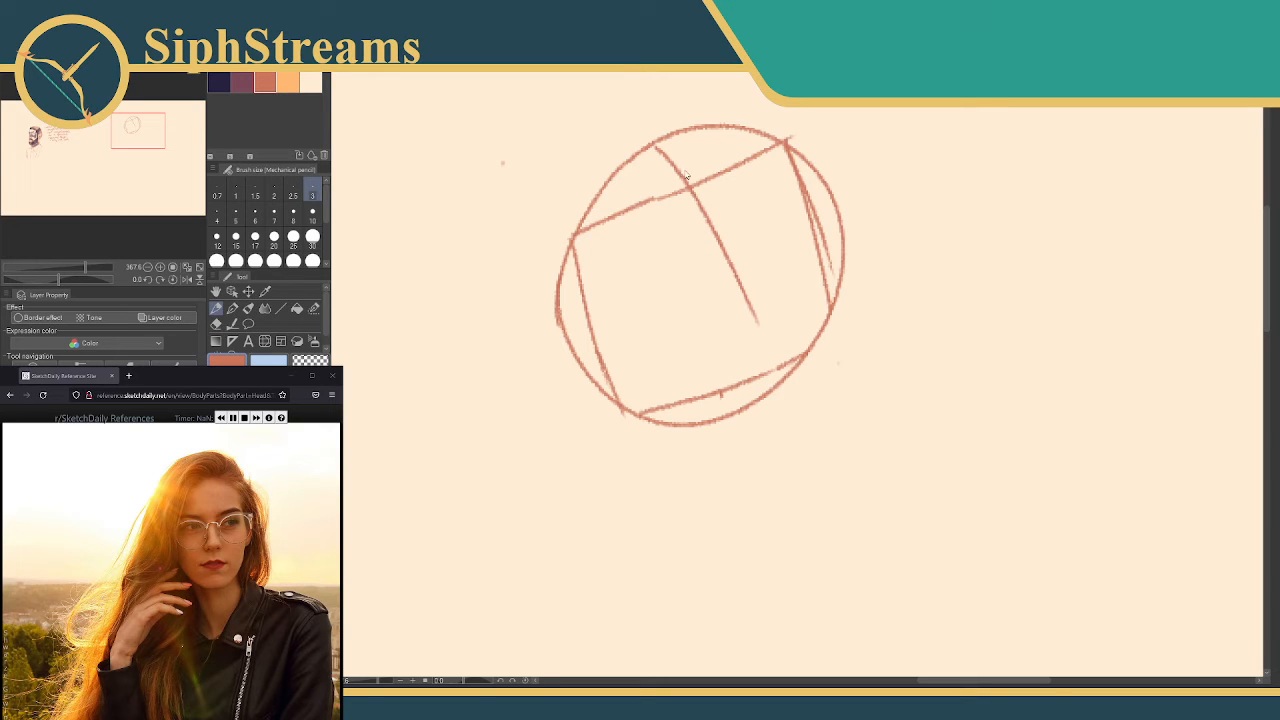
key(ctrl+z)
mouse_move(668, 141)
mouse_down()
mouse_move(736, 286)
mouse_move(799, 550)
mouse_up()
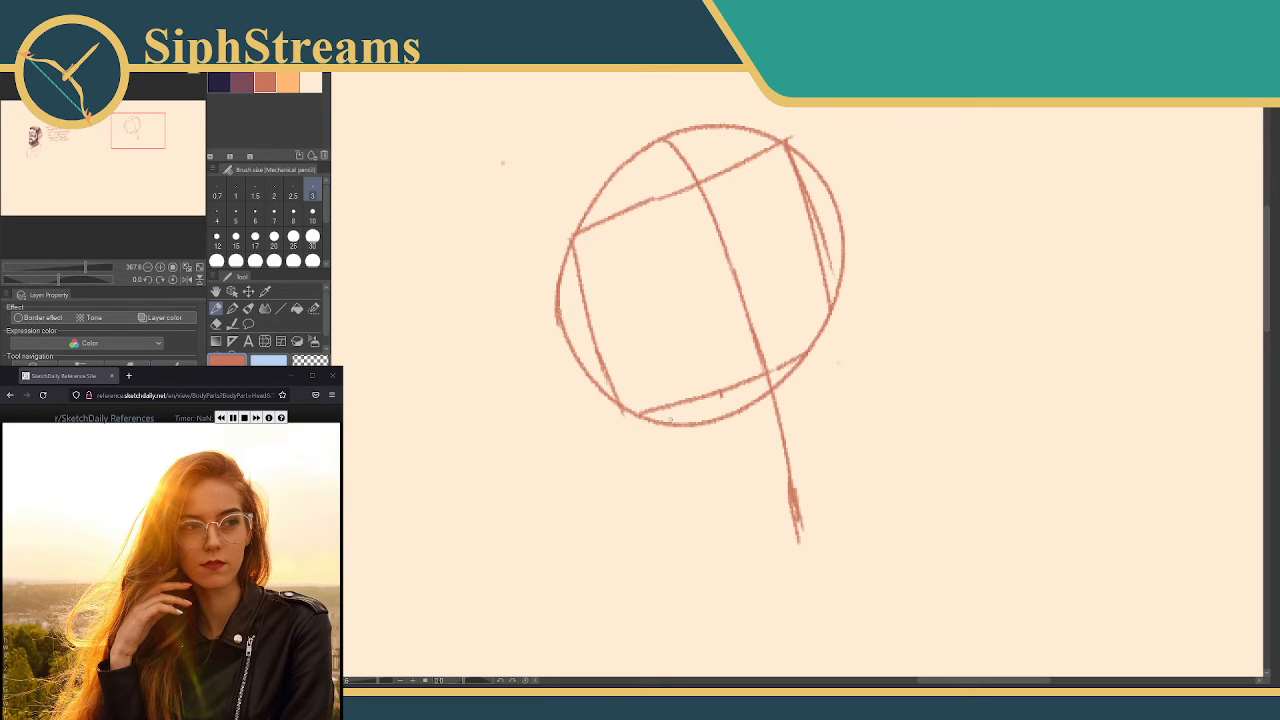
Erase the rough lower end of the centre line and redraw it as a clean, shorter tip
mouse_move(774, 465)
mouse_down()
mouse_move(811, 452)
mouse_move(779, 508)
mouse_move(820, 479)
mouse_move(796, 512)
mouse_up()
key(e)
mouse_move(759, 461)
mouse_down()
mouse_move(790, 497)
mouse_move(794, 453)
mouse_move(791, 486)
mouse_up()
key(p)
drag(787, 460, 796, 502)
Reinforce the box's right side and erase the circle's arcs beside and below the box
drag(785, 146, 818, 232)
key(e)
drag(838, 166, 885, 265)
drag(583, 329, 609, 441)
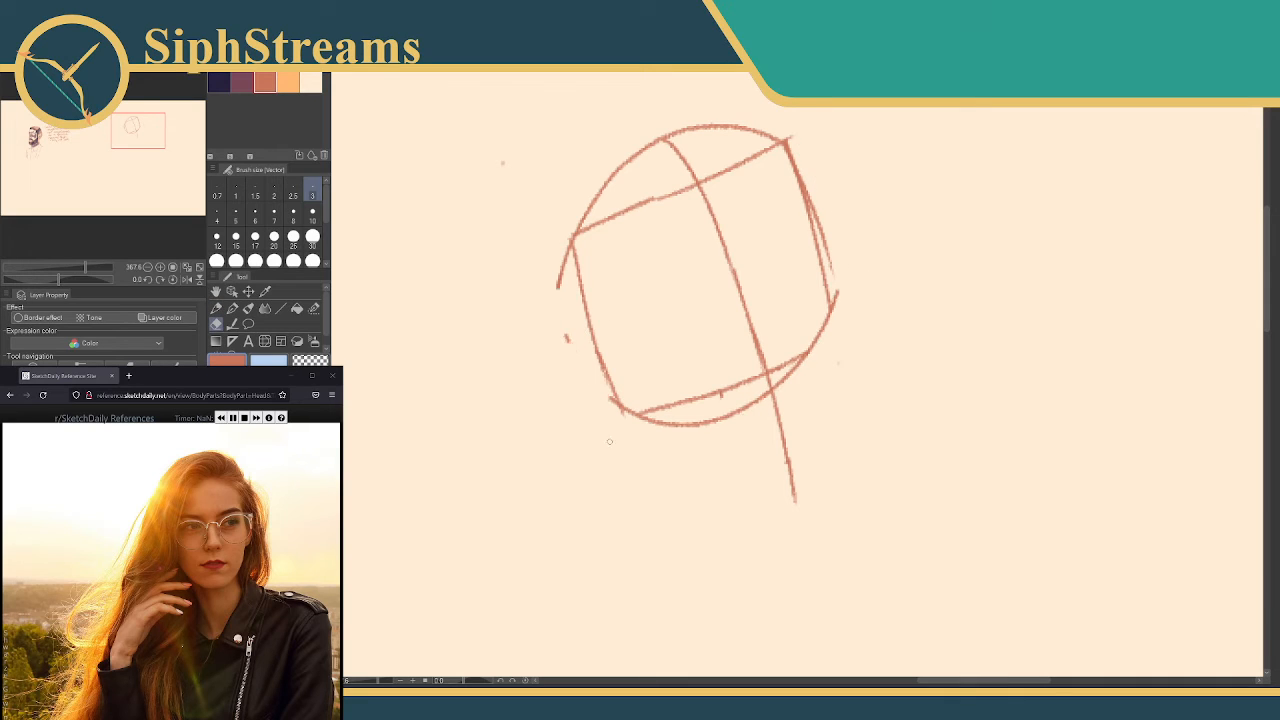
drag(706, 420, 698, 398)
Draw the cheek and jaw lines down from both sides of the box and join them in a rounded chin
key(p)
drag(832, 312, 840, 409)
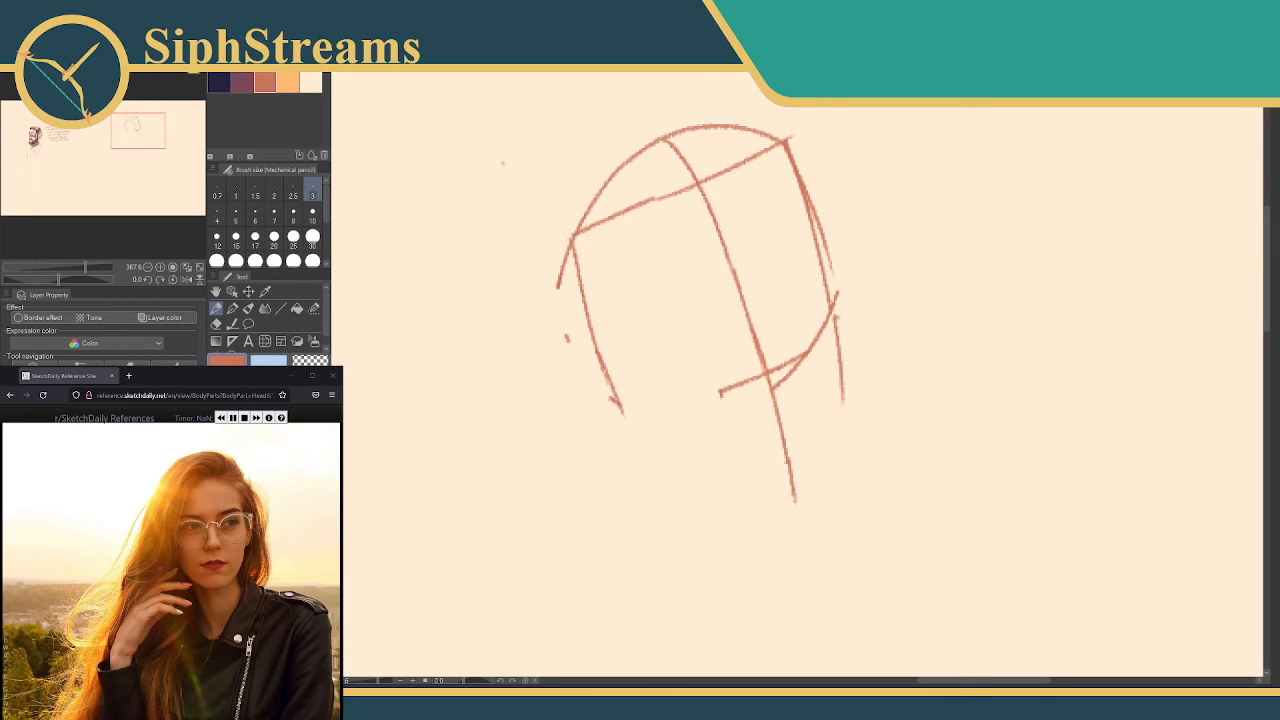
drag(835, 316, 862, 465)
drag(837, 360, 847, 524)
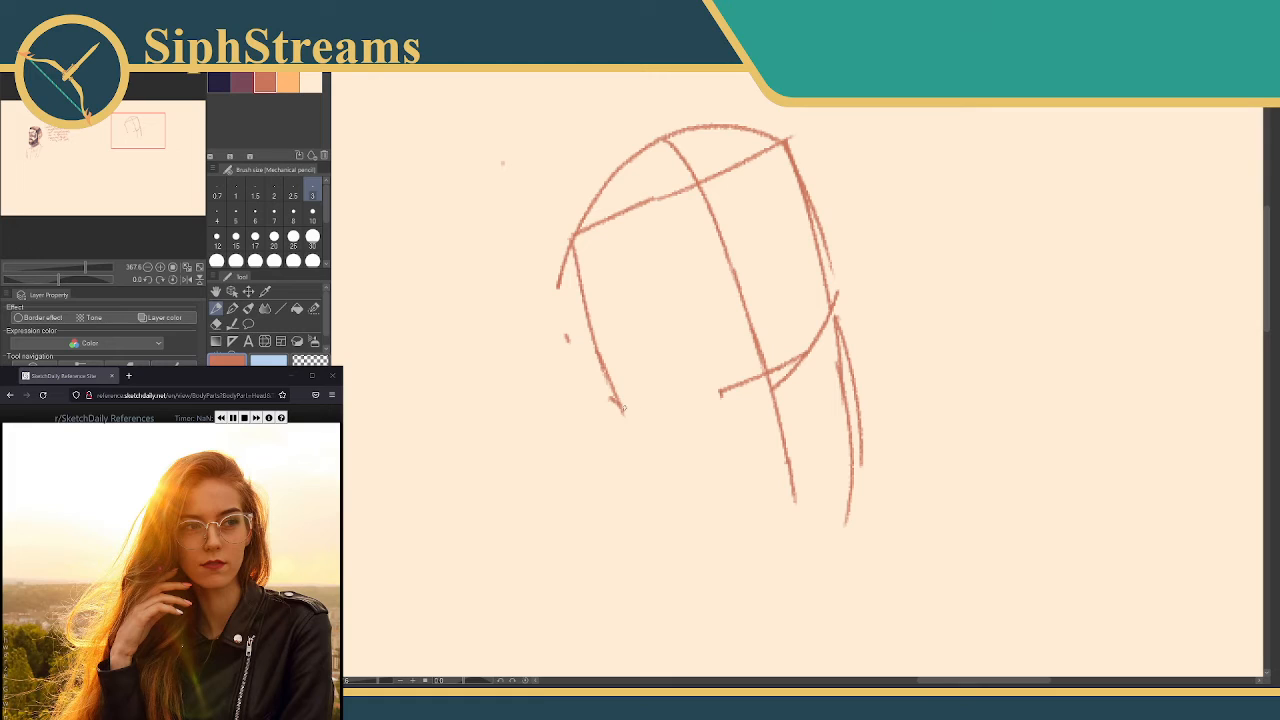
drag(622, 406, 714, 548)
drag(670, 491, 797, 588)
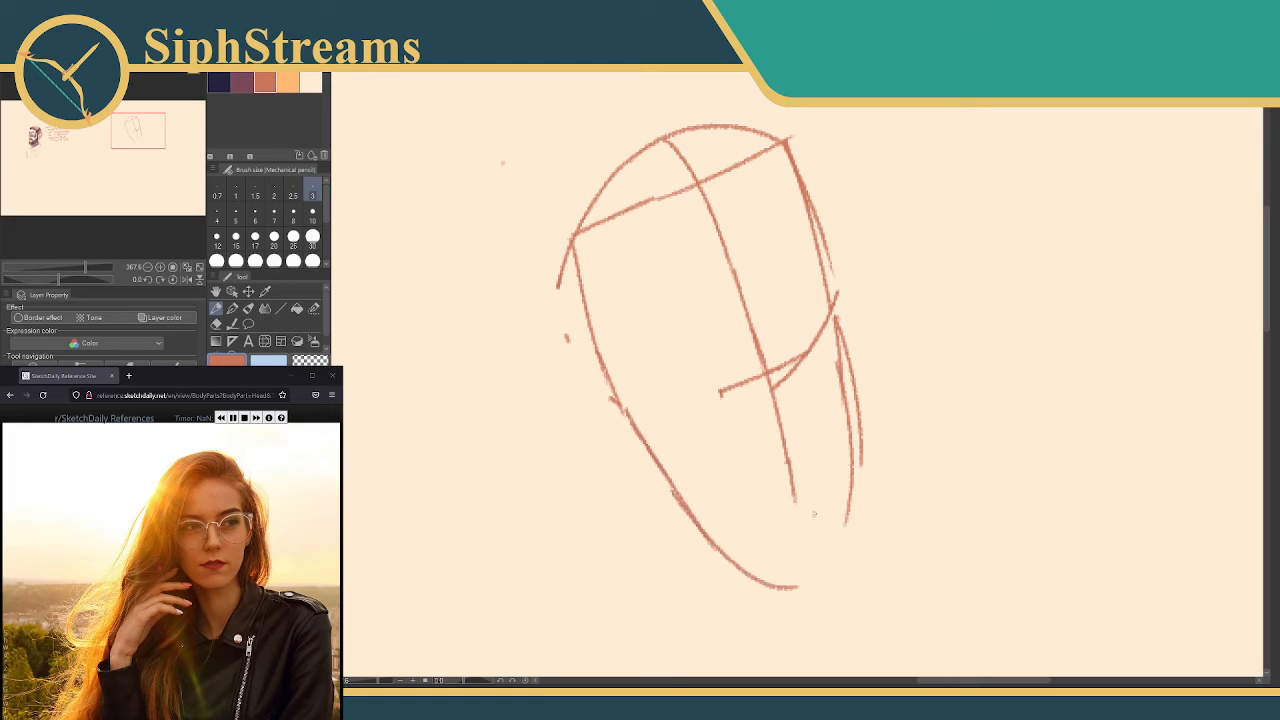
mouse_move(852, 515)
mouse_down()
mouse_move(801, 594)
mouse_move(811, 582)
mouse_up()
Erase the extra cheek stroke and the leftover circle arcs along both sides of the face
key(e)
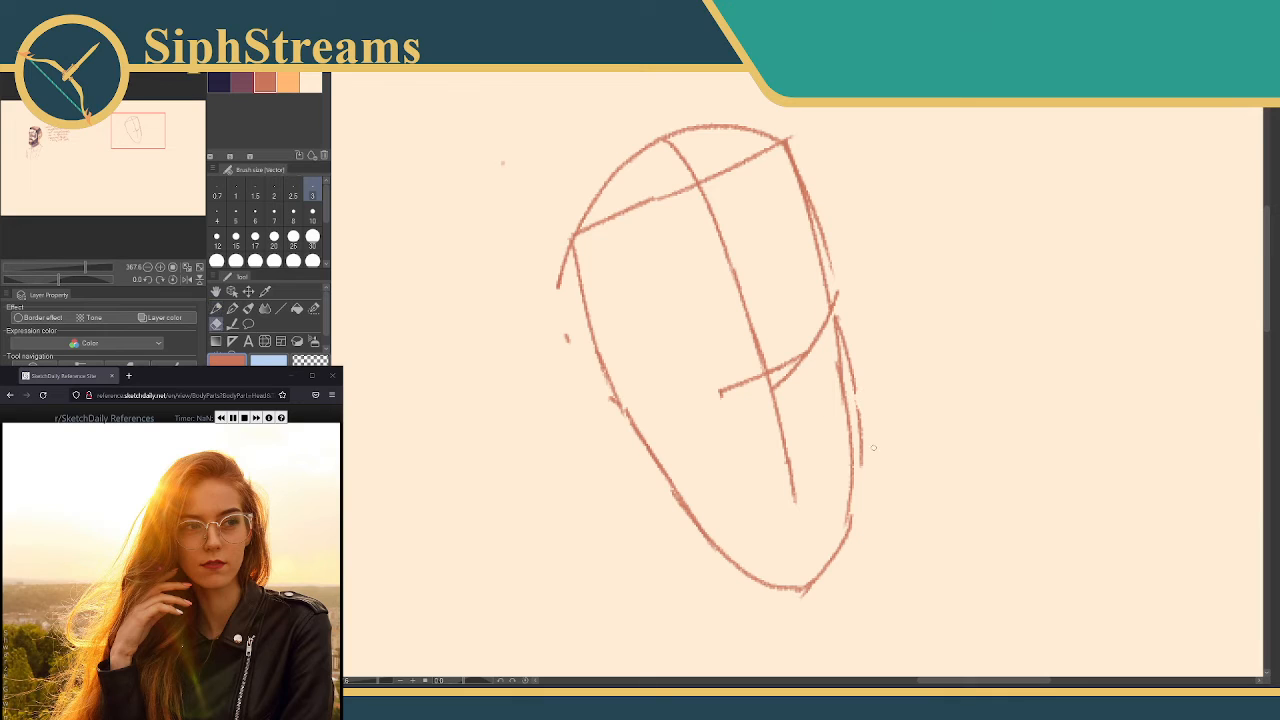
mouse_move(858, 405)
mouse_down()
mouse_move(785, 339)
mouse_move(808, 411)
mouse_move(810, 321)
mouse_move(816, 358)
mouse_up()
drag(820, 232, 842, 308)
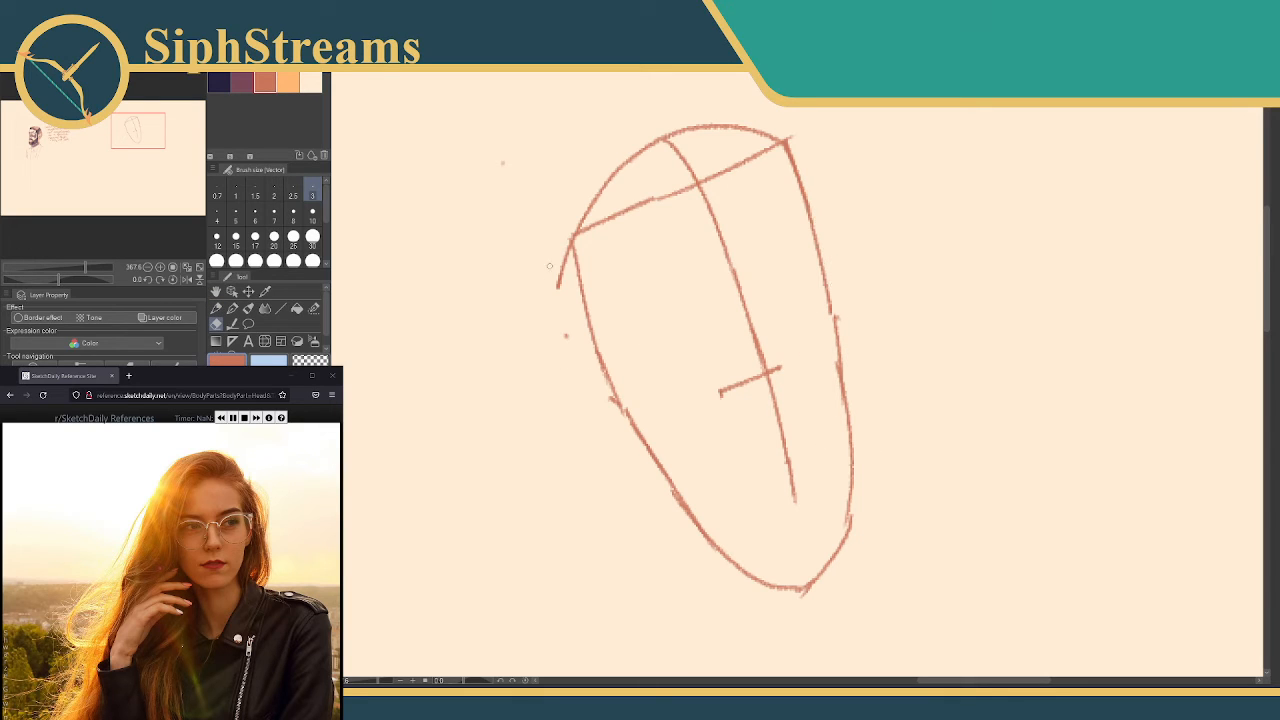
drag(549, 266, 574, 364)
key(p)
drag(742, 351, 778, 331)
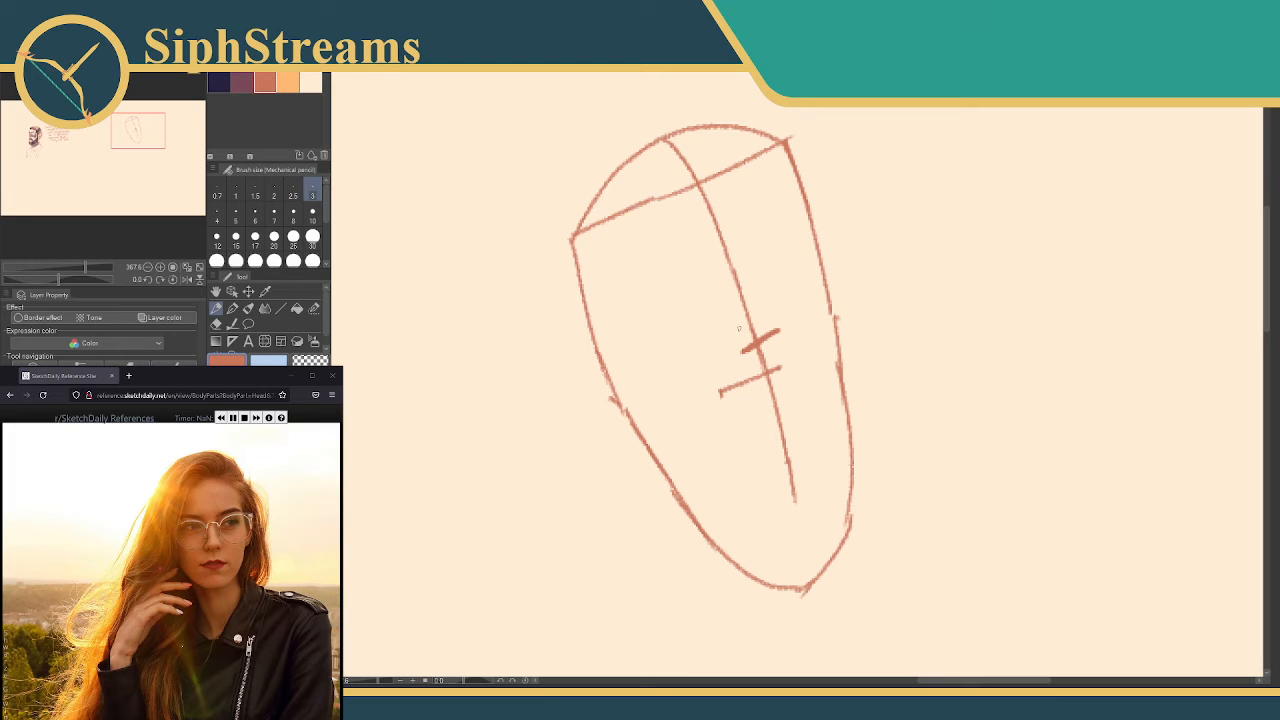
key(e)
mouse_move(742, 340)
mouse_down()
mouse_move(772, 368)
mouse_move(774, 325)
mouse_move(762, 342)
mouse_up()
Replace the straight forehead guide with a curved line across the head, and the lower cross mark with a short curved one
mouse_move(646, 190)
mouse_down()
mouse_move(682, 265)
mouse_move(745, 157)
mouse_up()
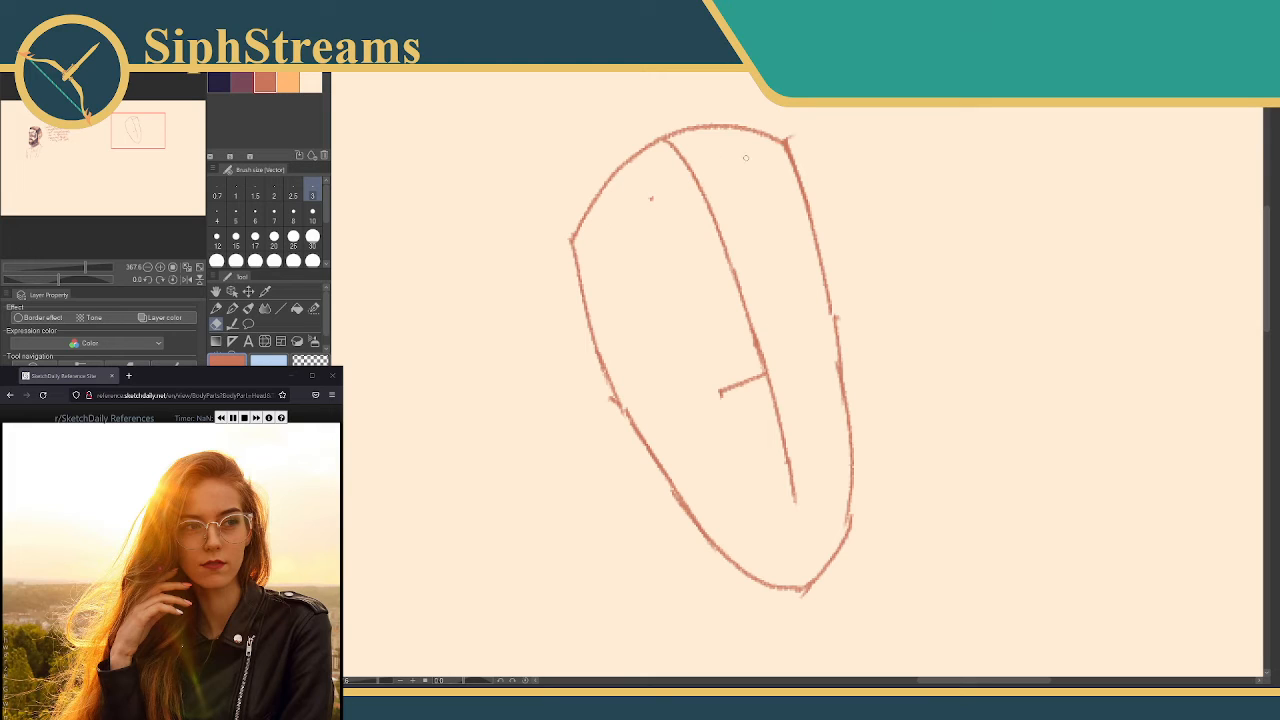
key(p)
drag(573, 238, 762, 150)
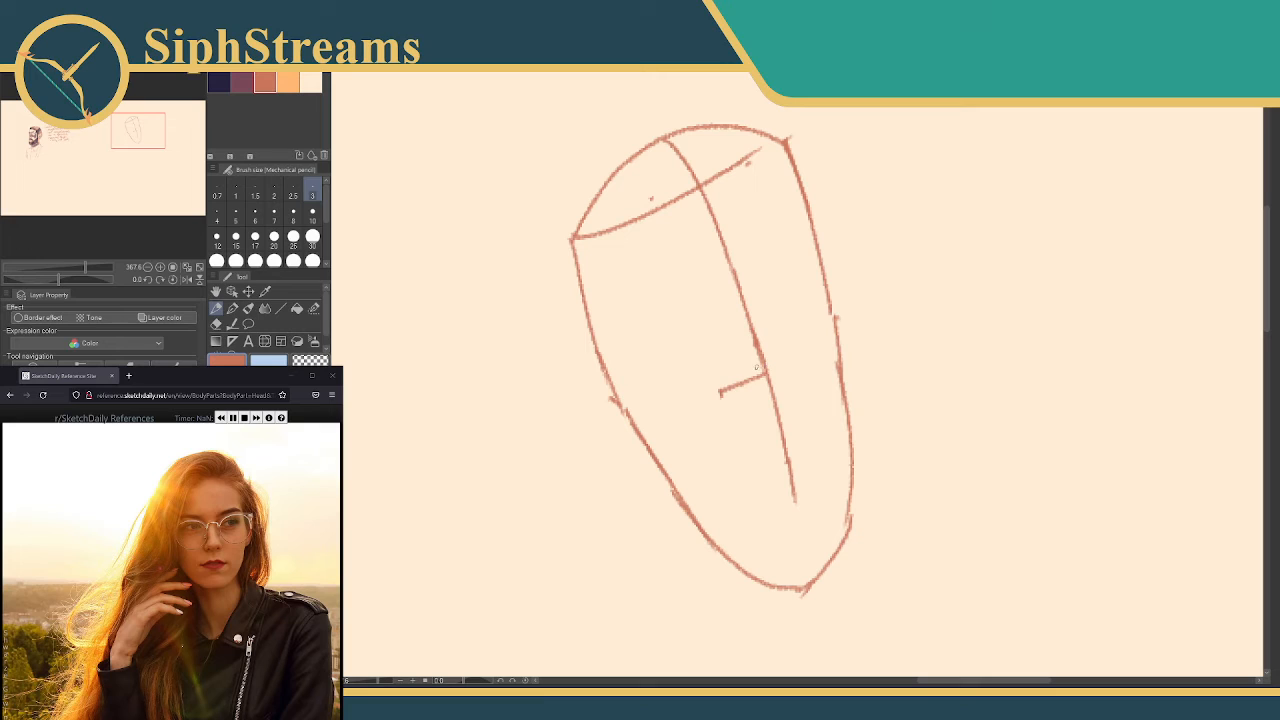
mouse_move(738, 376)
mouse_down()
mouse_move(768, 356)
mouse_move(724, 390)
mouse_up()
key(e)
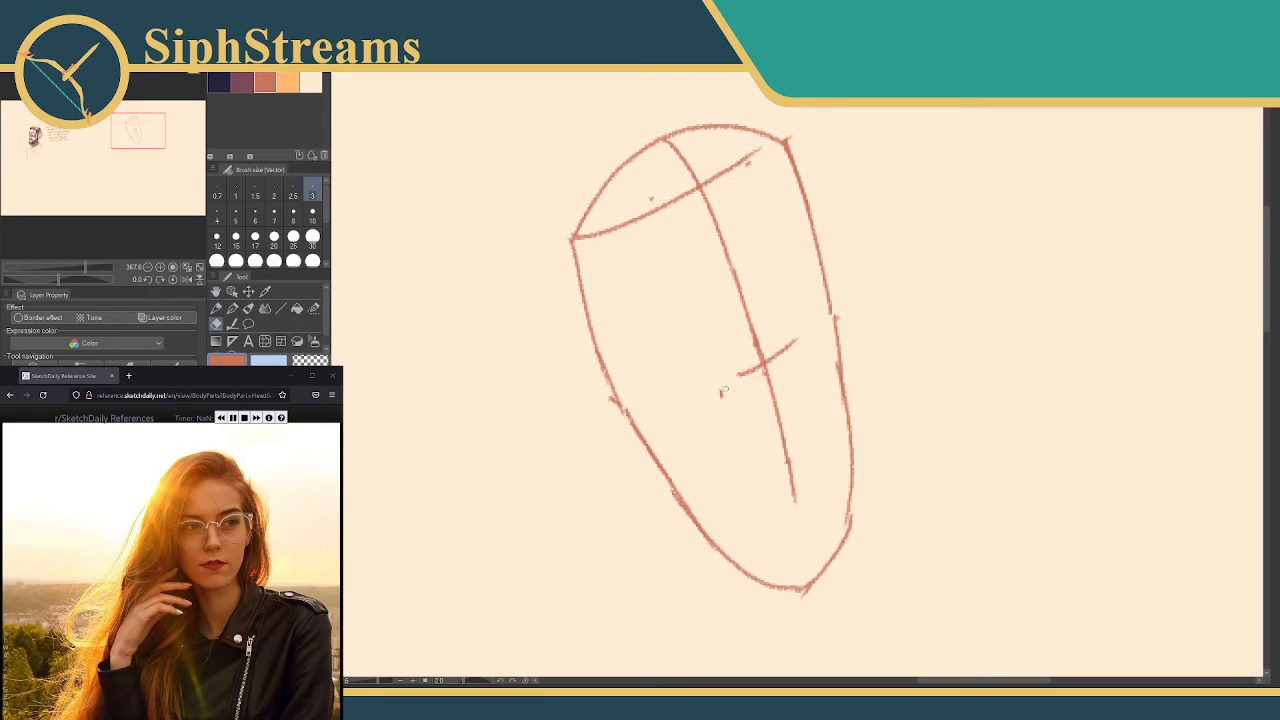
Mark the brow, nose and mouth positions with short red dashes along the face's centre line
key(p)
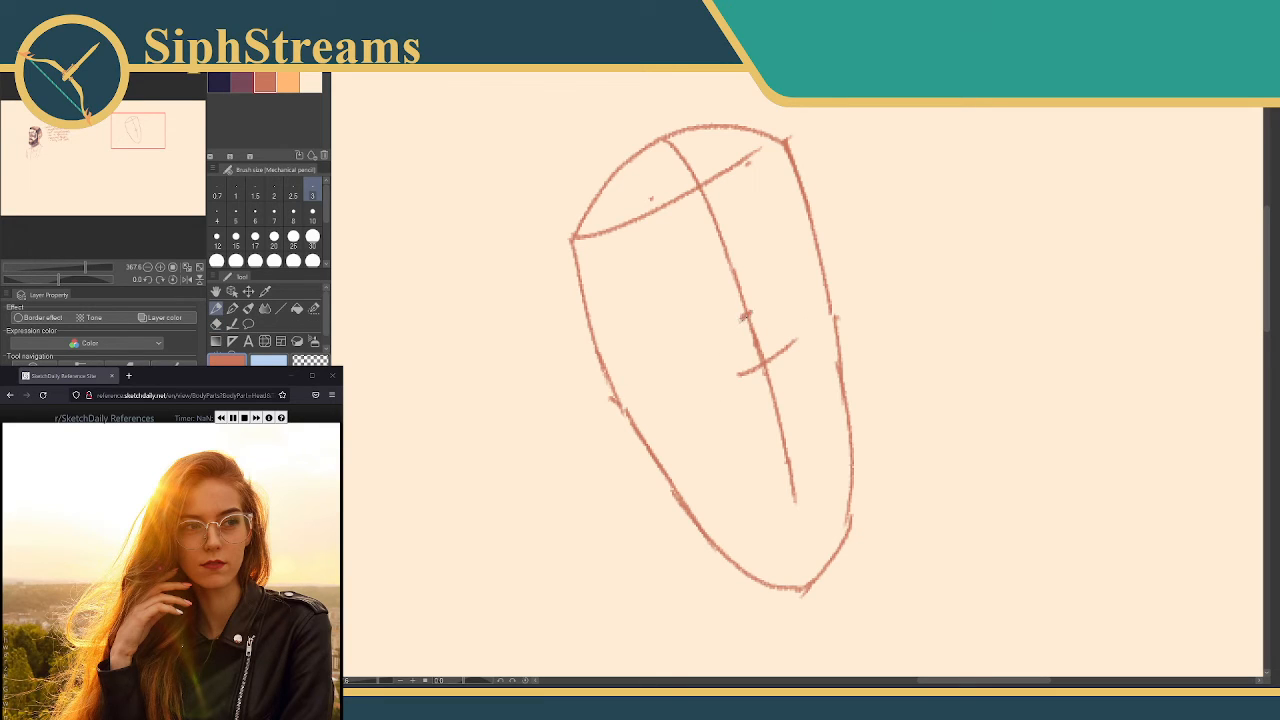
drag(740, 319, 752, 312)
mouse_move(778, 447)
mouse_down()
mouse_move(786, 437)
mouse_move(806, 507)
mouse_up()
In orange, draw the hair falling from the parting down the left side of the face, with a curl beside the cheek
click(288, 82)
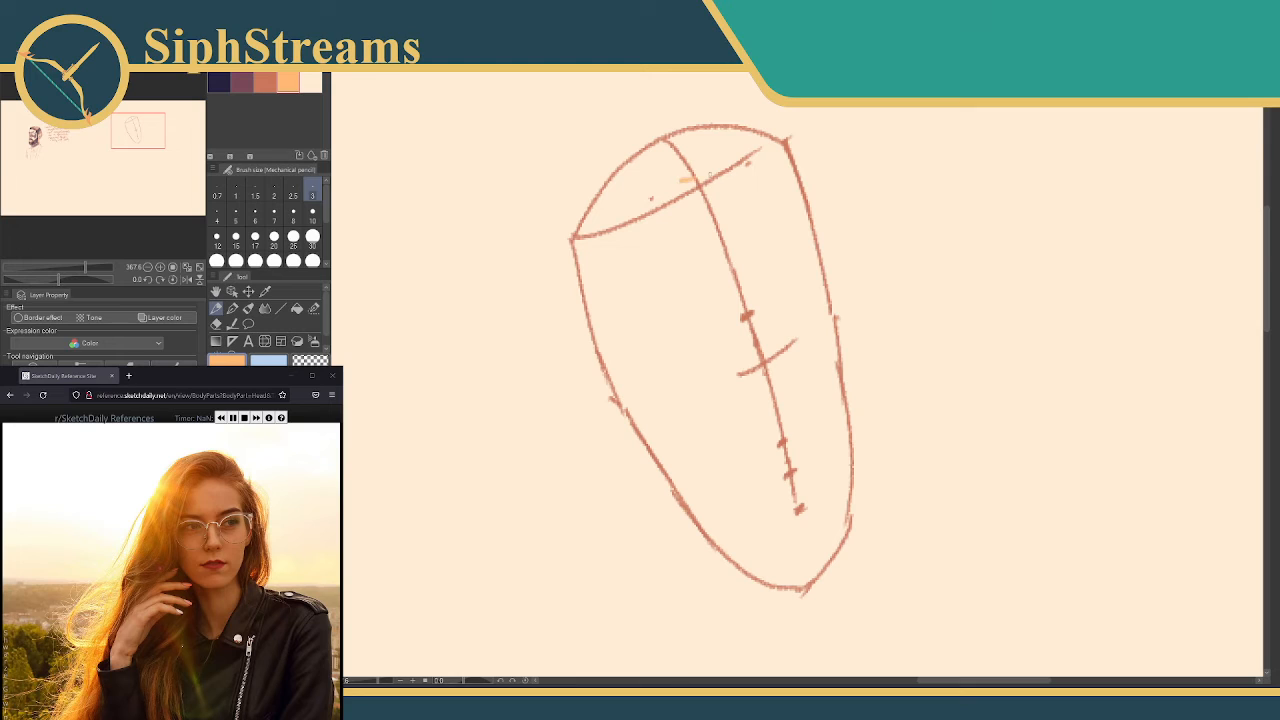
mouse_move(682, 178)
mouse_down()
mouse_move(712, 173)
mouse_move(664, 192)
mouse_move(645, 288)
mouse_up()
drag(657, 196, 614, 376)
mouse_move(631, 236)
mouse_down()
mouse_move(630, 428)
mouse_move(575, 530)
mouse_move(540, 528)
mouse_move(582, 346)
mouse_up()
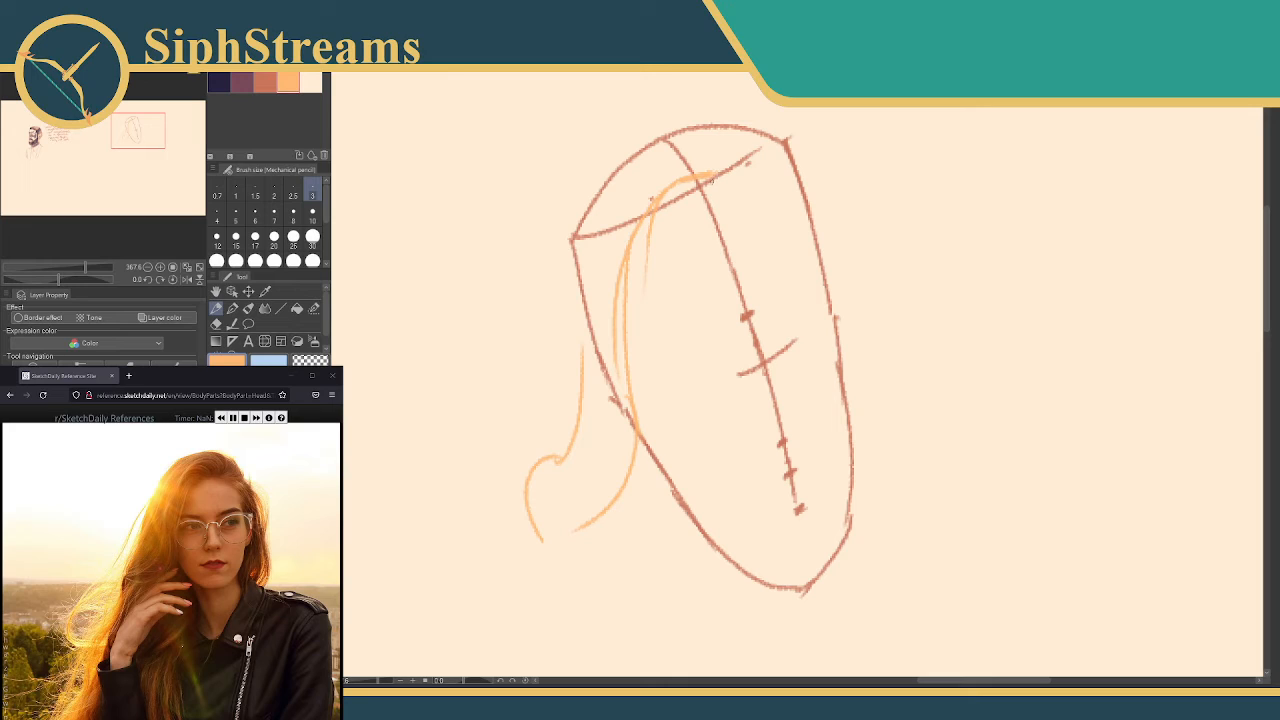
mouse_move(712, 178)
mouse_down()
mouse_move(706, 124)
mouse_move(632, 128)
mouse_move(574, 336)
mouse_up()
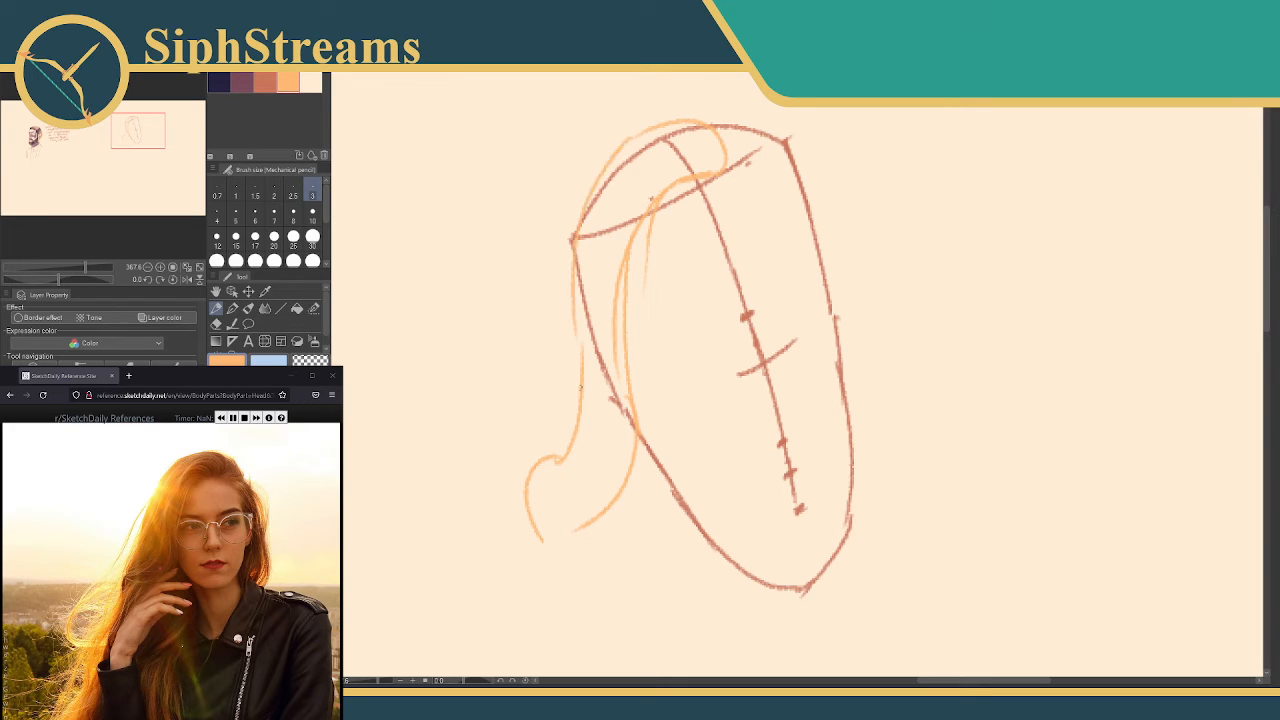
Draw the outer hair contour from the crown down the left side, with overlapping strands tapering to a tip
drag(656, 122, 534, 174)
drag(533, 178, 521, 400)
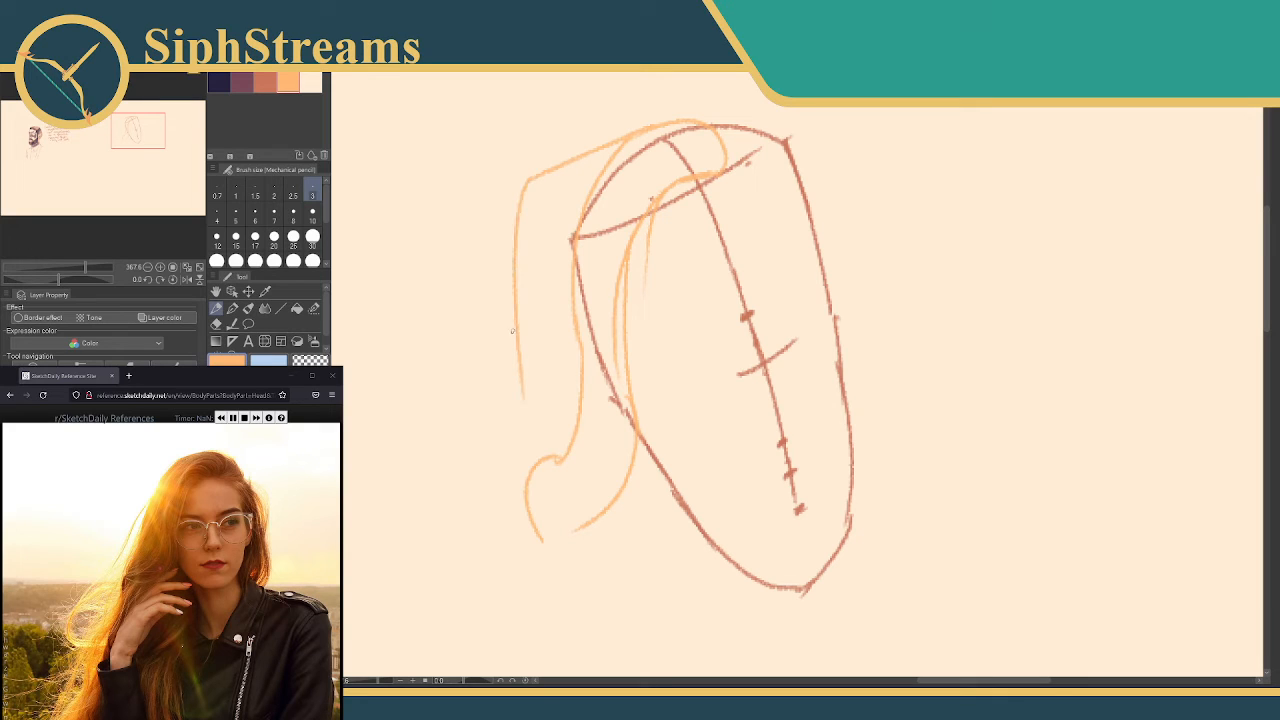
mouse_move(506, 338)
mouse_down()
mouse_move(541, 496)
mouse_move(527, 405)
mouse_up()
mouse_move(514, 238)
mouse_down()
mouse_move(434, 449)
mouse_move(462, 600)
mouse_up()
mouse_move(514, 318)
mouse_down()
mouse_move(457, 480)
mouse_move(456, 524)
mouse_up()
mouse_move(469, 456)
mouse_down()
mouse_move(462, 600)
mouse_move(482, 596)
mouse_up()
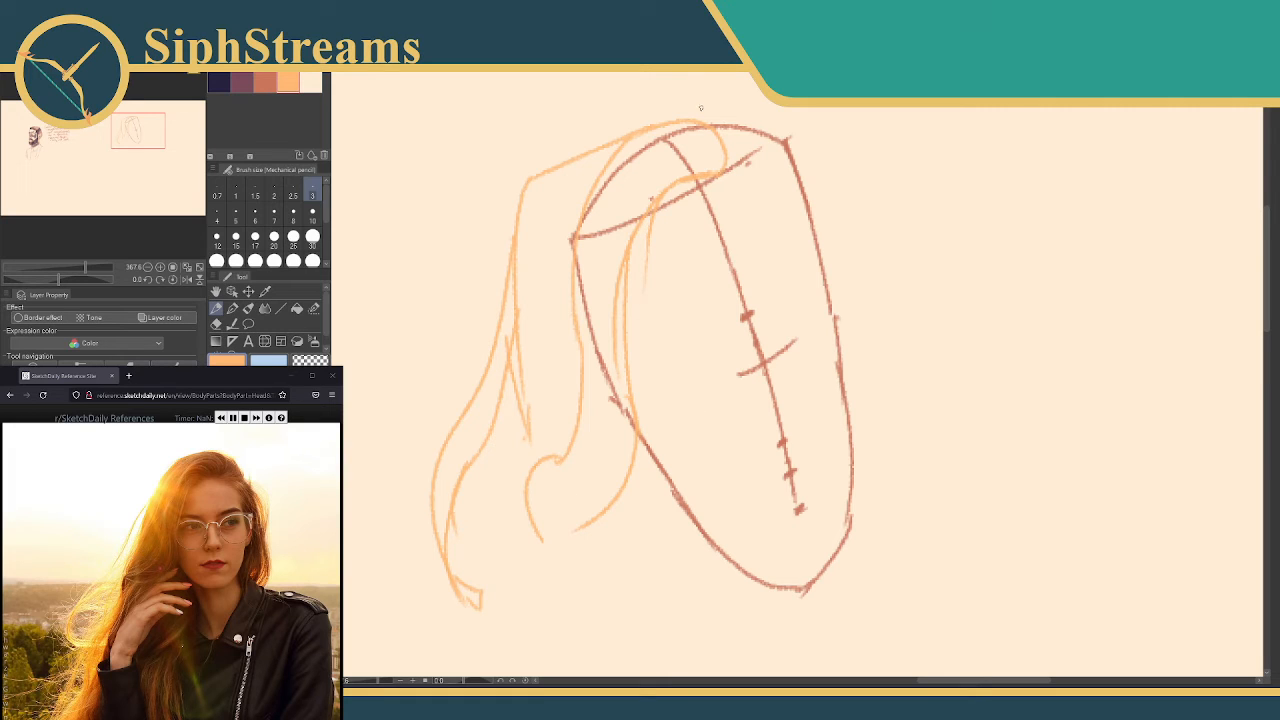
Draw the hair over the top and right side of the head, and extend the left strand down past the jaw
mouse_move(698, 116)
mouse_down()
mouse_move(766, 128)
mouse_move(716, 186)
mouse_move(790, 167)
mouse_move(894, 260)
mouse_up()
drag(776, 168, 840, 230)
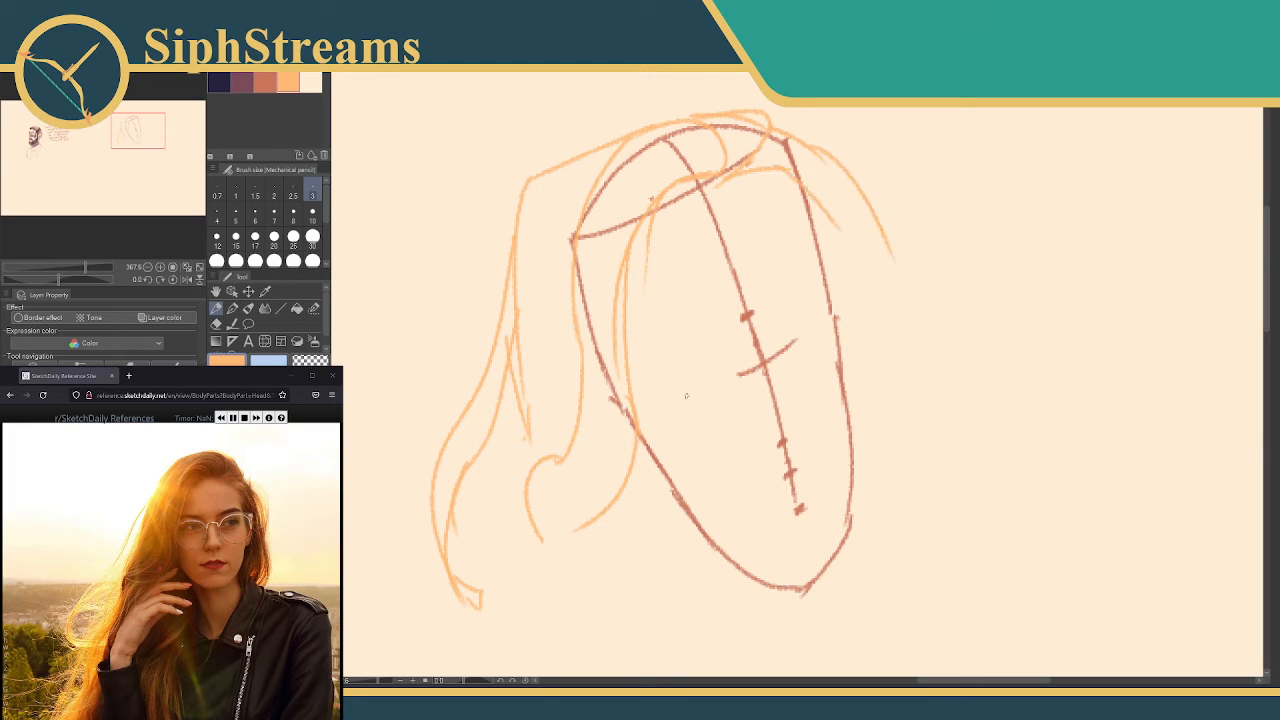
mouse_move(638, 442)
mouse_down()
mouse_move(700, 628)
mouse_move(679, 656)
mouse_move(557, 319)
mouse_move(547, 325)
mouse_up()
In red, draw both sides of the neck, running the left line from the jaw diagonally down to the collar point
click(265, 82)
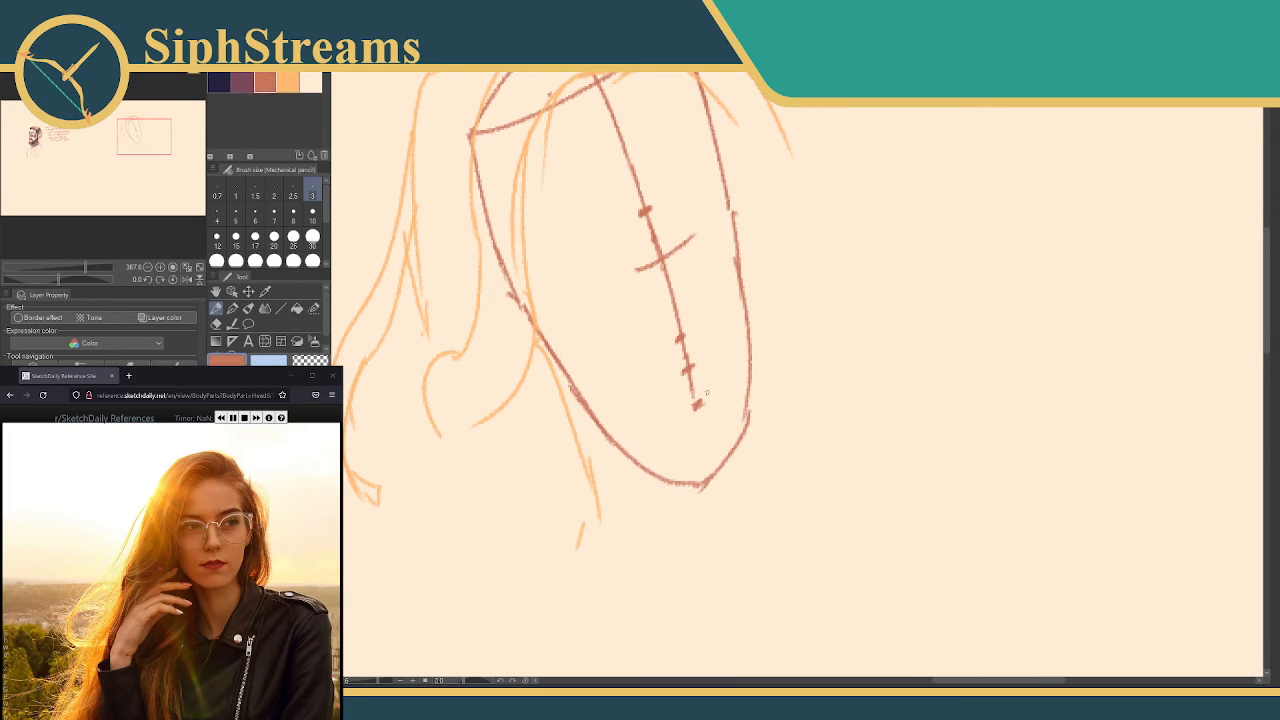
mouse_move(749, 391)
mouse_down()
mouse_move(768, 487)
mouse_move(775, 460)
mouse_move(762, 440)
mouse_up()
drag(582, 405, 628, 502)
drag(596, 434, 697, 580)
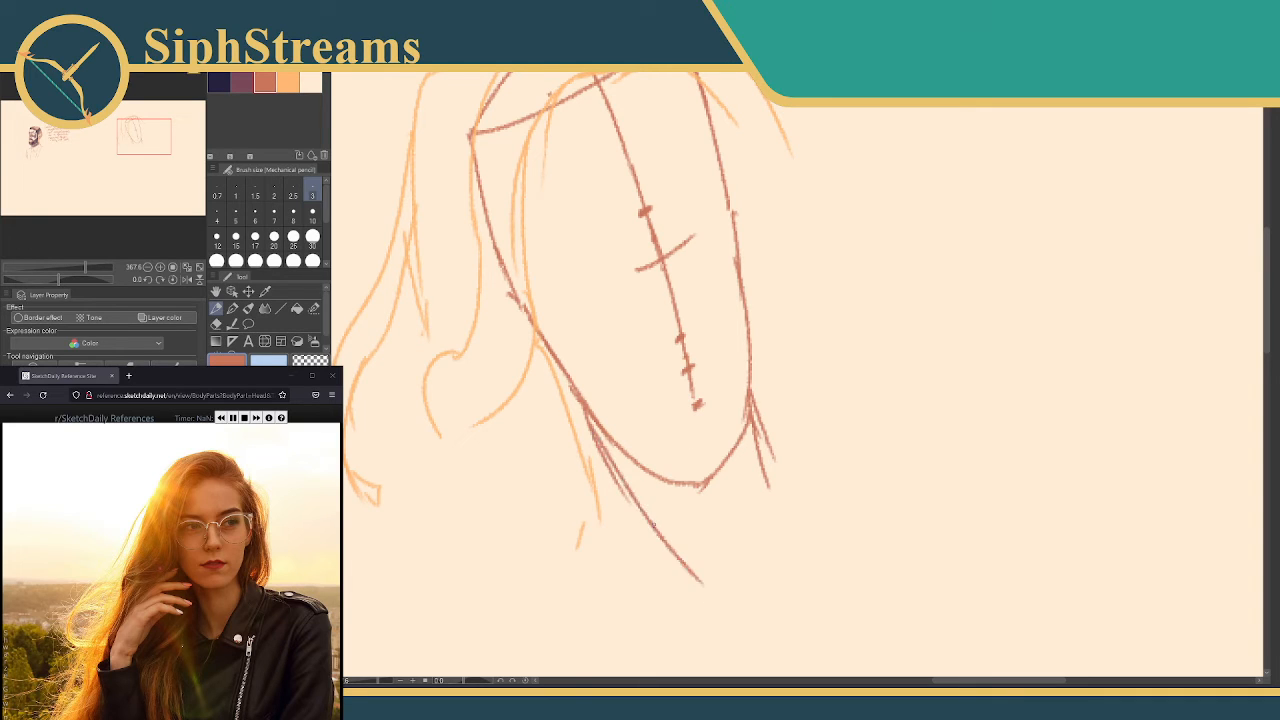
drag(662, 540, 699, 591)
drag(679, 557, 724, 621)
mouse_move(633, 454)
mouse_down()
mouse_move(602, 336)
mouse_move(603, 422)
mouse_up()
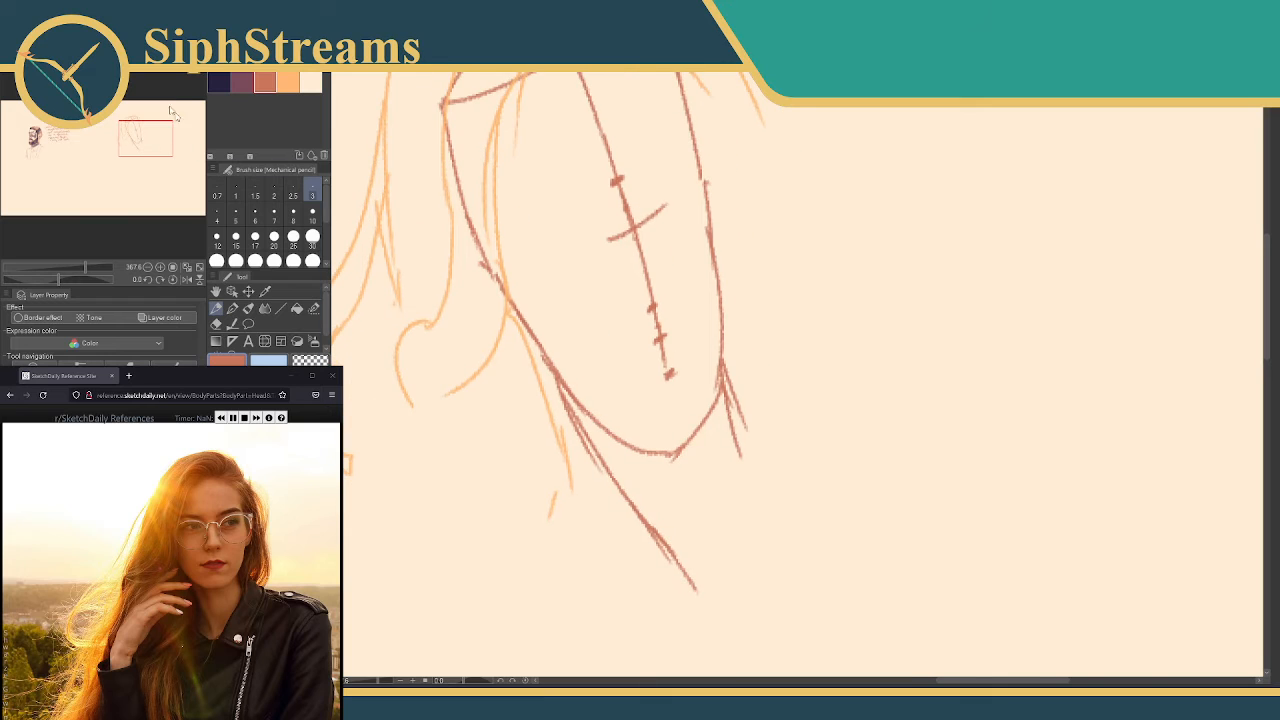
In dark navy, draw the collar's inner edge up to the neck and the short angled lines at its base
click(219, 82)
drag(608, 269, 534, 149)
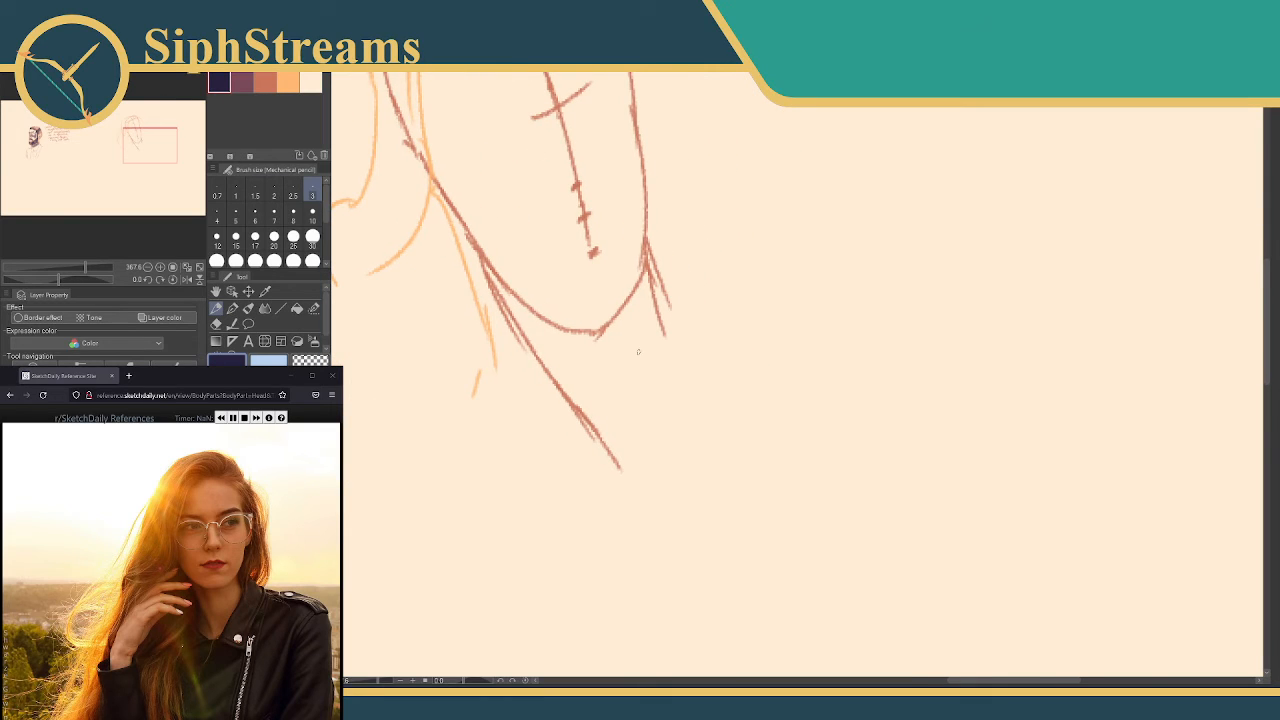
mouse_move(618, 473)
mouse_down()
mouse_move(638, 467)
mouse_move(670, 300)
mouse_up()
mouse_move(616, 477)
mouse_down()
mouse_move(550, 437)
mouse_move(554, 426)
mouse_up()
drag(613, 479, 570, 518)
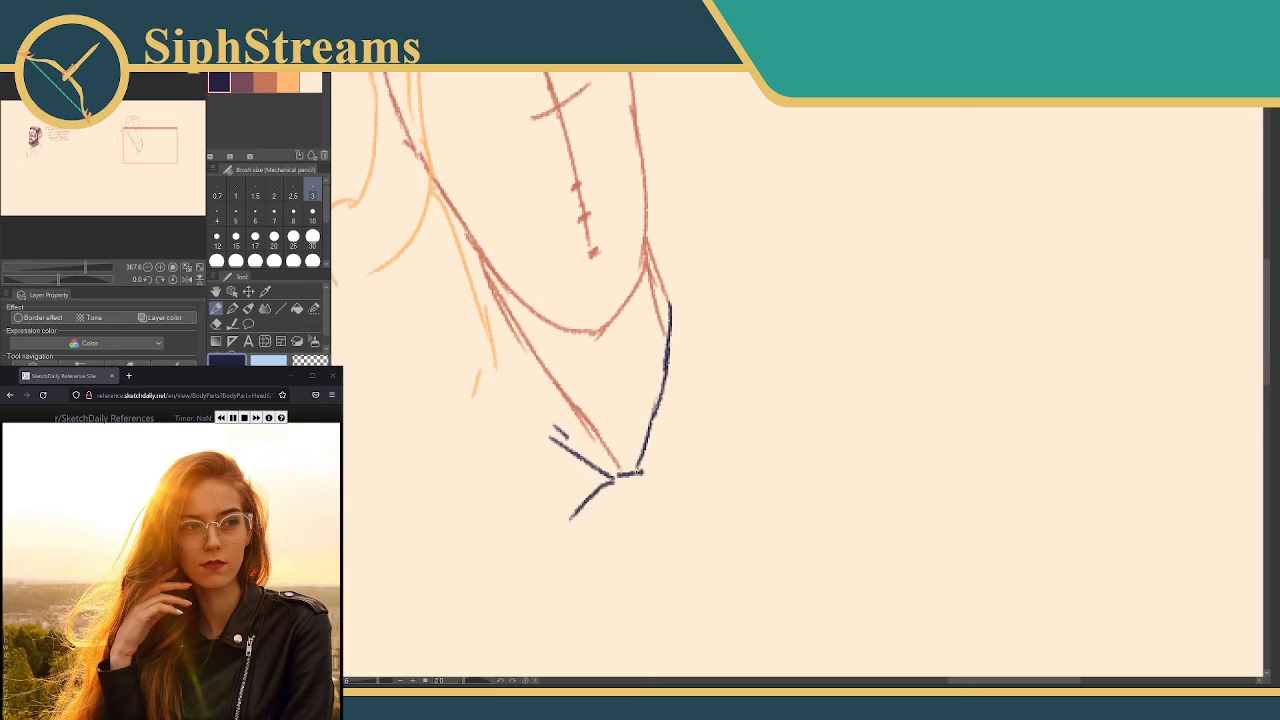
Complete the jacket's collar flap with a round button, and add the lapel edge beside it and the front opening line
mouse_move(640, 472)
mouse_down()
mouse_move(684, 508)
mouse_move(740, 386)
mouse_move(737, 292)
mouse_move(745, 324)
mouse_up()
mouse_move(674, 465)
mouse_down()
mouse_move(694, 478)
mouse_move(678, 467)
mouse_up()
key(ctrl+z)
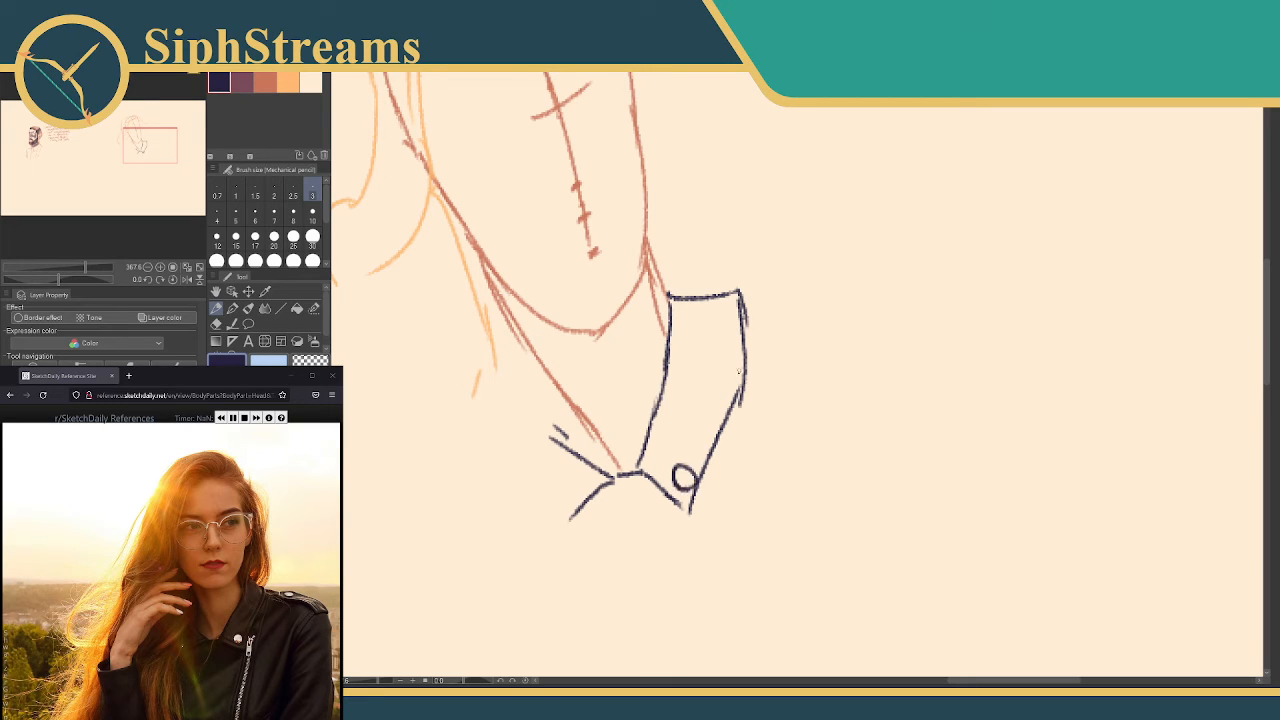
drag(740, 316, 762, 308)
mouse_move(762, 308)
mouse_down()
mouse_move(768, 398)
mouse_move(752, 474)
mouse_up()
mouse_move(737, 486)
mouse_down()
mouse_move(720, 614)
mouse_move(740, 674)
mouse_up()
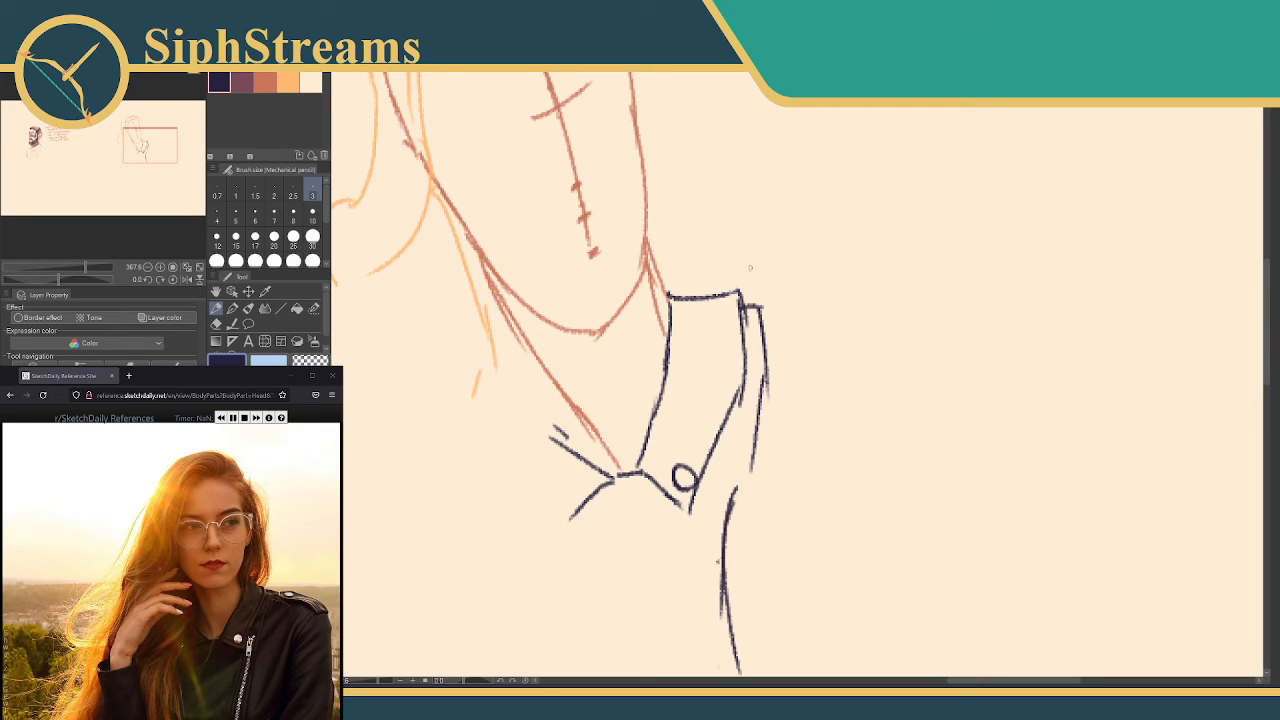
Draw the jacket's shoulder line, the armhole seam and the start of the sleeve on the right side
mouse_move(756, 304)
mouse_down()
mouse_move(850, 298)
mouse_move(818, 300)
mouse_move(804, 426)
mouse_up()
drag(842, 298, 892, 388)
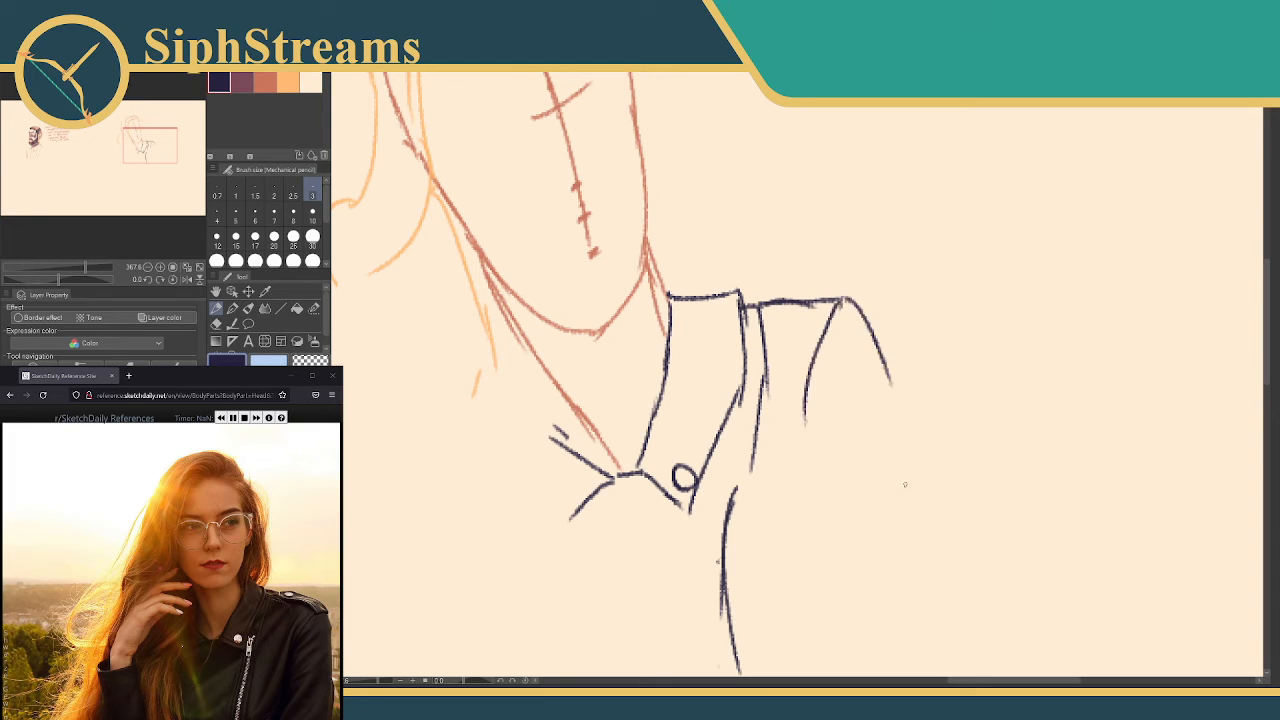
drag(866, 346, 888, 402)
Rework the shoulder top into a closed epaulette shape and redraw the upper sleeve's outer edge with doubled lines
mouse_move(768, 292)
mouse_down()
mouse_move(780, 326)
mouse_move(796, 286)
mouse_move(880, 293)
mouse_move(836, 312)
mouse_move(784, 291)
mouse_move(852, 281)
mouse_move(862, 302)
mouse_move(836, 318)
mouse_move(773, 323)
mouse_move(786, 303)
mouse_move(772, 303)
mouse_up()
key(ctrl+z)
key(ctrl+z)
key(ctrl+z)
key(e)
click(823, 298)
mouse_move(849, 302)
mouse_down()
mouse_move(836, 312)
mouse_move(862, 304)
mouse_move(829, 286)
mouse_move(854, 304)
mouse_move(836, 282)
mouse_move(848, 286)
mouse_move(886, 354)
mouse_move(896, 427)
mouse_move(902, 396)
mouse_move(920, 419)
mouse_up()
key(p)
key(e)
key(p)
key(ctrl+z)
key(e)
key(p)
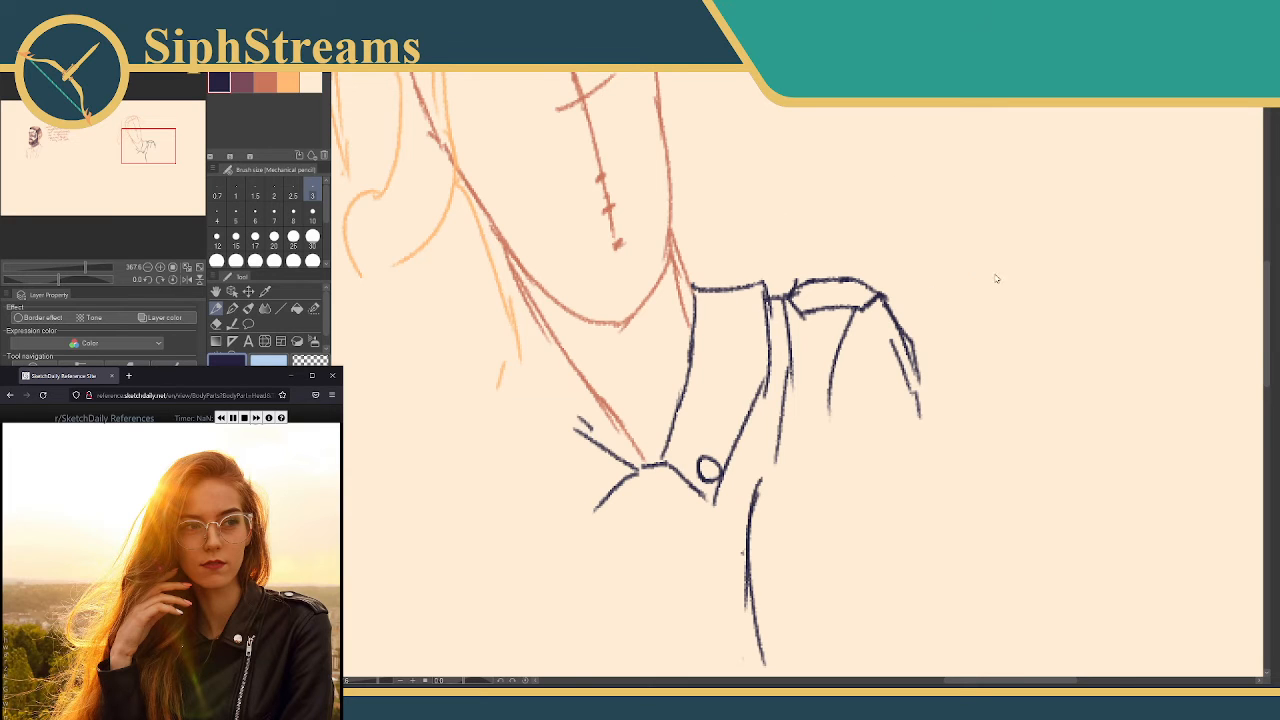
In orange, extend the left hair strand down to the collar and curve it back inward across the chest
drag(998, 280, 1150, 489)
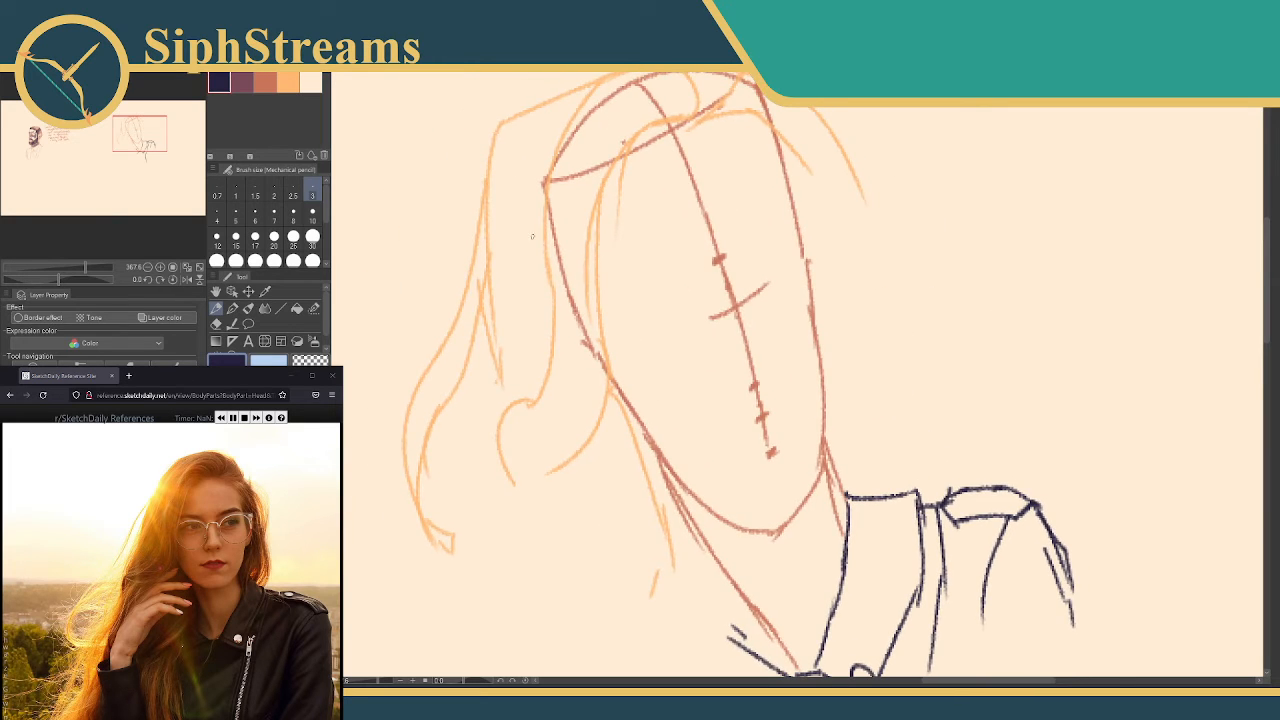
drag(532, 236, 536, 94)
click(288, 82)
mouse_move(682, 398)
mouse_down()
mouse_move(674, 368)
mouse_move(622, 327)
mouse_move(664, 428)
mouse_move(678, 508)
mouse_up()
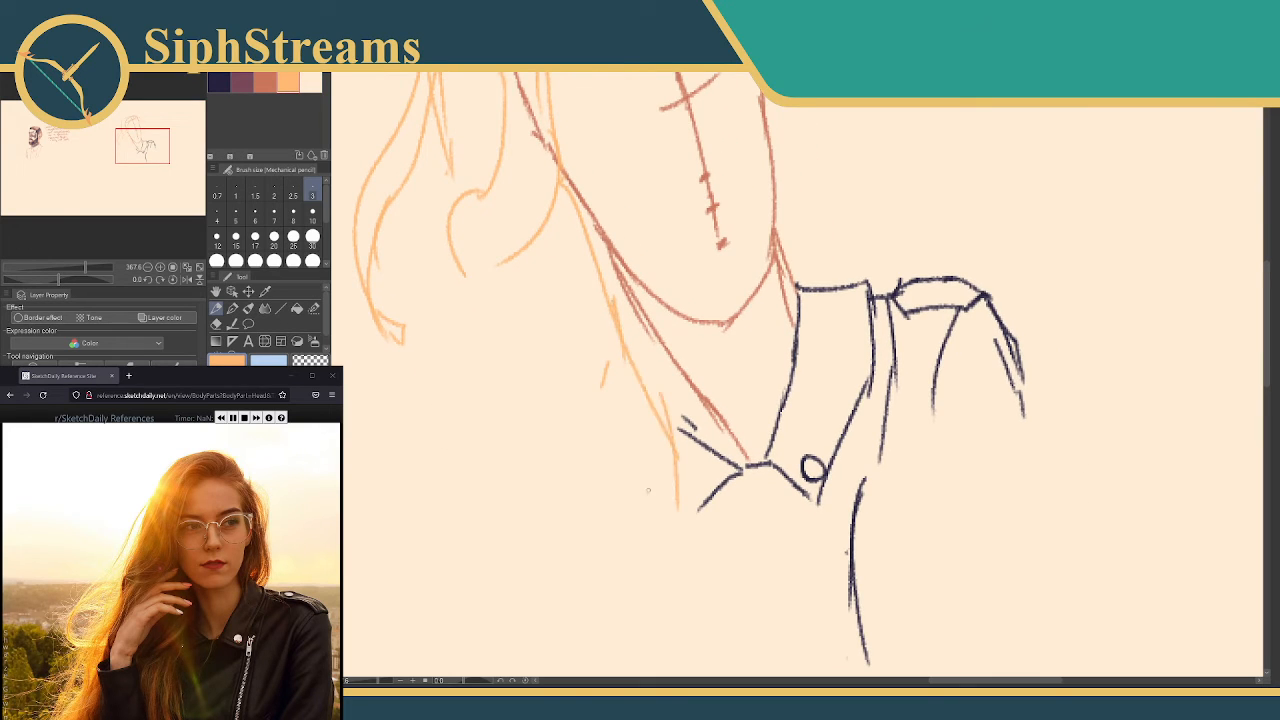
drag(670, 462, 598, 602)
drag(632, 524, 619, 543)
Try to sketch the raised hand in red, with its outer edge and separate fingers beside the hair
click(264, 82)
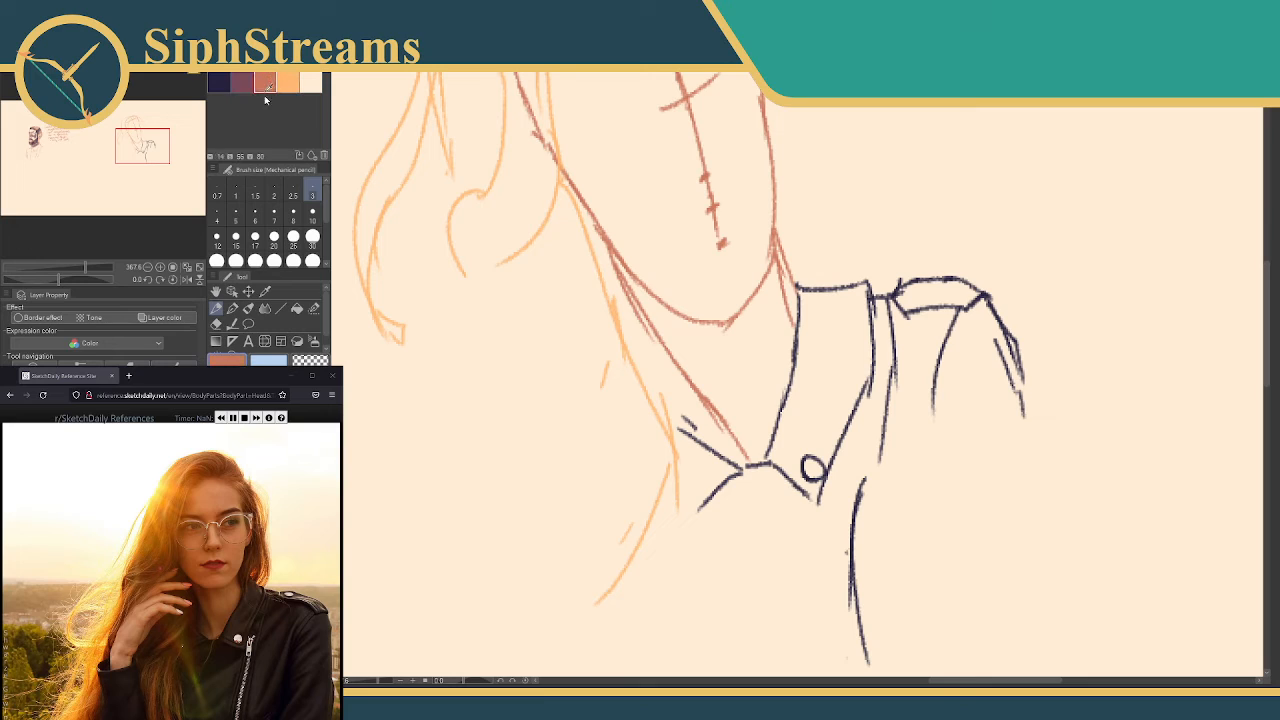
mouse_move(409, 544)
mouse_down()
mouse_move(462, 384)
mouse_move(529, 316)
mouse_up()
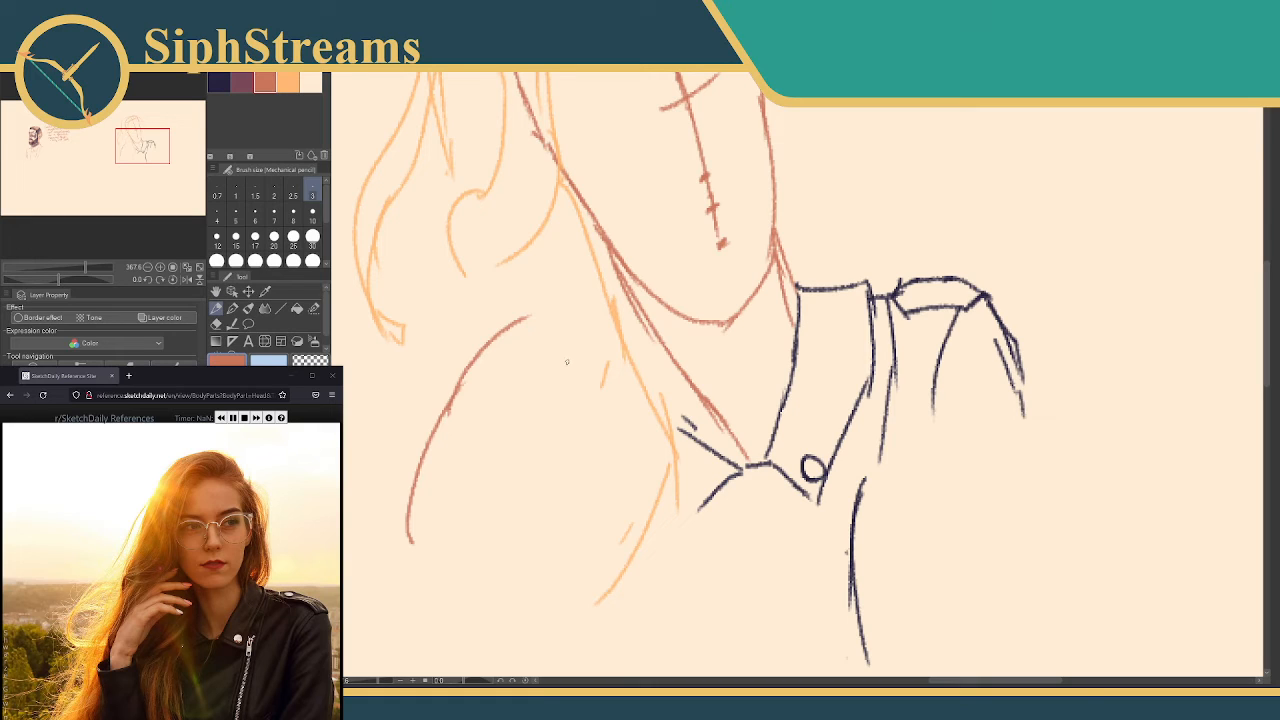
drag(528, 320, 548, 314)
drag(548, 314, 499, 361)
key(ctrl+z)
key(ctrl+z)
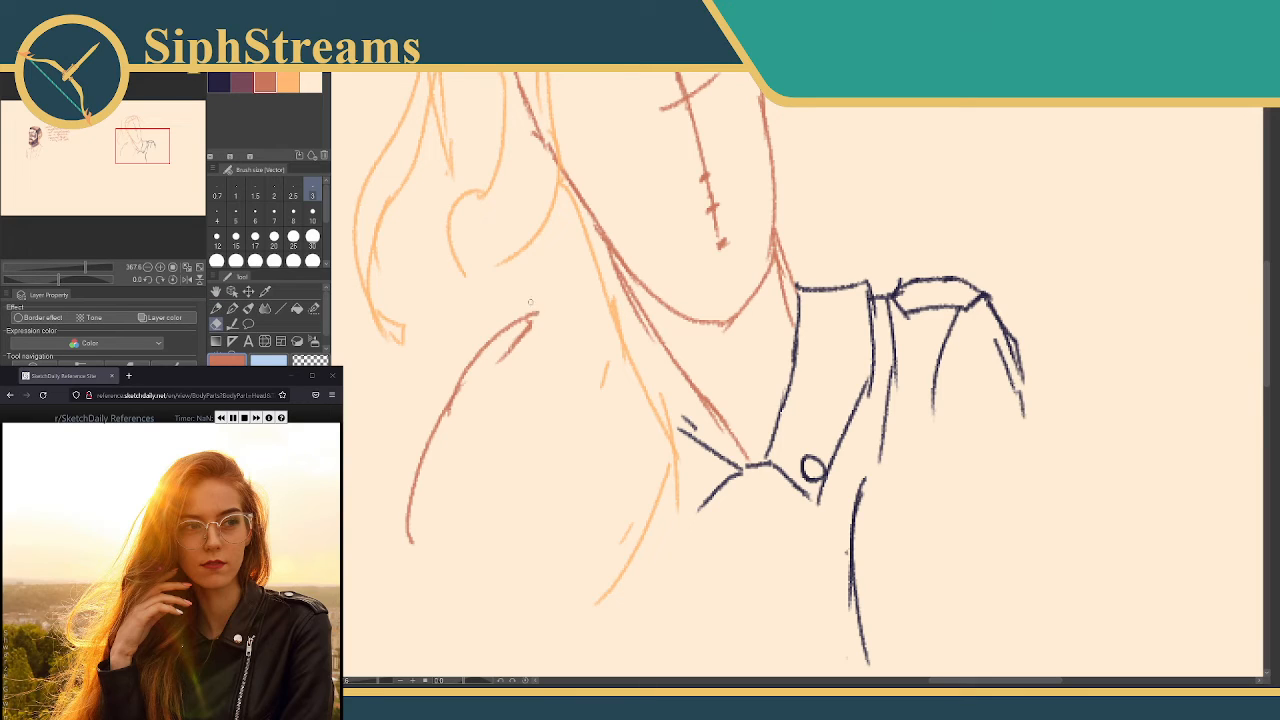
mouse_move(485, 390)
mouse_down()
mouse_move(558, 352)
mouse_move(592, 352)
mouse_move(585, 370)
mouse_move(482, 419)
mouse_up()
drag(507, 352, 456, 450)
mouse_move(518, 398)
mouse_down()
mouse_move(479, 460)
mouse_move(590, 436)
mouse_move(598, 450)
mouse_move(505, 468)
mouse_move(572, 498)
mouse_move(469, 524)
mouse_up()
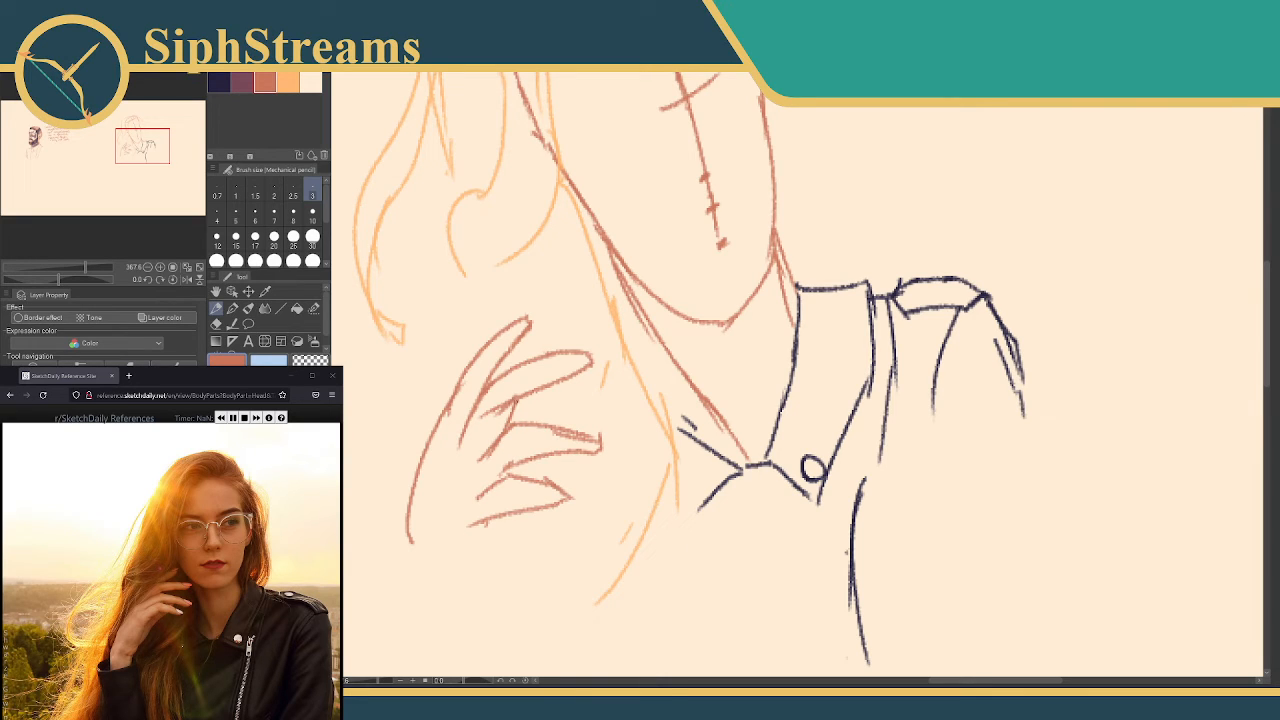
Erase the sketched fingers and the outer edge of the raised hand
key(e)
mouse_move(540, 402)
mouse_down()
mouse_move(482, 500)
mouse_move(500, 430)
mouse_move(445, 402)
mouse_move(518, 398)
mouse_move(526, 330)
mouse_move(490, 372)
mouse_up()
mouse_move(516, 473)
mouse_down()
mouse_move(506, 480)
mouse_move(560, 490)
mouse_up()
drag(600, 432, 600, 448)
drag(562, 492, 550, 482)
mouse_move(591, 366)
mouse_down()
mouse_move(586, 356)
mouse_move(505, 452)
mouse_up()
Block in the raised hand as a tilted red oval with short wrist lines below it
key(p)
drag(540, 338, 463, 428)
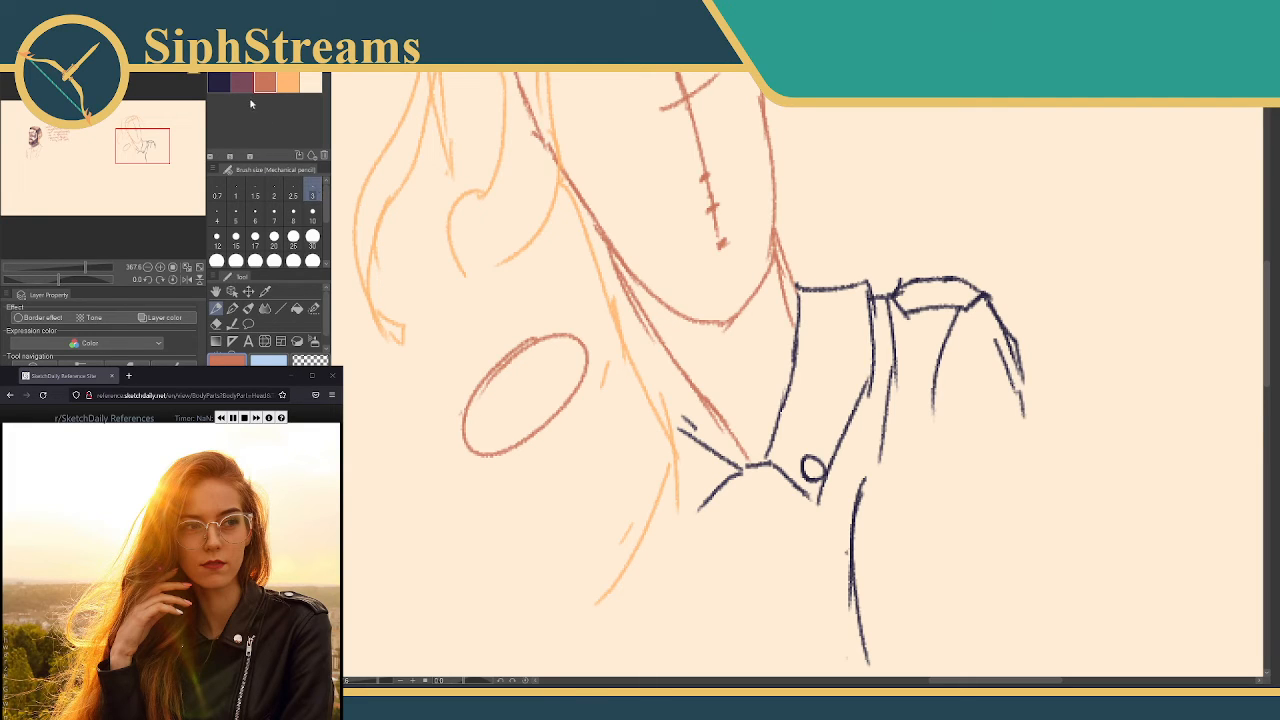
drag(463, 412, 450, 472)
drag(532, 437, 514, 495)
mouse_move(514, 354)
mouse_down()
mouse_move(582, 306)
mouse_move(558, 348)
mouse_up()
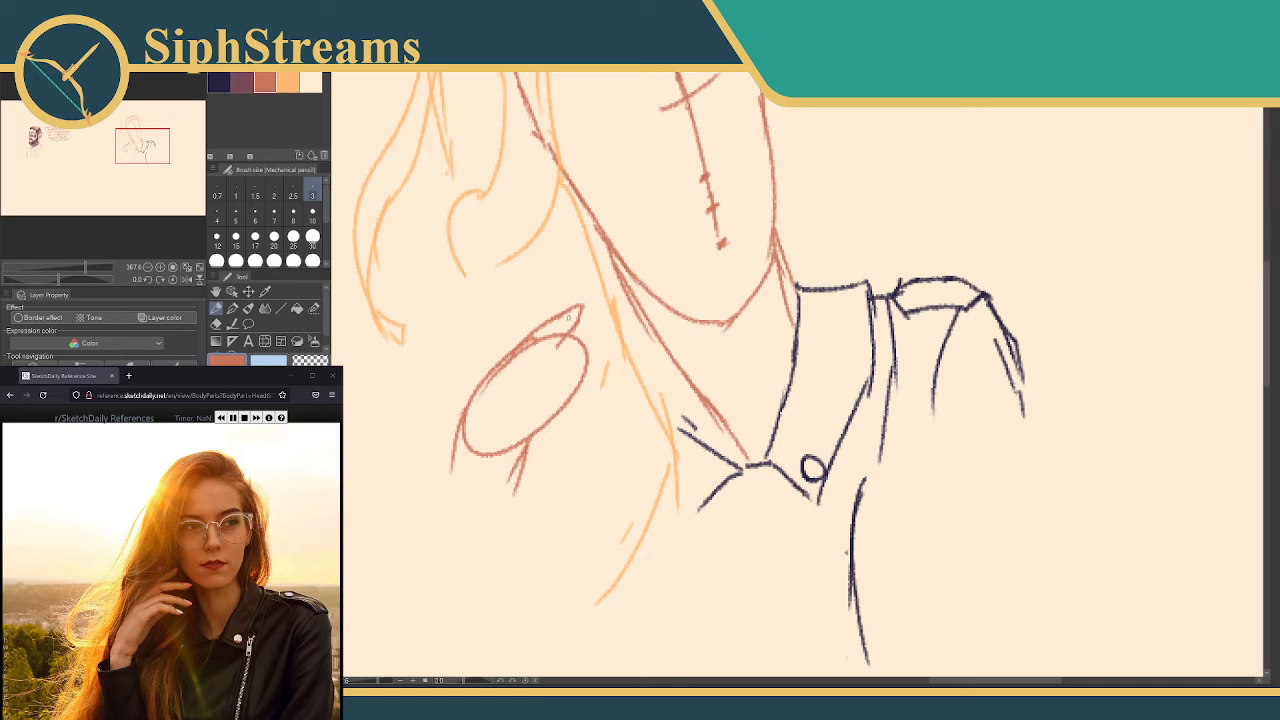
key(e)
drag(568, 318, 550, 315)
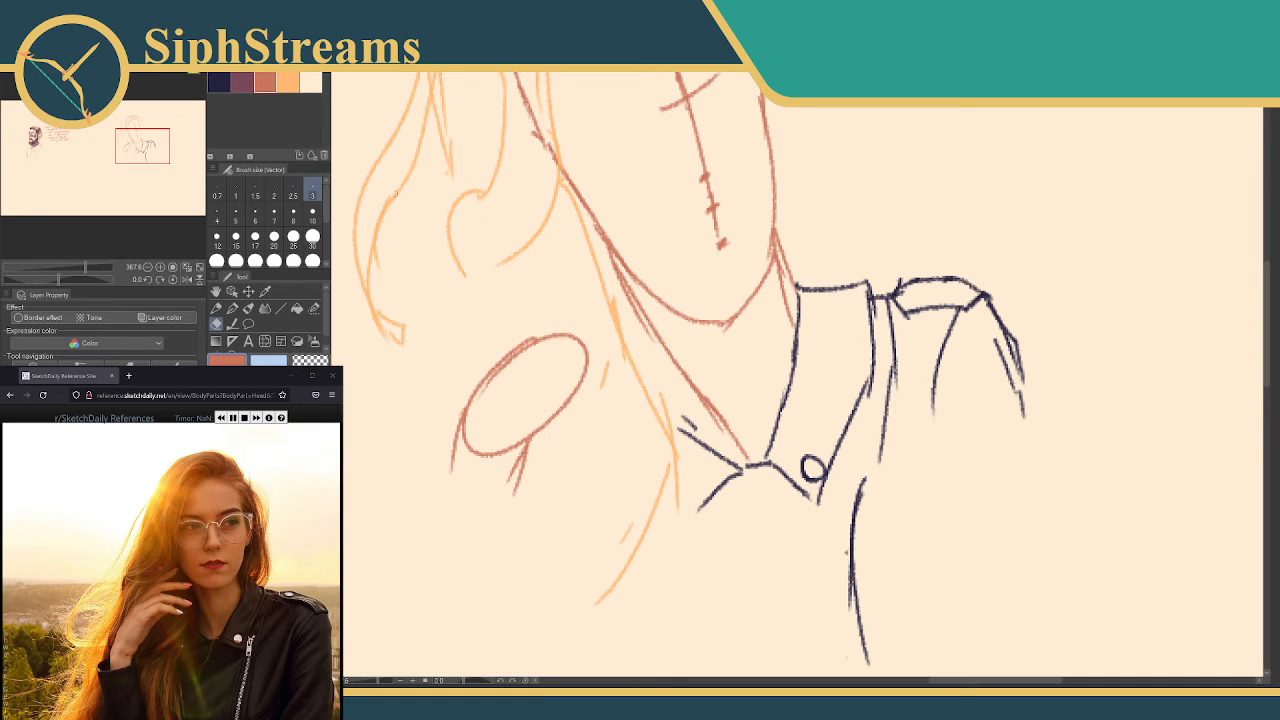
In dark navy, draw the sleeve cuff around the wrist and begin the sleeve's inner edge
click(219, 82)
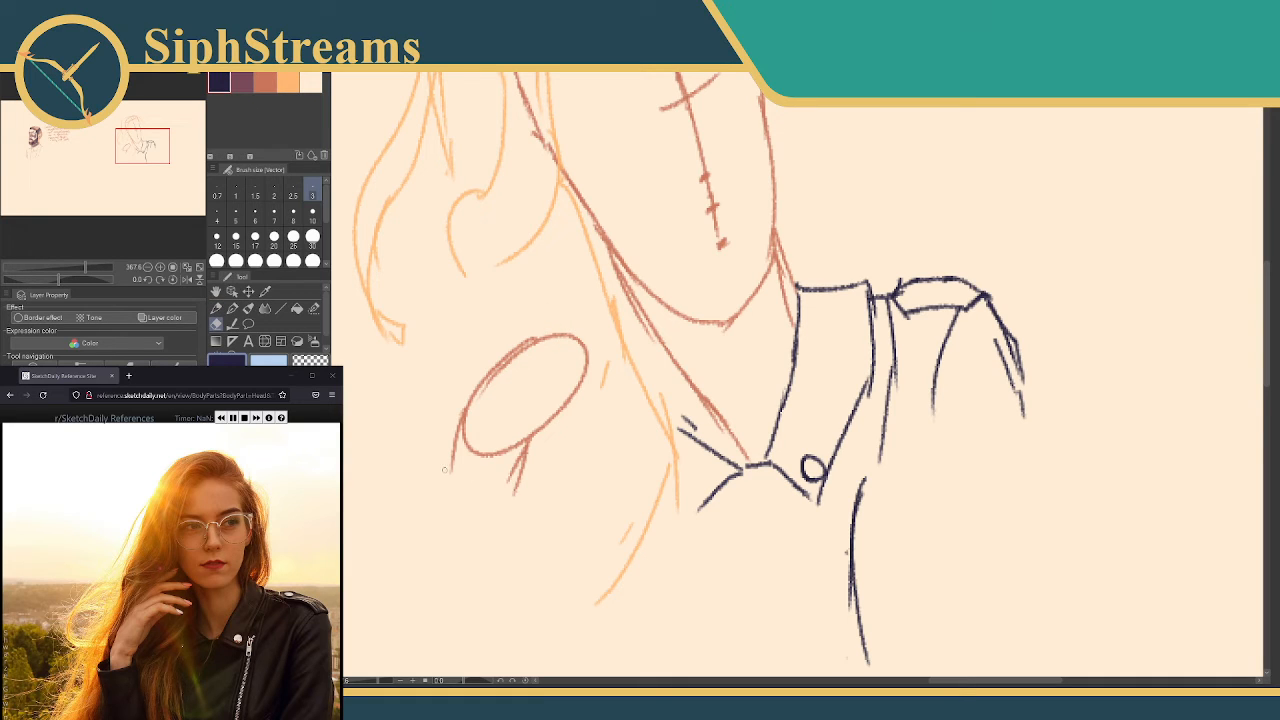
drag(451, 474, 501, 476)
key(ctrl+z)
key(p)
drag(516, 468, 443, 509)
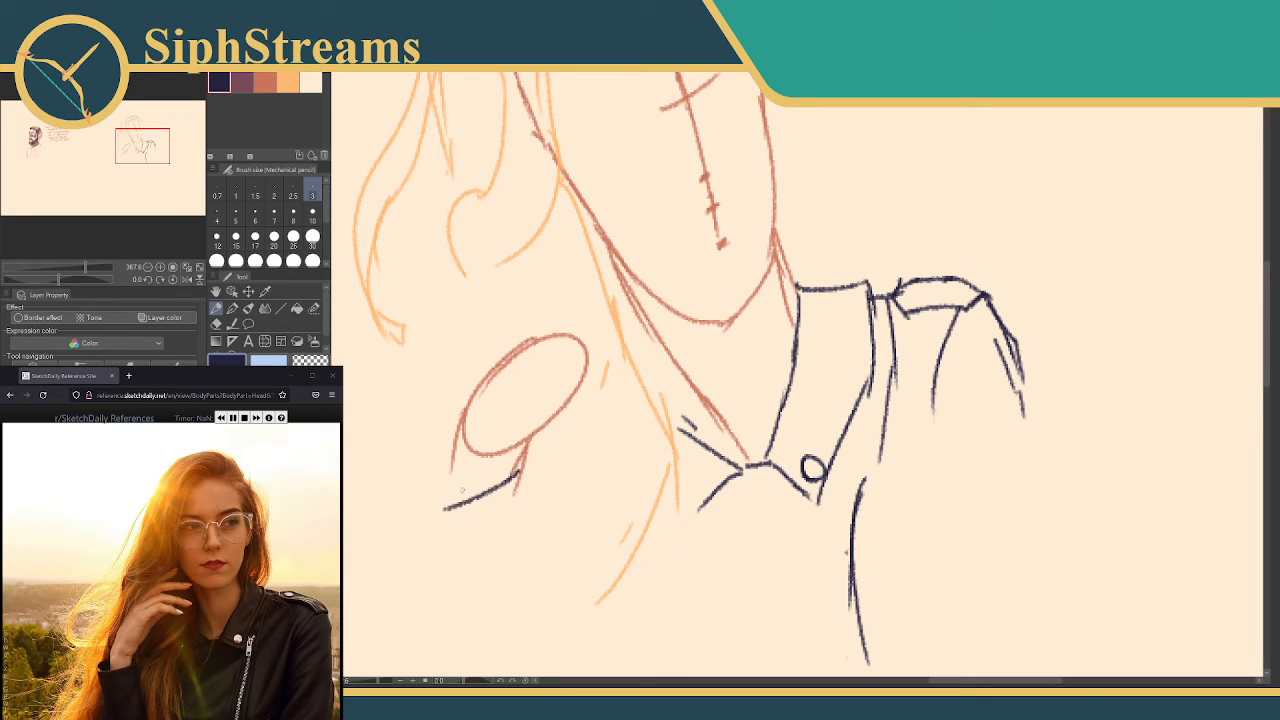
mouse_move(451, 454)
mouse_down()
mouse_move(423, 508)
mouse_move(452, 507)
mouse_up()
drag(521, 463, 527, 527)
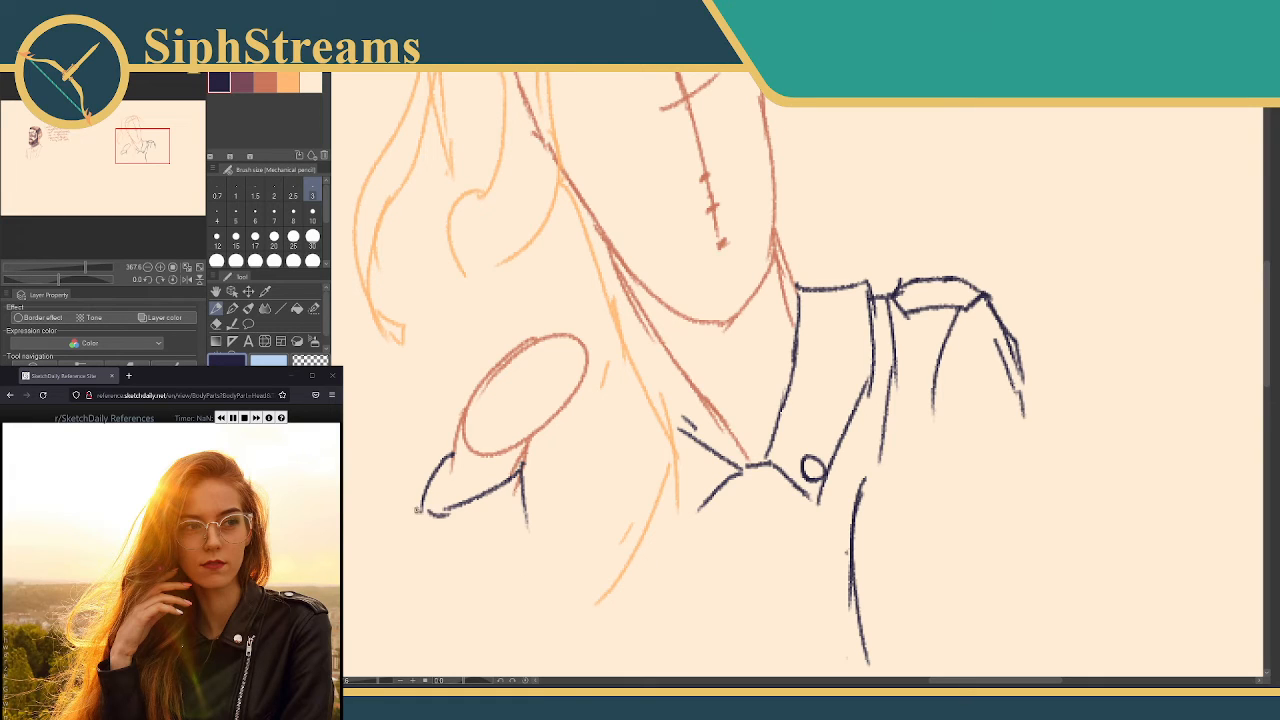
Draw the sleeve's outer edge and fold lines down from the cuff, and lengthen its inner edge
drag(417, 509, 472, 632)
drag(426, 528, 444, 628)
drag(432, 566, 450, 660)
drag(526, 521, 543, 565)
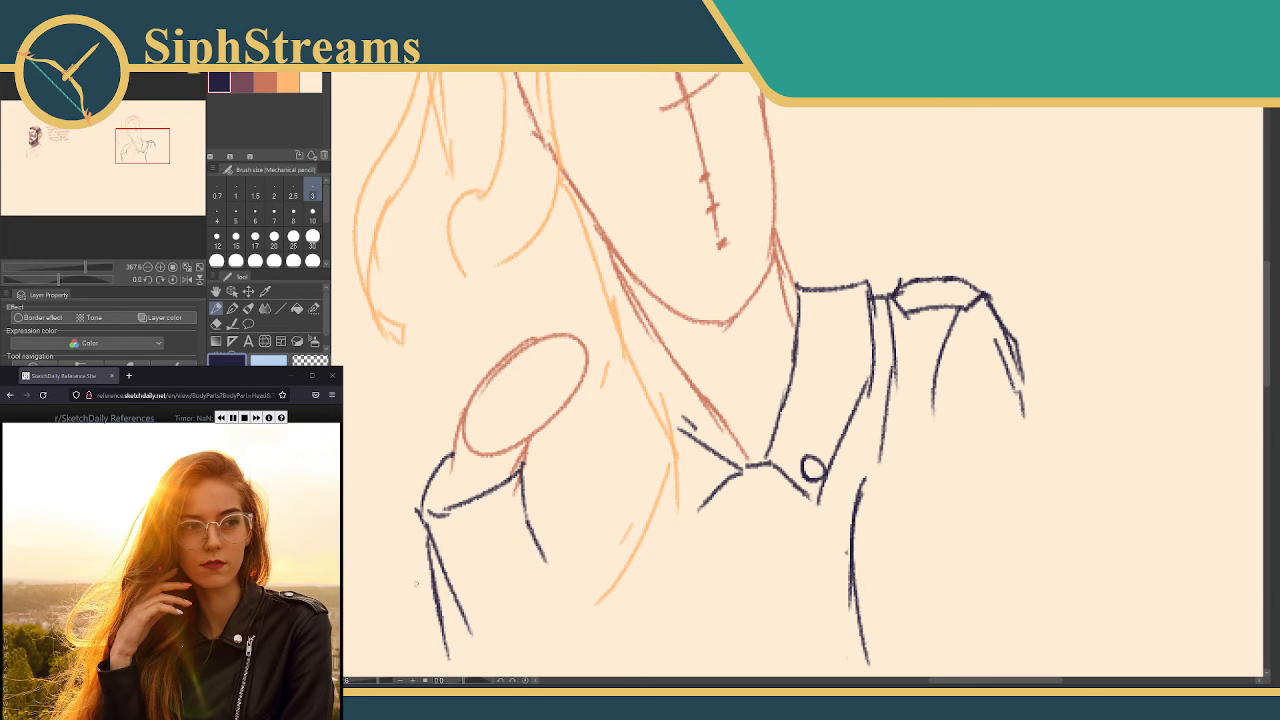
drag(428, 542, 440, 650)
Extend the wrist's outer line into the cuff in red, and switch the drawing colour to orange
click(264, 82)
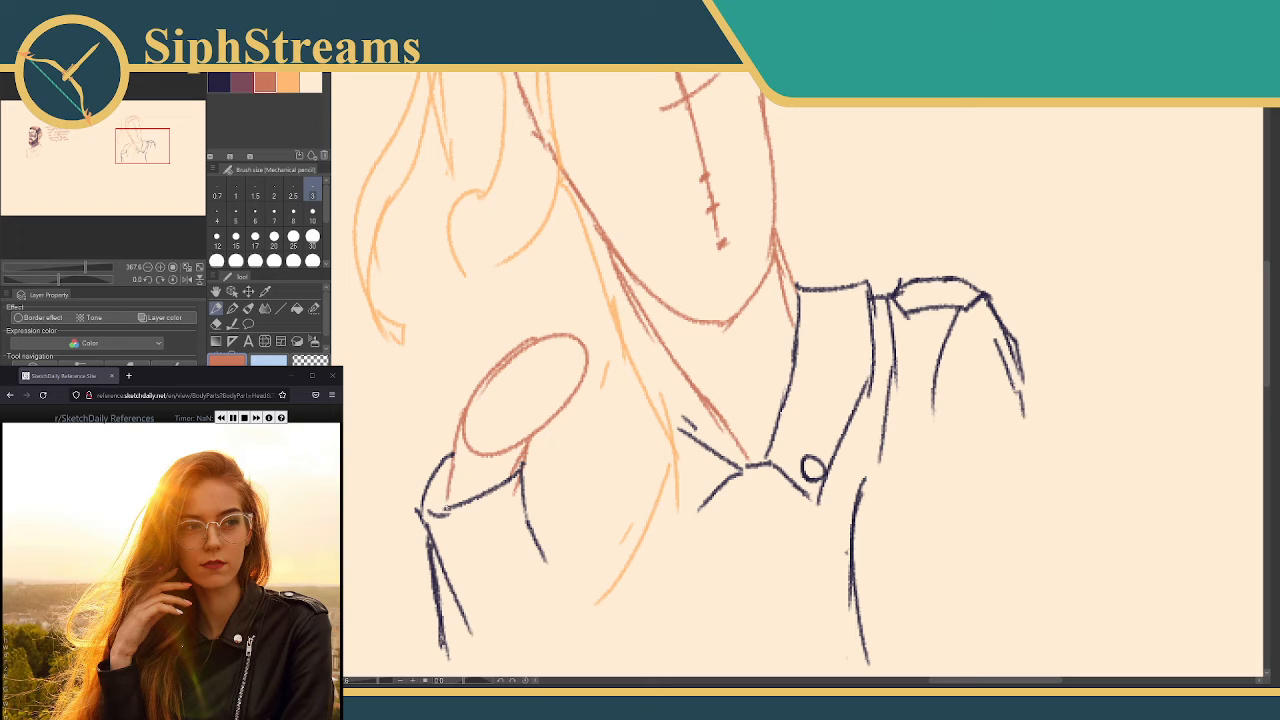
drag(456, 468, 479, 575)
click(288, 82)
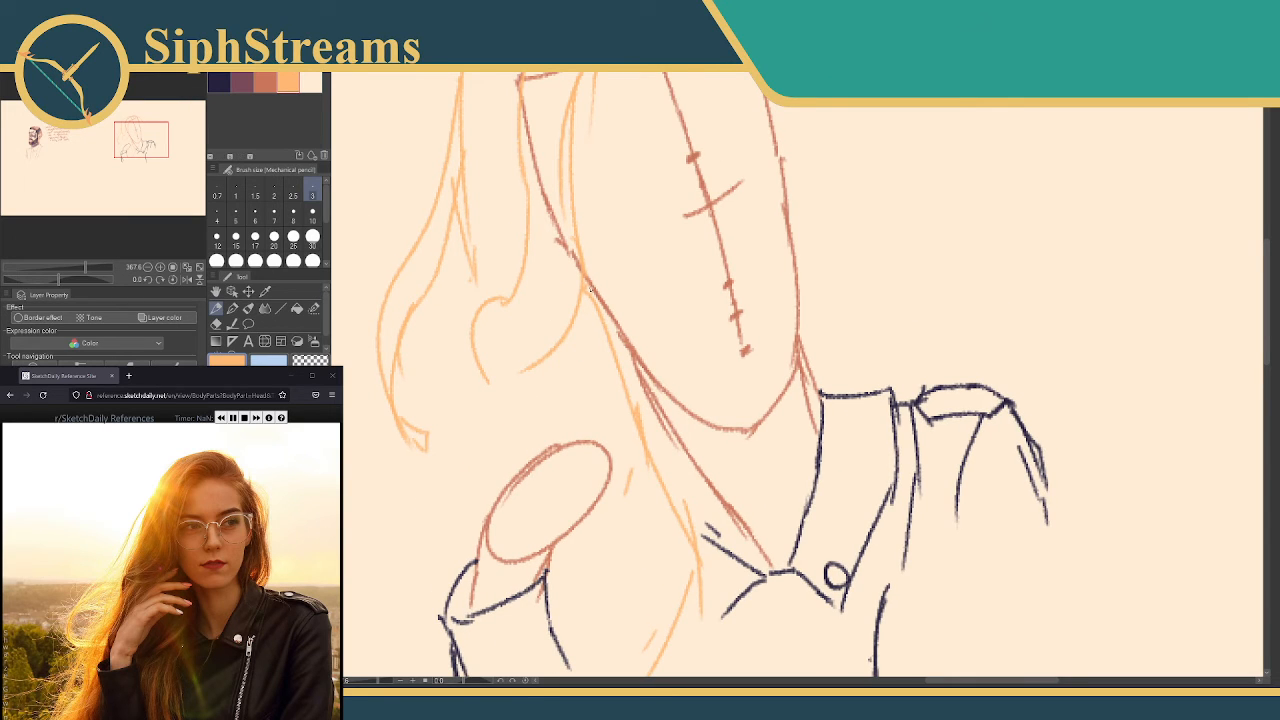
Sketch long wavy orange hair strands falling behind the raised hand and down over the chest beside the sleeve
drag(582, 304, 482, 514)
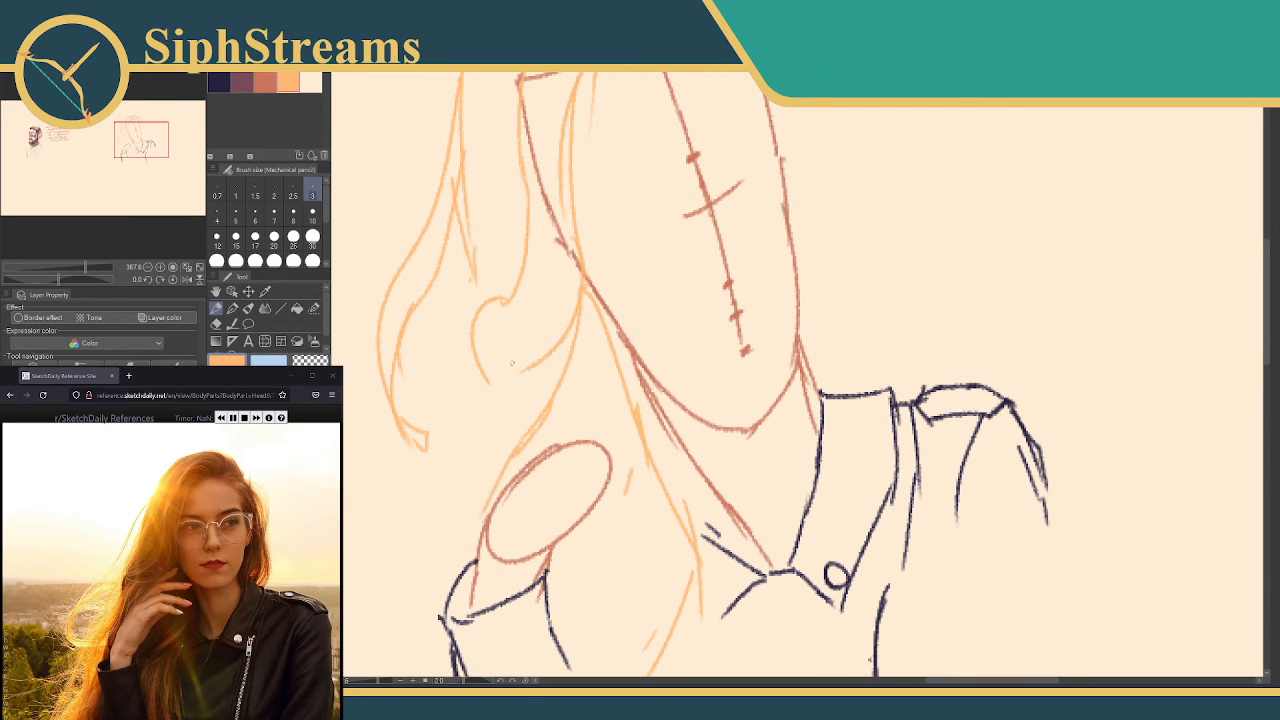
mouse_move(423, 582)
mouse_down()
mouse_move(457, 395)
mouse_move(463, 586)
mouse_up()
drag(468, 478, 490, 632)
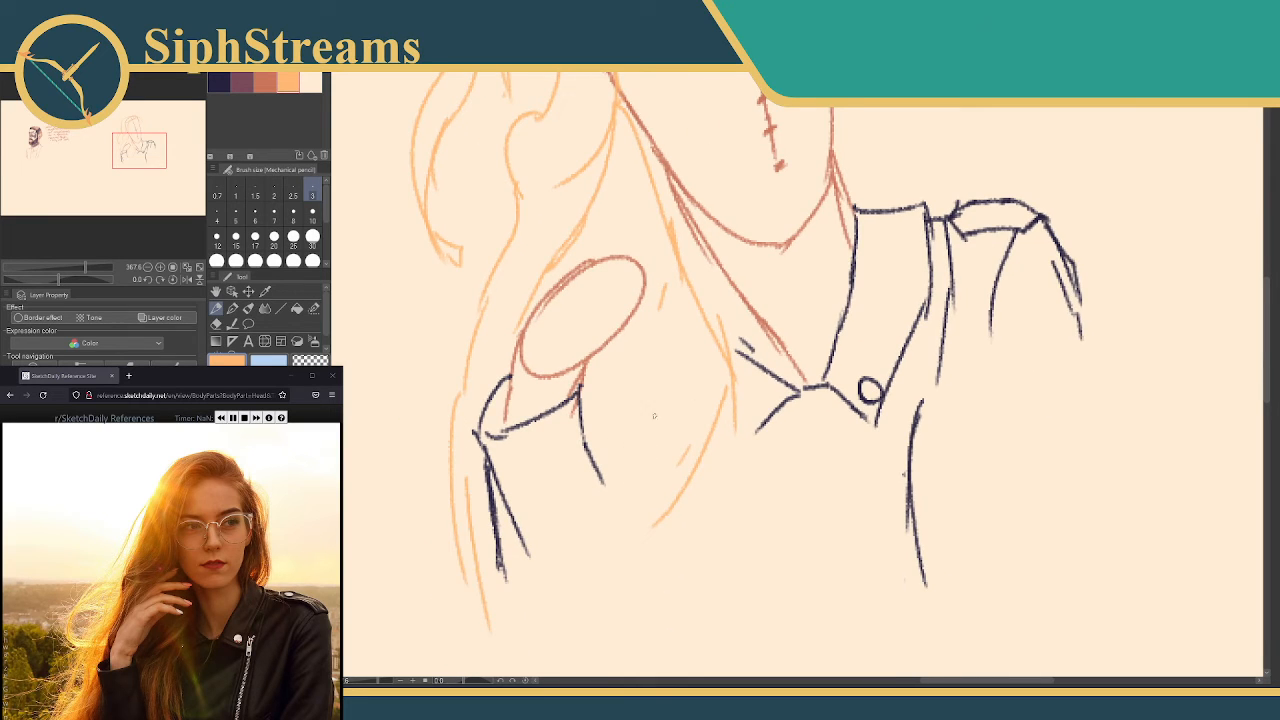
mouse_move(700, 416)
mouse_down()
mouse_move(684, 522)
mouse_move(712, 628)
mouse_up()
drag(708, 570, 700, 676)
drag(604, 462, 648, 598)
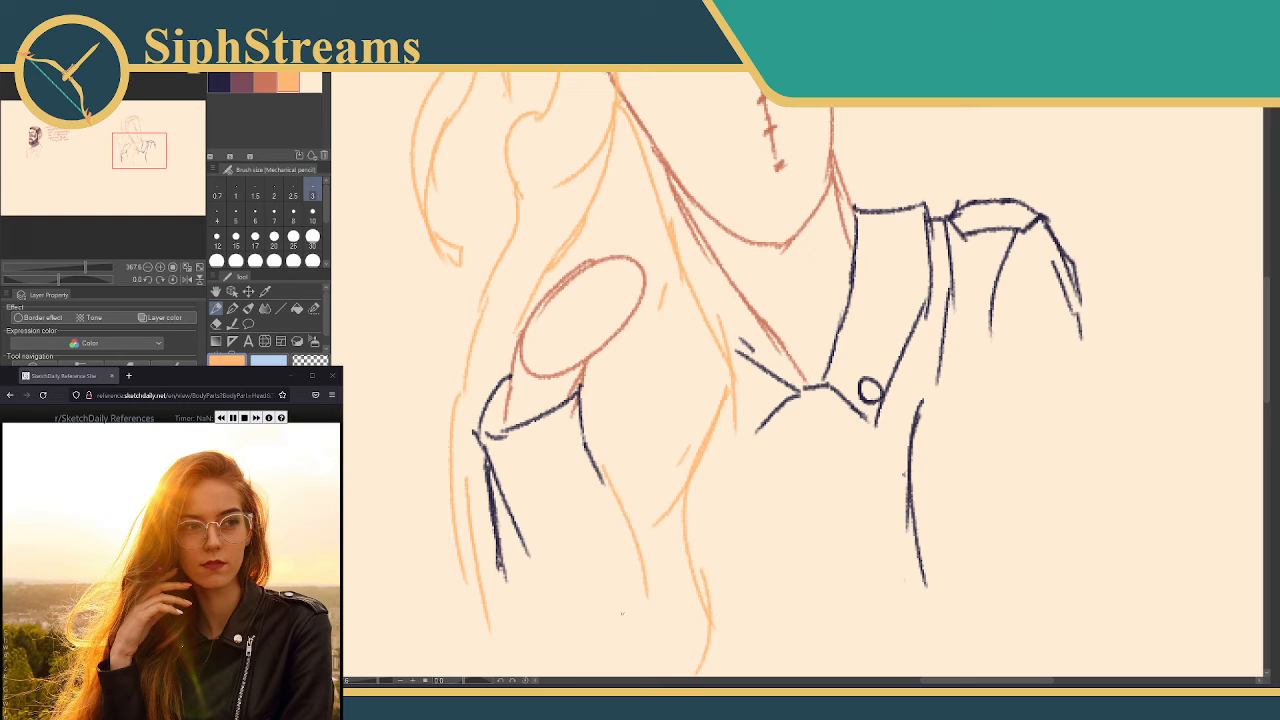
Sketch the nose profile in reddish-orange over the face's centre line and erase the guide line around and below it
scroll(622, 613, up, 5)
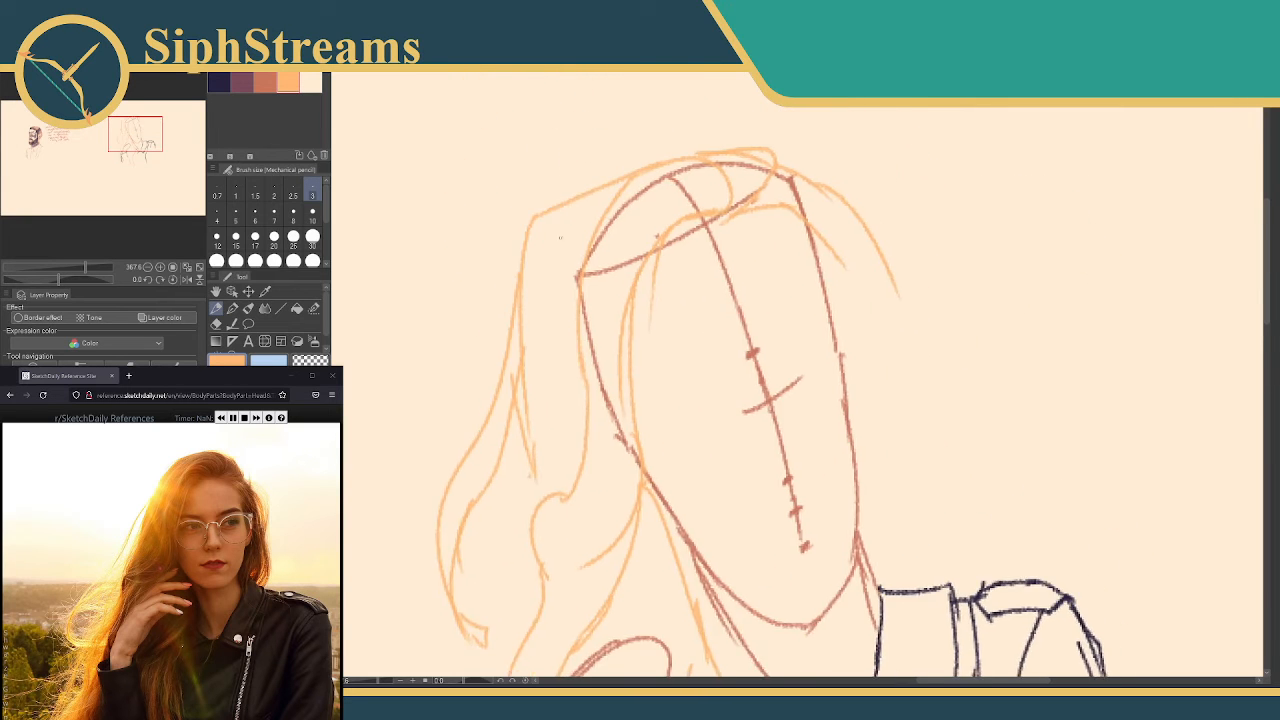
scroll(560, 237, down, 2)
scroll(560, 237, right, 2)
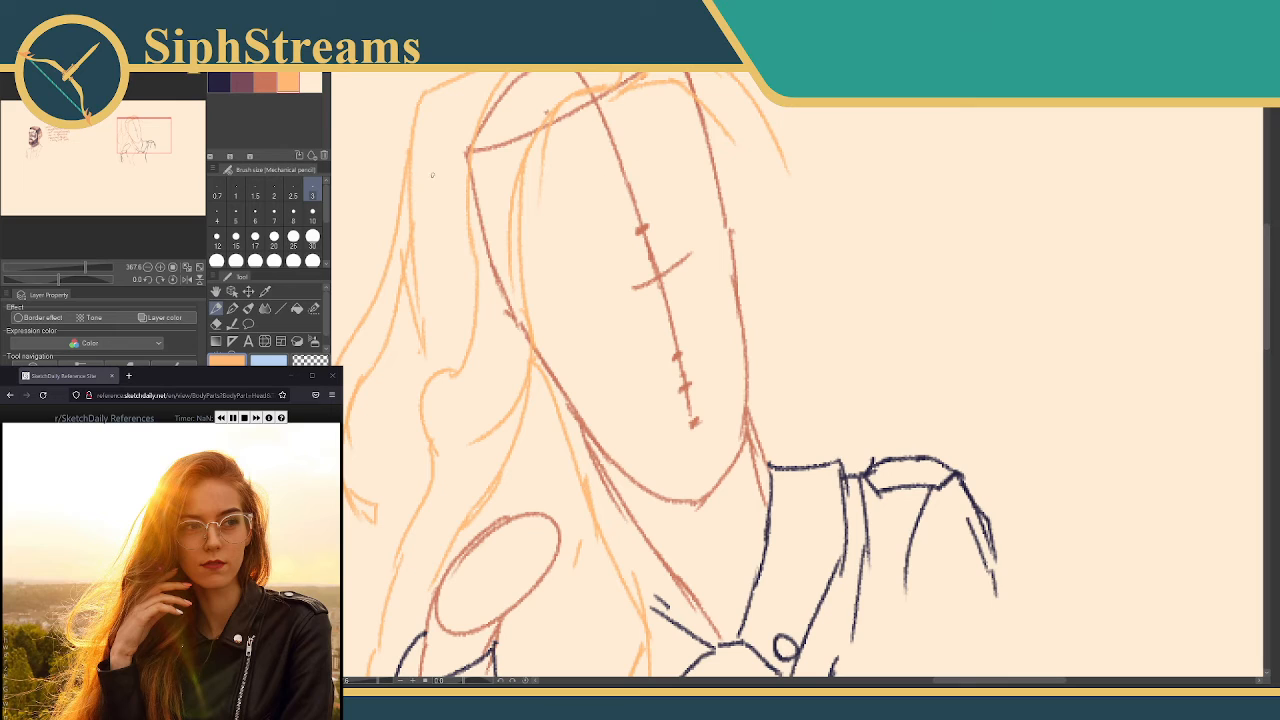
click(229, 80)
click(242, 82)
click(264, 82)
mouse_move(657, 262)
mouse_down()
mouse_move(689, 342)
mouse_move(678, 350)
mouse_up()
key(e)
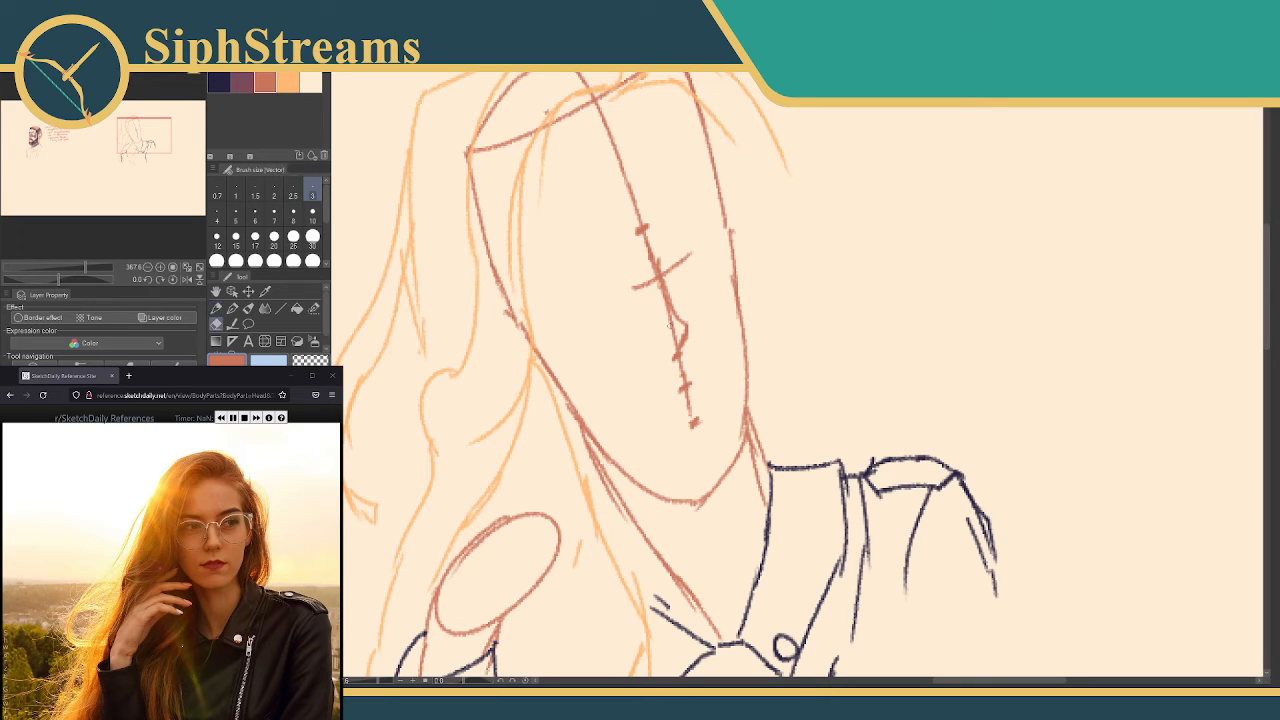
click(669, 330)
drag(678, 353, 688, 410)
Sketch both angled eyebrows in reddish-orange above the eye guide line
key(p)
mouse_move(652, 215)
mouse_down()
mouse_move(693, 176)
mouse_move(706, 193)
mouse_move(653, 221)
mouse_move(708, 189)
mouse_up()
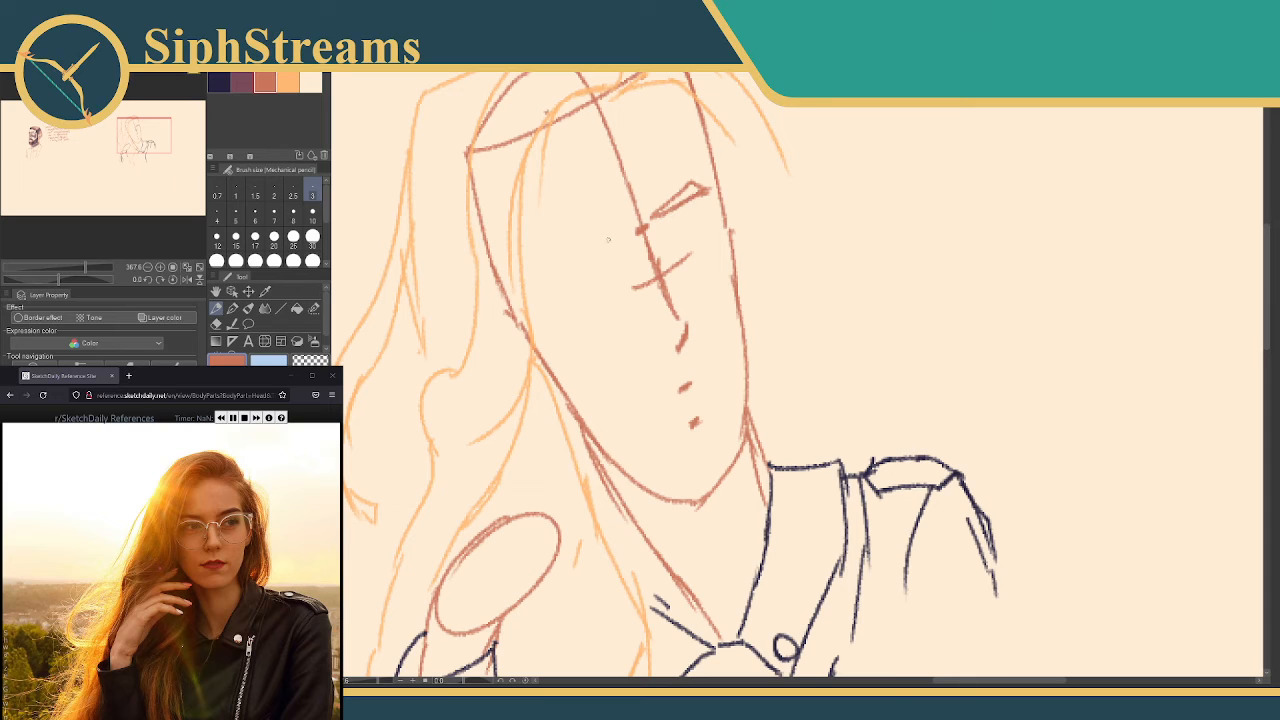
mouse_move(607, 240)
mouse_down()
mouse_move(557, 259)
mouse_move(539, 295)
mouse_move(602, 247)
mouse_up()
Erase the forehead part of the vertical centre line and the construction lines crossing the hairline
key(e)
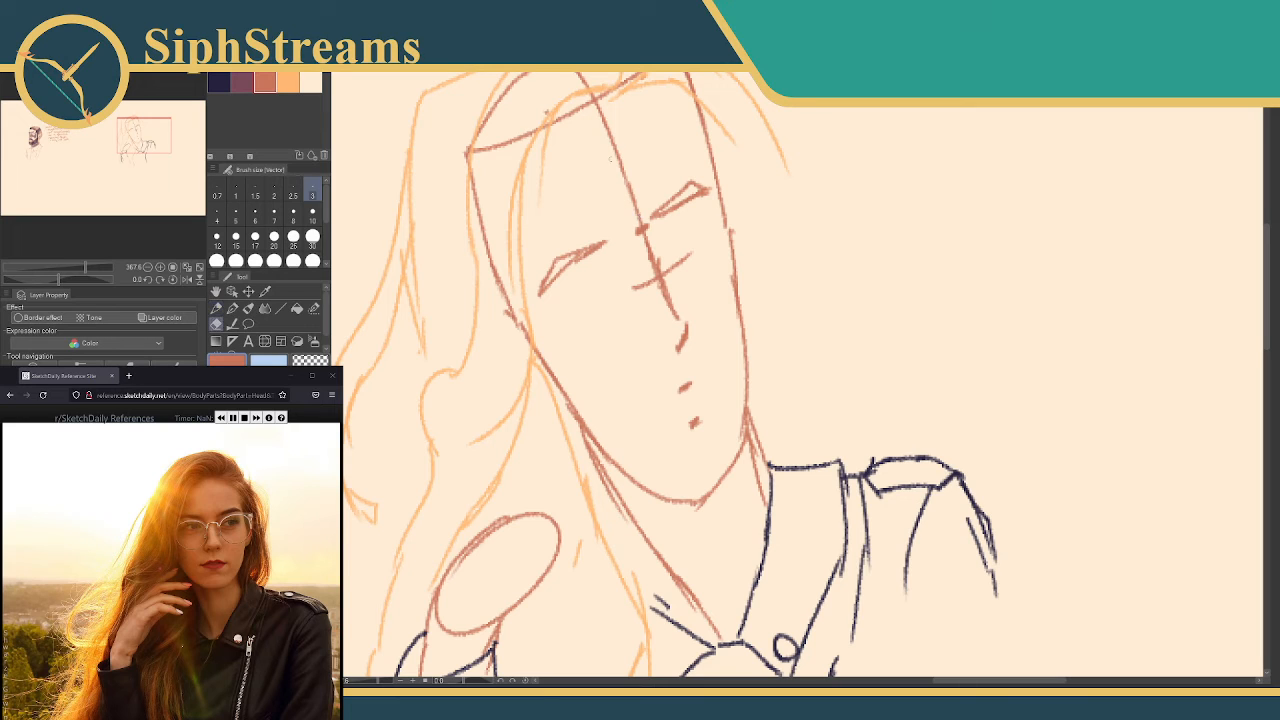
mouse_move(630, 195)
mouse_down()
mouse_move(598, 100)
mouse_move(510, 142)
mouse_move(478, 200)
mouse_move(537, 311)
mouse_up()
key(space)
drag(545, 181, 574, 177)
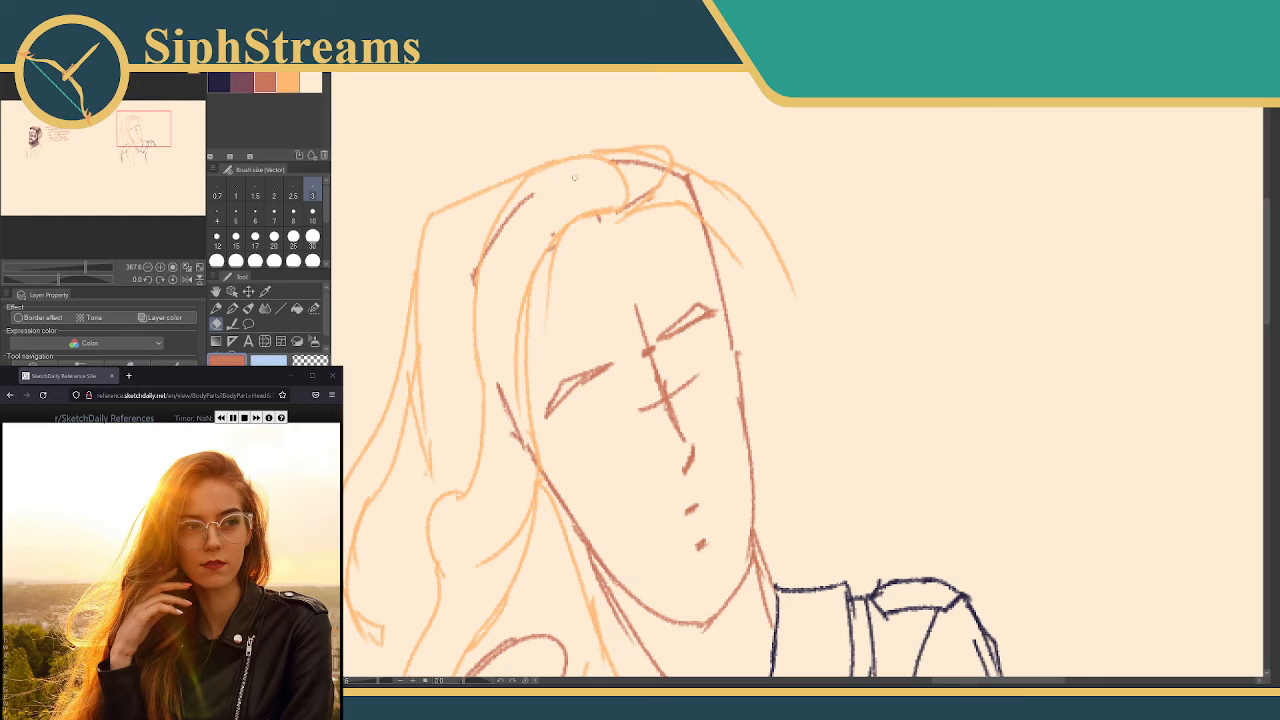
drag(500, 219, 529, 197)
key(p)
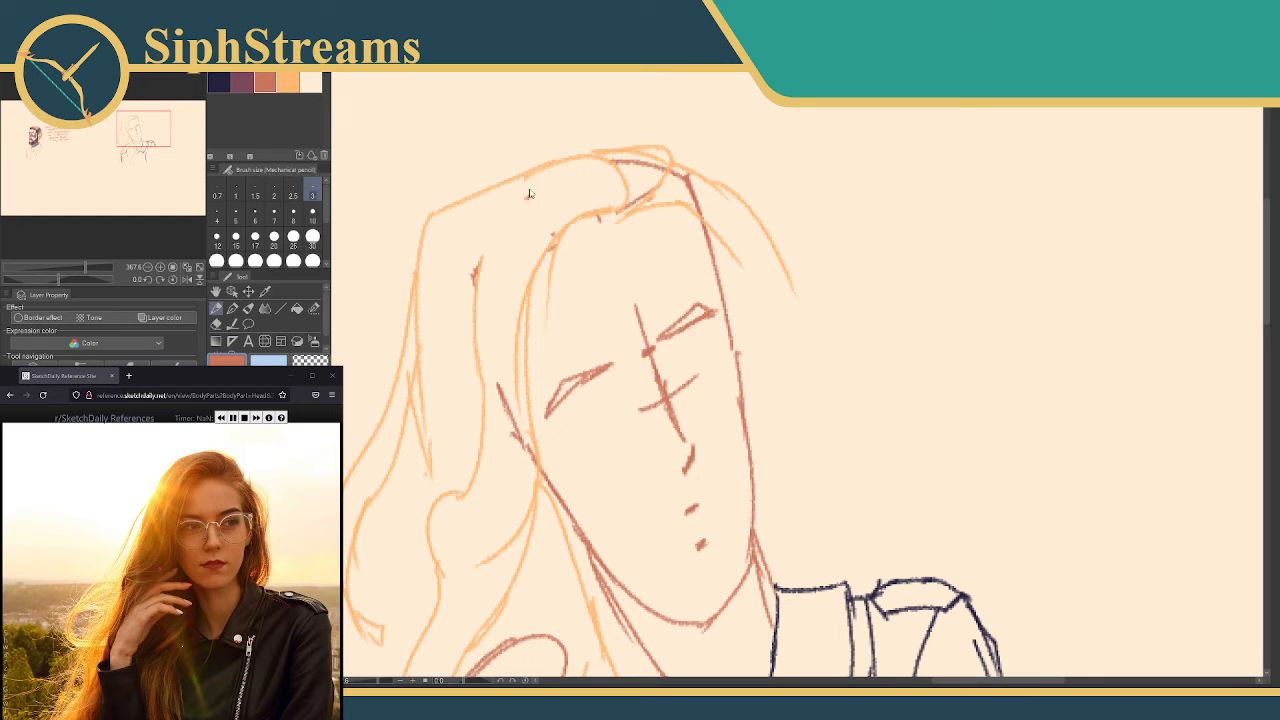
key(ctrl+z)
key(e)
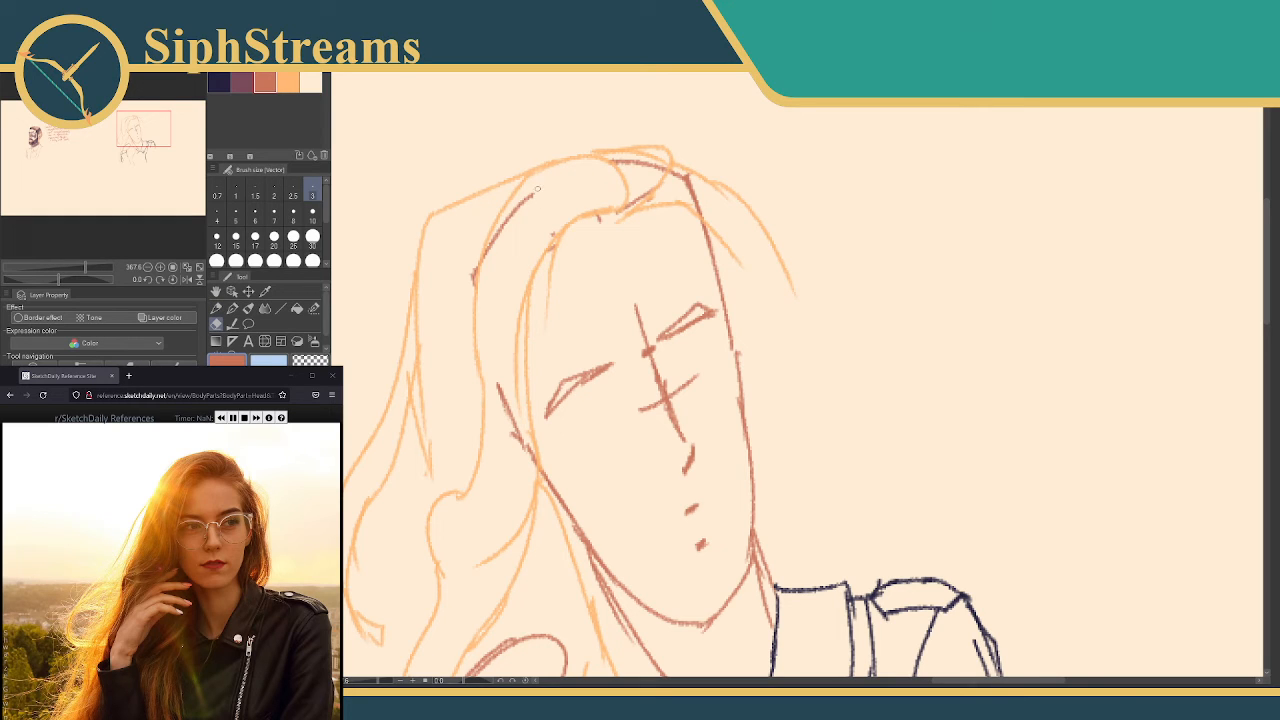
Erase the remaining skull outline under the hair, from the crown to both temples, and the leftover mark at the parting
drag(537, 188, 565, 205)
click(634, 170)
click(692, 182)
drag(687, 197, 707, 211)
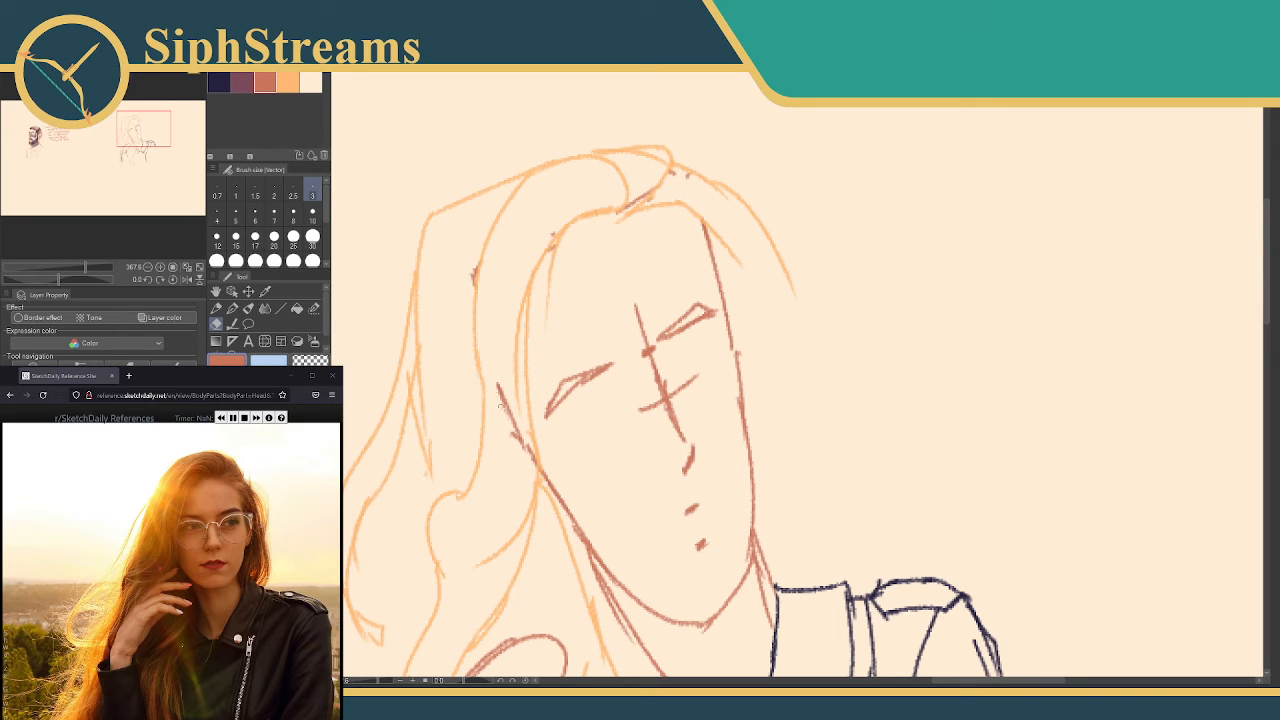
mouse_move(500, 406)
mouse_down()
mouse_move(523, 447)
mouse_move(492, 378)
mouse_up()
click(637, 197)
Redraw the far side of the forehead as a slanted line from hairline to brow and erase the old contour
key(p)
drag(683, 260, 667, 206)
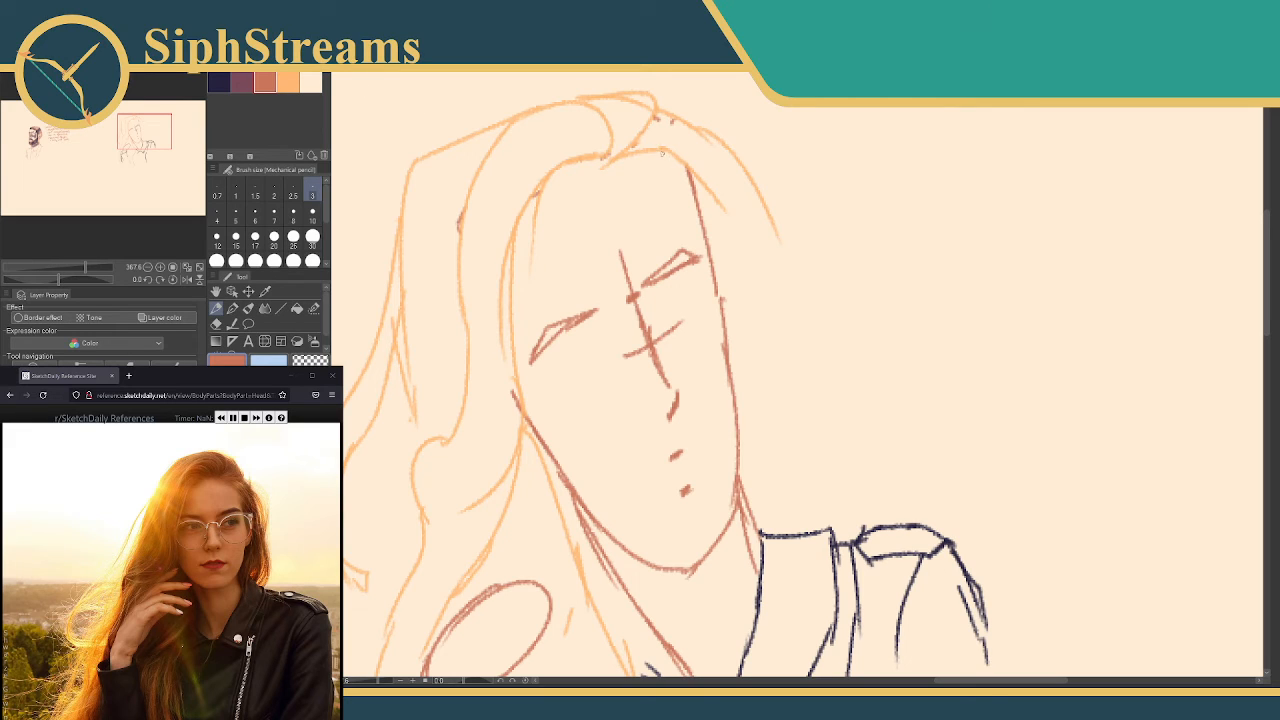
drag(657, 153, 716, 290)
mouse_move(699, 242)
mouse_down()
mouse_move(710, 266)
mouse_move(757, 226)
mouse_up()
key(e)
click(693, 197)
click(690, 179)
Sketch both almond-shaped eyes in reddish-orange along the eye guide line
key(p)
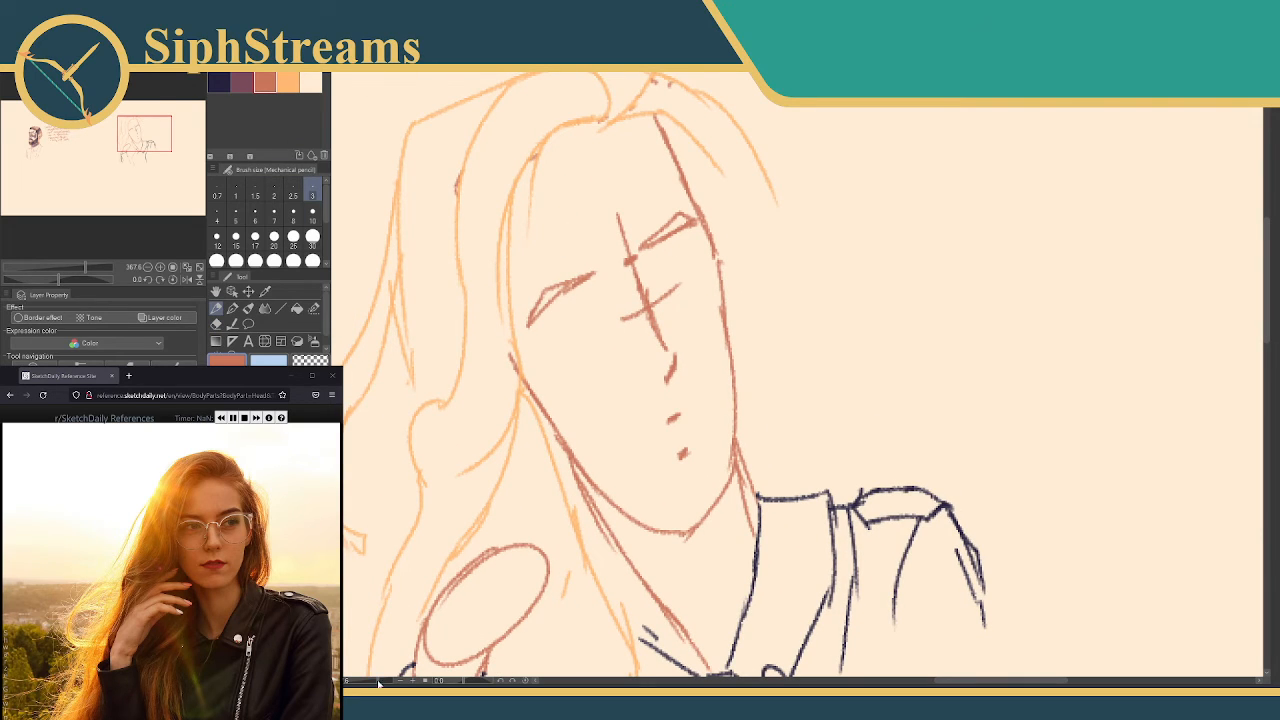
drag(378, 681, 382, 681)
drag(509, 236, 617, 331)
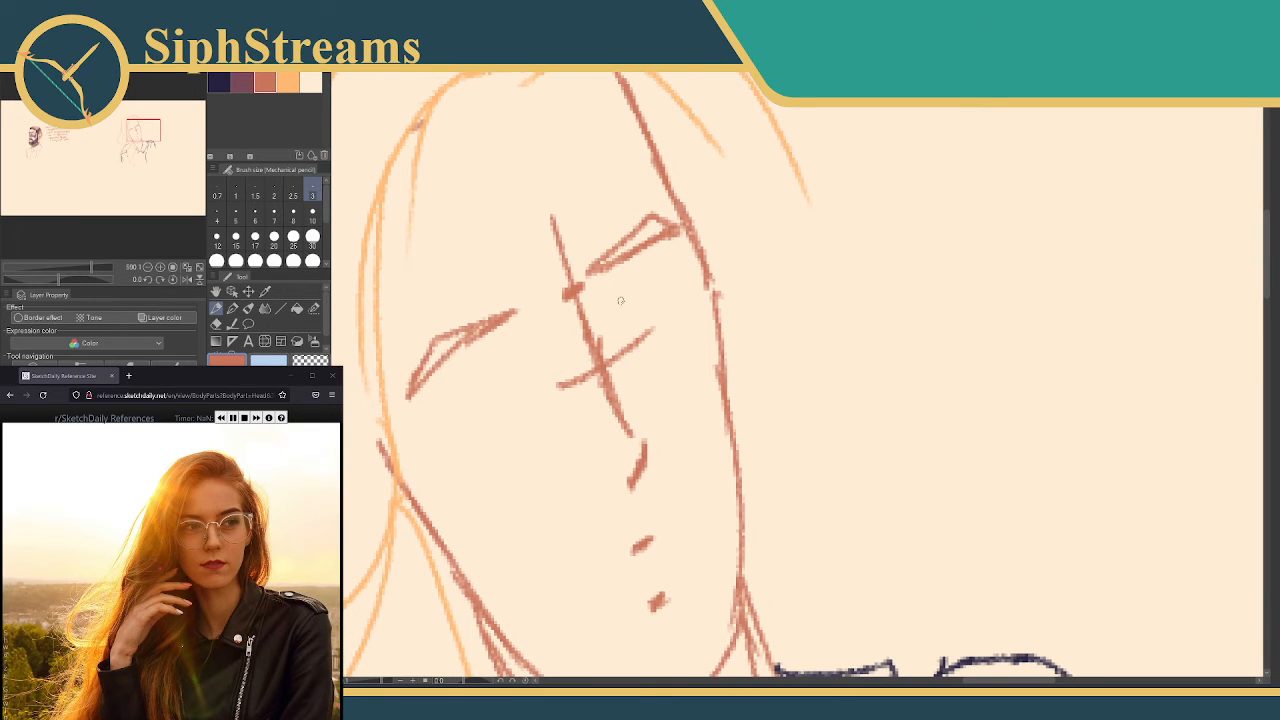
drag(612, 354, 660, 310)
drag(622, 357, 670, 320)
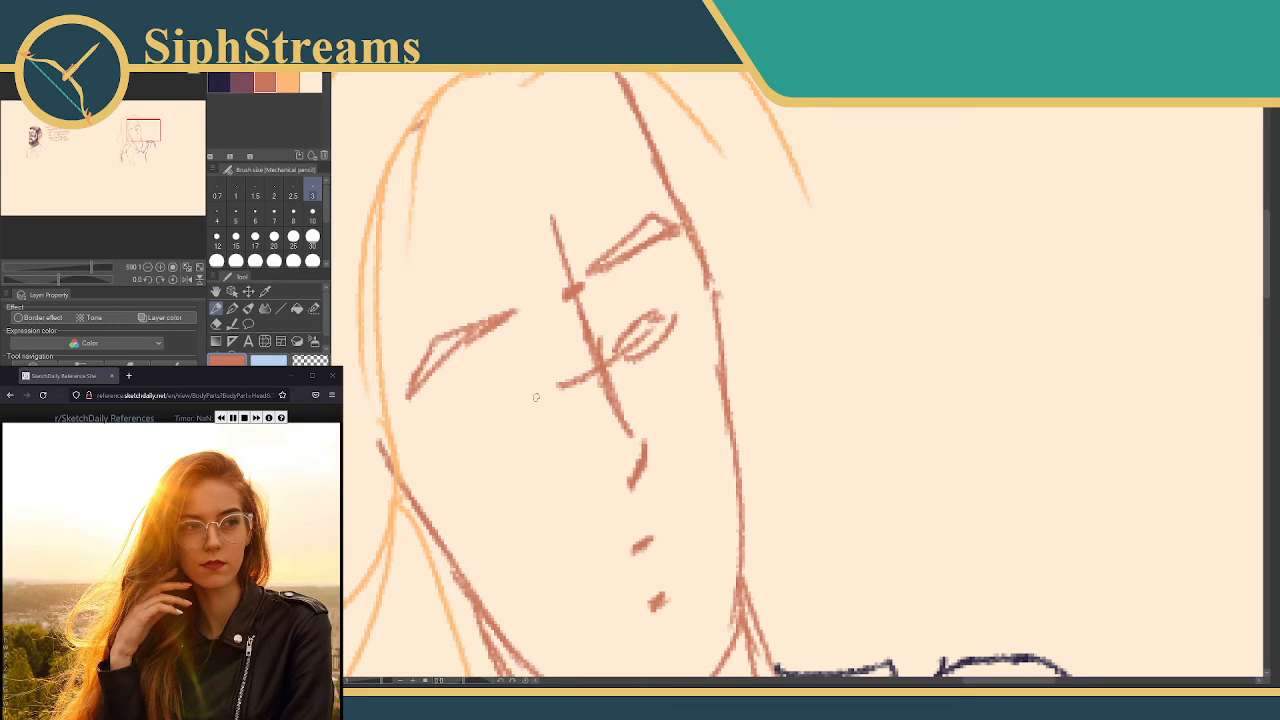
mouse_move(546, 381)
mouse_down()
mouse_move(502, 428)
mouse_move(508, 438)
mouse_move(528, 418)
mouse_up()
mouse_move(664, 328)
mouse_down()
mouse_move(628, 346)
mouse_move(612, 400)
mouse_move(628, 432)
mouse_up()
Erase the guide lines crossing the eyes and brow area, touching up the near eye and redrawing the nose bridge
key(e)
drag(630, 350, 562, 384)
mouse_move(598, 338)
mouse_down()
mouse_move(582, 308)
mouse_move(608, 376)
mouse_up()
key(p)
drag(608, 364, 556, 392)
drag(594, 334, 634, 436)
key(e)
mouse_move(598, 366)
mouse_down()
mouse_move(556, 392)
mouse_move(584, 310)
mouse_move(592, 367)
mouse_move(620, 355)
mouse_up()
mouse_move(585, 311)
mouse_down()
mouse_move(566, 289)
mouse_move(585, 172)
mouse_move(596, 237)
mouse_up()
Draw the near lens frame of the glasses in dark navy as a rounded, angular outline around the eye
key(p)
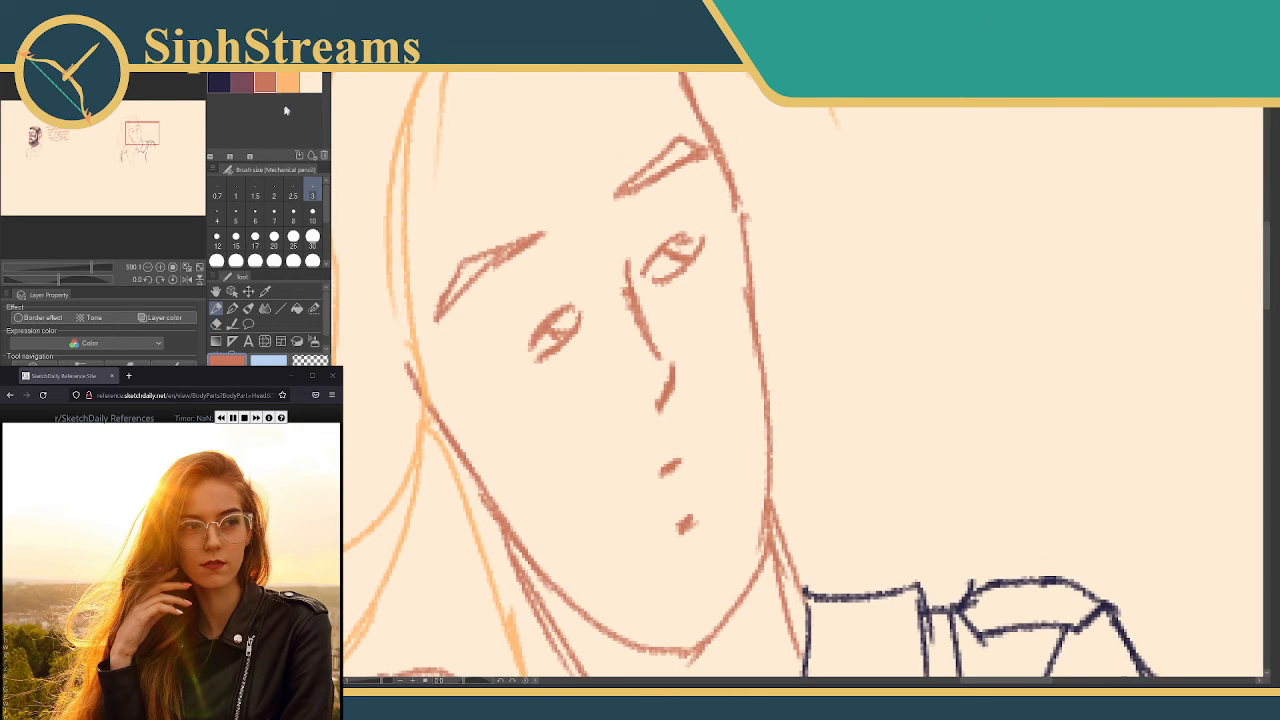
click(244, 80)
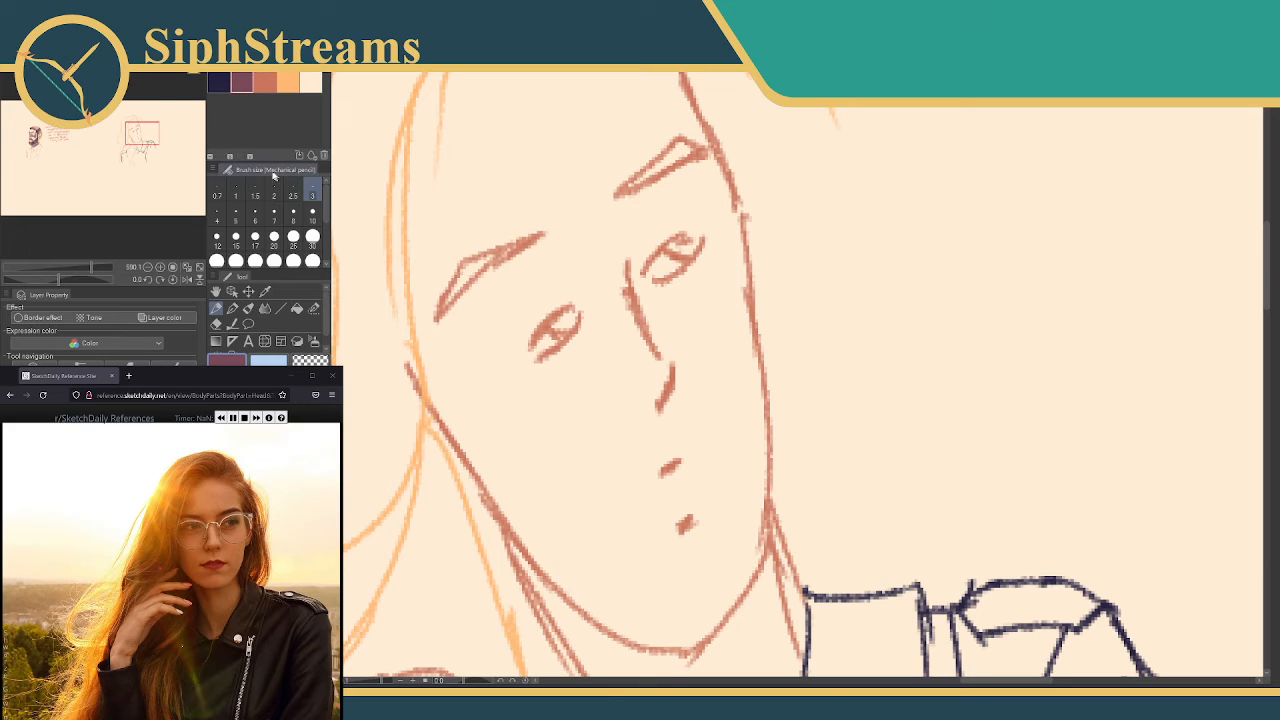
click(218, 86)
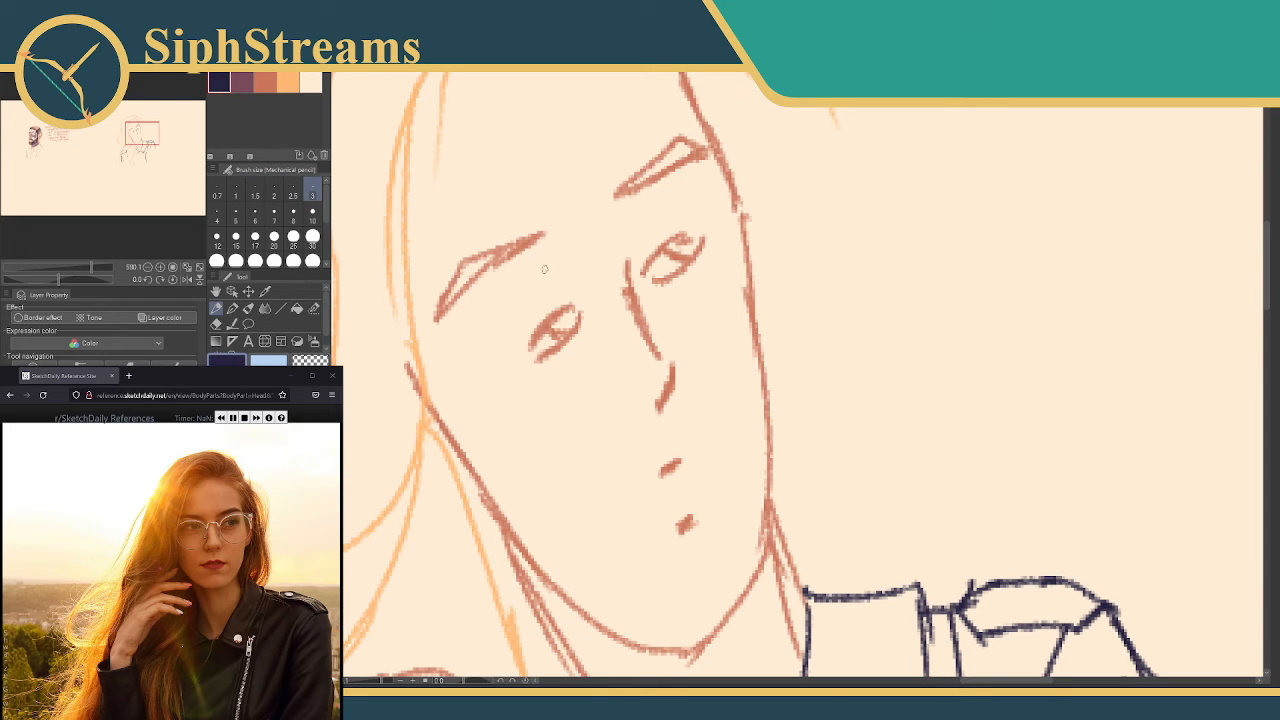
drag(577, 258, 472, 348)
mouse_move(573, 256)
mouse_down()
mouse_move(614, 321)
mouse_move(612, 378)
mouse_move(550, 427)
mouse_up()
mouse_move(471, 349)
mouse_down()
mouse_move(465, 362)
mouse_move(486, 387)
mouse_move(546, 418)
mouse_up()
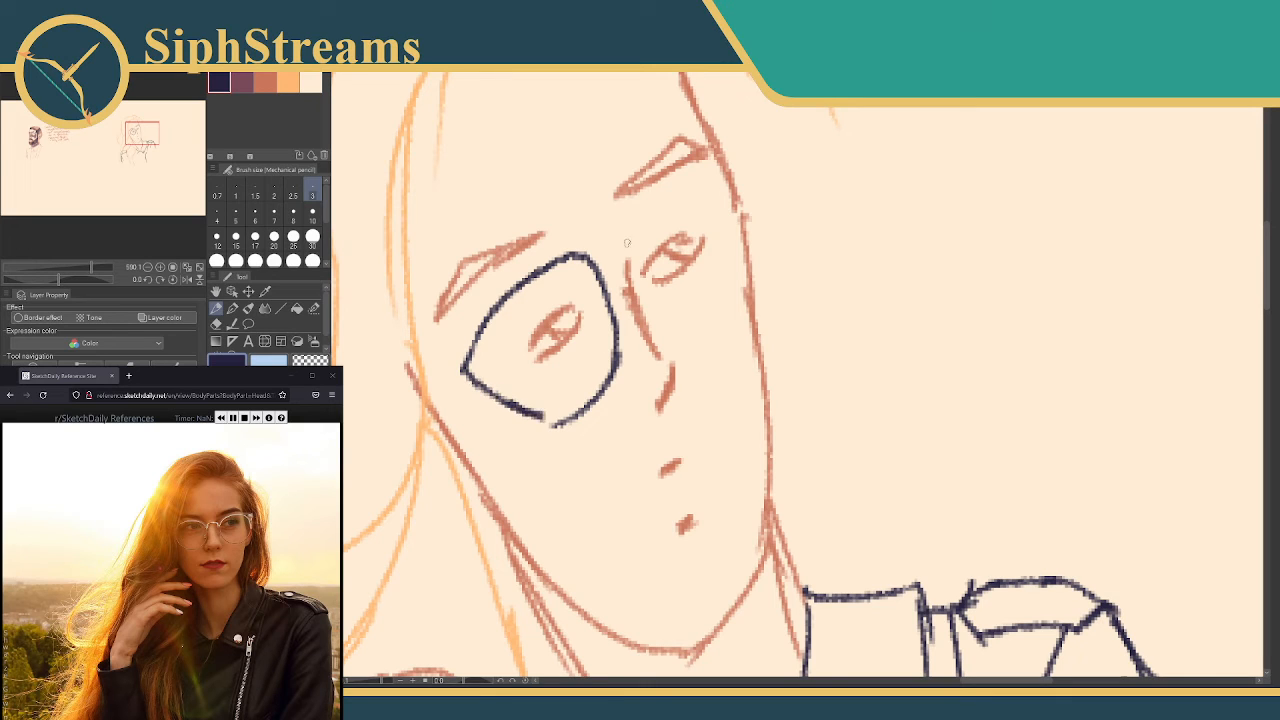
Draw the far lens frame in dark navy around the other eye, replacing a misplaced inner-edge stroke
mouse_move(631, 233)
mouse_down()
mouse_move(662, 330)
mouse_move(695, 352)
mouse_up()
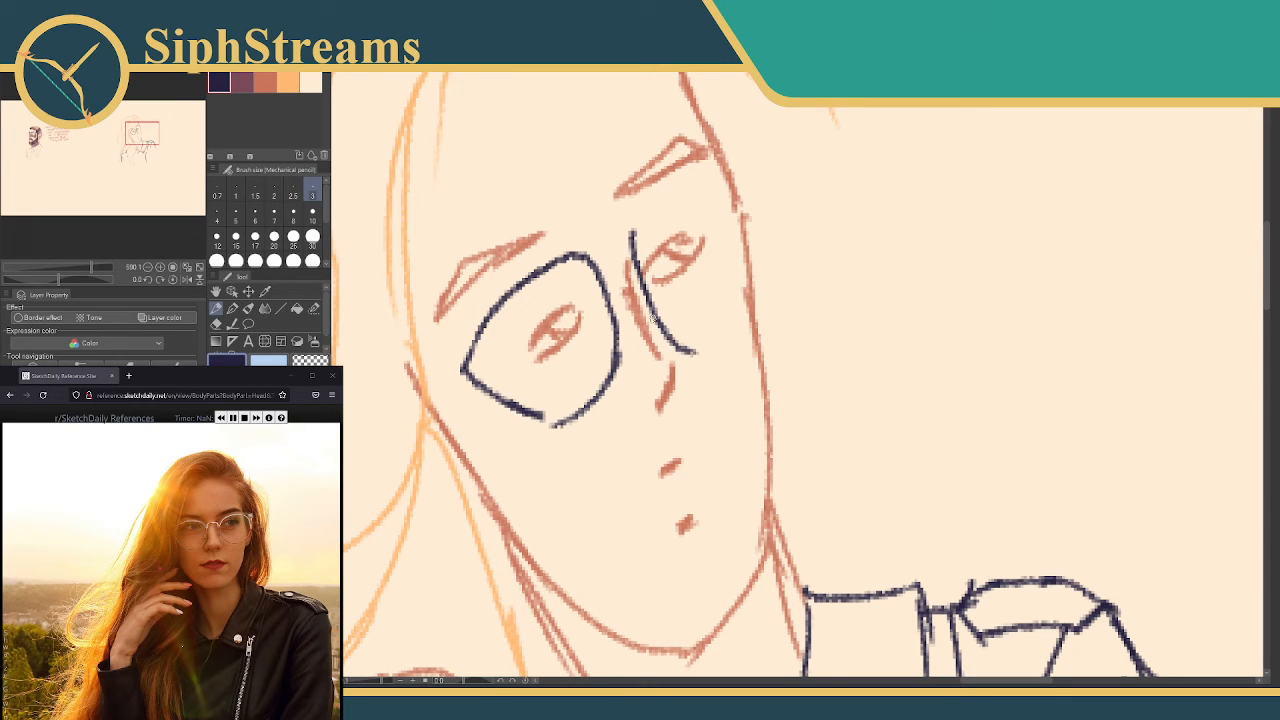
key(ctrl+z)
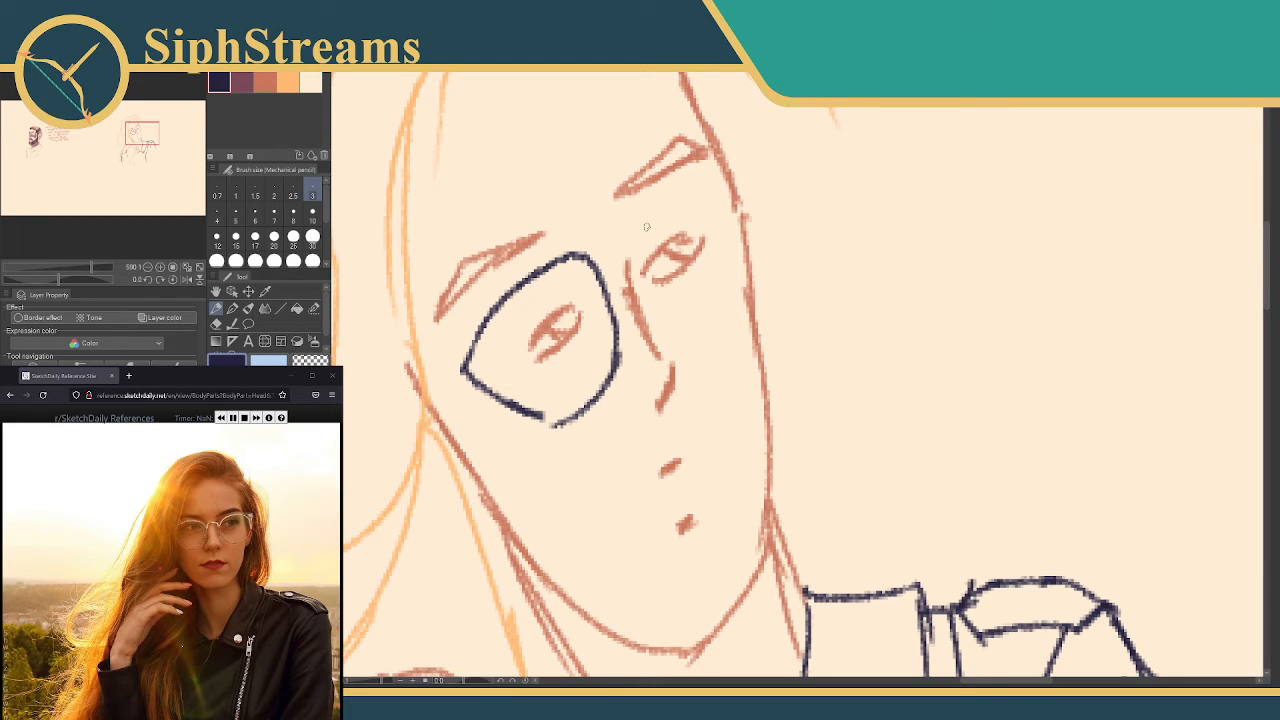
mouse_move(632, 246)
mouse_down()
mouse_move(662, 206)
mouse_move(736, 178)
mouse_move(726, 330)
mouse_move(714, 322)
mouse_up()
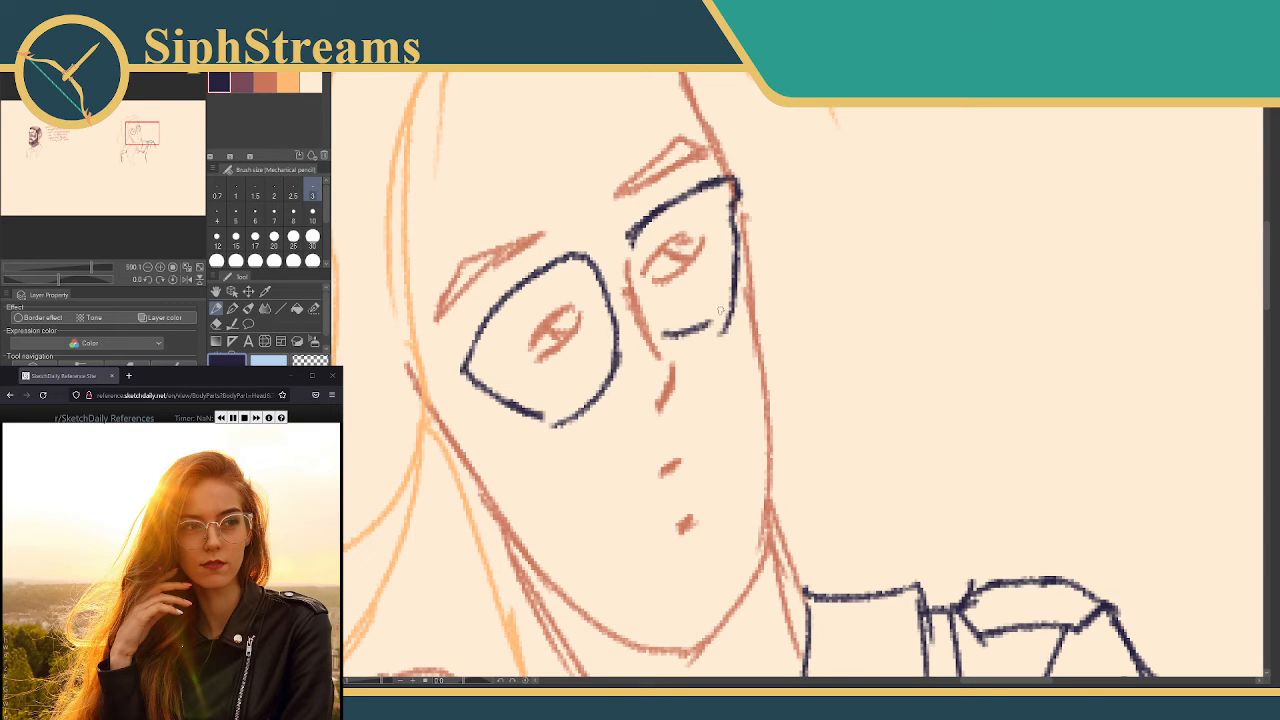
drag(634, 240, 662, 334)
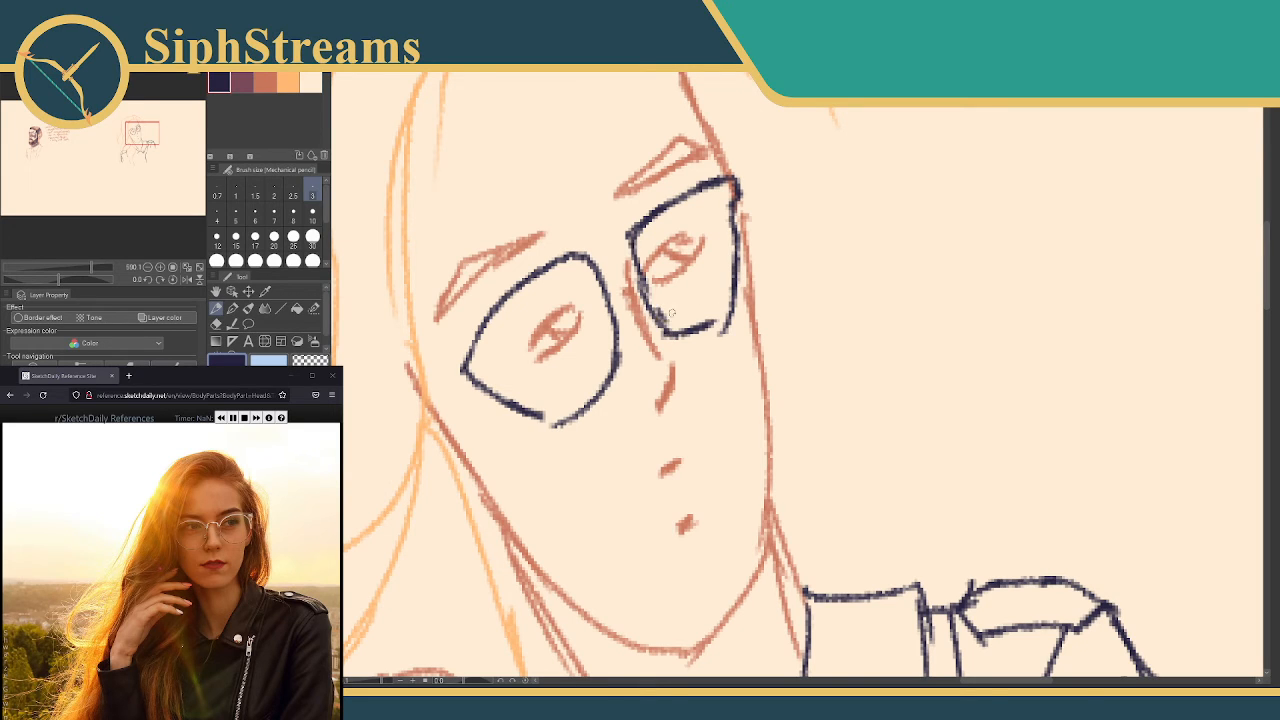
mouse_move(640, 286)
mouse_down()
mouse_move(672, 330)
mouse_move(740, 302)
mouse_move(691, 345)
mouse_up()
key(e)
key(p)
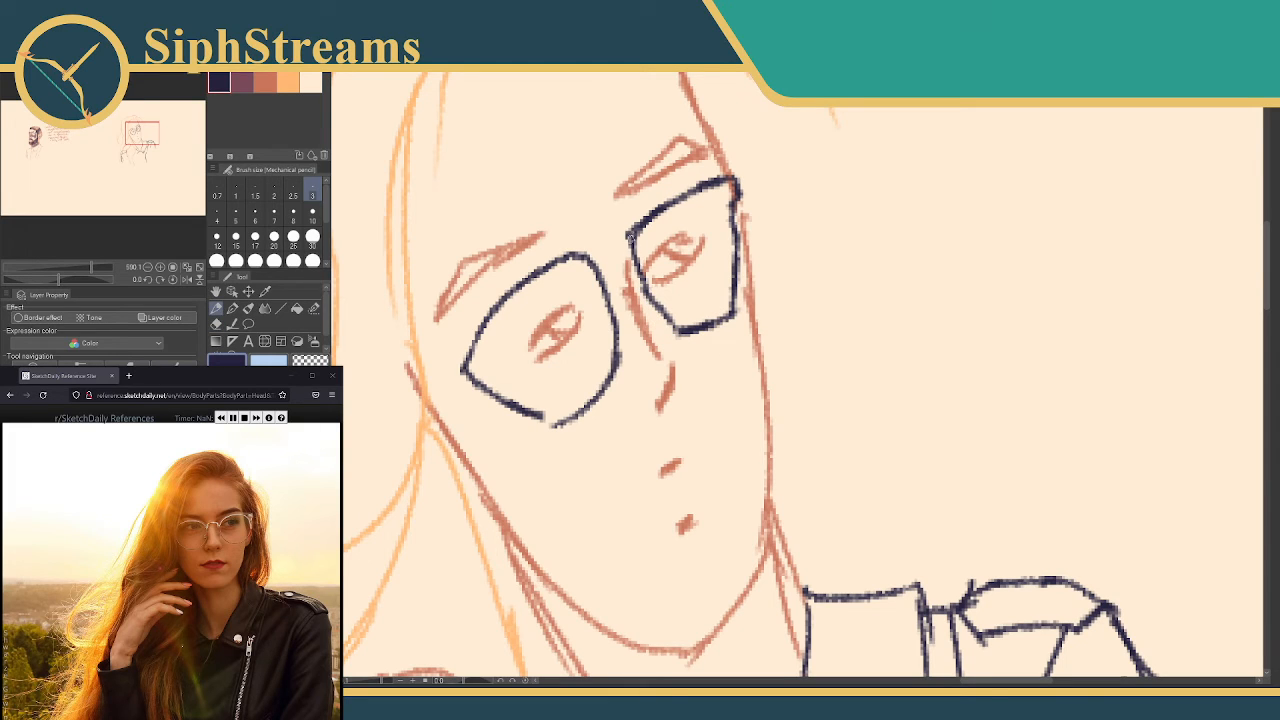
Erase the far lens's lower outer corner, redraw it as a rounder curve, and thicken the lens's inner edge
key(e)
drag(740, 292, 708, 330)
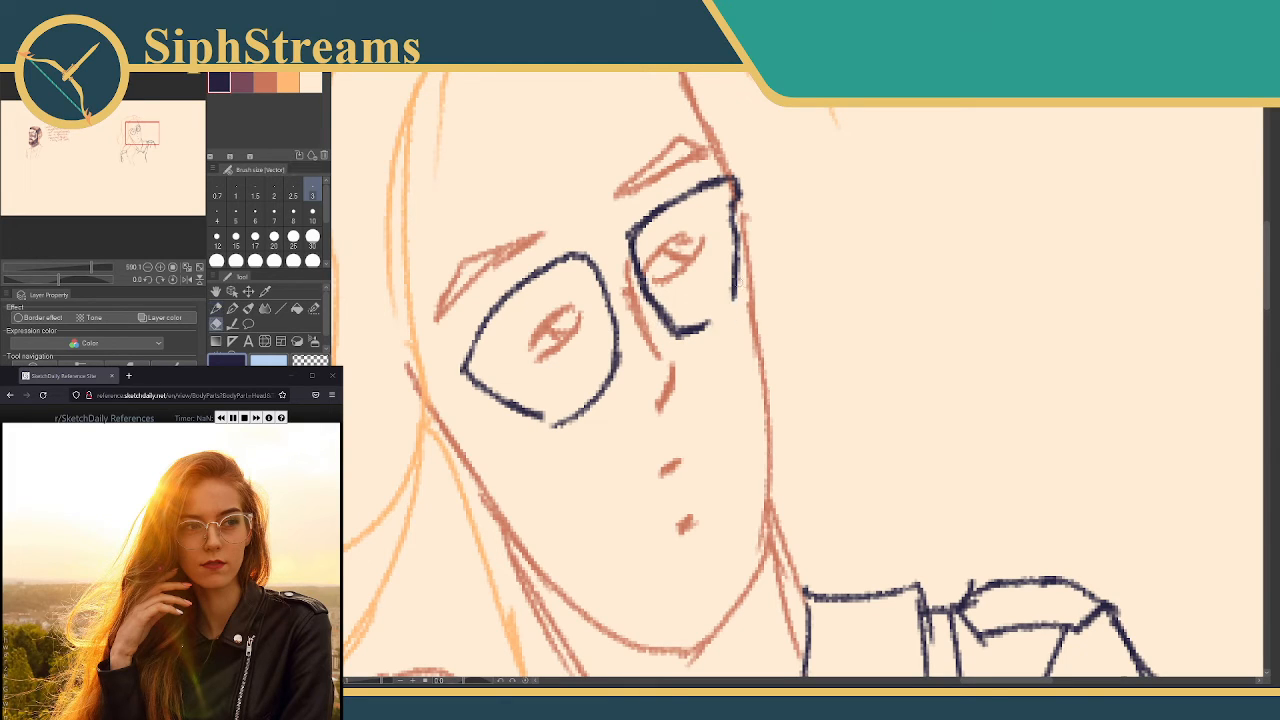
drag(723, 257, 738, 280)
key(p)
mouse_move(733, 212)
mouse_down()
mouse_move(745, 285)
mouse_move(700, 330)
mouse_up()
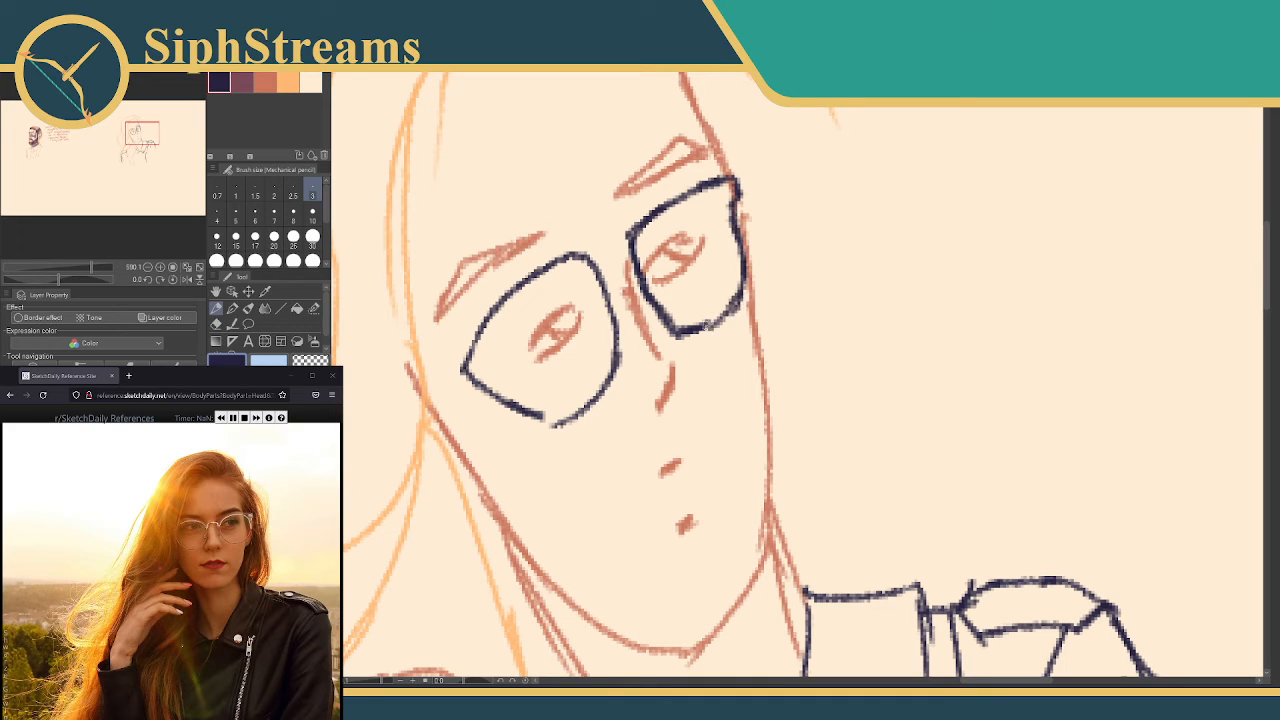
drag(622, 236, 686, 317)
Draw the navy bridge joining the lenses and a hinge mark on the far lens's outer corner, and switch to orange
drag(475, 336, 583, 278)
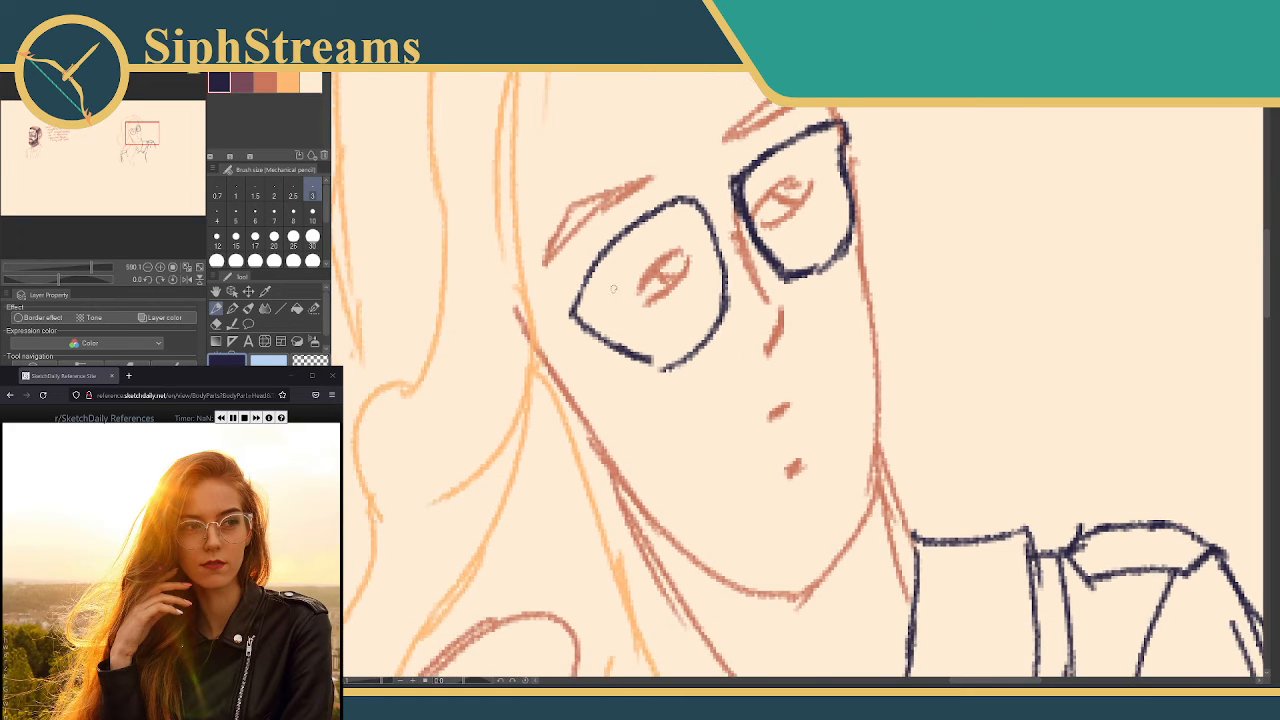
drag(485, 236, 423, 334)
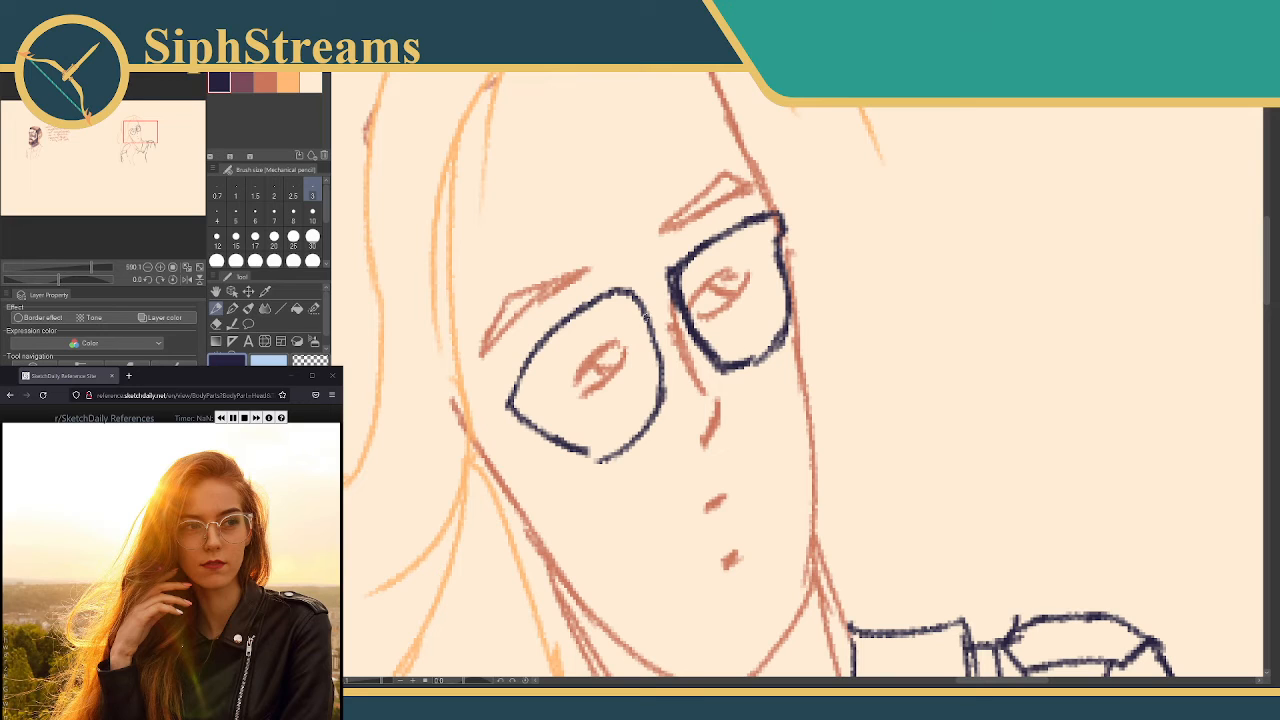
mouse_move(647, 318)
mouse_down()
mouse_move(650, 290)
mouse_move(672, 302)
mouse_up()
drag(592, 237, 654, 215)
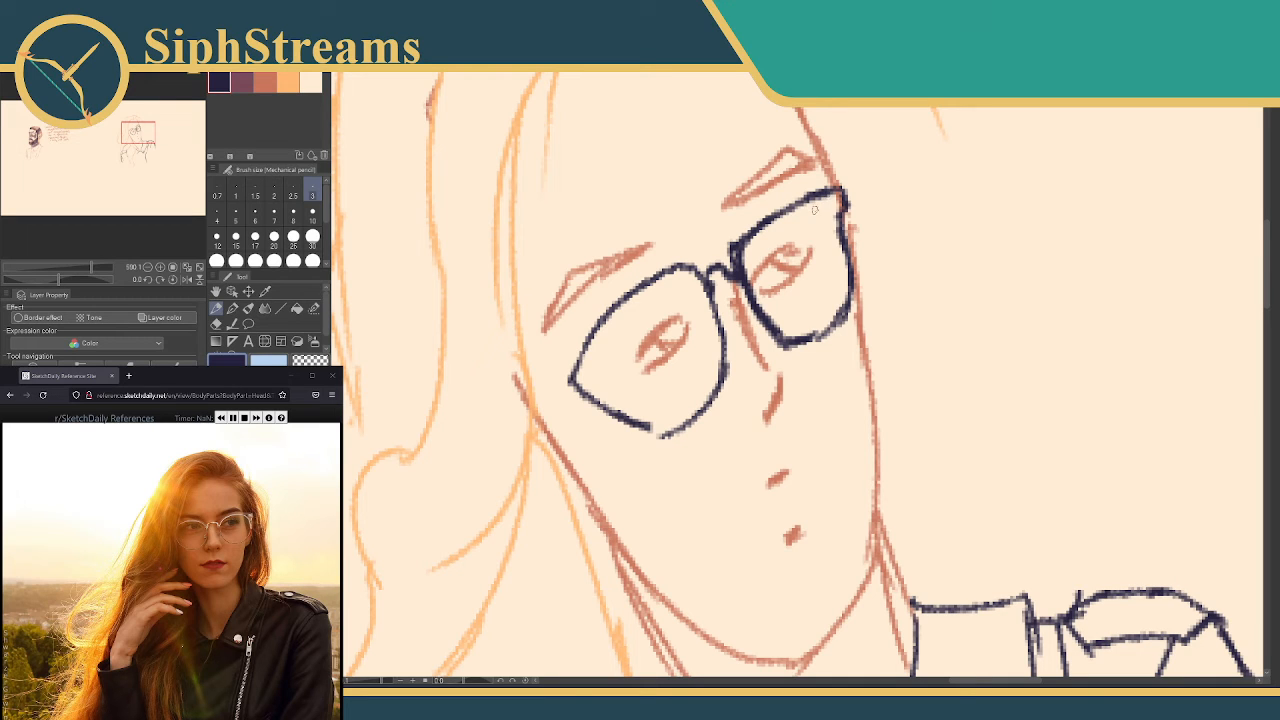
drag(828, 202, 834, 207)
click(287, 82)
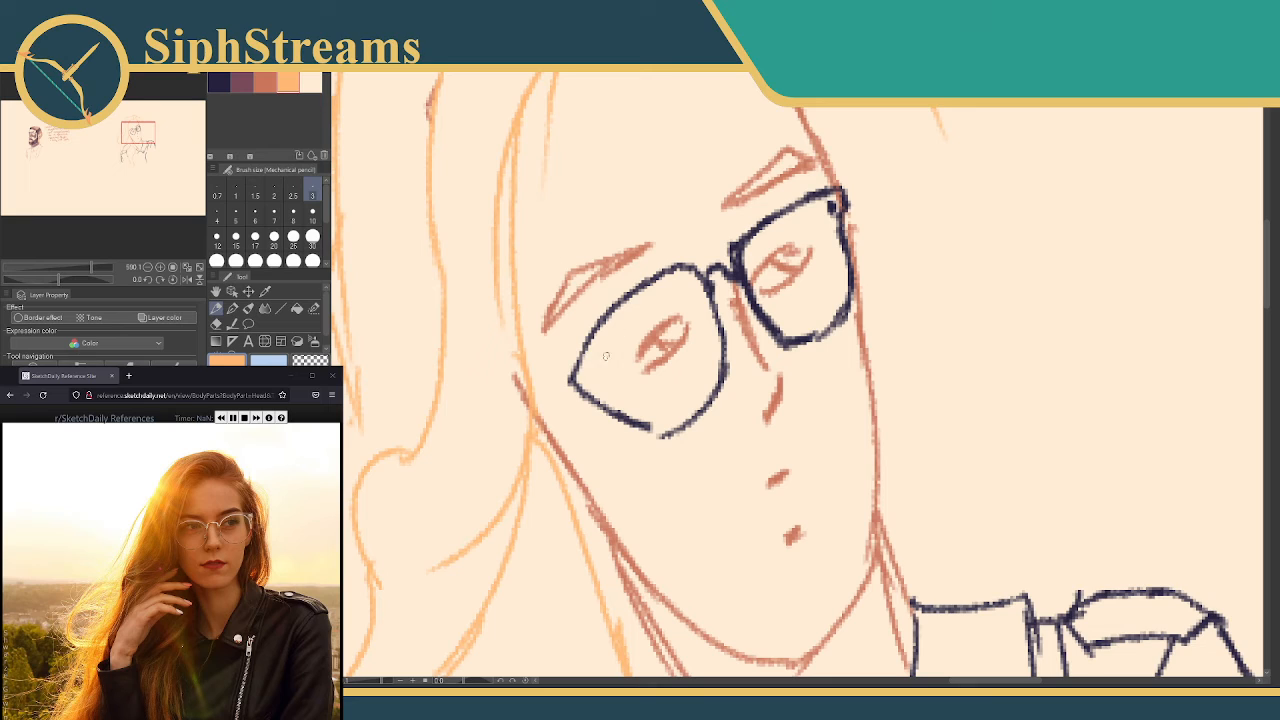
mouse_move(589, 369)
mouse_down()
mouse_move(652, 302)
mouse_move(700, 306)
mouse_move(708, 380)
mouse_move(695, 398)
mouse_move(628, 404)
mouse_move(691, 391)
mouse_up()
key(ctrl+z)
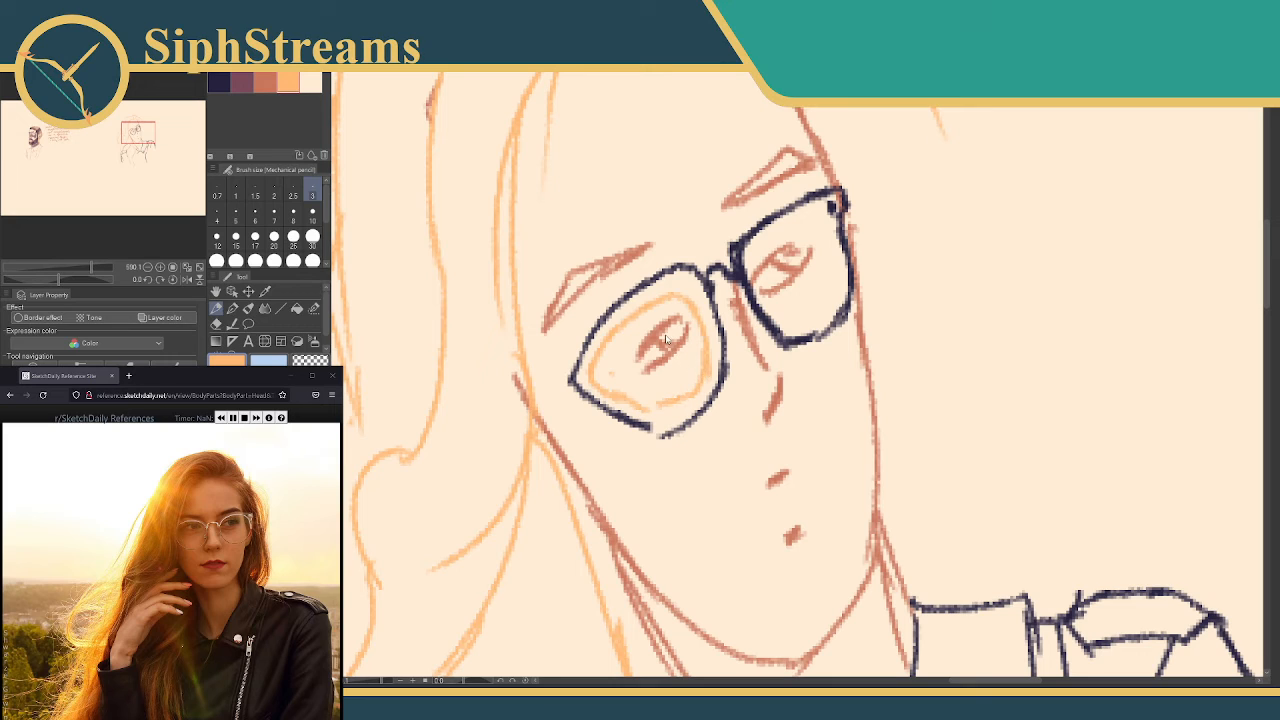
key(ctrl+z)
key(ctrl+z)
mouse_move(712, 396)
mouse_down()
mouse_move(692, 306)
mouse_move(615, 330)
mouse_up()
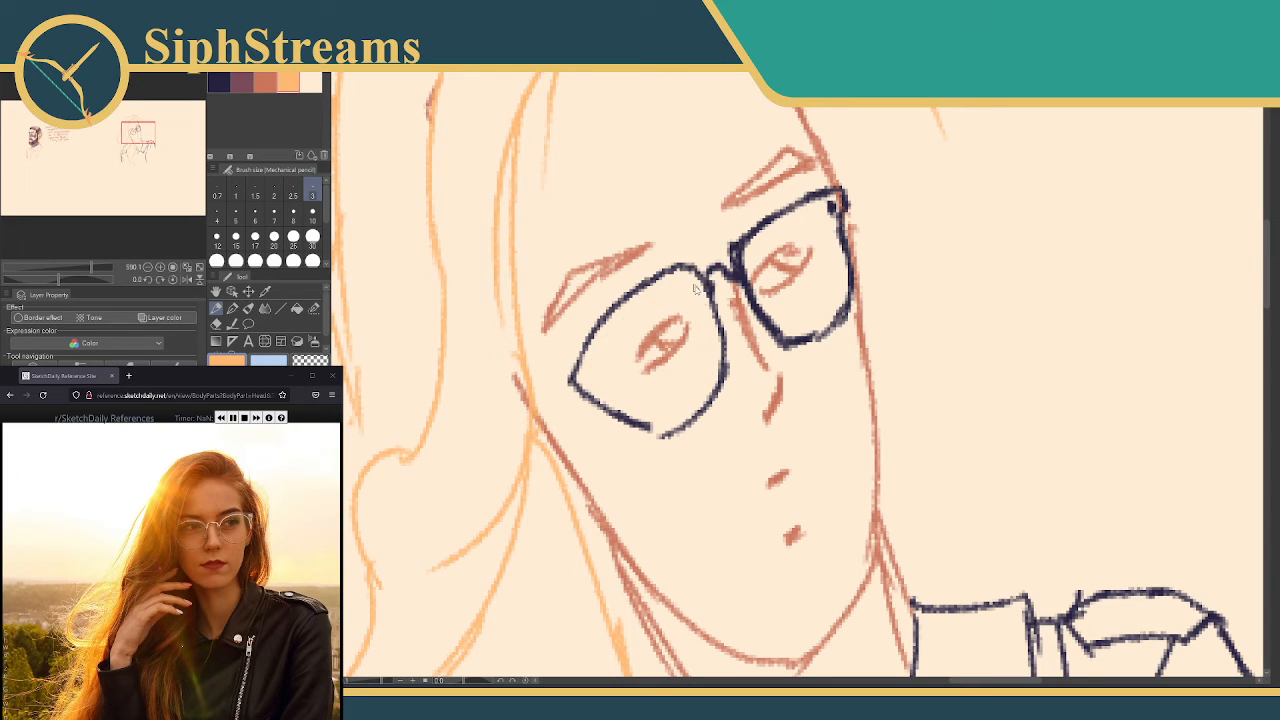
Add small orange accents for the glasses' nose pads and for the hinges at both outer lens corners
drag(714, 320, 713, 330)
click(753, 311)
click(834, 205)
drag(834, 206, 840, 202)
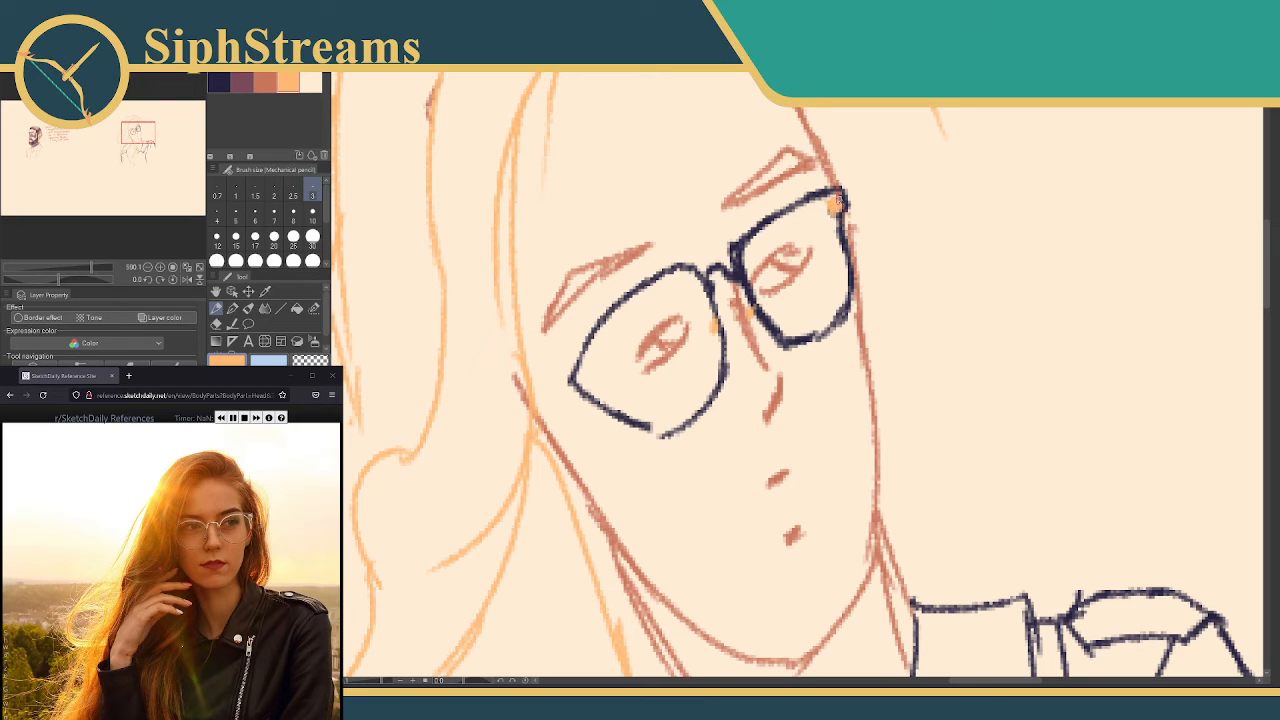
click(574, 391)
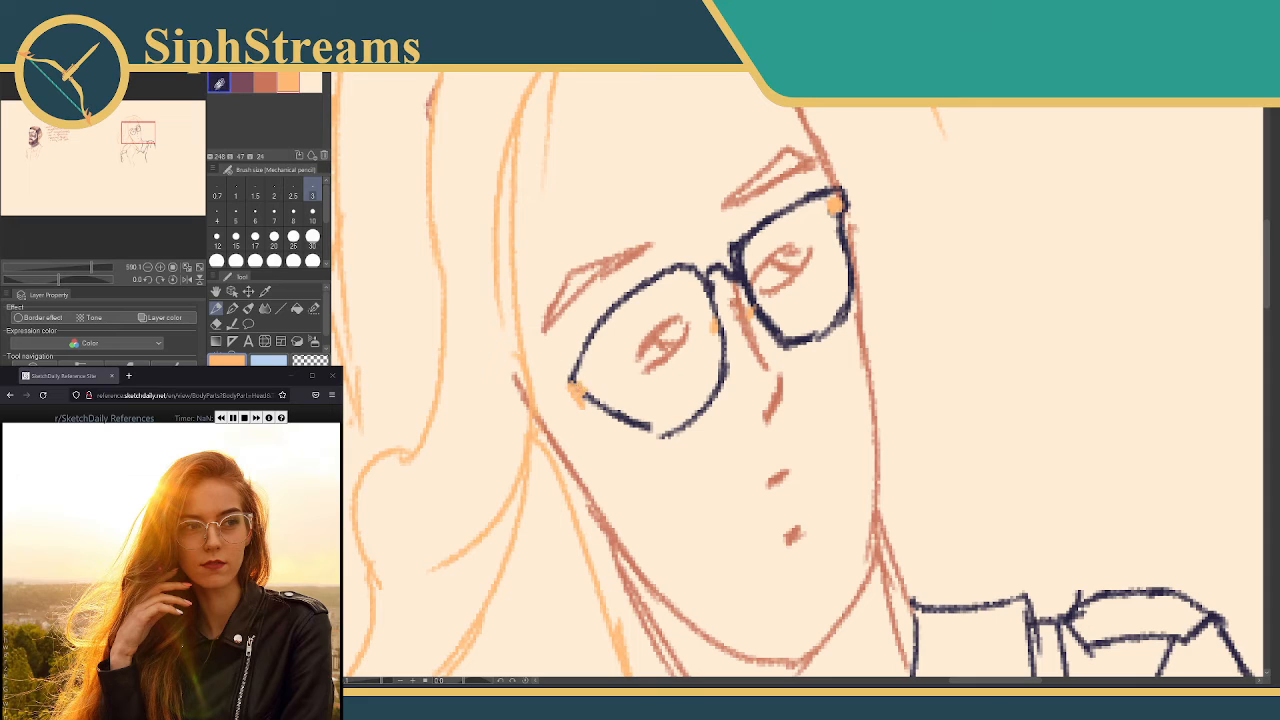
Draw the navy temple arm of the glasses from the near lens's orange hinge back to the side of the face
click(219, 82)
mouse_move(575, 382)
mouse_down()
mouse_move(521, 392)
mouse_move(546, 430)
mouse_up()
key(ctrl+z)
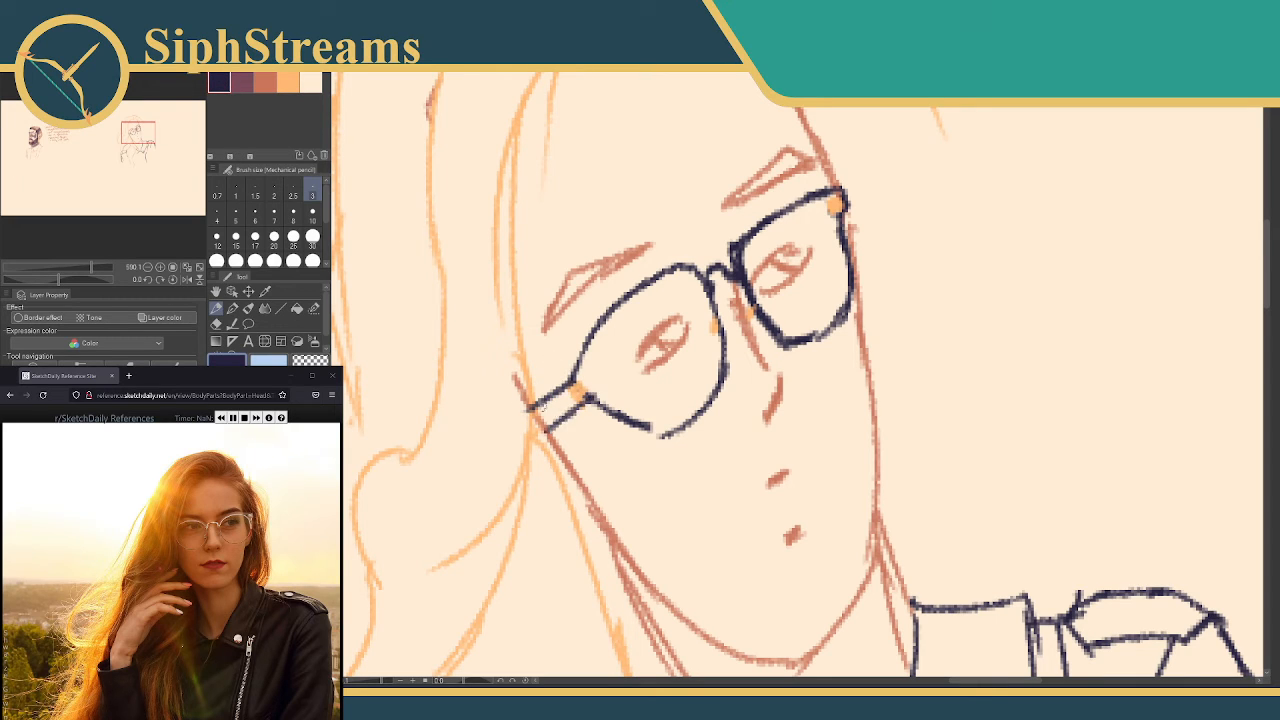
Redraw the orange hair strand closer to the near cheek, and erase the old strand and the temple arm portion it covers
click(287, 82)
mouse_move(518, 178)
mouse_down()
mouse_move(556, 376)
mouse_move(548, 457)
mouse_move(560, 425)
mouse_move(495, 552)
mouse_up()
key(e)
drag(530, 395, 537, 445)
drag(525, 367, 523, 453)
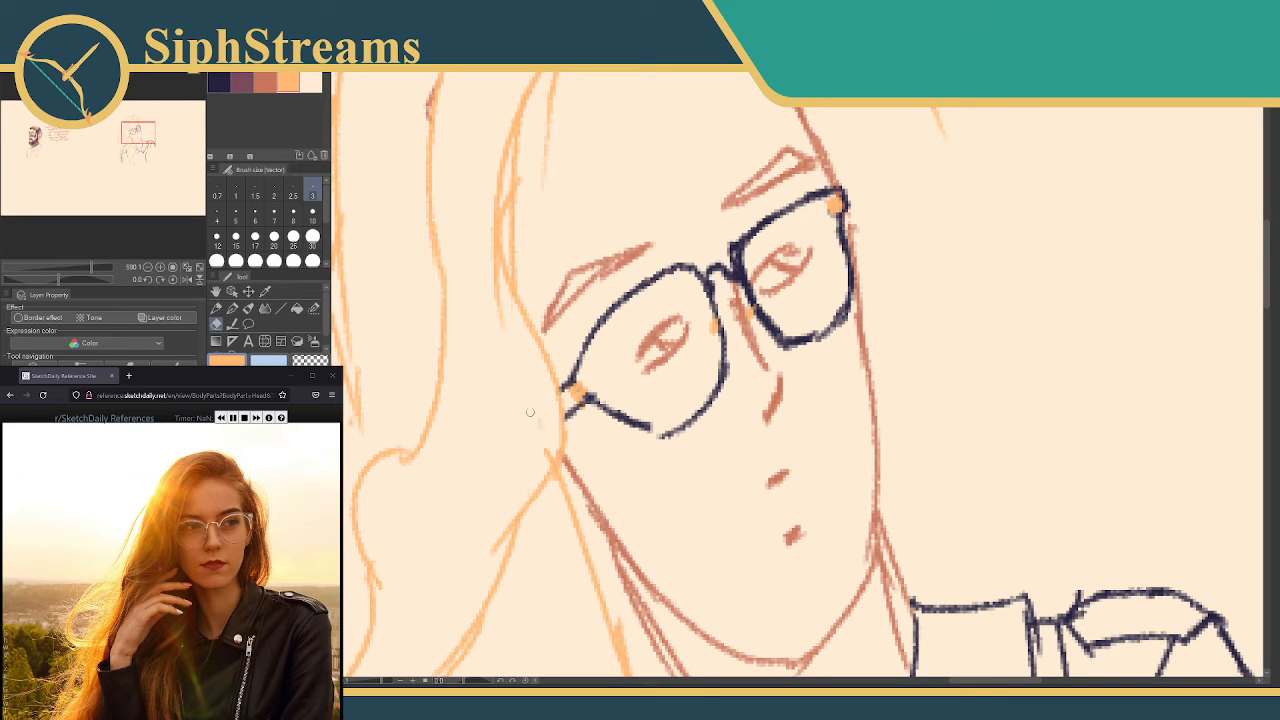
Draw orange hair from the parting down the far side of the face to the collar, and erase the overlapping outer strand
key(p)
mouse_move(522, 631)
mouse_down()
mouse_move(429, 516)
mouse_move(486, 591)
mouse_up()
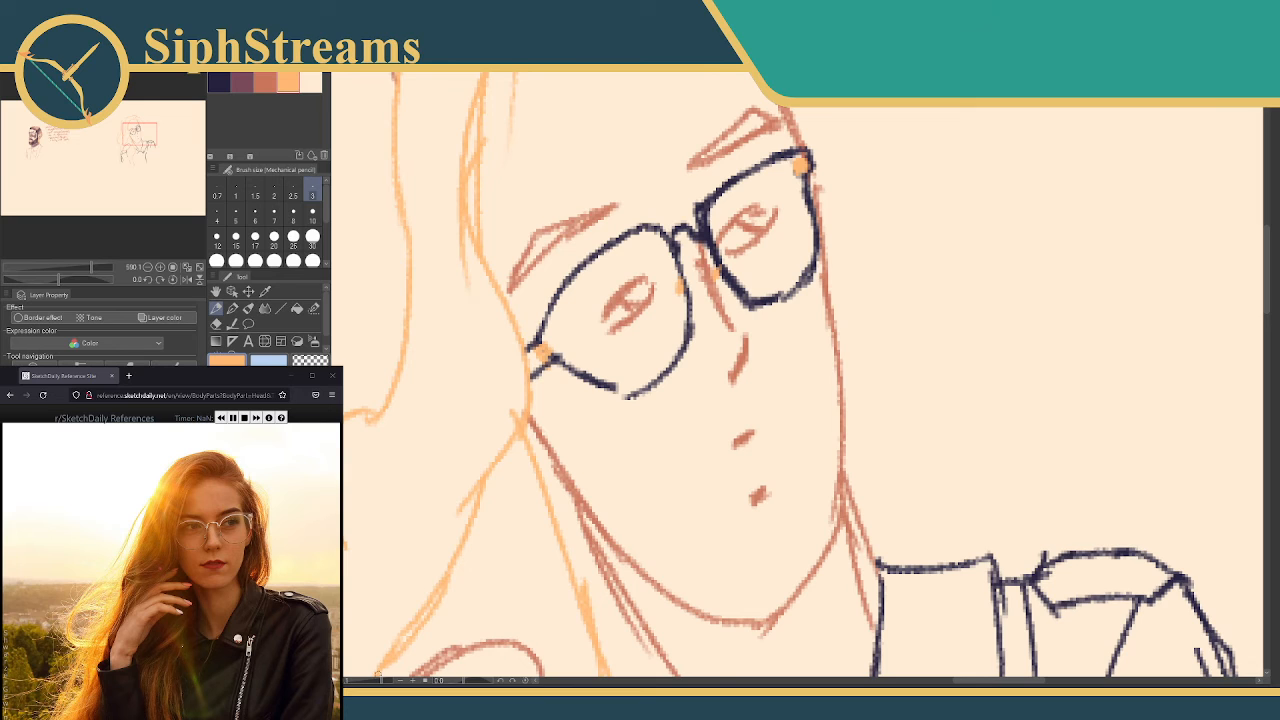
mouse_move(381, 680)
mouse_down()
mouse_move(369, 682)
mouse_move(384, 683)
mouse_up()
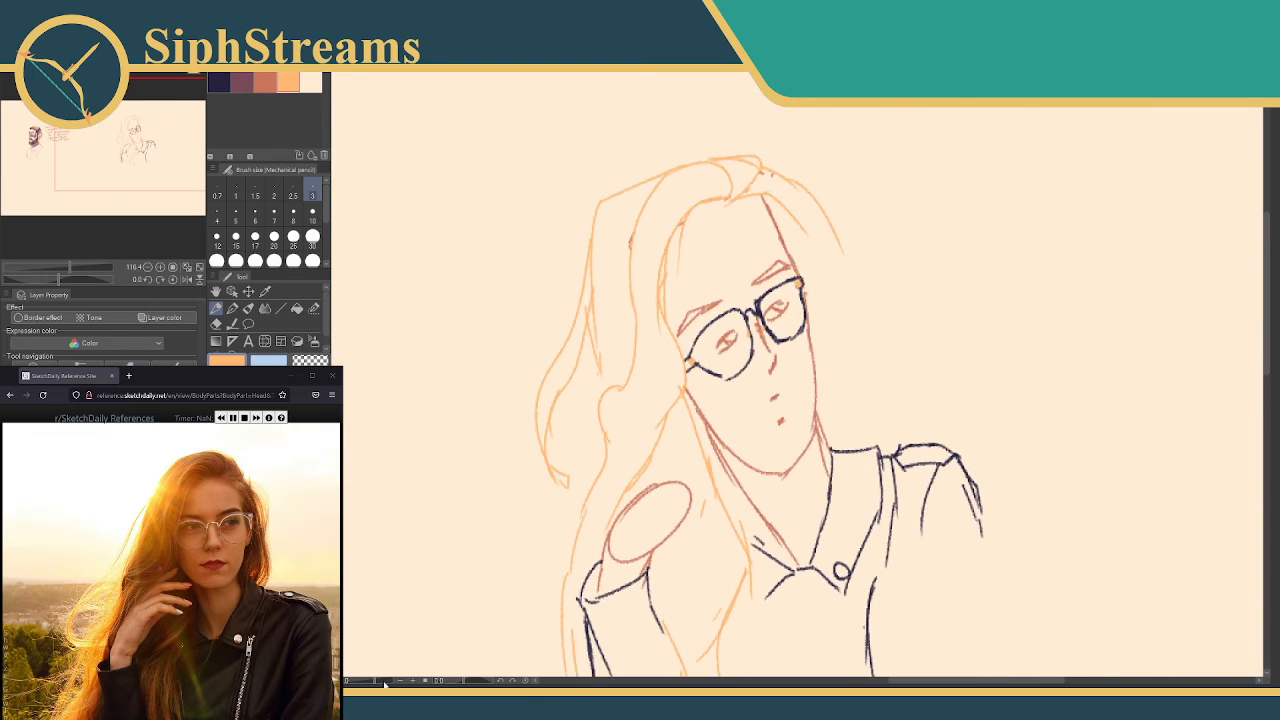
scroll(400, 457, down, 3)
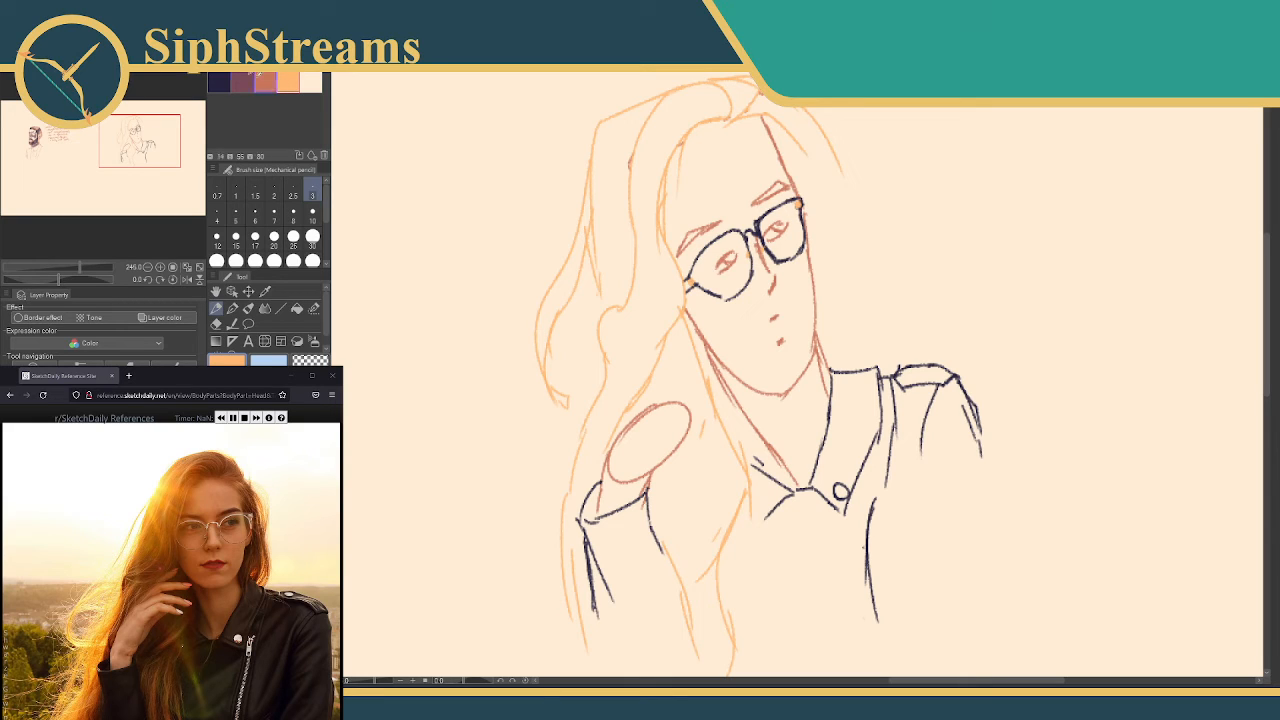
click(232, 308)
drag(762, 118, 786, 142)
key(ctrl+z)
click(216, 308)
drag(731, 117, 782, 160)
mouse_move(750, 106)
mouse_down()
mouse_move(822, 144)
mouse_move(830, 210)
mouse_up()
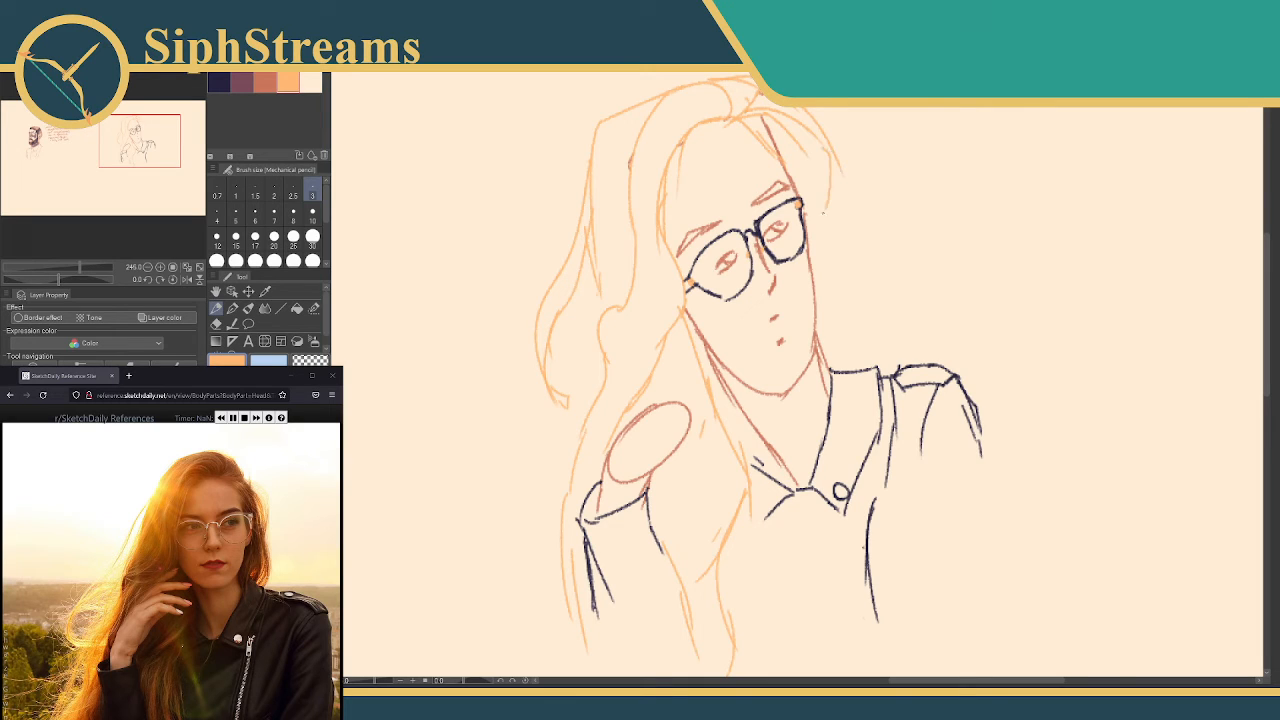
mouse_move(826, 162)
mouse_down()
mouse_move(822, 212)
mouse_move(852, 294)
mouse_move(850, 368)
mouse_move(826, 380)
mouse_move(853, 393)
mouse_up()
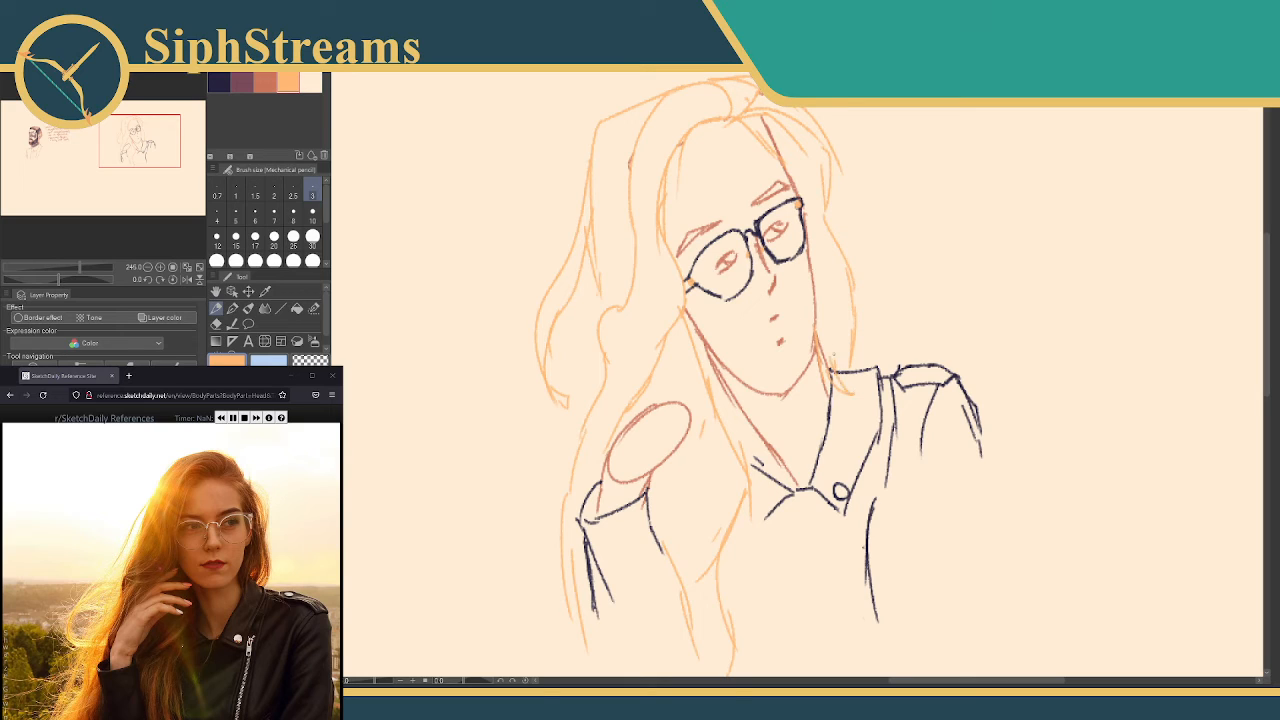
key(e)
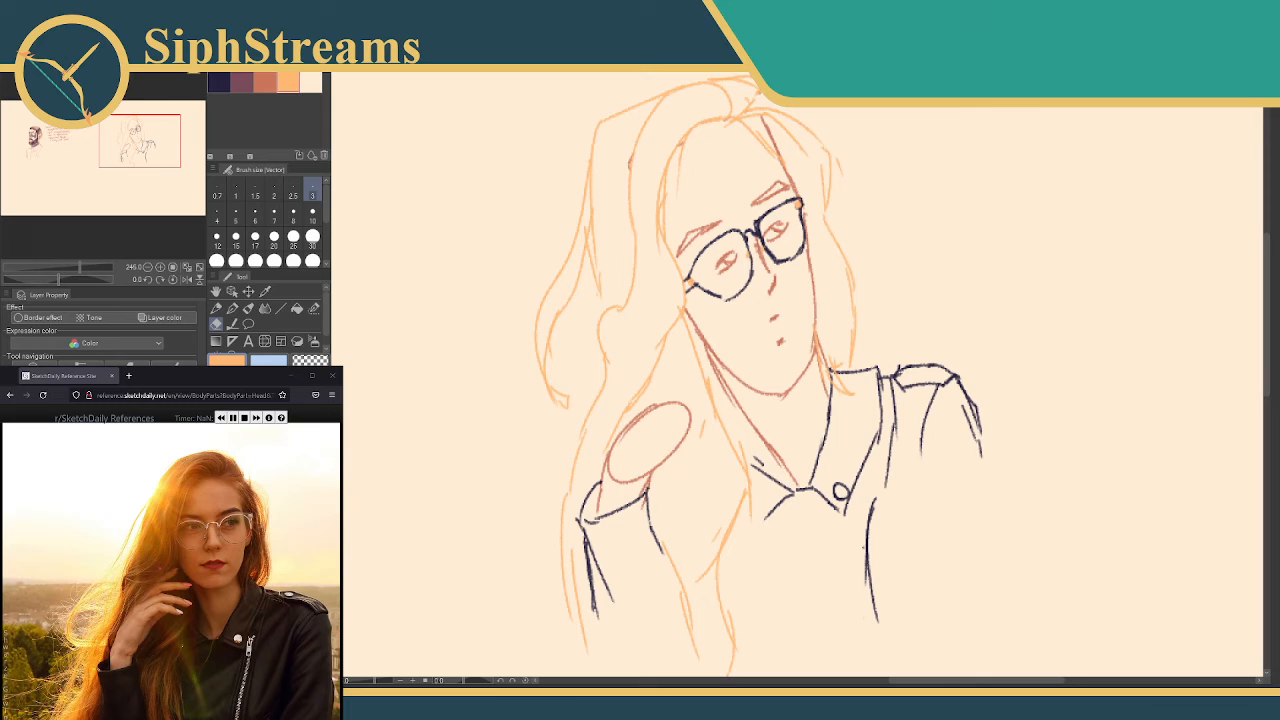
Add long wavy orange strands along the outer edge of the hair on the near side, down past the sleeve
key(p)
mouse_move(597, 288)
mouse_down()
mouse_move(558, 426)
mouse_move(556, 540)
mouse_up()
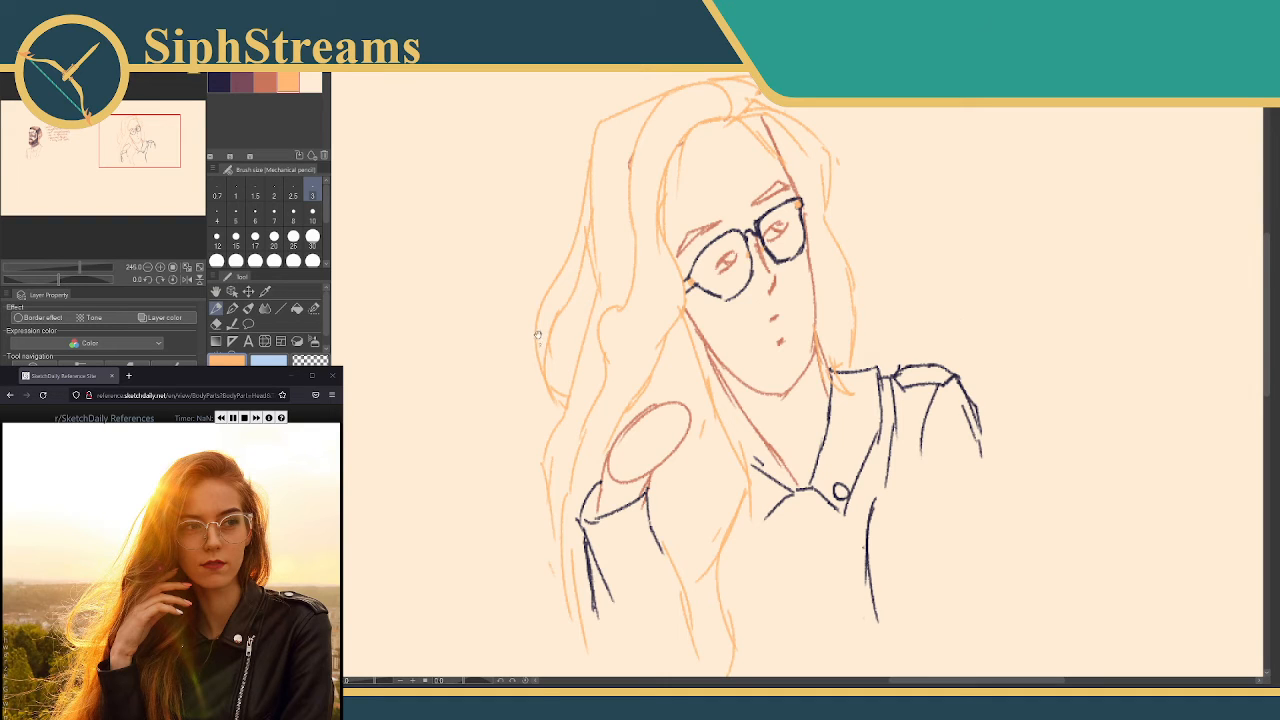
drag(538, 335, 549, 373)
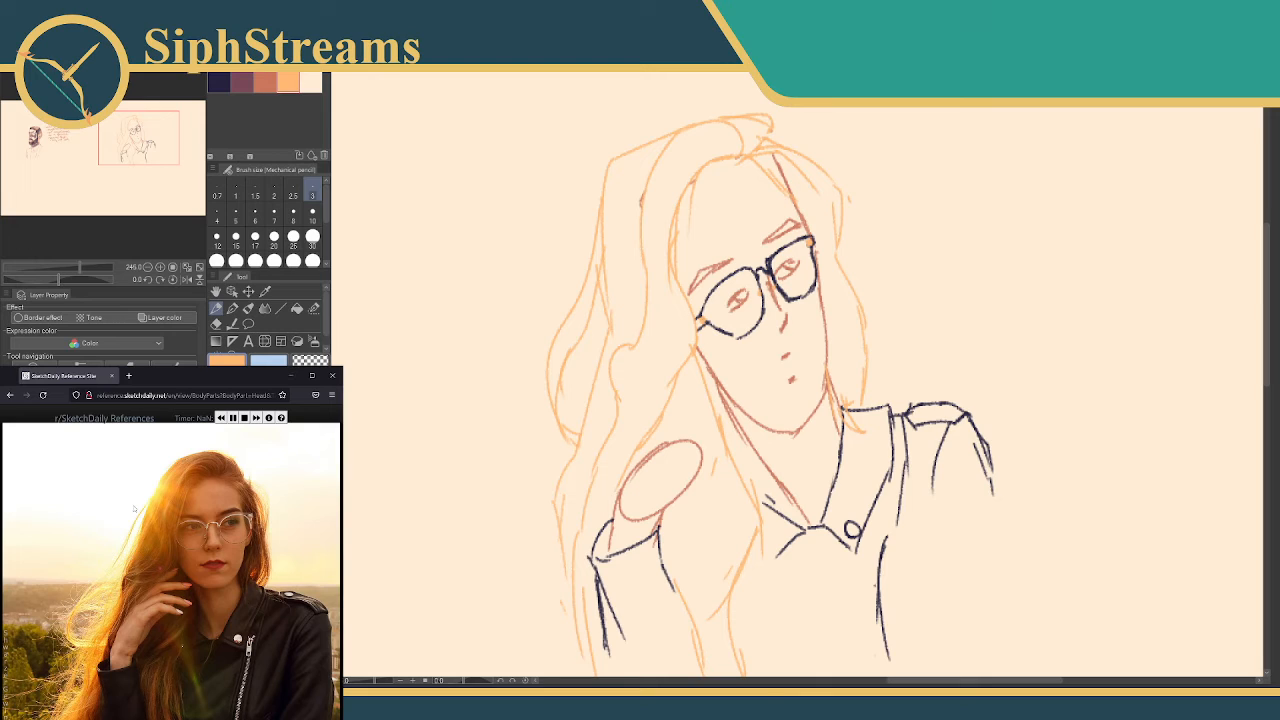
Advance to the next reference photo and find an empty canvas area below the finished portrait for a new sketch
click(256, 418)
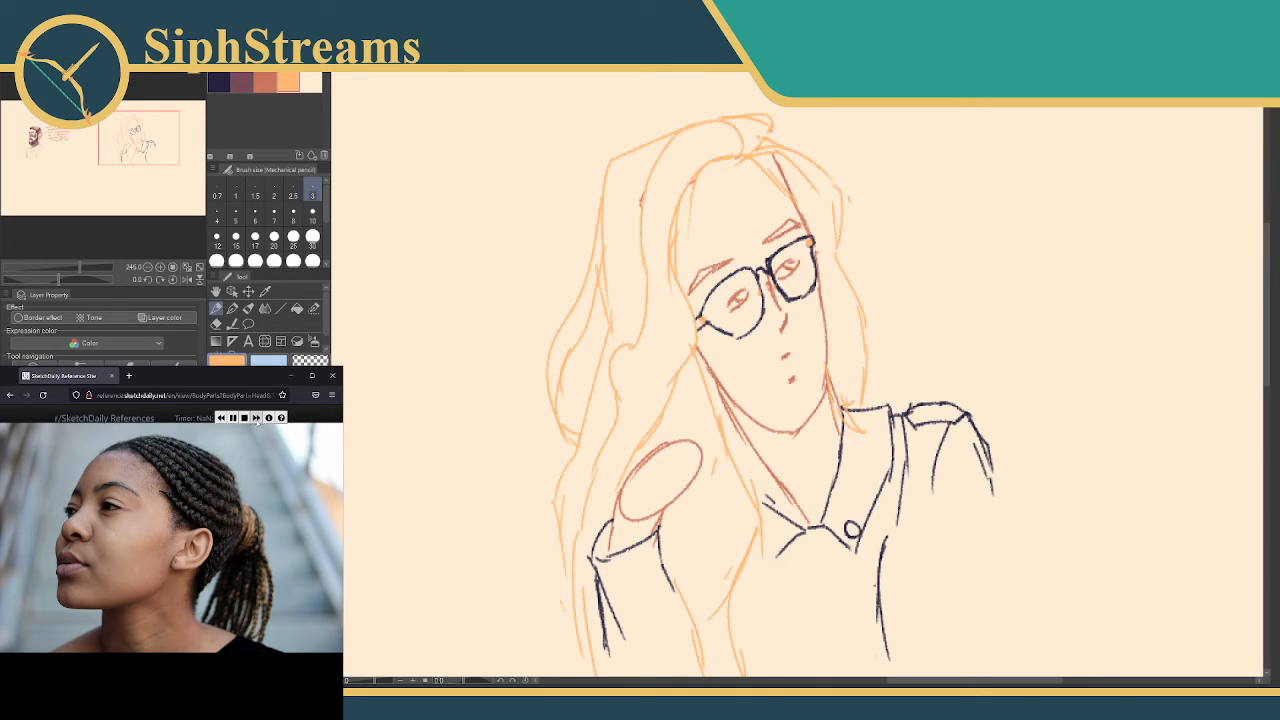
drag(1009, 326, 1262, 280)
drag(415, 270, 802, 278)
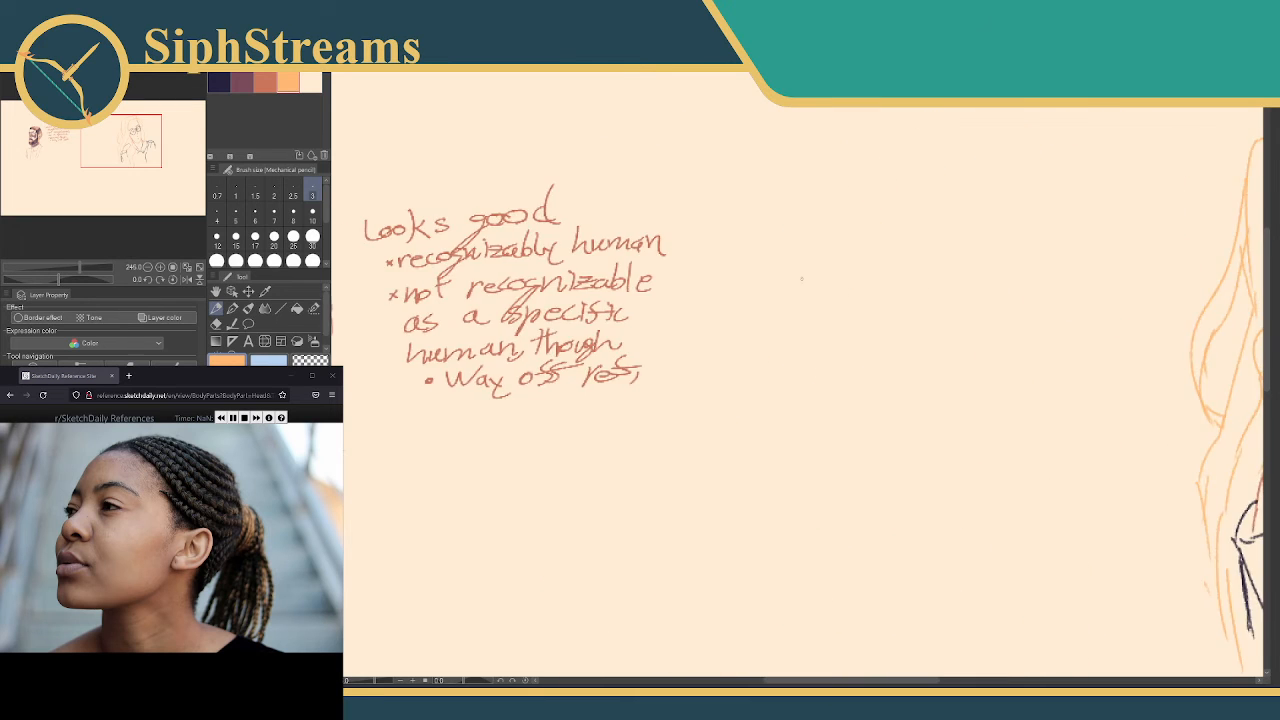
drag(708, 270, 771, 206)
drag(1000, 450, 537, 245)
mouse_move(501, 591)
mouse_down()
mouse_move(706, 351)
mouse_move(854, 230)
mouse_move(926, 329)
mouse_move(906, 317)
mouse_move(916, 344)
mouse_move(591, 340)
mouse_up()
drag(1180, 342, 589, 451)
mouse_move(1006, 441)
mouse_down()
mouse_move(726, 406)
mouse_move(774, 349)
mouse_up()
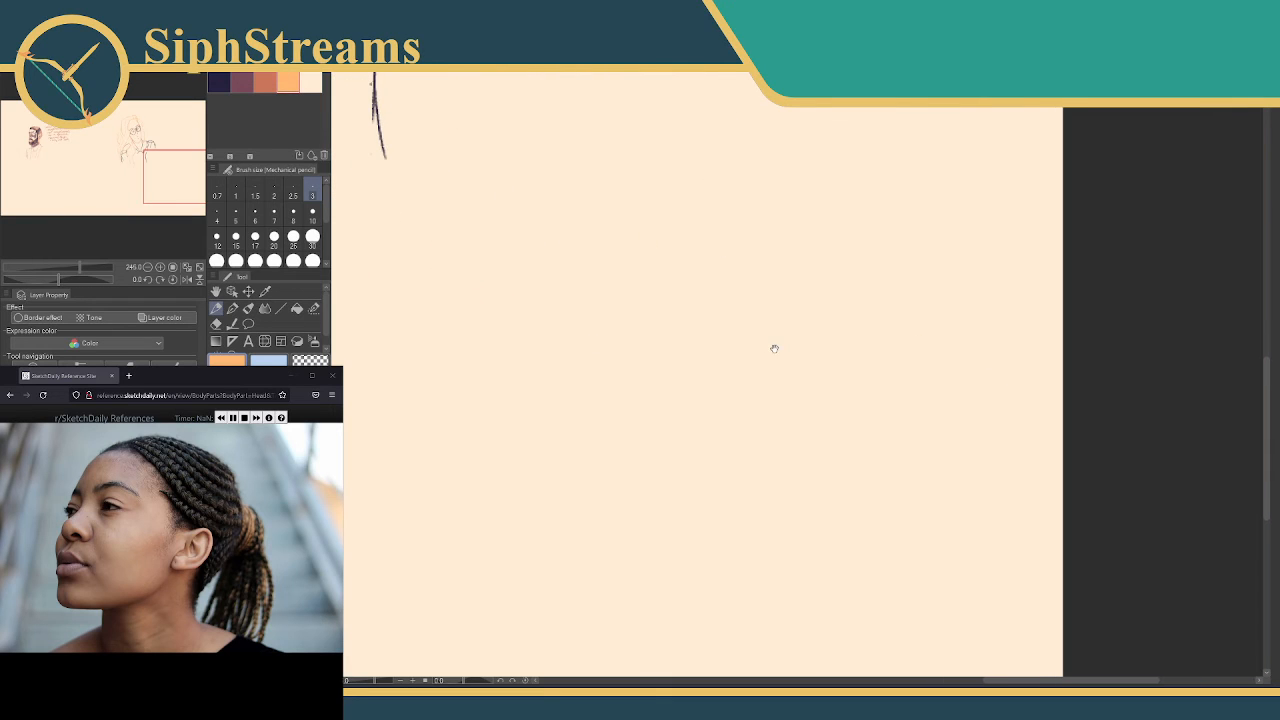
Draw a terracotta circle for the new head's cranium, with a slanted forehead line running down past its front edge
click(274, 80)
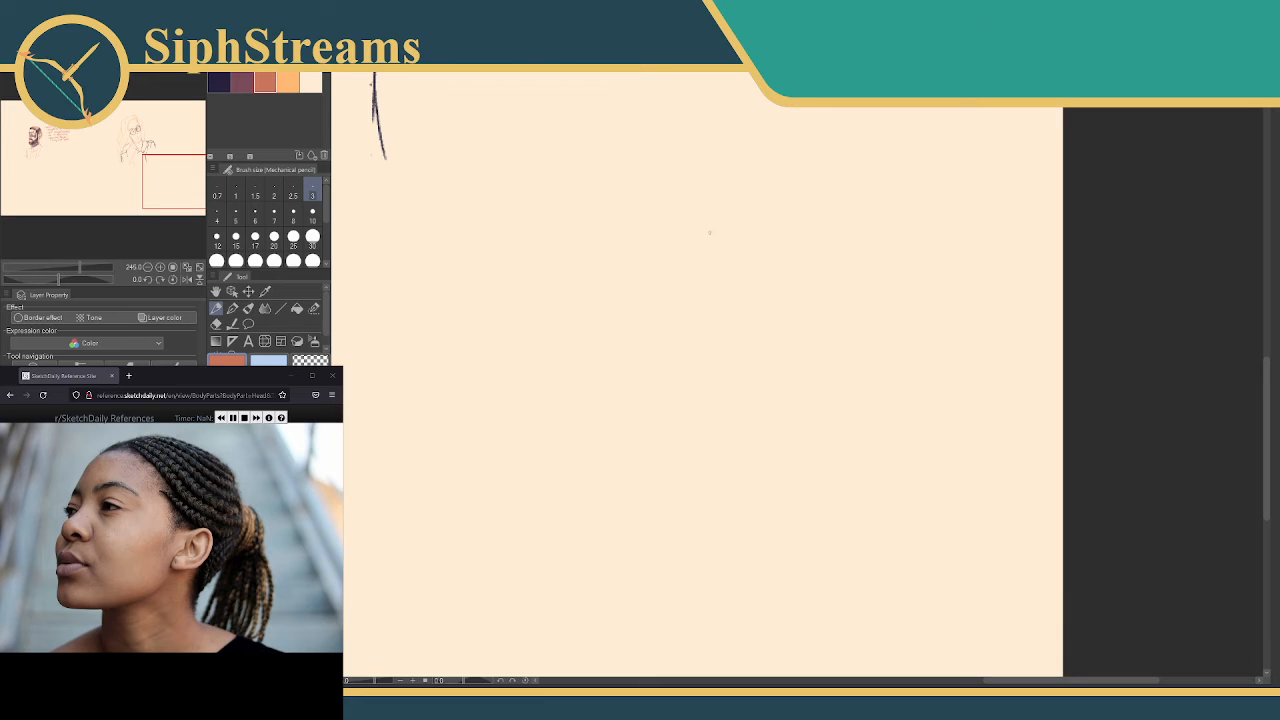
mouse_move(693, 261)
mouse_down()
mouse_move(658, 303)
mouse_move(661, 379)
mouse_move(716, 440)
mouse_move(814, 438)
mouse_move(878, 380)
mouse_move(892, 318)
mouse_move(850, 254)
mouse_move(802, 240)
mouse_move(692, 260)
mouse_move(738, 242)
mouse_move(826, 240)
mouse_up()
key(ctrl+z)
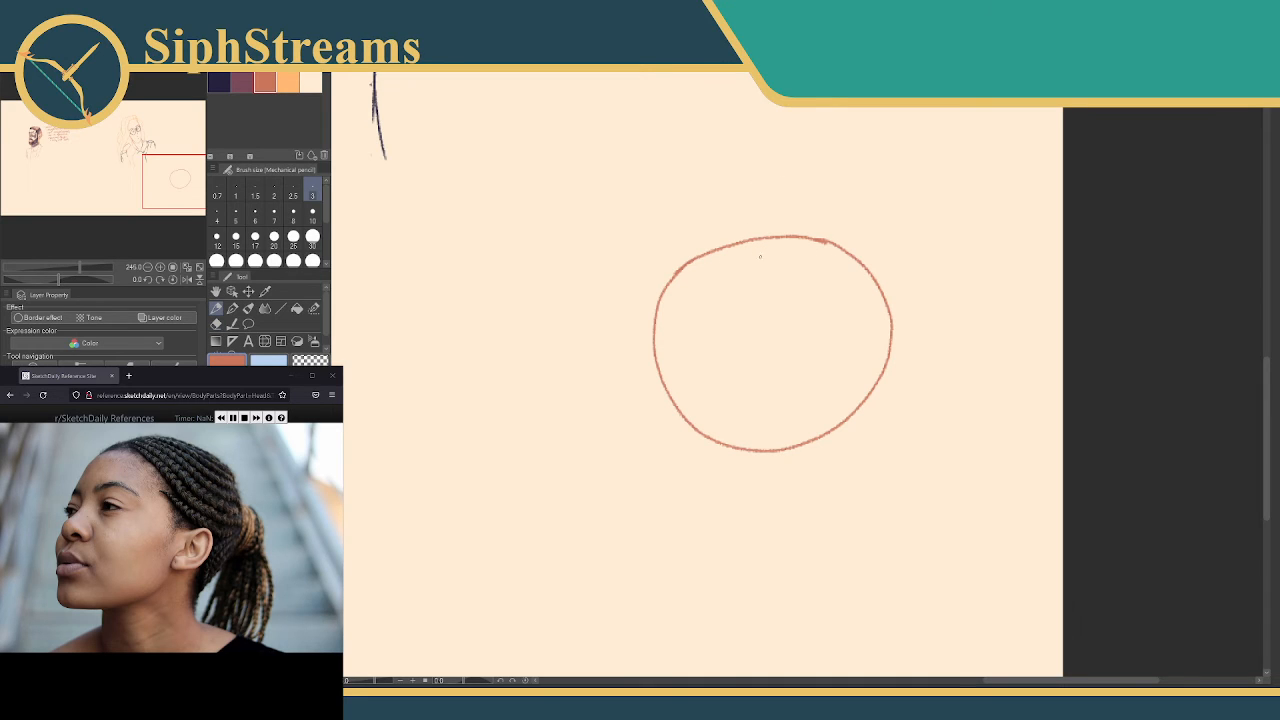
drag(736, 243, 657, 383)
mouse_move(776, 236)
mouse_down()
mouse_move(675, 322)
mouse_move(645, 432)
mouse_up()
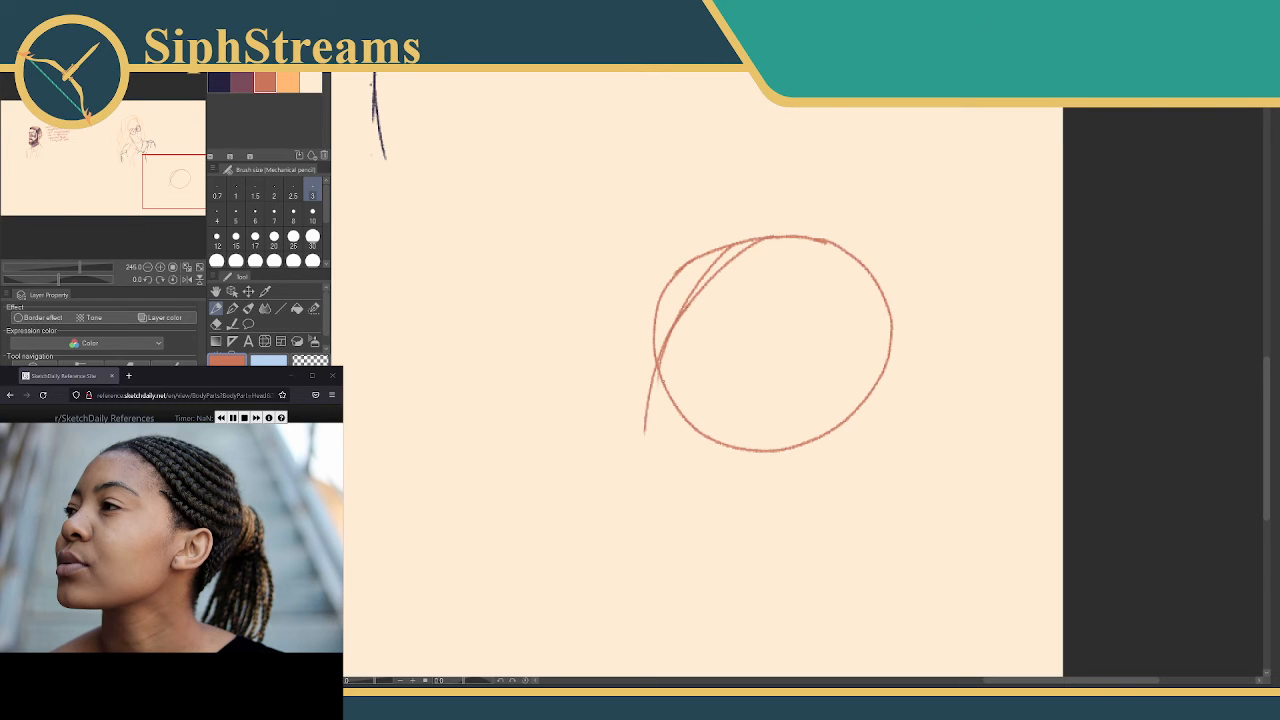
Draw the face front, chin and jawline with the stray lower jaw strokes erased, and sketch the ear at the back of the jaw
mouse_move(654, 368)
mouse_down()
mouse_move(639, 506)
mouse_move(678, 510)
mouse_move(829, 442)
mouse_move(813, 441)
mouse_move(830, 414)
mouse_move(821, 460)
mouse_up()
mouse_move(838, 395)
mouse_down()
mouse_move(810, 472)
mouse_move(670, 528)
mouse_move(690, 504)
mouse_move(820, 466)
mouse_up()
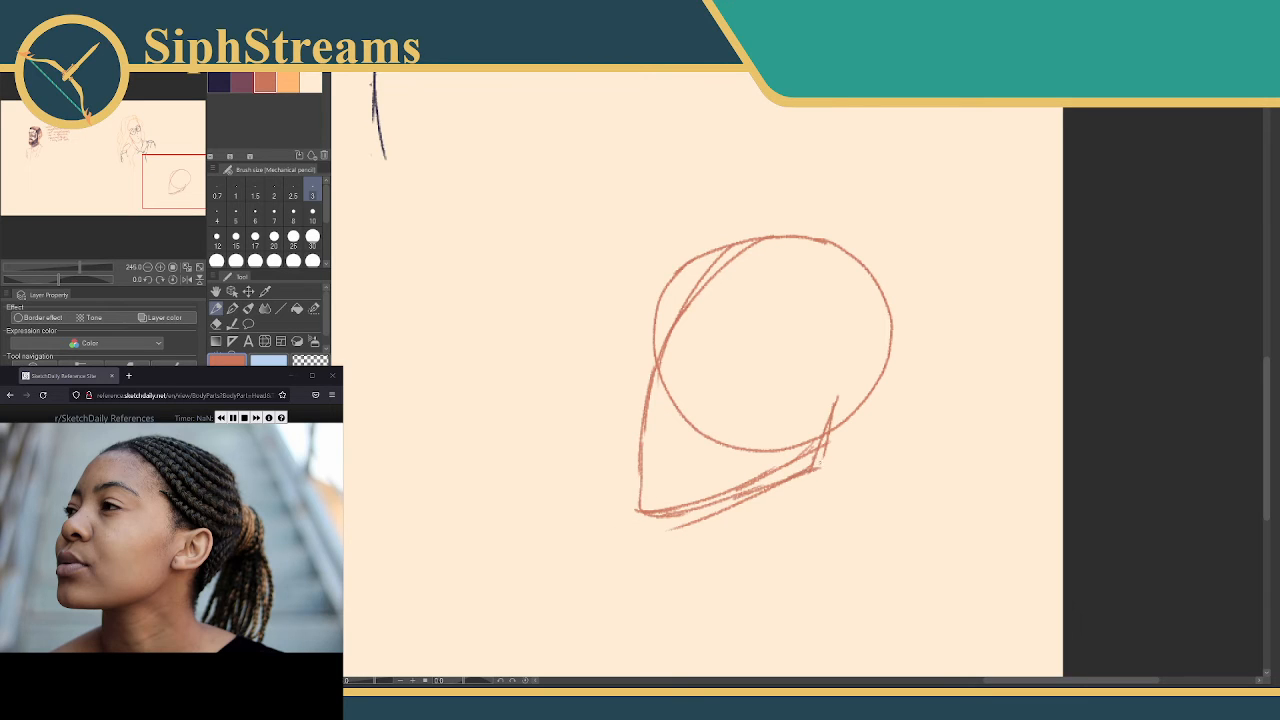
key(e)
drag(676, 526, 820, 468)
key(p)
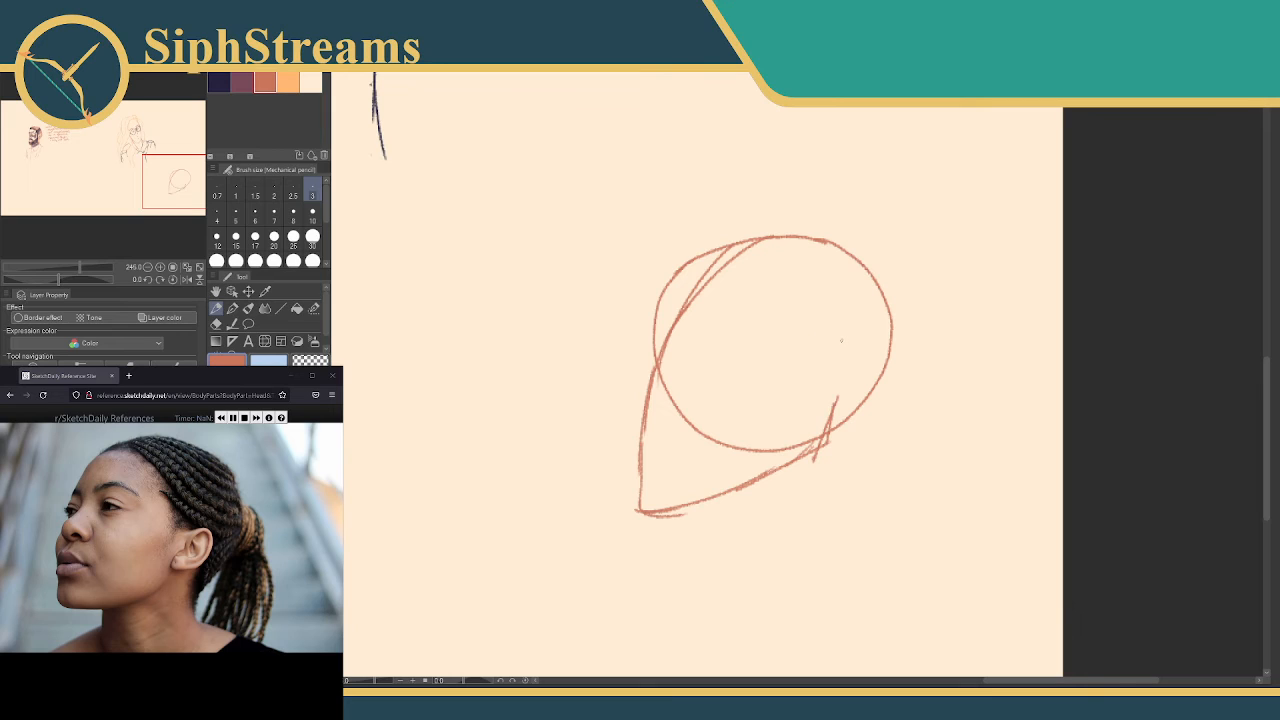
mouse_move(838, 350)
mouse_down()
mouse_move(867, 379)
mouse_move(871, 358)
mouse_move(864, 395)
mouse_move(870, 379)
mouse_move(849, 411)
mouse_move(834, 405)
mouse_move(844, 413)
mouse_move(833, 412)
mouse_move(845, 382)
mouse_move(839, 349)
mouse_up()
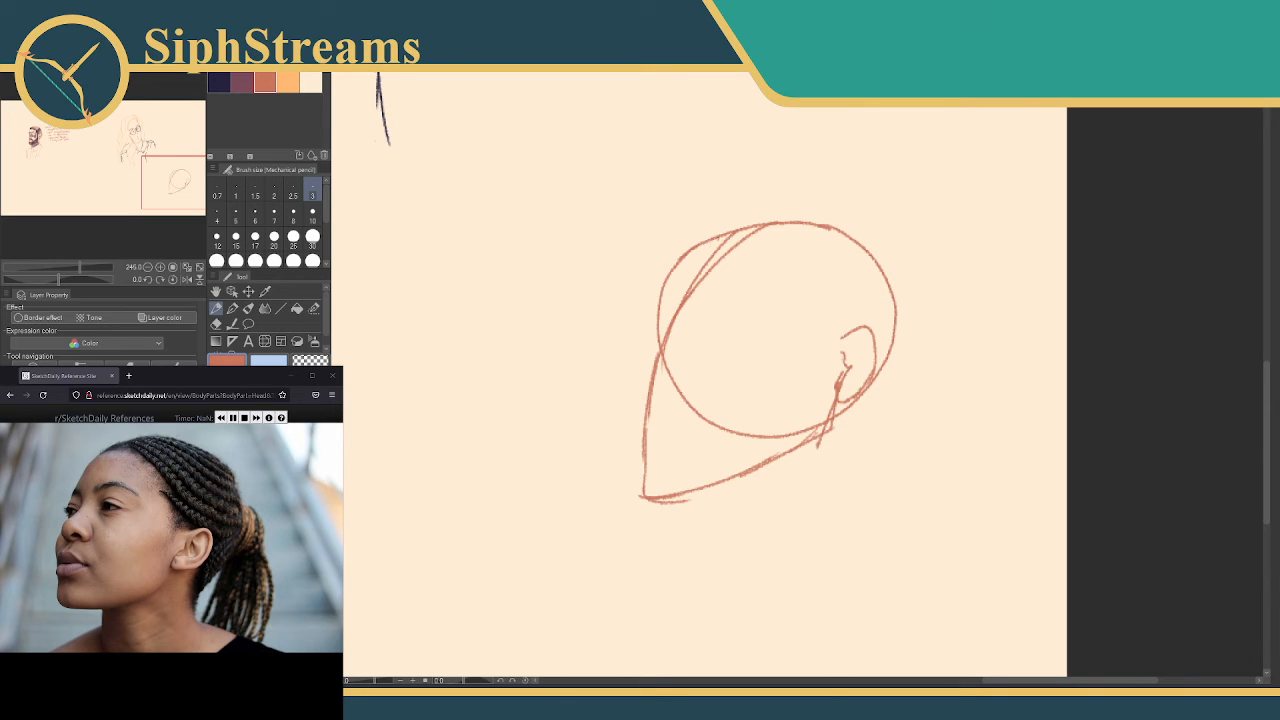
Redraw the forehead as a flatter slanted contour and erase the circle's bulging front edge
drag(718, 238, 648, 338)
key(ctrl+z)
key(ctrl+z)
mouse_move(734, 234)
mouse_down()
mouse_move(672, 302)
mouse_move(654, 346)
mouse_up()
key(e)
drag(658, 298, 698, 246)
key(p)
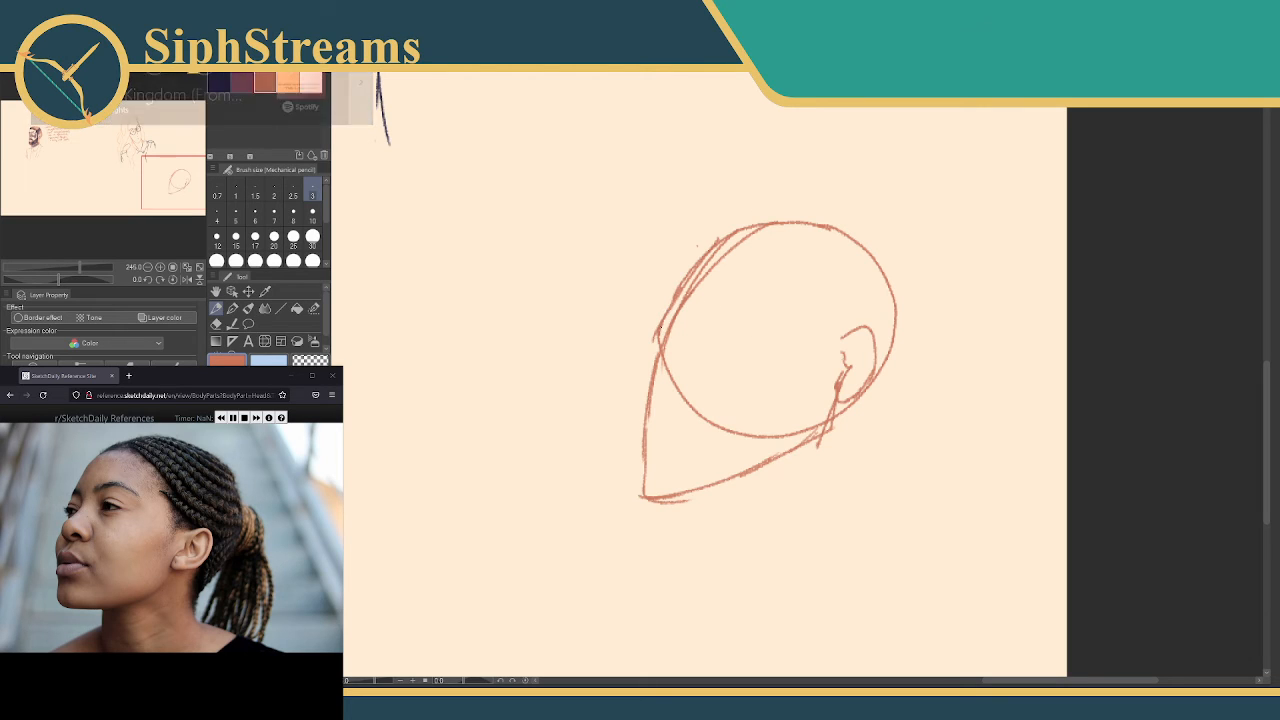
Erase the doubled strokes along the forehead and strengthen the contour from the brow down the front of the face
key(e)
drag(654, 316, 652, 327)
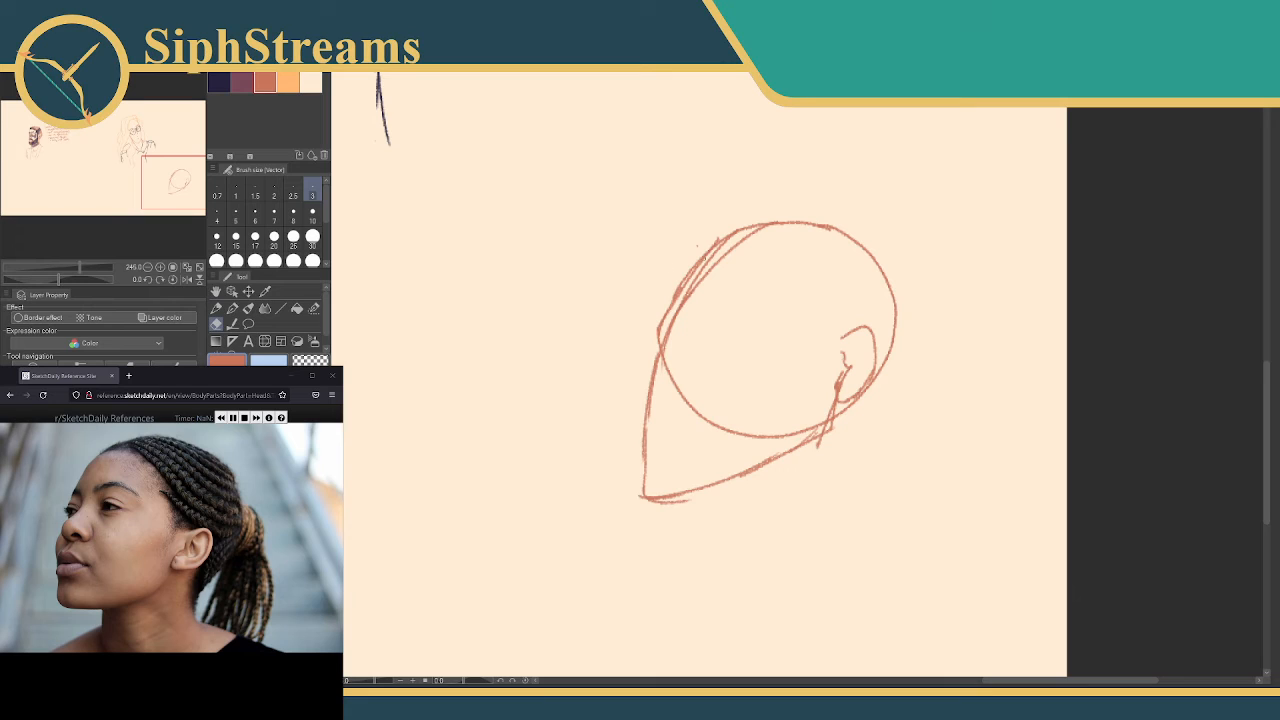
drag(722, 246, 695, 277)
key(p)
drag(678, 291, 644, 428)
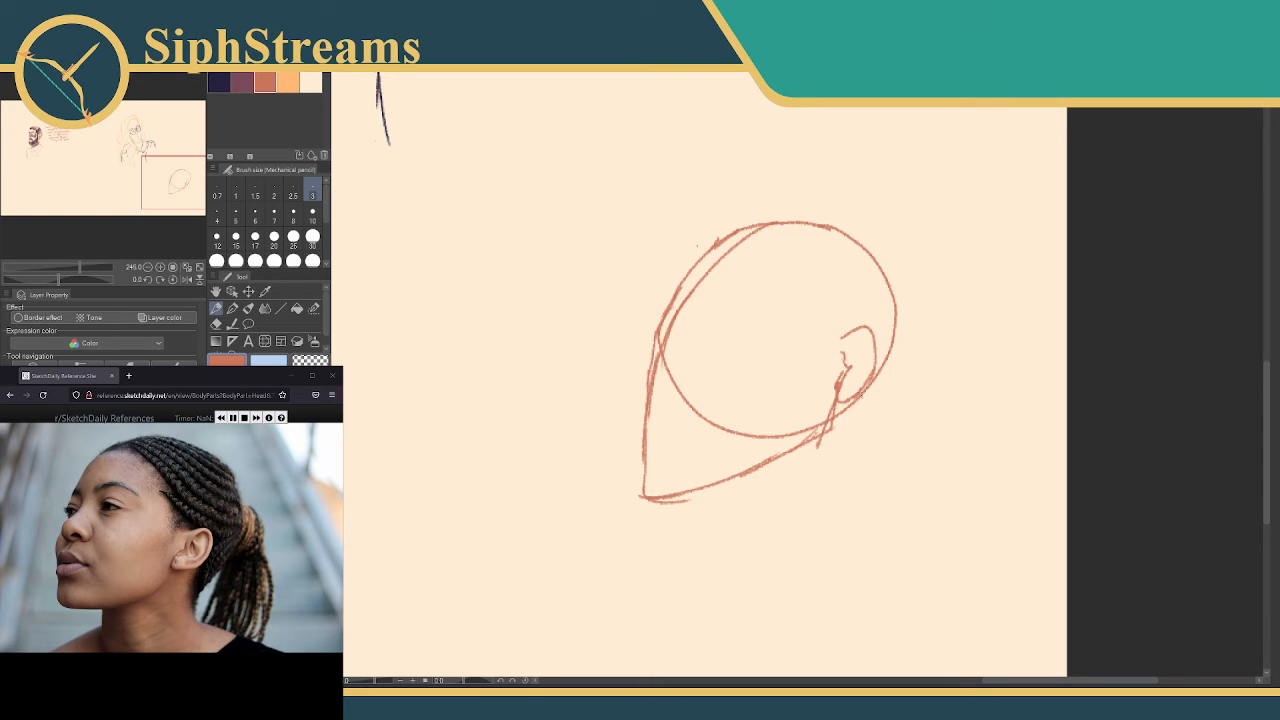
Draw the neck, the curved base of the throat and both sloping shoulders, cleaning up the back shoulder line
drag(856, 400, 848, 458)
drag(860, 398, 852, 500)
drag(693, 492, 705, 569)
mouse_move(694, 526)
mouse_down()
mouse_move(700, 554)
mouse_move(784, 588)
mouse_up()
mouse_move(850, 486)
mouse_down()
mouse_move(910, 518)
mouse_move(886, 514)
mouse_move(896, 520)
mouse_up()
drag(690, 520, 568, 576)
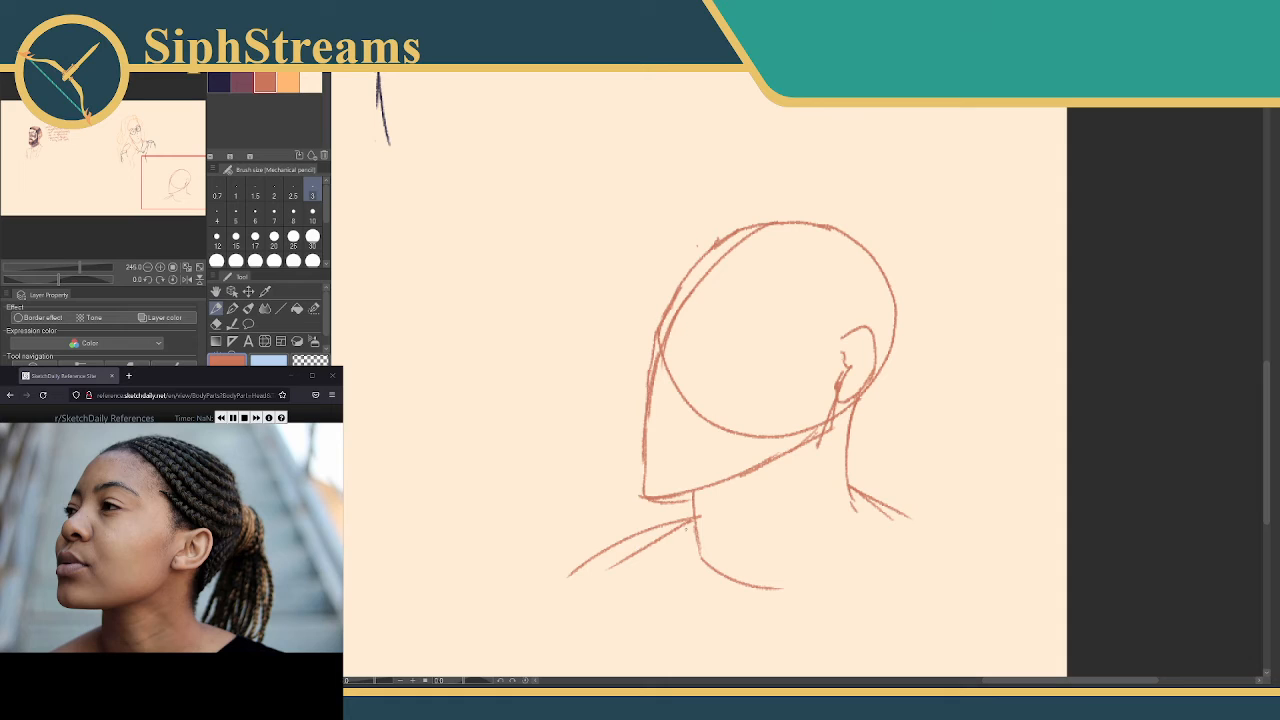
key(e)
drag(868, 496, 972, 550)
key(p)
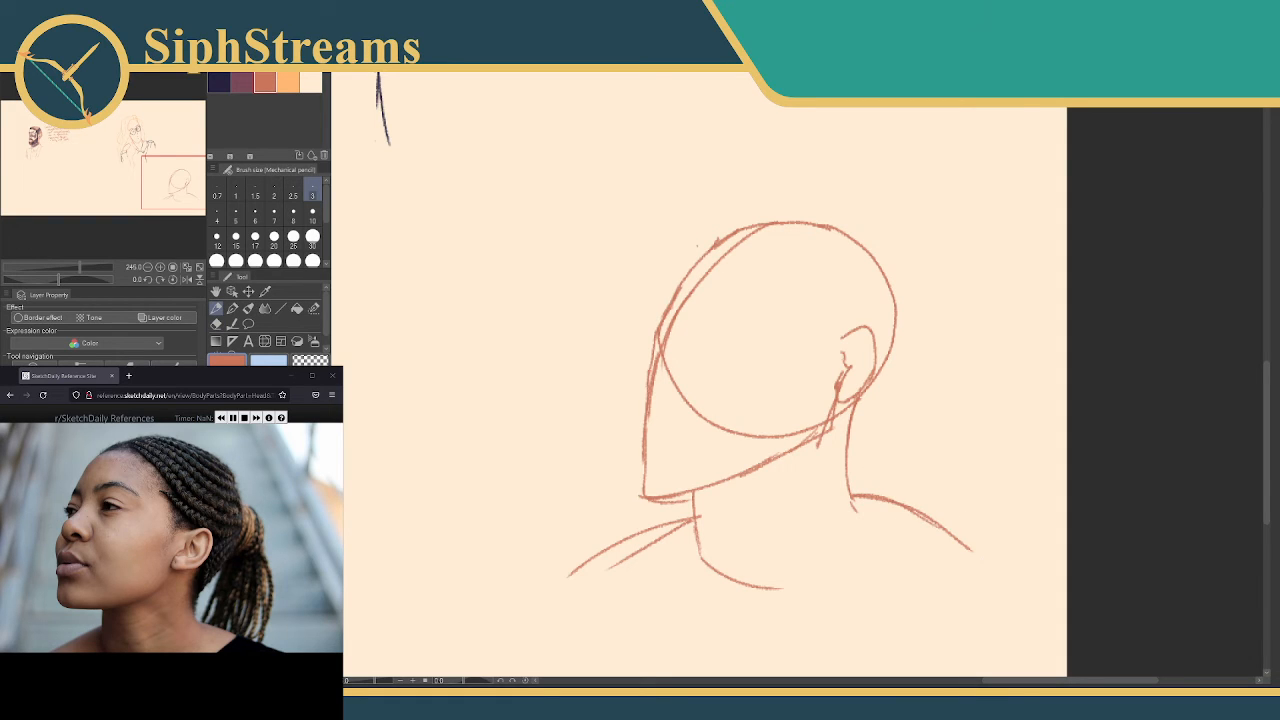
Handwrite the terracotta heading "Emphasizing Key Detail" above the portrait of the woman with glasses
drag(770, 300, 800, 326)
drag(620, 150, 805, 364)
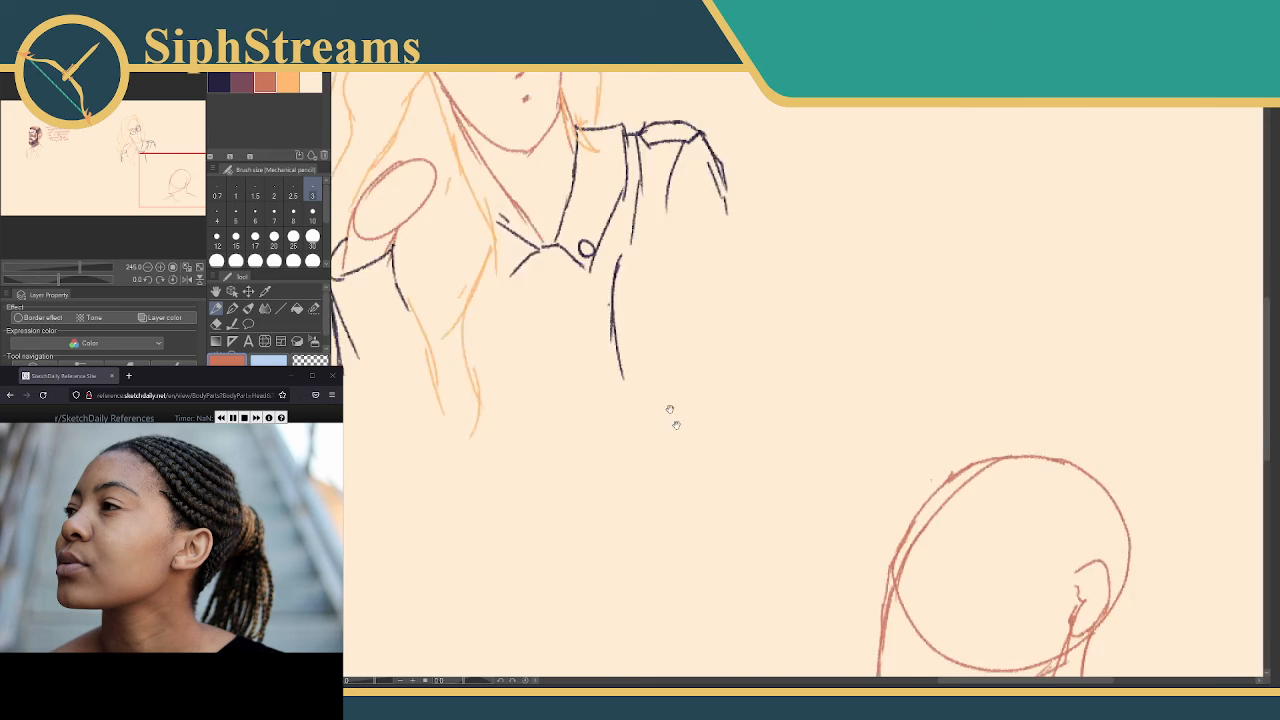
drag(650, 20, 859, 467)
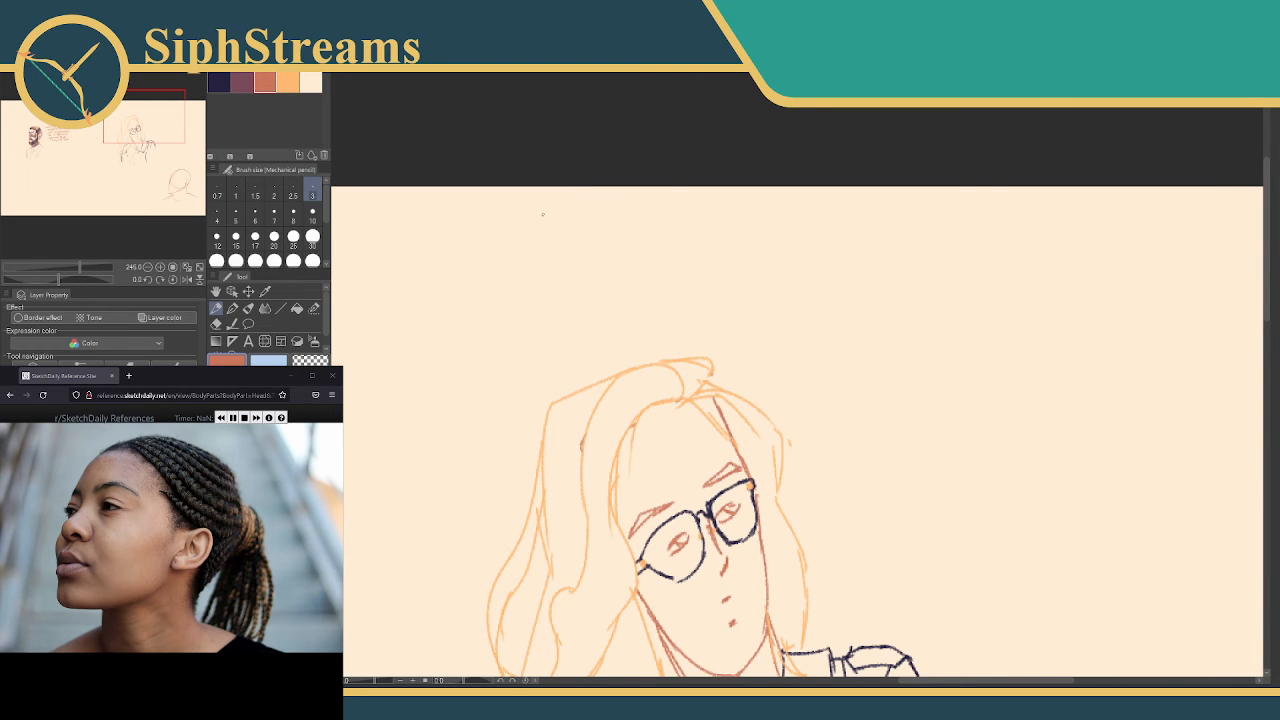
mouse_move(548, 220)
mouse_down()
mouse_move(533, 222)
mouse_move(546, 264)
mouse_move(546, 241)
mouse_up()
mouse_move(554, 262)
mouse_down()
mouse_move(565, 246)
mouse_move(588, 277)
mouse_move(600, 256)
mouse_up()
drag(608, 222, 621, 265)
mouse_move(641, 246)
mouse_down()
mouse_move(626, 258)
mouse_move(644, 266)
mouse_up()
drag(658, 242, 672, 262)
mouse_move(690, 246)
mouse_down()
mouse_move(691, 258)
mouse_move(778, 252)
mouse_up()
drag(792, 248, 756, 286)
mouse_move(828, 216)
mouse_down()
mouse_move(816, 268)
mouse_move(874, 262)
mouse_up()
drag(882, 246, 888, 282)
drag(928, 222, 930, 266)
mouse_move(928, 222)
mouse_down()
mouse_move(926, 266)
mouse_move(984, 256)
mouse_move(1010, 232)
mouse_up()
mouse_move(996, 222)
mouse_down()
mouse_move(992, 254)
mouse_move(1033, 256)
mouse_up()
click(1031, 251)
drag(1047, 212, 1044, 248)
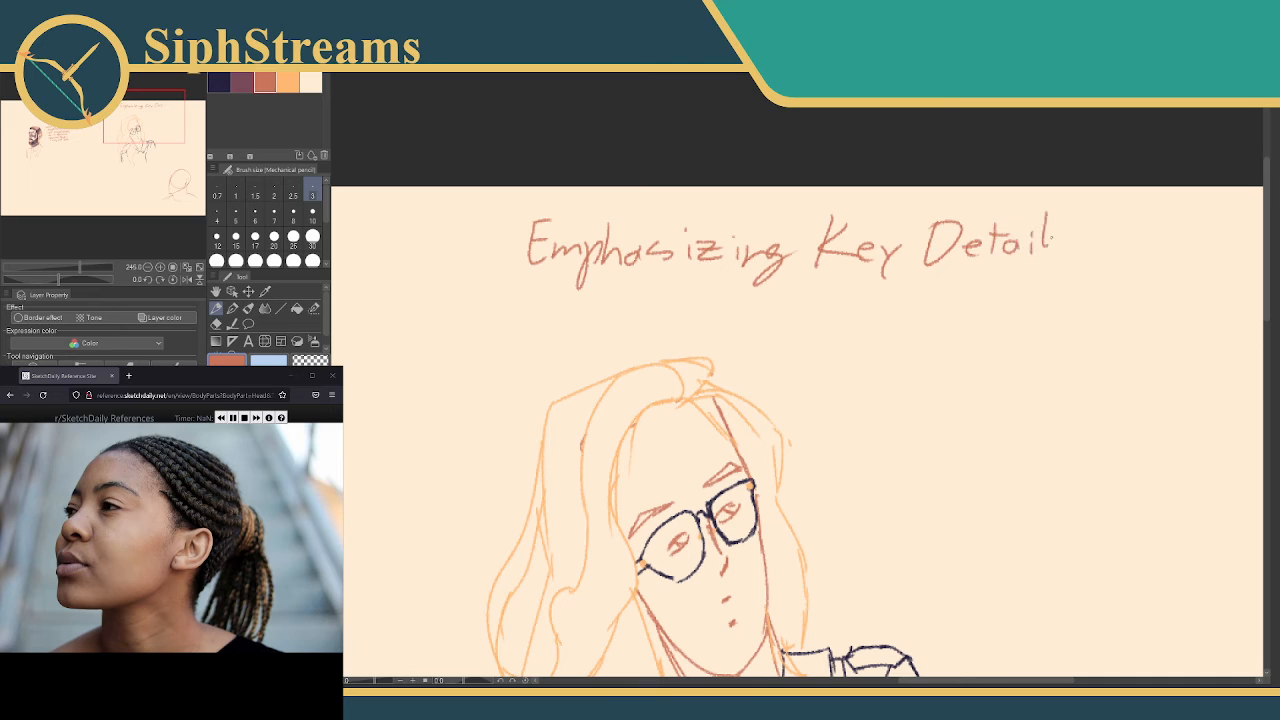
Handwrite "[over realism]" in plum beneath the heading
click(288, 82)
click(250, 81)
mouse_move(602, 276)
mouse_down()
mouse_move(602, 302)
mouse_move(628, 285)
mouse_move(754, 292)
mouse_up()
mouse_move(772, 282)
mouse_down()
mouse_move(760, 294)
mouse_move(810, 294)
mouse_up()
mouse_move(810, 270)
mouse_down()
mouse_move(828, 268)
mouse_move(812, 296)
mouse_up()
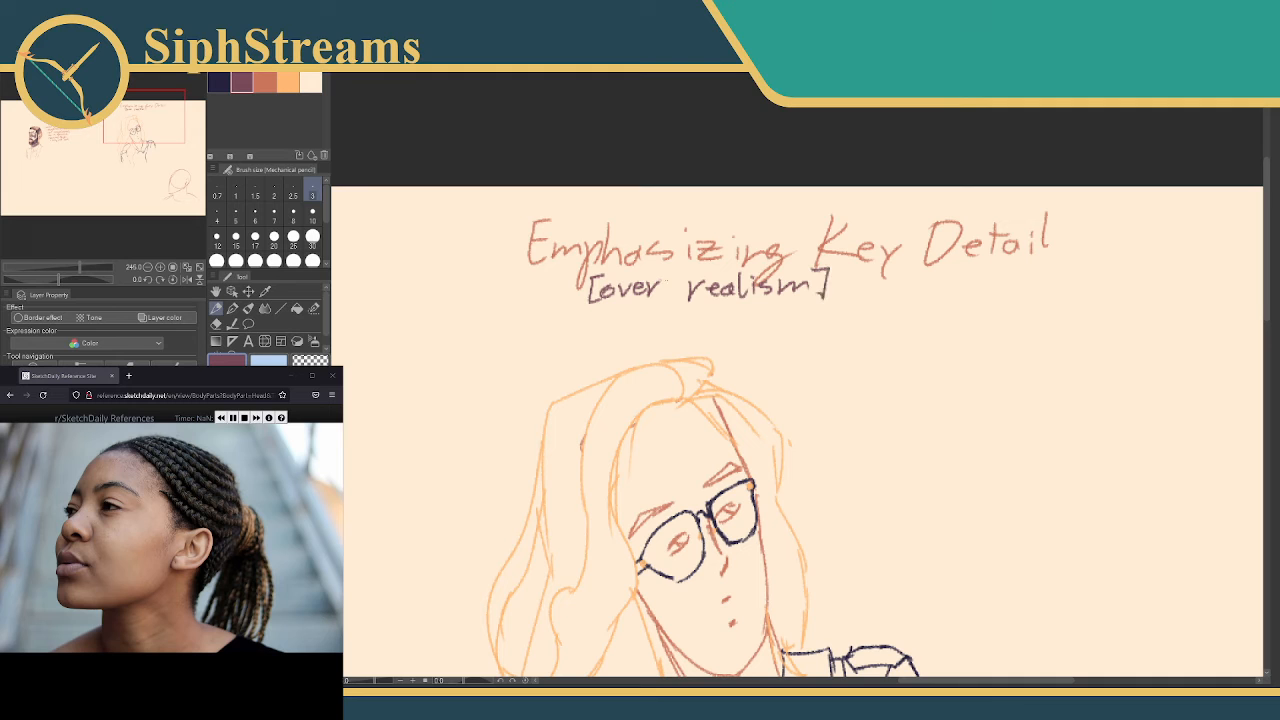
Return to the new head sketch and mark the front hairline with short curved terracotta strokes on the forehead
click(267, 82)
drag(1062, 498, 811, 217)
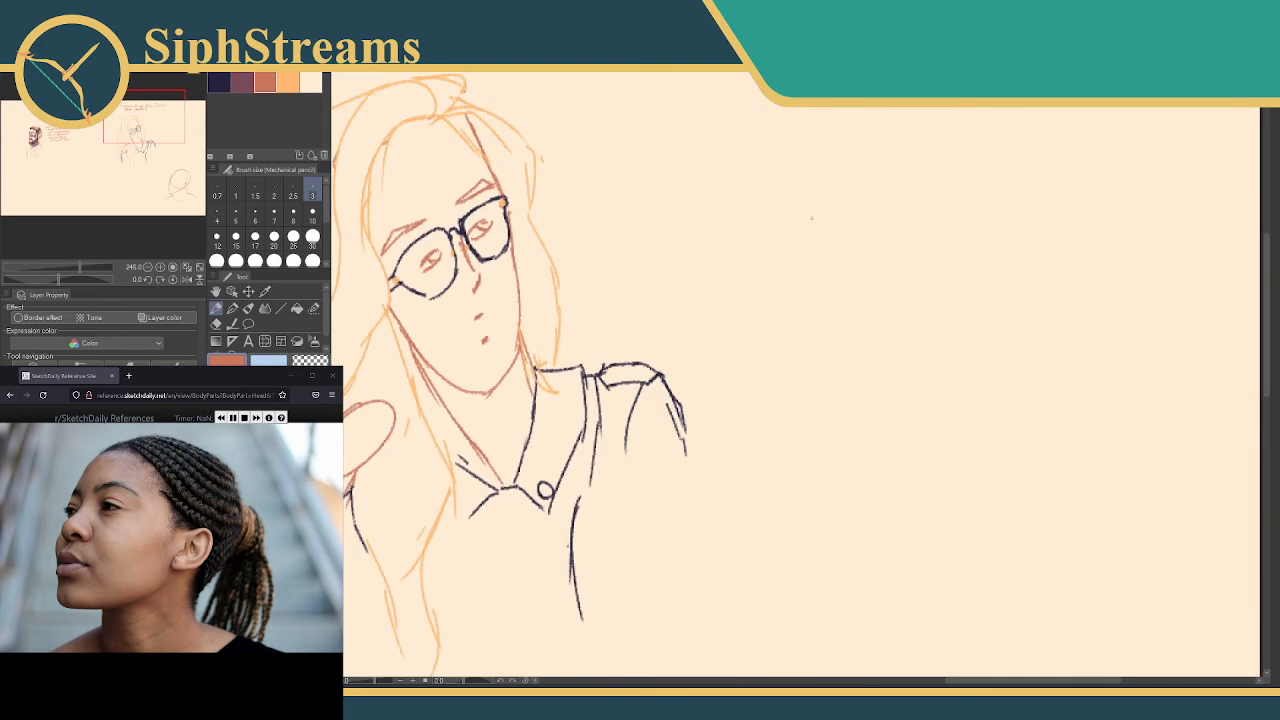
drag(927, 374, 727, 109)
drag(739, 384, 849, 149)
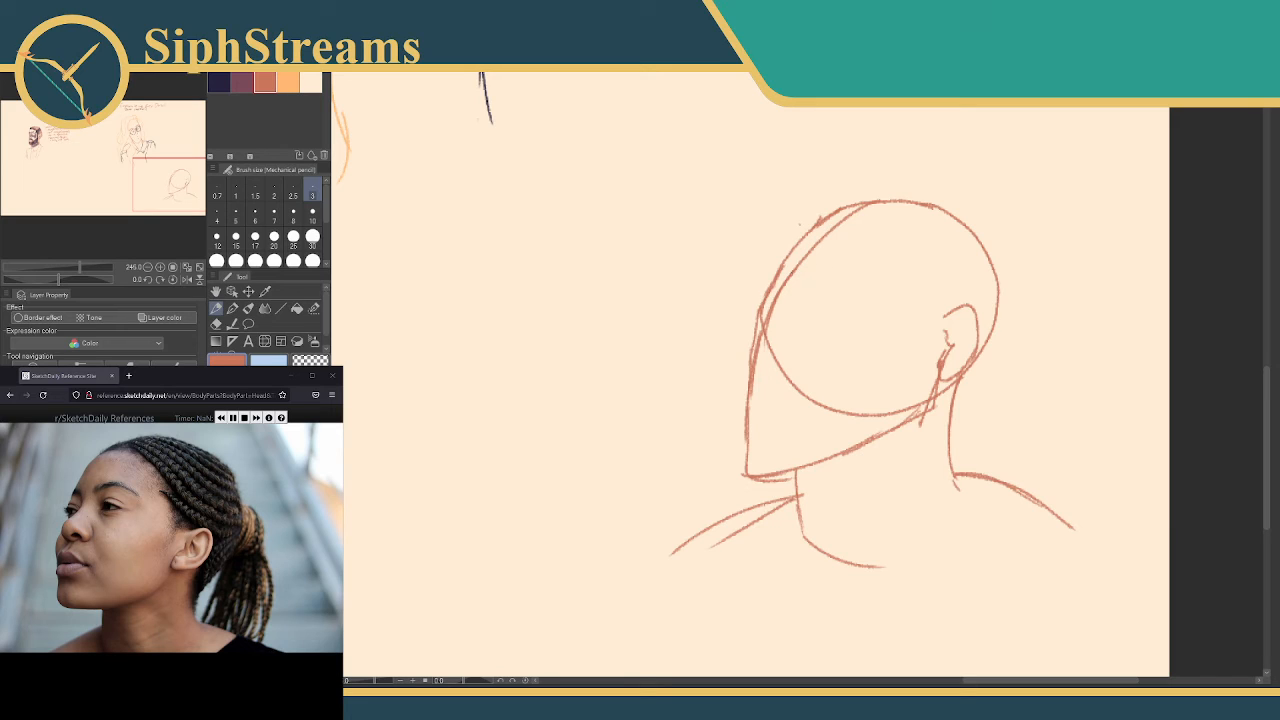
drag(787, 271, 807, 286)
drag(836, 222, 868, 266)
Erase the cranium circle's lower arc and the inner forehead line below the hairline, keeping one continuous outer face contour
key(e)
click(796, 400)
click(759, 322)
click(765, 330)
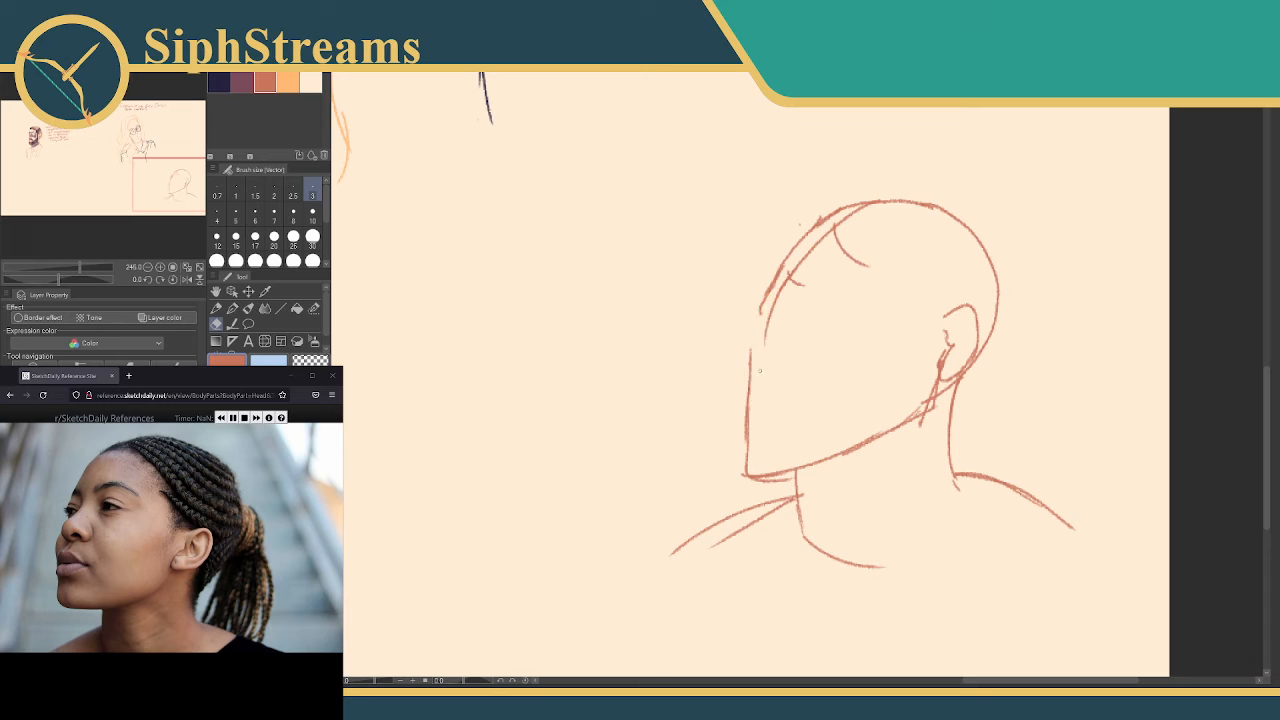
key(p)
key(ctrl+z)
key(ctrl+z)
key(e)
click(760, 330)
click(786, 284)
key(p)
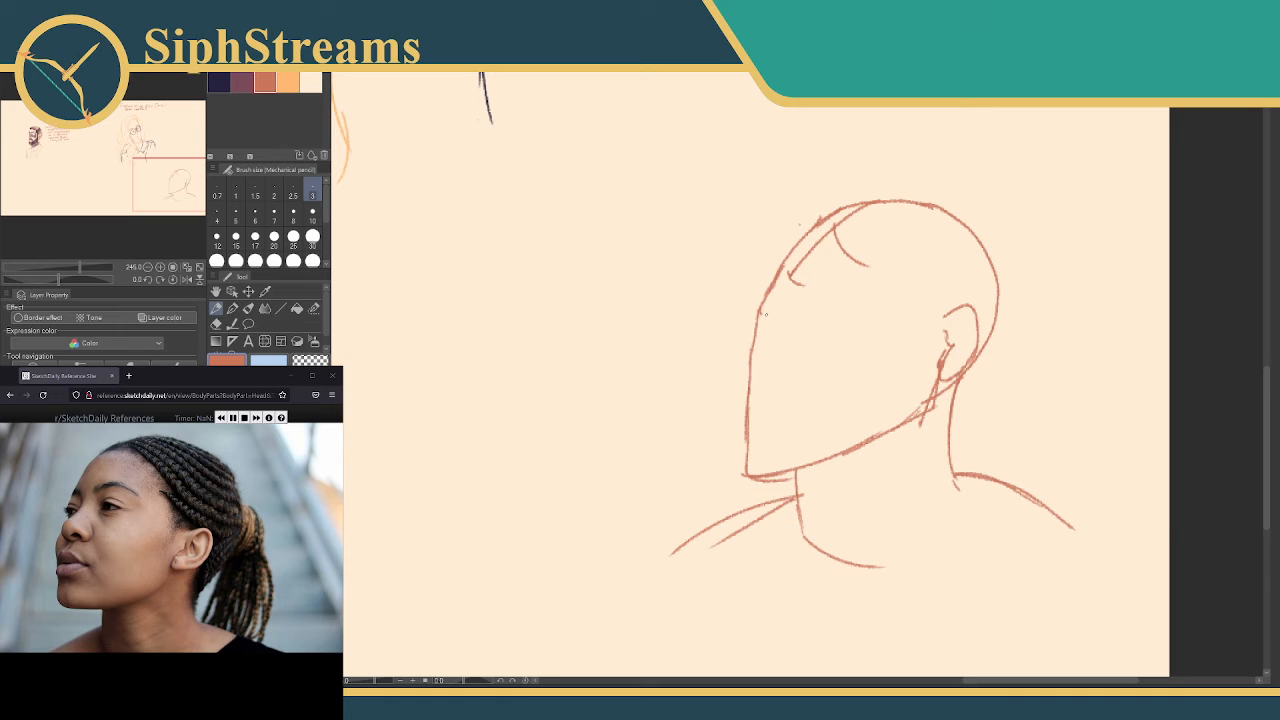
Sketch the nose, nostril and small mouth mark, undoing the last few strokes and redrawing the nostril wing
drag(765, 315, 780, 321)
mouse_move(753, 370)
mouse_down()
mouse_move(769, 378)
mouse_move(760, 431)
mouse_move(764, 401)
mouse_up()
mouse_move(775, 320)
mouse_down()
mouse_move(773, 347)
mouse_move(740, 371)
mouse_move(746, 391)
mouse_move(763, 394)
mouse_move(752, 389)
mouse_move(763, 377)
mouse_move(770, 401)
mouse_move(776, 392)
mouse_up()
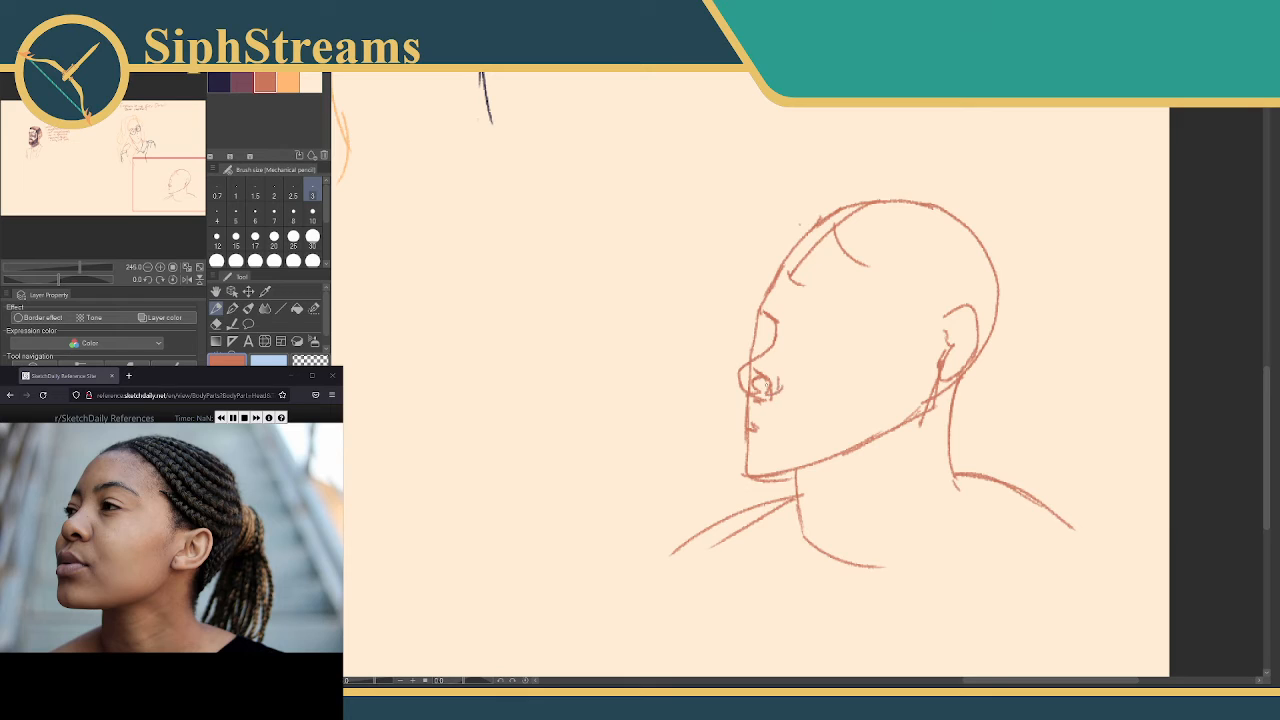
key(ctrl+z)
key(ctrl+z)
key(ctrl+z)
drag(774, 384, 779, 392)
Draw both eyes with dark irises, lids and a brow stroke, and erase the face contour where it crosses the nose
drag(787, 343, 790, 358)
mouse_move(793, 331)
mouse_down()
mouse_move(793, 349)
mouse_move(805, 341)
mouse_up()
drag(806, 342, 808, 358)
mouse_move(758, 322)
mouse_down()
mouse_move(768, 338)
mouse_move(772, 319)
mouse_move(774, 340)
mouse_move(763, 316)
mouse_up()
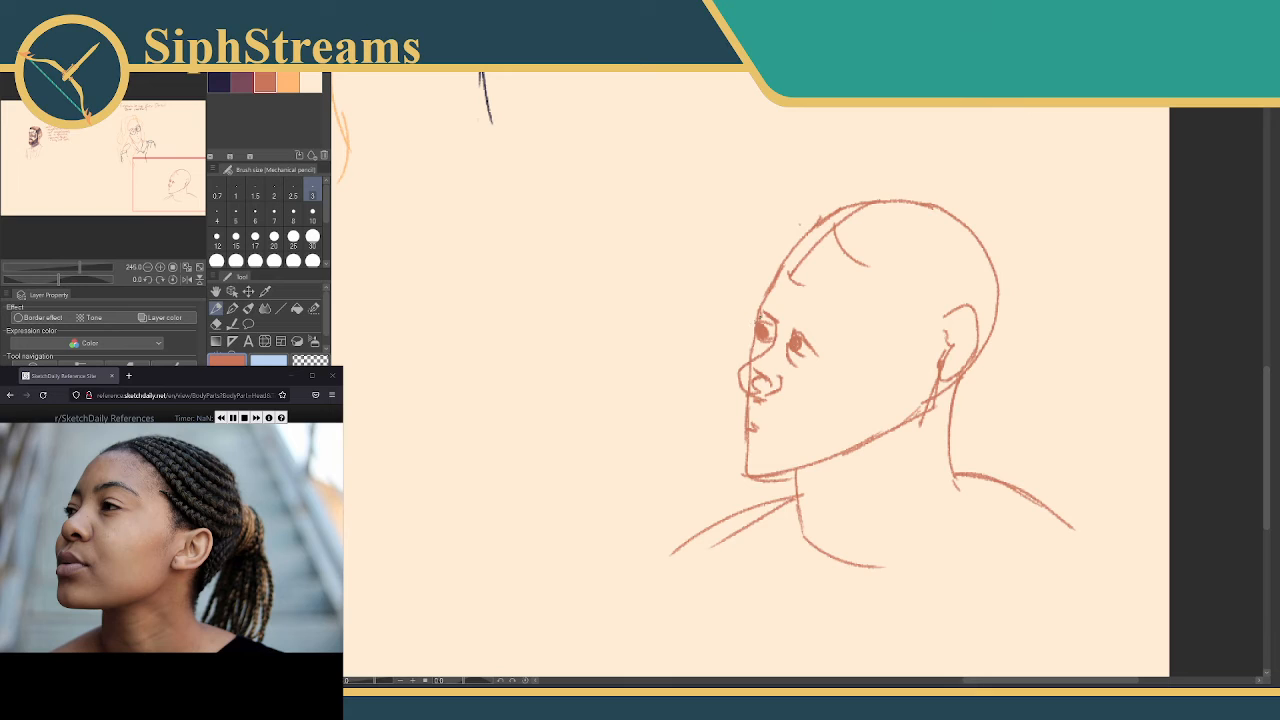
key(e)
drag(750, 362, 750, 386)
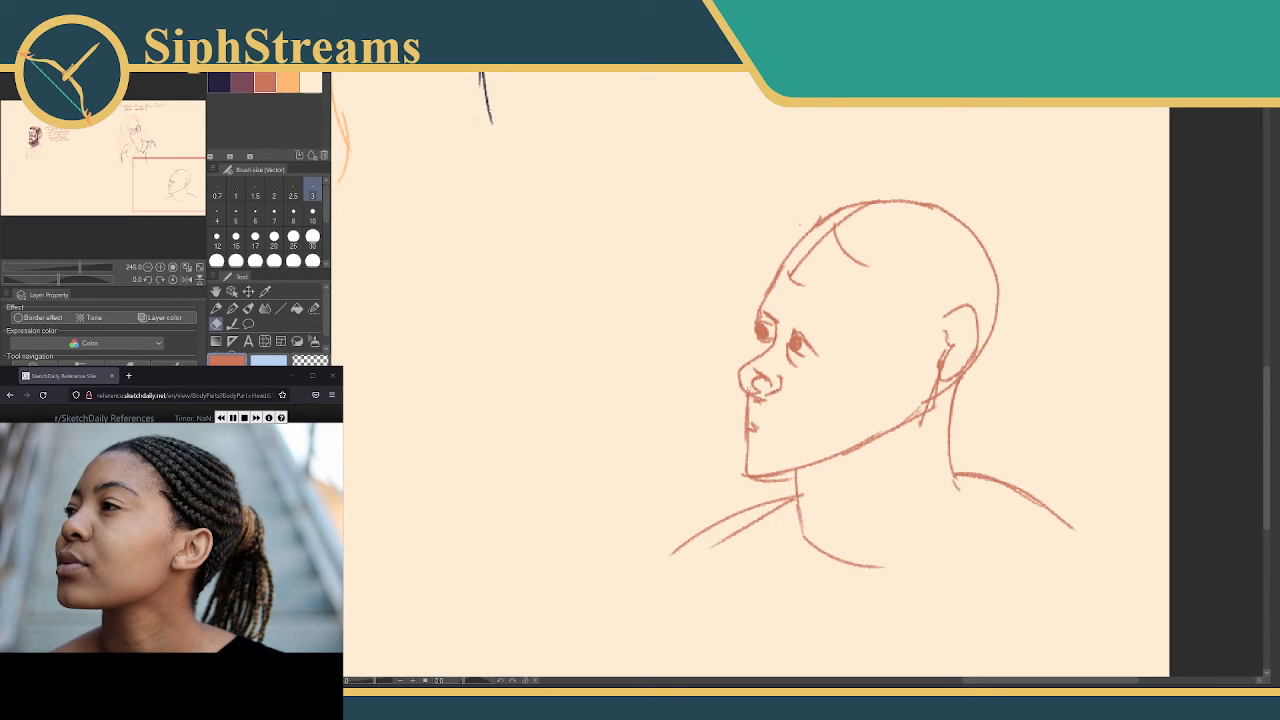
Erase the straight contour below the nose and draw short upper-lip and chin strokes, undoing the last stray strokes
mouse_move(740, 424)
mouse_down()
mouse_move(751, 408)
mouse_move(745, 470)
mouse_up()
key(p)
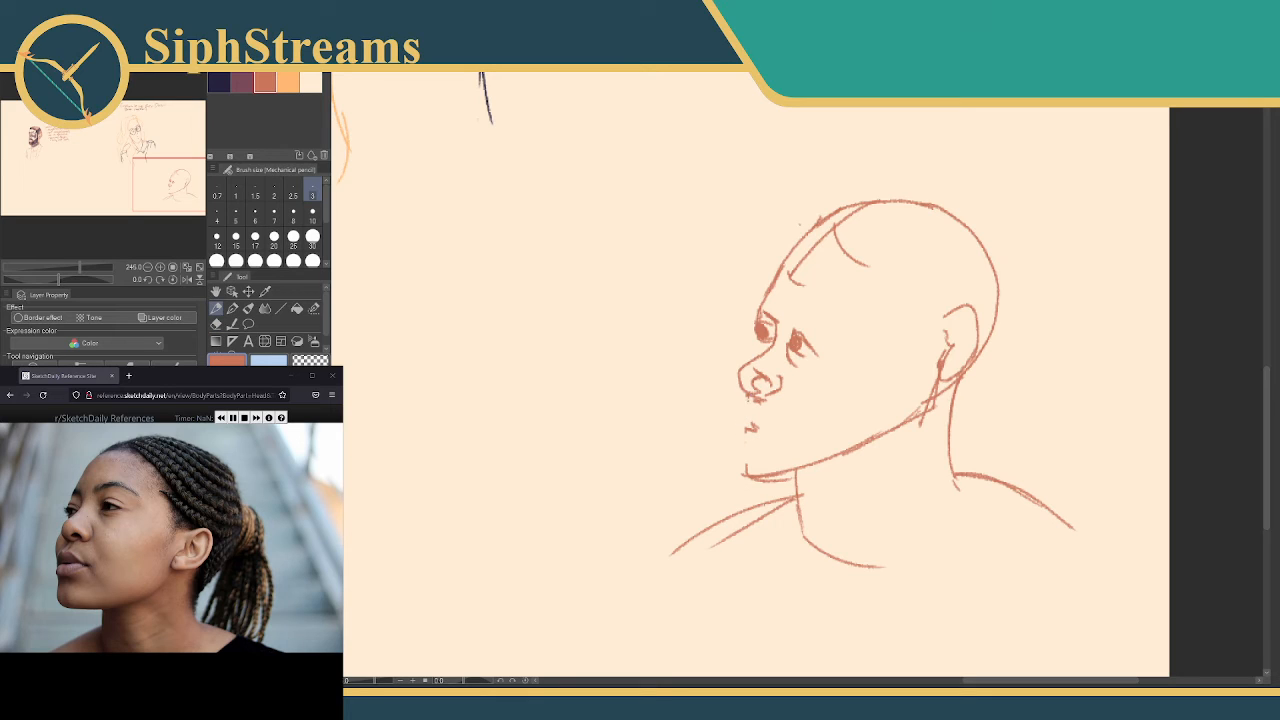
mouse_move(743, 414)
mouse_down()
mouse_move(763, 397)
mouse_move(755, 407)
mouse_up()
drag(742, 467, 746, 439)
drag(735, 384, 728, 418)
key(ctrl+z)
key(ctrl+z)
Touch up the far eye with a small stroke and erase a bit of line above it
drag(760, 341, 763, 355)
key(e)
key(p)
key(e)
drag(760, 312, 760, 310)
key(p)
mouse_move(796, 272)
mouse_down()
mouse_move(848, 242)
mouse_move(834, 250)
mouse_up()
drag(832, 262, 856, 290)
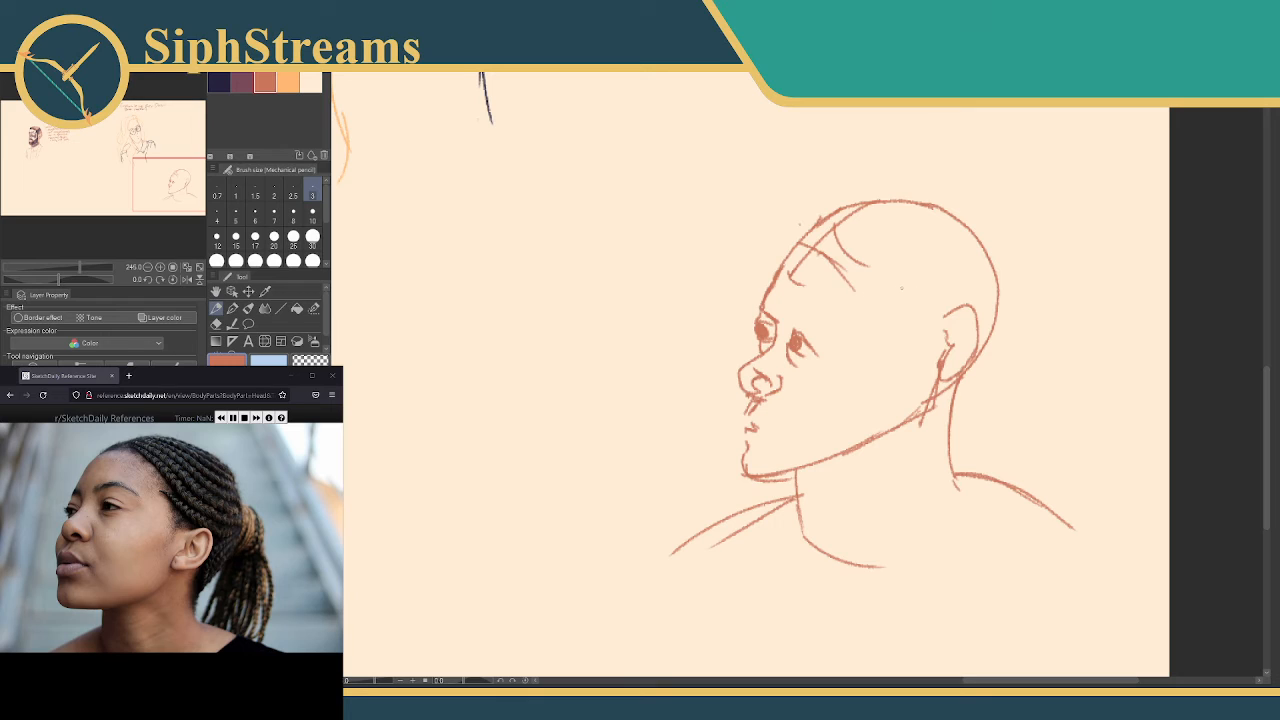
key(ctrl+z)
key(ctrl+z)
key(ctrl+z)
Draw curved eyebrows above both eyes, cleaning up the strokes with the eraser
mouse_move(800, 303)
mouse_down()
mouse_move(829, 299)
mouse_move(854, 357)
mouse_up()
mouse_move(806, 309)
mouse_down()
mouse_move(836, 318)
mouse_move(849, 343)
mouse_up()
key(e)
key(p)
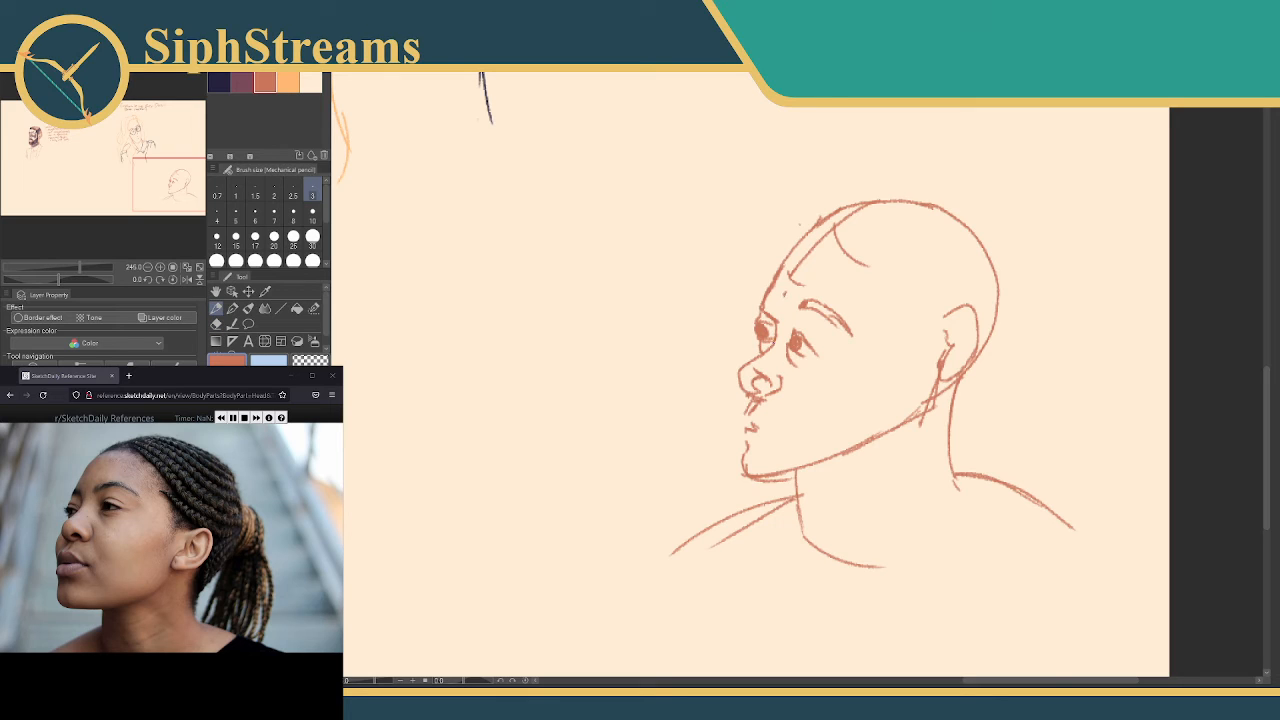
mouse_move(776, 304)
mouse_down()
mouse_move(782, 344)
mouse_move(780, 304)
mouse_move(782, 318)
mouse_move(849, 347)
mouse_move(818, 308)
mouse_move(852, 336)
mouse_up()
key(e)
key(p)
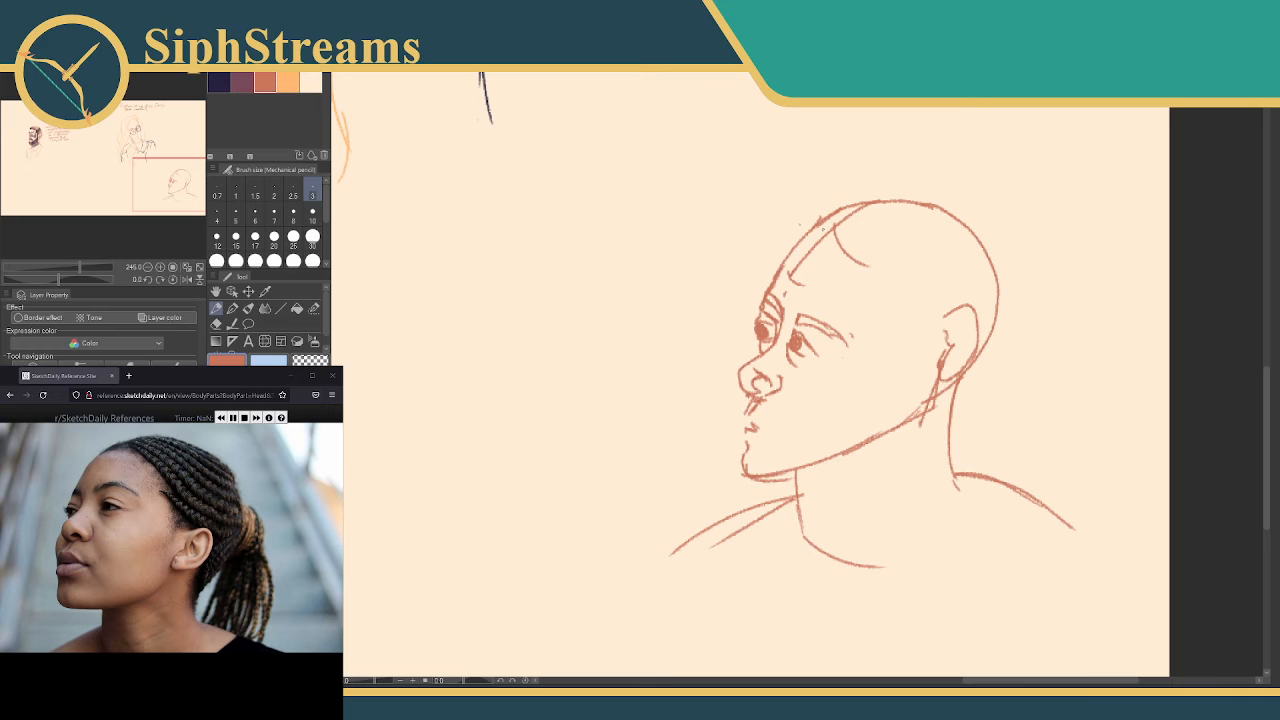
Replace the forehead hairline with one running back to the ear, and outline the hair volume around the cranium and nape
key(e)
drag(834, 228, 788, 286)
key(p)
mouse_move(818, 230)
mouse_down()
mouse_move(894, 289)
mouse_move(882, 304)
mouse_move(944, 309)
mouse_up()
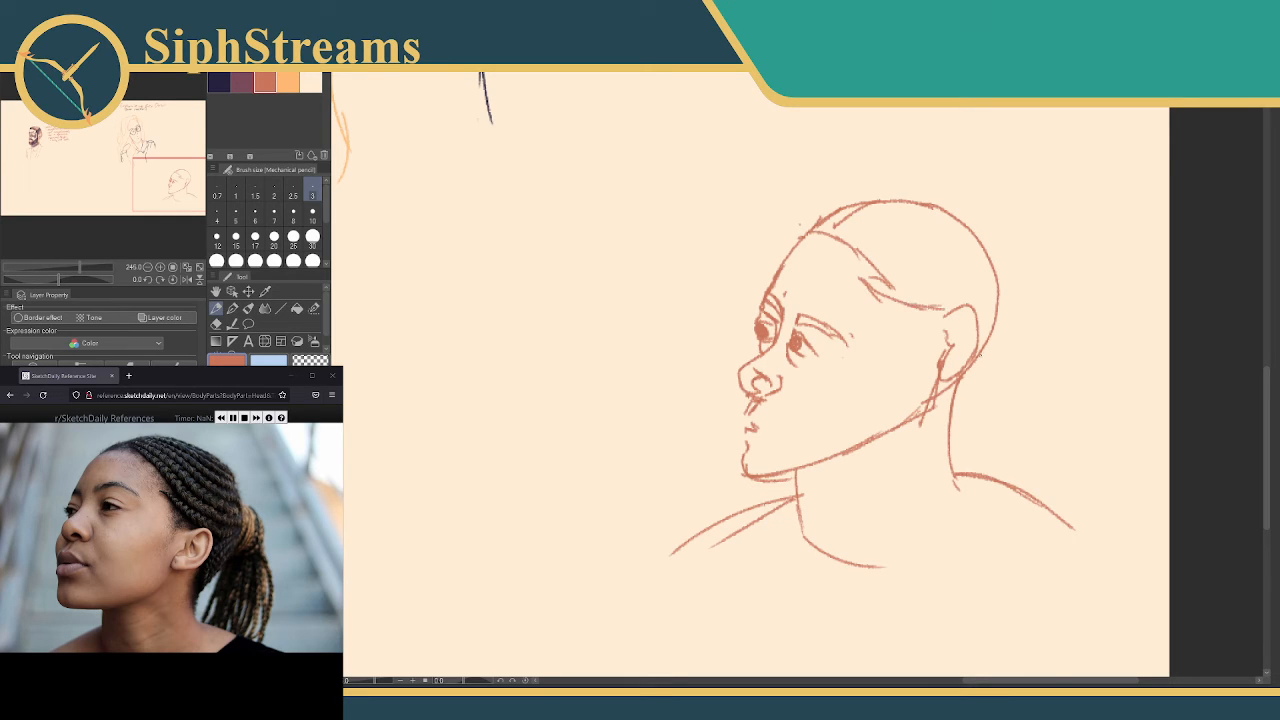
mouse_move(955, 378)
mouse_down()
mouse_move(941, 438)
mouse_move(1007, 297)
mouse_up()
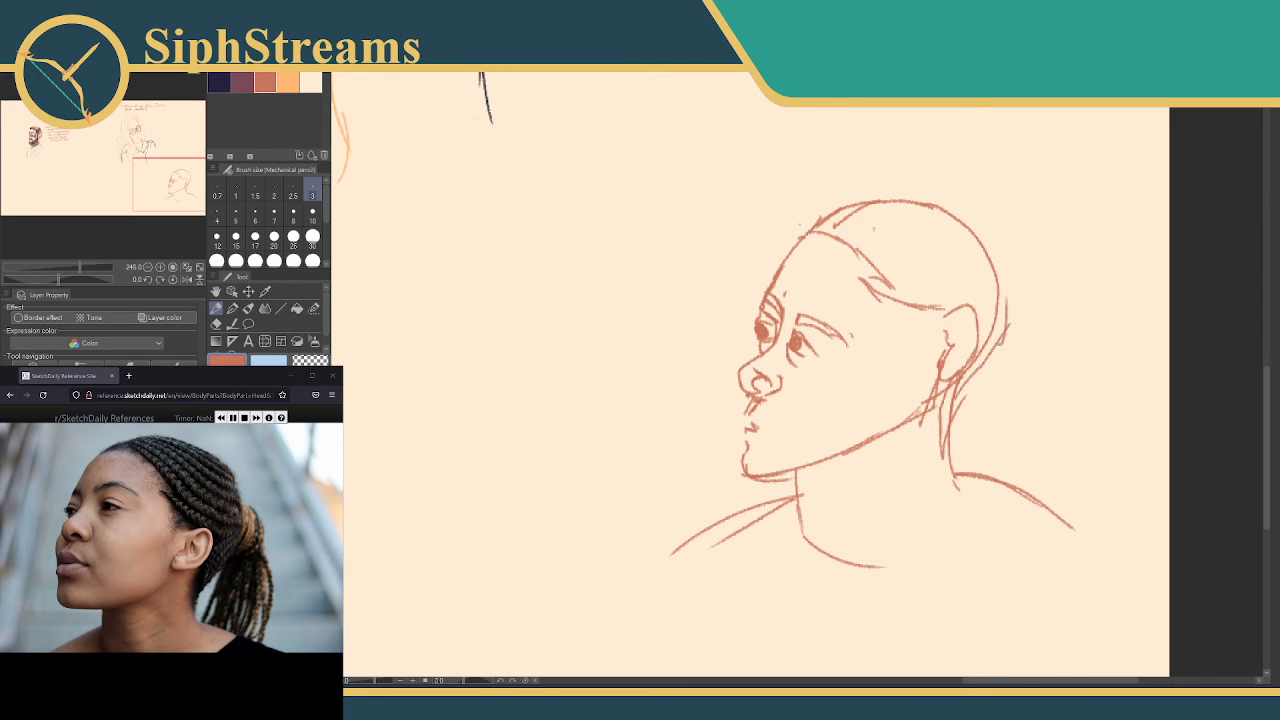
mouse_move(806, 233)
mouse_down()
mouse_move(868, 202)
mouse_move(950, 195)
mouse_move(1007, 243)
mouse_move(1009, 314)
mouse_up()
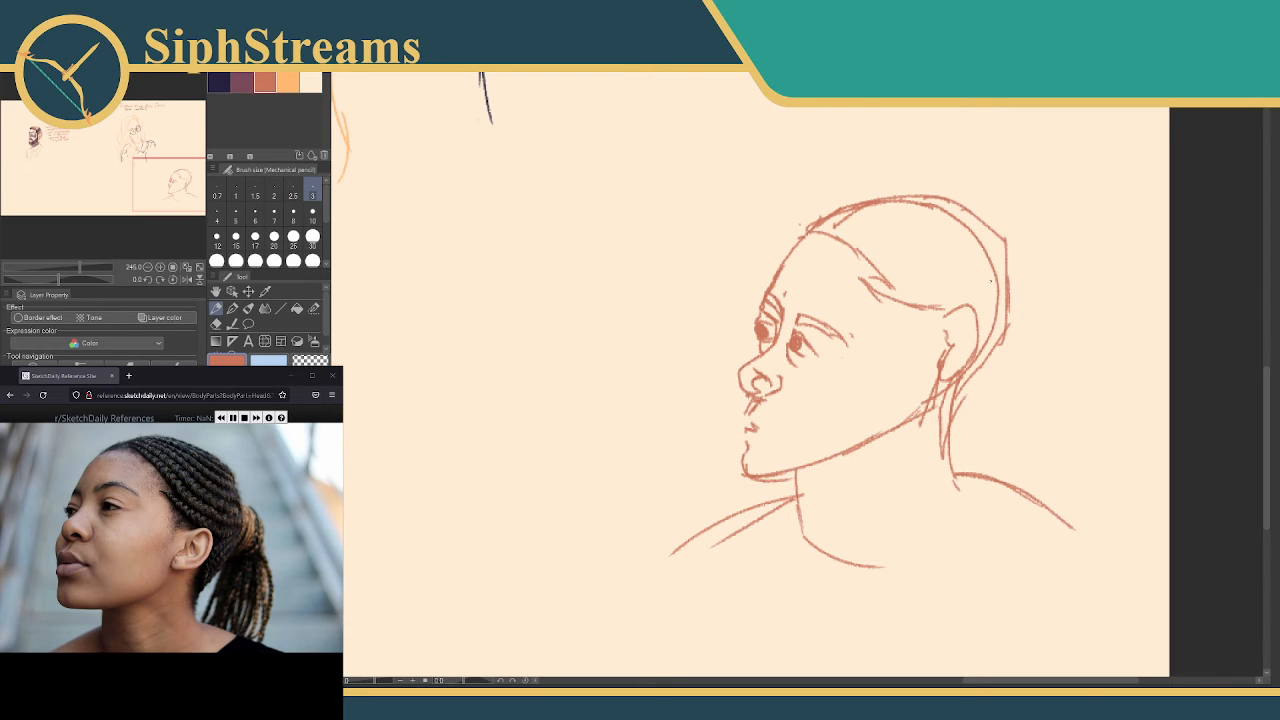
Draw an orange hair tie behind the head and a terracotta ponytail hanging from it to the shoulder
click(288, 82)
mouse_move(1007, 280)
mouse_down()
mouse_move(1024, 279)
mouse_move(1032, 334)
mouse_move(1004, 340)
mouse_up()
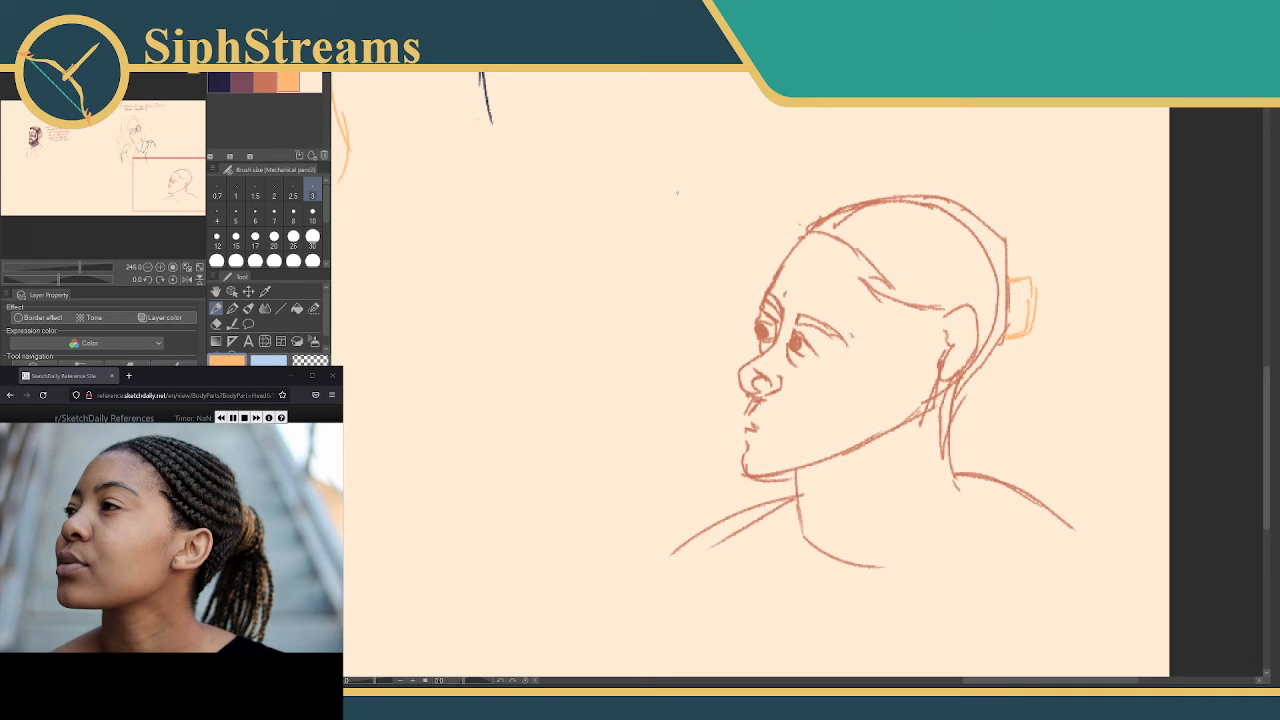
click(270, 80)
mouse_move(1030, 276)
mouse_down()
mouse_move(1052, 306)
mouse_move(1032, 357)
mouse_move(1044, 336)
mouse_move(1061, 437)
mouse_up()
drag(1008, 345, 978, 440)
mouse_move(1058, 408)
mouse_down()
mouse_move(1051, 478)
mouse_move(956, 539)
mouse_up()
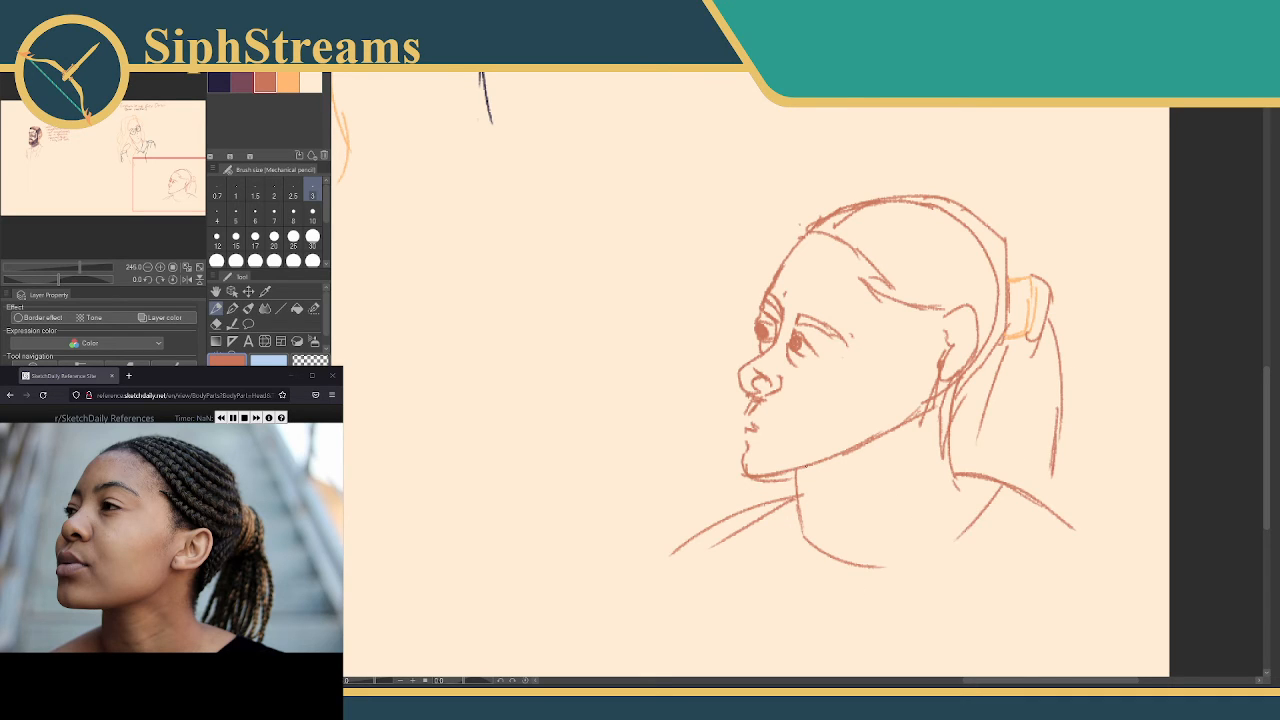
Redraw the front neck line slightly further back under the jaw and erase the old one
mouse_move(808, 468)
mouse_down()
mouse_move(818, 546)
mouse_move(856, 560)
mouse_move(797, 496)
mouse_move(800, 536)
mouse_up()
key(e)
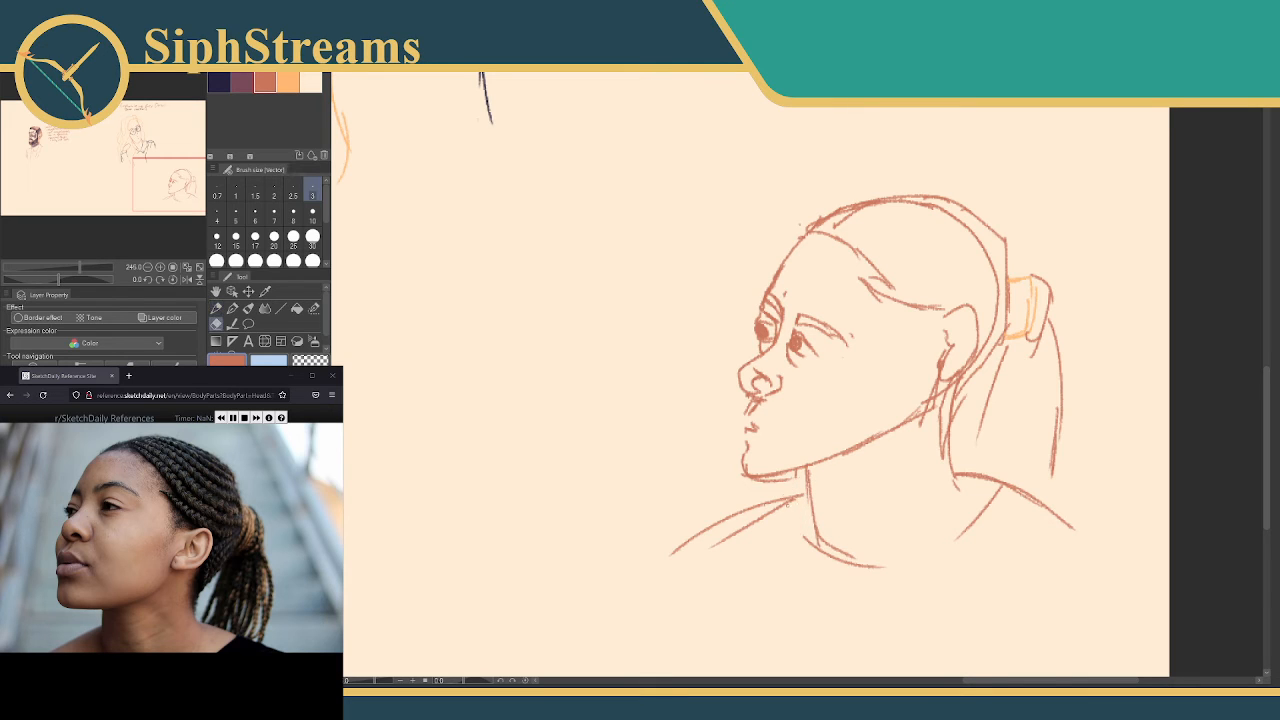
key(p)
Erase the eyes, eyebrows, nose and mouth with a size 25 eraser, keeping the jaw and hairline
scroll(844, 390, up, 3)
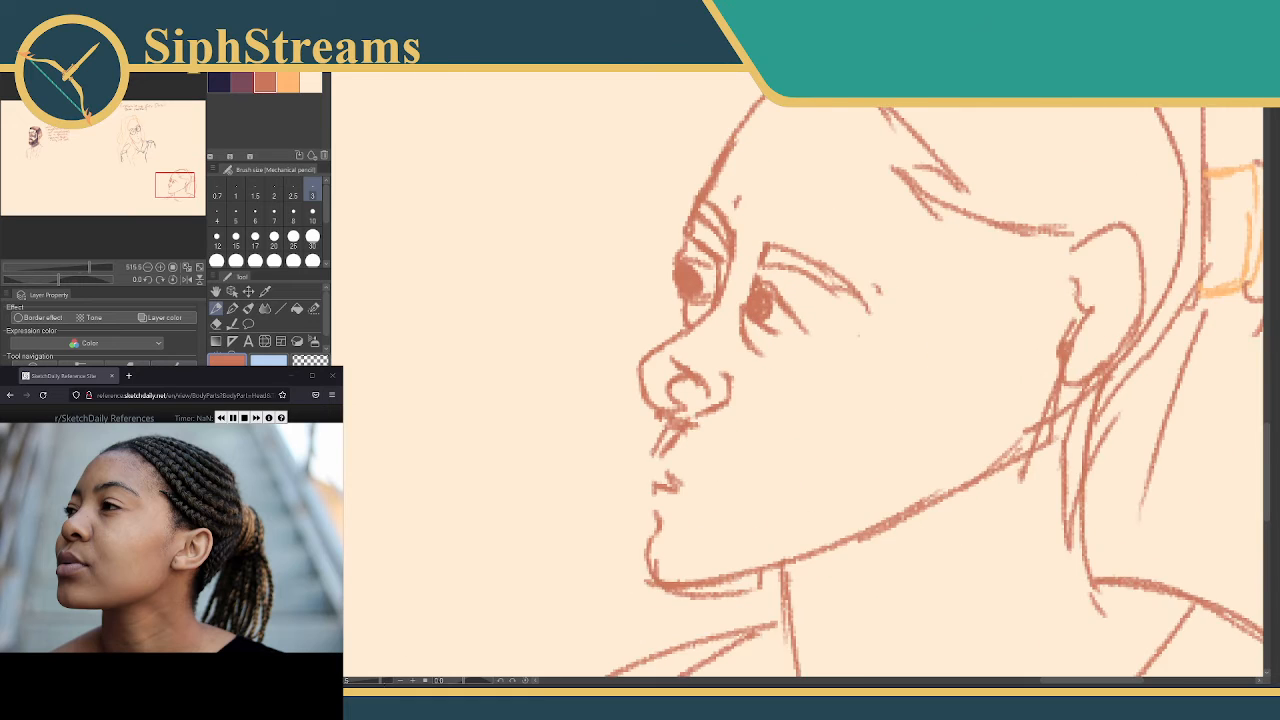
drag(800, 350, 805, 390)
key(e)
mouse_move(778, 336)
mouse_down()
mouse_move(763, 395)
mouse_move(760, 375)
mouse_move(832, 367)
mouse_move(732, 278)
mouse_move(731, 309)
mouse_up()
click(293, 236)
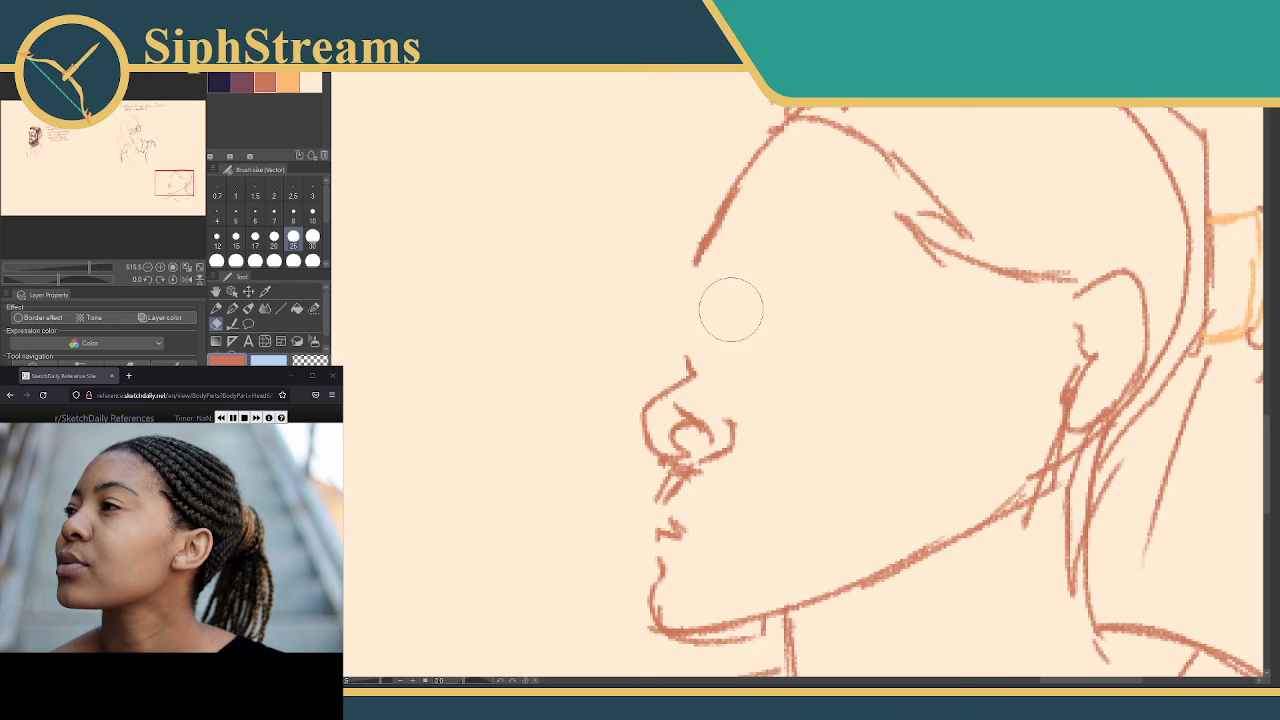
mouse_move(700, 370)
mouse_down()
mouse_move(687, 400)
mouse_move(713, 374)
mouse_move(710, 434)
mouse_move(743, 380)
mouse_up()
key(p)
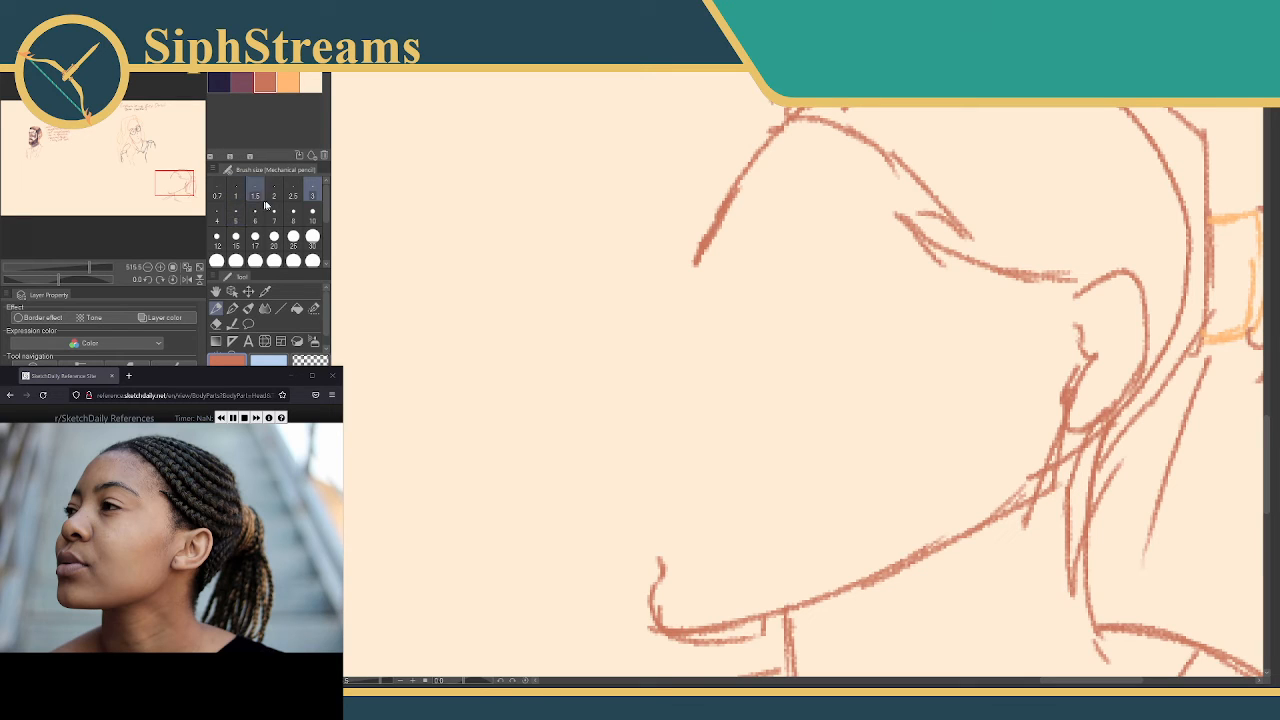
Draw a plain front face contour from forehead to chin, with short guide marks for the brow and nose base
mouse_move(698, 262)
mouse_down()
mouse_move(668, 370)
mouse_move(656, 496)
mouse_up()
drag(664, 448, 646, 572)
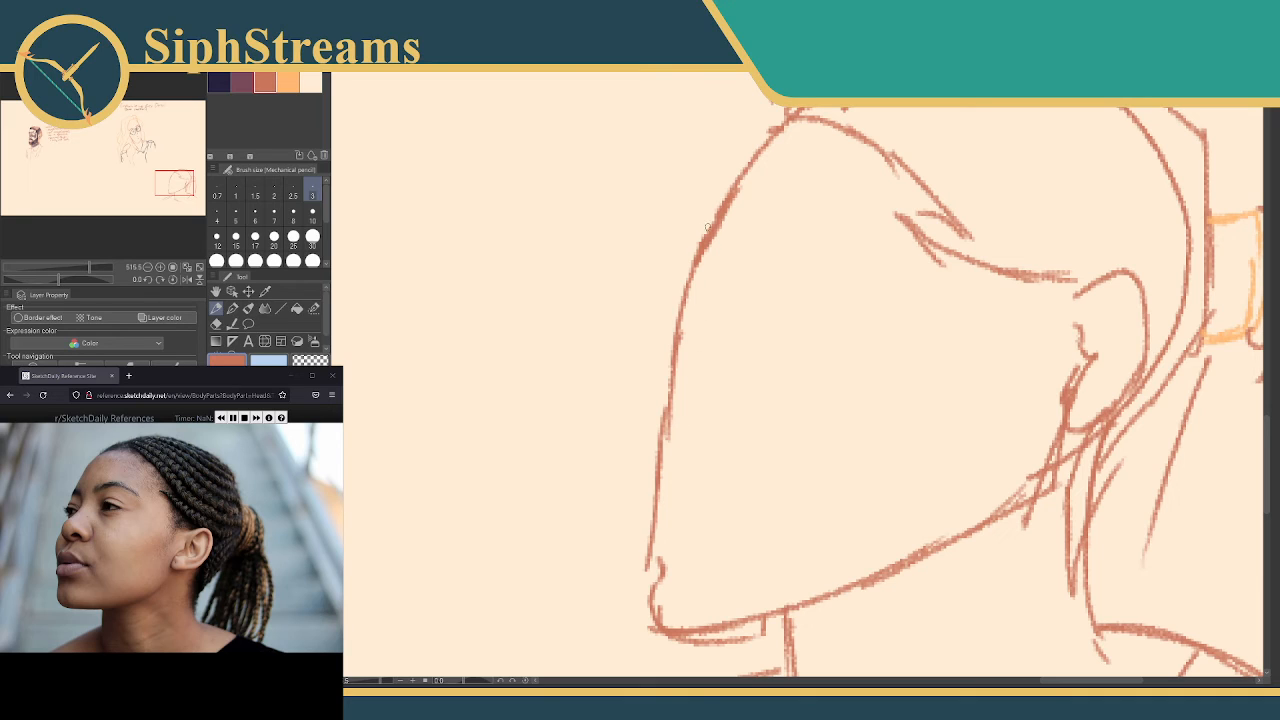
drag(814, 114, 848, 126)
drag(728, 245, 758, 259)
drag(685, 414, 707, 426)
Block in both eyes as simple ovals, with a curved nose outline and a simple full-lip shape below
mouse_move(692, 270)
mouse_down()
mouse_move(718, 313)
mouse_move(700, 268)
mouse_up()
mouse_move(787, 311)
mouse_down()
mouse_move(770, 327)
mouse_move(782, 313)
mouse_up()
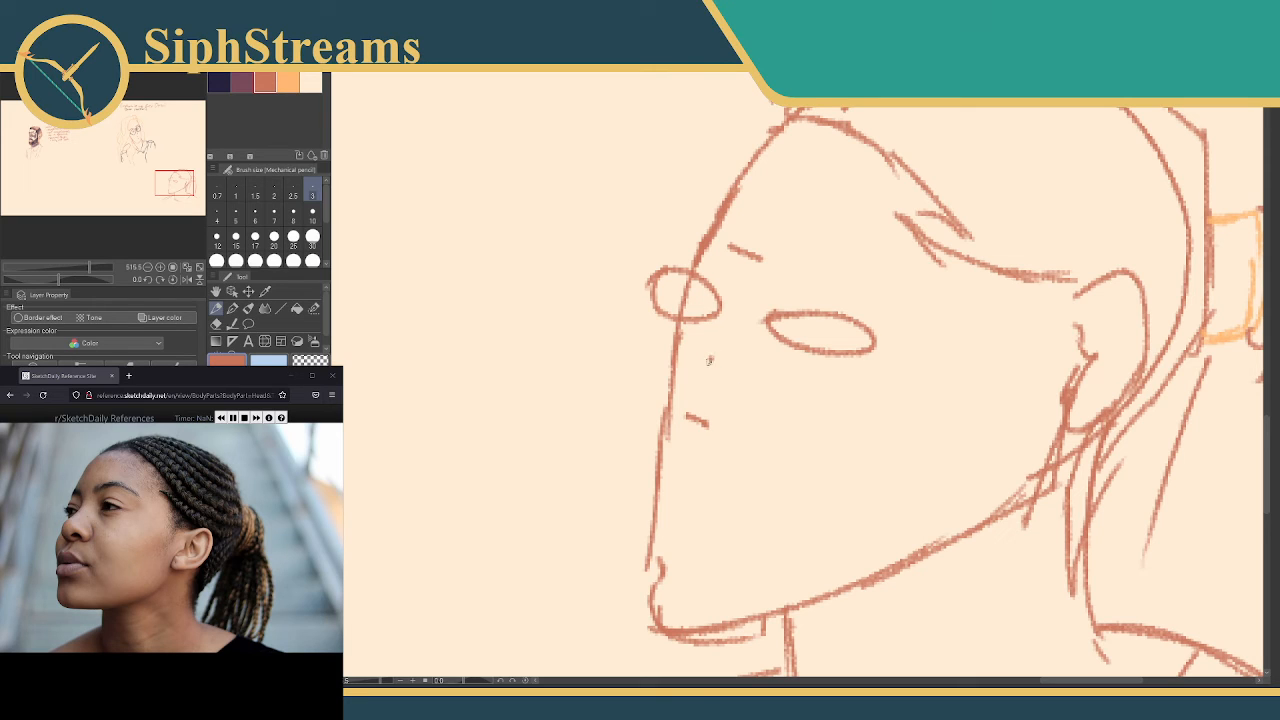
mouse_move(712, 358)
mouse_down()
mouse_move(699, 416)
mouse_move(755, 362)
mouse_up()
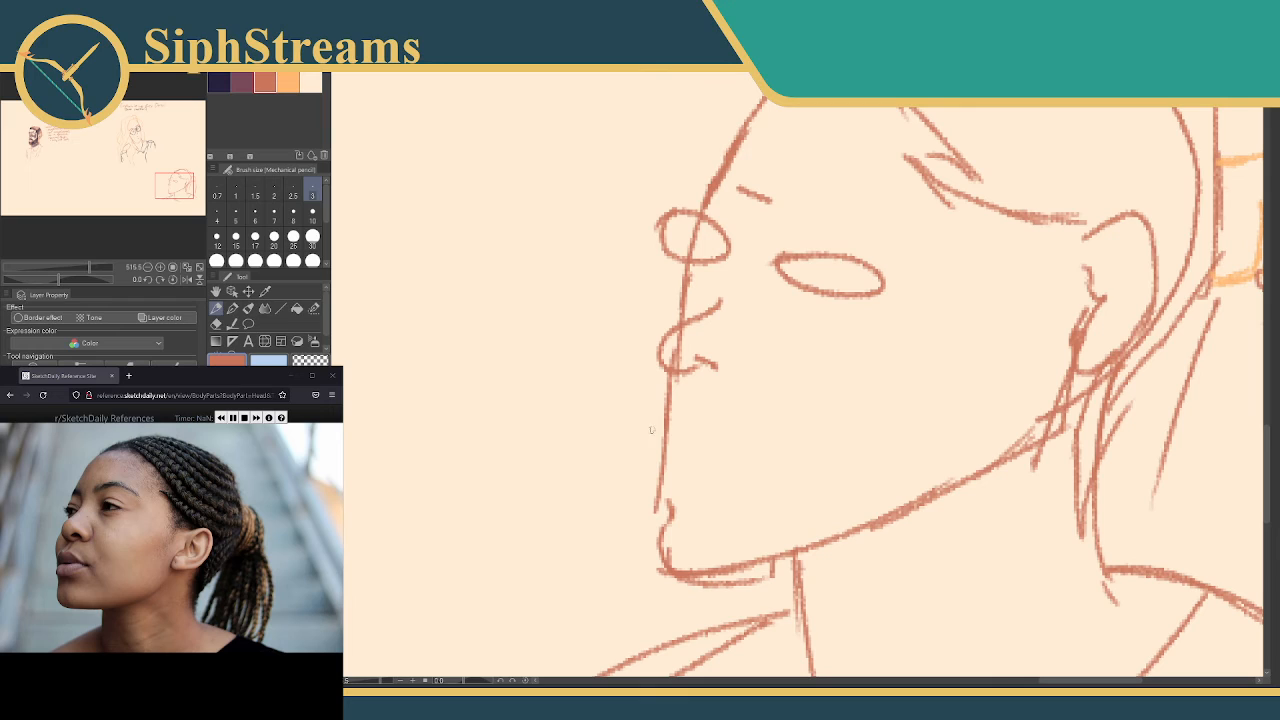
mouse_move(658, 446)
mouse_down()
mouse_move(690, 445)
mouse_move(742, 478)
mouse_move(643, 456)
mouse_move(651, 469)
mouse_move(702, 465)
mouse_move(618, 511)
mouse_move(576, 596)
mouse_up()
key(ctrl+z)
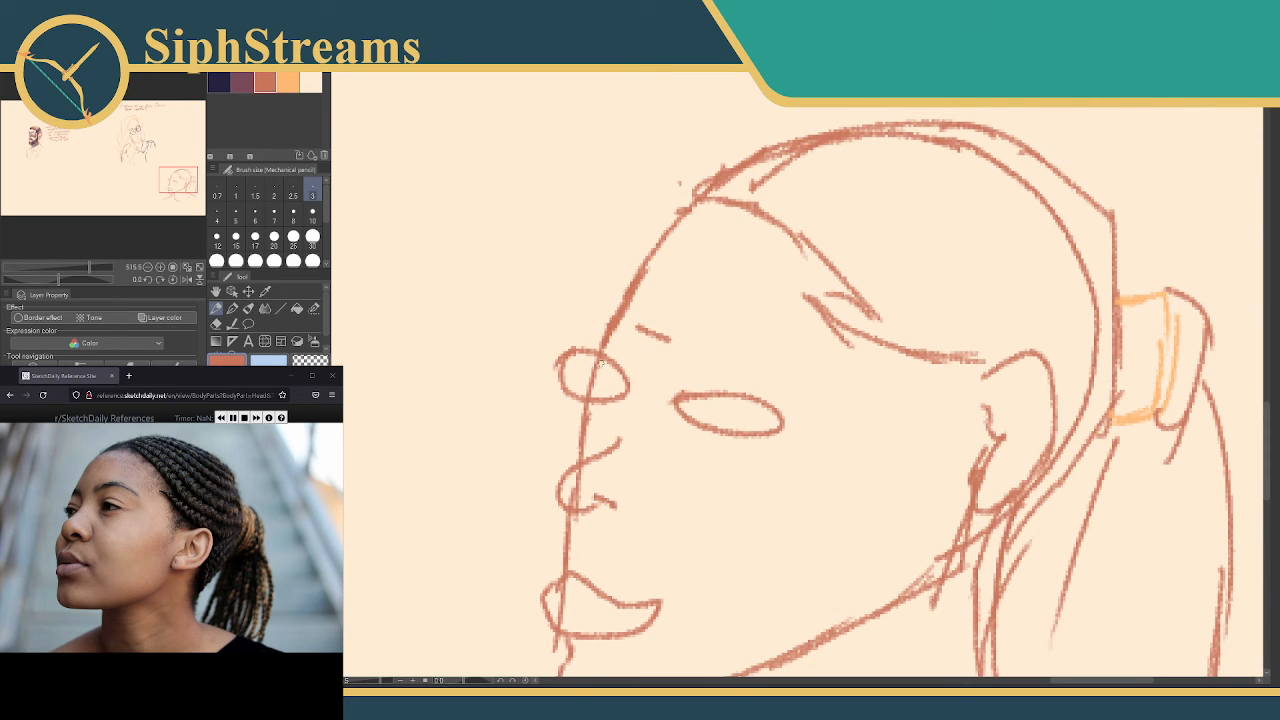
Mark a short iris line across each eye oval and undo the erasure over the far eye
drag(592, 350, 579, 385)
drag(729, 397, 717, 432)
key(e)
click(590, 381)
key(p)
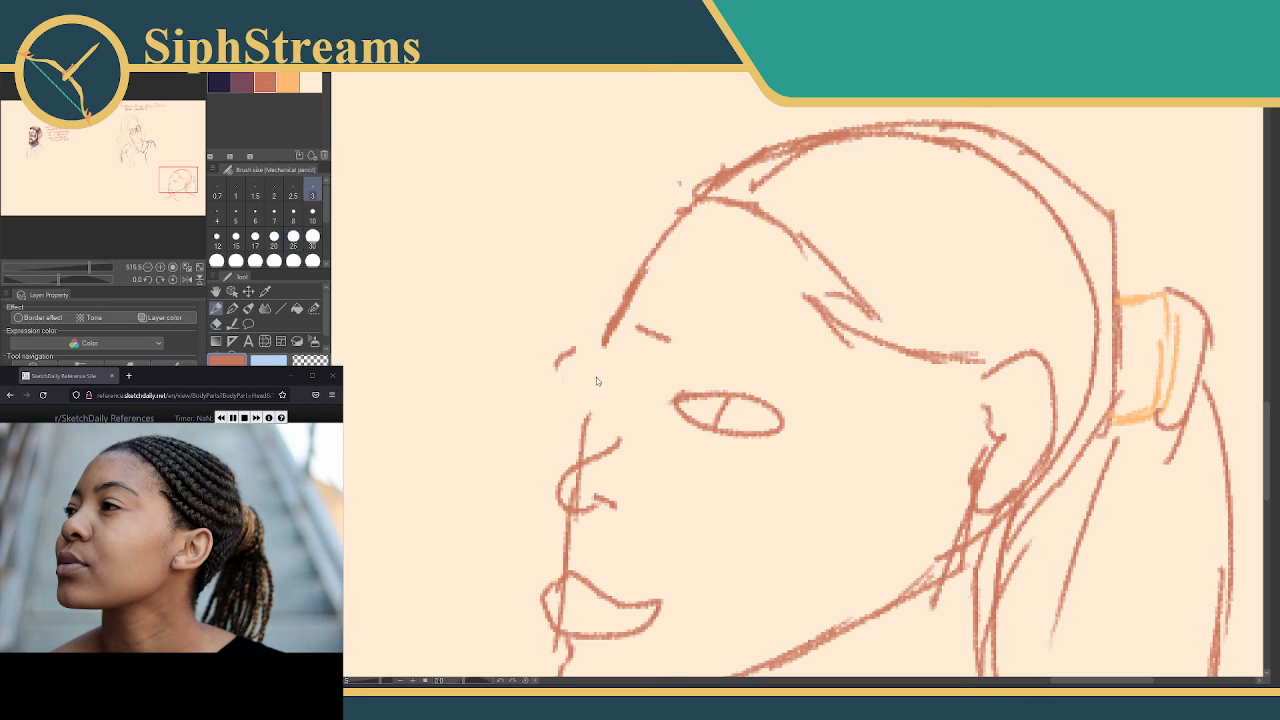
key(ctrl+z)
Erase the brow guide mark with a size 3 eraser and draw arched eyebrows over both eyes
key(e)
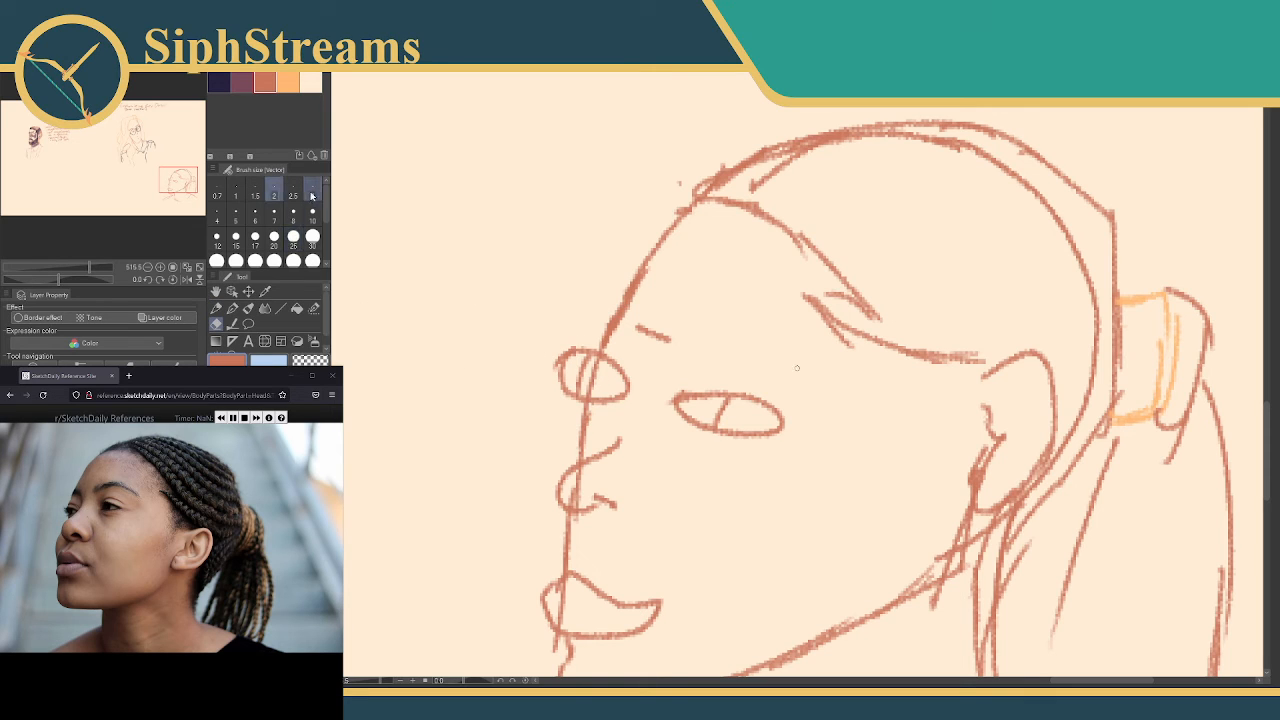
click(312, 193)
mouse_move(668, 334)
mouse_down()
mouse_move(640, 328)
mouse_move(672, 348)
mouse_move(673, 366)
mouse_move(698, 344)
mouse_move(797, 386)
mouse_move(764, 338)
mouse_up()
key(p)
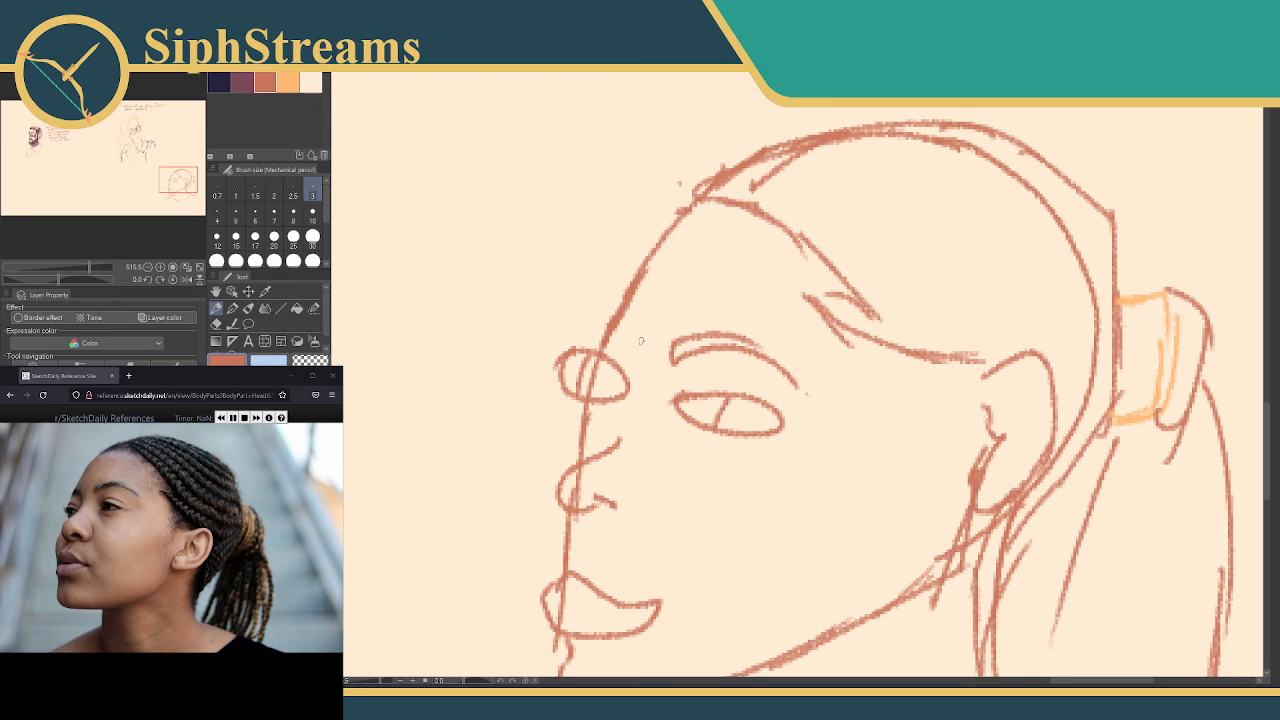
mouse_move(678, 340)
mouse_down()
mouse_move(664, 354)
mouse_move(698, 350)
mouse_move(634, 356)
mouse_move(560, 327)
mouse_move(624, 343)
mouse_up()
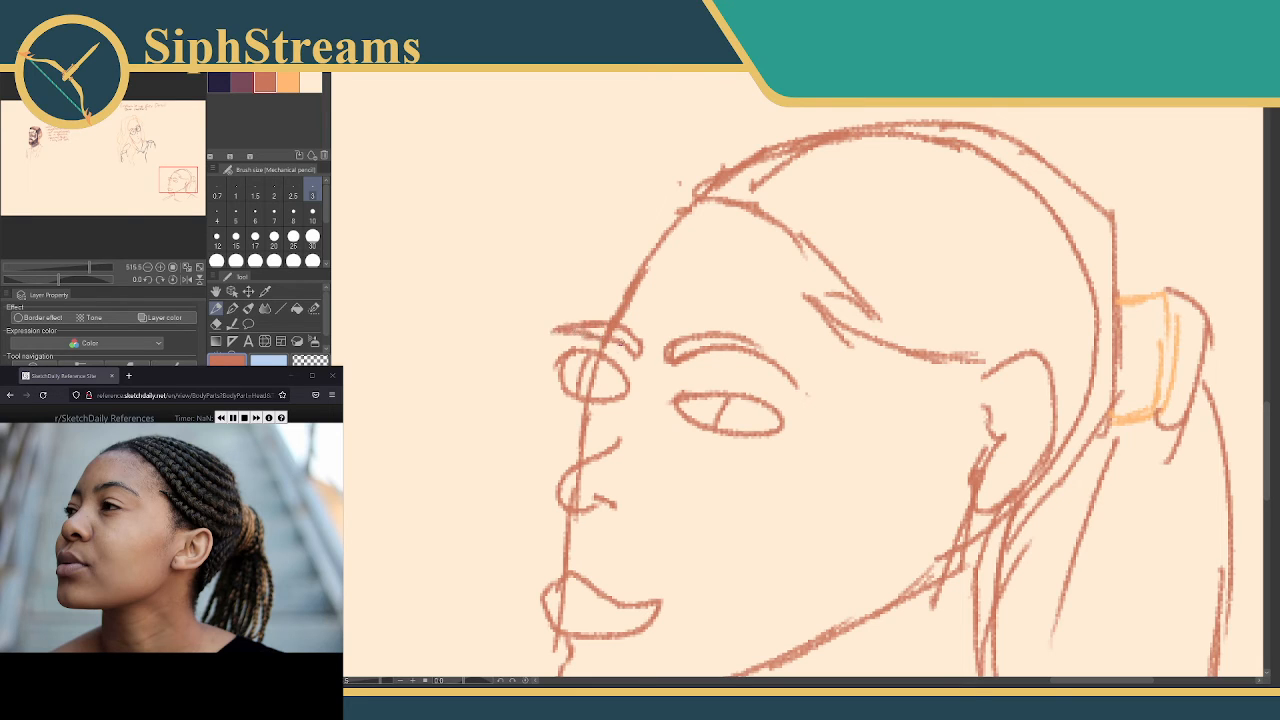
Redraw the hairline from the forehead past the temple to the ear, and erase the overlapping old strokes
mouse_move(683, 226)
mouse_down()
mouse_move(687, 242)
mouse_move(682, 232)
mouse_move(728, 218)
mouse_move(830, 270)
mouse_up()
drag(816, 254, 854, 330)
mouse_move(840, 282)
mouse_down()
mouse_move(858, 340)
mouse_move(824, 318)
mouse_move(866, 362)
mouse_move(980, 392)
mouse_move(1008, 385)
mouse_up()
key(e)
mouse_move(876, 309)
mouse_down()
mouse_move(862, 336)
mouse_move(890, 357)
mouse_move(962, 370)
mouse_up()
mouse_move(826, 306)
mouse_down()
mouse_move(842, 334)
mouse_move(870, 332)
mouse_move(940, 216)
mouse_up()
key(p)
drag(861, 276, 872, 222)
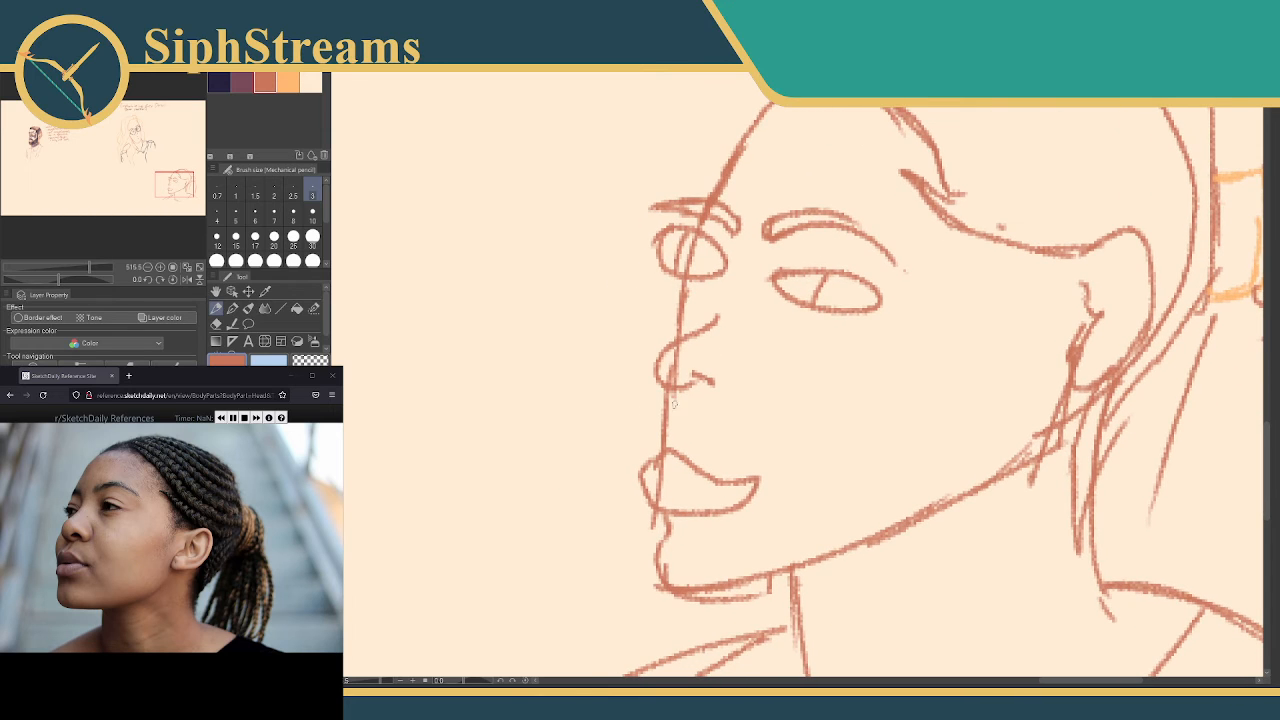
Erase the nose outline, then draw the inner-eye bridge curve and a protruding contour from the far cheek to the upper lip
key(e)
mouse_move(710, 318)
mouse_down()
mouse_move(691, 434)
mouse_move(681, 351)
mouse_move(661, 359)
mouse_move(655, 382)
mouse_move(704, 386)
mouse_up()
key(p)
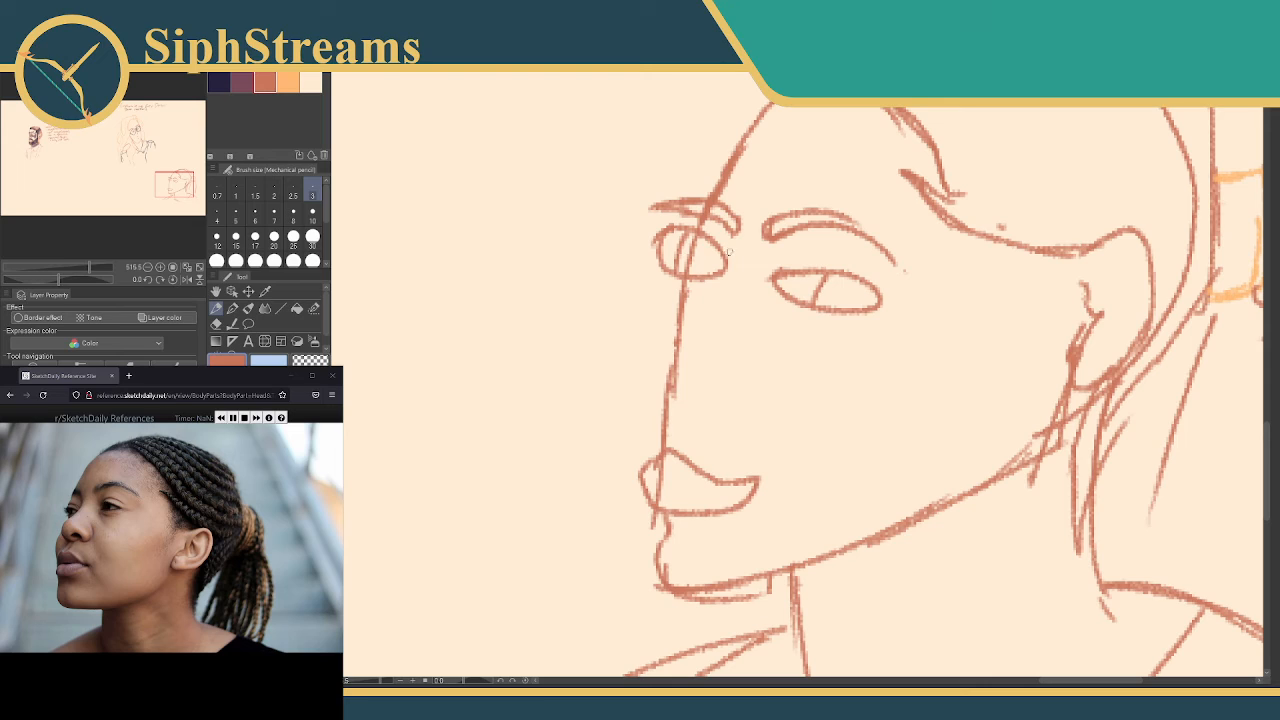
mouse_move(731, 242)
mouse_down()
mouse_move(730, 292)
mouse_move(710, 307)
mouse_up()
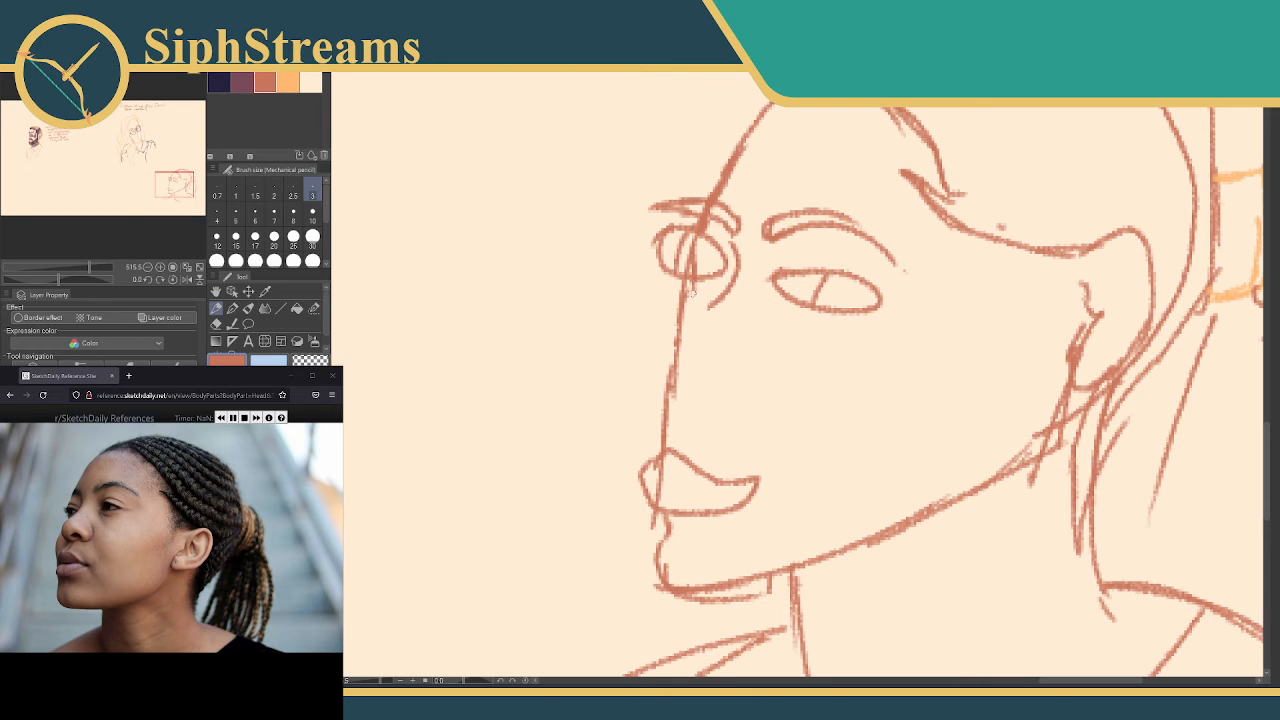
mouse_move(690, 283)
mouse_down()
mouse_move(694, 310)
mouse_move(650, 388)
mouse_move(656, 455)
mouse_up()
Redraw the chin as one rounded line joining the jaw, and erase the doubled lines beneath it
mouse_move(666, 514)
mouse_down()
mouse_move(671, 582)
mouse_move(656, 574)
mouse_move(668, 580)
mouse_up()
key(e)
key(p)
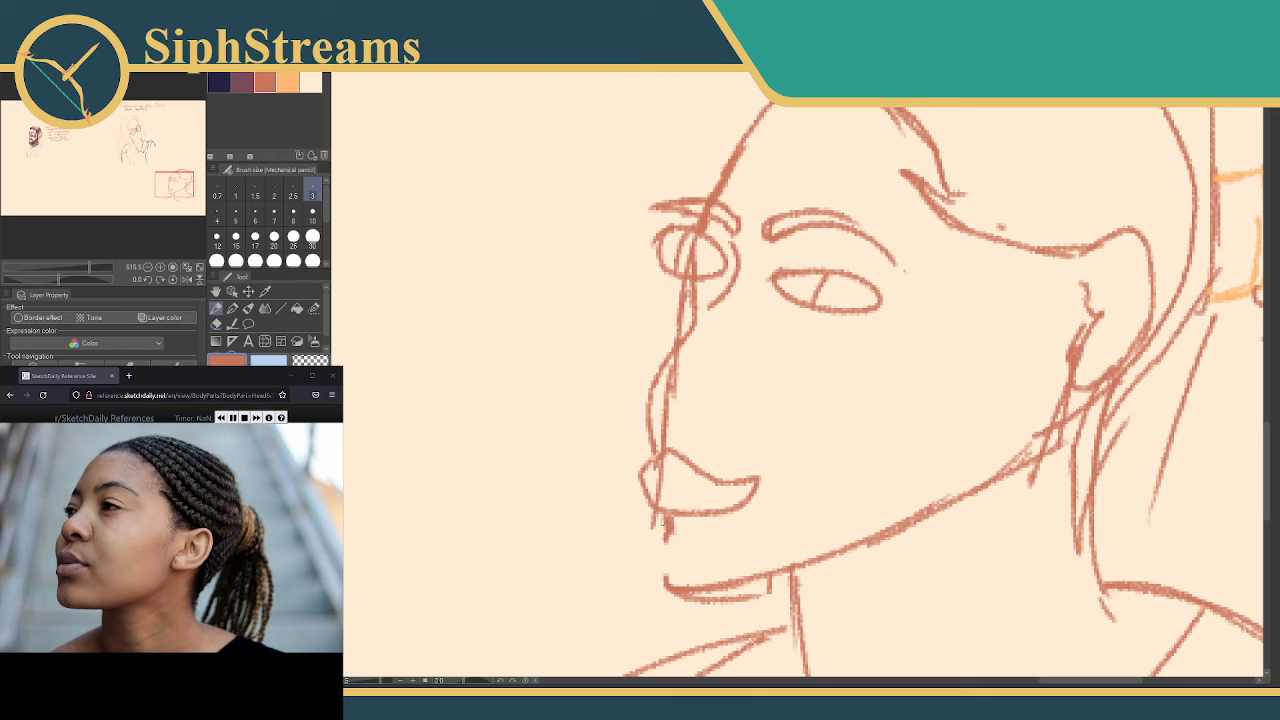
mouse_move(671, 530)
mouse_down()
mouse_move(664, 584)
mouse_move(697, 599)
mouse_move(762, 586)
mouse_up()
key(e)
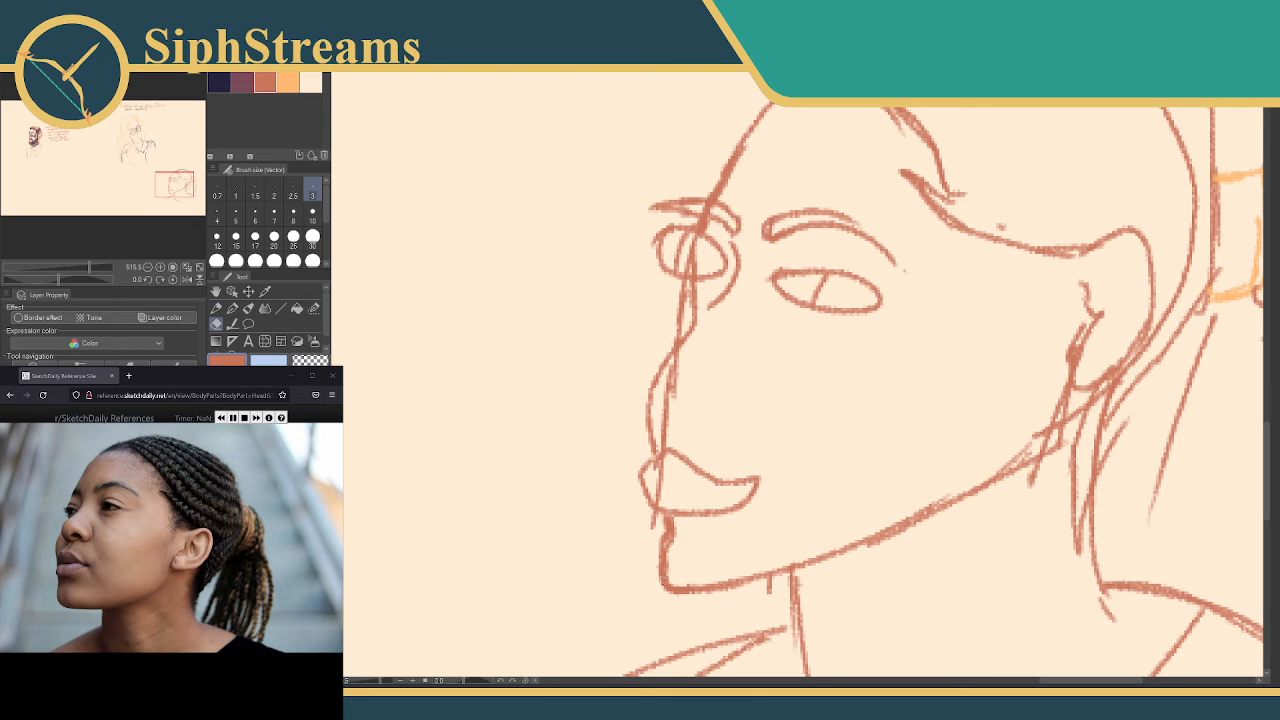
mouse_move(664, 584)
mouse_down()
mouse_move(661, 595)
mouse_move(726, 576)
mouse_up()
key(p)
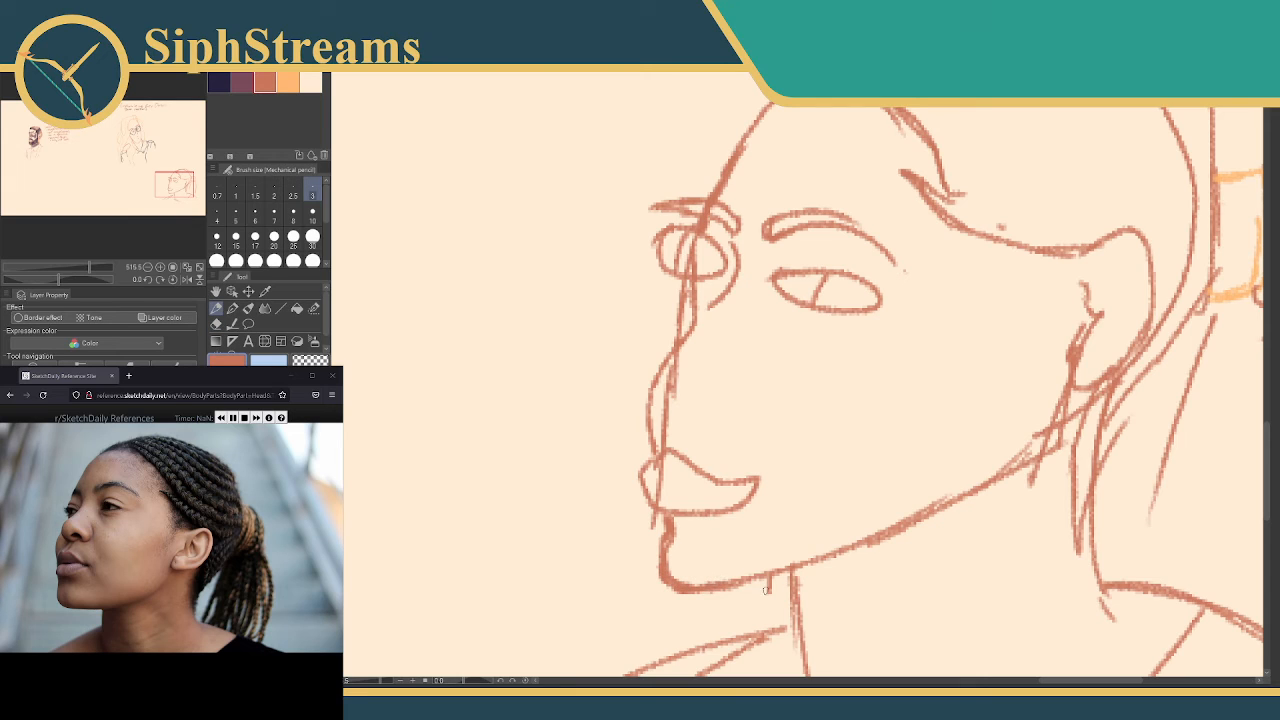
key(e)
key(p)
Sketch philtrum marks above the lips, a new nose bridge, tip and nostril wing, and a small inner-corner stroke on the near eye
mouse_move(668, 446)
mouse_down()
mouse_move(676, 428)
mouse_move(688, 438)
mouse_up()
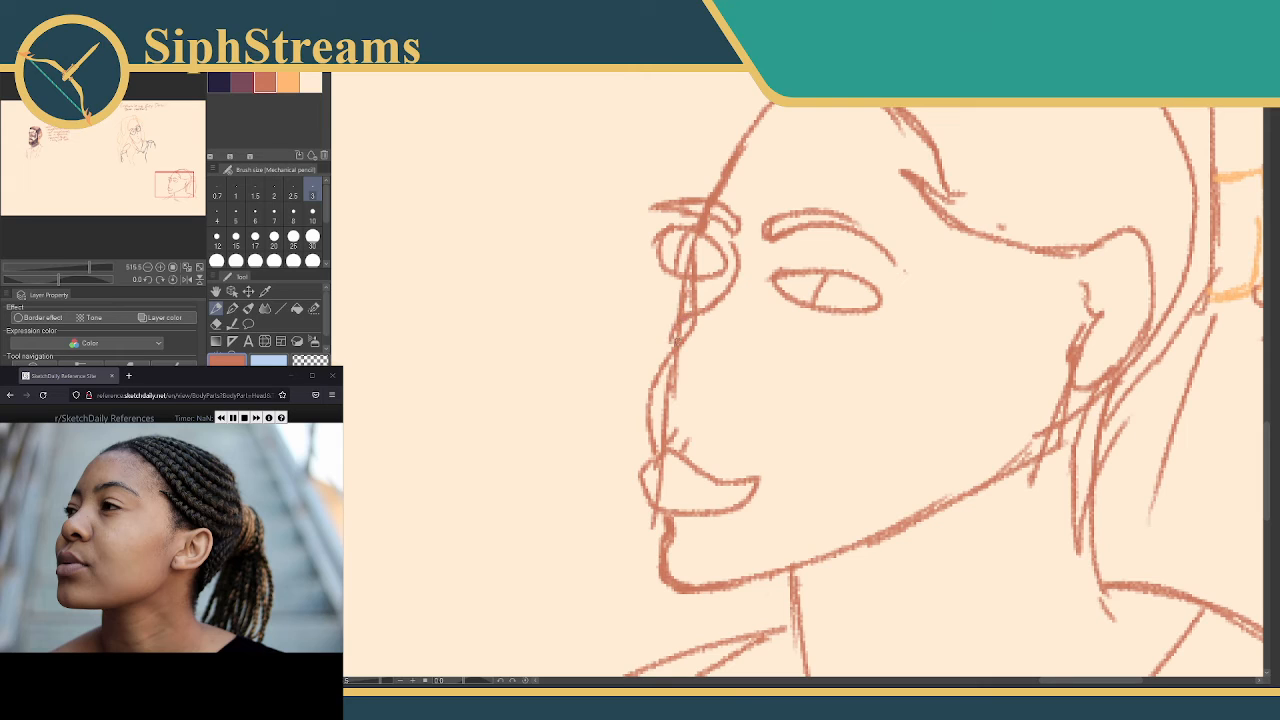
drag(740, 252, 694, 310)
key(ctrl+z)
mouse_move(667, 332)
mouse_down()
mouse_move(668, 366)
mouse_move(726, 356)
mouse_move(725, 374)
mouse_up()
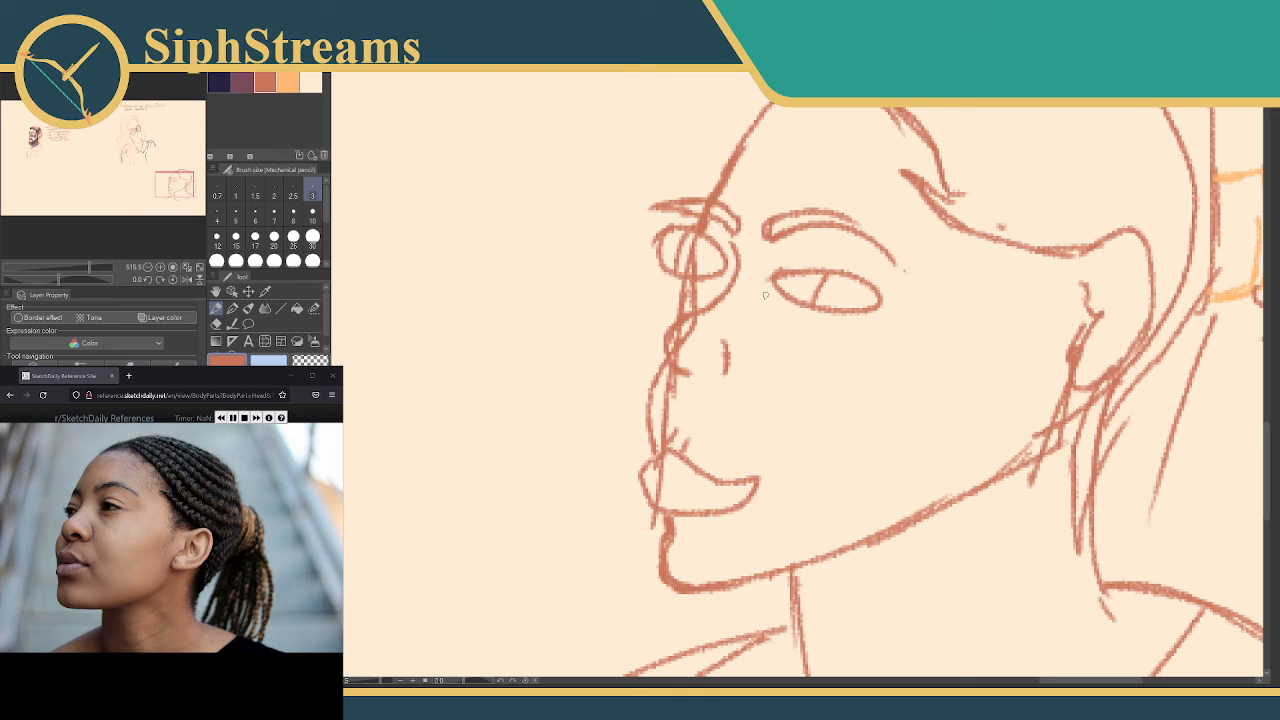
mouse_move(765, 294)
mouse_down()
mouse_move(781, 315)
mouse_move(773, 305)
mouse_up()
Erase the old straight face contour where it runs through the nose, muzzle and lips
key(e)
mouse_move(678, 310)
mouse_down()
mouse_move(690, 285)
mouse_move(685, 361)
mouse_move(675, 343)
mouse_move(690, 378)
mouse_move(660, 425)
mouse_move(667, 411)
mouse_up()
key(p)
key(e)
mouse_move(660, 460)
mouse_down()
mouse_move(668, 495)
mouse_move(670, 480)
mouse_up()
key(p)
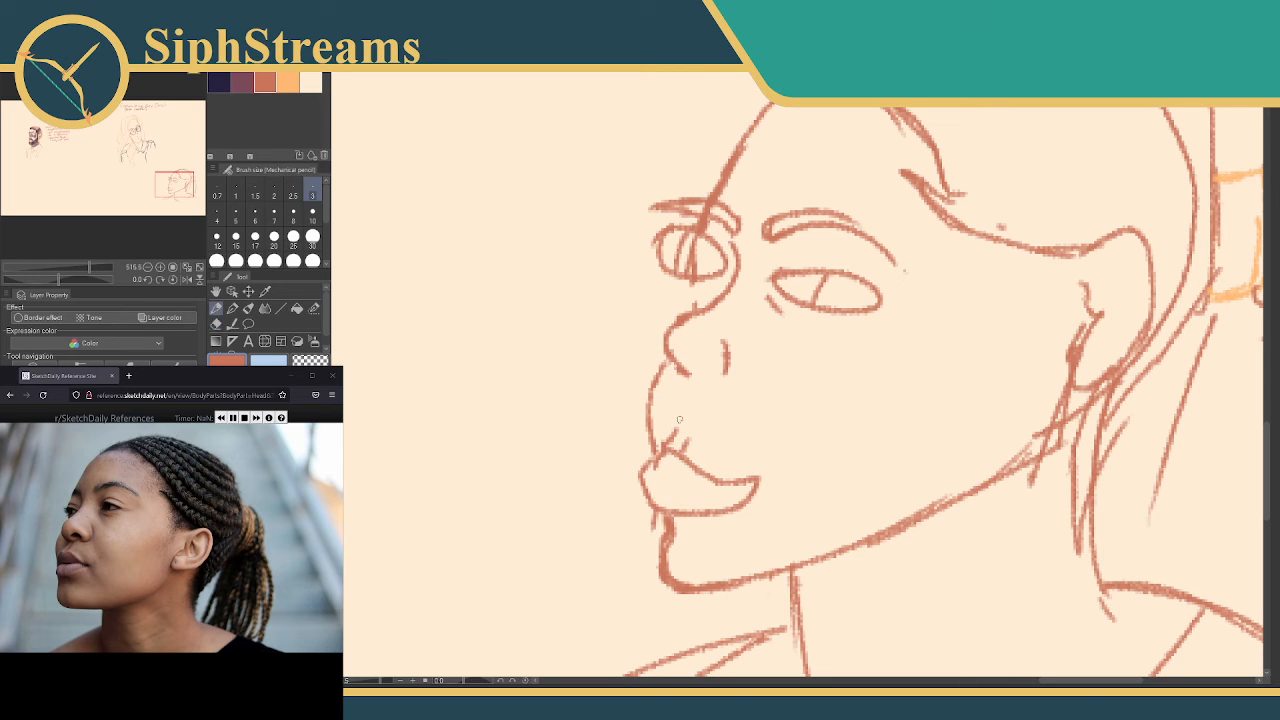
Replace the full-lip shape with philtrum marks, a short mouth line and a contour running down to the chin
mouse_move(680, 394)
mouse_down()
mouse_move(675, 420)
mouse_move(690, 434)
mouse_move(676, 432)
mouse_move(690, 450)
mouse_move(756, 490)
mouse_up()
key(e)
mouse_move(756, 490)
mouse_down()
mouse_move(666, 455)
mouse_move(646, 502)
mouse_move(736, 468)
mouse_up()
key(p)
mouse_move(655, 448)
mouse_down()
mouse_move(670, 526)
mouse_move(656, 523)
mouse_up()
key(e)
key(p)
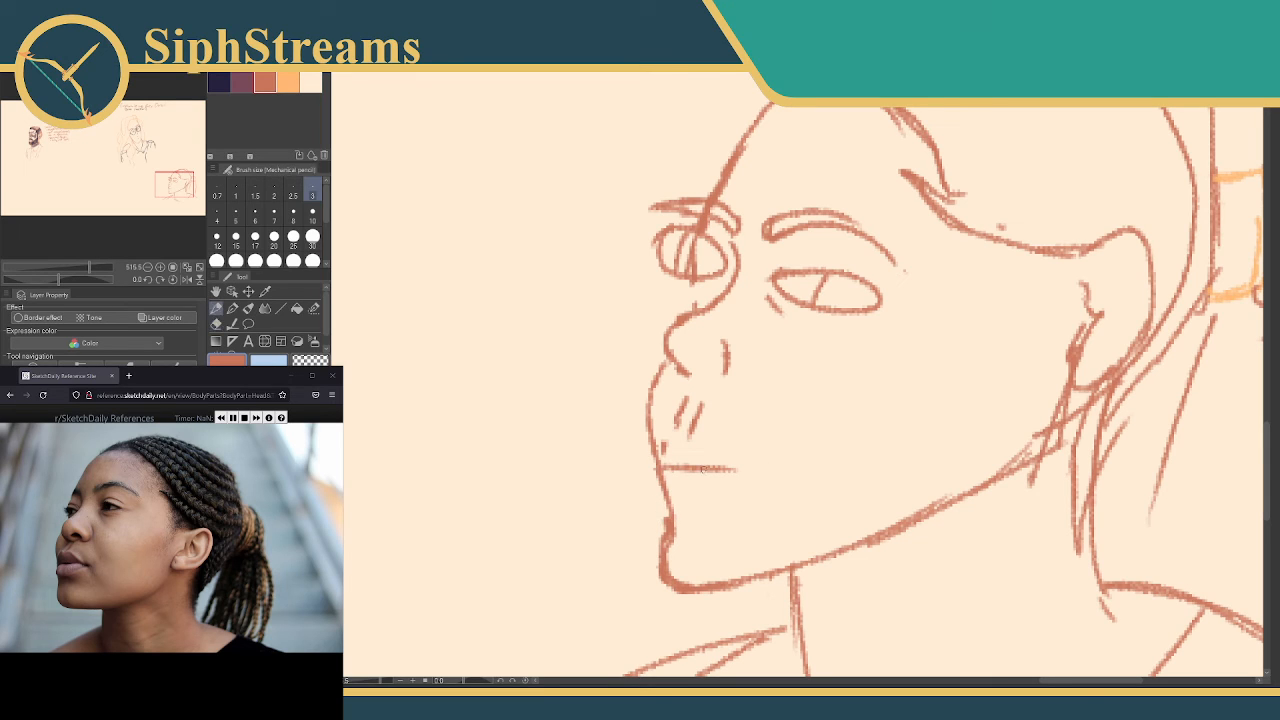
Lengthen the mouth line towards the cheek, undoing and redrawing the first stroke
drag(661, 462, 805, 450)
key(ctrl+z)
drag(660, 466, 766, 459)
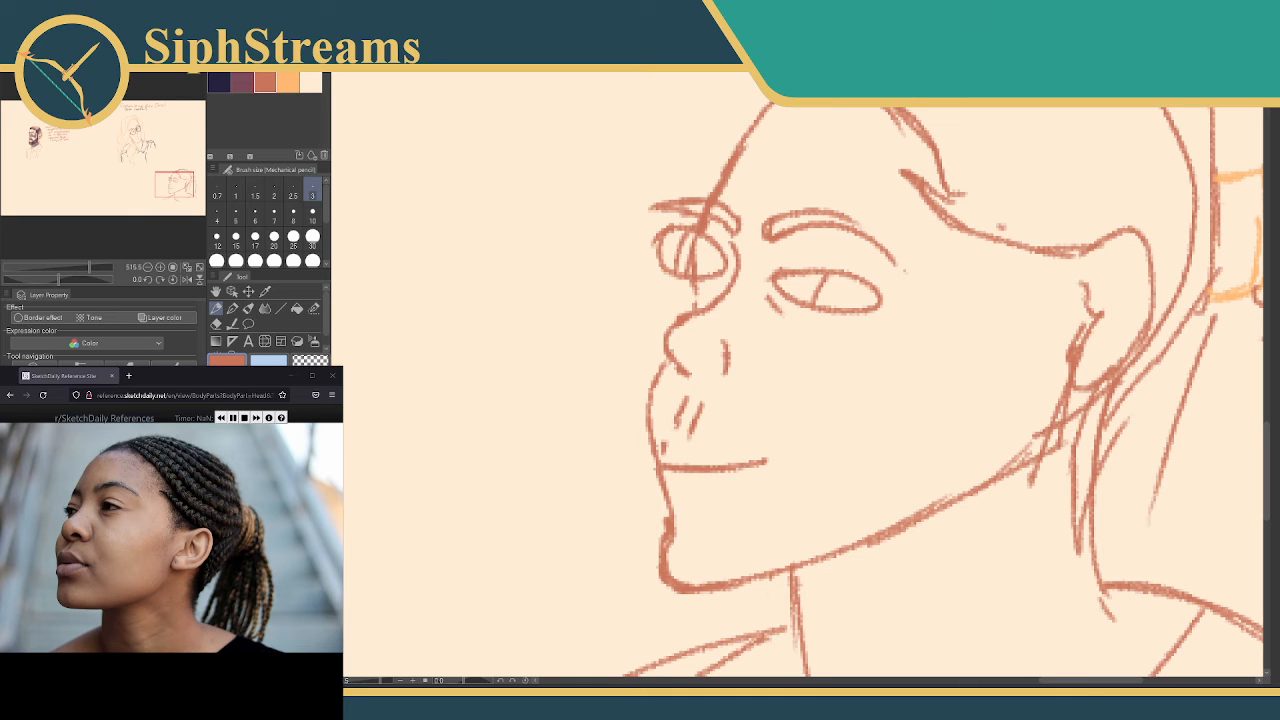
Handwrite "throw down super silly simple" in coral in the blank area in front of the woman's face
scroll(520, 305, left, 3)
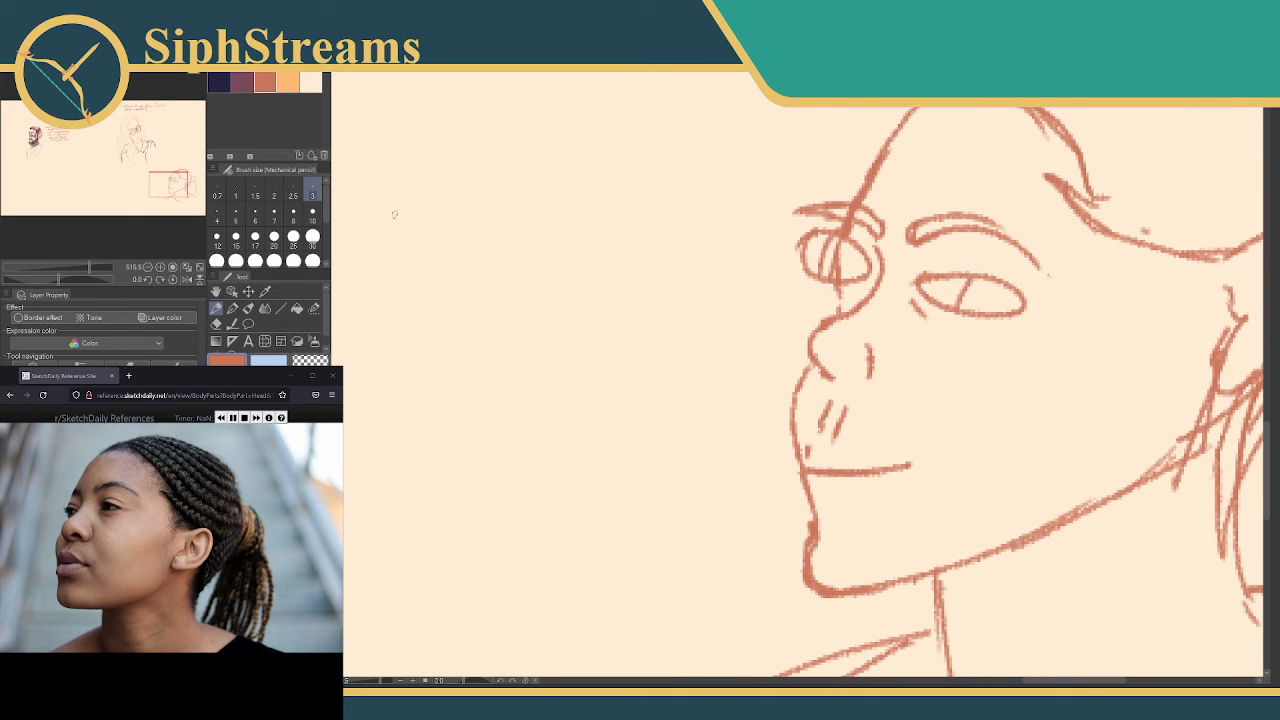
mouse_move(404, 180)
mouse_down()
mouse_move(406, 229)
mouse_move(453, 201)
mouse_move(464, 204)
mouse_move(453, 216)
mouse_move(512, 204)
mouse_move(571, 169)
mouse_move(599, 201)
mouse_move(608, 187)
mouse_move(617, 200)
mouse_move(632, 186)
mouse_move(697, 196)
mouse_move(708, 182)
mouse_move(727, 194)
mouse_move(764, 177)
mouse_move(805, 172)
mouse_up()
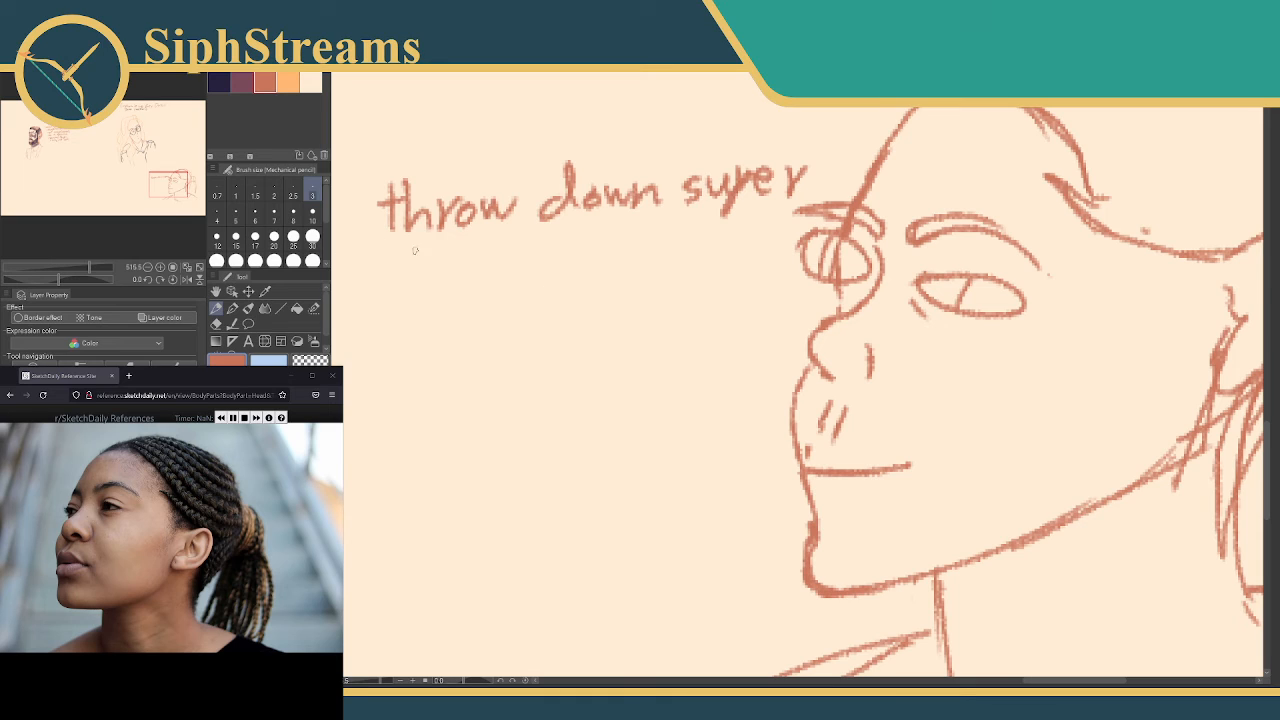
drag(400, 263, 384, 289)
drag(418, 280, 427, 294)
mouse_move(448, 245)
mouse_down()
mouse_move(444, 292)
mouse_move(466, 284)
mouse_up()
drag(478, 268, 468, 310)
drag(526, 260, 512, 284)
mouse_move(541, 263)
mouse_down()
mouse_move(540, 283)
mouse_move(576, 270)
mouse_move(596, 282)
mouse_up()
mouse_move(590, 262)
mouse_down()
mouse_move(598, 310)
mouse_move(618, 282)
mouse_up()
mouse_move(634, 234)
mouse_down()
mouse_move(628, 286)
mouse_move(660, 282)
mouse_up()
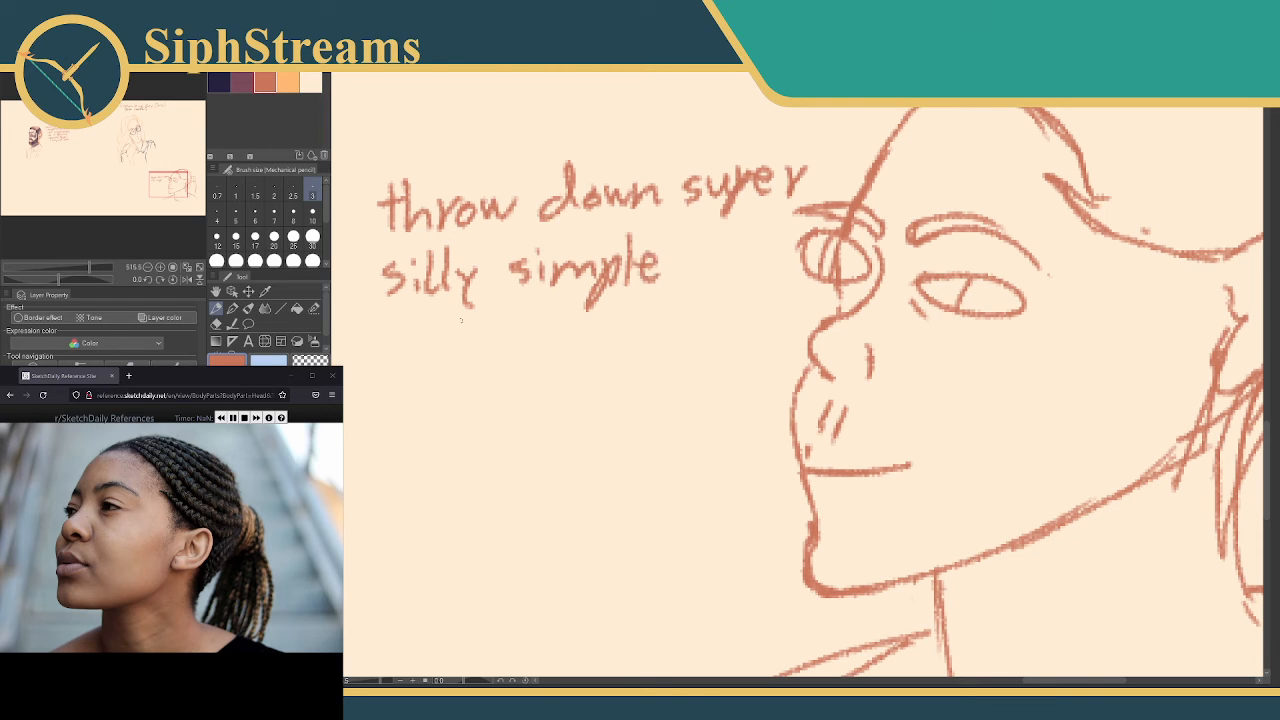
Continue the handwritten note with "cartoon face" on a third line
mouse_move(404, 322)
mouse_down()
mouse_move(392, 332)
mouse_move(404, 356)
mouse_up()
mouse_move(424, 330)
mouse_down()
mouse_move(414, 350)
mouse_move(428, 328)
mouse_up()
mouse_move(436, 322)
mouse_down()
mouse_move(440, 360)
mouse_move(488, 318)
mouse_up()
mouse_move(474, 320)
mouse_down()
mouse_move(470, 355)
mouse_move(506, 332)
mouse_up()
mouse_move(522, 332)
mouse_down()
mouse_move(512, 350)
mouse_move(532, 334)
mouse_up()
drag(540, 330, 542, 352)
mouse_move(540, 338)
mouse_down()
mouse_move(554, 326)
mouse_move(574, 346)
mouse_up()
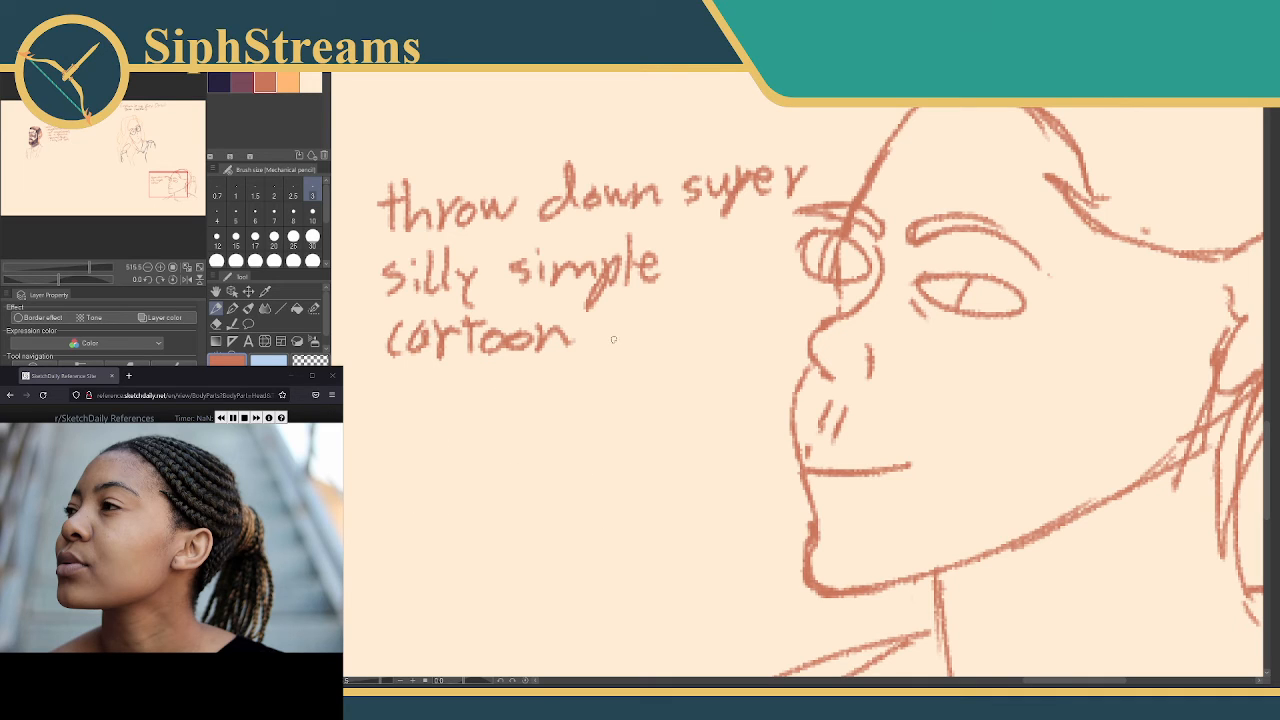
mouse_move(622, 302)
mouse_down()
mouse_move(600, 328)
mouse_move(636, 317)
mouse_move(634, 338)
mouse_move(666, 319)
mouse_move(700, 332)
mouse_up()
Handwrite "in the right" as the fourth line of the note
click(397, 372)
mouse_move(398, 388)
mouse_down()
mouse_move(400, 404)
mouse_move(442, 402)
mouse_move(496, 380)
mouse_move(482, 410)
mouse_up()
mouse_move(494, 360)
mouse_down()
mouse_move(479, 405)
mouse_move(492, 415)
mouse_move(522, 418)
mouse_up()
mouse_move(520, 398)
mouse_down()
mouse_move(544, 390)
mouse_move(532, 412)
mouse_up()
mouse_move(578, 378)
mouse_down()
mouse_move(582, 414)
mouse_move(606, 384)
mouse_up()
drag(624, 382, 628, 434)
drag(676, 362, 672, 404)
drag(674, 392, 706, 404)
drag(698, 382, 716, 380)
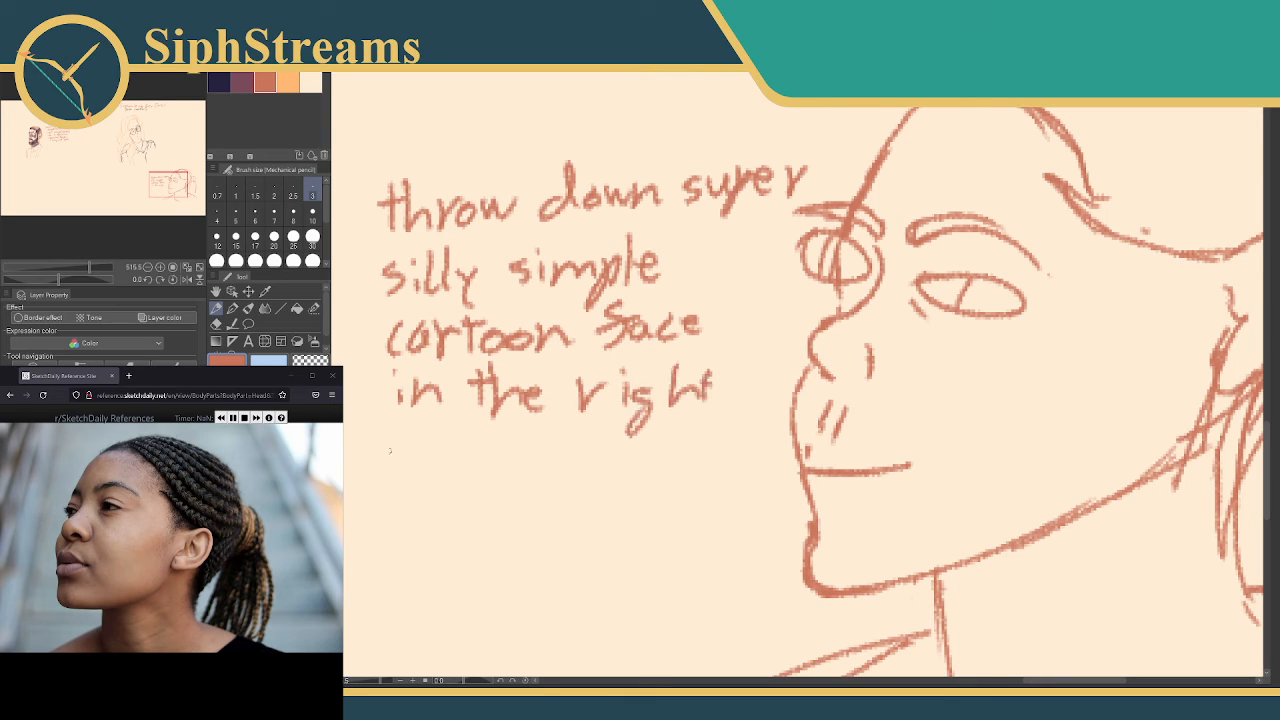
Handwrite "place 1st, line" as the fifth line of the note
drag(387, 444, 386, 502)
mouse_move(388, 462)
mouse_down()
mouse_move(412, 446)
mouse_move(392, 480)
mouse_up()
mouse_move(428, 426)
mouse_down()
mouse_move(430, 480)
mouse_move(476, 474)
mouse_up()
mouse_move(484, 458)
mouse_down()
mouse_move(500, 446)
mouse_move(498, 476)
mouse_up()
mouse_move(538, 428)
mouse_down()
mouse_move(540, 469)
mouse_move(551, 433)
mouse_move(592, 420)
mouse_up()
drag(584, 412, 584, 438)
drag(578, 453, 562, 482)
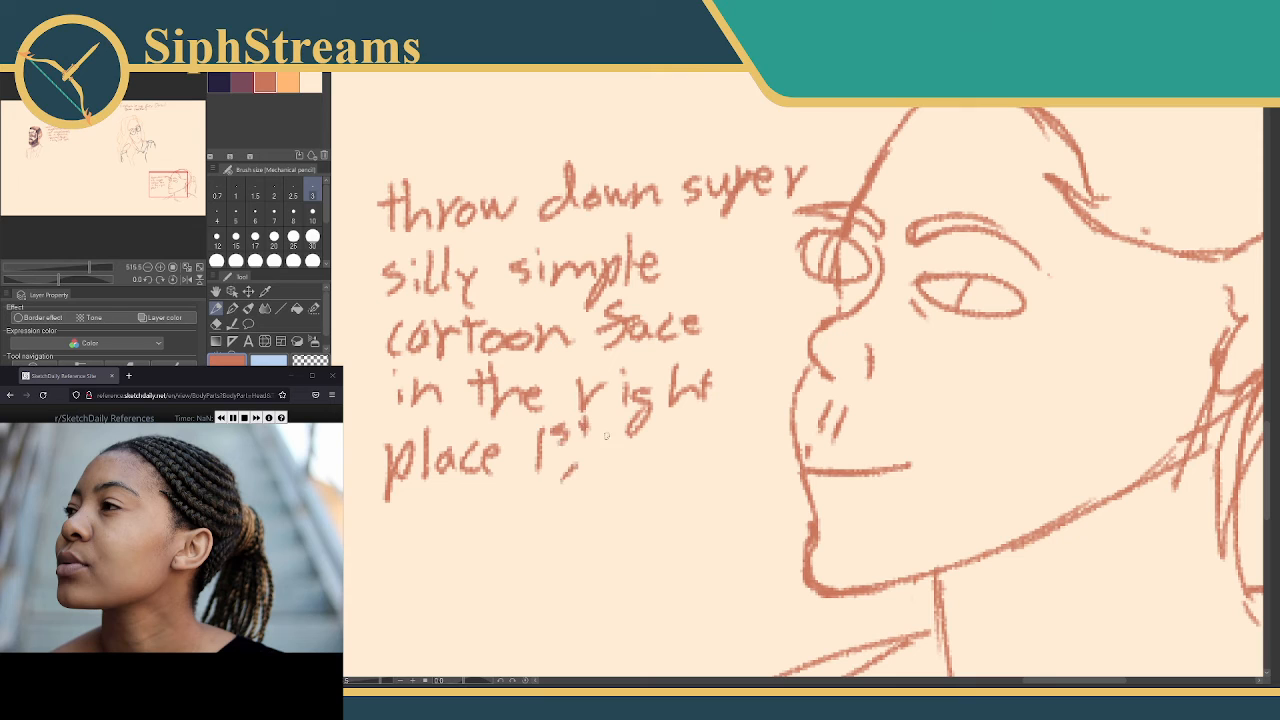
drag(618, 430, 608, 472)
drag(632, 454, 628, 468)
mouse_move(644, 470)
mouse_down()
mouse_move(660, 456)
mouse_move(676, 468)
mouse_up()
mouse_move(680, 458)
mouse_down()
mouse_move(706, 462)
mouse_move(757, 360)
mouse_up()
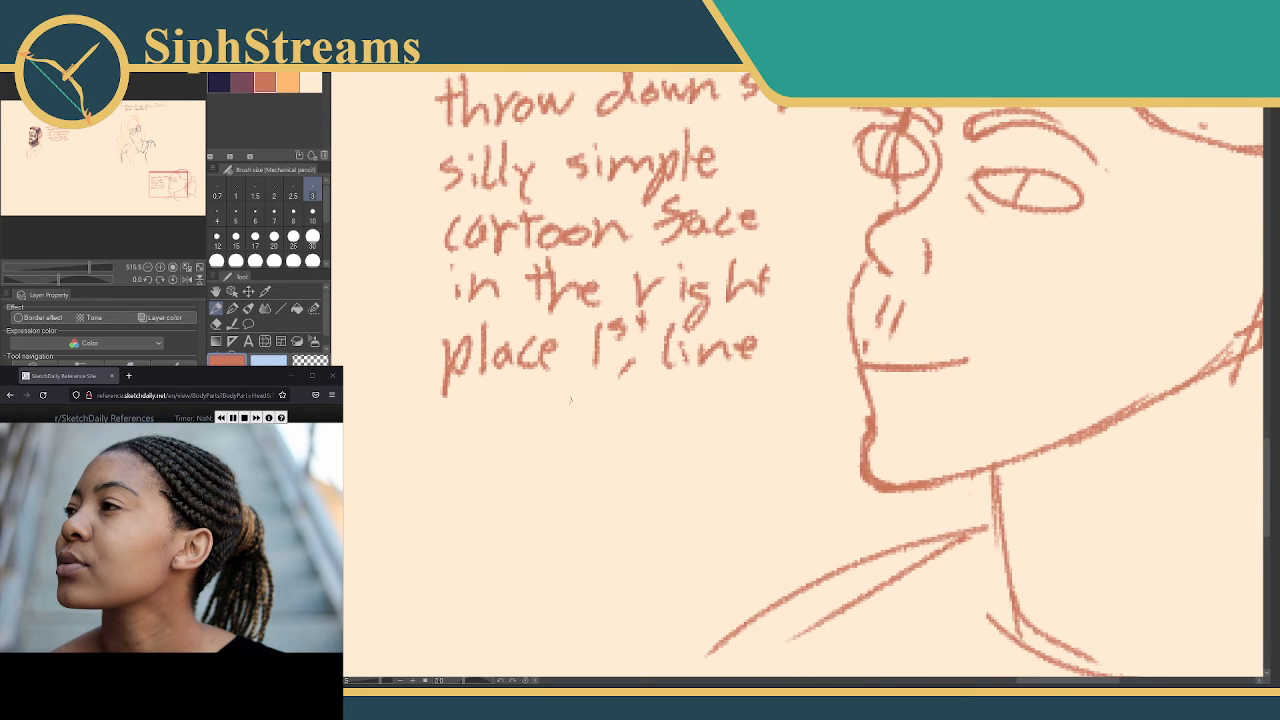
Handwrite "stuff up, then" as the sixth line of the note
mouse_move(458, 414)
mouse_down()
mouse_move(476, 406)
mouse_move(452, 446)
mouse_up()
mouse_move(484, 412)
mouse_down()
mouse_move(512, 408)
mouse_move(500, 452)
mouse_up()
drag(508, 426, 544, 448)
mouse_move(556, 406)
mouse_down()
mouse_move(539, 450)
mouse_move(561, 417)
mouse_move(538, 429)
mouse_move(608, 418)
mouse_up()
drag(624, 418, 650, 436)
mouse_move(656, 414)
mouse_down()
mouse_move(658, 476)
mouse_move(684, 440)
mouse_up()
drag(698, 428, 682, 458)
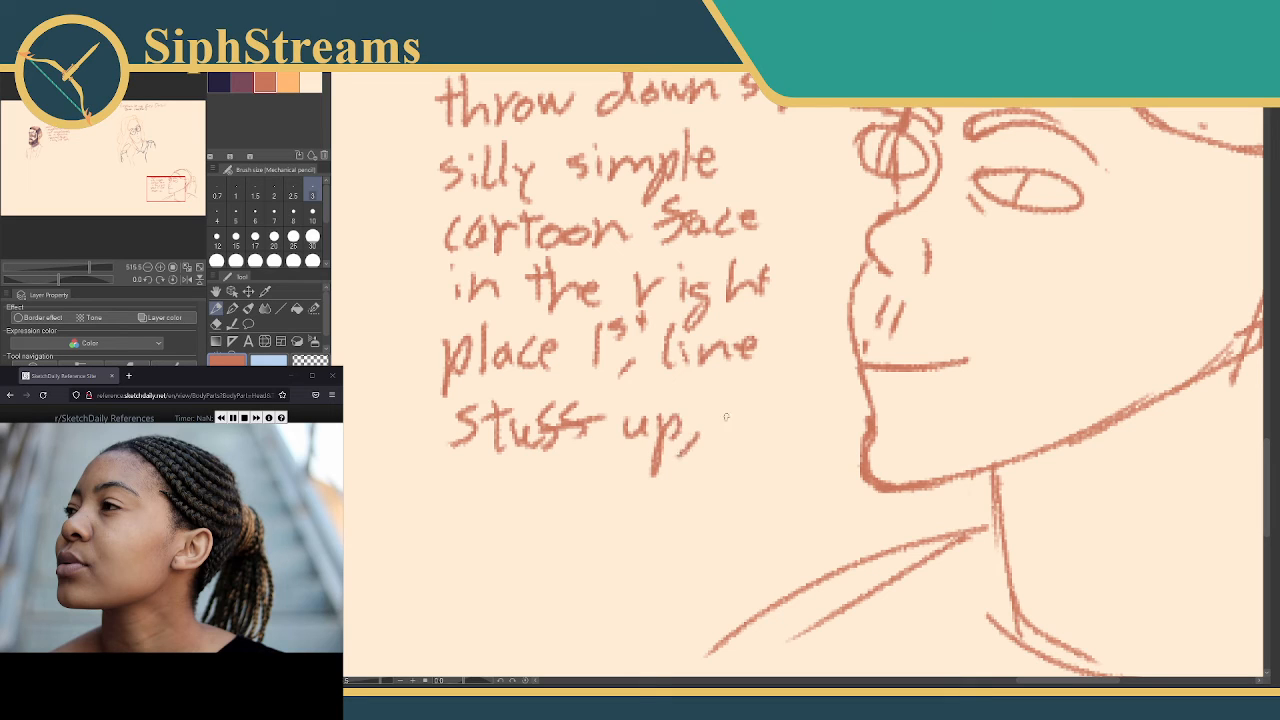
drag(726, 396, 724, 422)
mouse_move(708, 416)
mouse_down()
mouse_move(744, 406)
mouse_move(730, 426)
mouse_up()
mouse_move(744, 400)
mouse_down()
mouse_move(756, 450)
mouse_move(814, 440)
mouse_up()
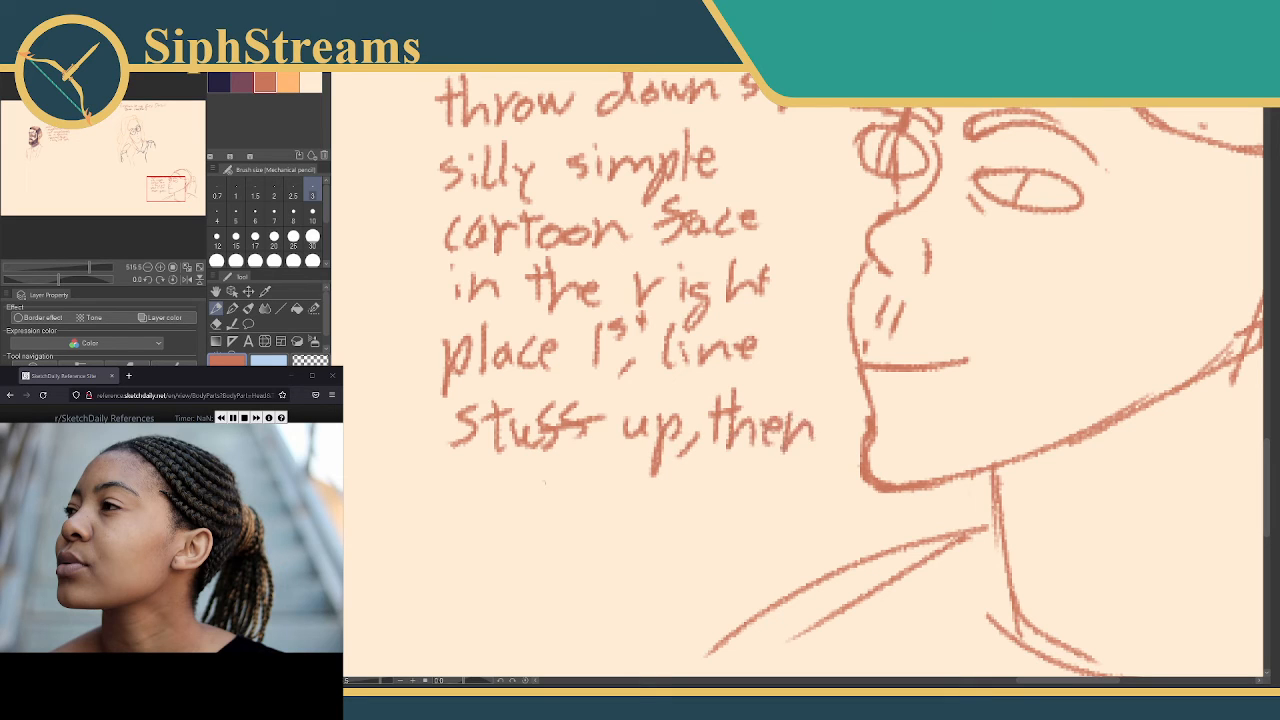
Finish the handwritten note with one more word beneath "stuff up, then"
drag(476, 496, 468, 518)
mouse_move(484, 468)
mouse_down()
mouse_move(468, 511)
mouse_move(522, 516)
mouse_up()
mouse_move(506, 494)
mouse_down()
mouse_move(534, 490)
mouse_move(568, 512)
mouse_up()
click(574, 477)
mouse_move(586, 466)
mouse_down()
mouse_move(590, 514)
mouse_move(430, 693)
mouse_move(430, 712)
mouse_up()
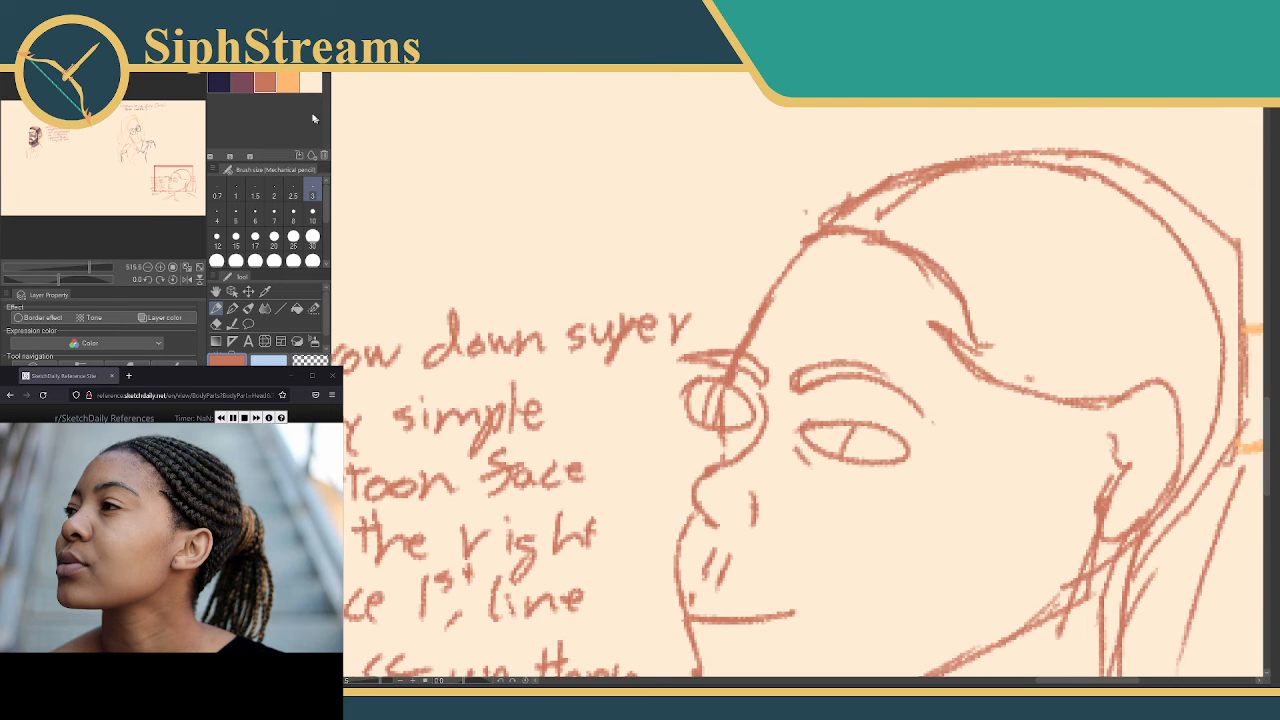
Fill both irises with purple, shifted towards the front of the eyes, and add small cream highlights
click(243, 81)
drag(855, 425, 846, 452)
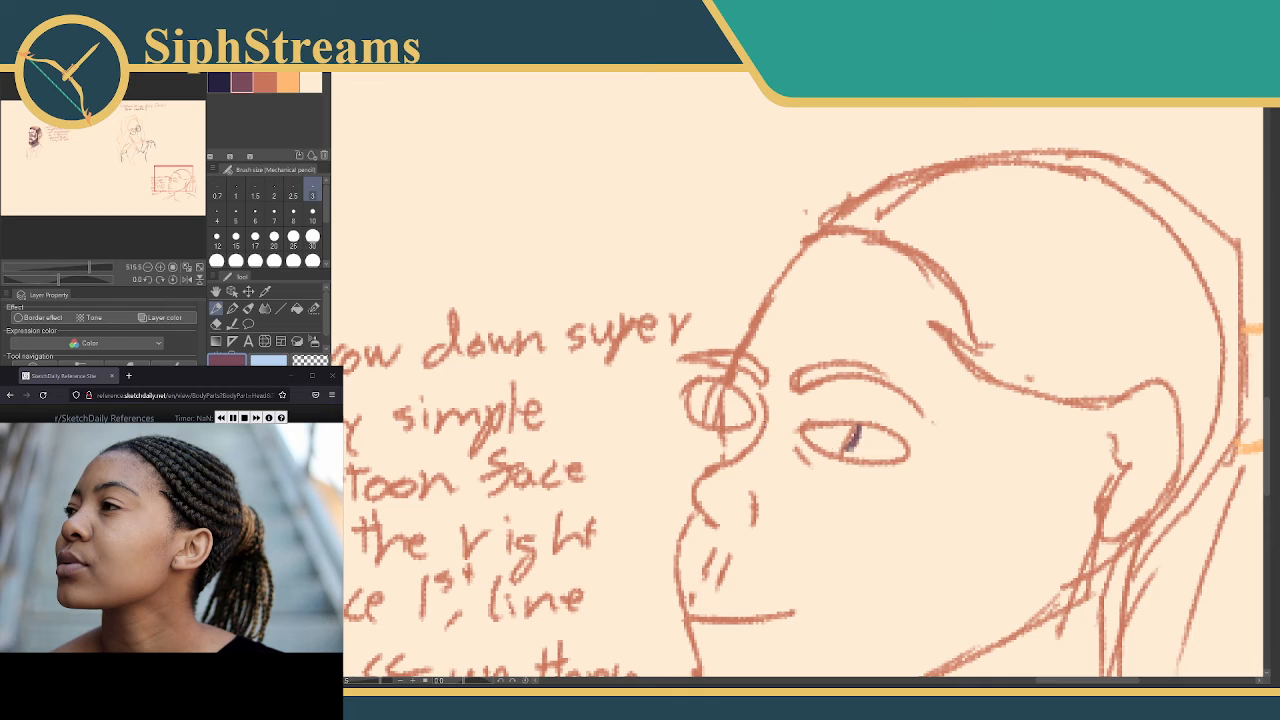
drag(722, 380, 706, 428)
mouse_move(722, 386)
mouse_down()
mouse_move(700, 398)
mouse_move(694, 384)
mouse_move(706, 420)
mouse_up()
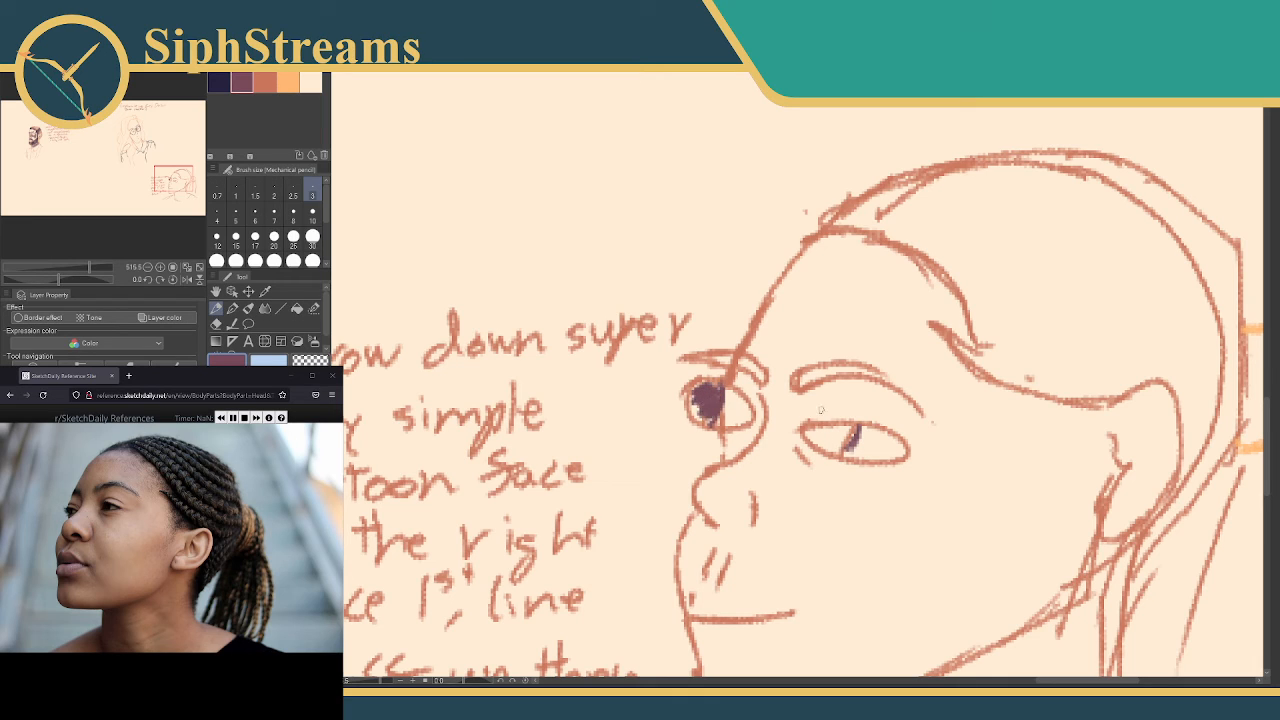
mouse_move(812, 426)
mouse_down()
mouse_move(848, 440)
mouse_move(819, 428)
mouse_move(810, 440)
mouse_move(833, 435)
mouse_up()
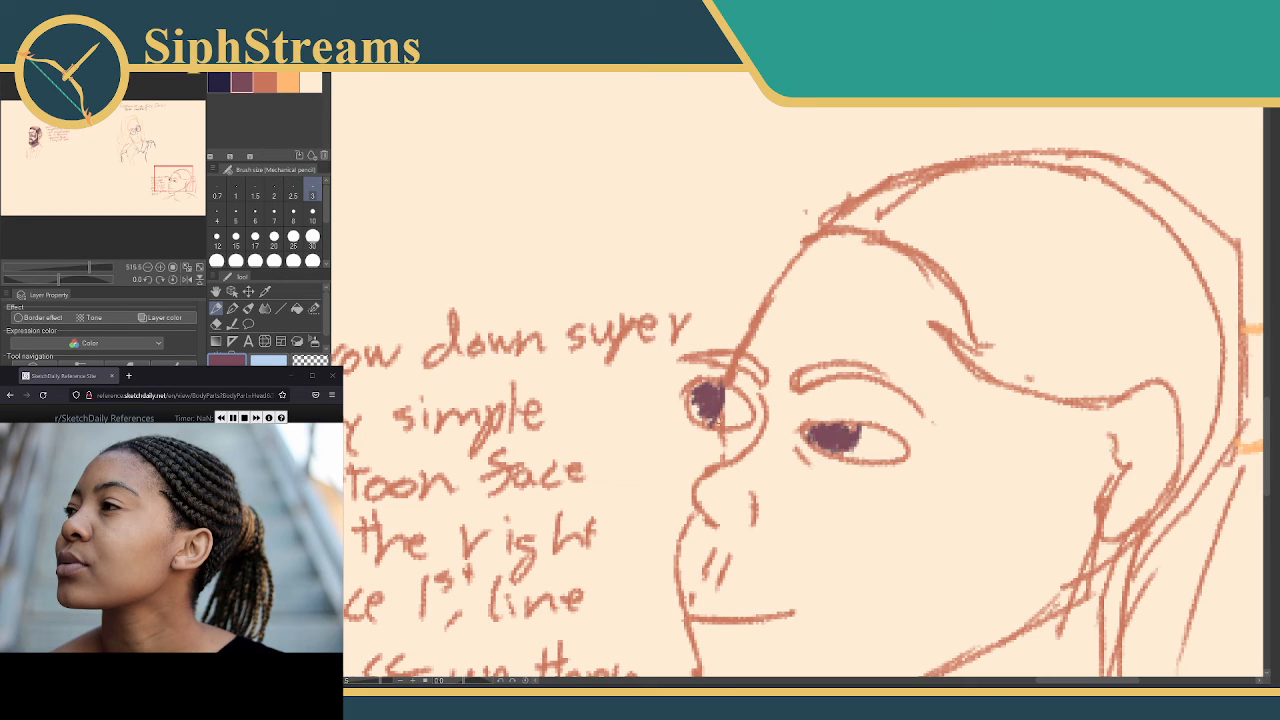
mouse_move(710, 414)
mouse_down()
mouse_move(694, 408)
mouse_move(700, 418)
mouse_move(716, 402)
mouse_move(706, 394)
mouse_move(714, 402)
mouse_up()
click(311, 82)
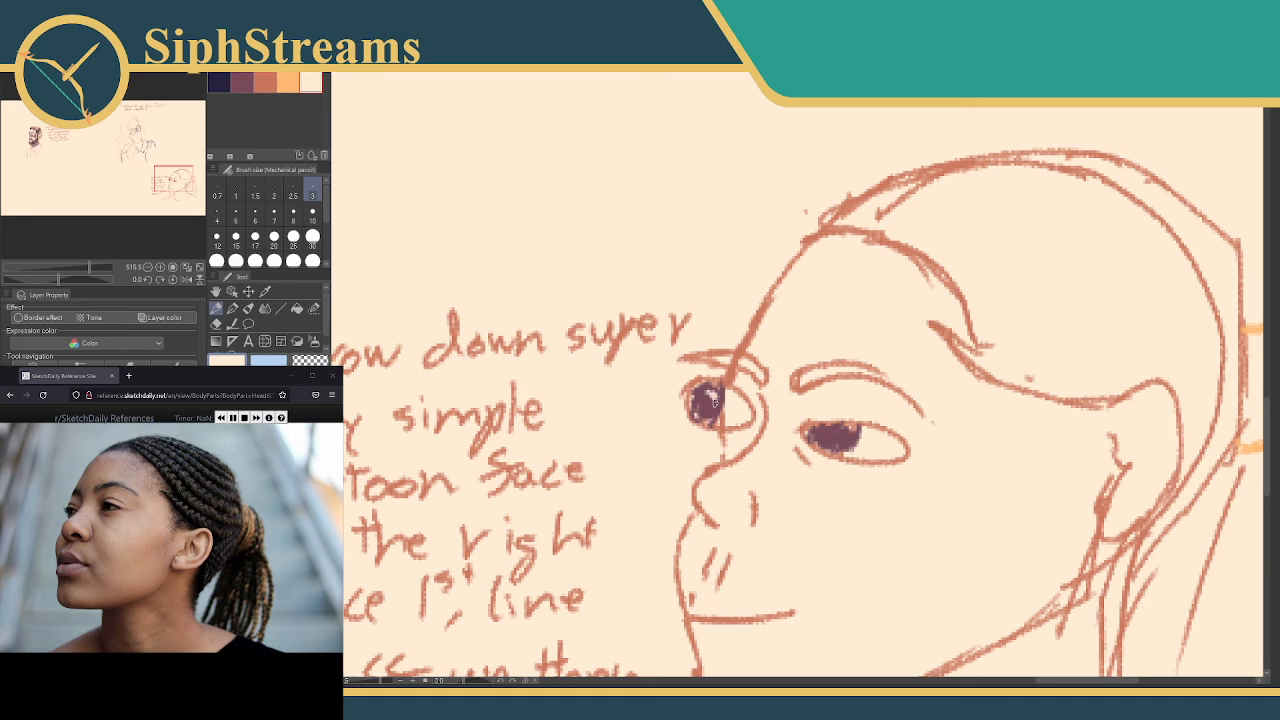
drag(838, 428, 842, 442)
Draw the upper and lower lip outlines around the mouth line in coral
click(220, 82)
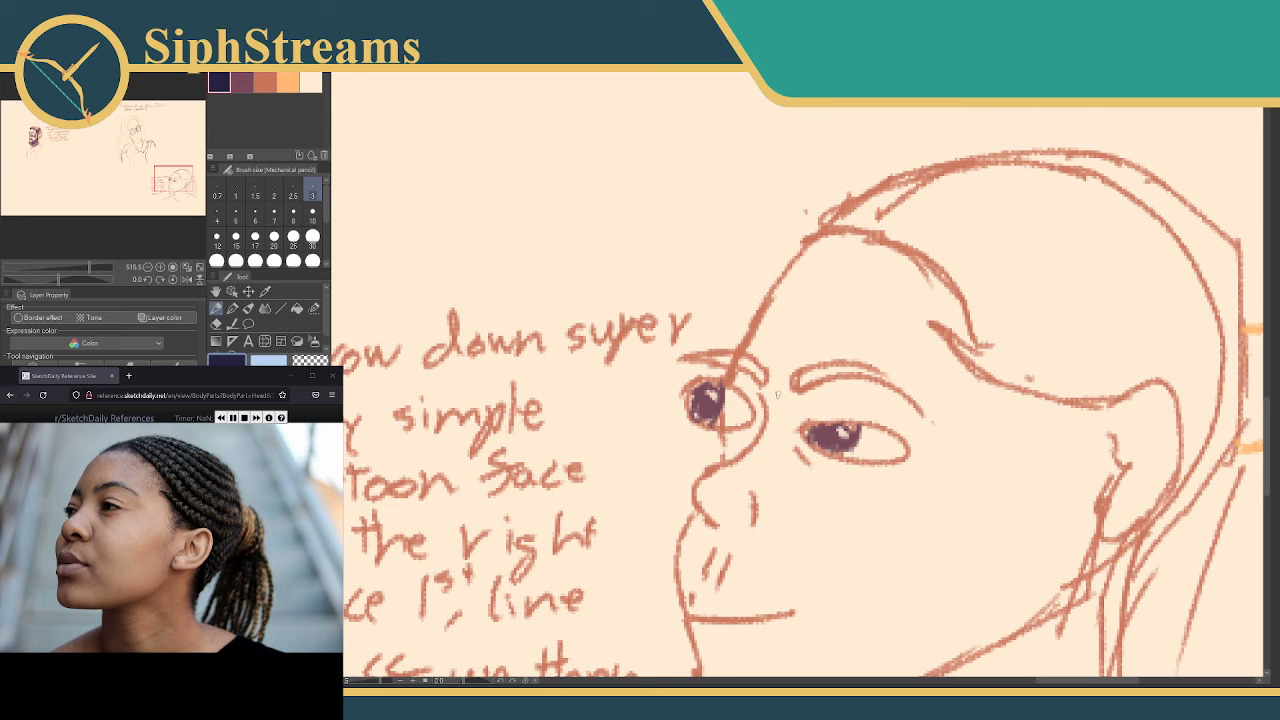
drag(778, 395, 736, 306)
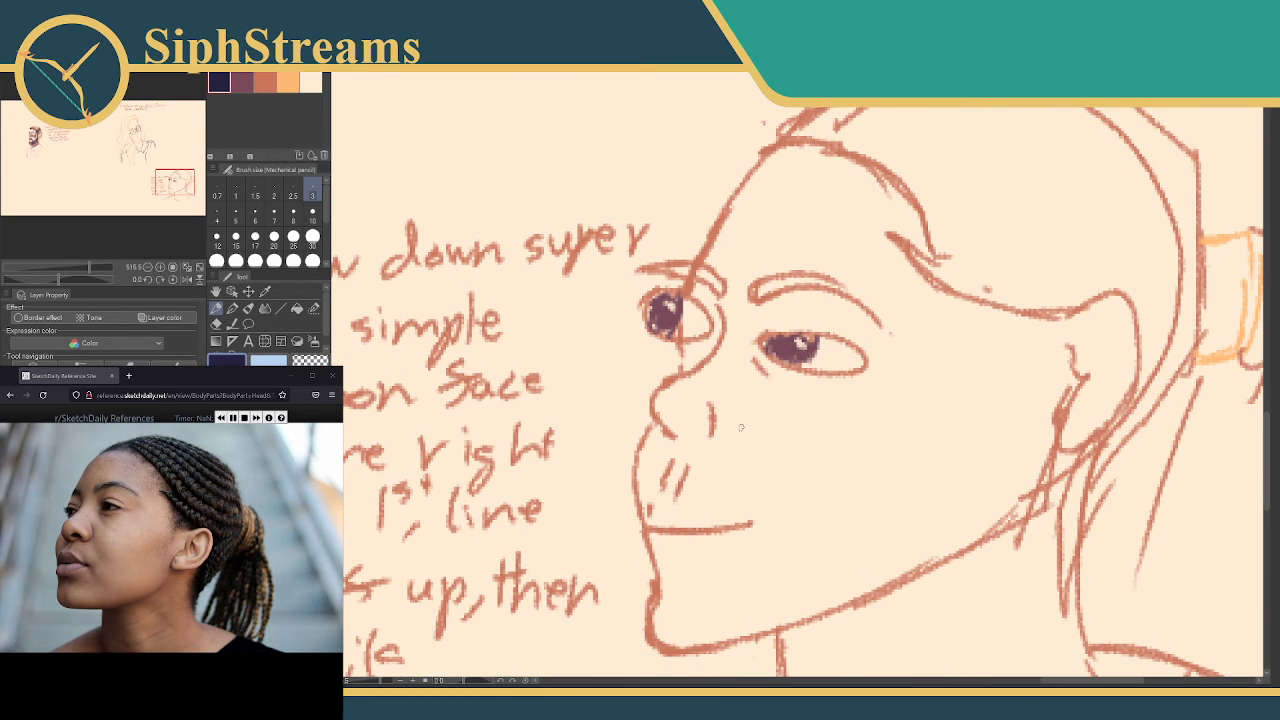
mouse_move(720, 499)
mouse_down()
mouse_move(716, 441)
mouse_move(613, 621)
mouse_move(671, 446)
mouse_up()
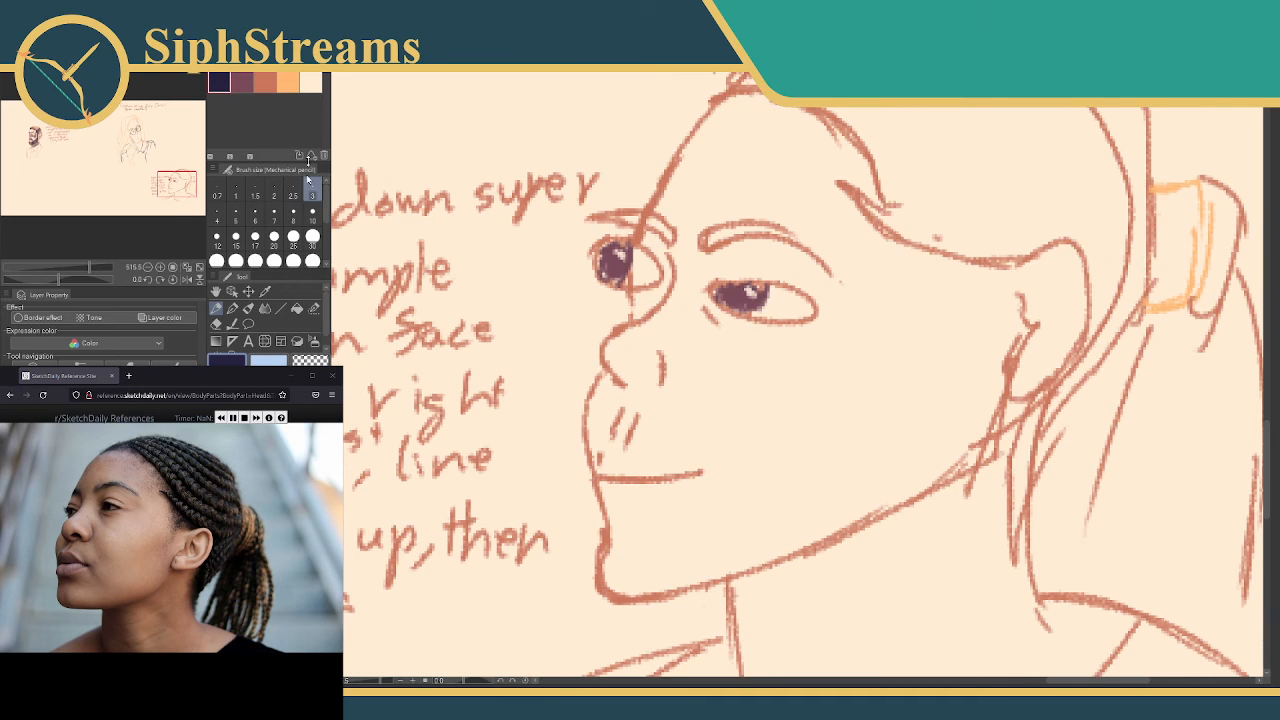
click(264, 82)
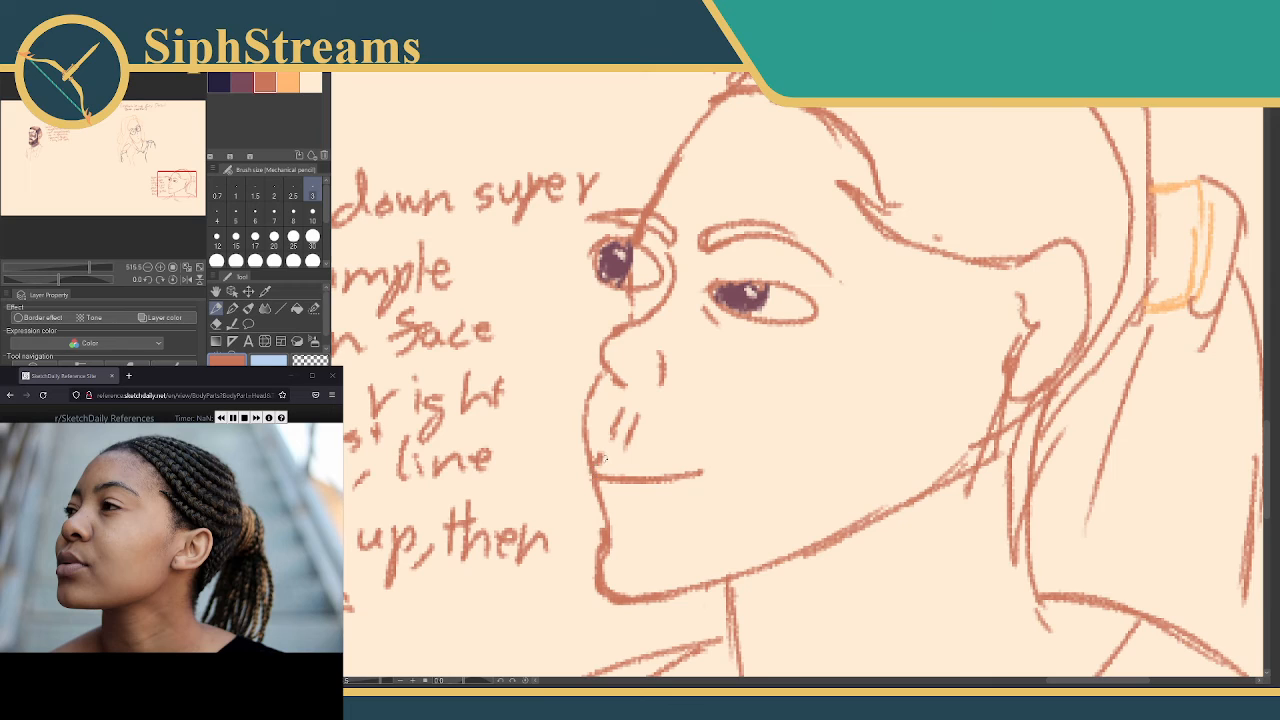
mouse_move(596, 462)
mouse_down()
mouse_move(706, 471)
mouse_move(596, 500)
mouse_move(628, 502)
mouse_move(629, 483)
mouse_up()
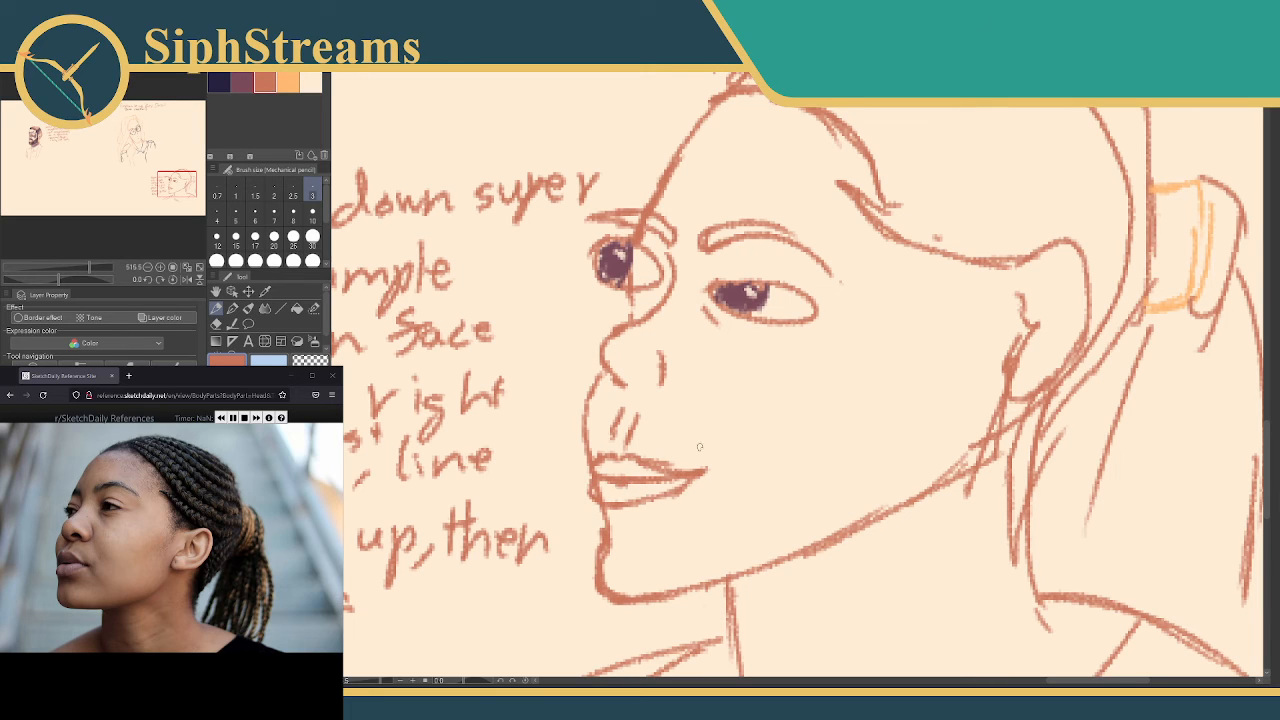
Look over the earlier portrait of the bearded man and return to the braided-haired woman's sketch
drag(700, 447, 723, 452)
drag(557, 389, 546, 312)
drag(749, 357, 671, 445)
mouse_move(804, 317)
mouse_down()
mouse_move(794, 301)
mouse_move(767, 318)
mouse_up()
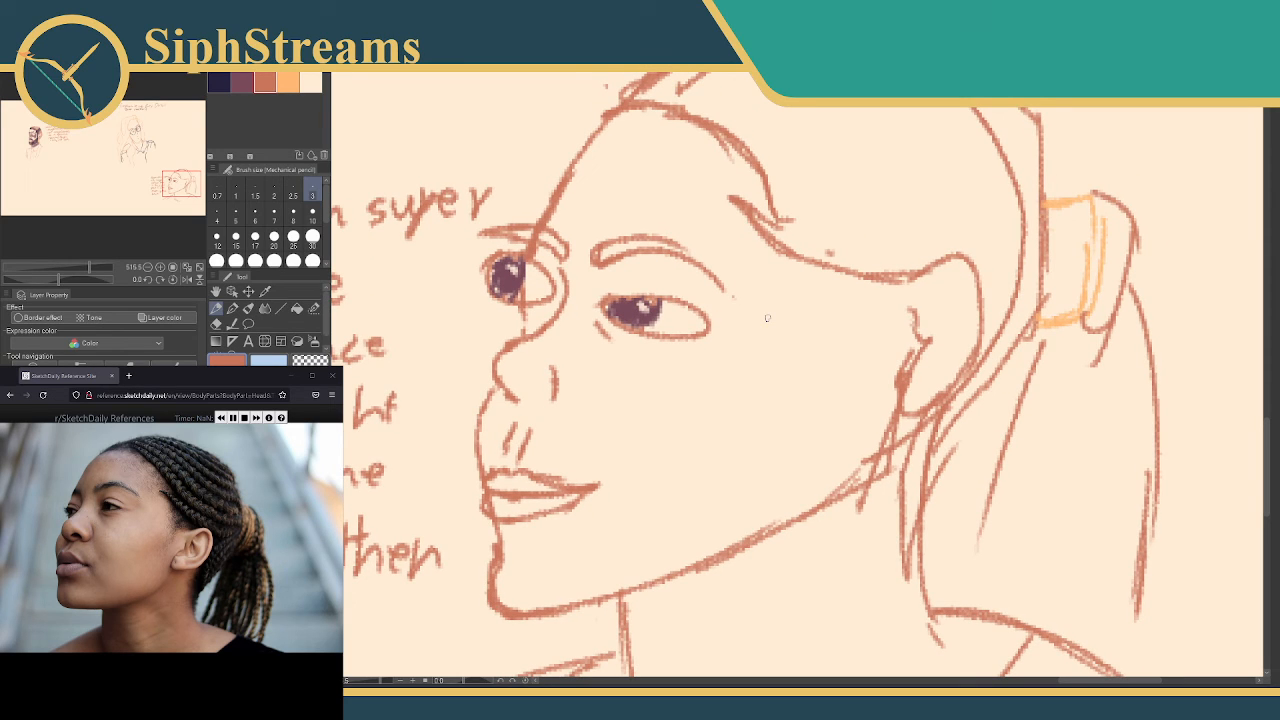
drag(733, 296, 1230, 302)
mouse_move(402, 229)
mouse_down()
mouse_move(651, 246)
mouse_move(920, 290)
mouse_up()
mouse_move(630, 240)
mouse_down()
mouse_move(871, 263)
mouse_move(1211, 330)
mouse_up()
drag(626, 255, 1150, 360)
drag(450, 250, 894, 391)
mouse_move(470, 120)
mouse_down()
mouse_move(851, 443)
mouse_move(823, 637)
mouse_move(811, 623)
mouse_up()
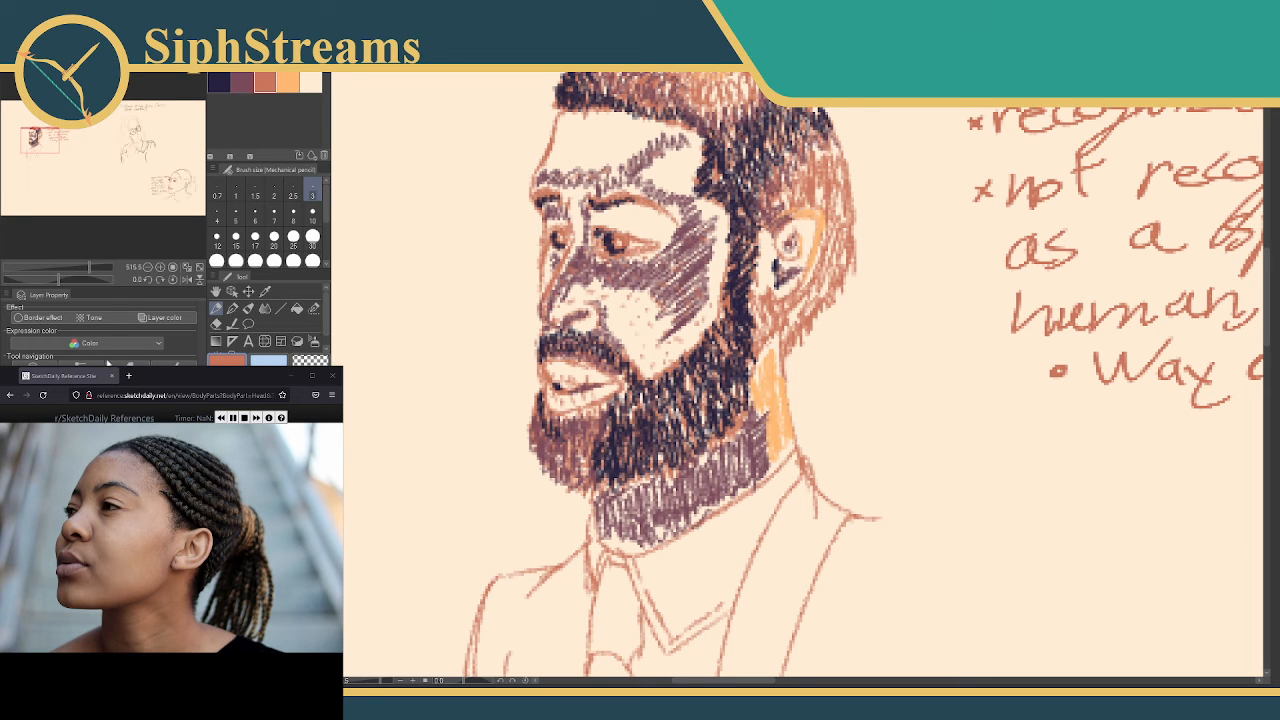
drag(183, 204, 186, 183)
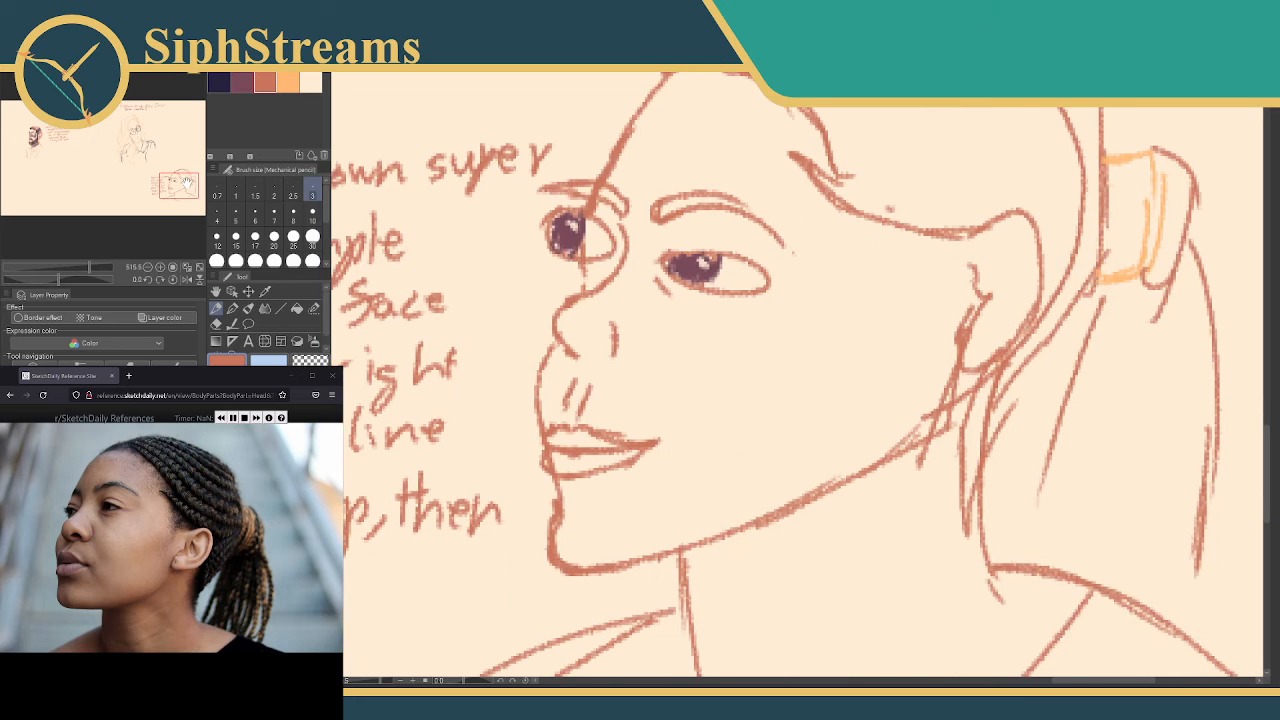
Redraw the hairline over the forehead and temple in dark navy, cleaning up the temple lines with the eraser
drag(835, 276, 747, 376)
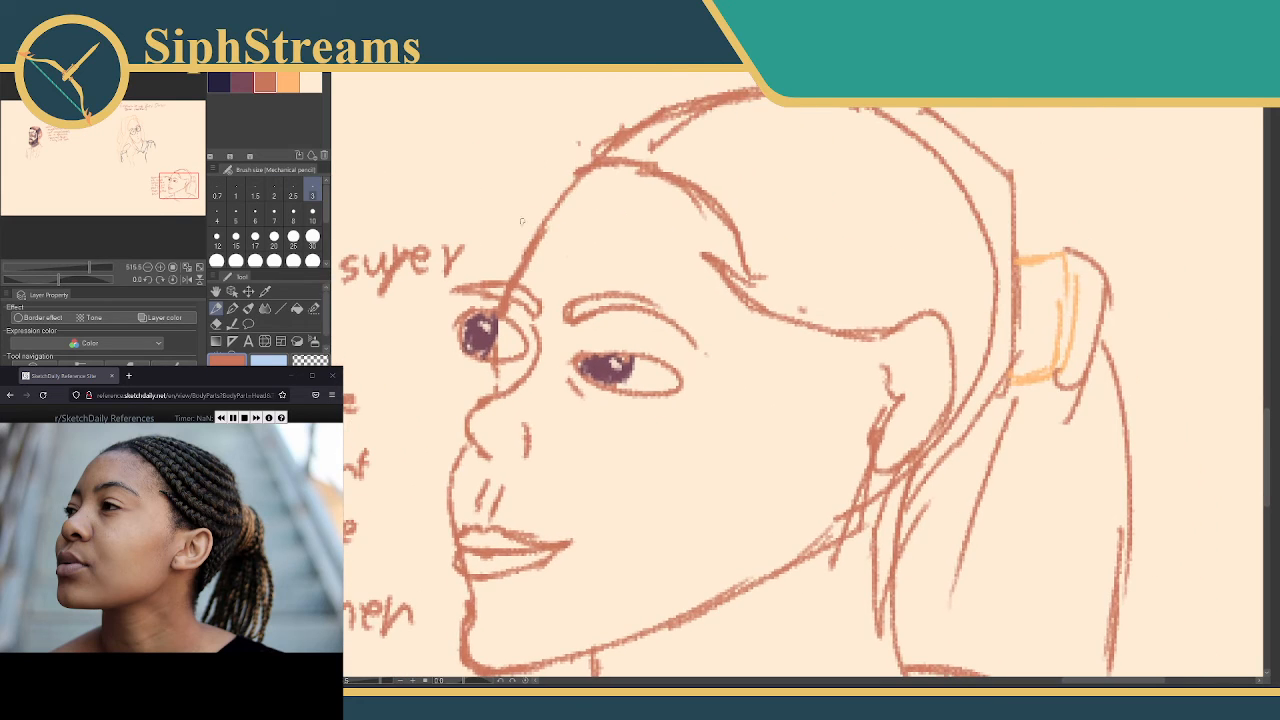
click(242, 82)
drag(610, 194, 566, 206)
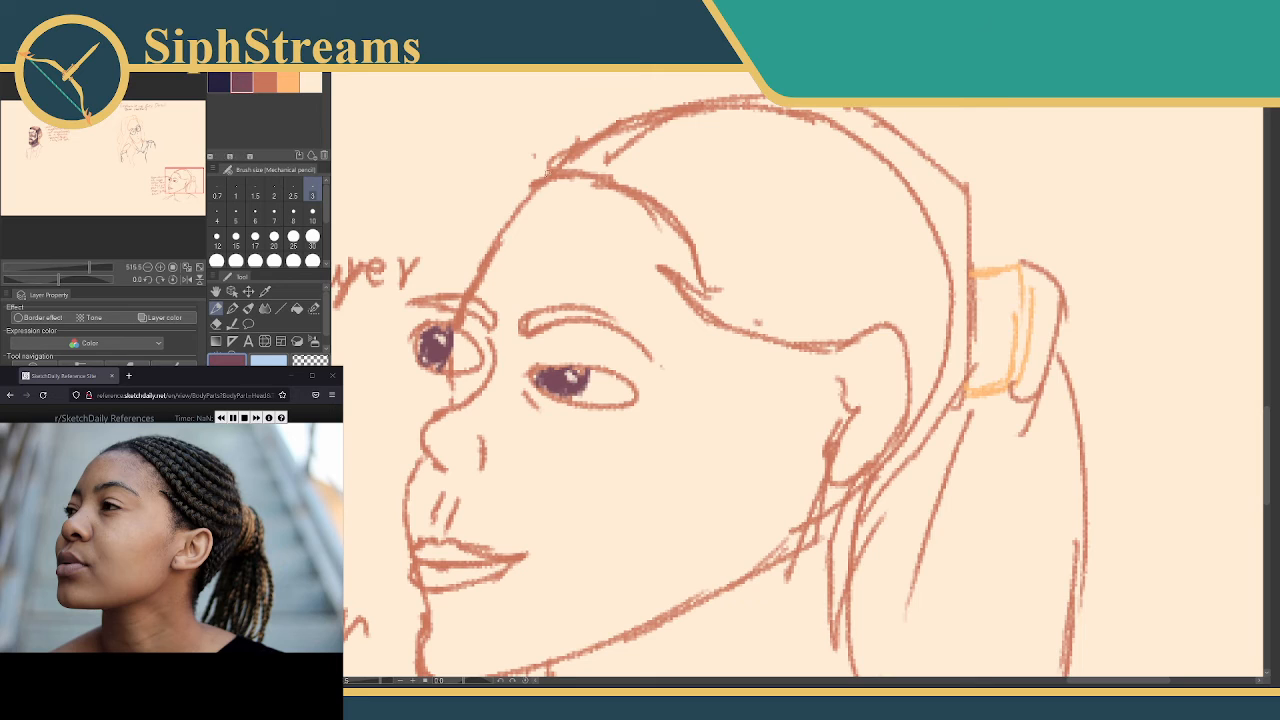
click(219, 82)
mouse_move(539, 178)
mouse_down()
mouse_move(628, 200)
mouse_move(688, 248)
mouse_up()
drag(634, 205, 722, 296)
key(e)
mouse_move(666, 262)
mouse_down()
mouse_move(784, 308)
mouse_move(890, 295)
mouse_up()
key(p)
mouse_move(660, 270)
mouse_down()
mouse_move(692, 304)
mouse_move(746, 326)
mouse_move(835, 336)
mouse_up()
drag(662, 271, 666, 274)
drag(806, 338, 756, 284)
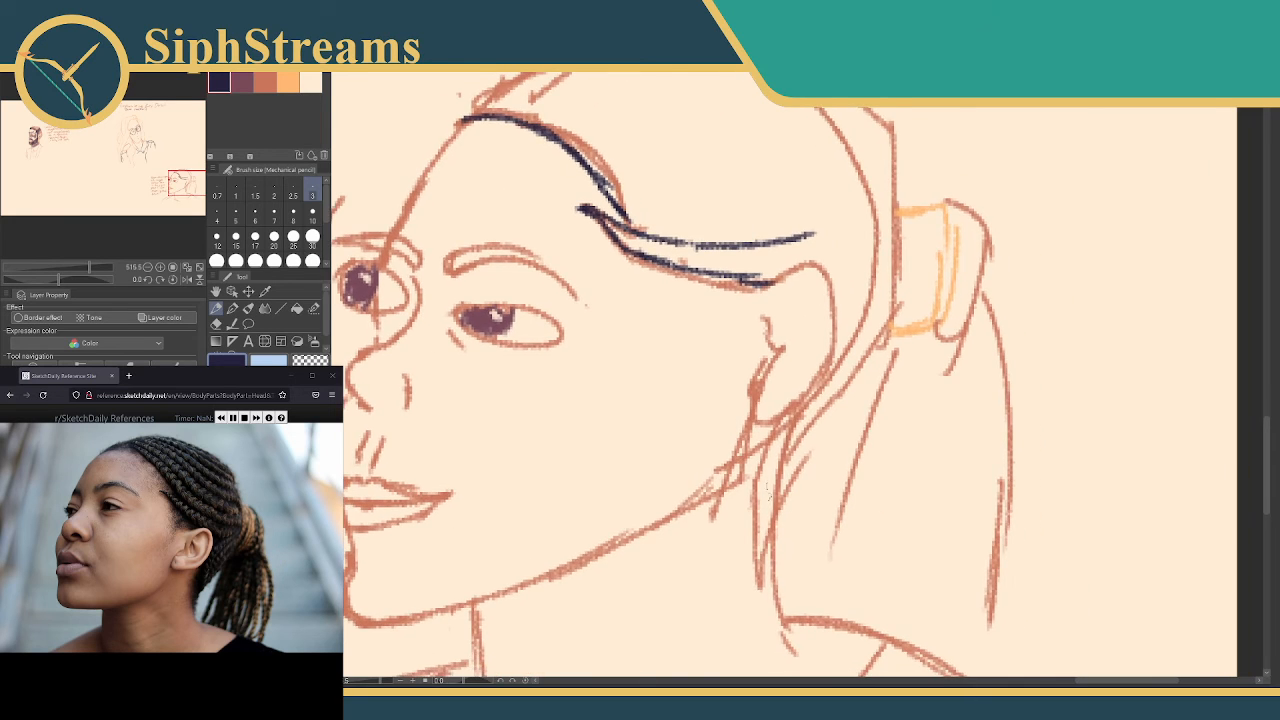
Line the nape hair behind the ear in navy and carry the nape and temple strands towards the hair tie
drag(766, 560, 788, 408)
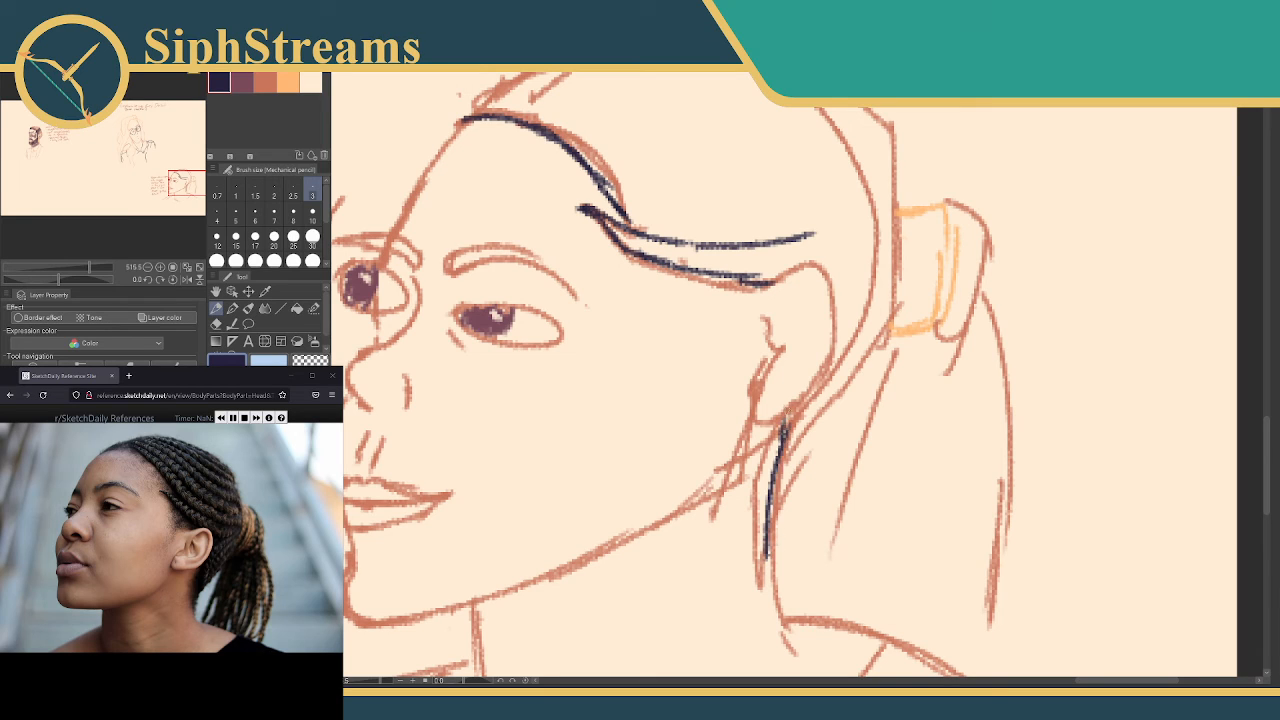
mouse_move(768, 535)
mouse_down()
mouse_move(780, 600)
mouse_move(788, 464)
mouse_up()
drag(777, 520, 872, 362)
drag(846, 406, 866, 366)
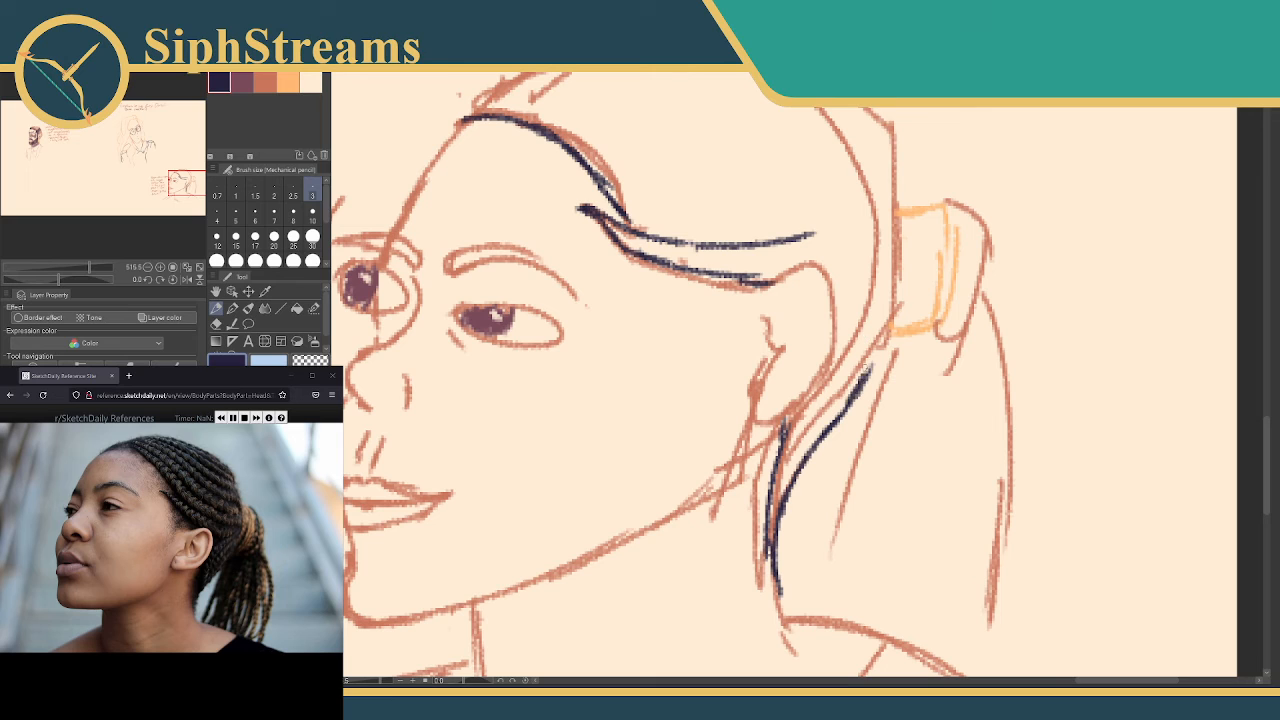
drag(814, 236, 886, 254)
drag(867, 378, 891, 300)
Draw navy braid lines from the forehead and temple back to the hair tie, undoing and redrawing strokes, with short strands behind the ear
drag(596, 111, 638, 299)
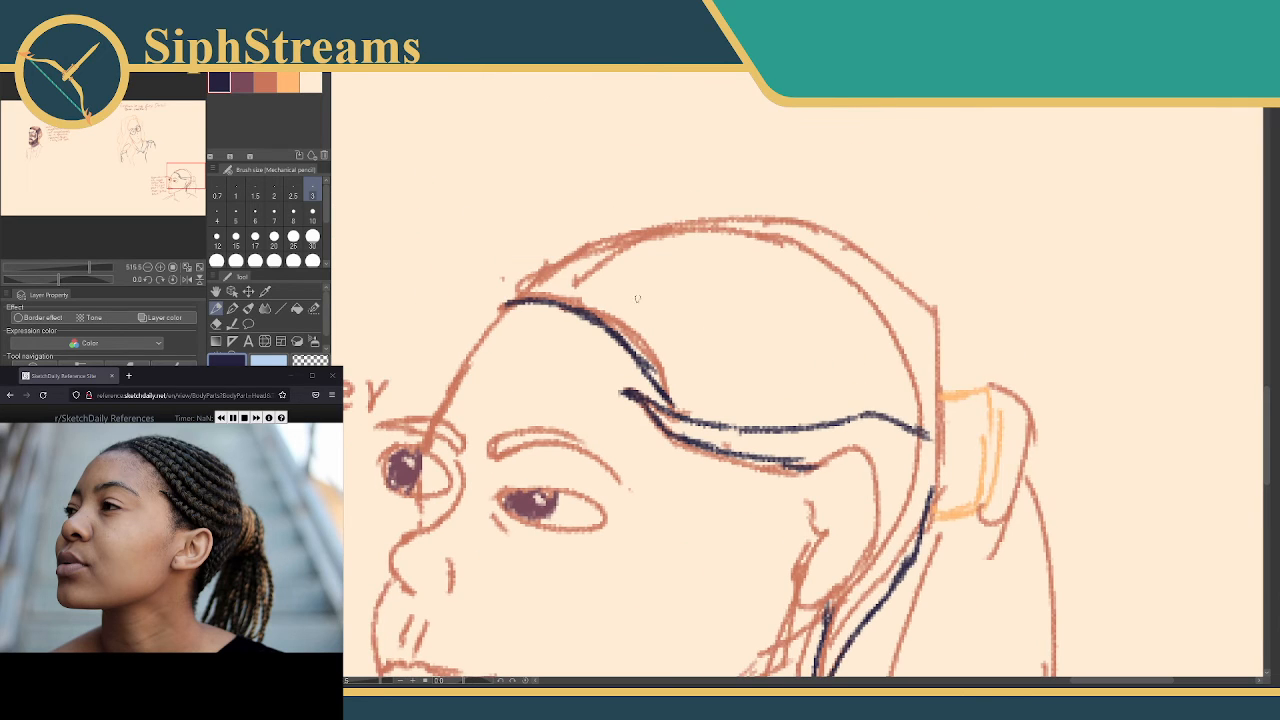
mouse_move(508, 301)
mouse_down()
mouse_move(572, 289)
mouse_move(692, 358)
mouse_move(778, 365)
mouse_up()
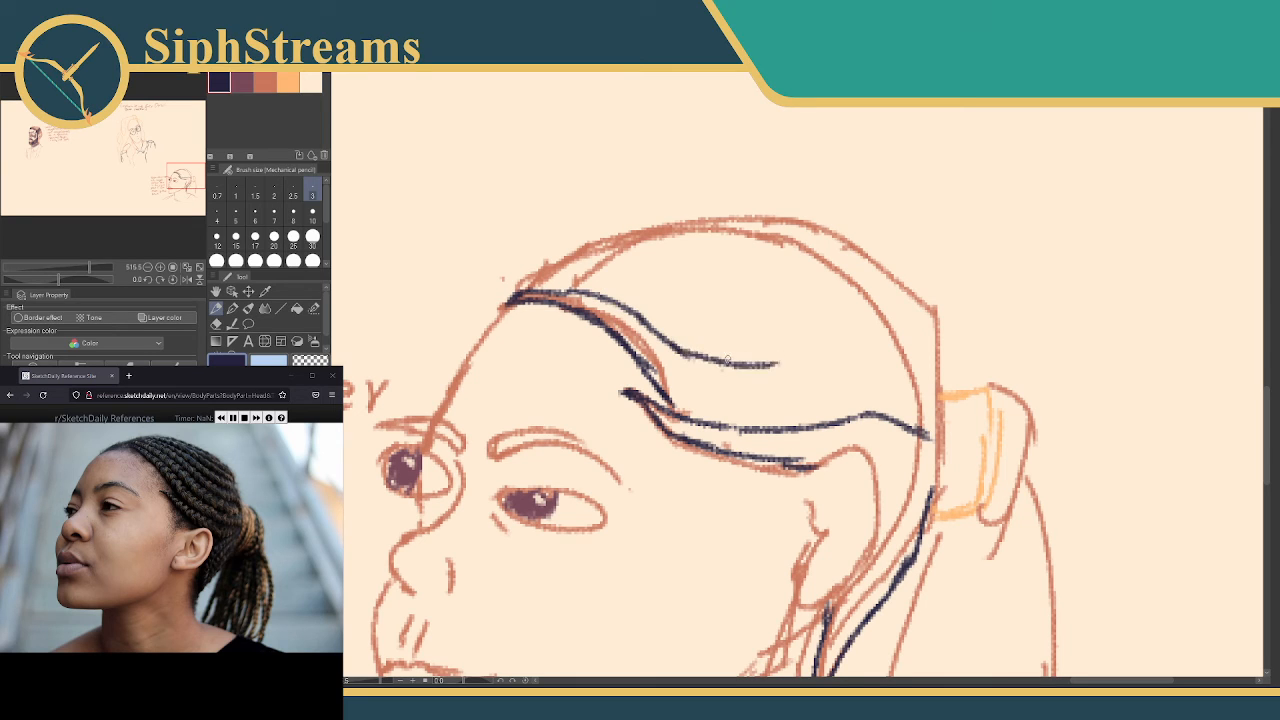
key(ctrl+z)
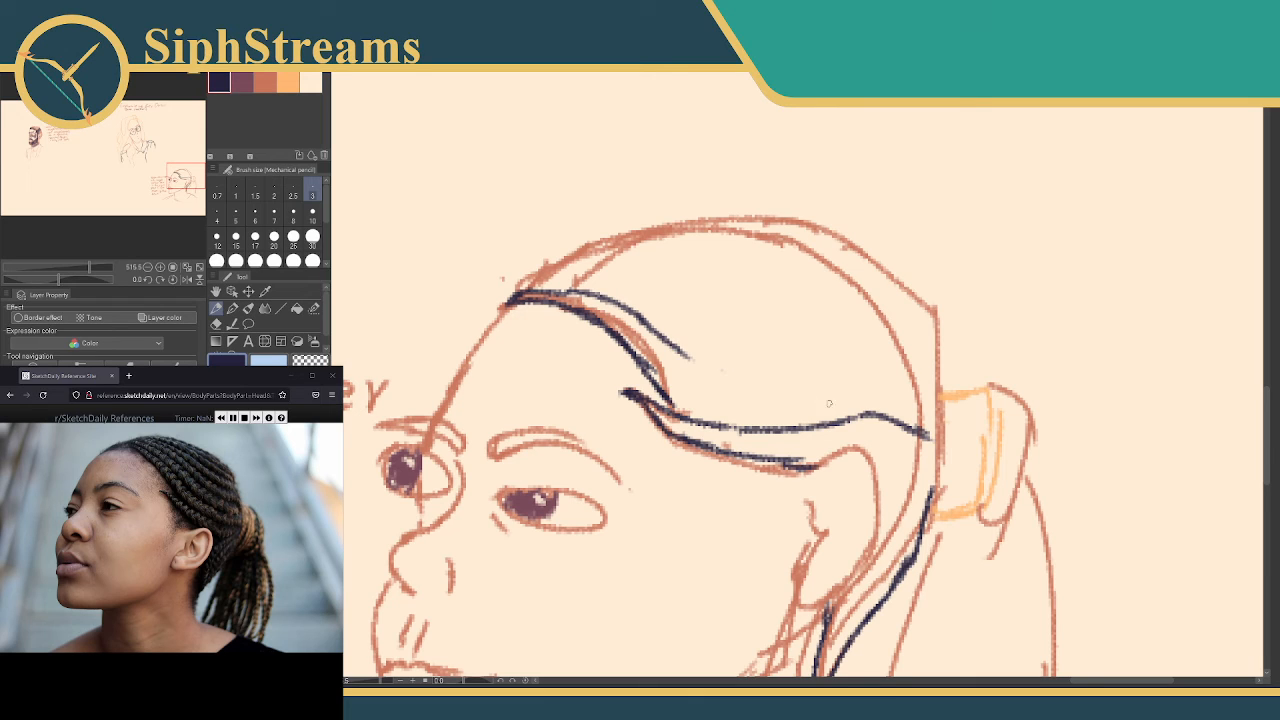
key(ctrl+z)
mouse_move(768, 431)
mouse_down()
mouse_move(826, 440)
mouse_move(950, 425)
mouse_move(871, 428)
mouse_move(912, 452)
mouse_move(870, 510)
mouse_up()
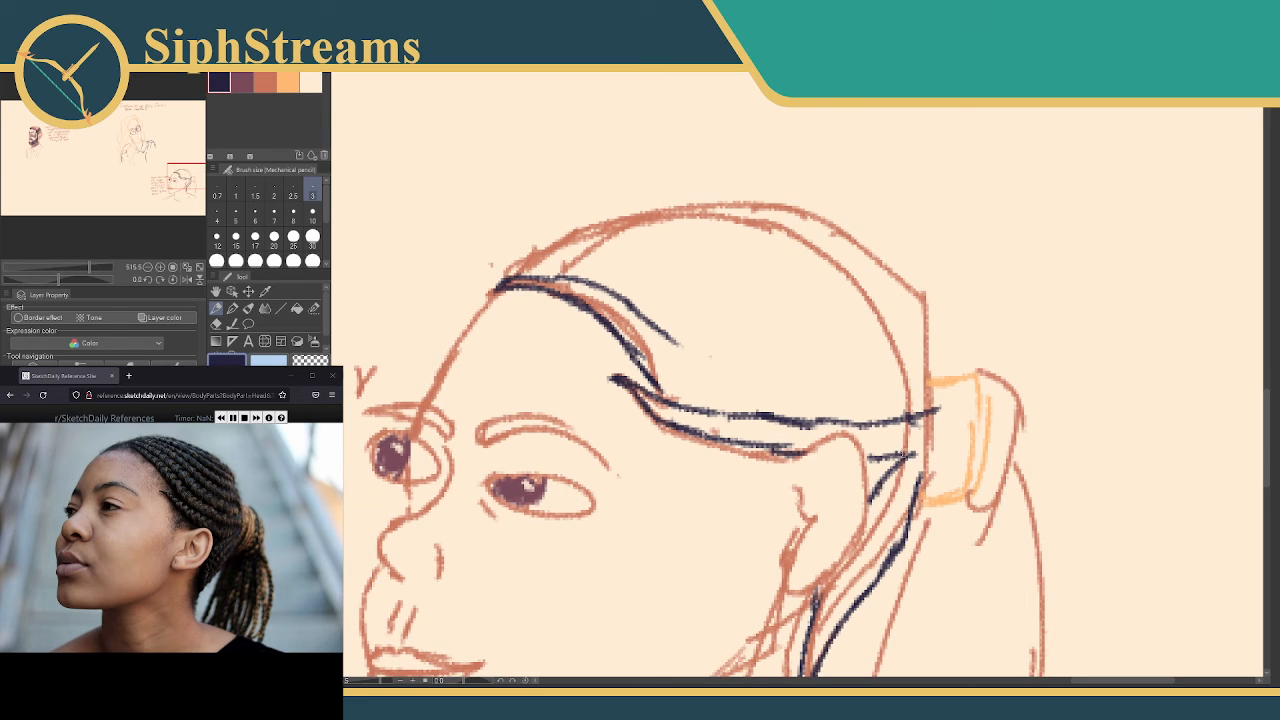
drag(902, 459, 927, 446)
drag(678, 344, 912, 380)
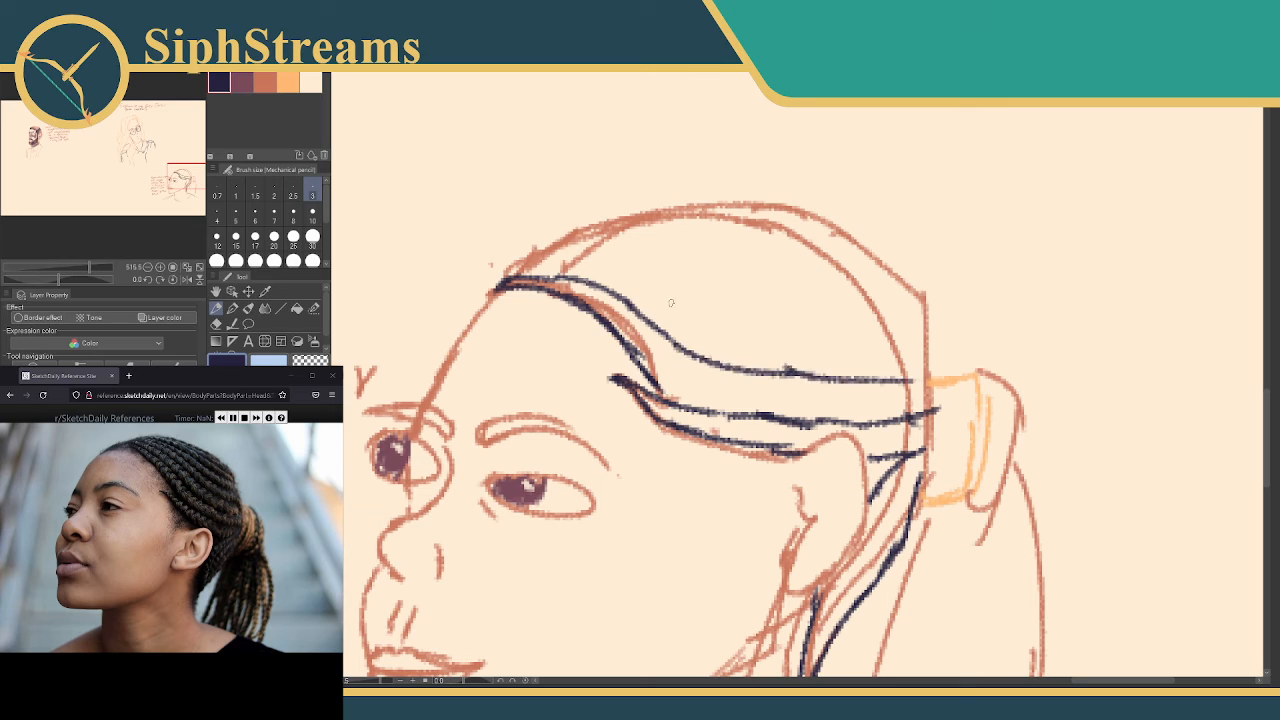
Try short navy strands along the top of the forehead, erasing most of them together with the coral crown lines
drag(512, 277, 563, 245)
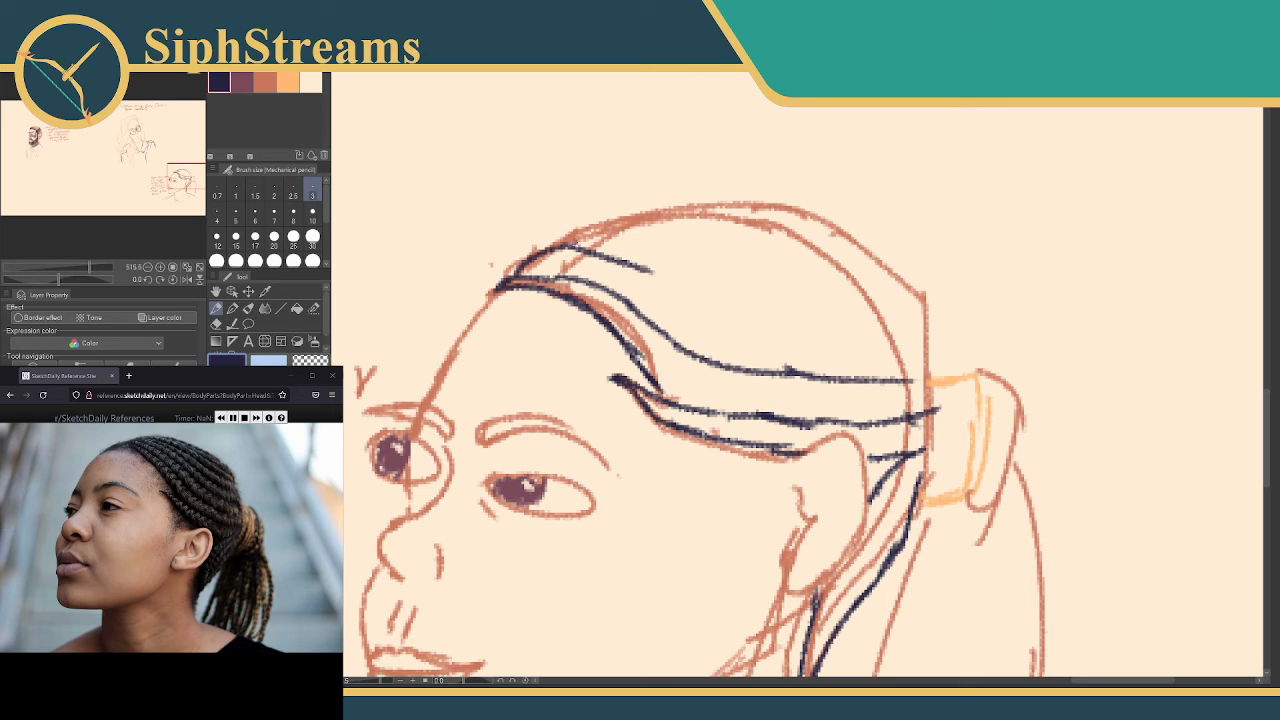
mouse_move(574, 246)
mouse_down()
mouse_move(612, 226)
mouse_move(656, 252)
mouse_move(660, 223)
mouse_move(728, 246)
mouse_up()
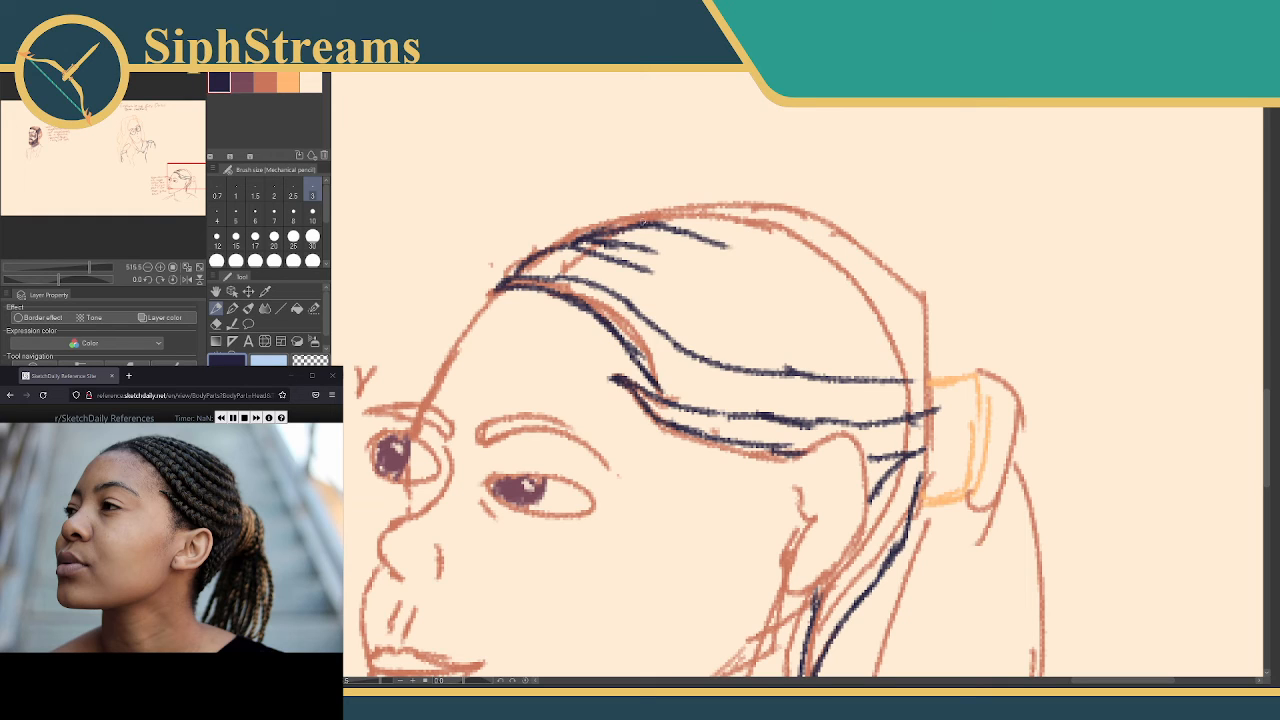
drag(646, 214, 762, 241)
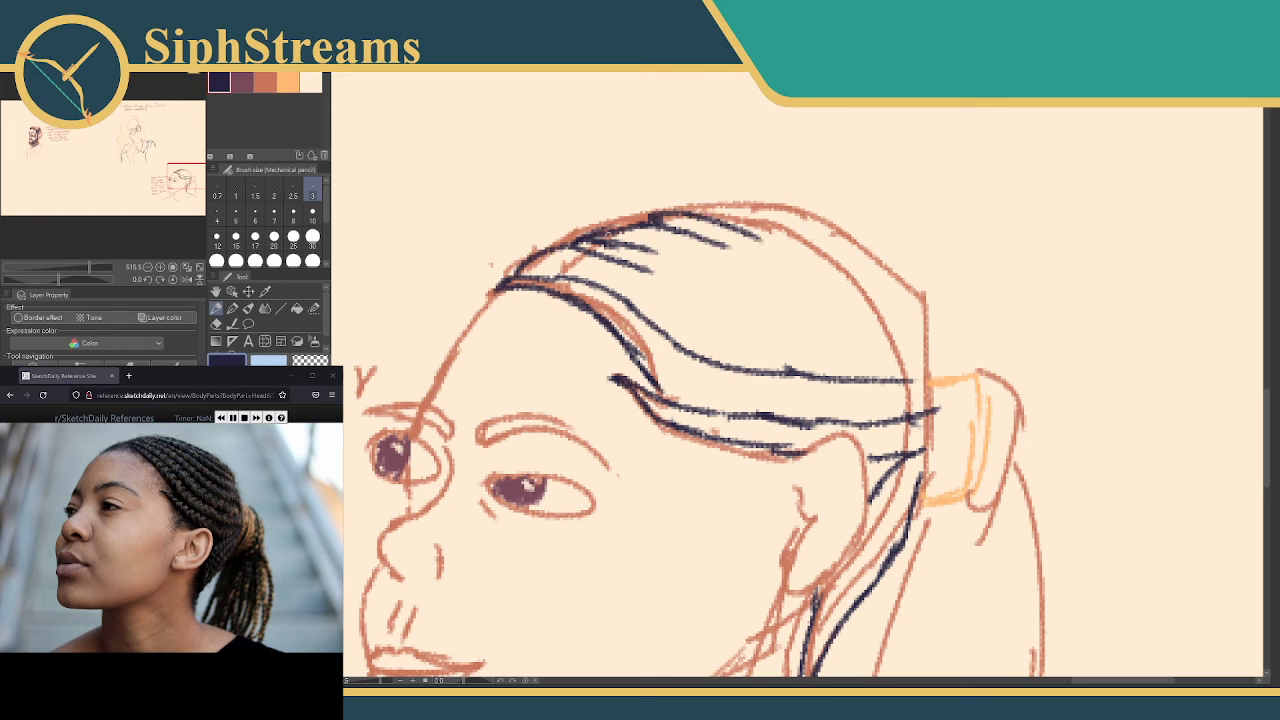
key(e)
mouse_move(560, 262)
mouse_down()
mouse_move(620, 232)
mouse_move(760, 225)
mouse_up()
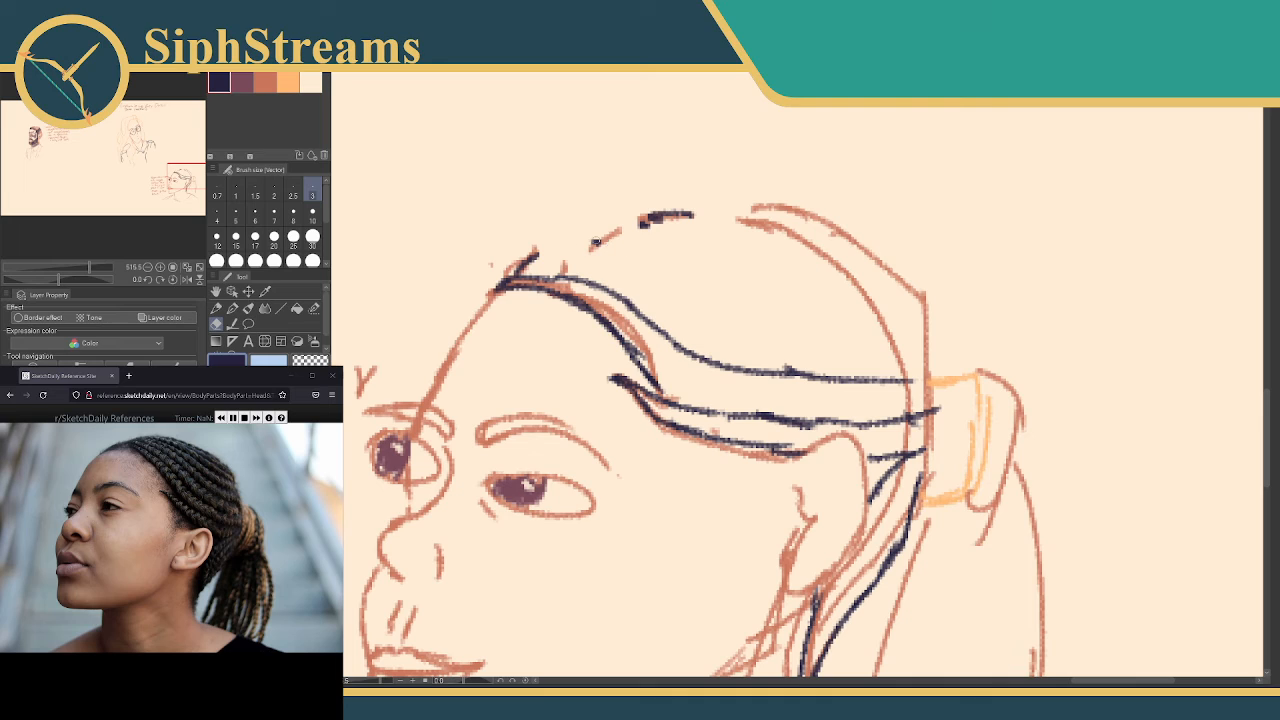
Redraw the crown outline in navy, add strands sweeping back from the hairline, and carry the outline down to the hair tie
key(p)
mouse_move(515, 268)
mouse_down()
mouse_move(652, 210)
mouse_move(786, 204)
mouse_up()
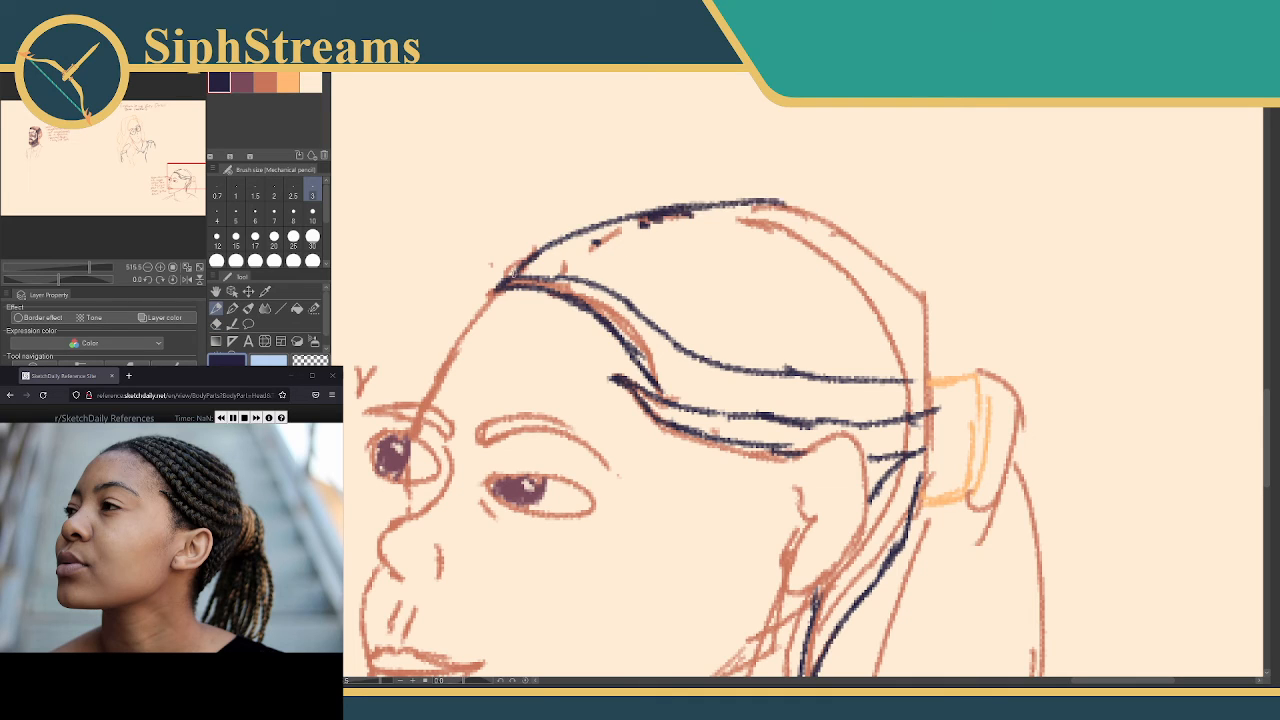
drag(516, 268, 596, 241)
drag(518, 270, 644, 268)
mouse_move(528, 266)
mouse_down()
mouse_move(566, 246)
mouse_move(654, 244)
mouse_up()
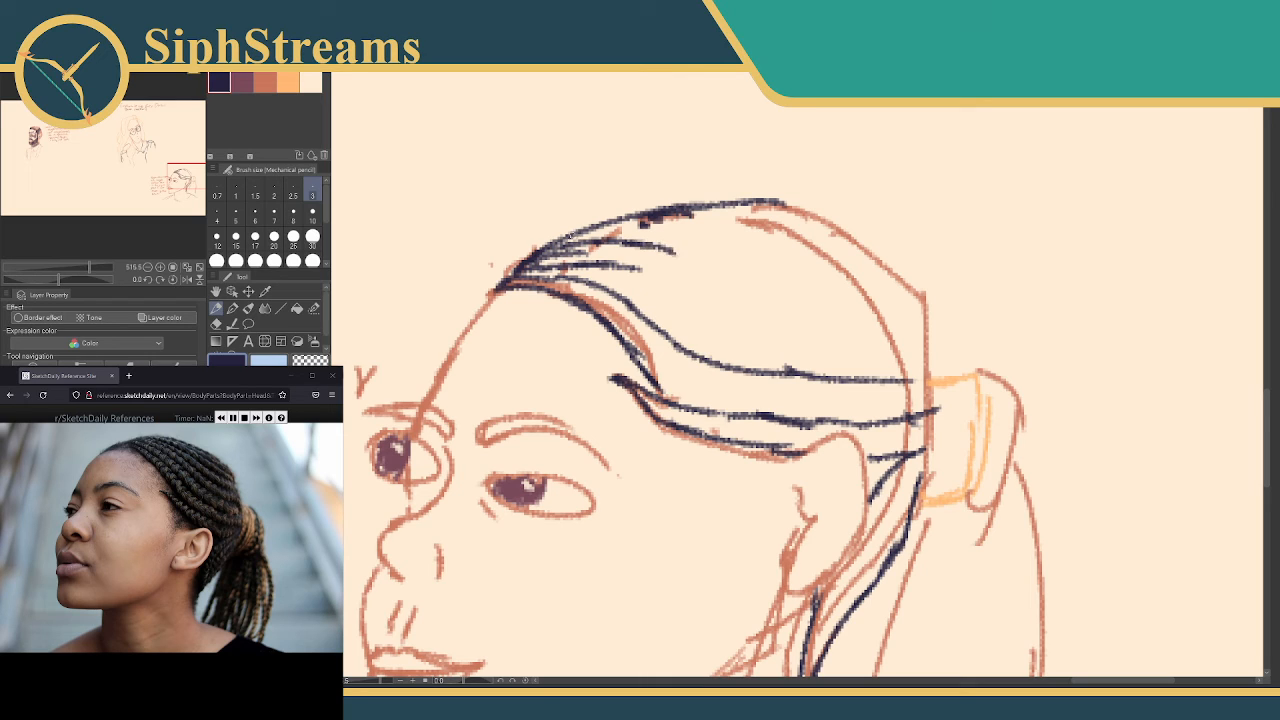
mouse_move(568, 240)
mouse_down()
mouse_move(662, 222)
mouse_move(712, 244)
mouse_move(652, 214)
mouse_move(594, 218)
mouse_move(698, 204)
mouse_move(795, 253)
mouse_up()
key(e)
key(p)
mouse_move(748, 205)
mouse_down()
mouse_move(913, 283)
mouse_move(907, 273)
mouse_move(916, 356)
mouse_move(934, 406)
mouse_up()
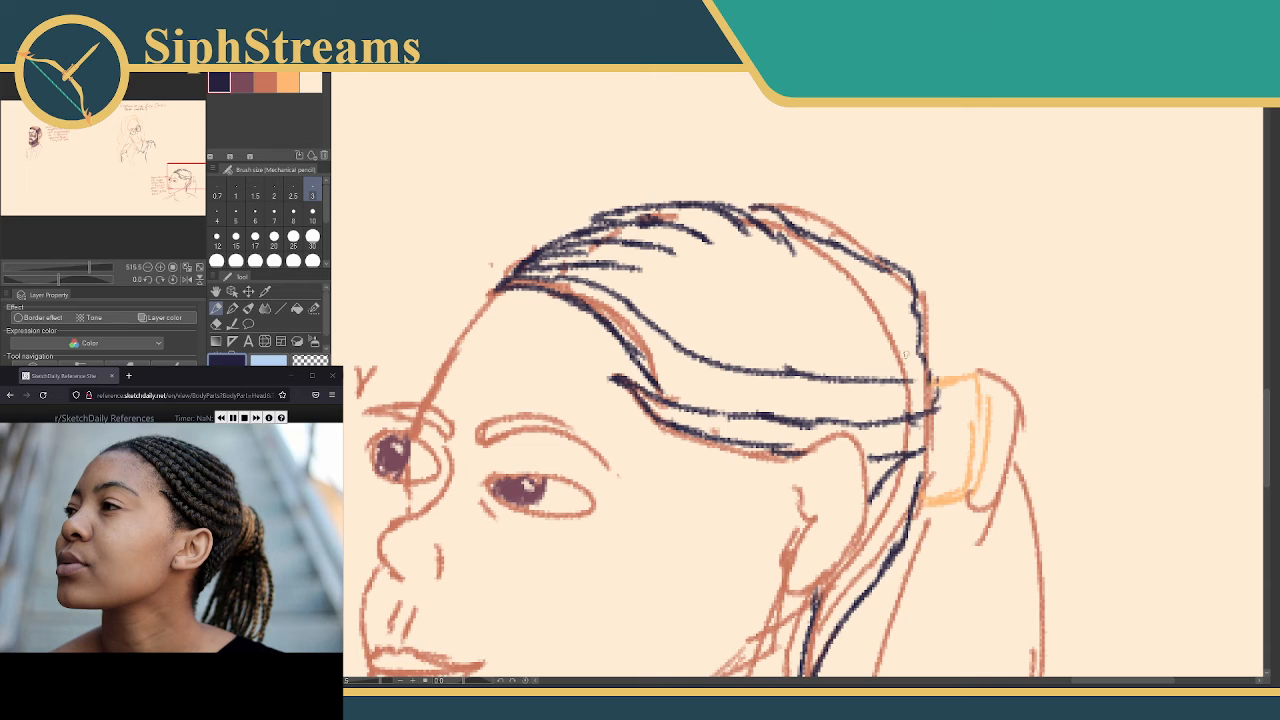
Fill the hair tie with light-orange hatching strokes
click(280, 82)
click(266, 82)
drag(825, 358, 651, 229)
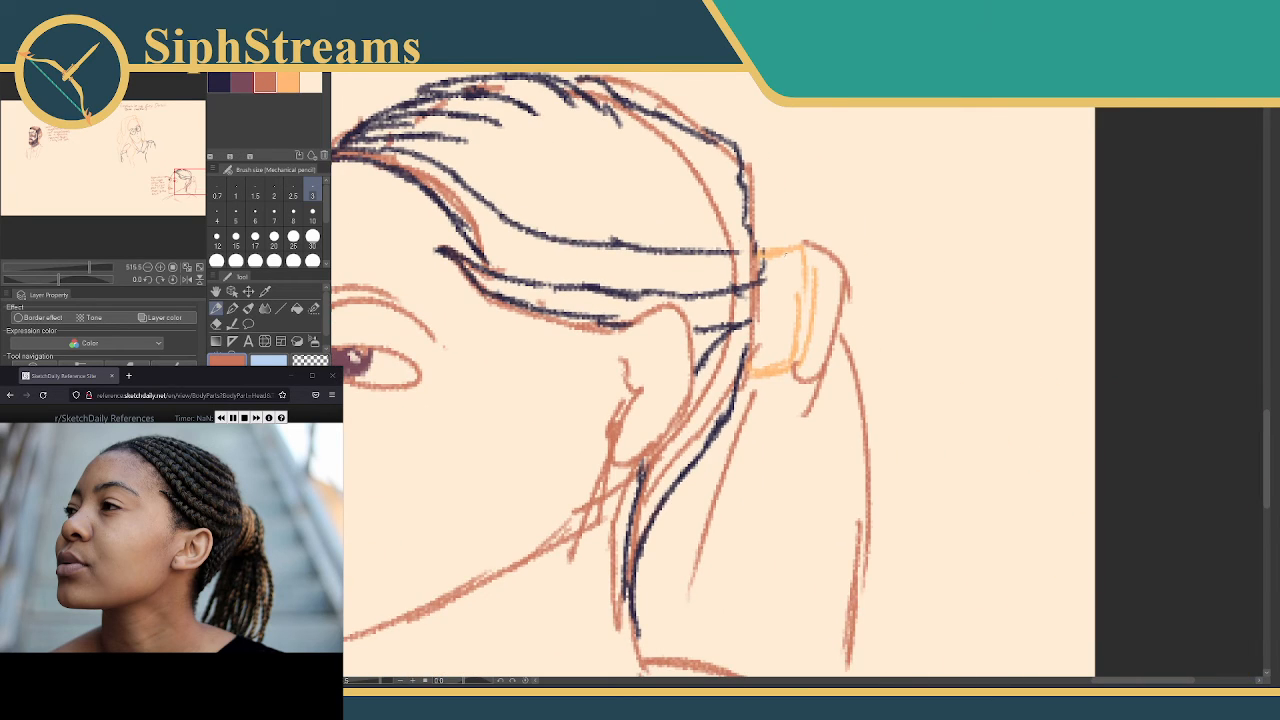
click(288, 82)
drag(773, 255, 762, 368)
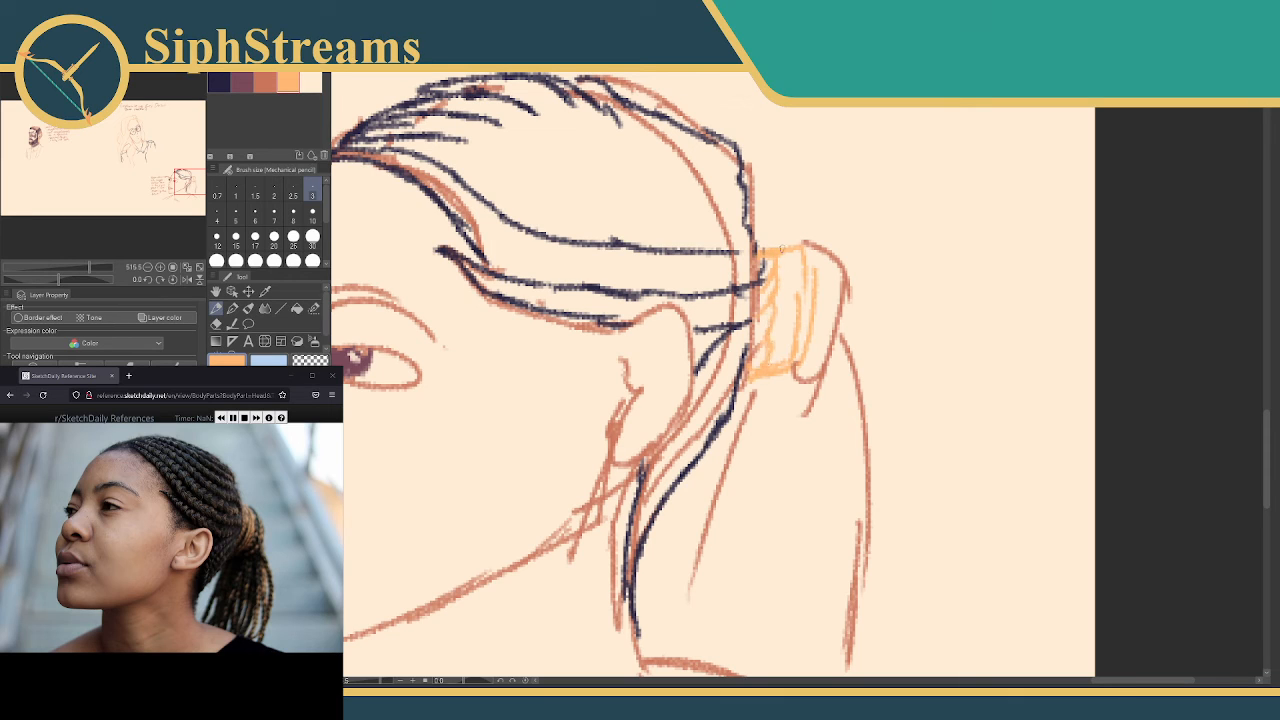
drag(784, 250, 776, 338)
drag(786, 334, 768, 362)
drag(798, 242, 786, 298)
mouse_move(804, 270)
mouse_down()
mouse_move(809, 328)
mouse_move(792, 343)
mouse_move(758, 288)
mouse_up()
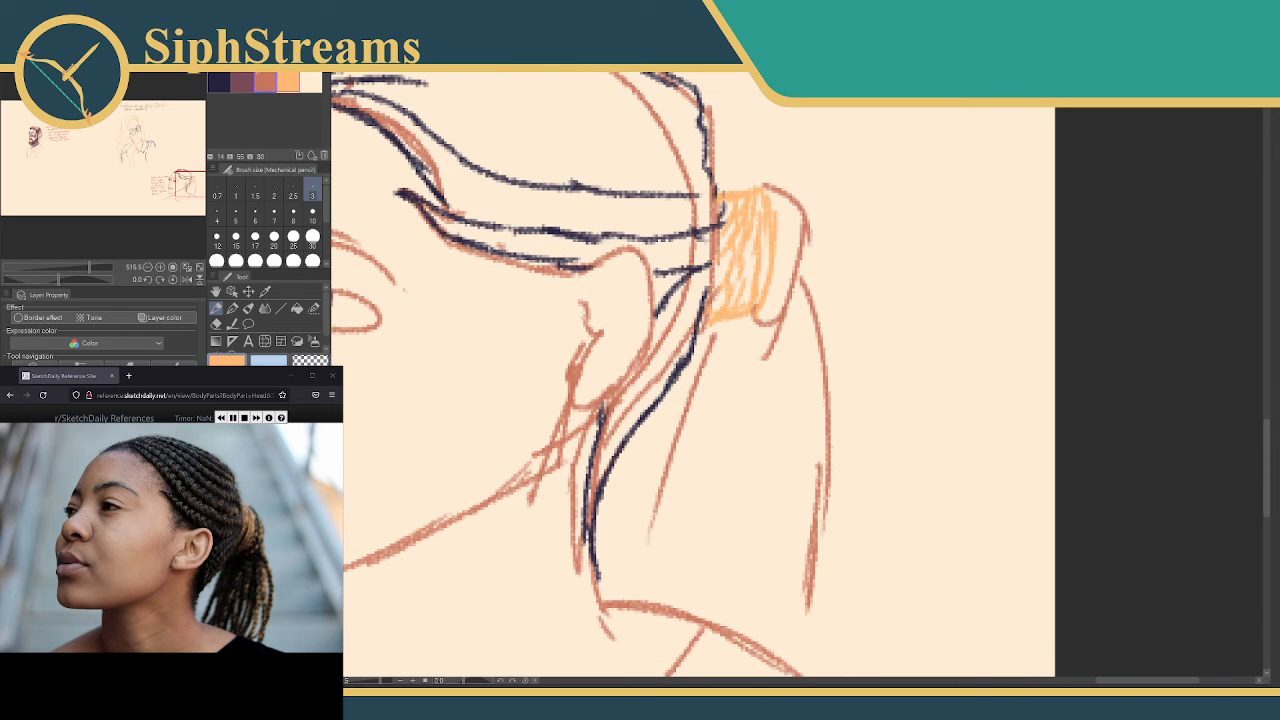
Line the hair looped behind the tie and the ponytail's outer edges in navy, with a few inner strands
click(219, 82)
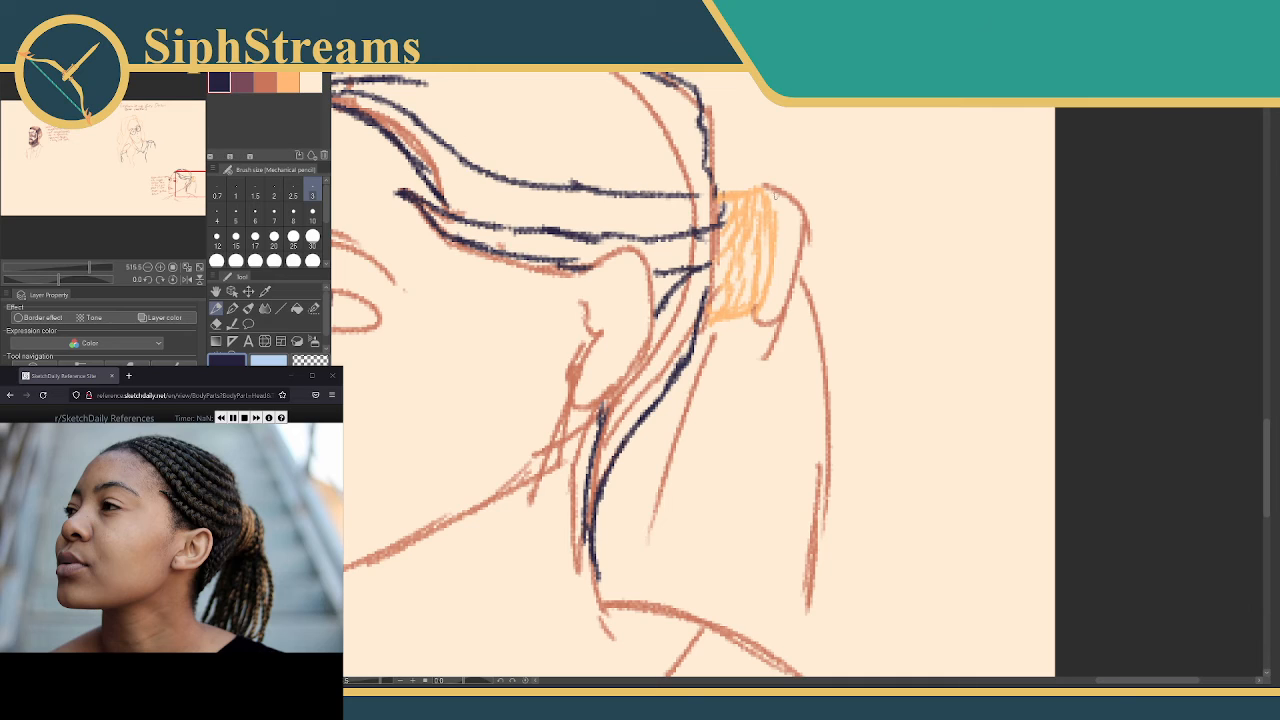
mouse_move(770, 187)
mouse_down()
mouse_move(797, 228)
mouse_move(790, 290)
mouse_move(782, 276)
mouse_move(770, 306)
mouse_up()
mouse_move(794, 204)
mouse_down()
mouse_move(812, 250)
mouse_move(795, 296)
mouse_move(782, 288)
mouse_move(812, 234)
mouse_move(797, 252)
mouse_move(834, 390)
mouse_move(828, 490)
mouse_up()
mouse_move(793, 312)
mouse_down()
mouse_move(830, 349)
mouse_move(813, 340)
mouse_move(833, 395)
mouse_move(825, 438)
mouse_up()
mouse_move(806, 344)
mouse_down()
mouse_move(806, 490)
mouse_move(783, 560)
mouse_up()
mouse_move(726, 326)
mouse_down()
mouse_move(684, 400)
mouse_move(664, 518)
mouse_up()
mouse_move(708, 440)
mouse_down()
mouse_move(700, 508)
mouse_move(718, 460)
mouse_move(716, 556)
mouse_move(700, 576)
mouse_up()
drag(703, 483, 684, 556)
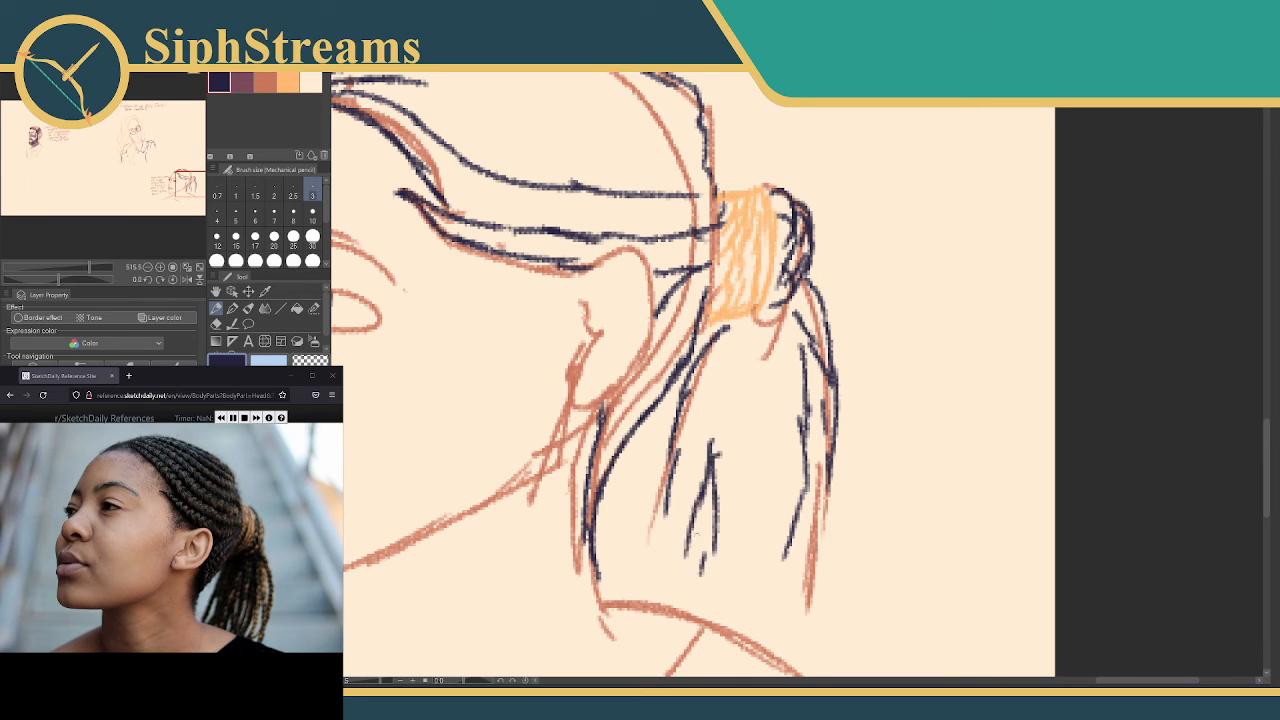
Extend the navy ponytail strands down to the shoulder and add short strokes at the tips and below the tie
mouse_move(786, 544)
mouse_down()
mouse_move(776, 638)
mouse_move(760, 640)
mouse_up()
drag(758, 594, 746, 632)
mouse_move(666, 508)
mouse_down()
mouse_move(632, 600)
mouse_move(656, 598)
mouse_up()
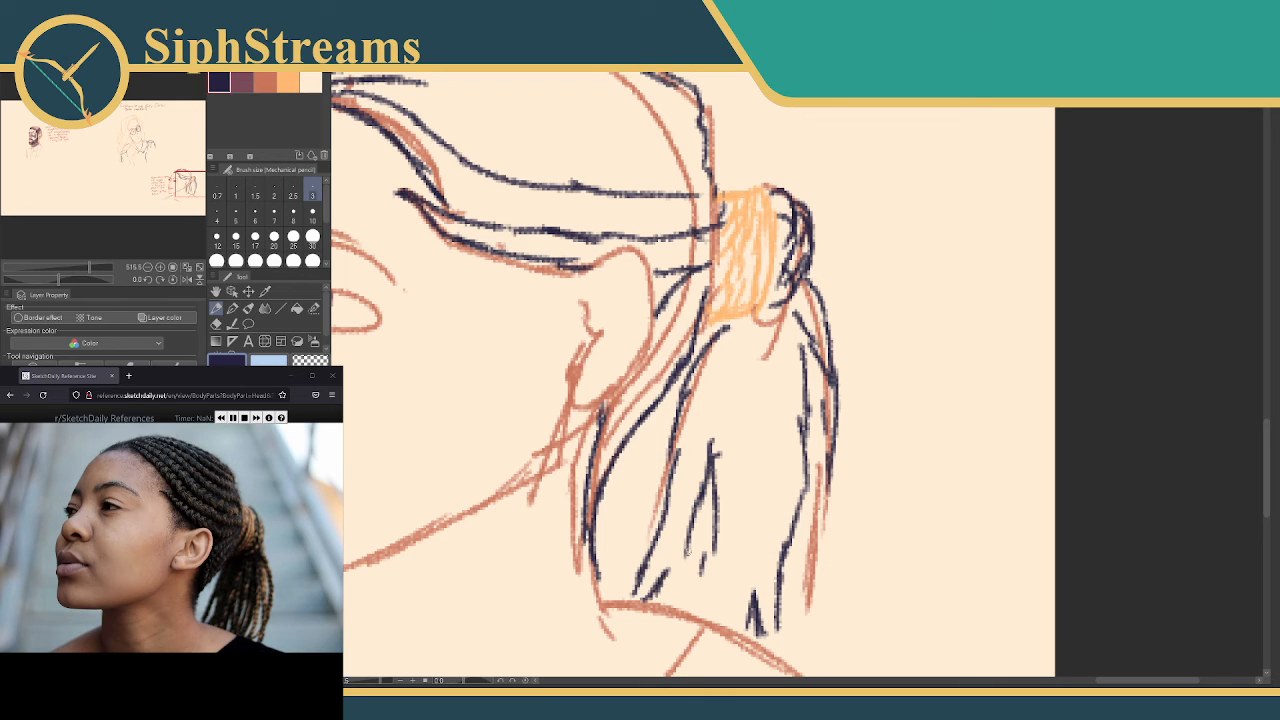
mouse_move(764, 406)
mouse_down()
mouse_move(788, 291)
mouse_move(790, 362)
mouse_up()
drag(797, 286, 790, 366)
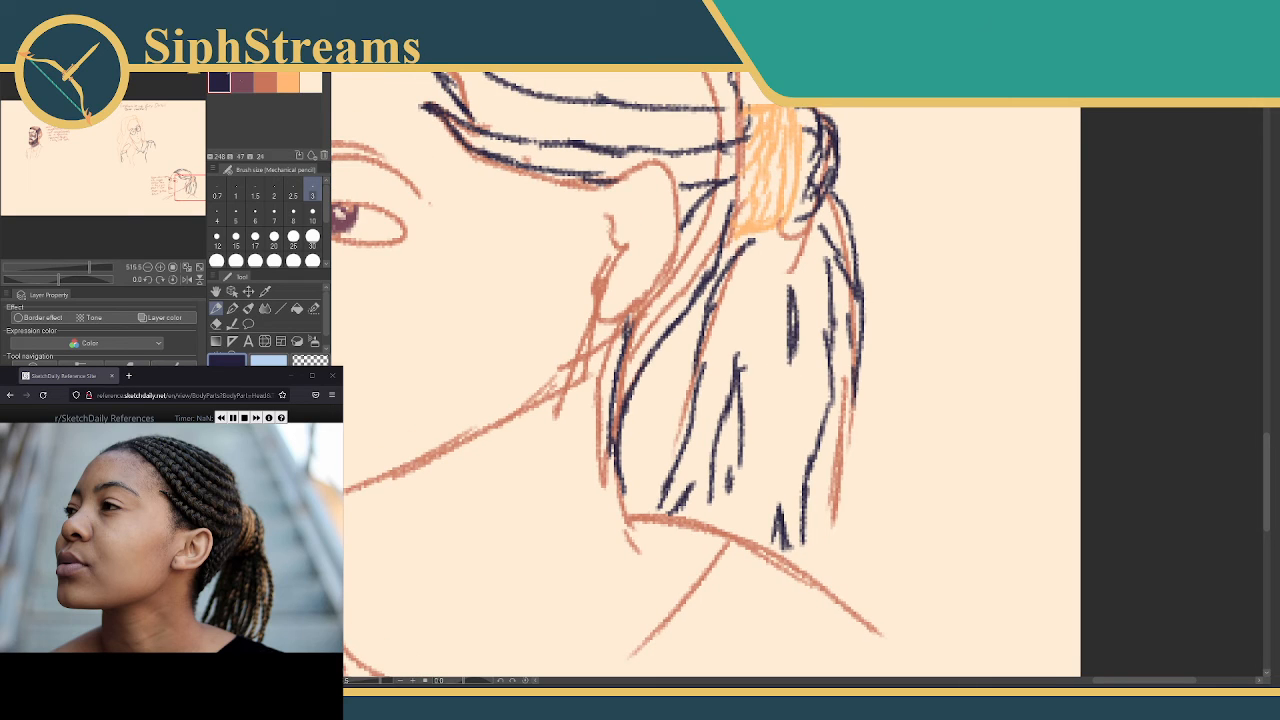
Add light-orange highlight strokes between the ponytail's navy strands, undoing the surplus strokes
click(288, 82)
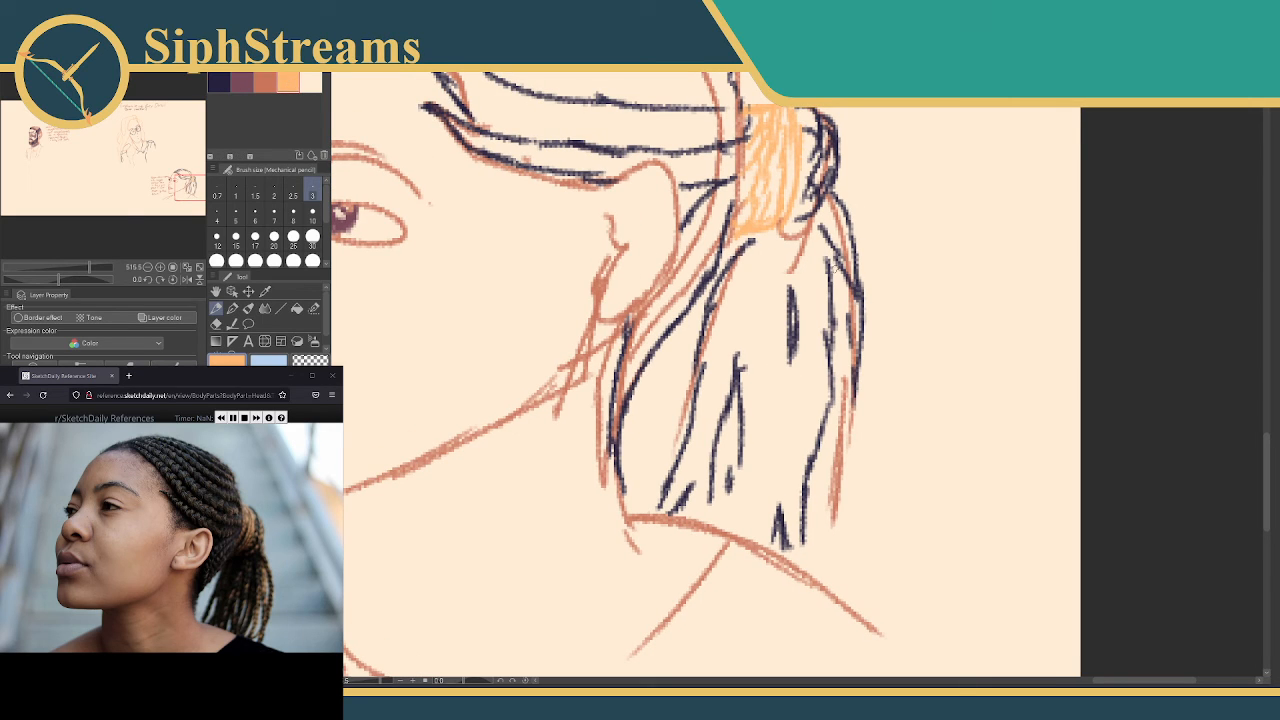
drag(836, 268, 830, 362)
drag(840, 292, 836, 342)
drag(836, 263, 838, 298)
drag(751, 275, 743, 360)
drag(756, 272, 752, 366)
drag(752, 326, 750, 330)
key(ctrl+z)
key(ctrl+z)
key(ctrl+z)
key(ctrl+z)
key(ctrl+z)
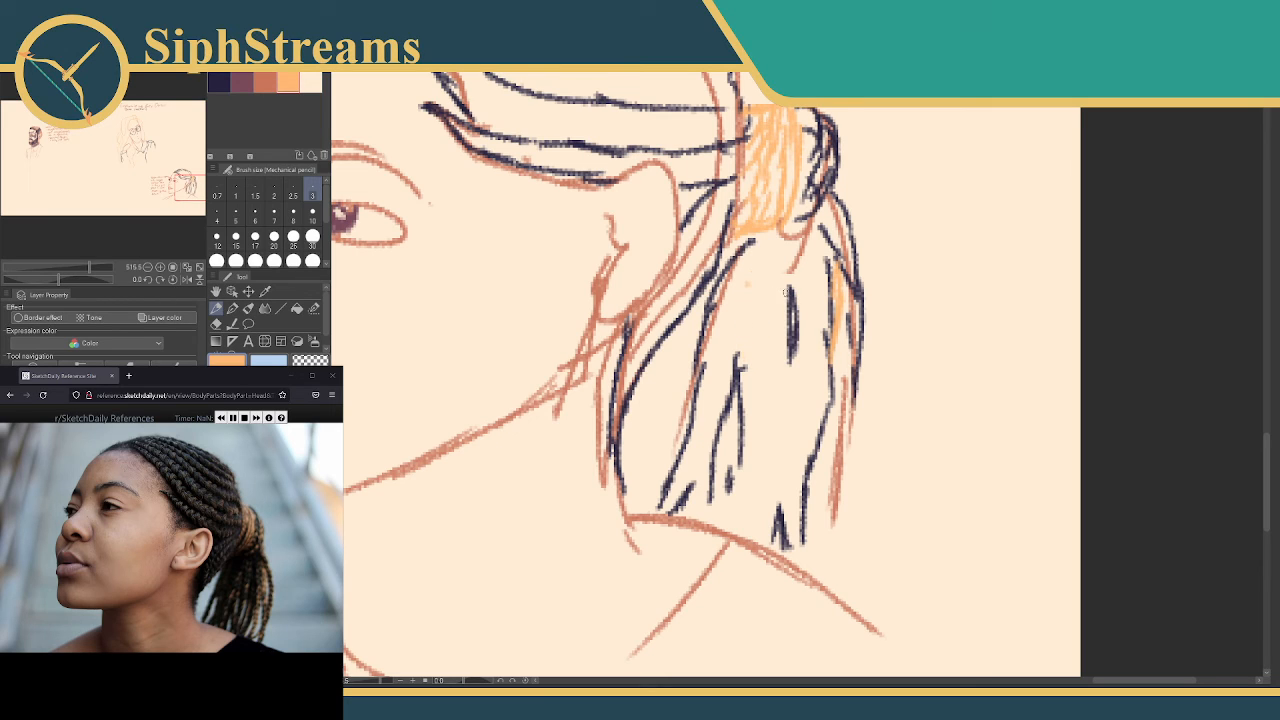
drag(786, 286, 788, 366)
drag(779, 508, 773, 542)
Load the next reference photo, the long-haired woman with bangs and a round earring, and find empty canvas for her portrait
drag(380, 681, 373, 681)
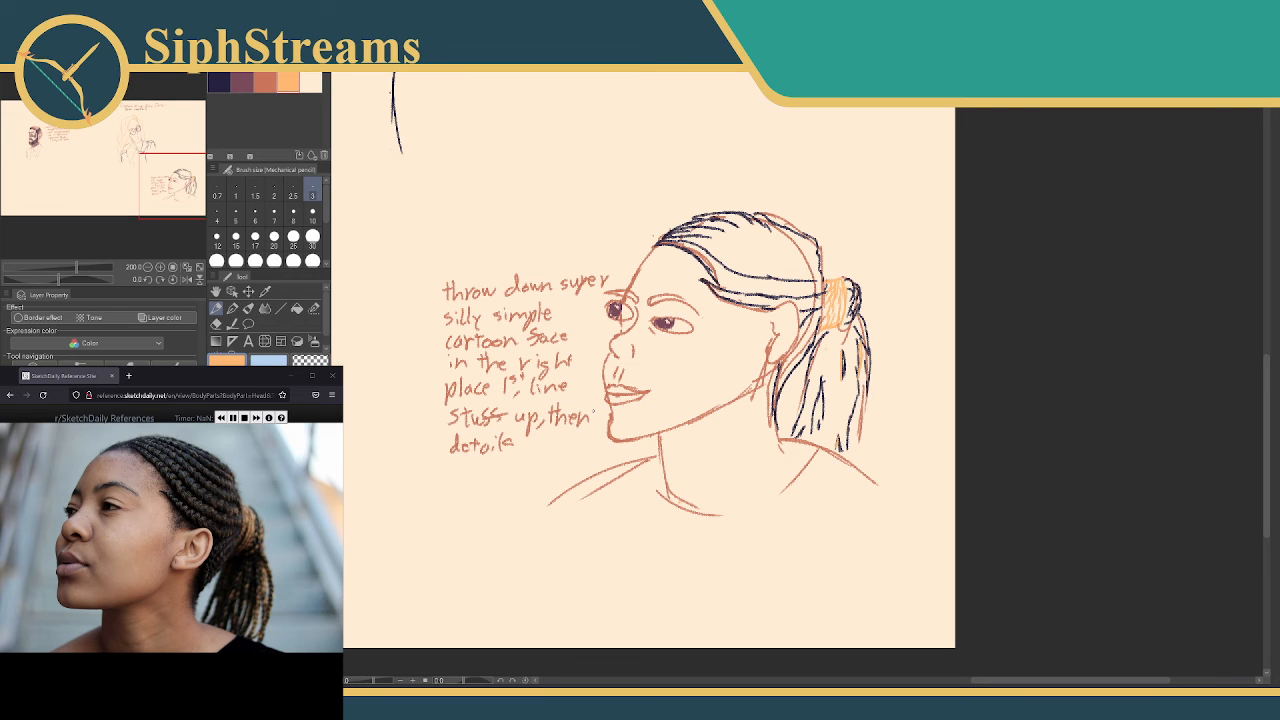
mouse_move(731, 184)
mouse_down()
mouse_move(731, 106)
mouse_move(1040, 157)
mouse_up()
drag(447, 215, 739, 278)
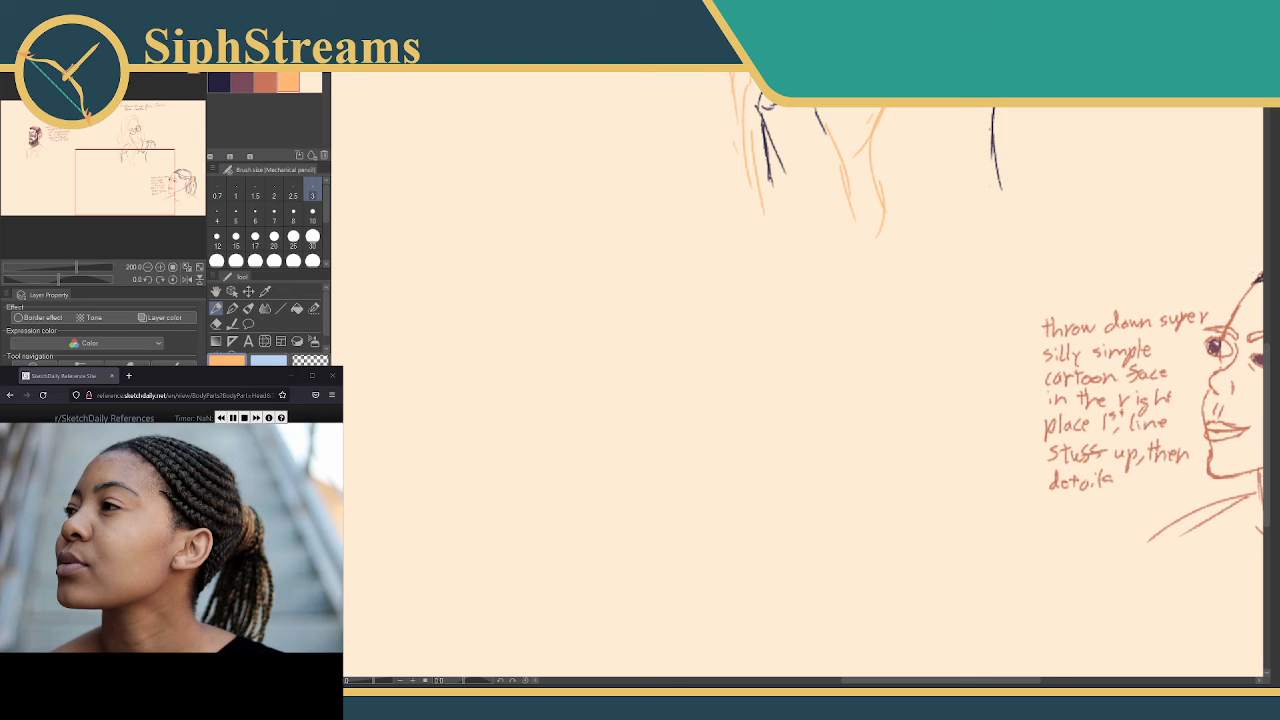
click(57, 640)
click(256, 418)
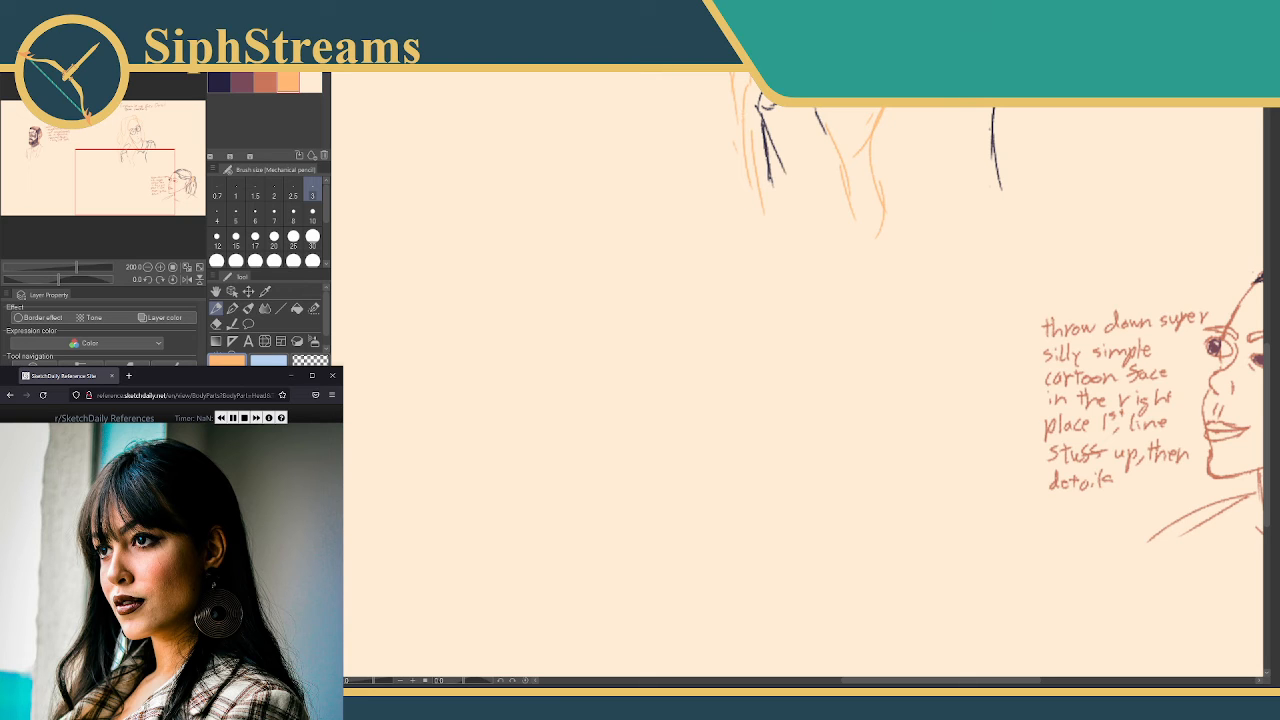
drag(489, 249, 691, 297)
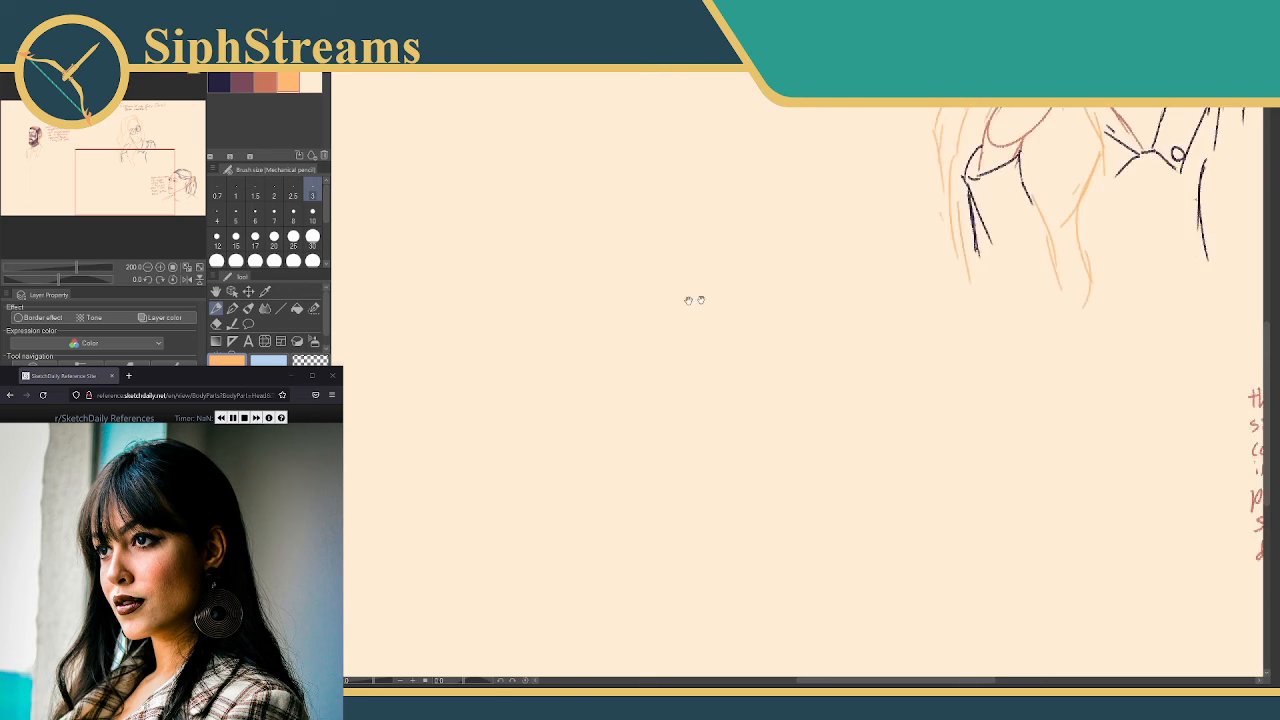
drag(663, 223, 685, 214)
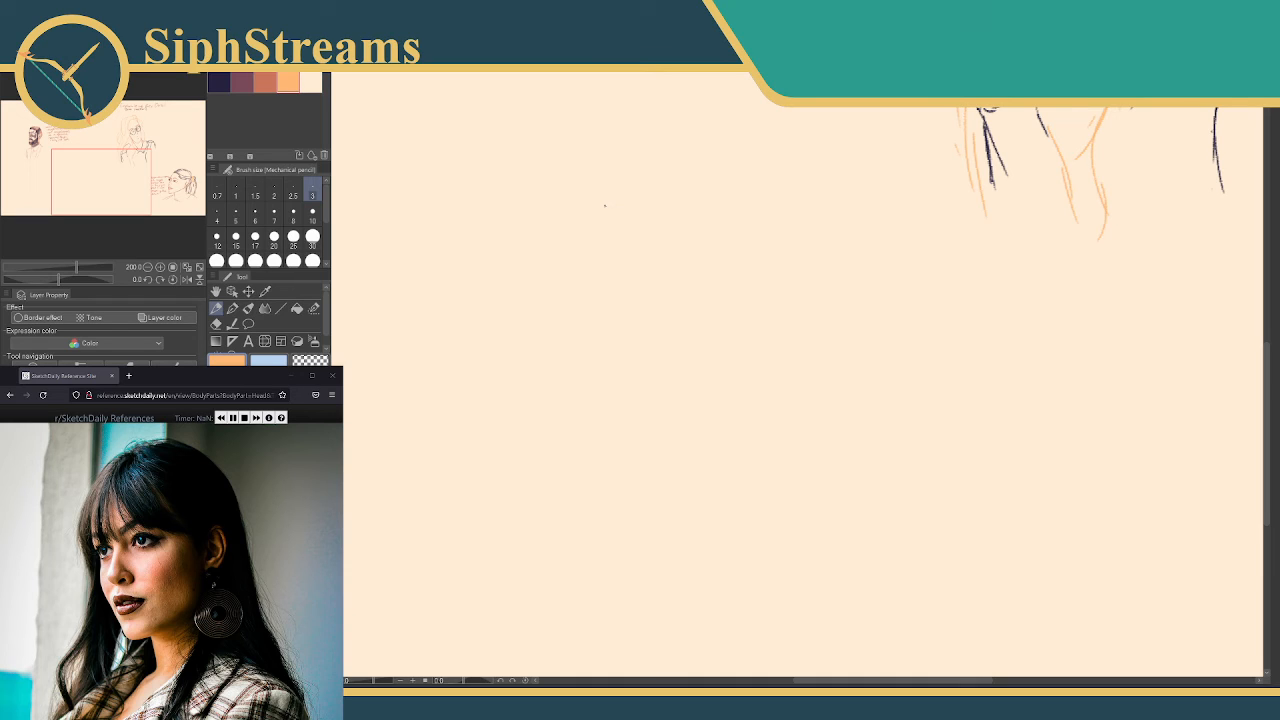
drag(777, 296, 823, 280)
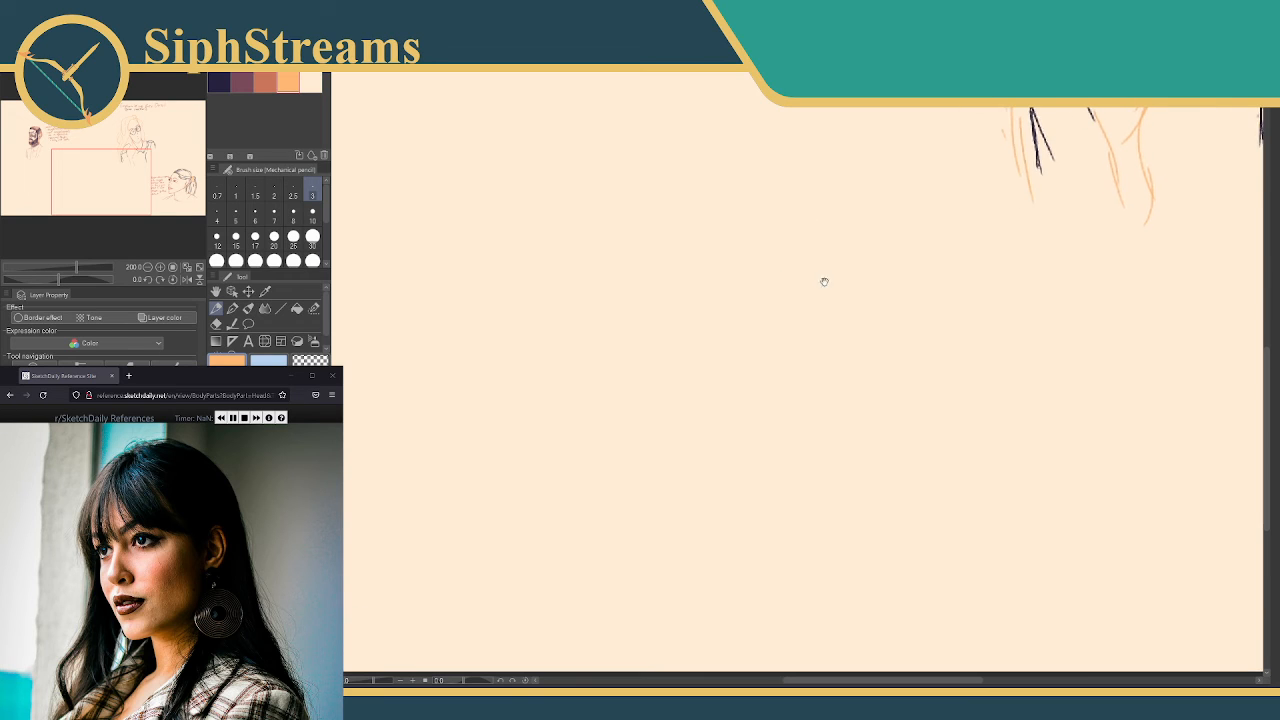
Draw a rounded coral head shape on the empty canvas, undoing surplus strokes and erasing the overlapping line at its top
click(267, 85)
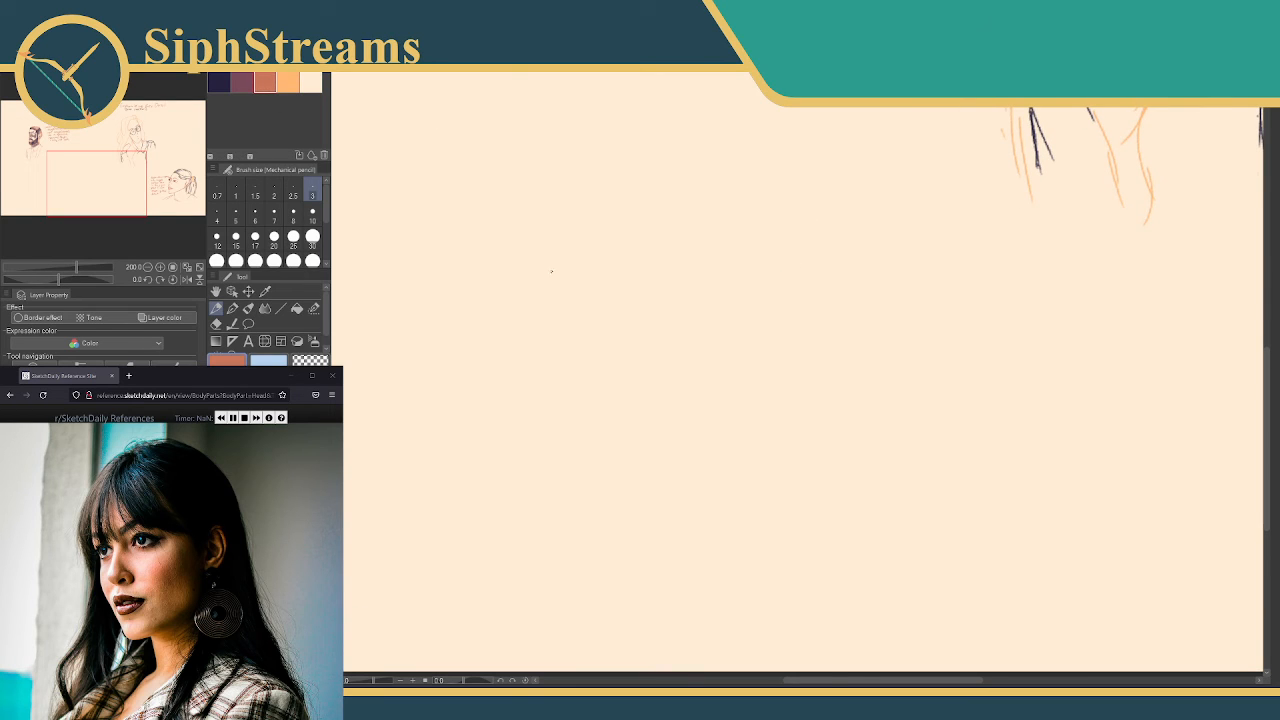
mouse_move(652, 264)
mouse_down()
mouse_move(656, 400)
mouse_move(573, 300)
mouse_move(745, 242)
mouse_move(562, 292)
mouse_move(690, 244)
mouse_up()
key(ctrl+z)
key(ctrl+z)
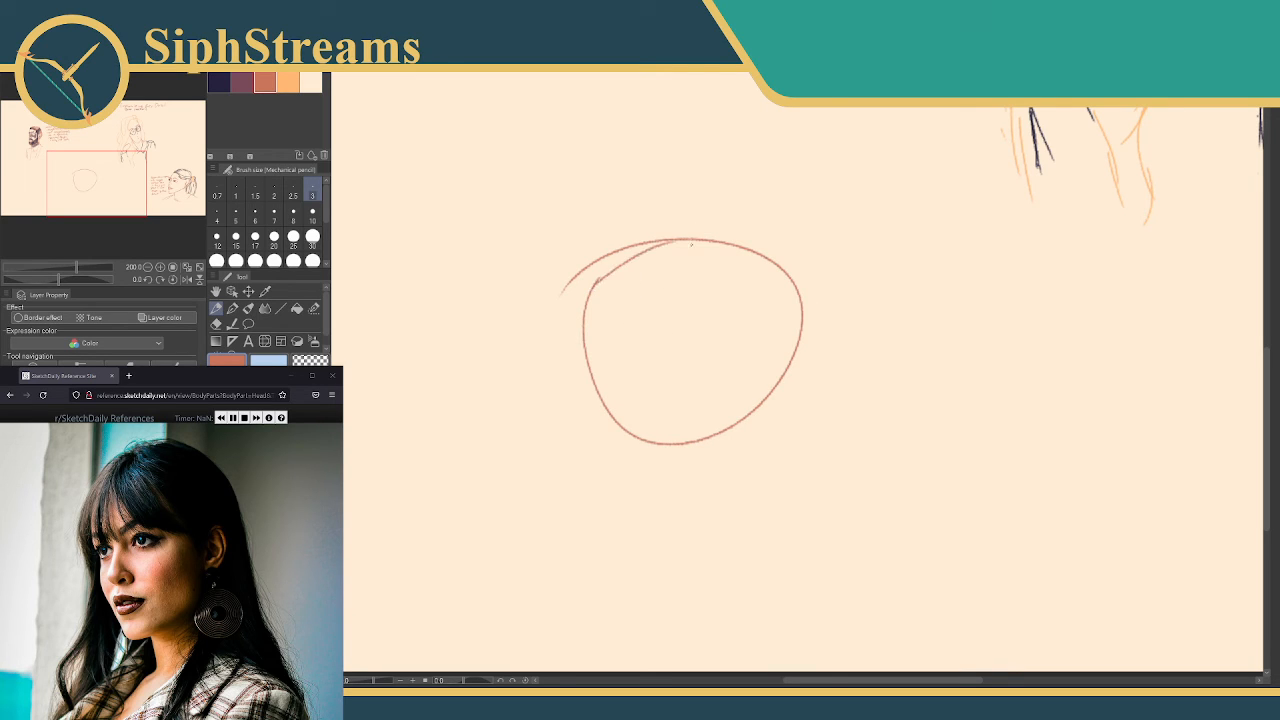
mouse_move(596, 283)
mouse_down()
mouse_move(700, 224)
mouse_move(606, 262)
mouse_up()
key(e)
drag(690, 225, 668, 238)
key(p)
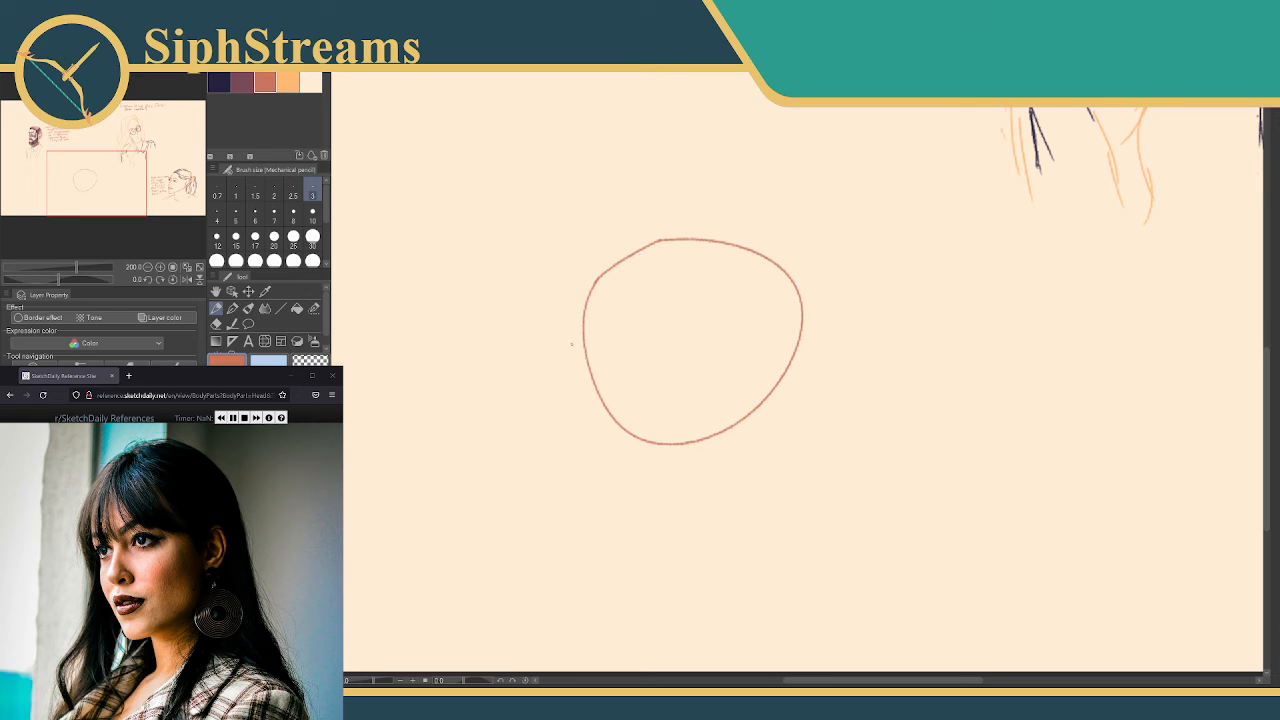
drag(585, 361, 580, 498)
key(ctrl+z)
scroll(700, 240, down, 1)
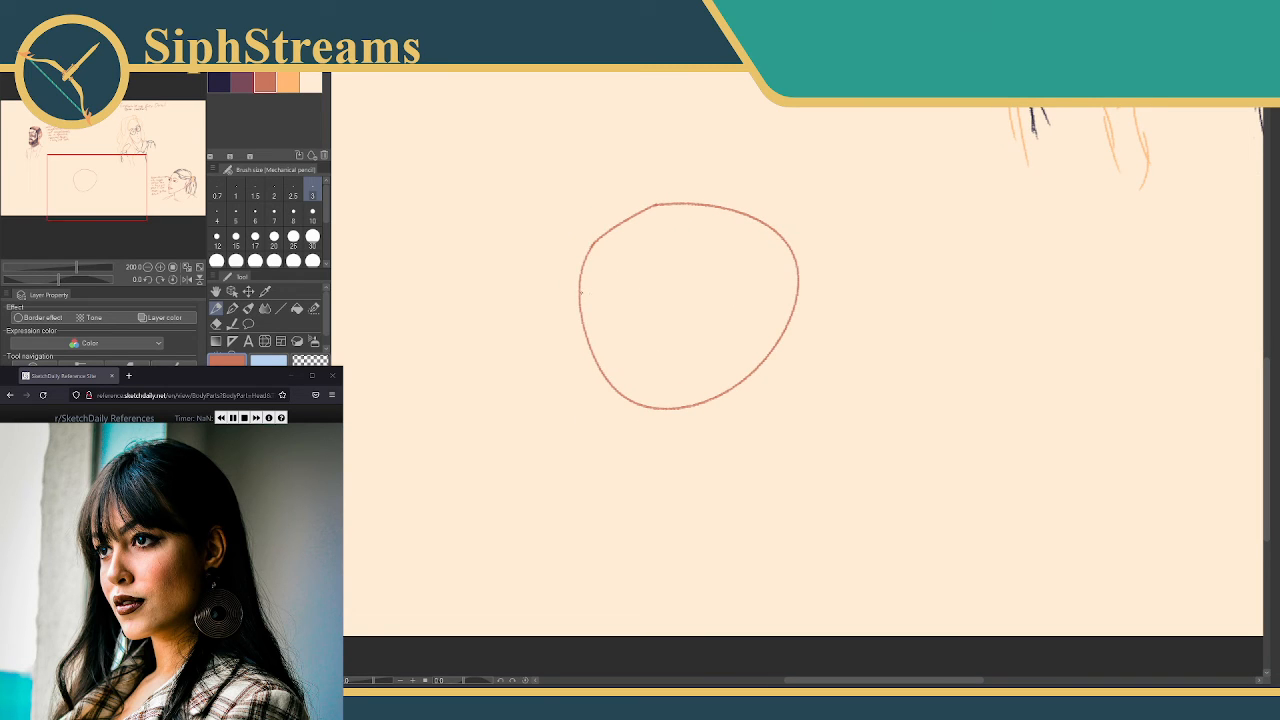
Draw a second coral circle beside the head shape, attach a long rounded muzzle, and erase the circle's line inside it
drag(581, 292, 927, 271)
mouse_move(554, 255)
mouse_down()
mouse_move(566, 396)
mouse_move(718, 312)
mouse_move(634, 238)
mouse_move(560, 256)
mouse_up()
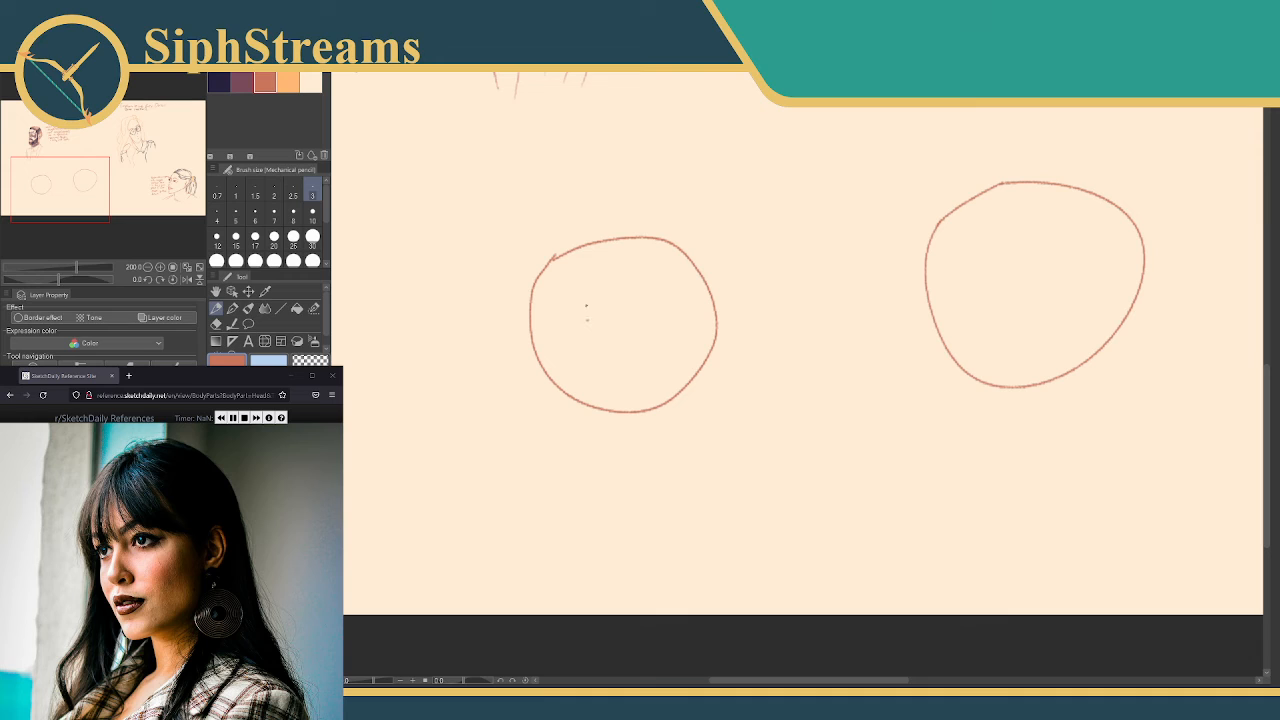
mouse_move(586, 305)
mouse_down()
mouse_move(574, 331)
mouse_move(470, 370)
mouse_move(495, 417)
mouse_move(592, 424)
mouse_move(664, 404)
mouse_up()
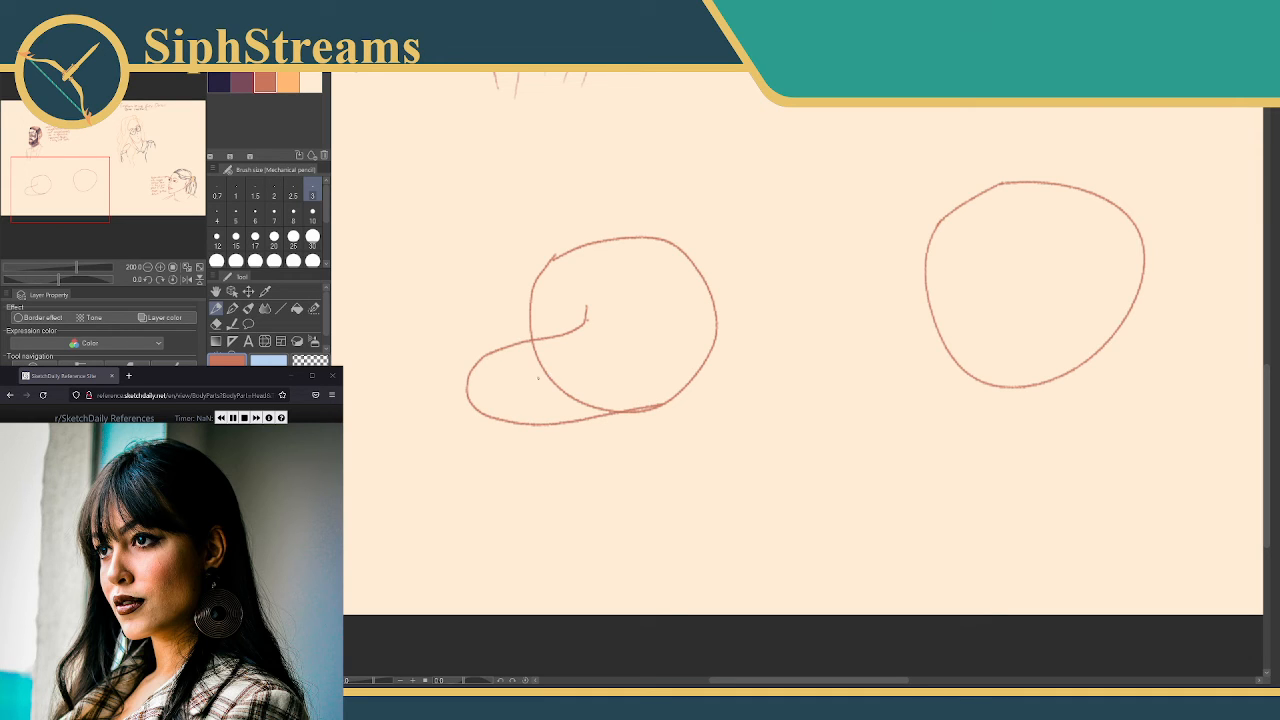
key(e)
drag(538, 378, 610, 405)
key(p)
Add two small oval eyes and a mouth line to the muzzled cartoon head
mouse_move(554, 304)
mouse_down()
mouse_move(549, 324)
mouse_move(556, 316)
mouse_up()
mouse_move(640, 297)
mouse_down()
mouse_move(628, 318)
mouse_move(640, 298)
mouse_up()
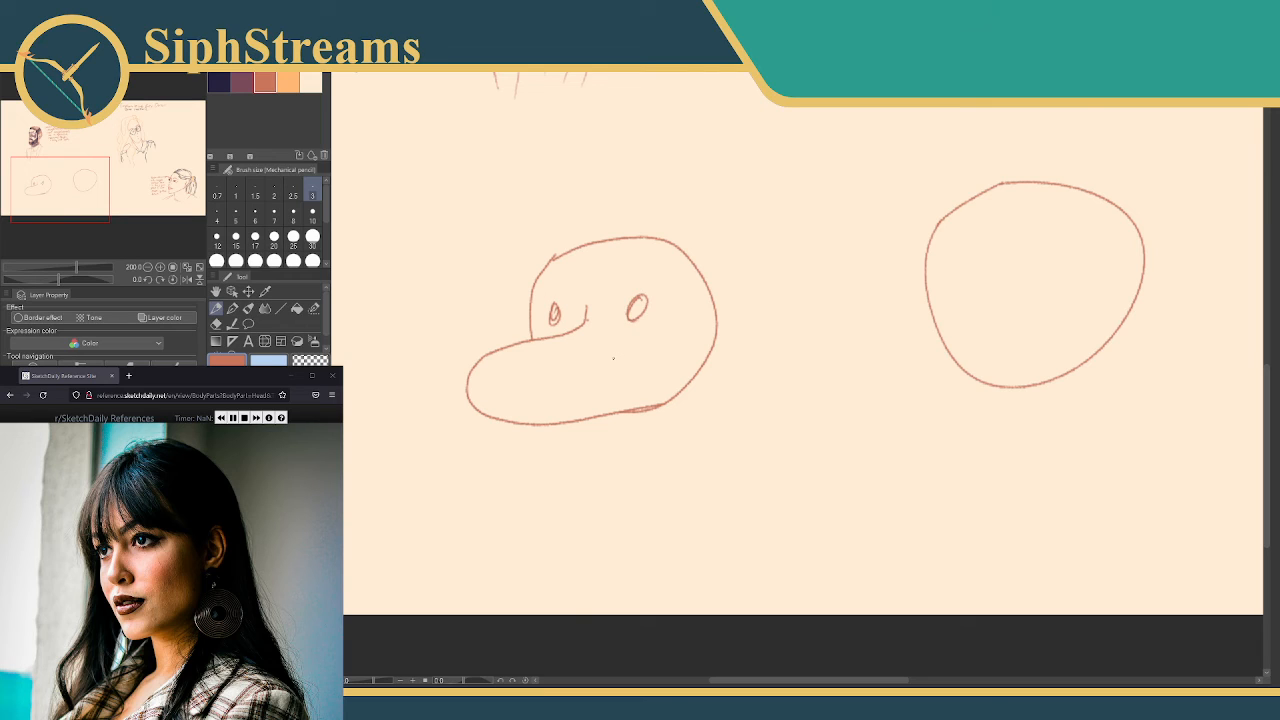
mouse_move(497, 411)
mouse_down()
mouse_move(586, 387)
mouse_move(541, 422)
mouse_up()
Draw a small round coral cartoon face beside the muzzled head and mark its gaze with a navy line from the eye
drag(597, 364, 820, 417)
mouse_move(560, 305)
mouse_down()
mouse_move(550, 362)
mouse_move(613, 356)
mouse_move(563, 303)
mouse_move(534, 365)
mouse_move(549, 381)
mouse_move(580, 381)
mouse_move(552, 356)
mouse_move(584, 361)
mouse_move(547, 368)
mouse_move(553, 330)
mouse_move(607, 331)
mouse_up()
key(ctrl+z)
click(219, 82)
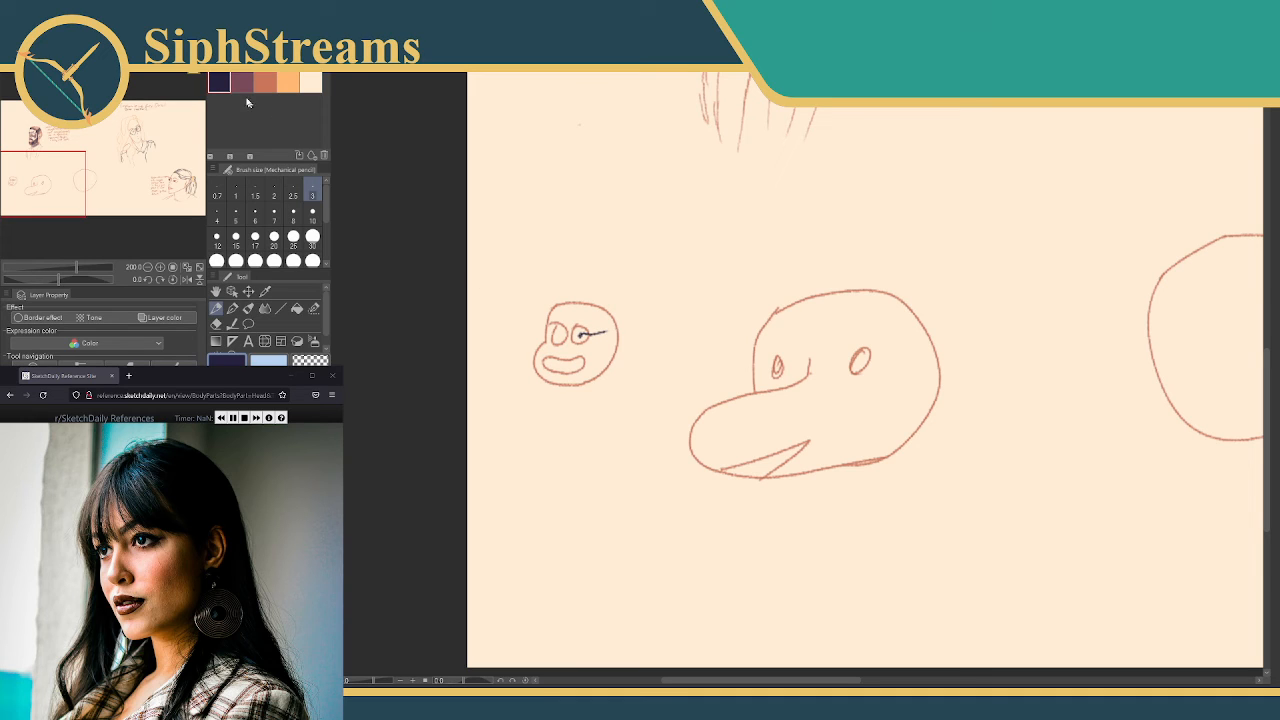
mouse_move(559, 434)
mouse_down()
mouse_move(573, 395)
mouse_move(598, 381)
mouse_move(537, 430)
mouse_up()
drag(532, 383, 551, 394)
Return to the large head shape with coral and try a short stroke at its lower edge
drag(650, 328, 462, 288)
mouse_move(752, 240)
mouse_down()
mouse_move(483, 303)
mouse_move(601, 251)
mouse_move(780, 200)
mouse_move(945, 270)
mouse_move(870, 295)
mouse_move(945, 307)
mouse_move(600, 330)
mouse_move(673, 176)
mouse_up()
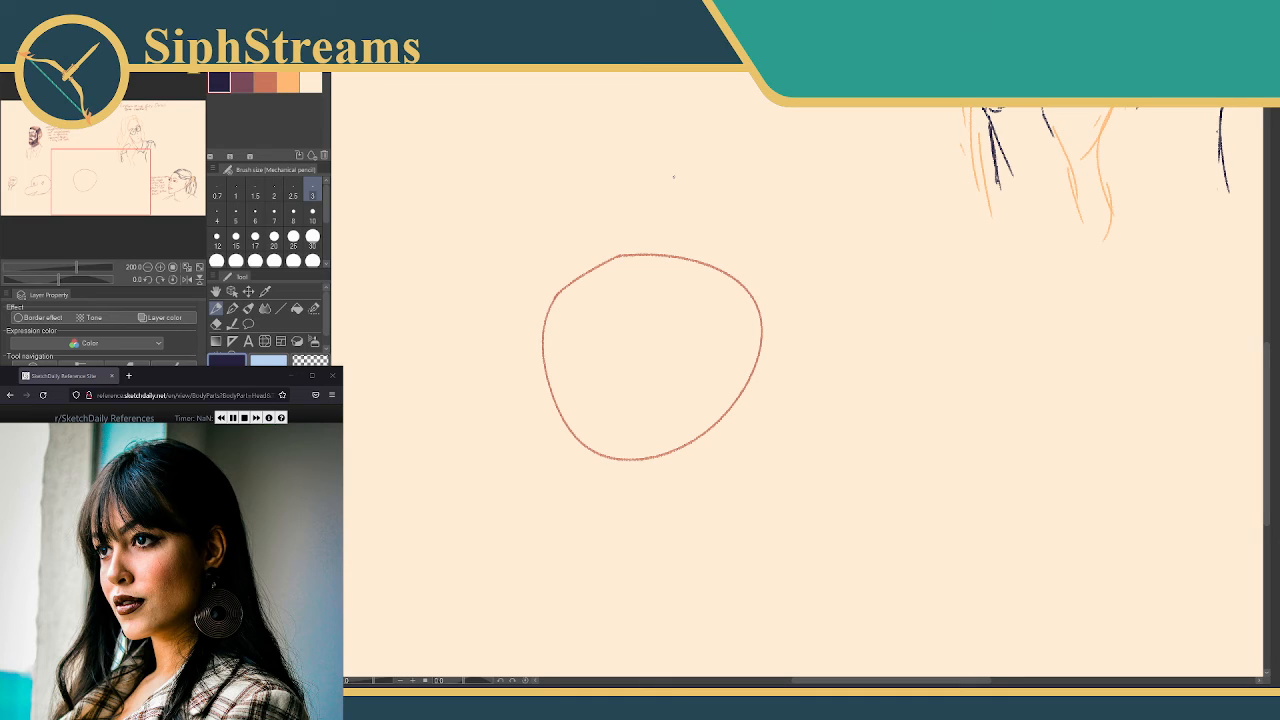
click(265, 83)
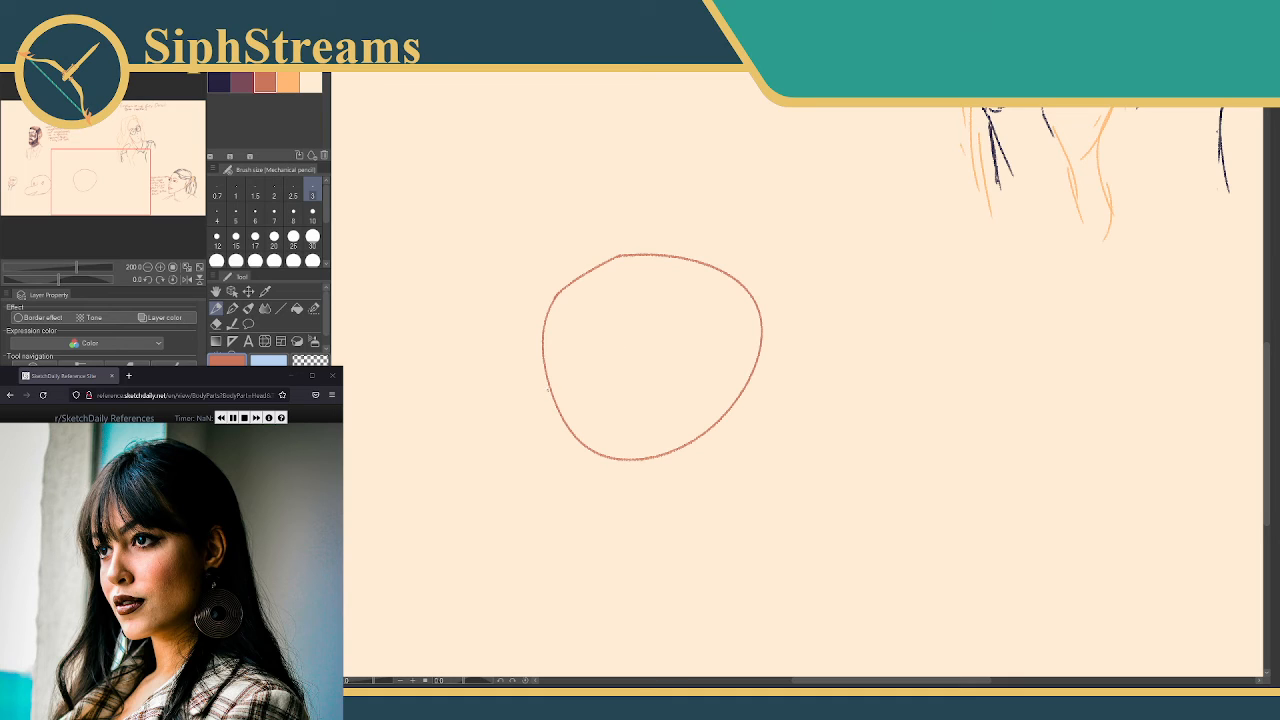
drag(550, 393, 549, 424)
key(ctrl+z)
drag(607, 335, 628, 339)
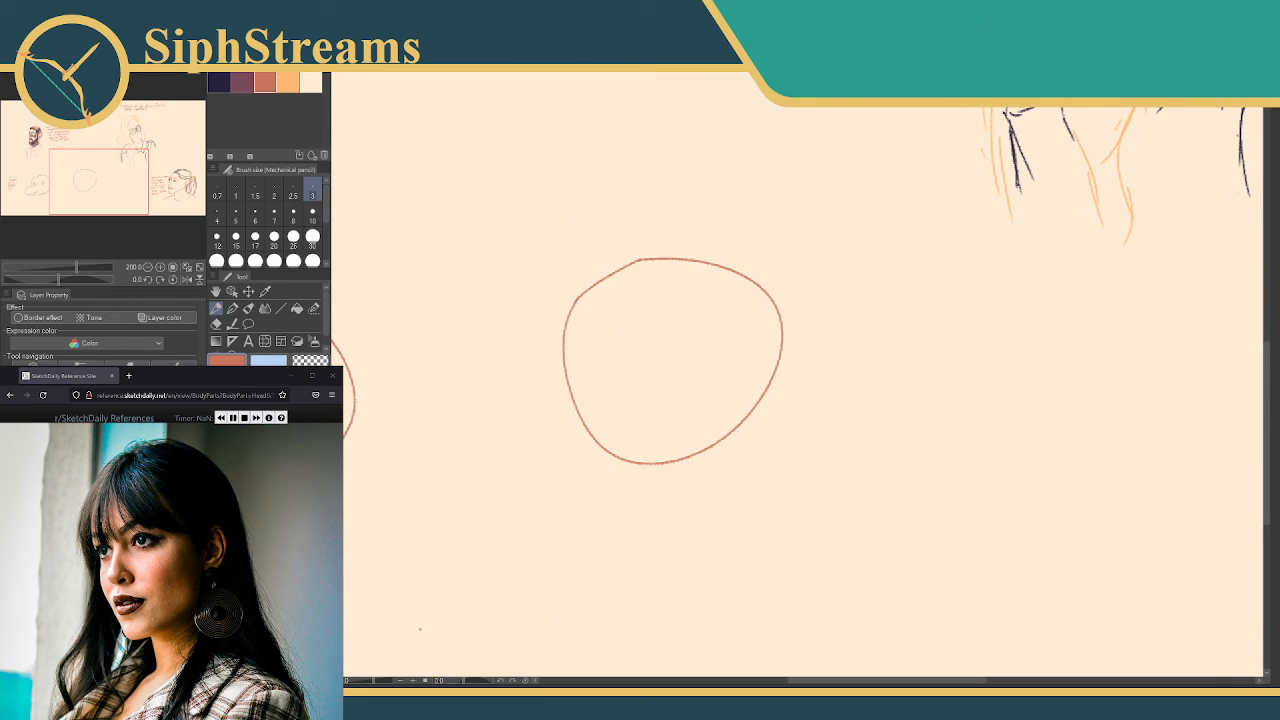
drag(376, 681, 379, 681)
drag(477, 488, 632, 469)
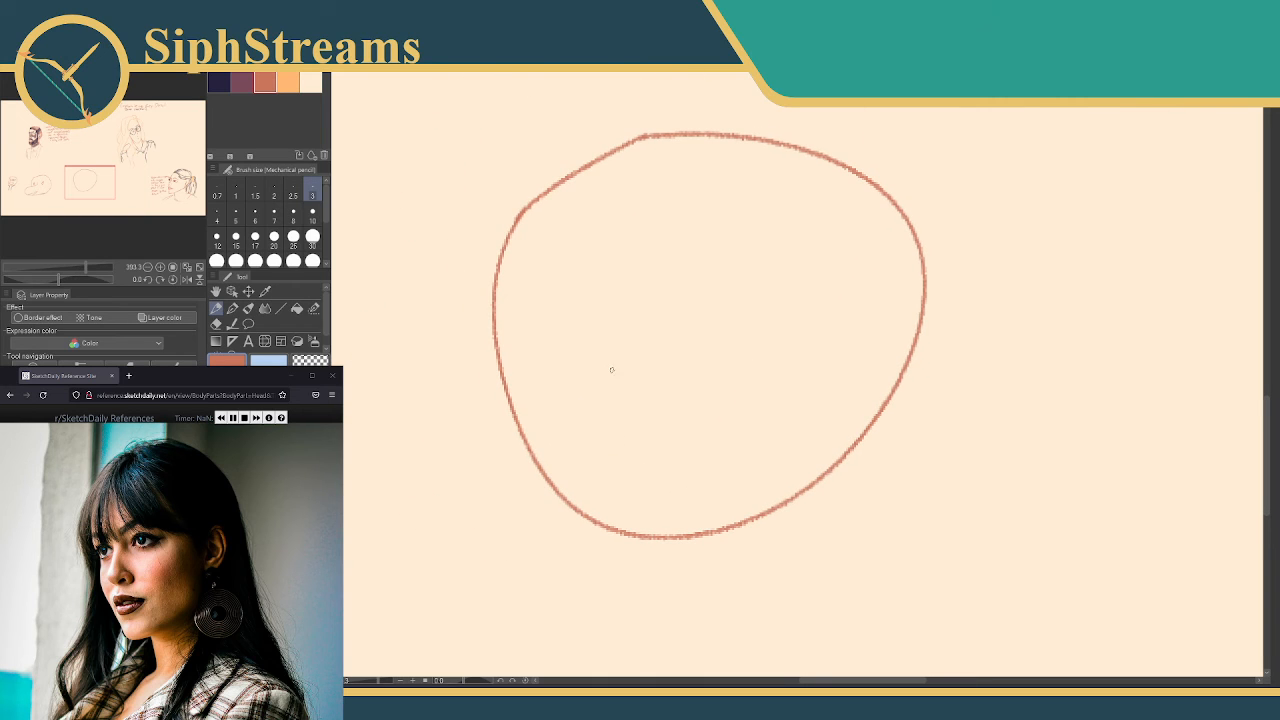
drag(379, 681, 374, 681)
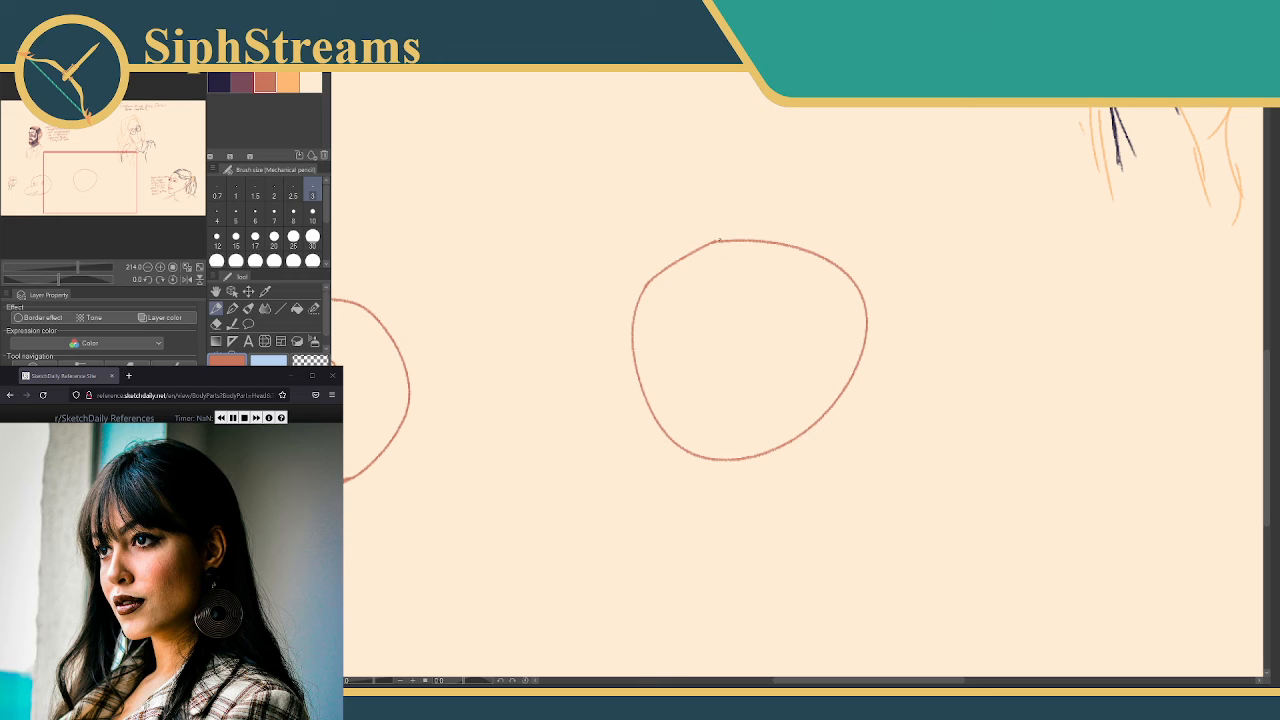
mouse_move(713, 241)
mouse_down()
mouse_move(710, 401)
mouse_move(761, 527)
mouse_up()
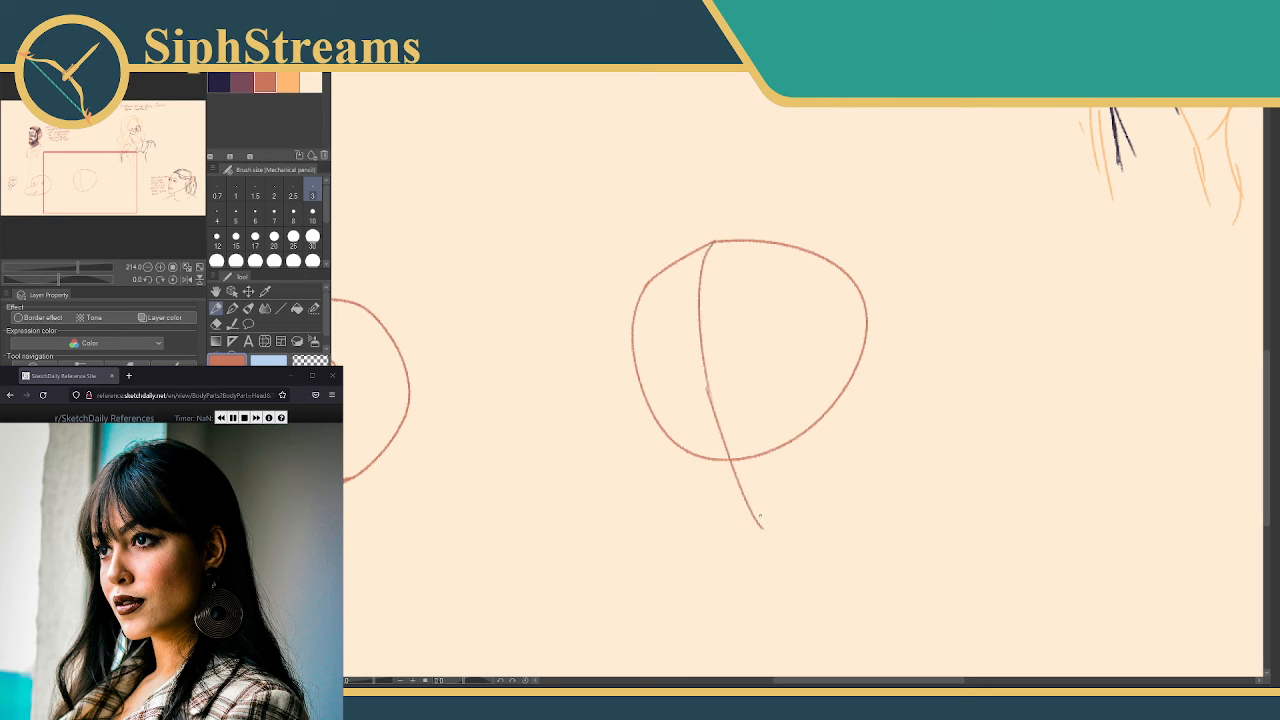
drag(712, 443, 745, 500)
key(ctrl+z)
key(ctrl+z)
key(ctrl+z)
Draw a curved coral centre line from the crown past the circle's lower edge, plus a straight slanted line beside it
mouse_move(713, 241)
mouse_down()
mouse_move(693, 346)
mouse_move(683, 334)
mouse_move(745, 498)
mouse_up()
drag(706, 452, 755, 537)
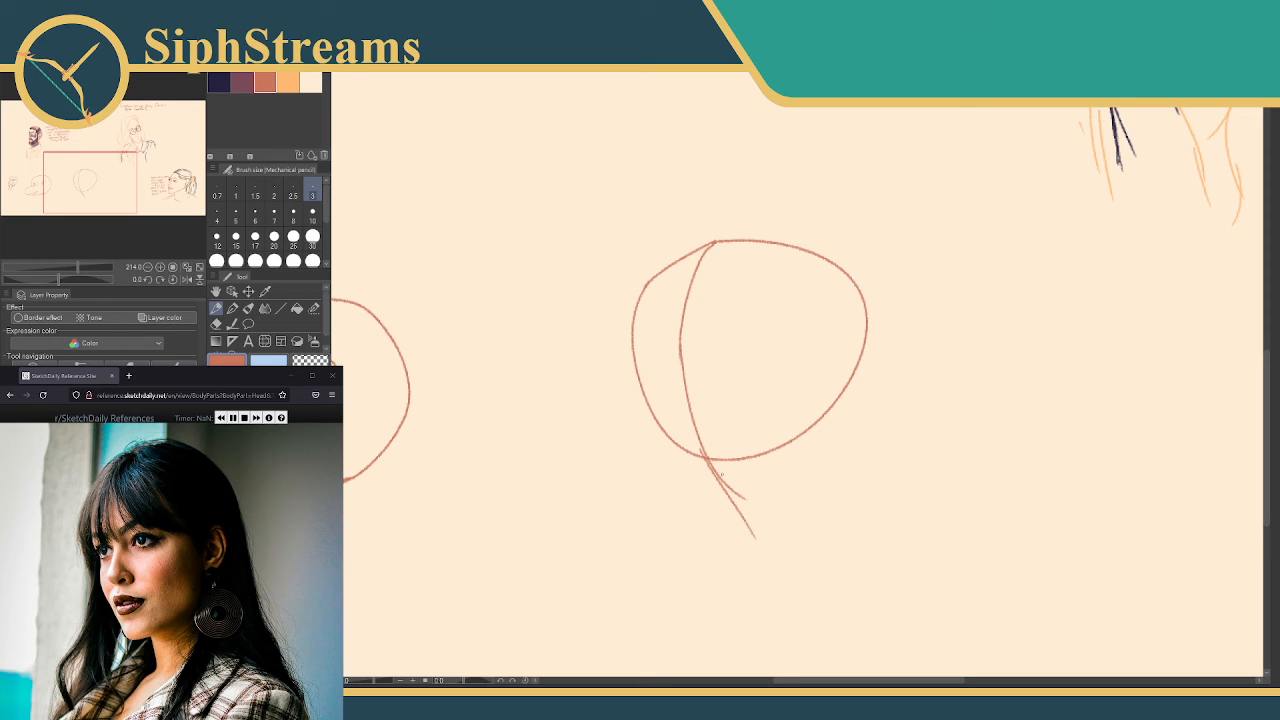
drag(720, 246, 771, 603)
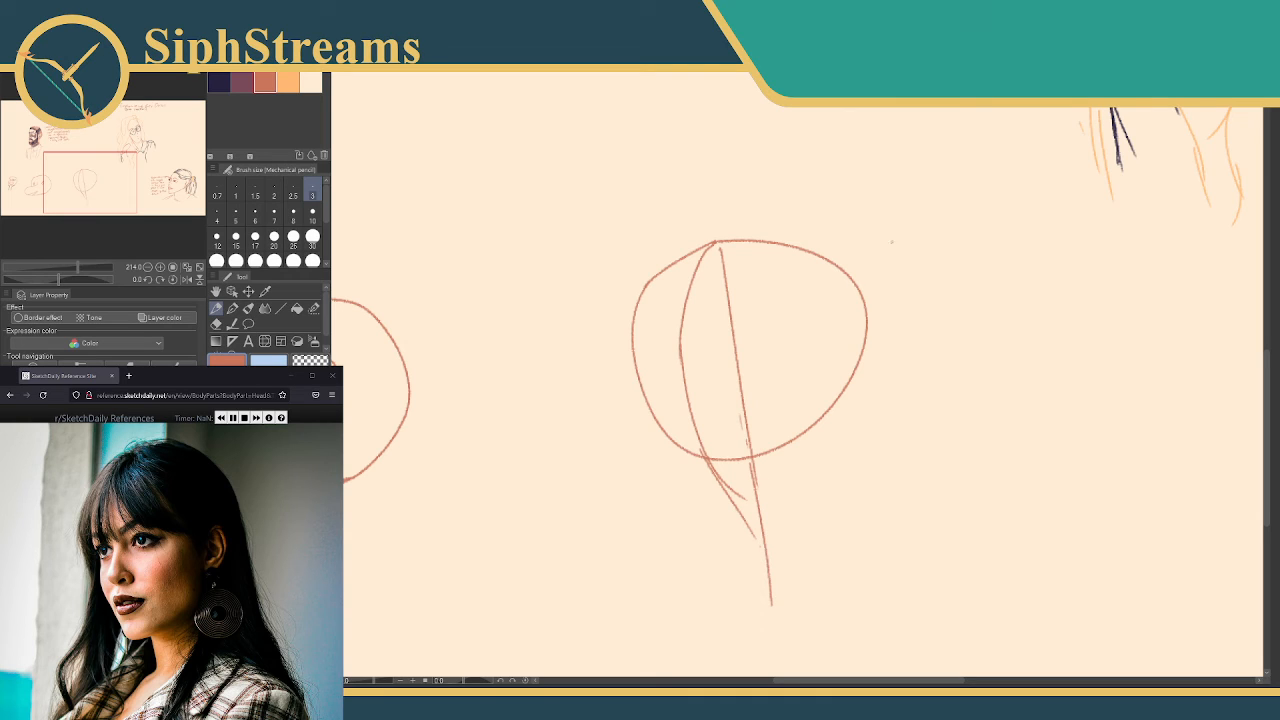
drag(905, 234, 912, 472)
drag(910, 408, 919, 510)
key(ctrl+z)
key(ctrl+z)
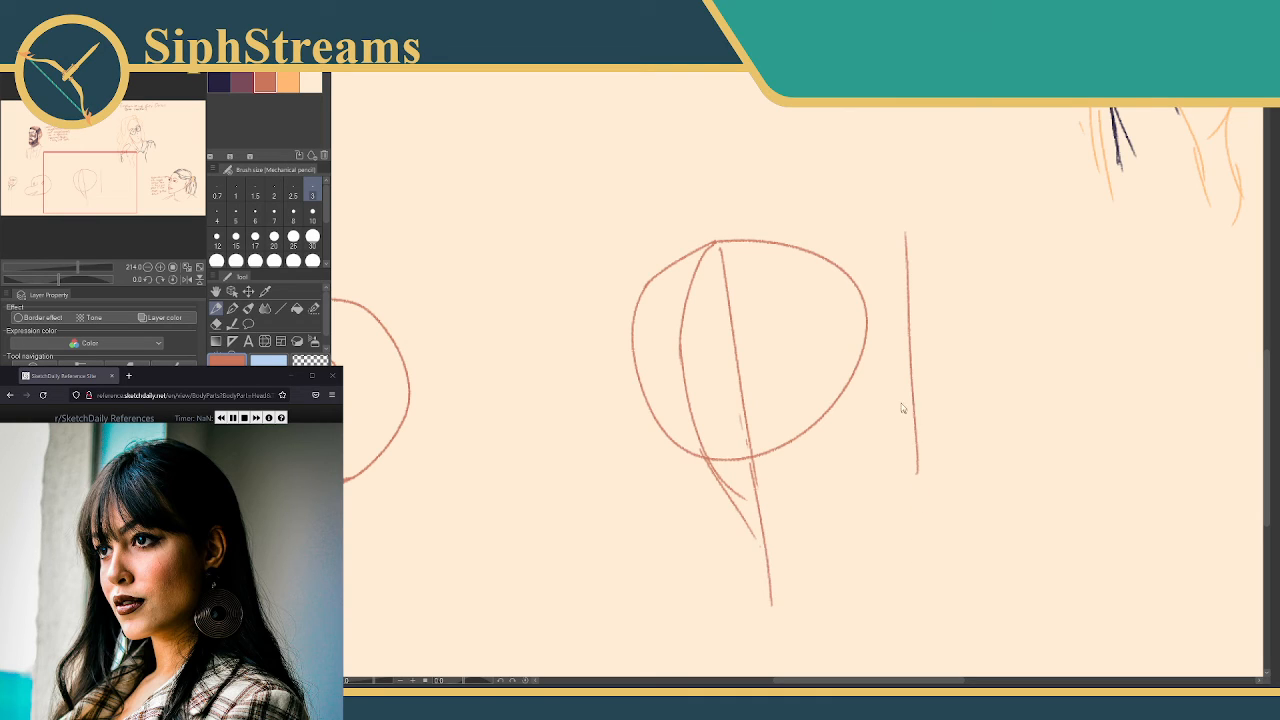
drag(888, 234, 958, 498)
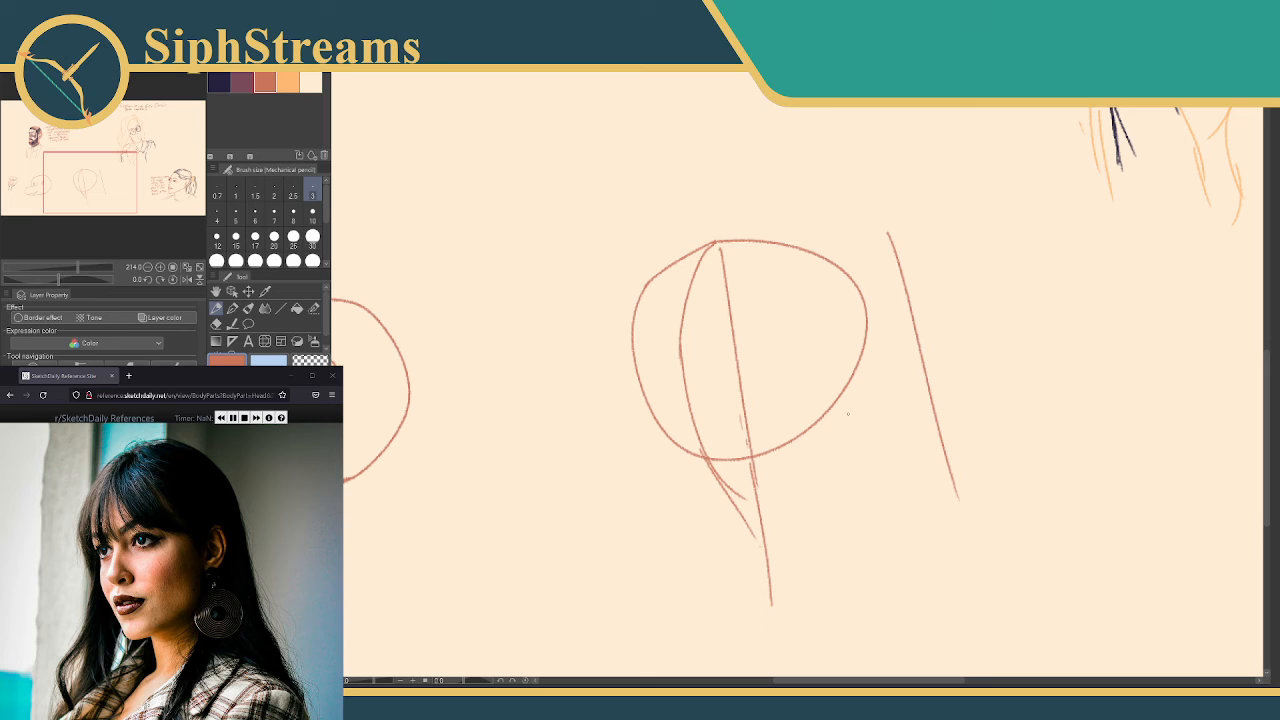
key(ctrl+z)
key(ctrl+z)
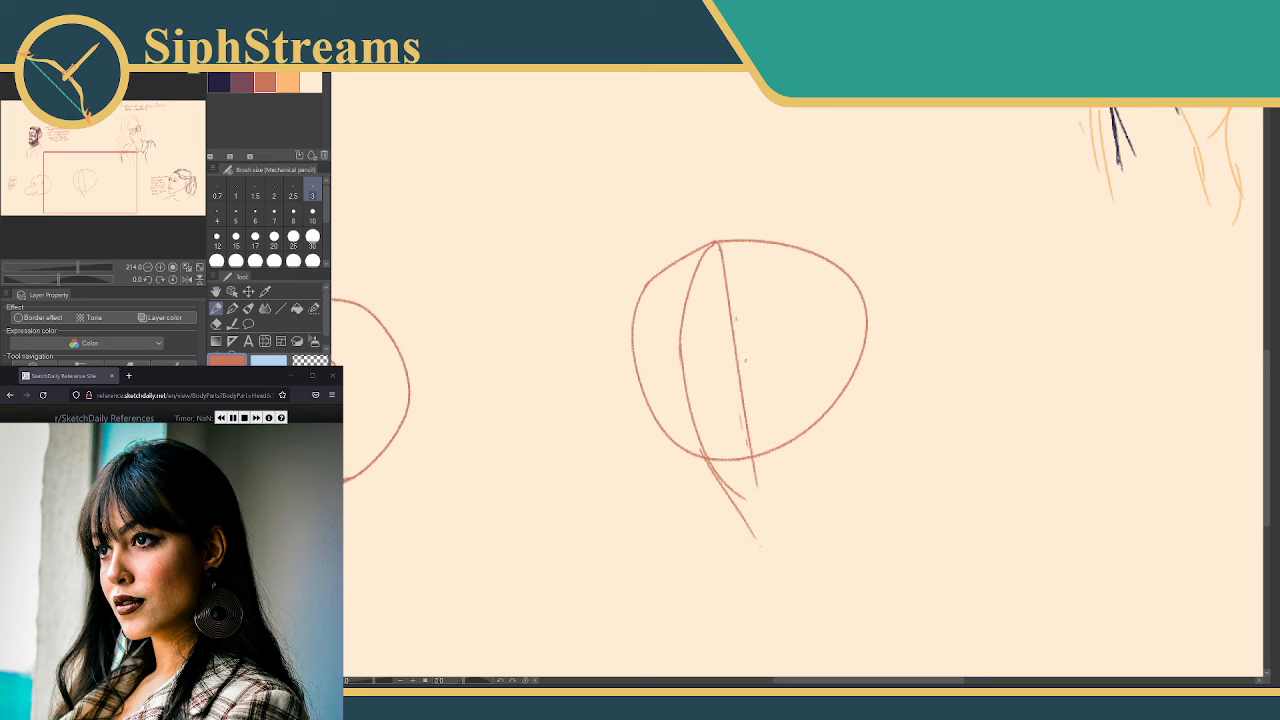
Redraw the straight slanted line from the crown to the chin point and erase the leftover older strokes beside it
drag(745, 360, 775, 454)
key(ctrl+z)
drag(717, 247, 743, 486)
key(ctrl+z)
drag(719, 263, 768, 488)
drag(757, 440, 793, 595)
key(e)
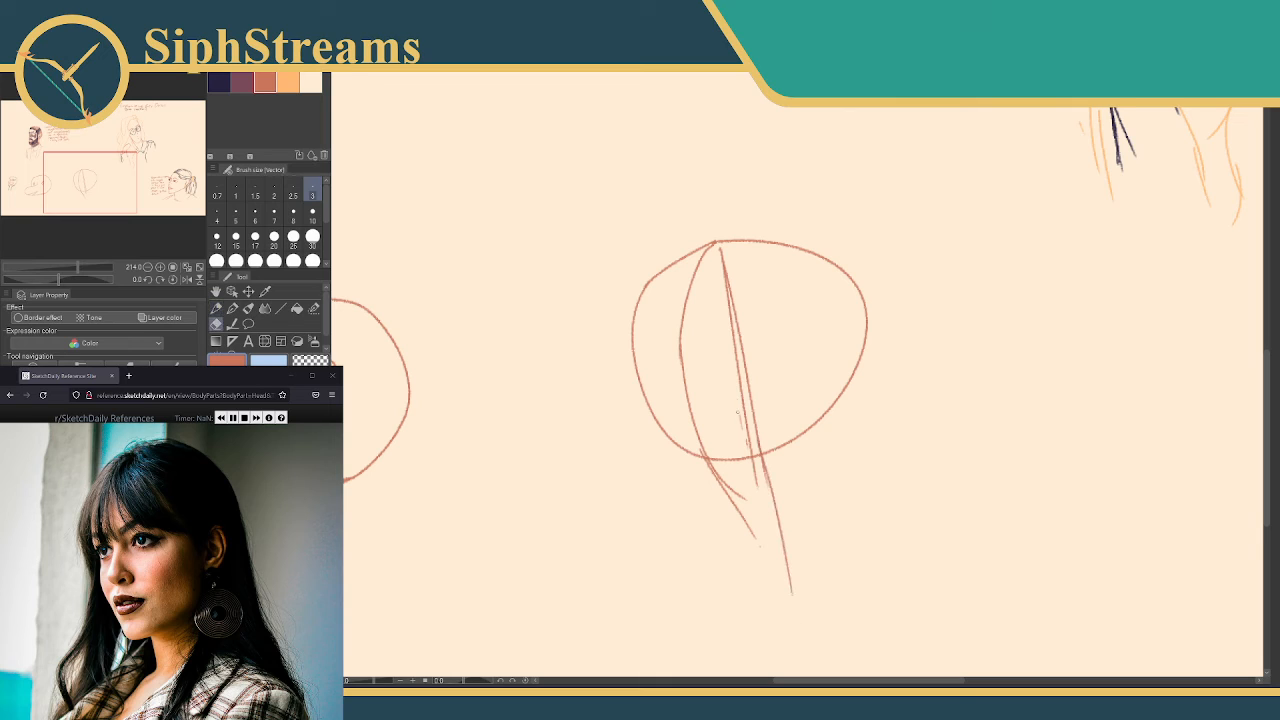
drag(738, 420, 750, 424)
click(754, 472)
key(p)
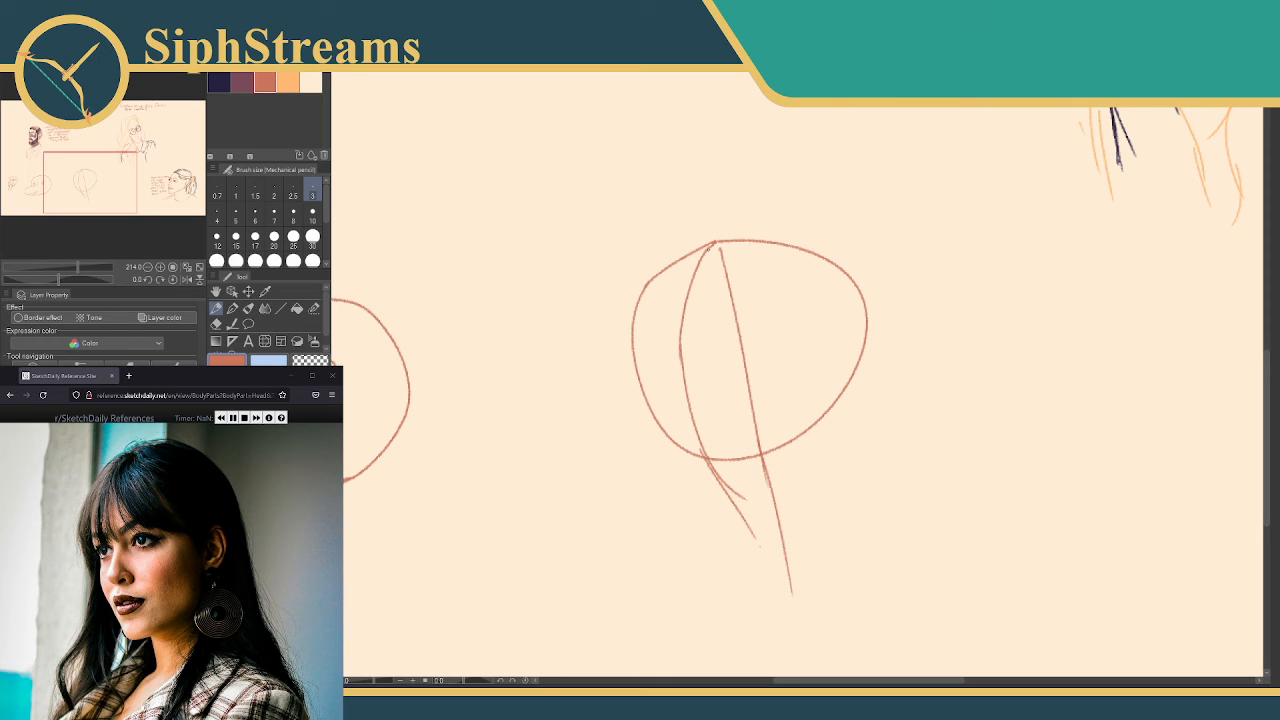
Extend the curved centre line in coral from the crown down to the chin point, meeting the slanted line
mouse_move(714, 244)
mouse_down()
mouse_move(684, 384)
mouse_move(716, 526)
mouse_up()
drag(690, 455, 792, 618)
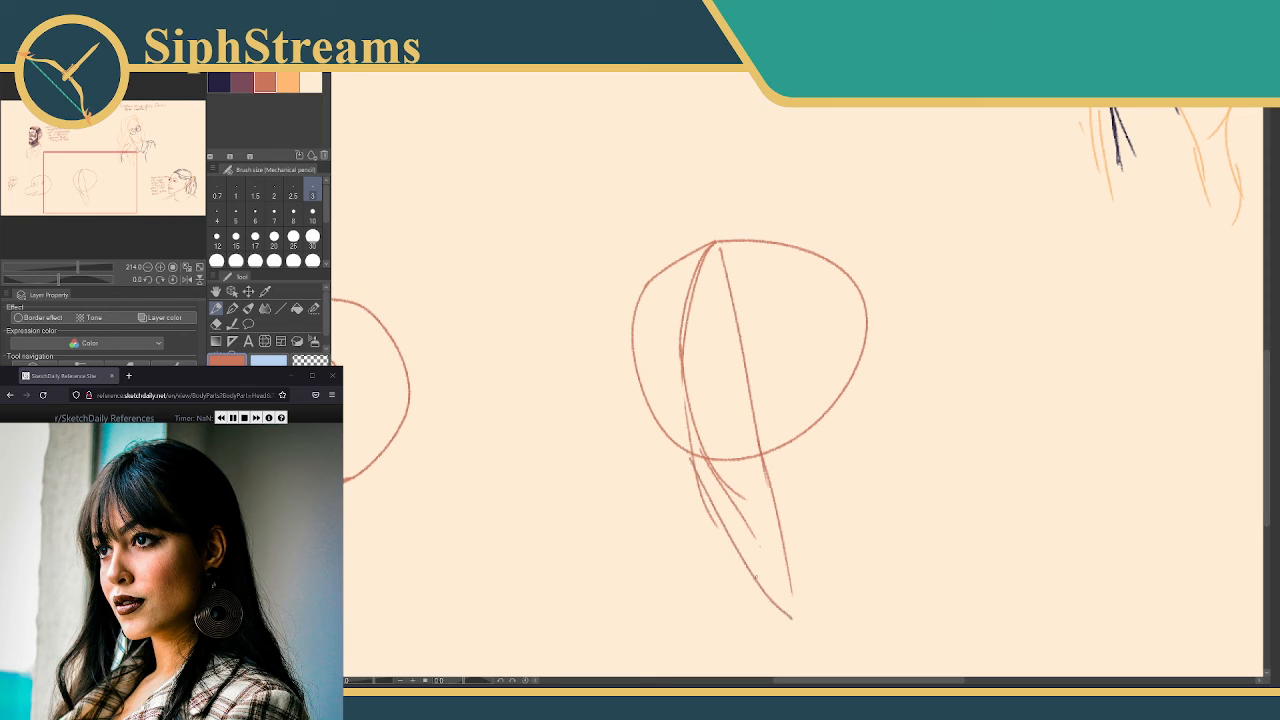
key(ctrl+z)
mouse_move(712, 250)
mouse_down()
mouse_move(705, 430)
mouse_move(690, 392)
mouse_move(702, 472)
mouse_move(788, 600)
mouse_up()
Erase the surplus strokes around the curved centre line and the circle's lower arc between the two face lines
key(e)
drag(742, 490, 750, 532)
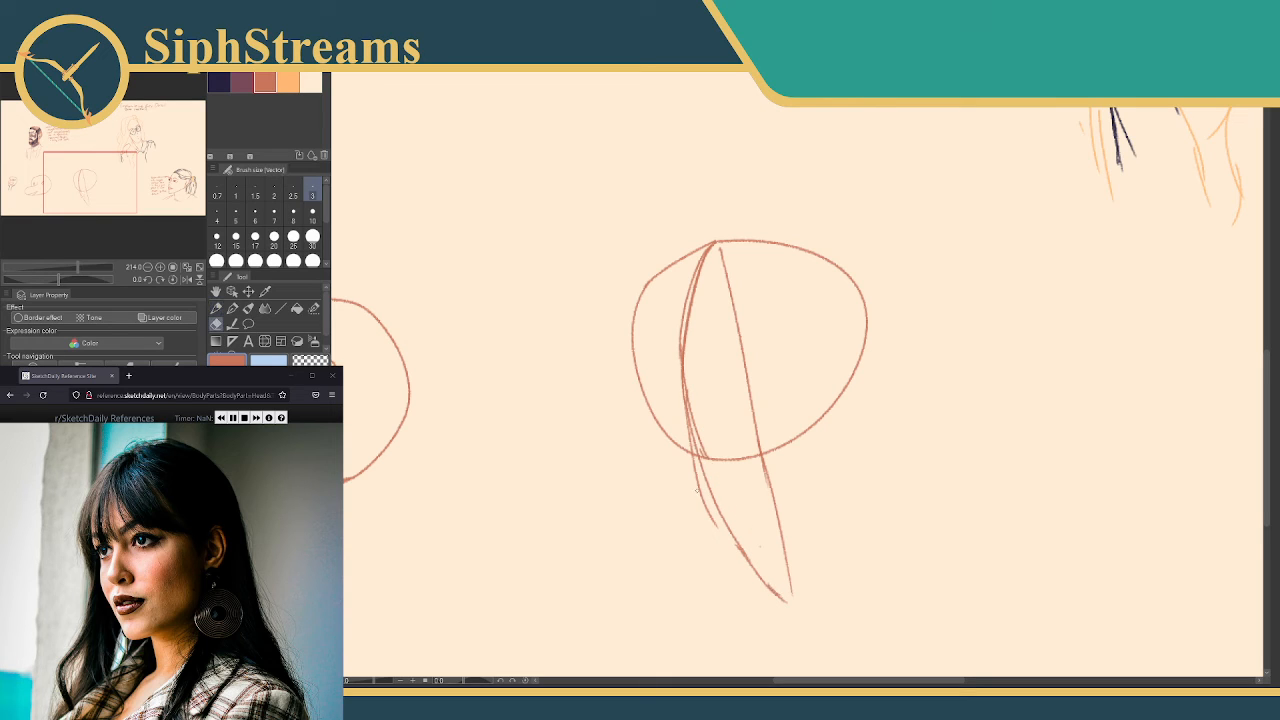
drag(700, 495, 712, 515)
click(701, 436)
drag(694, 420, 706, 452)
drag(708, 250, 680, 352)
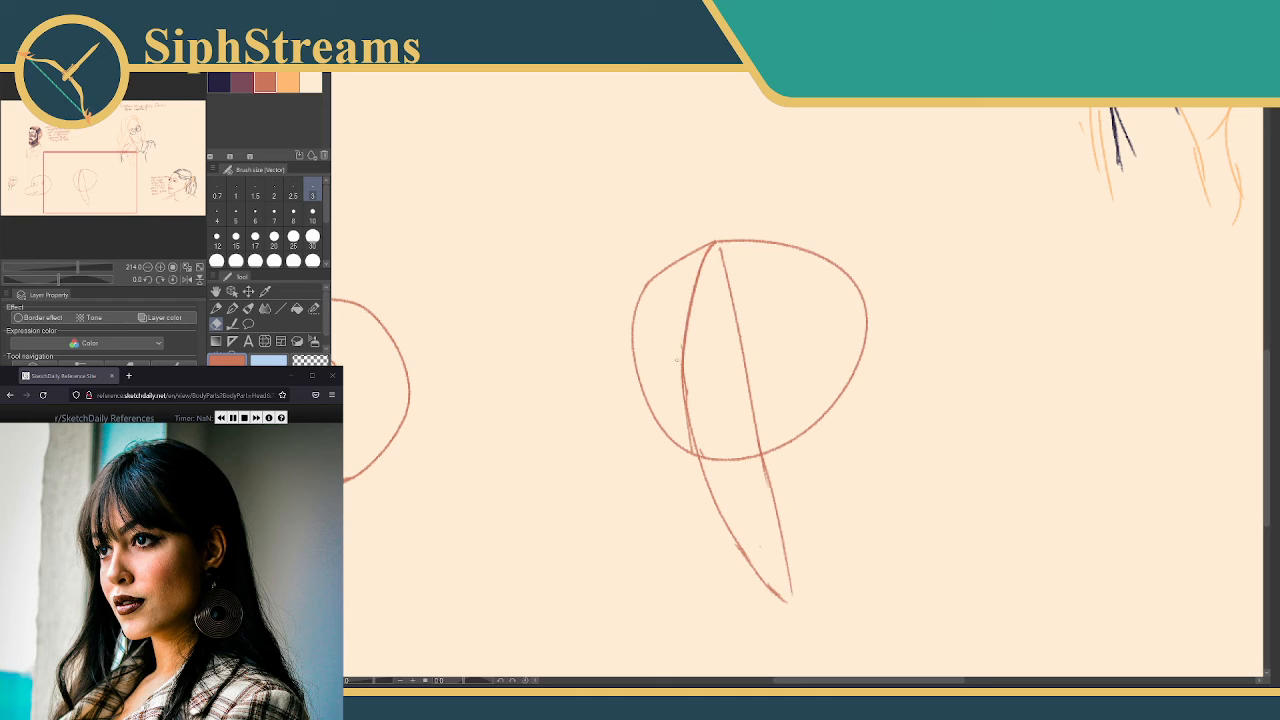
mouse_move(686, 406)
mouse_down()
mouse_move(691, 446)
mouse_move(758, 456)
mouse_up()
key(p)
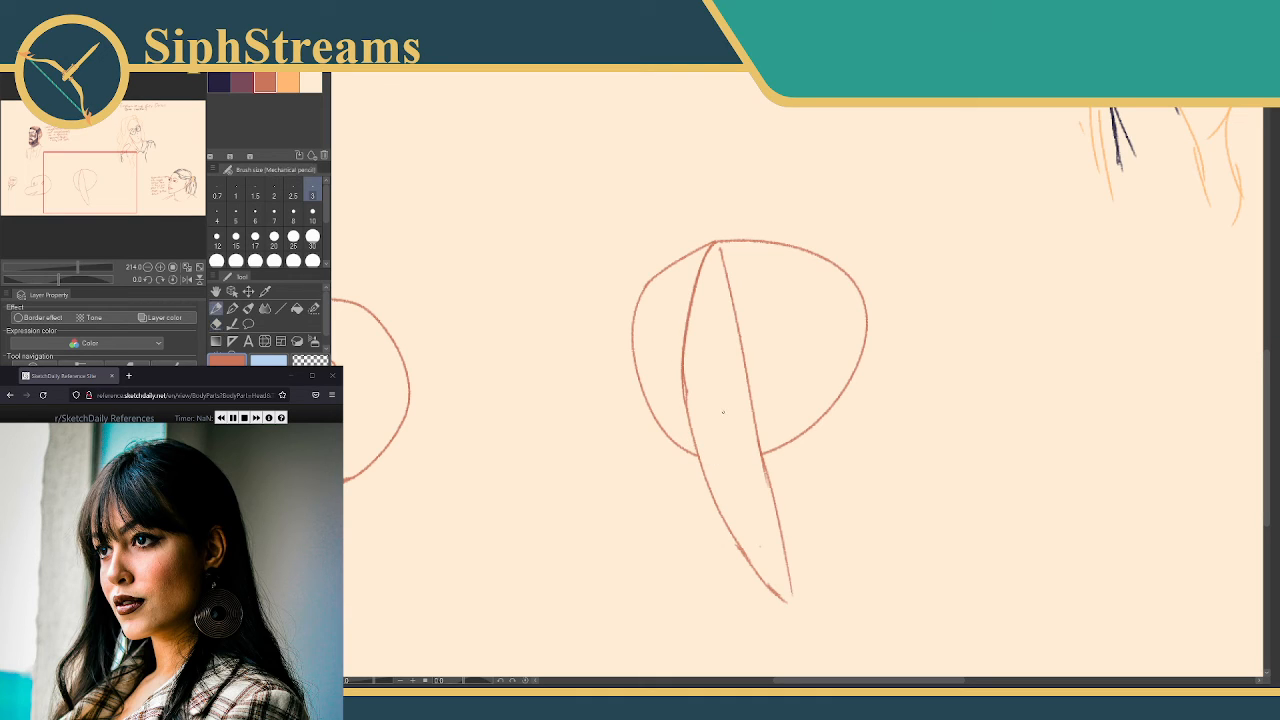
Draw the near jawline in coral from the chin point up toward the ear
mouse_move(808, 491)
mouse_down()
mouse_move(634, 383)
mouse_move(708, 317)
mouse_move(868, 407)
mouse_move(840, 408)
mouse_up()
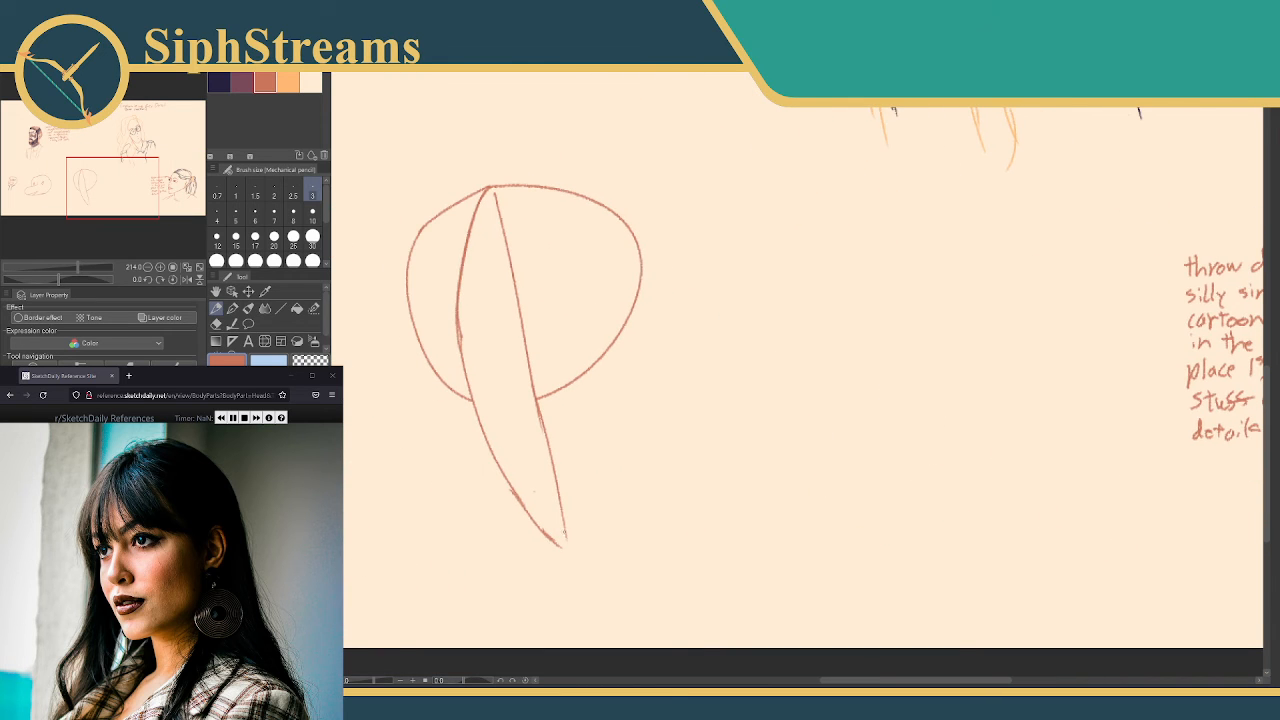
mouse_move(566, 545)
mouse_down()
mouse_move(644, 461)
mouse_move(647, 410)
mouse_up()
mouse_move(645, 321)
mouse_down()
mouse_move(674, 340)
mouse_move(774, 322)
mouse_up()
mouse_move(692, 310)
mouse_down()
mouse_move(677, 317)
mouse_move(712, 281)
mouse_up()
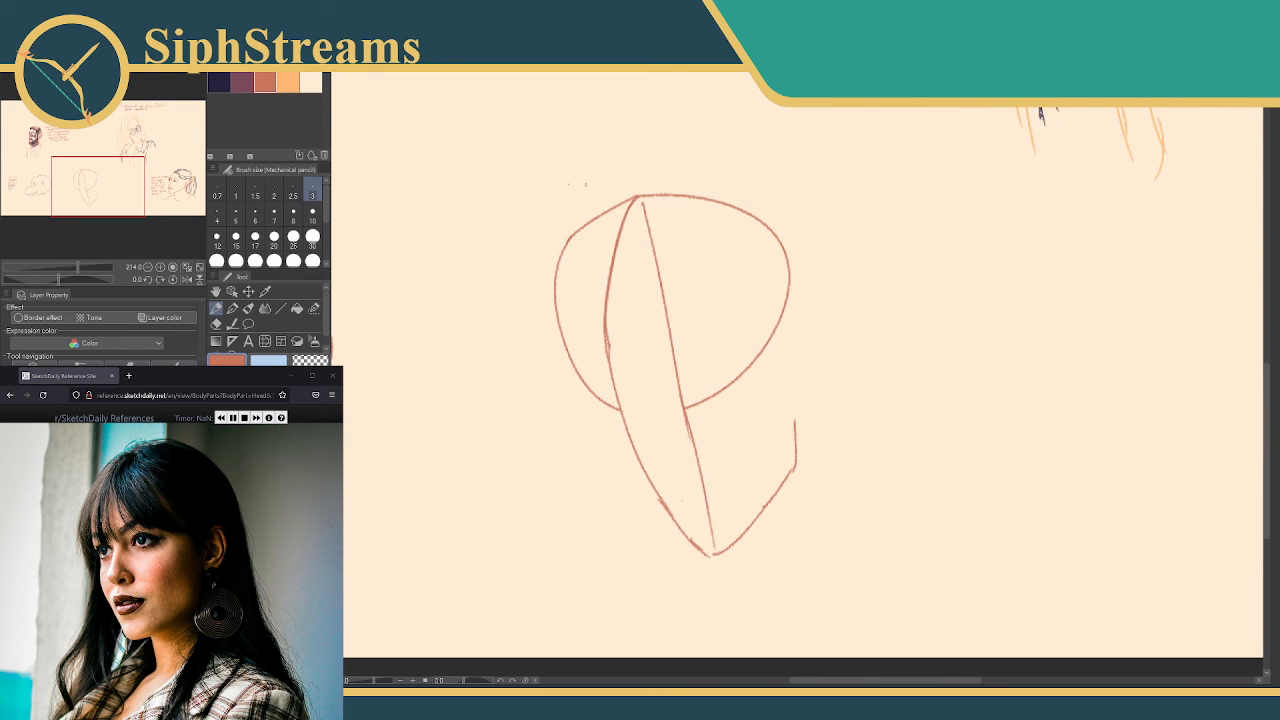
Sketch the far side of the face in coral from the forehead down the cheek to the chin
click(219, 82)
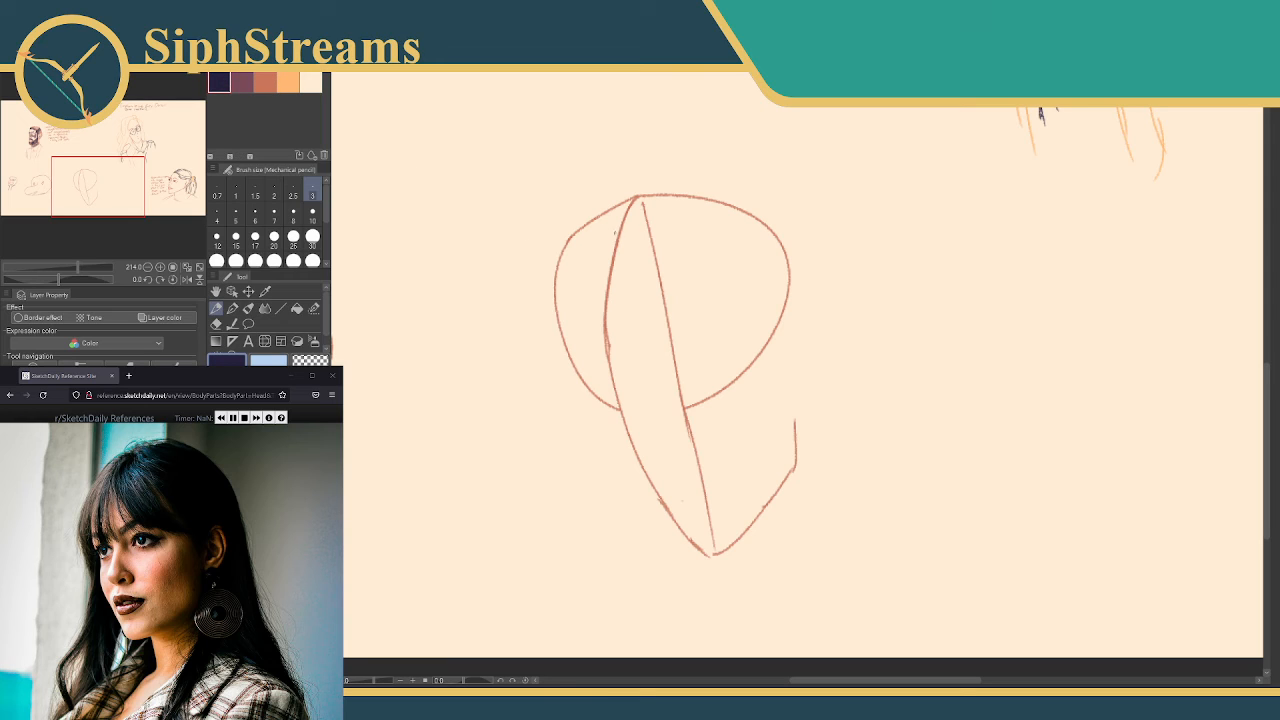
click(265, 82)
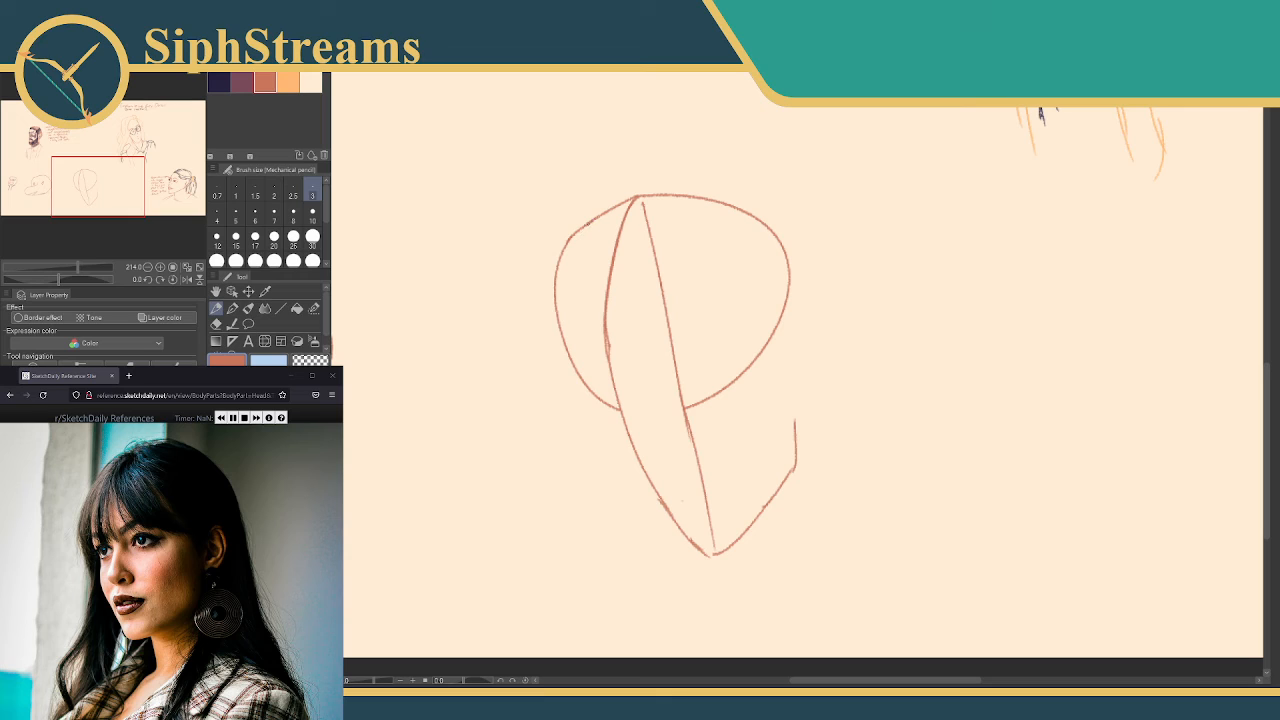
mouse_move(588, 224)
mouse_down()
mouse_move(561, 334)
mouse_move(568, 376)
mouse_up()
mouse_move(600, 219)
mouse_down()
mouse_move(570, 300)
mouse_move(589, 401)
mouse_up()
mouse_move(571, 344)
mouse_down()
mouse_move(608, 475)
mouse_move(648, 536)
mouse_up()
drag(614, 484, 696, 556)
key(e)
click(604, 290)
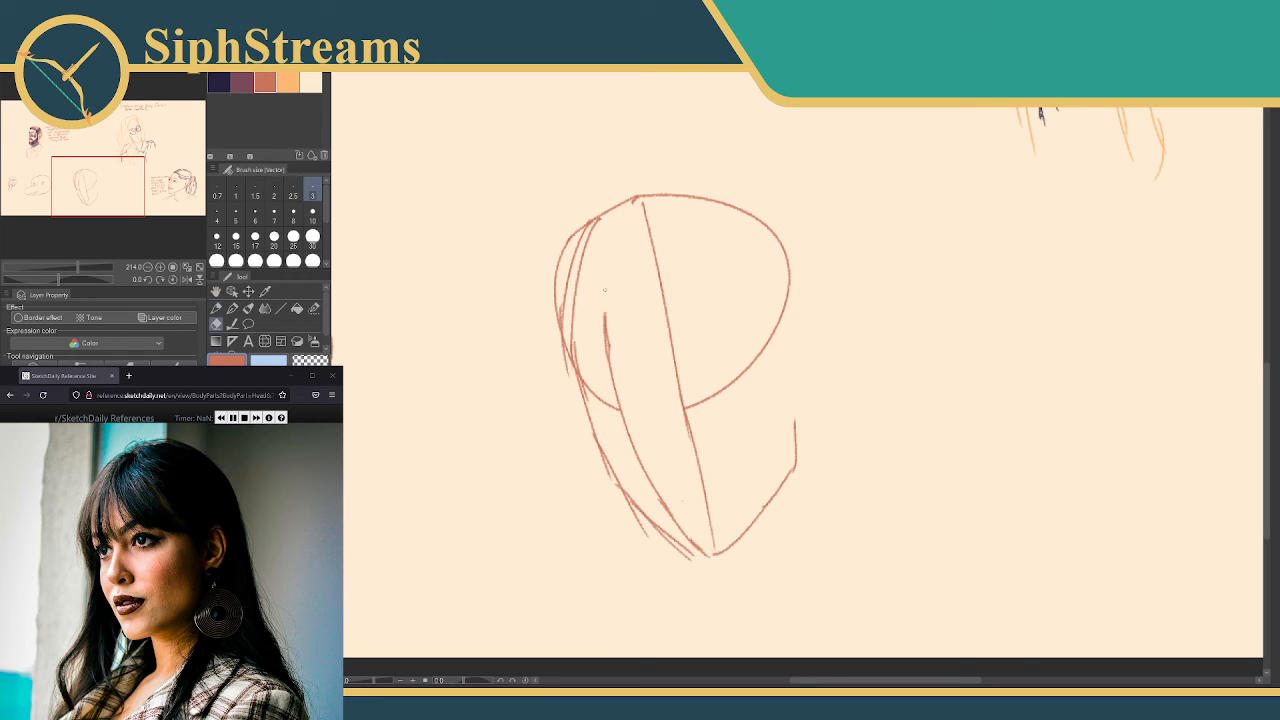
mouse_move(607, 324)
mouse_down()
mouse_move(607, 366)
mouse_move(605, 313)
mouse_up()
drag(612, 378, 660, 472)
key(p)
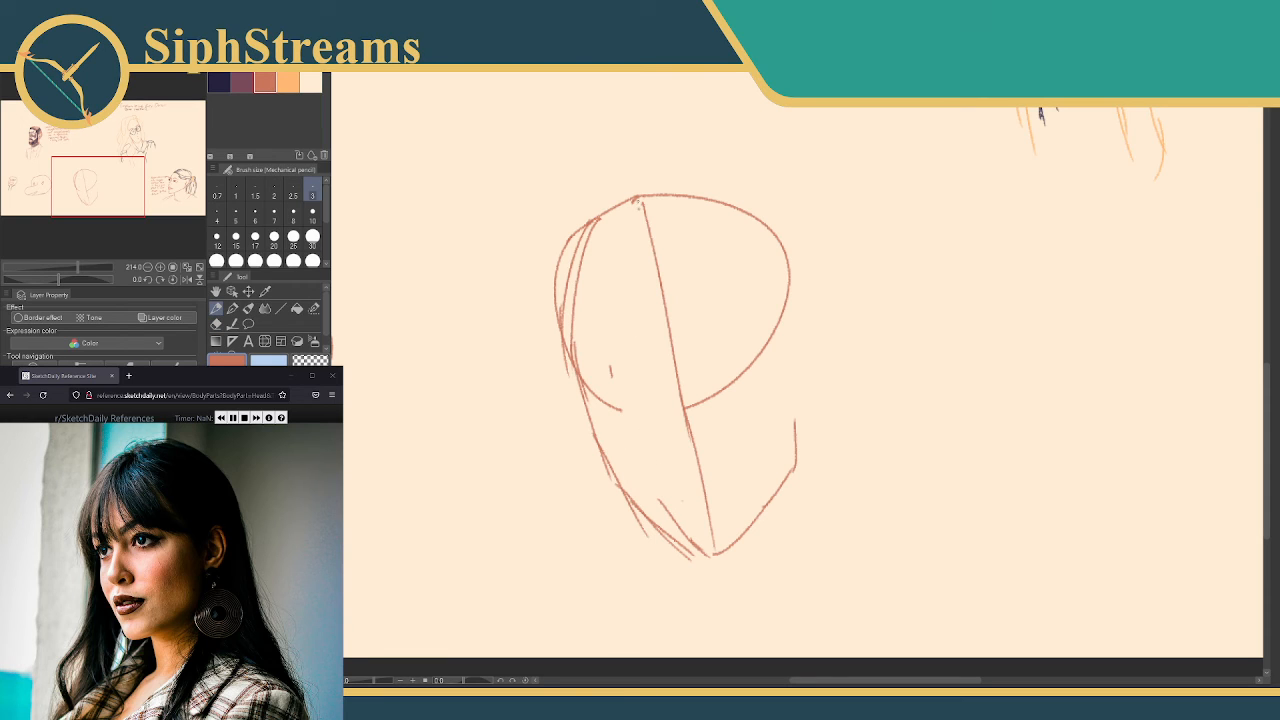
mouse_move(638, 200)
mouse_down()
mouse_move(619, 350)
mouse_move(650, 455)
mouse_up()
key(ctrl+z)
key(ctrl+z)
key(ctrl+z)
key(ctrl+z)
key(ctrl+z)
key(ctrl+z)
key(ctrl+z)
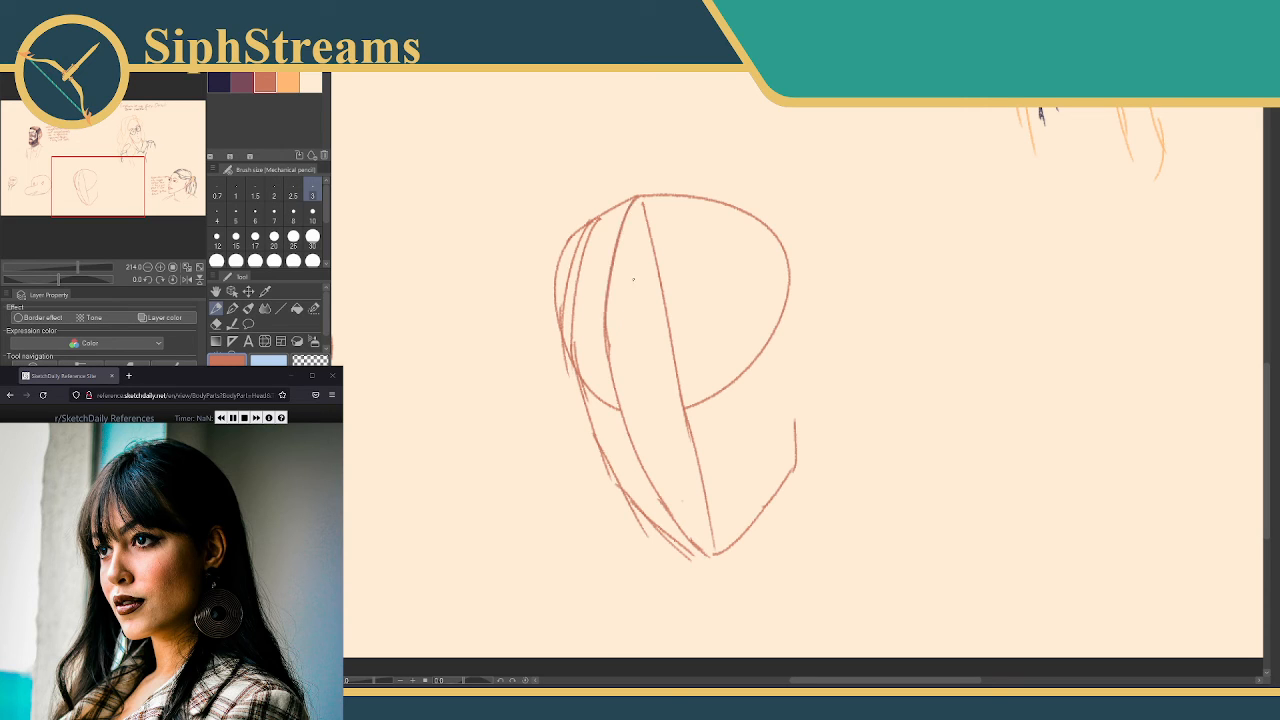
Erase the straight slanted line running from the crown to the chin, keeping the curved centre line
key(e)
drag(652, 322, 678, 318)
drag(700, 432, 672, 432)
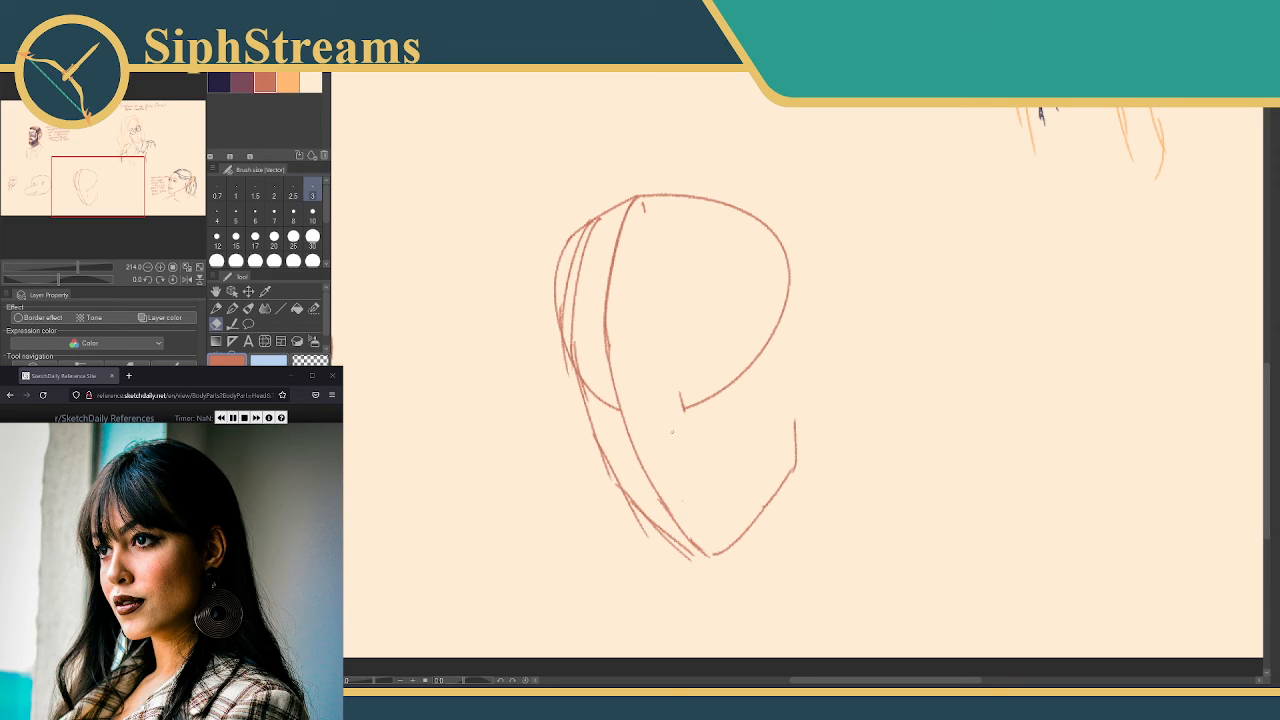
Reinforce the far forehead contour in coral, clear the old outline outside it, and touch up the circle's lower end
key(p)
mouse_move(622, 206)
mouse_down()
mouse_move(593, 233)
mouse_move(574, 298)
mouse_up()
mouse_move(578, 228)
mouse_down()
mouse_move(559, 330)
mouse_move(566, 376)
mouse_up()
key(p)
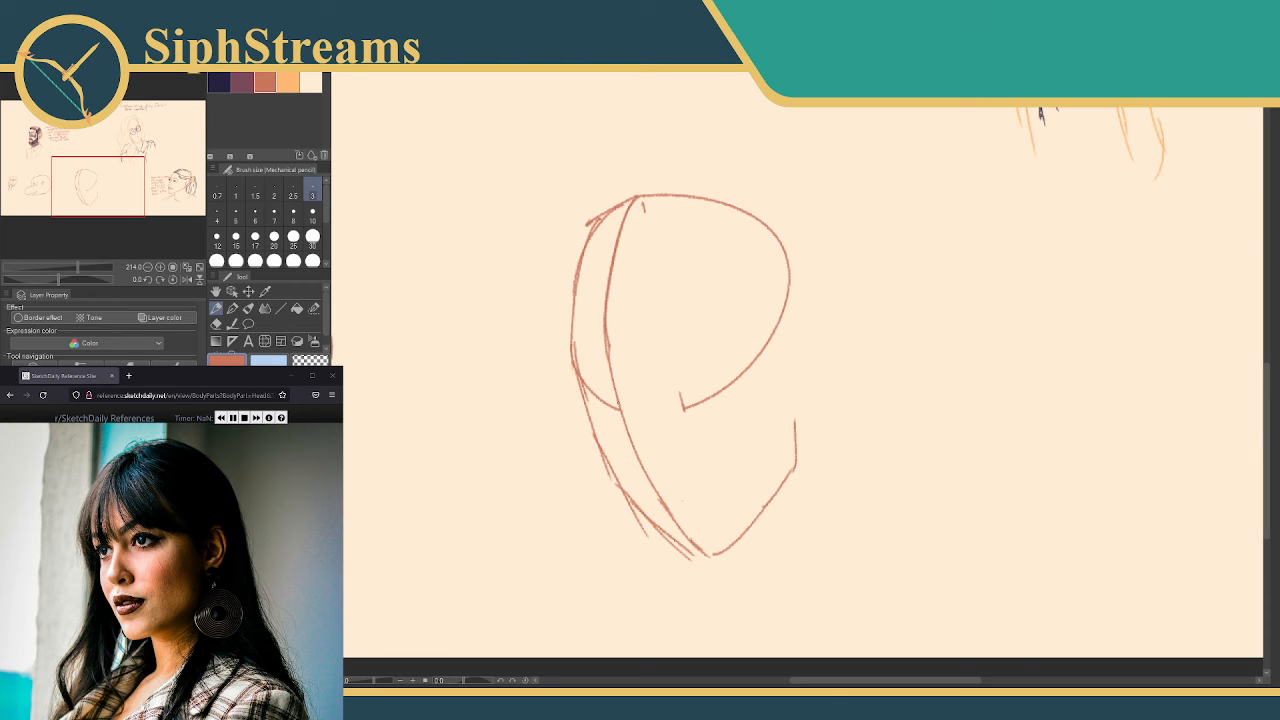
drag(614, 412, 634, 407)
mouse_move(649, 316)
mouse_down()
mouse_move(646, 286)
mouse_move(658, 283)
mouse_up()
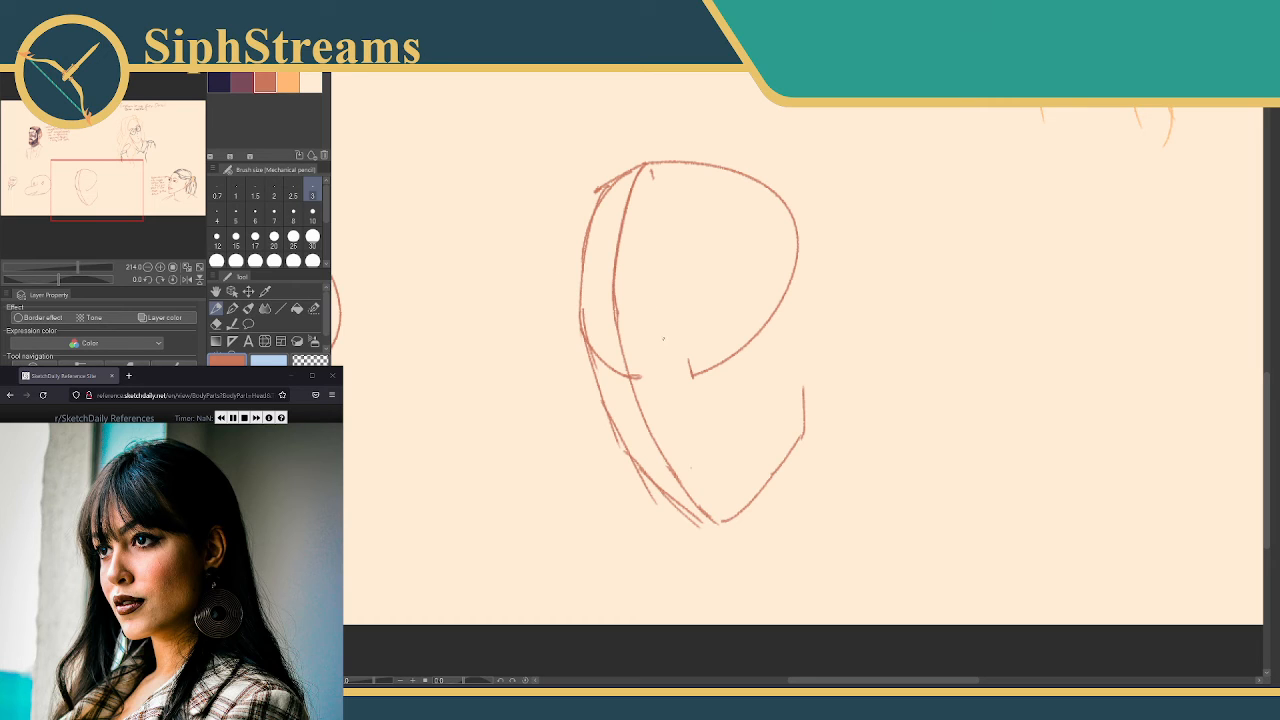
Handwrite the coral note "emph eyes, seem higher 'cus hair long, so" above the head
mouse_move(443, 161)
mouse_down()
mouse_move(501, 130)
mouse_move(521, 142)
mouse_move(560, 132)
mouse_move(588, 93)
mouse_move(585, 106)
mouse_up()
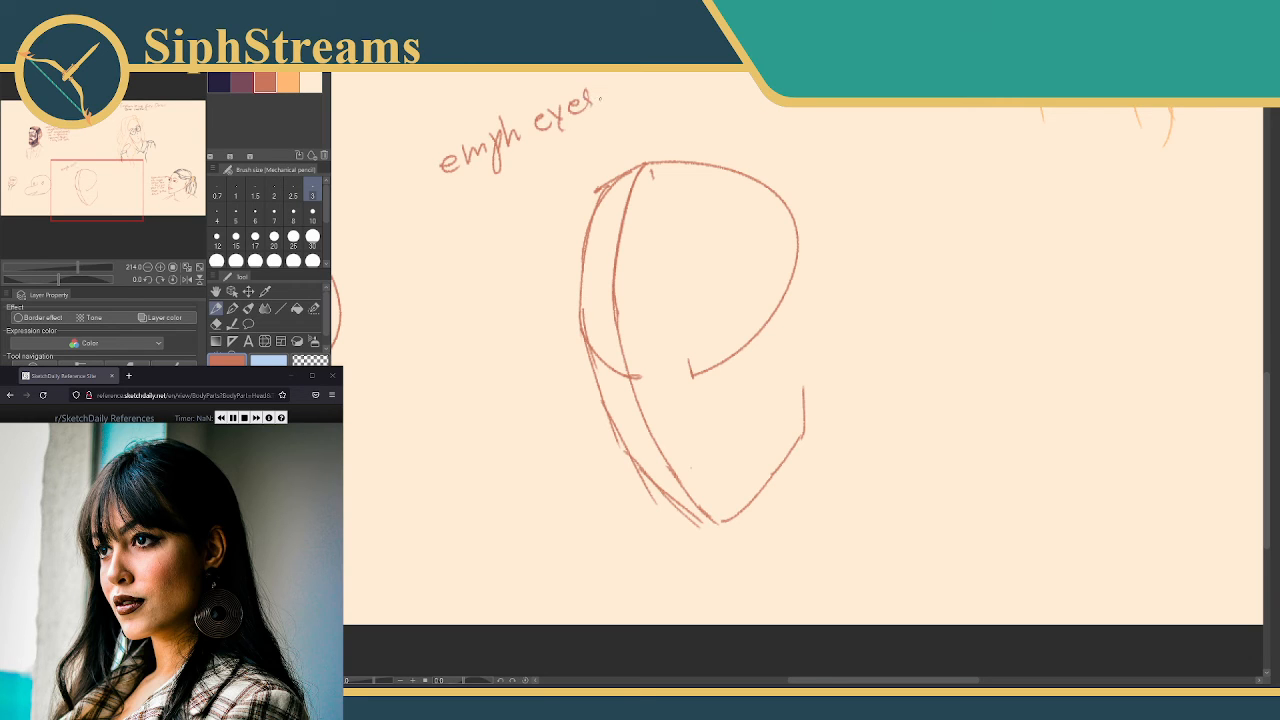
mouse_move(464, 198)
mouse_down()
mouse_move(504, 168)
mouse_move(583, 145)
mouse_move(595, 118)
mouse_move(599, 142)
mouse_move(624, 110)
mouse_up()
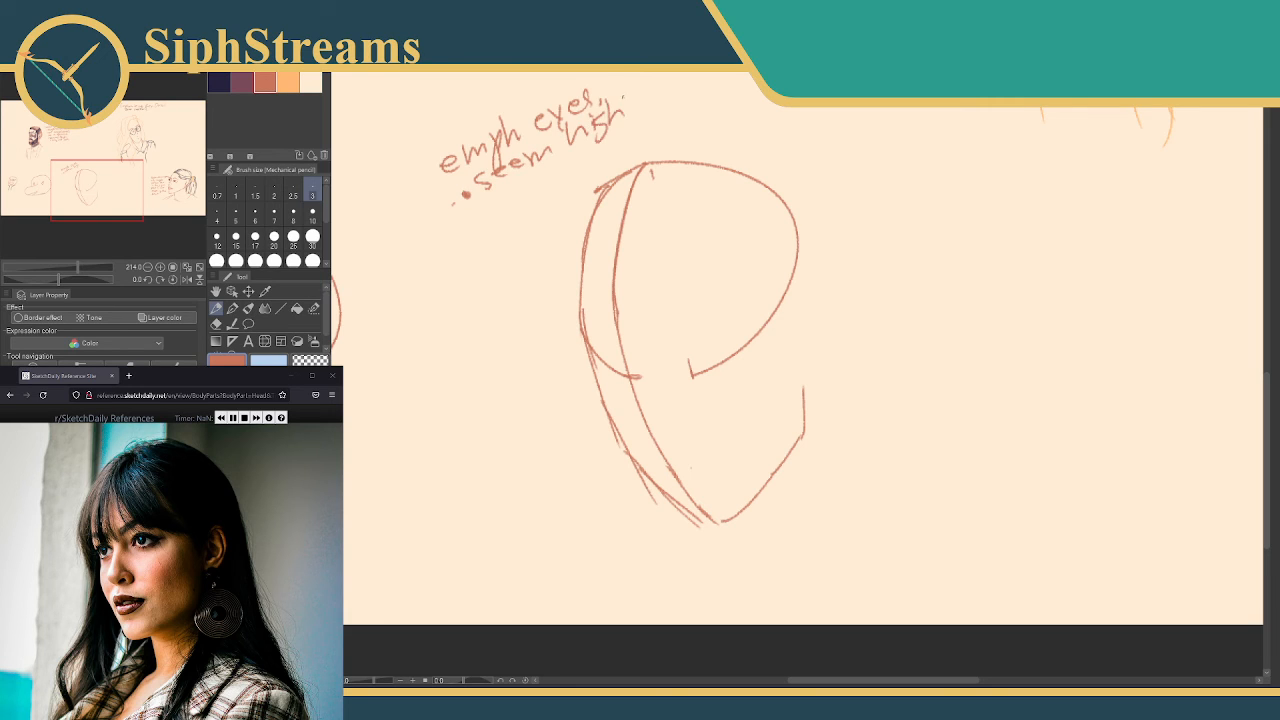
scroll(803, 392, up, 3)
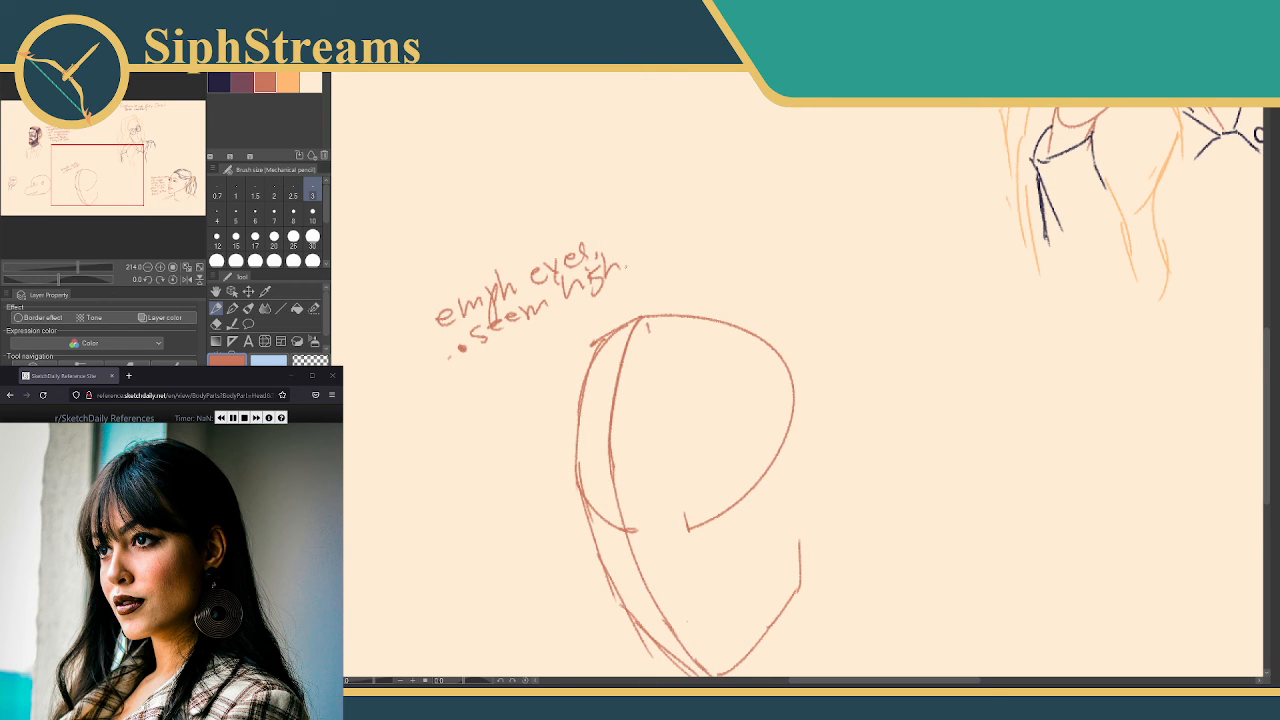
drag(623, 260, 658, 234)
mouse_move(676, 209)
mouse_down()
mouse_move(685, 241)
mouse_move(716, 212)
mouse_move(714, 228)
mouse_up()
drag(747, 184, 757, 214)
drag(772, 198, 780, 210)
mouse_move(790, 192)
mouse_down()
mouse_move(789, 204)
mouse_move(809, 183)
mouse_up()
click(811, 197)
drag(764, 220, 759, 250)
mouse_move(780, 230)
mouse_down()
mouse_move(808, 244)
mouse_move(806, 258)
mouse_move(862, 198)
mouse_up()
click(845, 197)
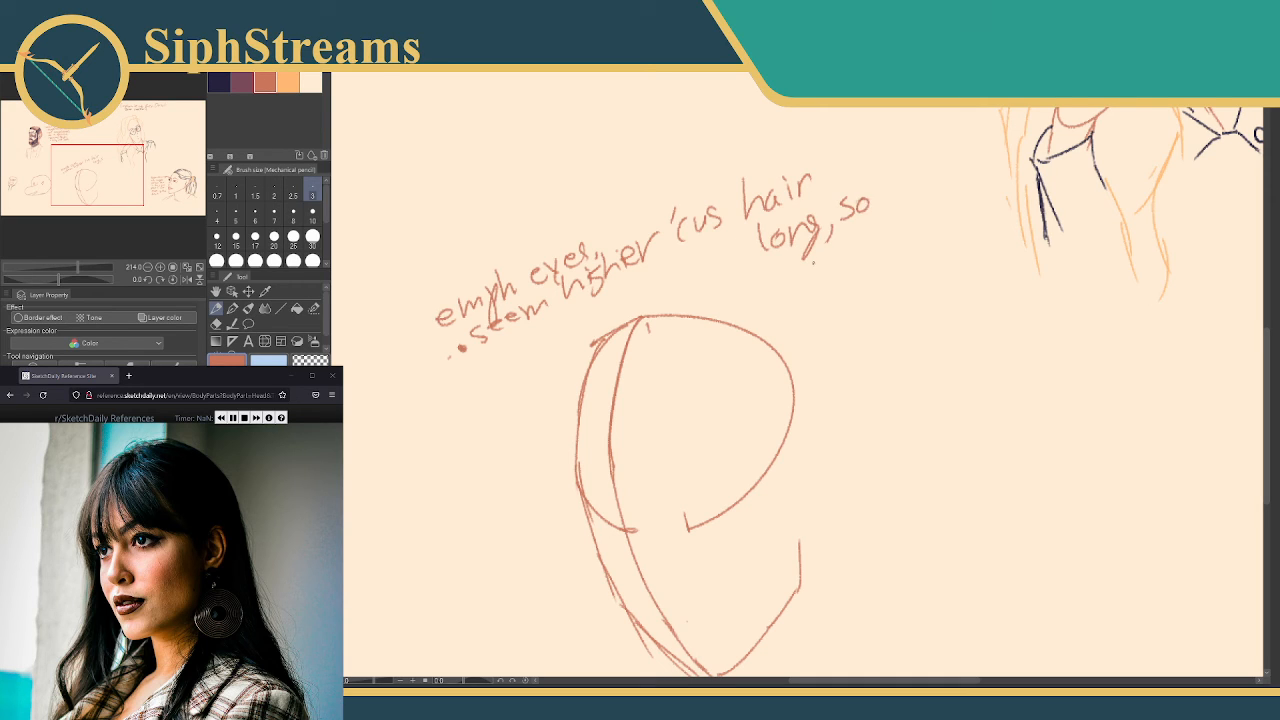
Continue the handwritten note with "actually draw higher" and add an arrow below it
drag(813, 266, 829, 277)
mouse_move(839, 262)
mouse_down()
mouse_move(829, 278)
mouse_move(840, 276)
mouse_up()
drag(848, 260, 882, 268)
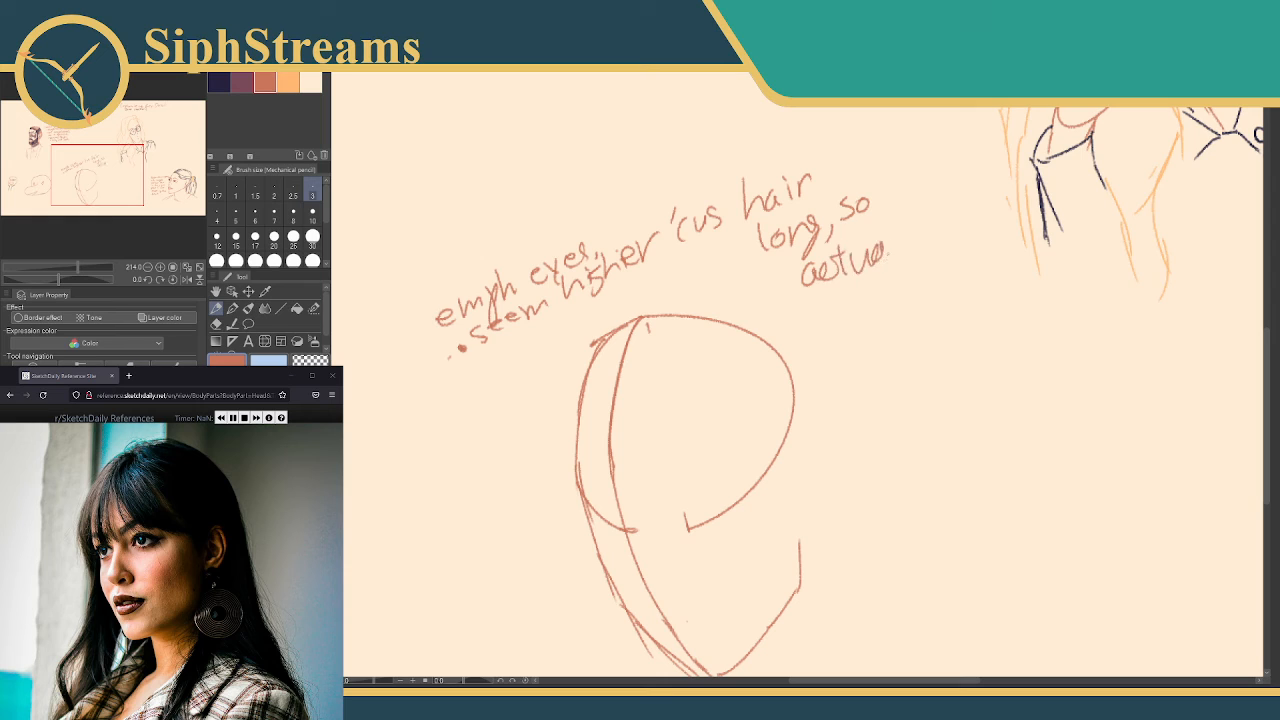
drag(890, 214, 888, 258)
mouse_move(900, 212)
mouse_down()
mouse_move(898, 252)
mouse_move(912, 262)
mouse_move(870, 298)
mouse_up()
mouse_move(884, 276)
mouse_down()
mouse_move(889, 299)
mouse_move(900, 276)
mouse_up()
mouse_move(908, 278)
mouse_down()
mouse_move(912, 292)
mouse_move(938, 263)
mouse_move(904, 334)
mouse_move(930, 330)
mouse_up()
drag(939, 304, 945, 362)
drag(957, 273, 958, 322)
mouse_move(959, 308)
mouse_down()
mouse_move(974, 322)
mouse_move(1007, 296)
mouse_up()
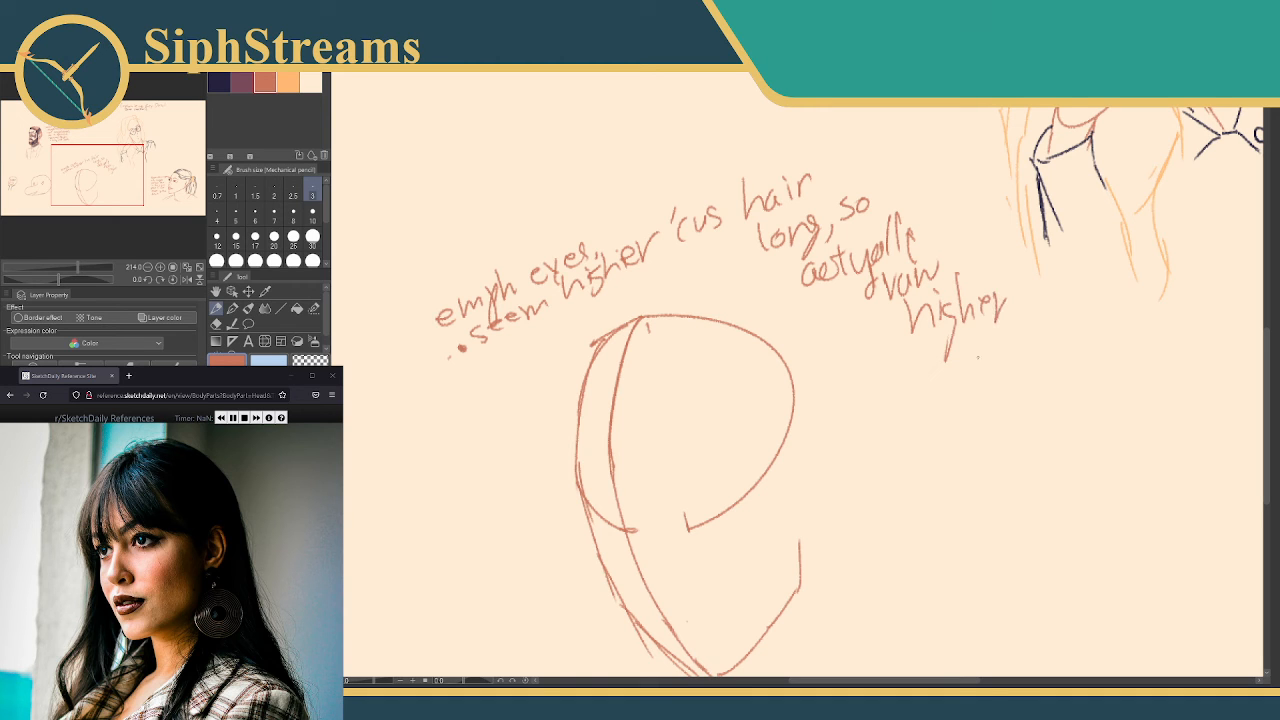
drag(972, 336, 953, 399)
drag(953, 399, 974, 383)
Switch to purple and block in two flat ovals for the eyes near the circle's lower edge
mouse_move(894, 335)
mouse_down()
mouse_move(943, 249)
mouse_move(937, 236)
mouse_up()
mouse_move(828, 240)
mouse_down()
mouse_move(834, 286)
mouse_move(829, 253)
mouse_up()
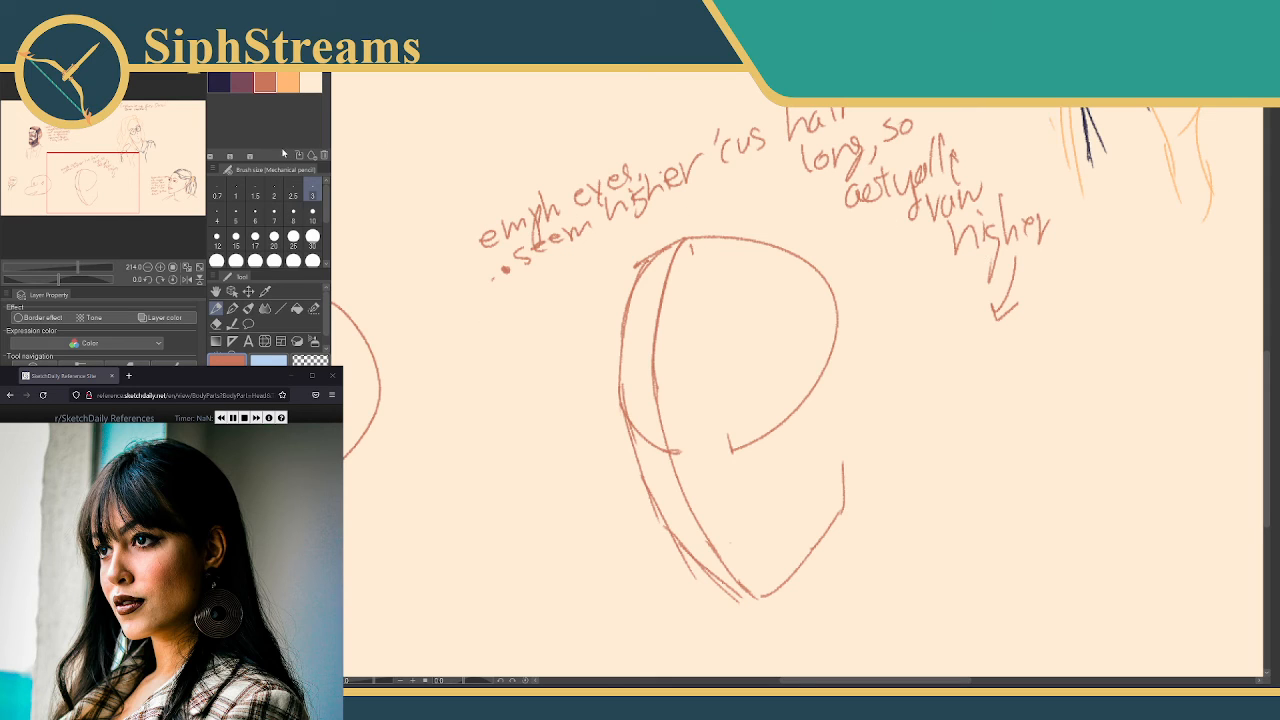
click(219, 82)
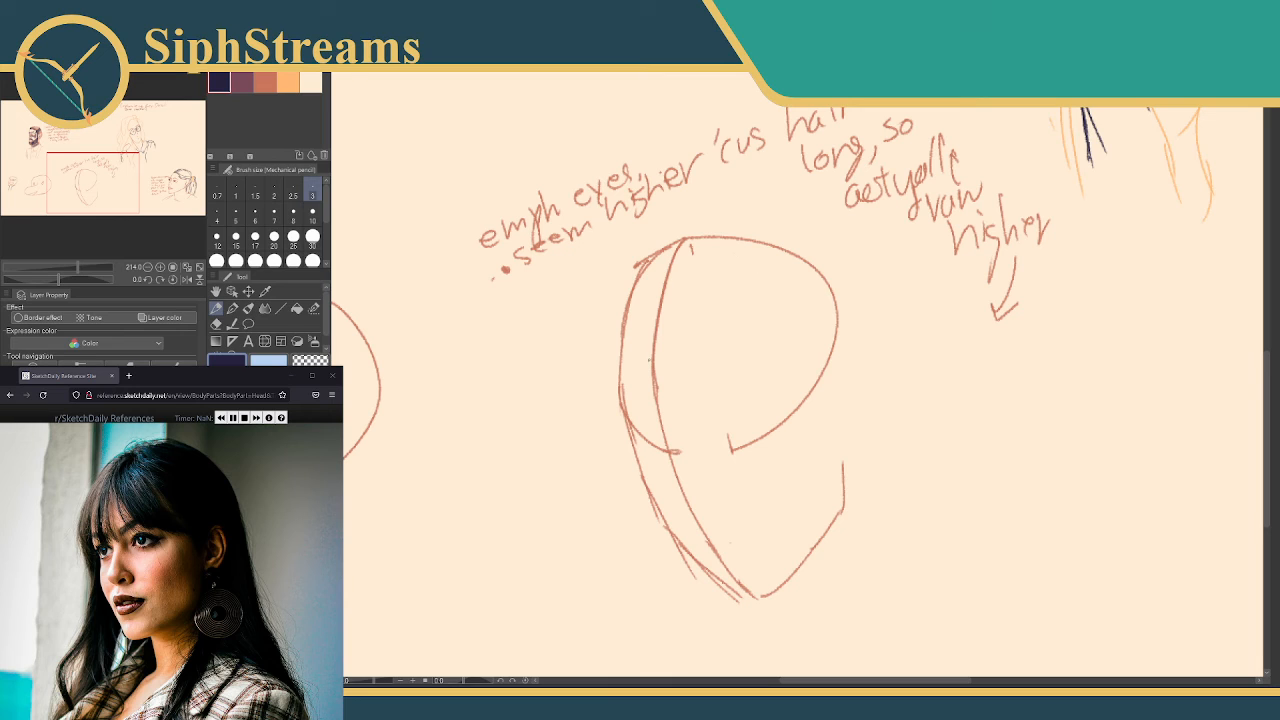
click(242, 82)
mouse_move(700, 412)
mouse_down()
mouse_move(678, 424)
mouse_move(610, 415)
mouse_move(658, 436)
mouse_move(620, 424)
mouse_move(660, 418)
mouse_up()
key(ctrl+z)
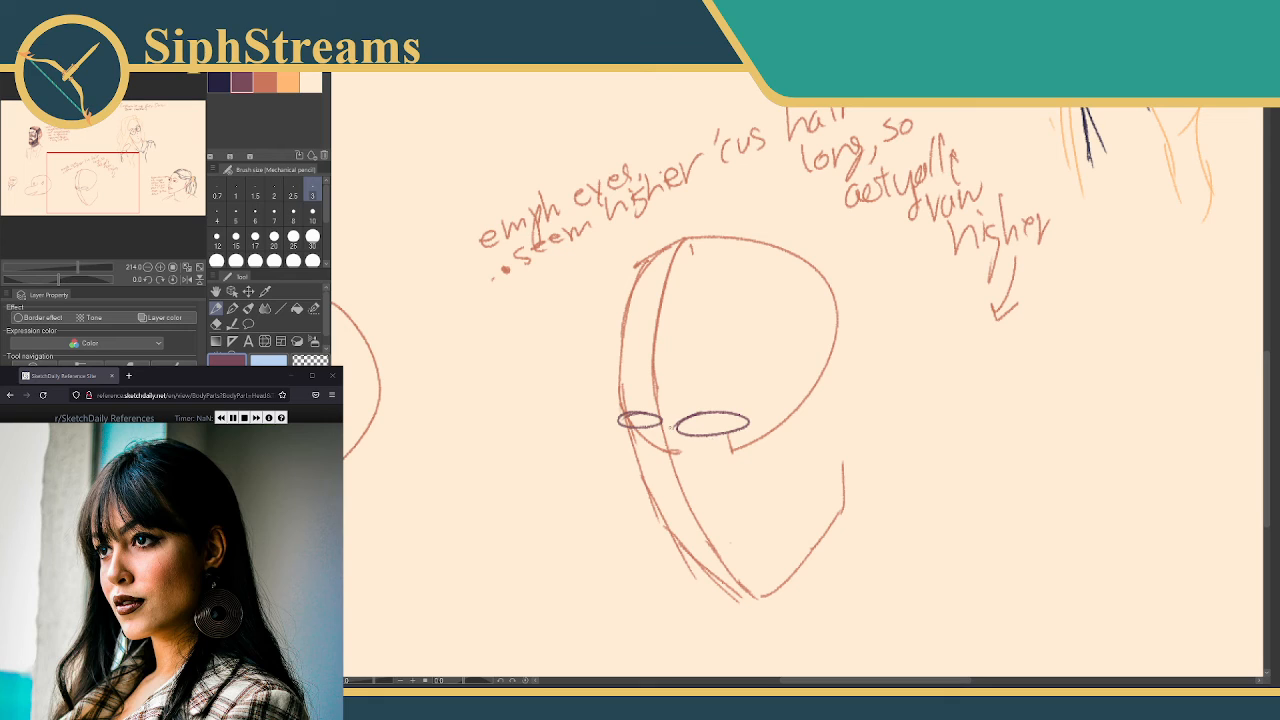
Draw an arched purple guide line across the eye area and erase the two flat eye ovals
drag(630, 451, 732, 427)
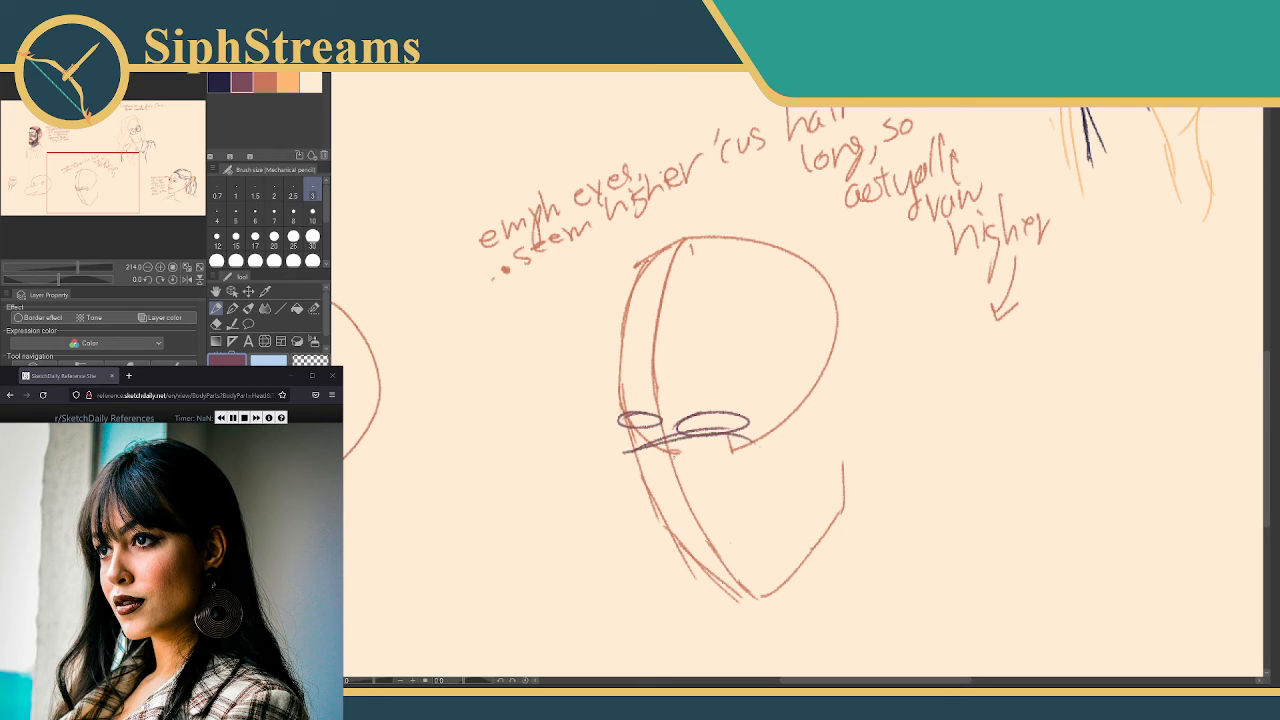
key(ctrl+z)
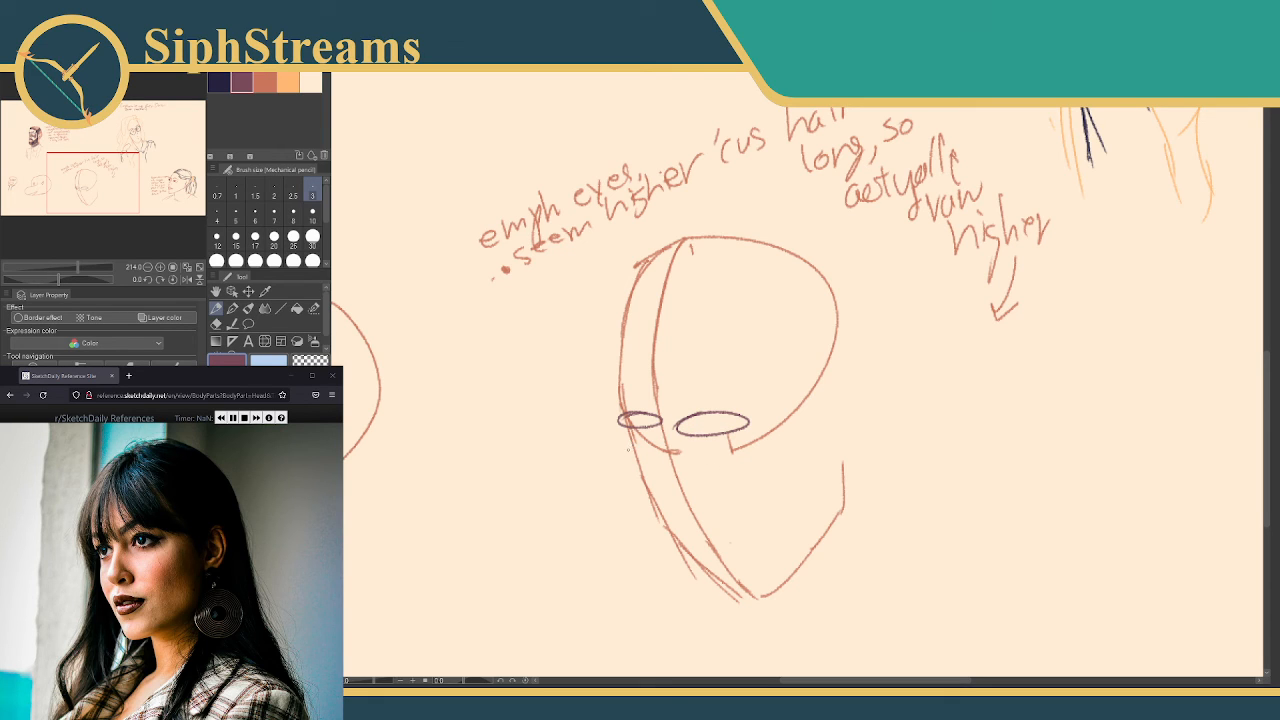
mouse_move(630, 450)
mouse_down()
mouse_move(660, 427)
mouse_move(752, 440)
mouse_up()
key(e)
click(735, 414)
click(708, 434)
click(698, 416)
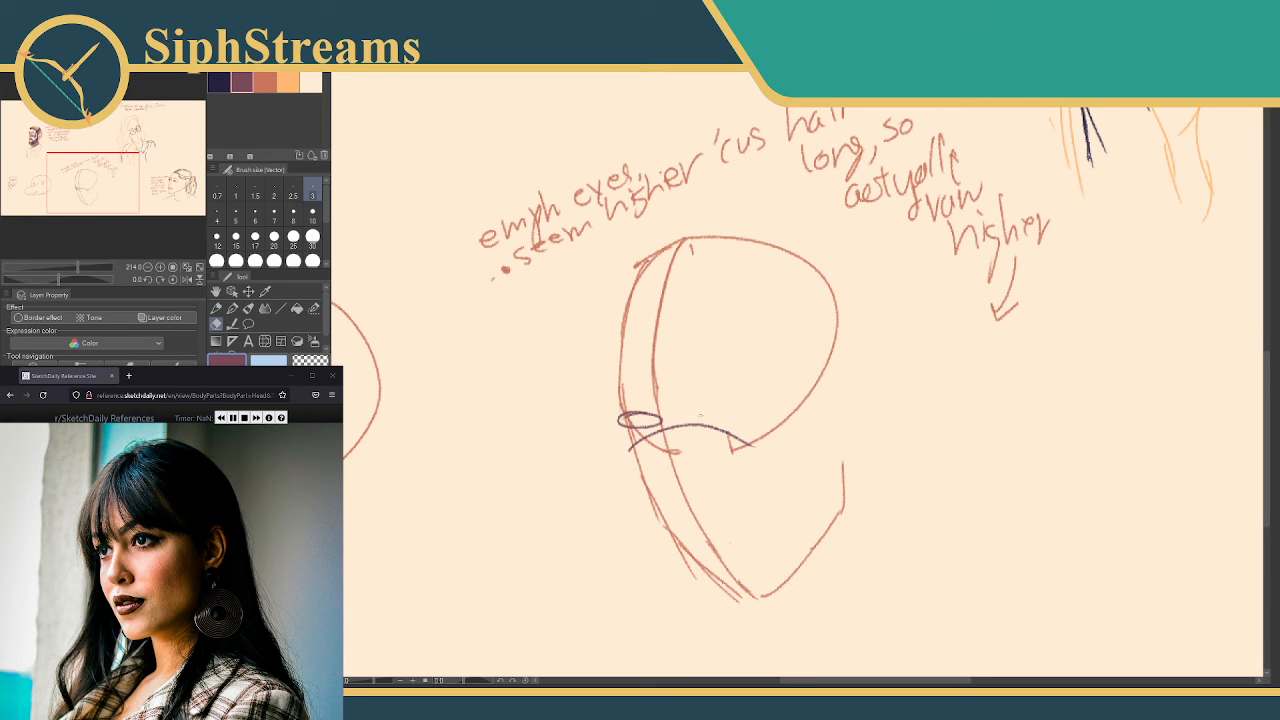
drag(633, 405, 642, 430)
click(627, 430)
click(633, 430)
click(650, 416)
click(618, 421)
Redraw the eyes as two tilted purple ovals that follow the arched guide line
key(p)
mouse_move(754, 418)
mouse_down()
mouse_move(682, 428)
mouse_move(754, 412)
mouse_up()
mouse_move(646, 412)
mouse_down()
mouse_move(618, 428)
mouse_move(664, 422)
mouse_up()
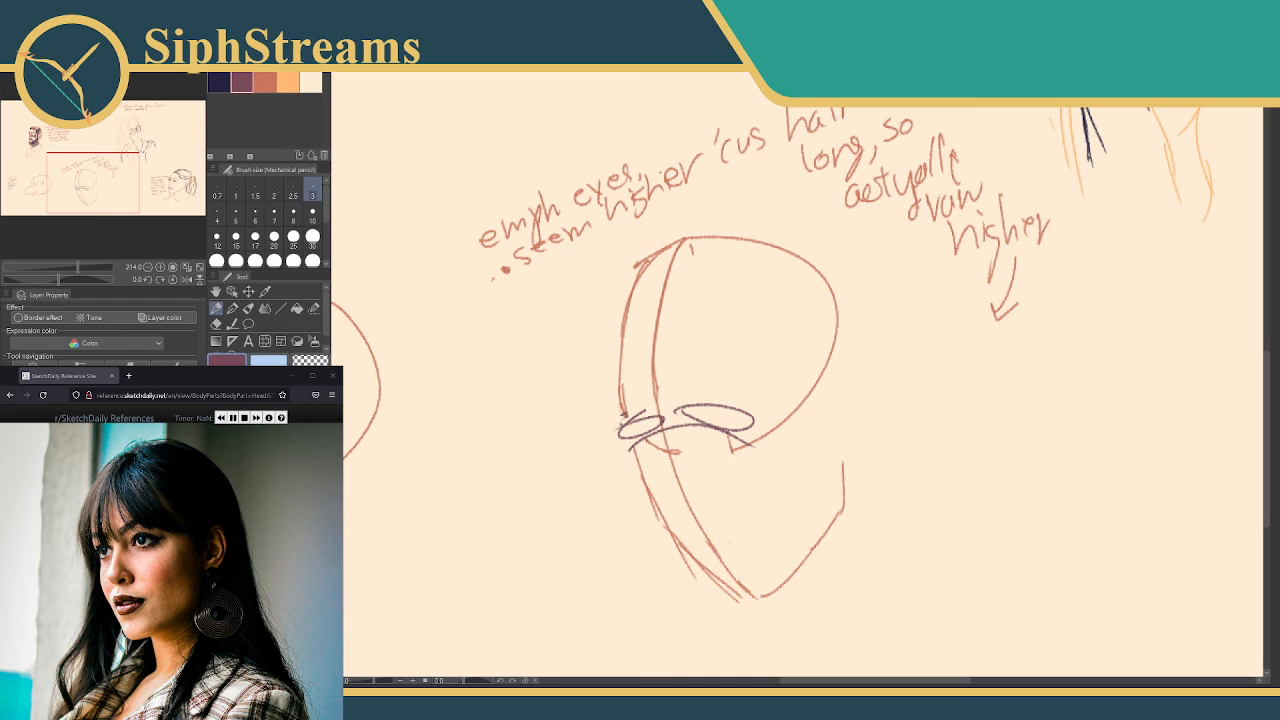
Replace the tilted eye ovals with rounder purple eye shapes resting above the arched guide line, and add their irises
drag(647, 441, 692, 458)
key(ctrl+z)
drag(622, 434, 731, 413)
key(ctrl+z)
key(ctrl+z)
key(ctrl+z)
key(ctrl+z)
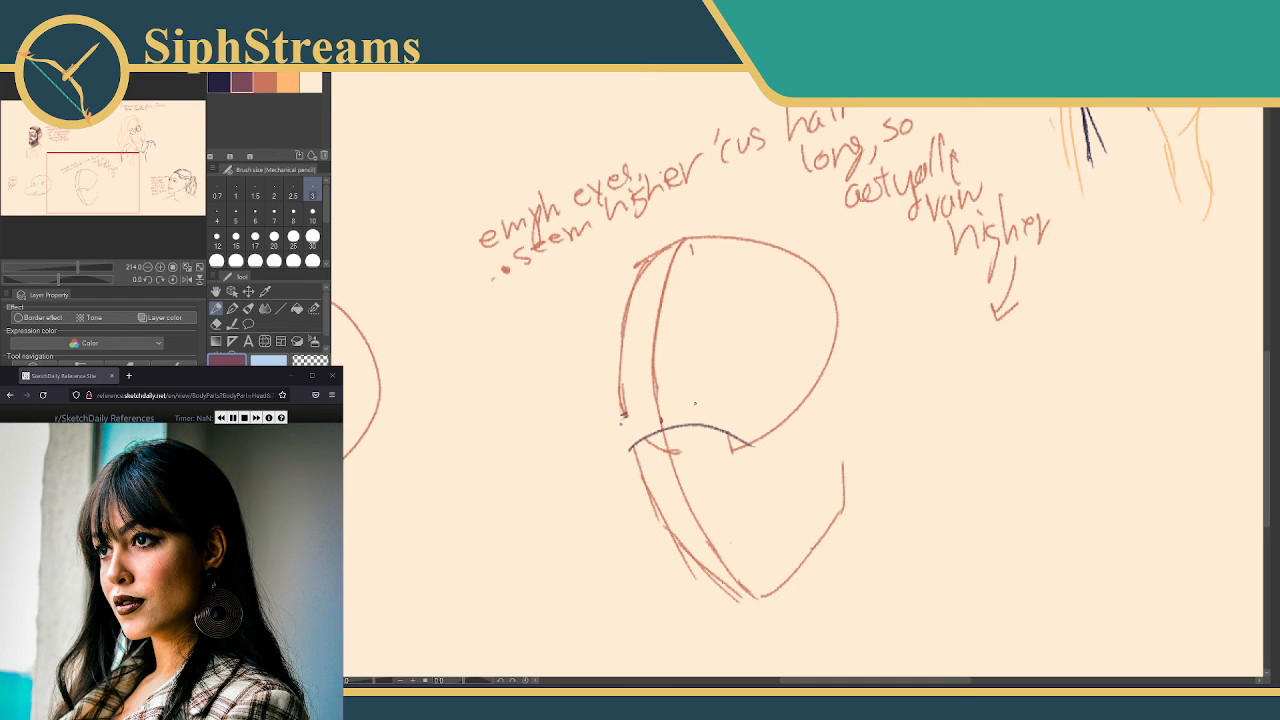
mouse_move(695, 403)
mouse_down()
mouse_move(708, 426)
mouse_move(724, 393)
mouse_move(624, 426)
mouse_move(658, 424)
mouse_move(630, 411)
mouse_move(626, 435)
mouse_up()
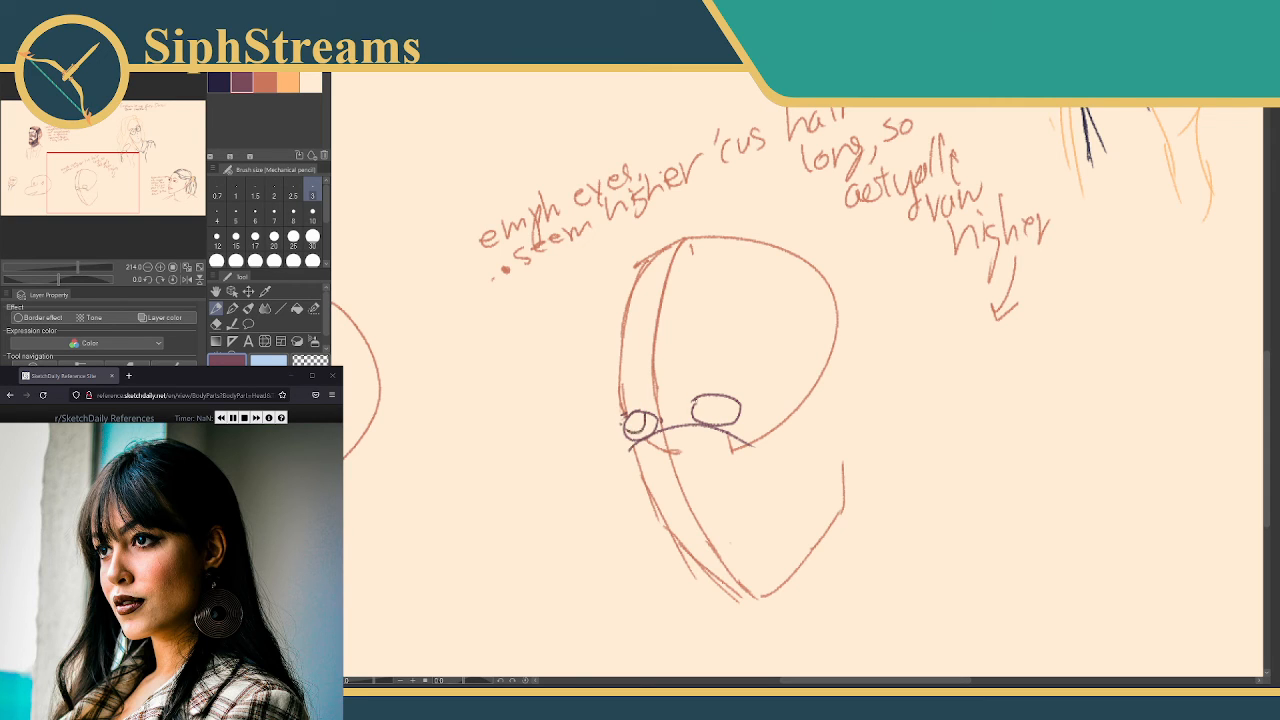
mouse_move(700, 409)
mouse_down()
mouse_move(718, 414)
mouse_move(650, 448)
mouse_move(682, 452)
mouse_up()
key(e)
key(p)
key(e)
key(p)
Switch to dark navy and draw a curved fringe strand from near the parting down towards the far eye
click(221, 81)
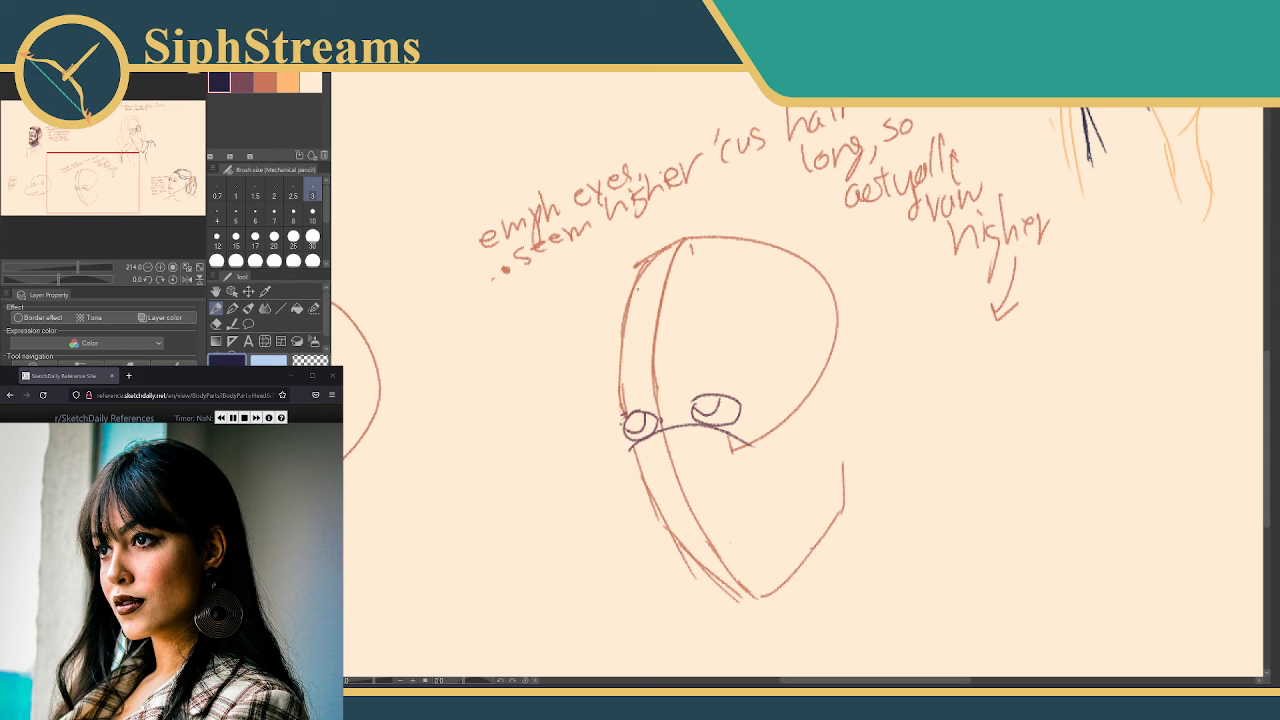
drag(679, 243, 635, 359)
drag(660, 264, 621, 396)
key(ctrl+z)
key(ctrl+z)
key(ctrl+z)
drag(676, 244, 641, 372)
key(ctrl+z)
drag(666, 248, 621, 352)
key(ctrl+z)
mouse_move(660, 258)
mouse_down()
mouse_move(630, 345)
mouse_move(633, 392)
mouse_move(654, 408)
mouse_up()
Switch to orange-red and add contour strokes along the far side of the forehead
click(265, 83)
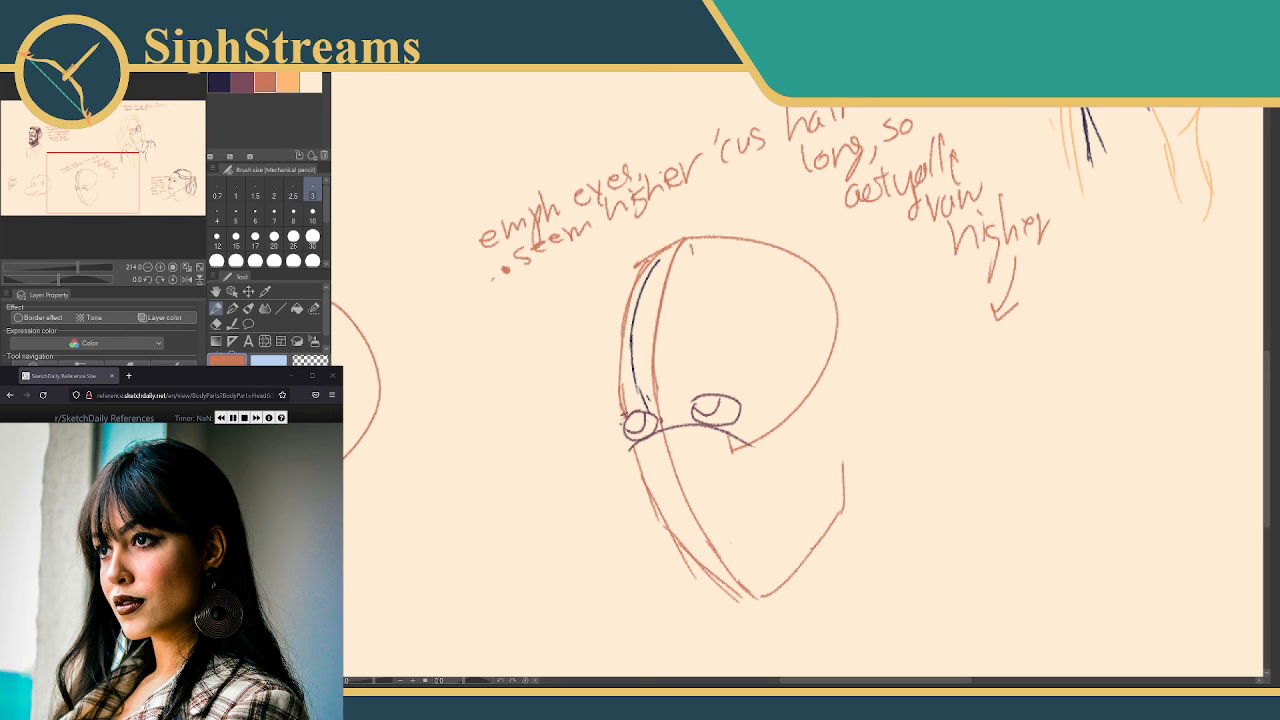
drag(612, 408, 612, 350)
drag(626, 302, 613, 376)
Switch to dark navy and sketch more fringe strands over the far eye and across the forehead above the near eye
click(217, 82)
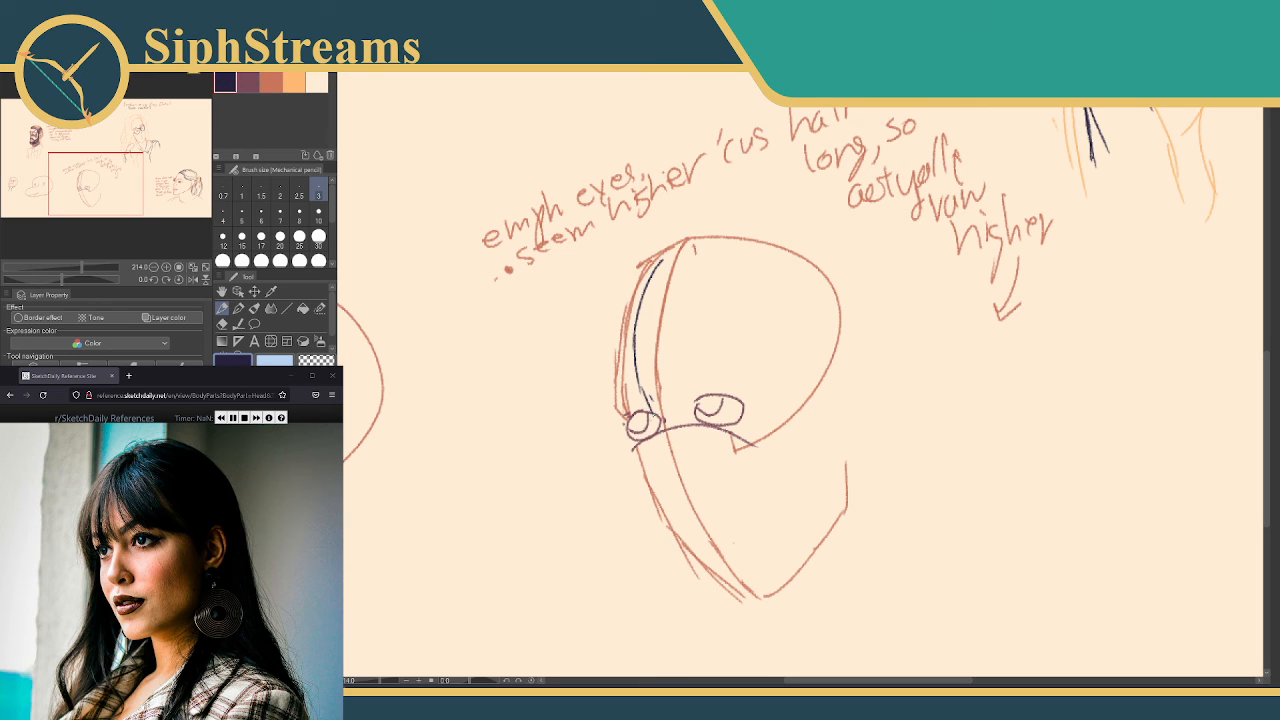
mouse_move(652, 420)
mouse_down()
mouse_move(623, 370)
mouse_move(626, 305)
mouse_move(645, 307)
mouse_move(637, 404)
mouse_up()
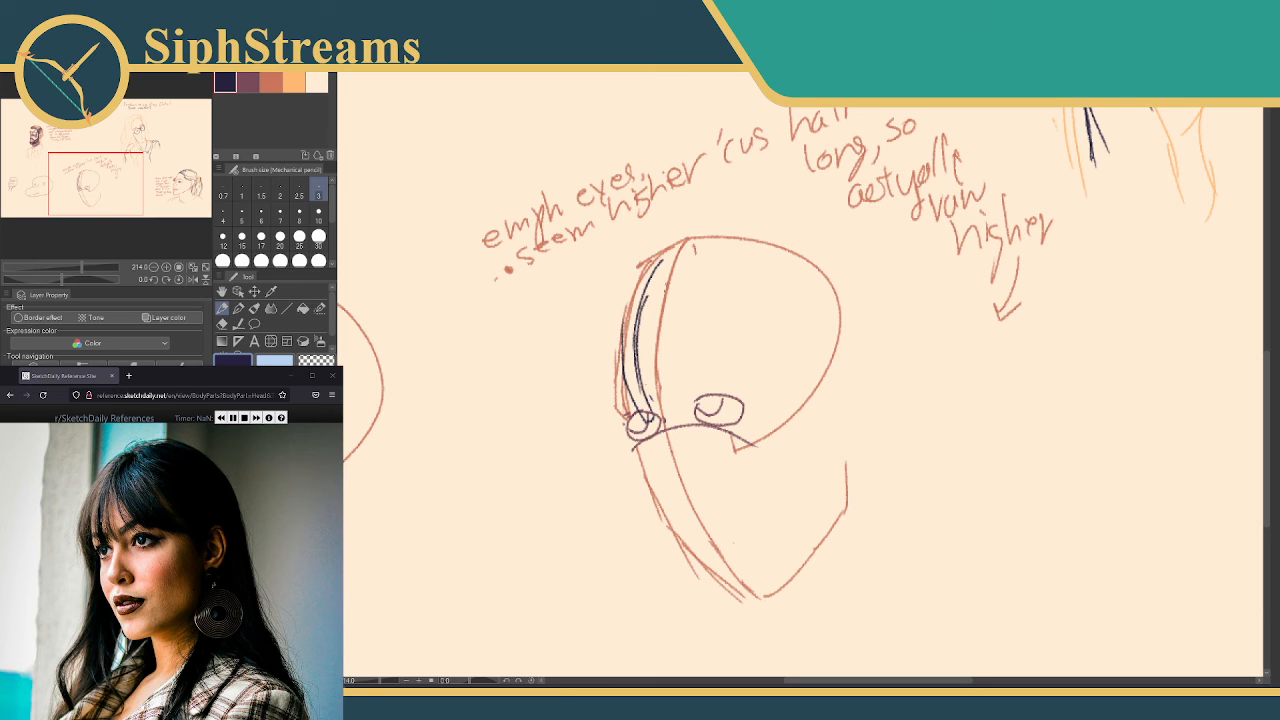
drag(660, 262, 690, 348)
drag(658, 282, 646, 370)
drag(648, 322, 700, 392)
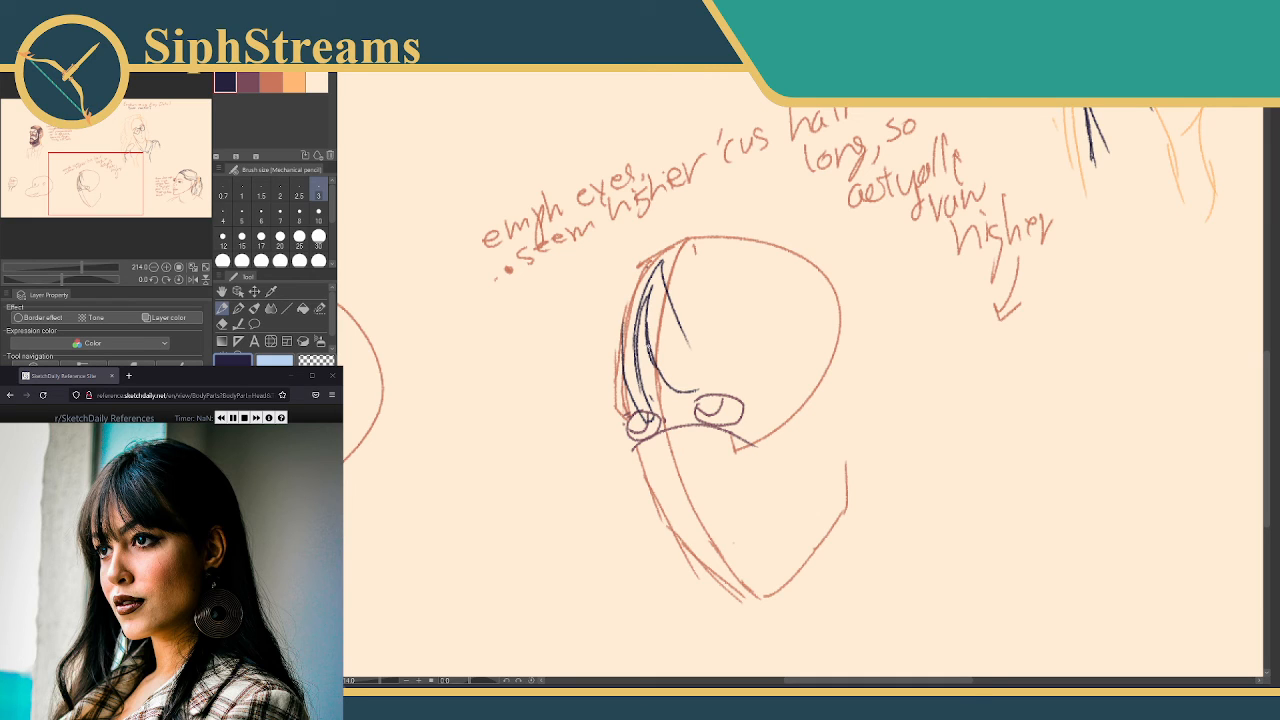
mouse_move(648, 346)
mouse_down()
mouse_move(716, 389)
mouse_move(794, 394)
mouse_up()
Draw an orange-red ear outline at the back edge of the head circle
click(271, 82)
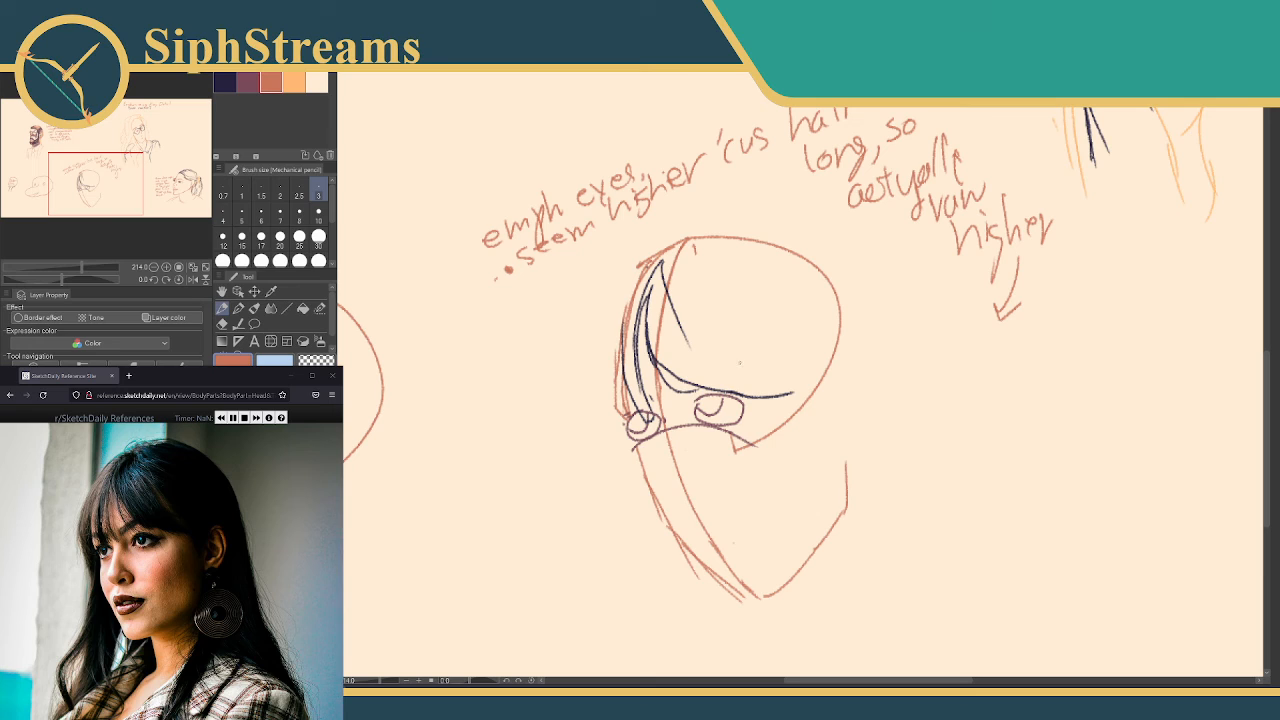
mouse_move(808, 380)
mouse_down()
mouse_move(830, 450)
mouse_move(817, 446)
mouse_up()
click(225, 82)
mouse_move(354, 178)
mouse_down()
mouse_move(261, 95)
mouse_move(257, 107)
mouse_up()
click(294, 82)
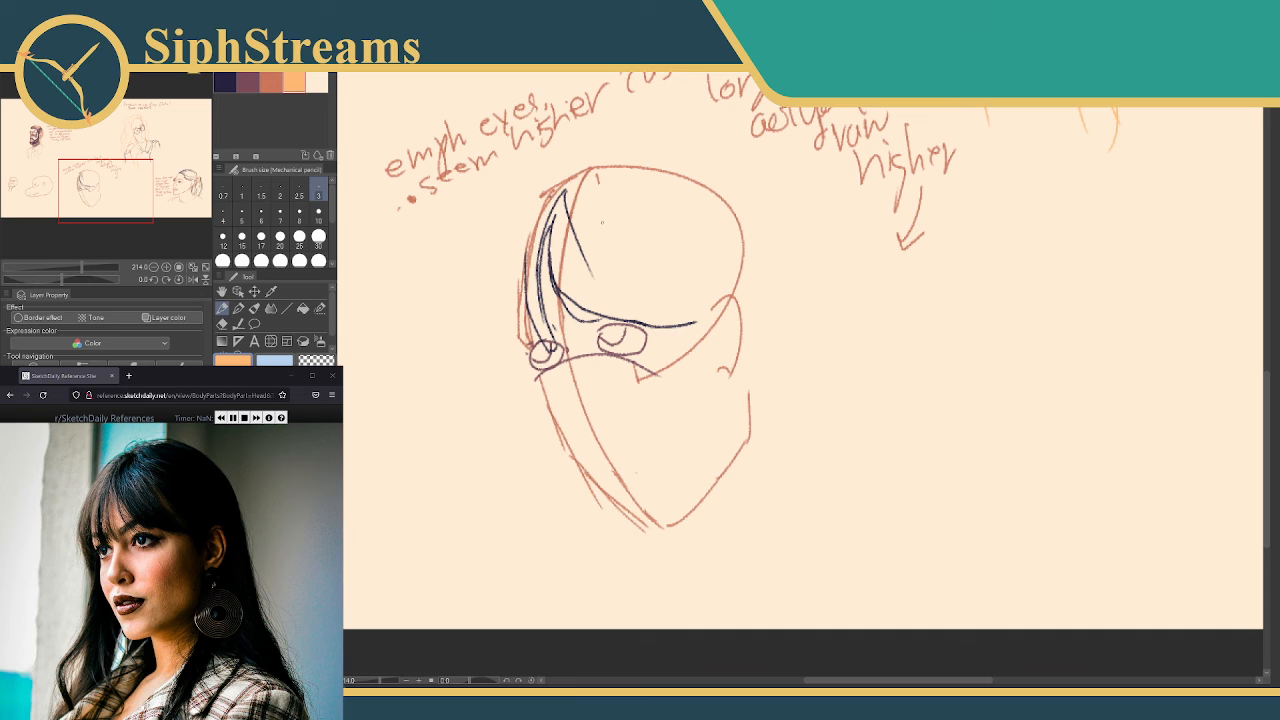
Sketch the nose in orange-red from between the eyes down to the tip, with a small nostril curve
click(270, 82)
mouse_move(565, 340)
mouse_down()
mouse_move(570, 428)
mouse_move(594, 443)
mouse_move(605, 427)
mouse_up()
key(ctrl+z)
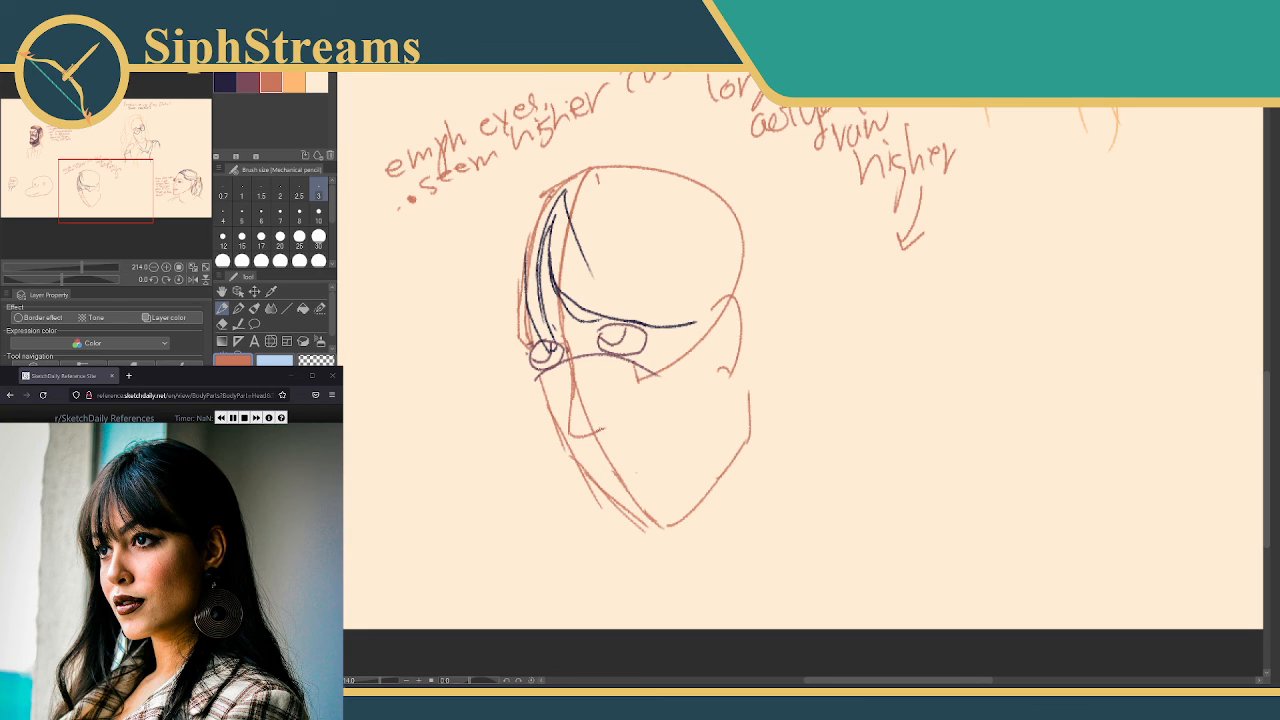
scroll(800, 350, down, 2)
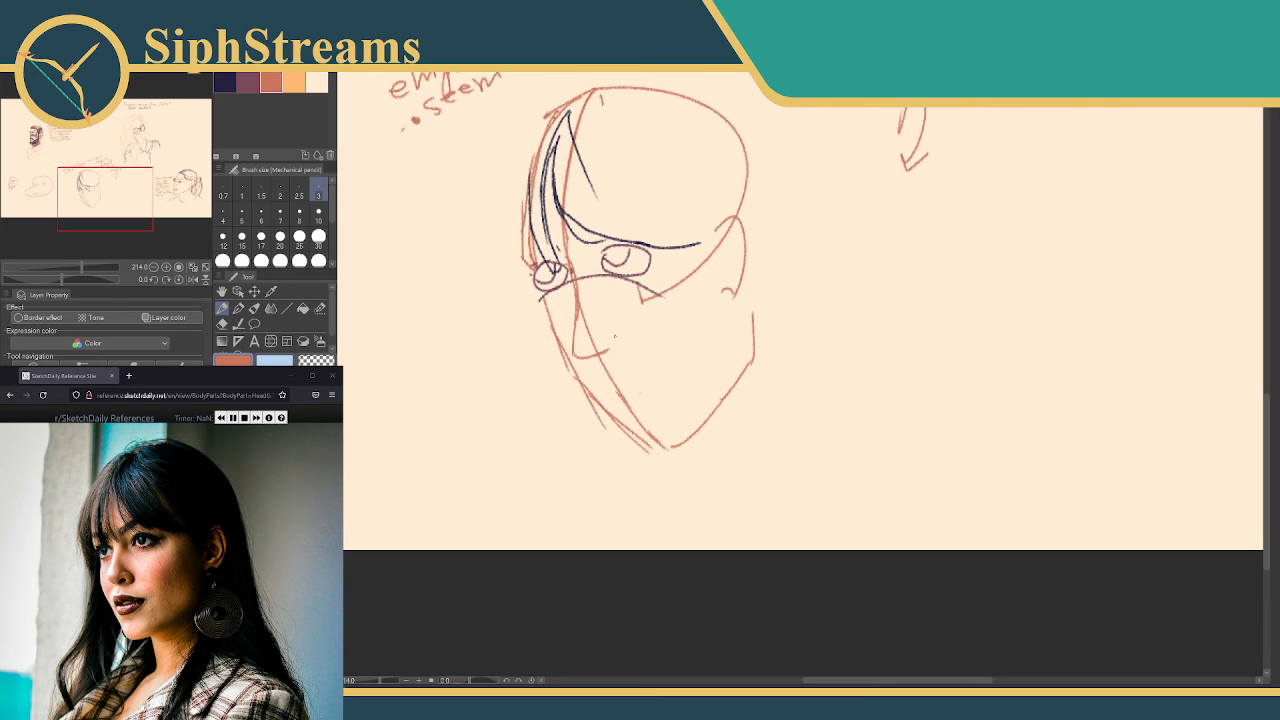
drag(608, 337, 614, 348)
drag(598, 337, 608, 340)
drag(598, 336, 607, 339)
Switch to purple and try several mouth ovals, keeping one tilted oval between the nose and the chin
click(248, 82)
drag(622, 404, 602, 402)
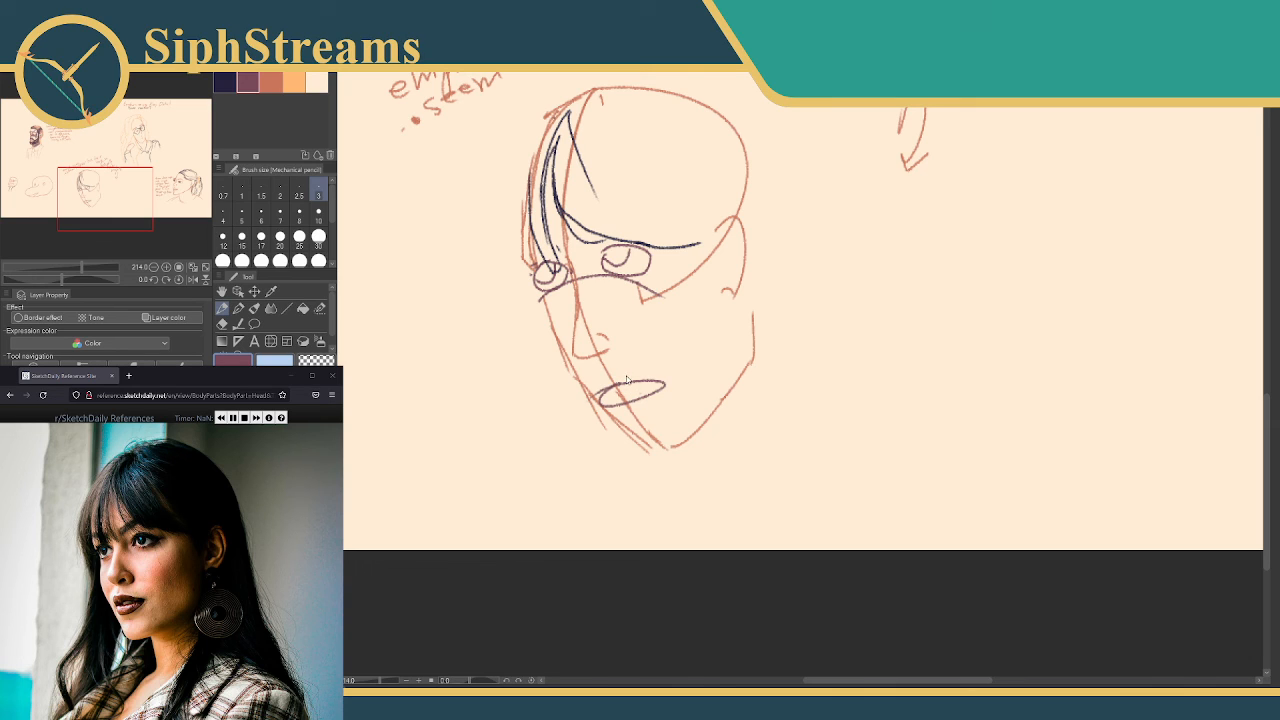
key(ctrl+z)
mouse_move(622, 378)
mouse_down()
mouse_move(606, 402)
mouse_move(600, 388)
mouse_move(632, 440)
mouse_move(690, 414)
mouse_up()
key(ctrl+z)
key(ctrl+z)
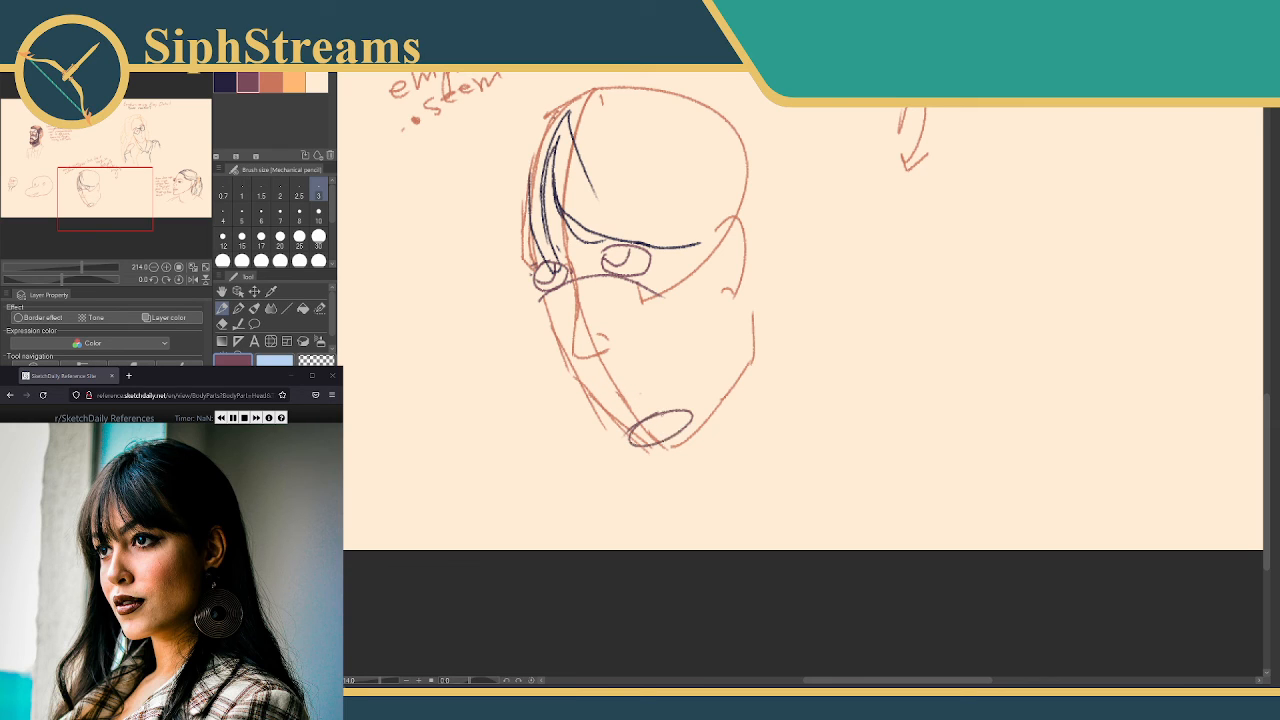
key(ctrl+z)
drag(628, 352, 662, 355)
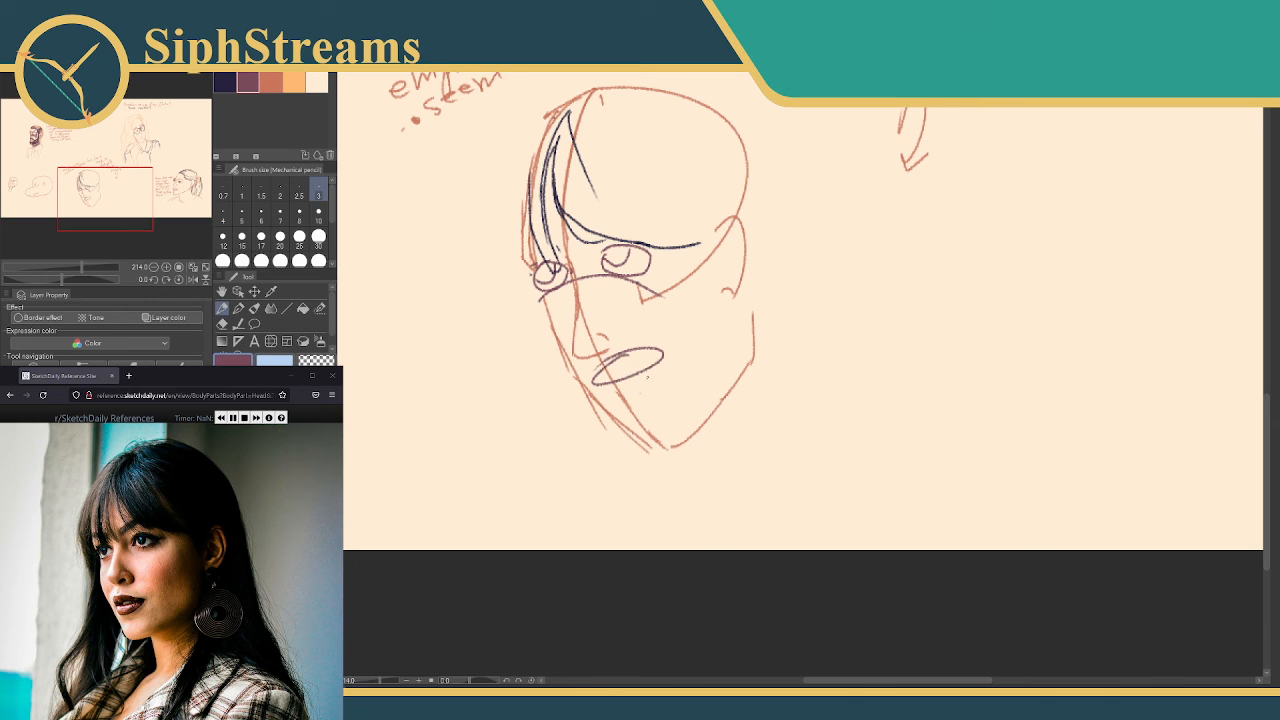
key(ctrl+z)
mouse_move(640, 376)
mouse_down()
mouse_move(620, 420)
mouse_move(660, 378)
mouse_move(600, 396)
mouse_move(630, 383)
mouse_move(662, 396)
mouse_up()
key(ctrl+z)
key(ctrl+z)
key(ctrl+z)
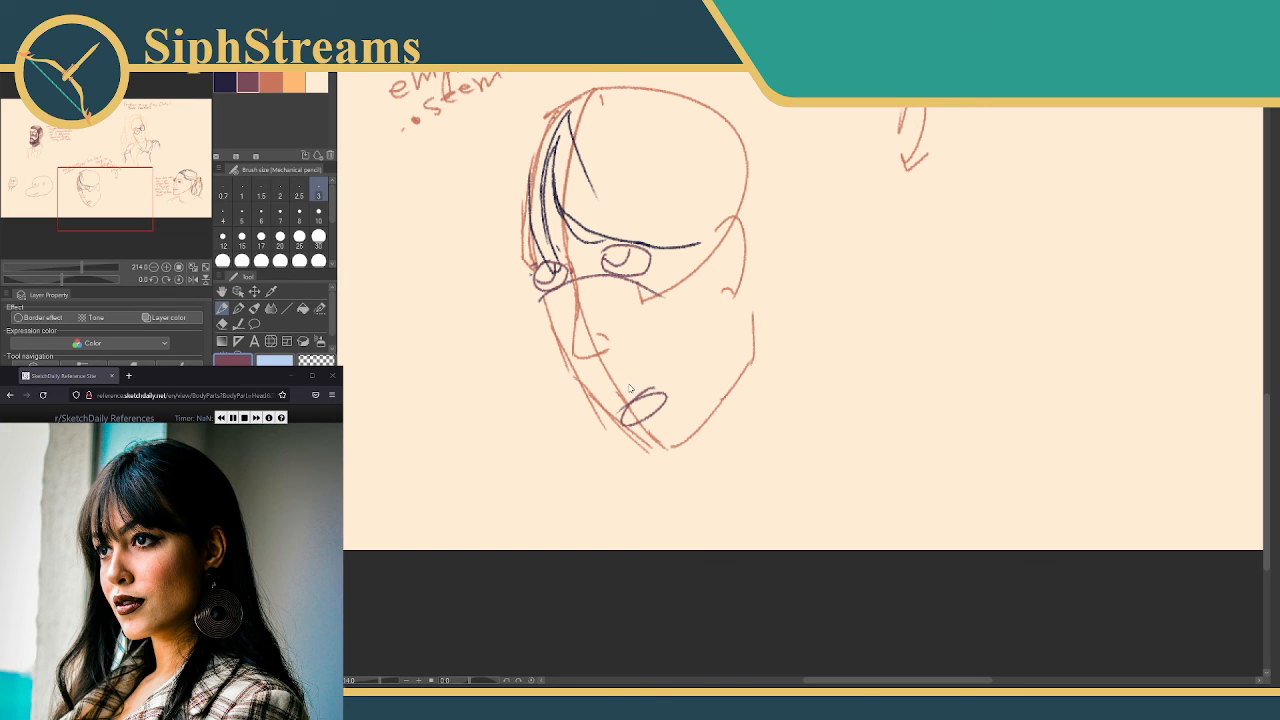
key(ctrl+z)
mouse_move(632, 383)
mouse_down()
mouse_move(610, 398)
mouse_move(652, 387)
mouse_move(612, 386)
mouse_move(630, 380)
mouse_move(676, 407)
mouse_up()
key(ctrl+z)
key(ctrl+z)
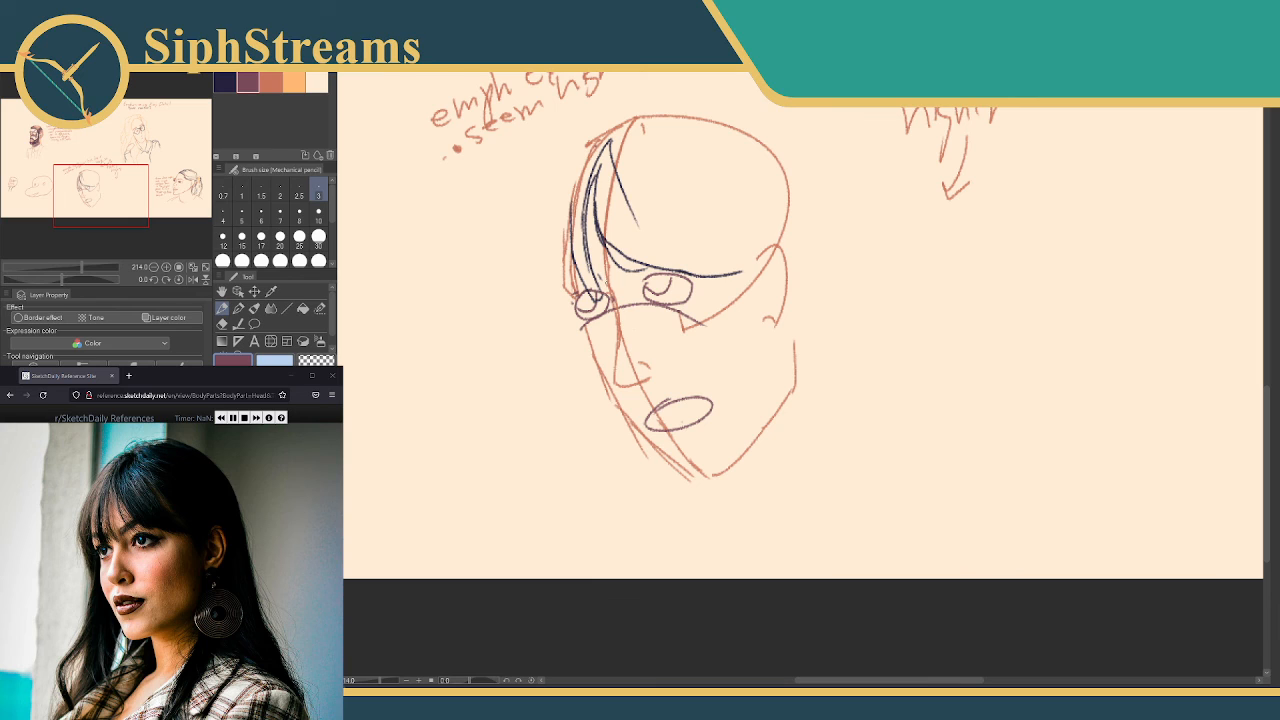
Erase the dark navy fringe strands from the forehead and around the eyes
key(e)
mouse_move(604, 152)
mouse_down()
mouse_move(588, 220)
mouse_move(604, 236)
mouse_move(585, 245)
mouse_move(577, 288)
mouse_move(600, 290)
mouse_move(597, 274)
mouse_move(629, 251)
mouse_up()
drag(742, 274, 670, 264)
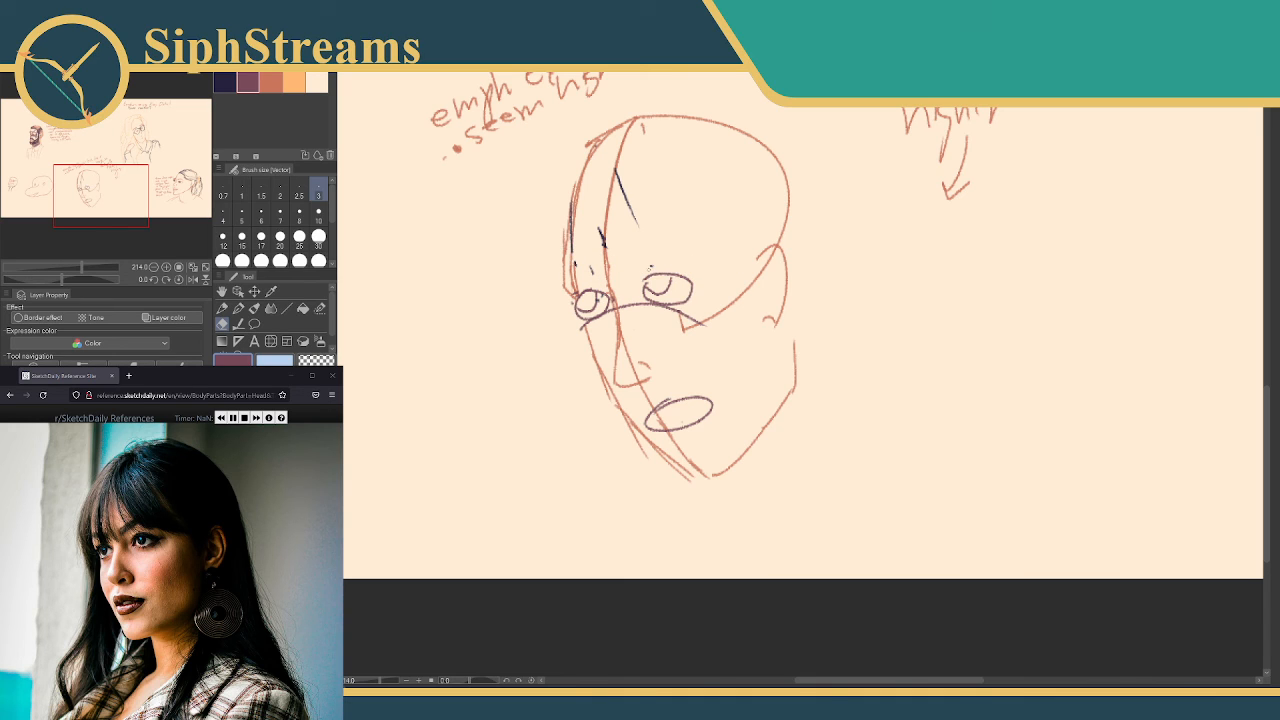
drag(634, 197, 623, 186)
mouse_move(598, 232)
mouse_down()
mouse_move(603, 242)
mouse_move(574, 226)
mouse_move(571, 205)
mouse_up()
mouse_move(598, 250)
mouse_down()
mouse_move(606, 230)
mouse_move(607, 246)
mouse_up()
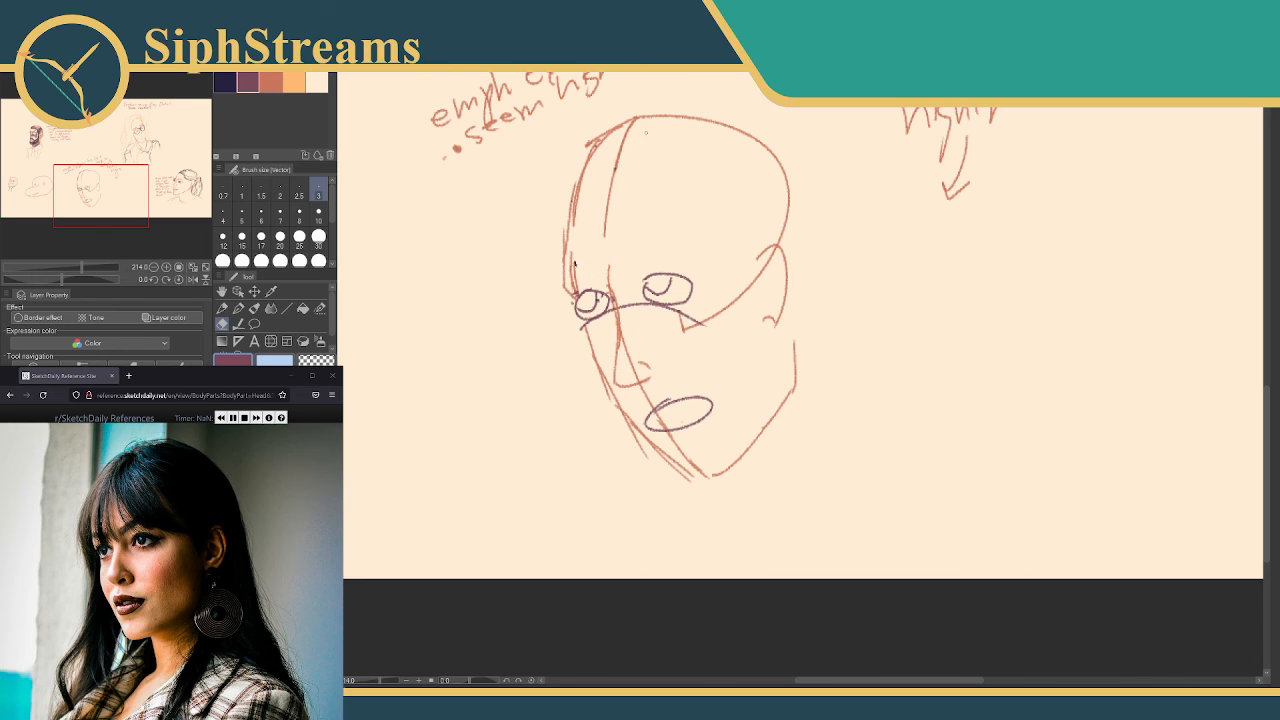
Redraw the fringe in dark navy with a strand down from the parting and short strands over the far eye
key(p)
click(224, 82)
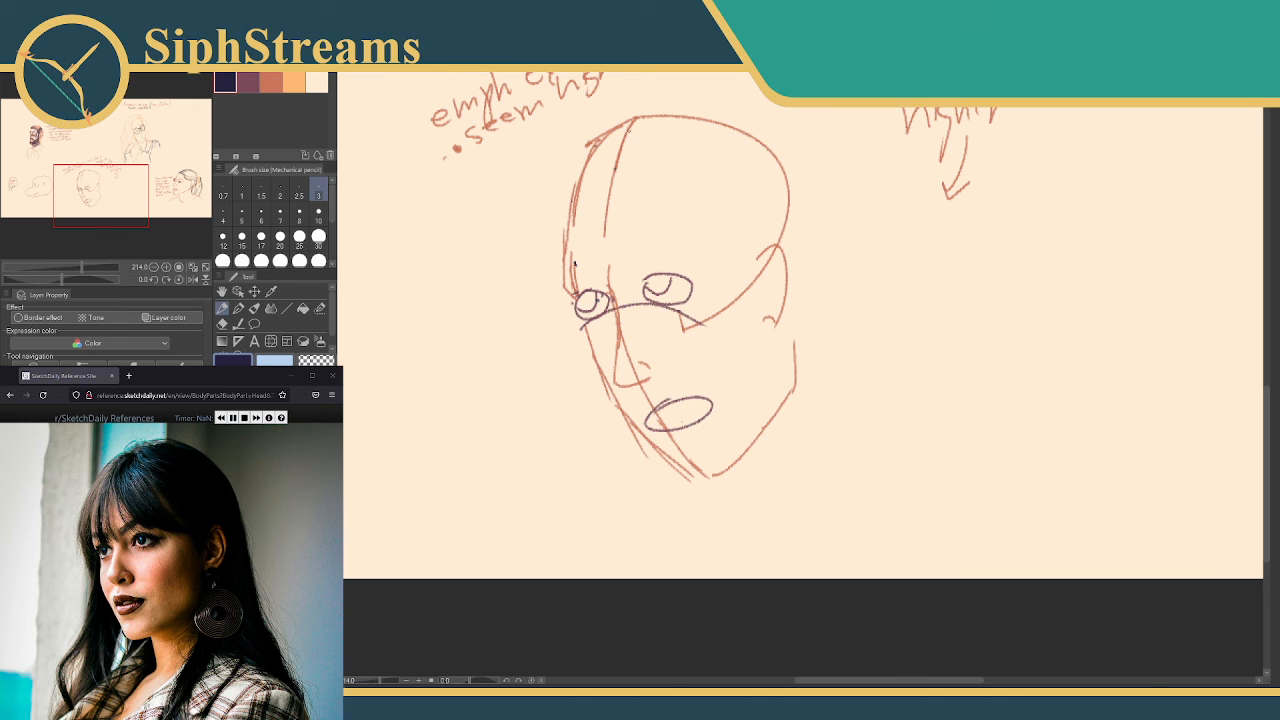
drag(618, 128, 631, 123)
drag(628, 125, 603, 217)
drag(603, 217, 616, 290)
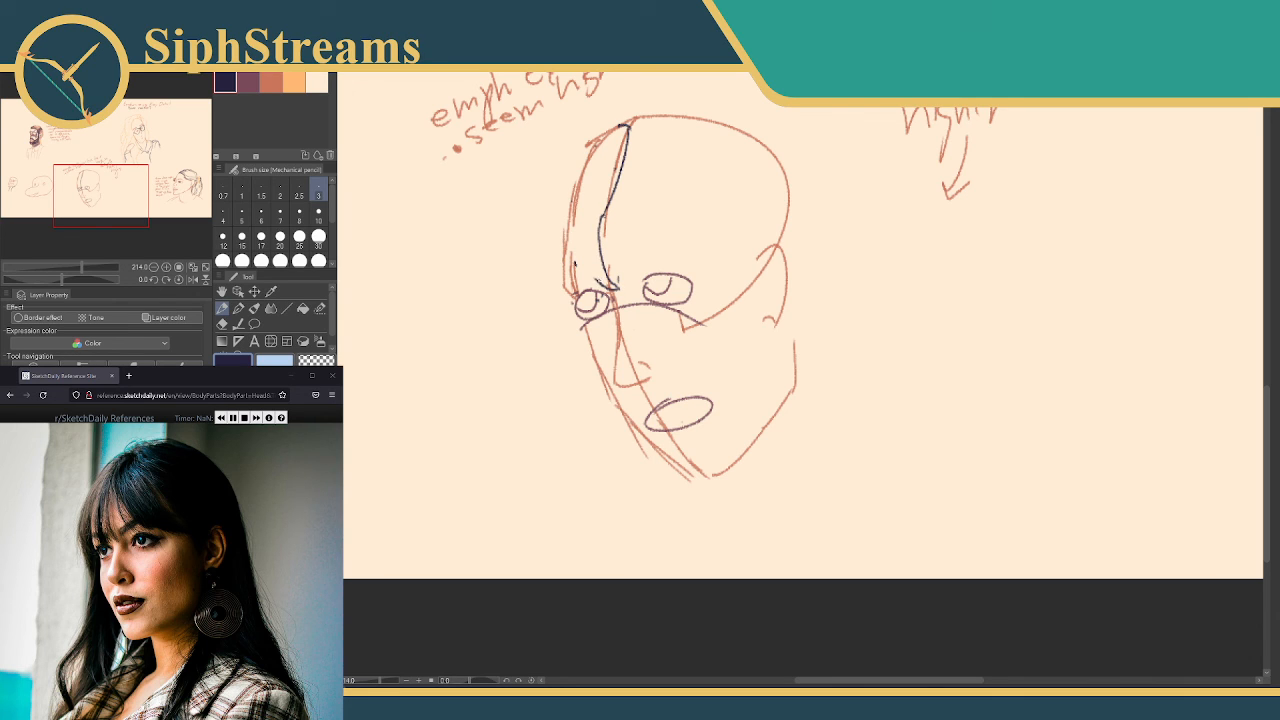
drag(584, 218, 602, 286)
key(ctrl+z)
mouse_move(598, 160)
mouse_down()
mouse_move(576, 274)
mouse_move(580, 296)
mouse_move(598, 298)
mouse_move(594, 286)
mouse_up()
Sweep curved navy fringe strands from the centre of the forehead over the near eye towards the ear
mouse_move(619, 187)
mouse_down()
mouse_move(628, 257)
mouse_move(654, 274)
mouse_up()
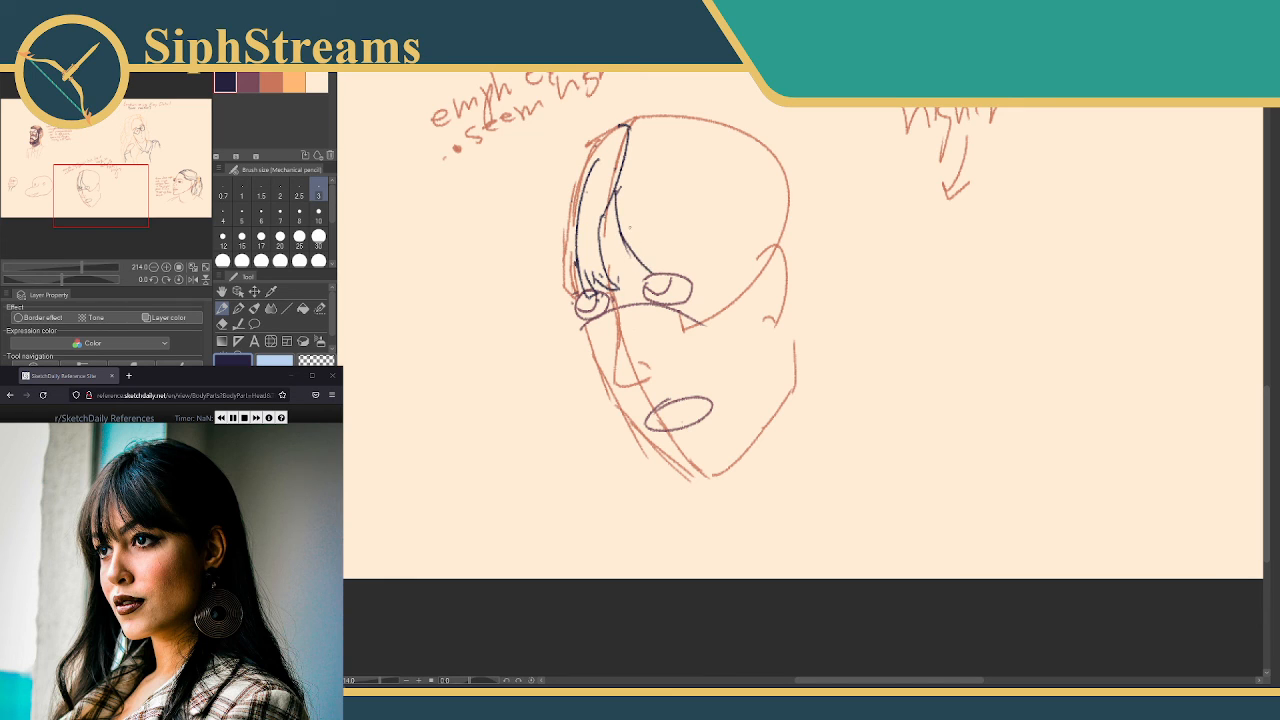
key(ctrl+z)
key(ctrl+z)
drag(617, 192, 668, 270)
key(ctrl+z)
drag(617, 190, 680, 268)
key(ctrl+z)
drag(617, 188, 683, 256)
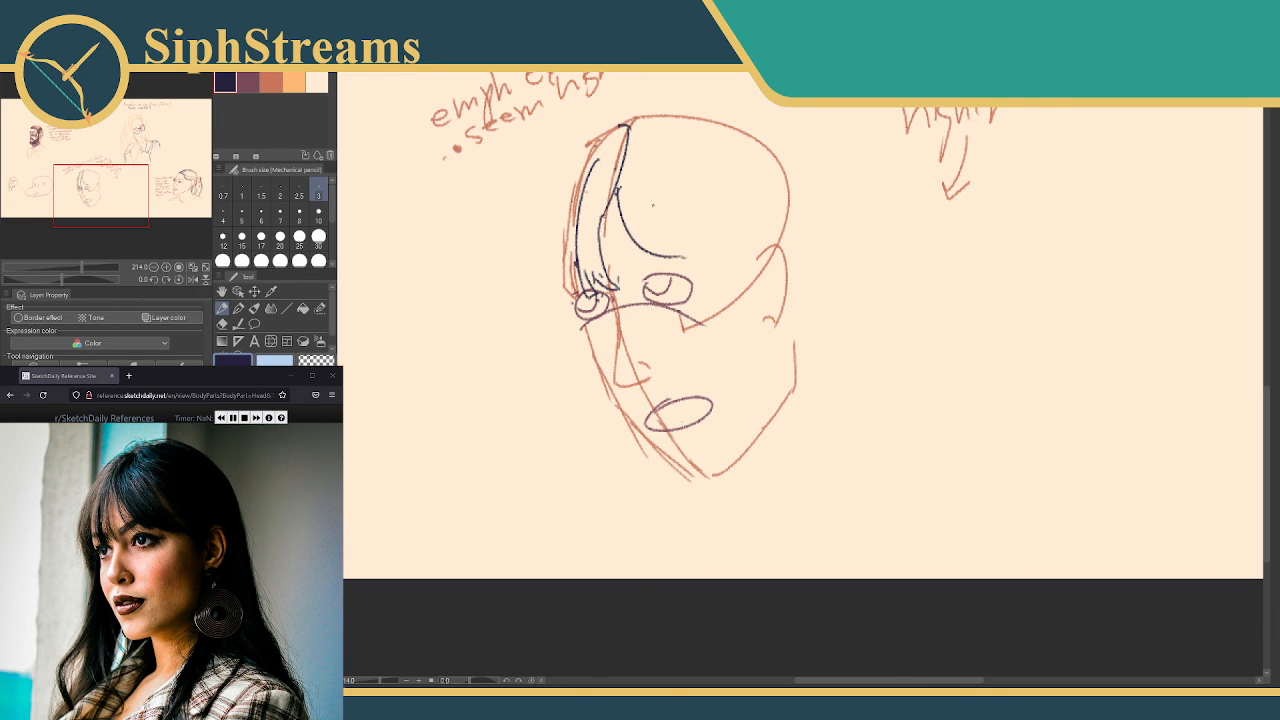
drag(652, 205, 694, 237)
mouse_move(656, 196)
mouse_down()
mouse_move(711, 256)
mouse_move(726, 255)
mouse_move(762, 334)
mouse_move(752, 250)
mouse_move(760, 285)
mouse_up()
key(ctrl)
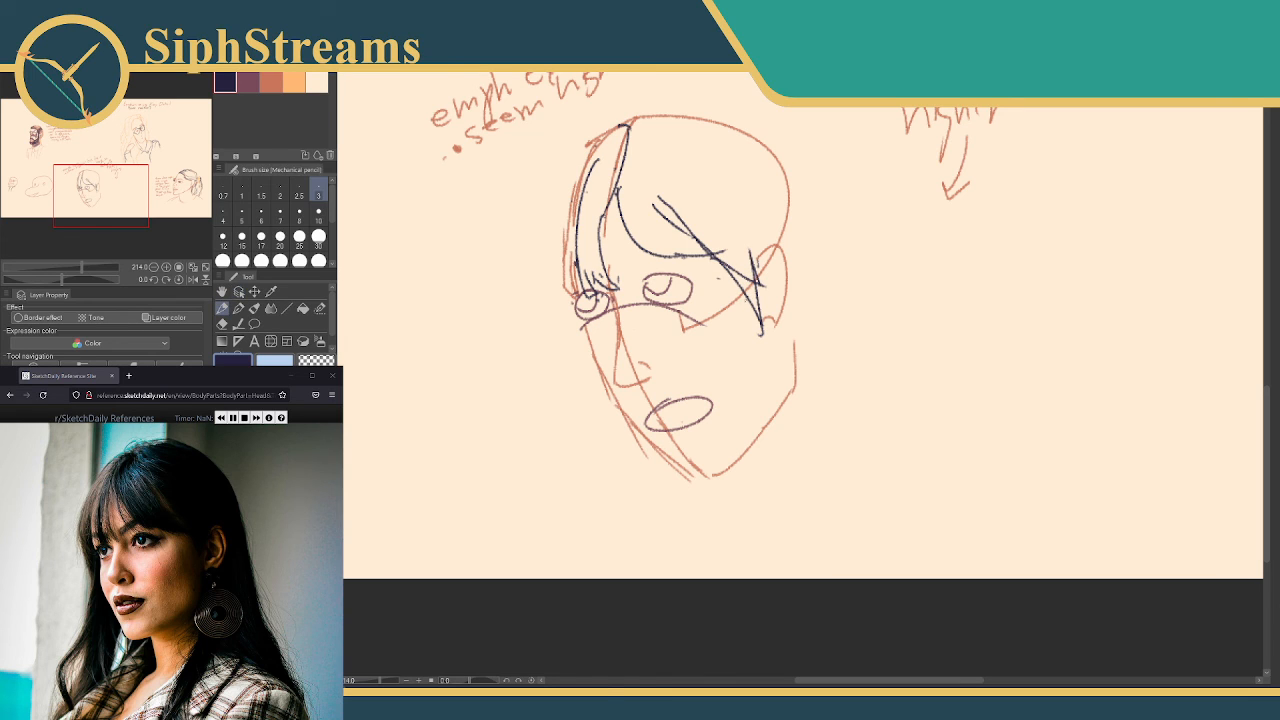
key(ctrl+z)
key(ctrl+z)
key(p)
key(p)
Draw the outer contour of the long hair behind the head, from the crown down and outward over the shoulder
mouse_move(649, 162)
mouse_down()
mouse_move(621, 185)
mouse_move(639, 131)
mouse_move(728, 140)
mouse_move(795, 200)
mouse_up()
mouse_move(712, 140)
mouse_down()
mouse_move(788, 205)
mouse_move(808, 272)
mouse_up()
mouse_move(775, 193)
mouse_down()
mouse_move(835, 365)
mouse_move(763, 242)
mouse_move(830, 332)
mouse_up()
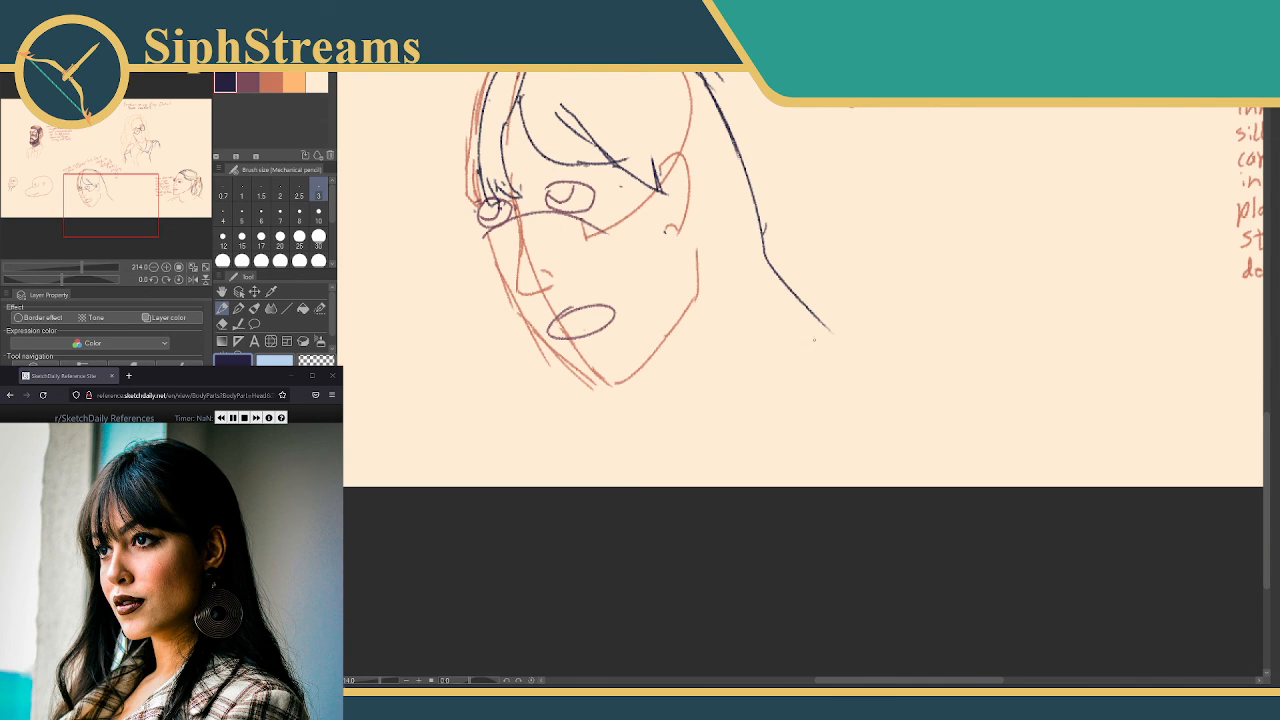
mouse_move(800, 292)
mouse_down()
mouse_move(878, 399)
mouse_move(876, 430)
mouse_up()
Add two short navy hair strands below the jaw and outline the crown from the parting
drag(748, 334, 769, 354)
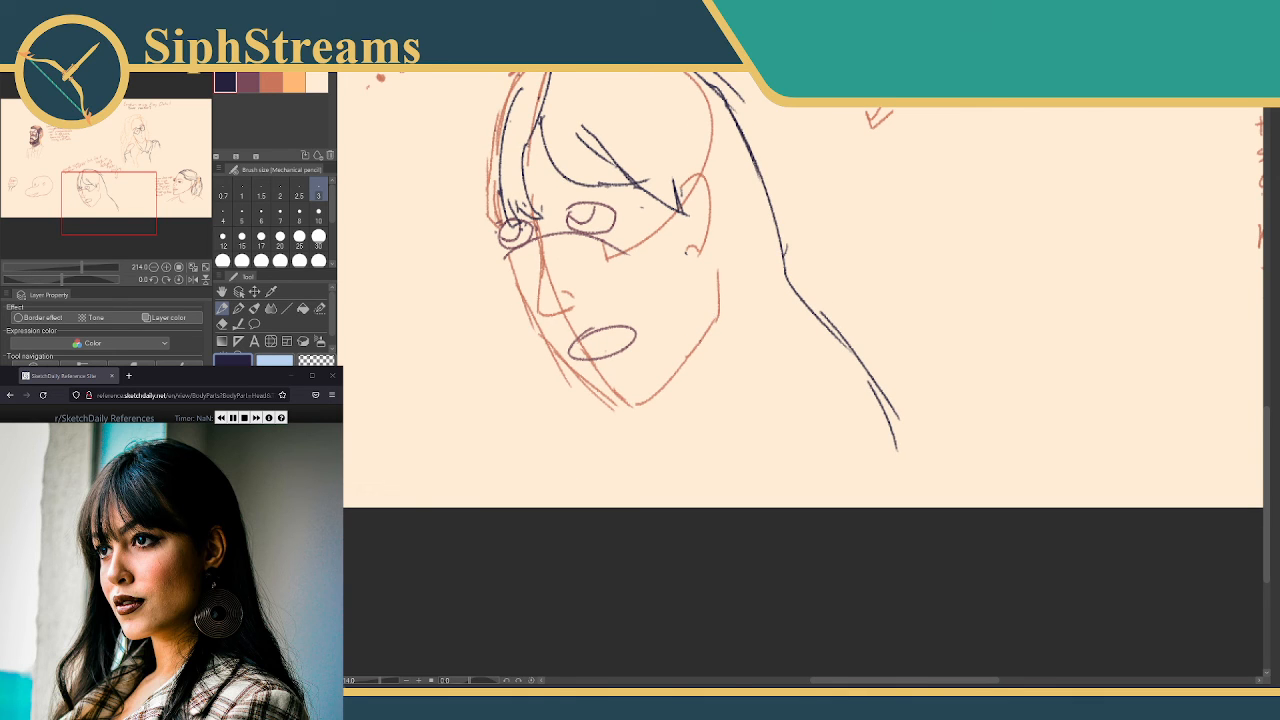
drag(726, 359, 705, 442)
drag(772, 384, 745, 440)
drag(642, 208, 724, 274)
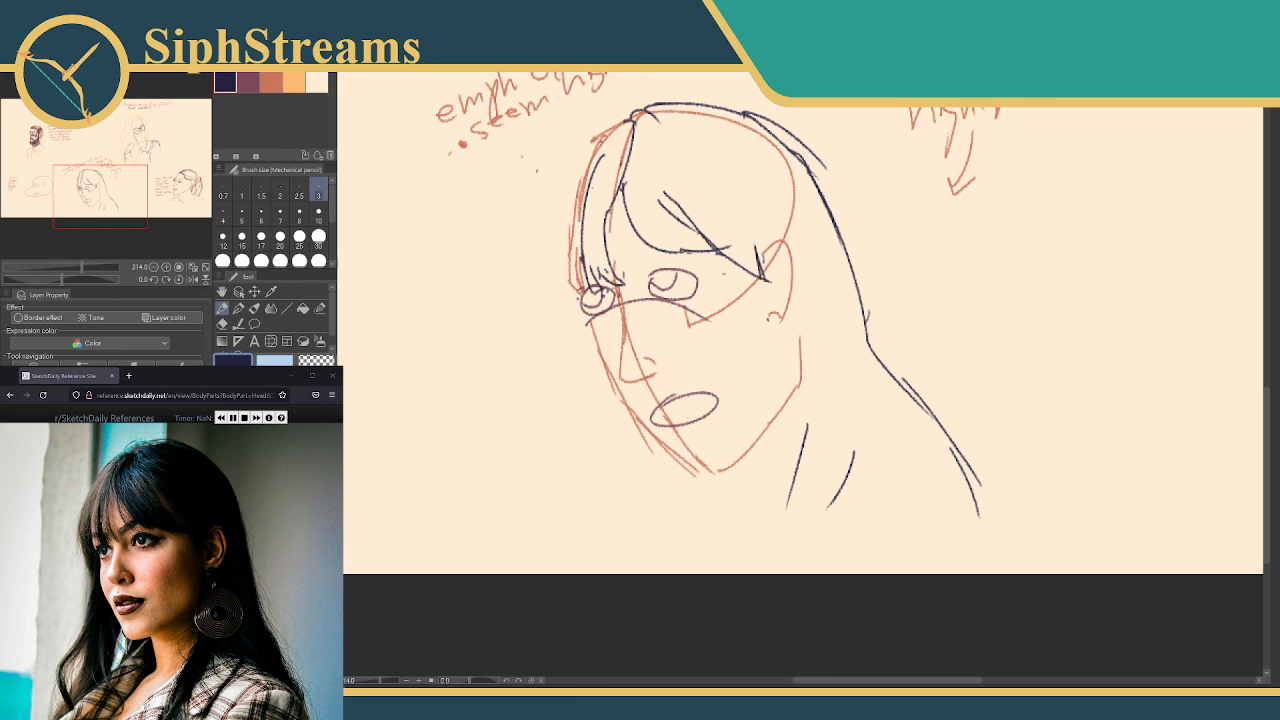
Erase part of the orange-red contour beside the far eye and redraw the far edge of the forehead
key(x)
key(e)
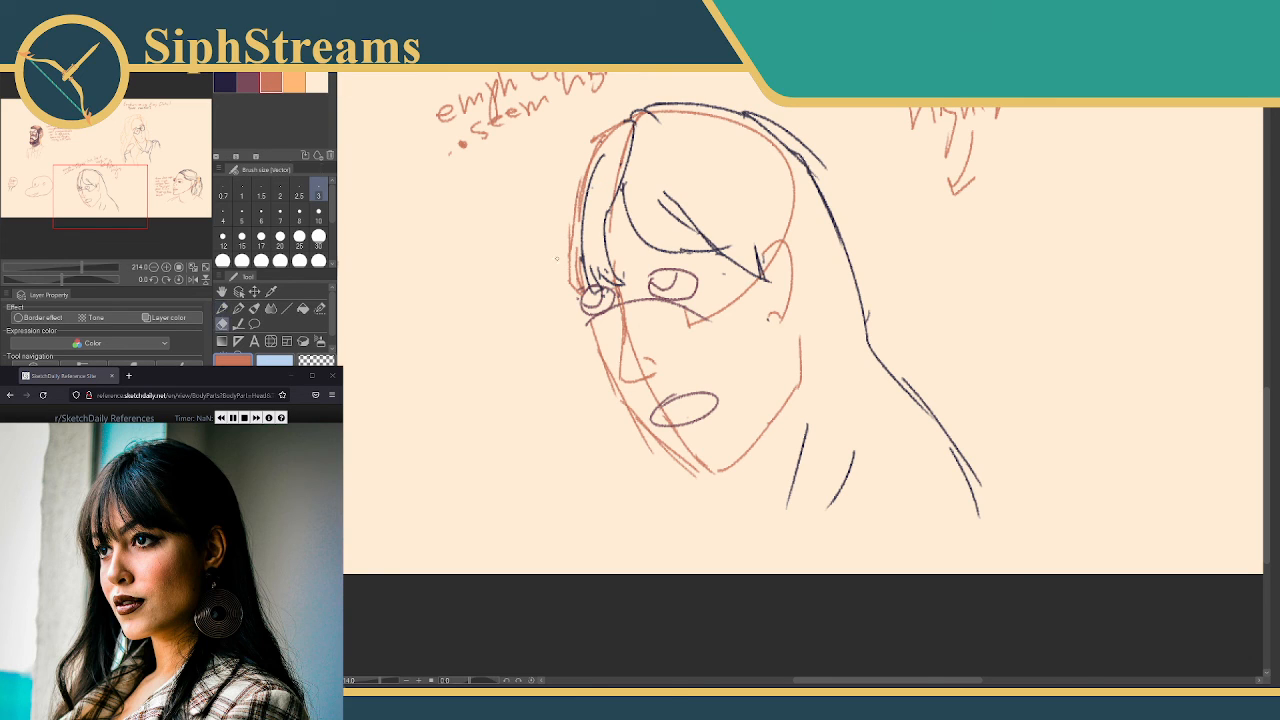
drag(566, 252, 580, 289)
key(p)
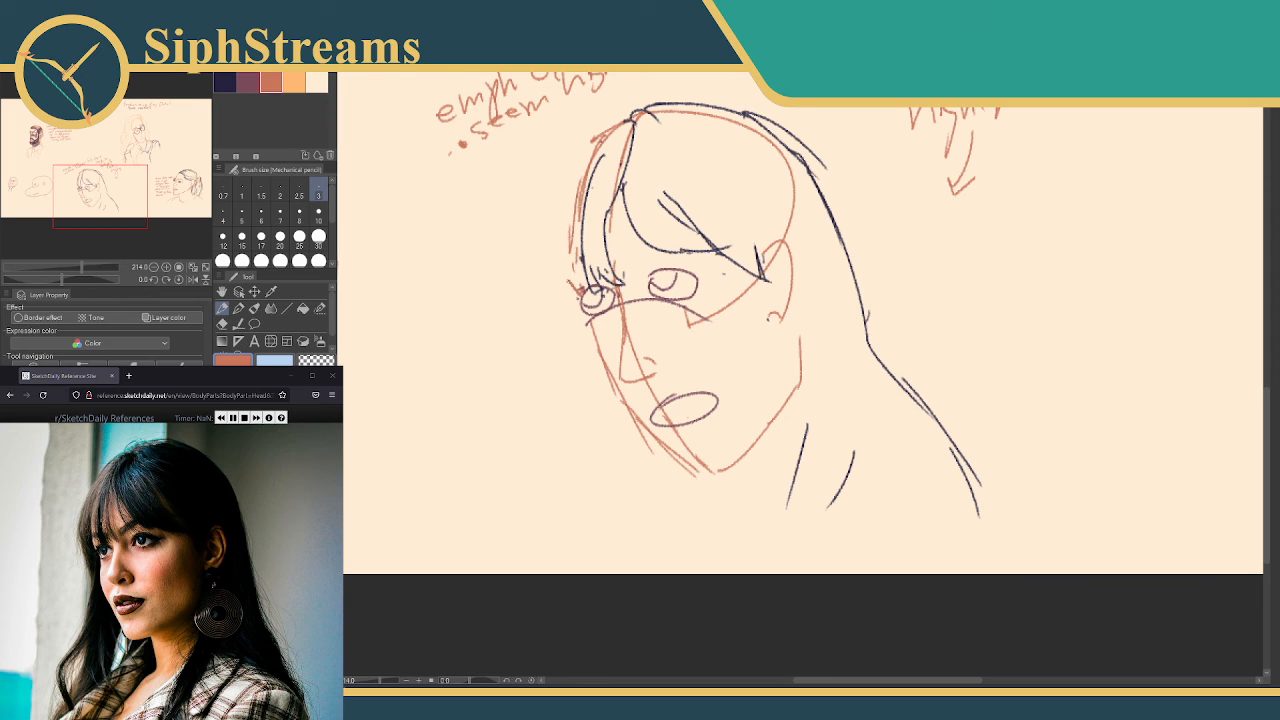
drag(568, 240, 567, 288)
drag(580, 196, 566, 272)
key(e)
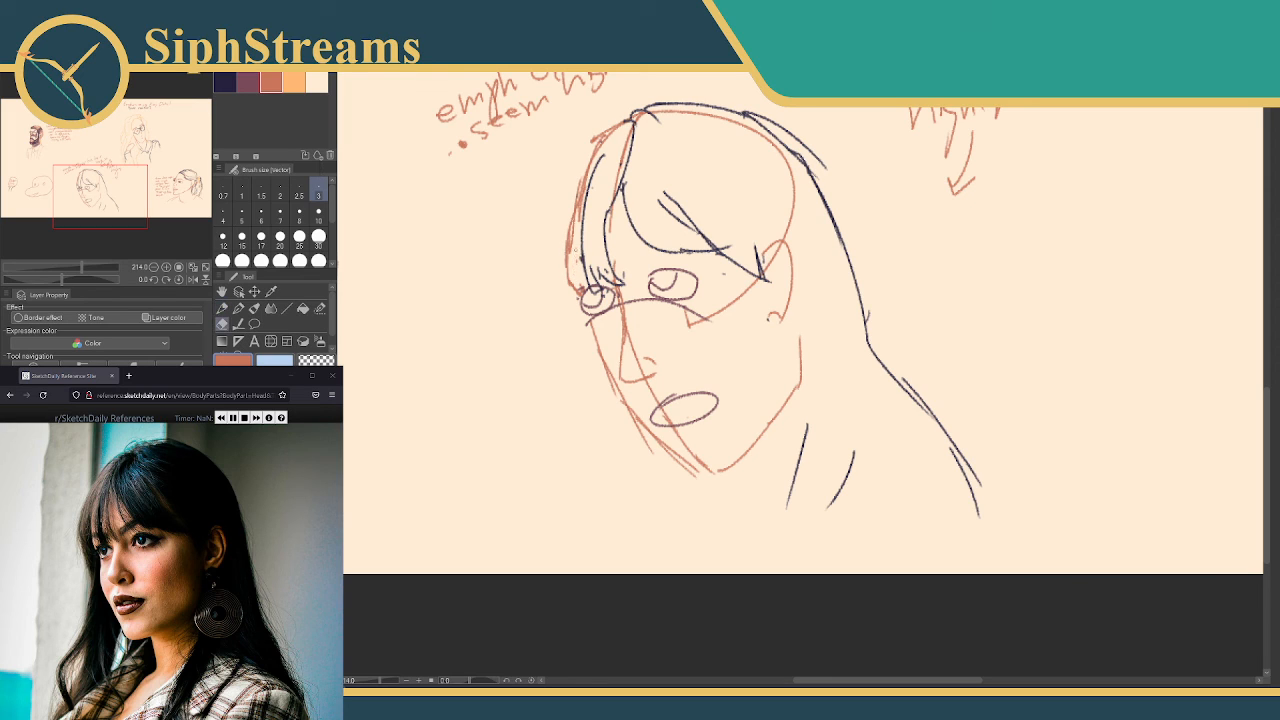
Outline the far side of the hair in dark navy from the parting past the cheek to the canvas's lower edge
key(p)
click(224, 82)
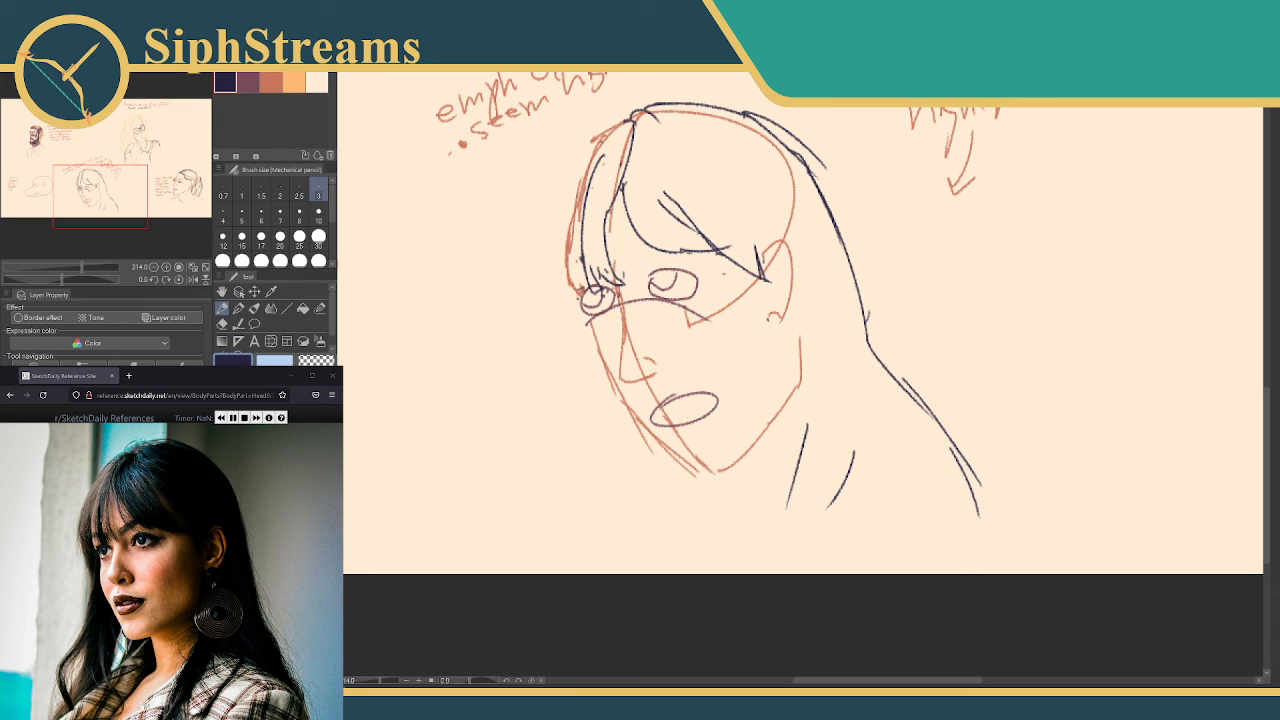
drag(600, 158, 571, 224)
mouse_move(628, 118)
mouse_down()
mouse_move(600, 130)
mouse_move(532, 268)
mouse_up()
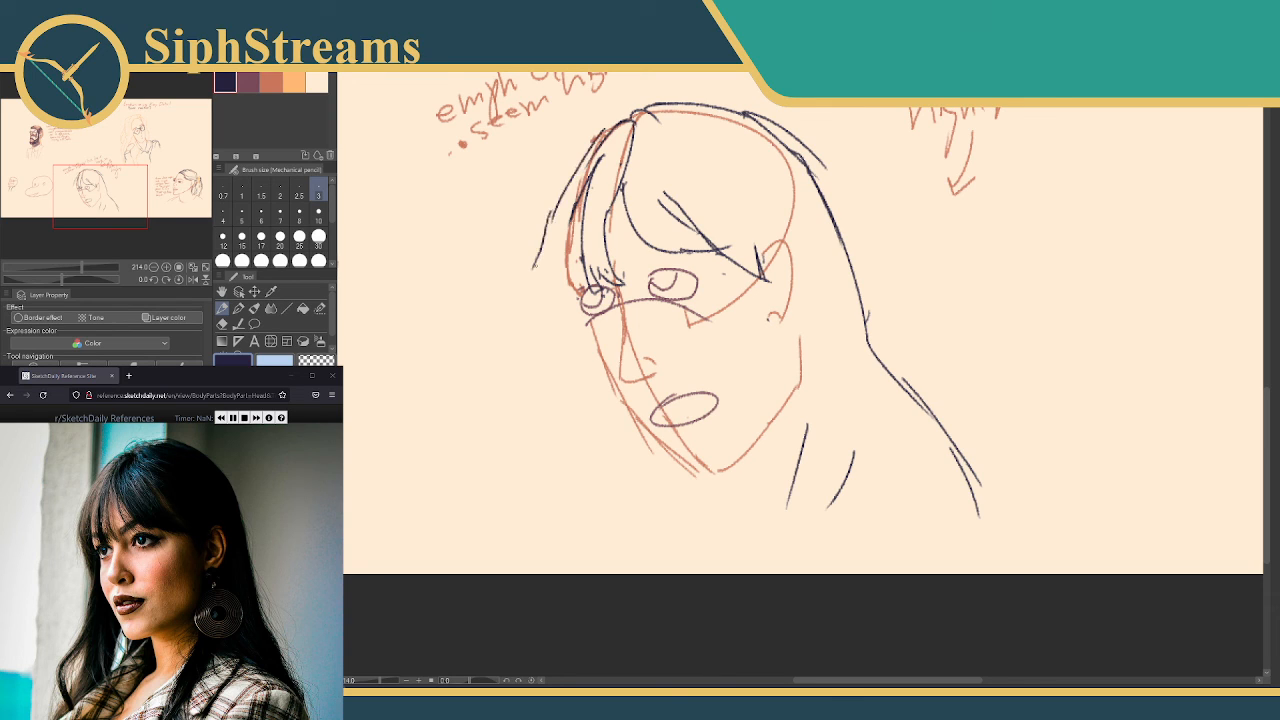
key(ctrl+z)
key(ctrl+z)
drag(620, 124, 573, 205)
key(ctrl+z)
mouse_move(626, 118)
mouse_down()
mouse_move(590, 155)
mouse_move(566, 214)
mouse_move(548, 310)
mouse_up()
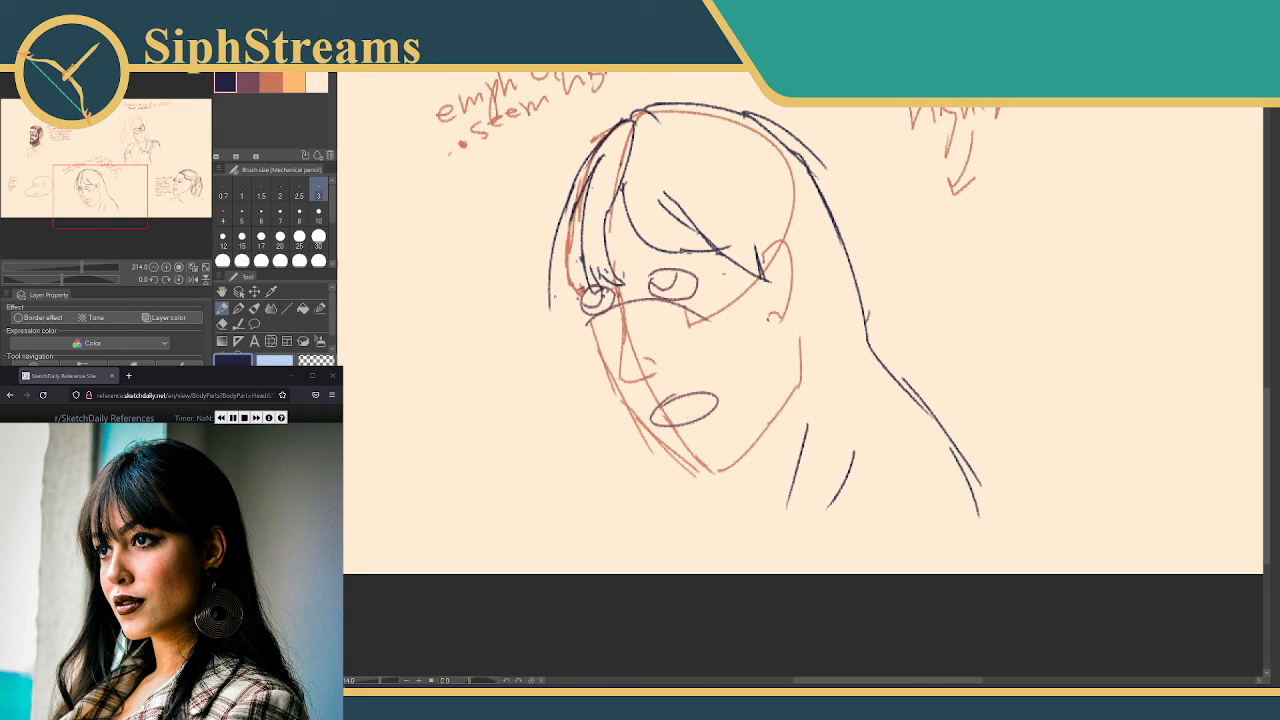
drag(548, 288, 582, 350)
drag(580, 326, 545, 572)
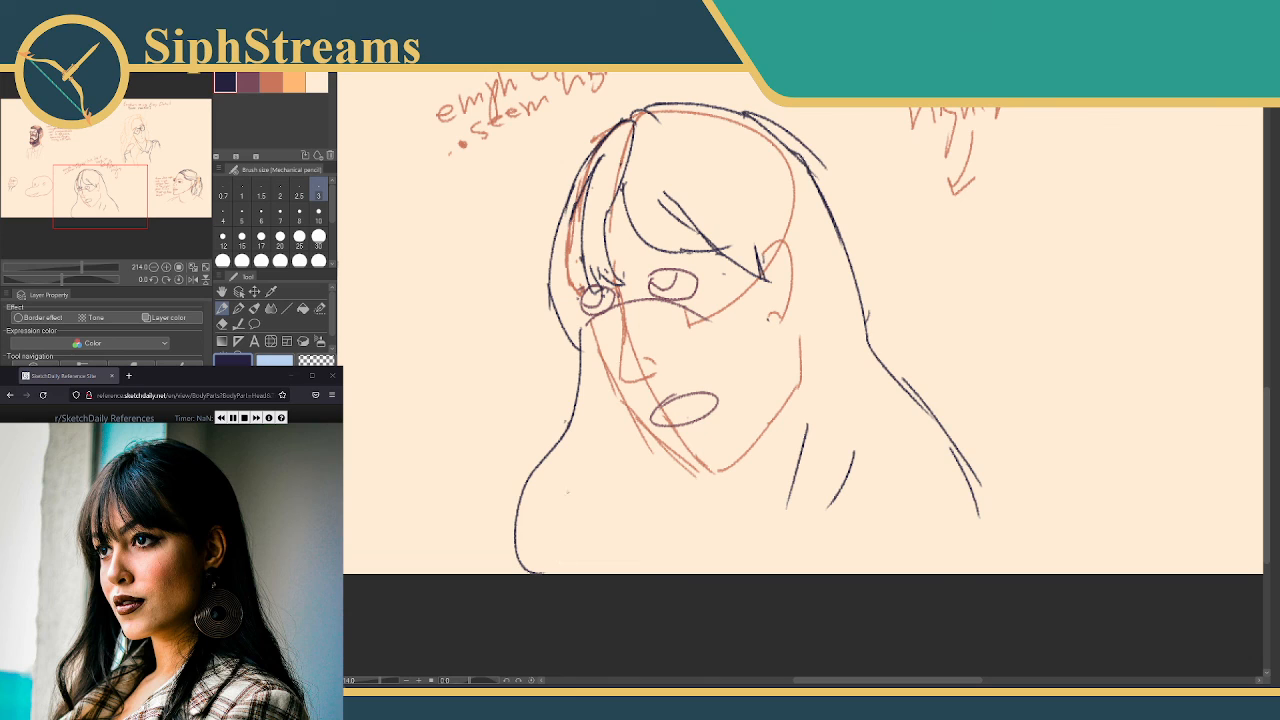
Draw curved inner strands for the far hair lock beside the chin, then switch to orange-red
mouse_move(576, 448)
mouse_down()
mouse_move(572, 476)
mouse_move(606, 573)
mouse_move(536, 566)
mouse_move(533, 514)
mouse_move(570, 477)
mouse_move(612, 520)
mouse_move(625, 575)
mouse_up()
key(ctrl+z)
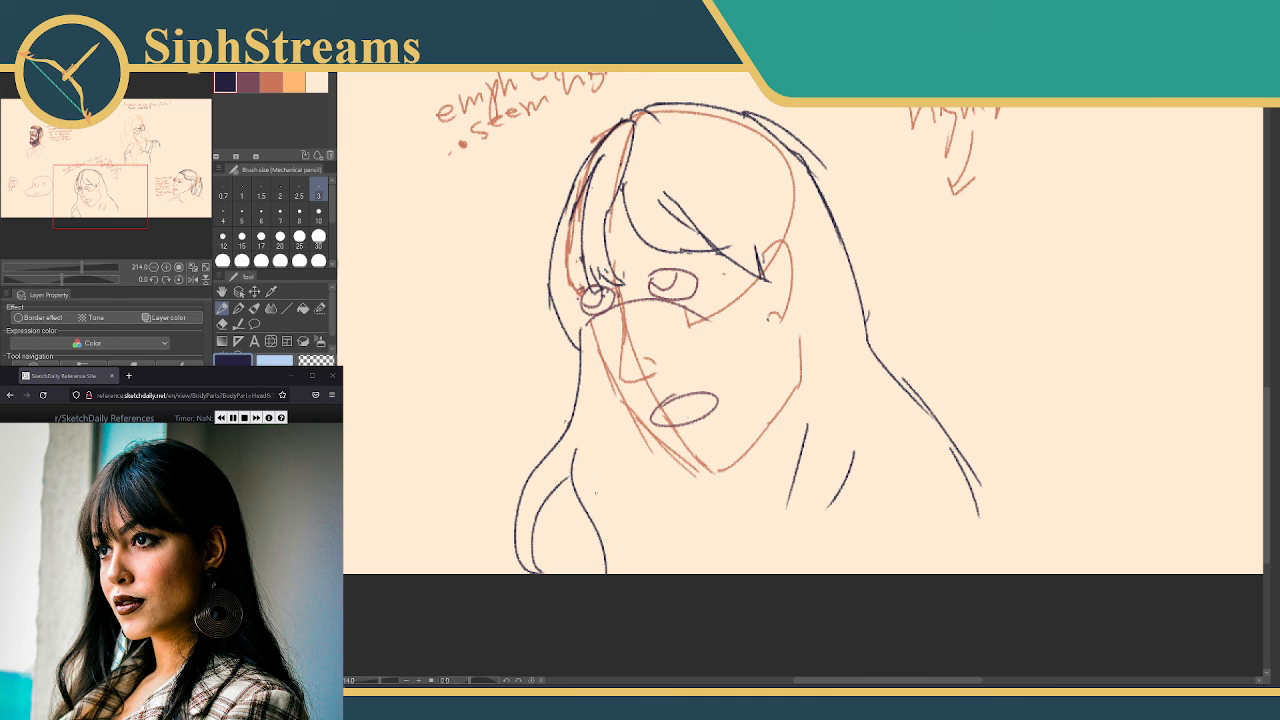
mouse_move(603, 466)
mouse_down()
mouse_move(623, 531)
mouse_move(624, 576)
mouse_up()
key(ctrl+z)
key(ctrl+z)
drag(603, 463, 624, 576)
drag(618, 494, 620, 510)
key(ctrl+z)
key(ctrl+z)
drag(603, 463, 624, 568)
key(ctrl+z)
key(ctrl+z)
drag(600, 456, 616, 572)
key(ctrl+z)
click(270, 82)
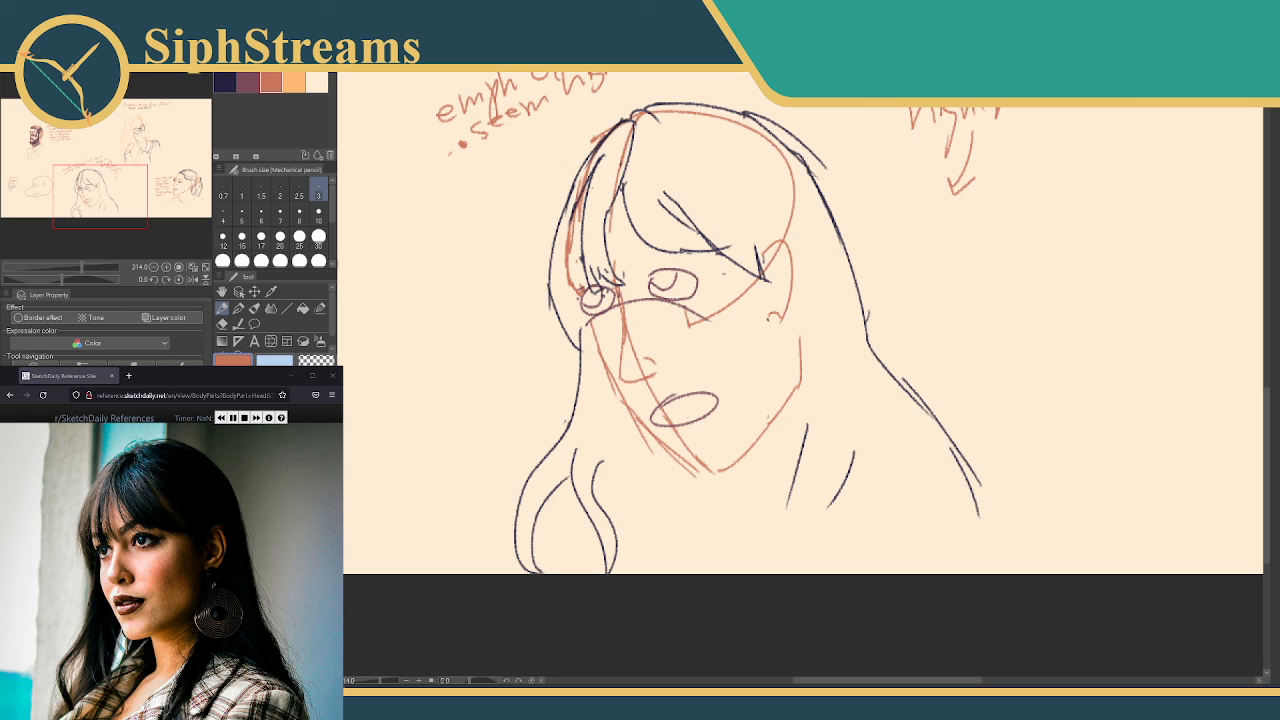
Draw a short orange-red neck line below the chin and extend the two inner hair strands toward the chest in navy
drag(742, 460, 743, 510)
click(293, 82)
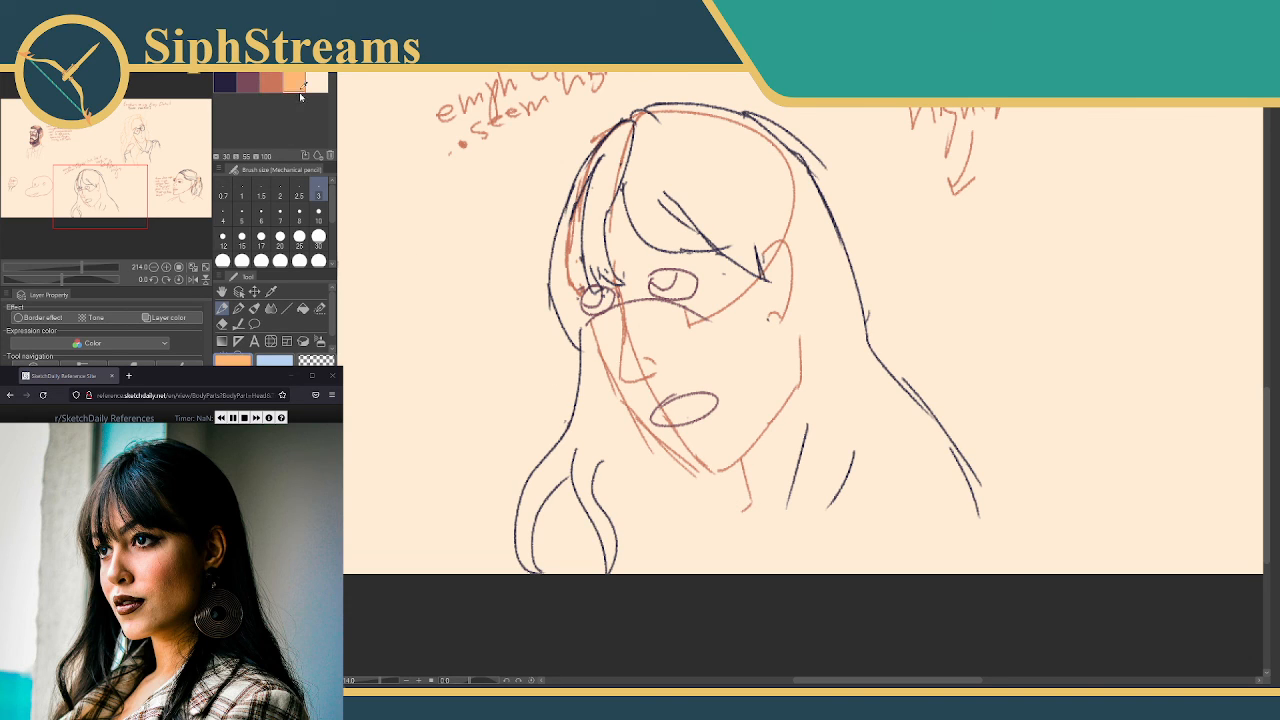
click(225, 82)
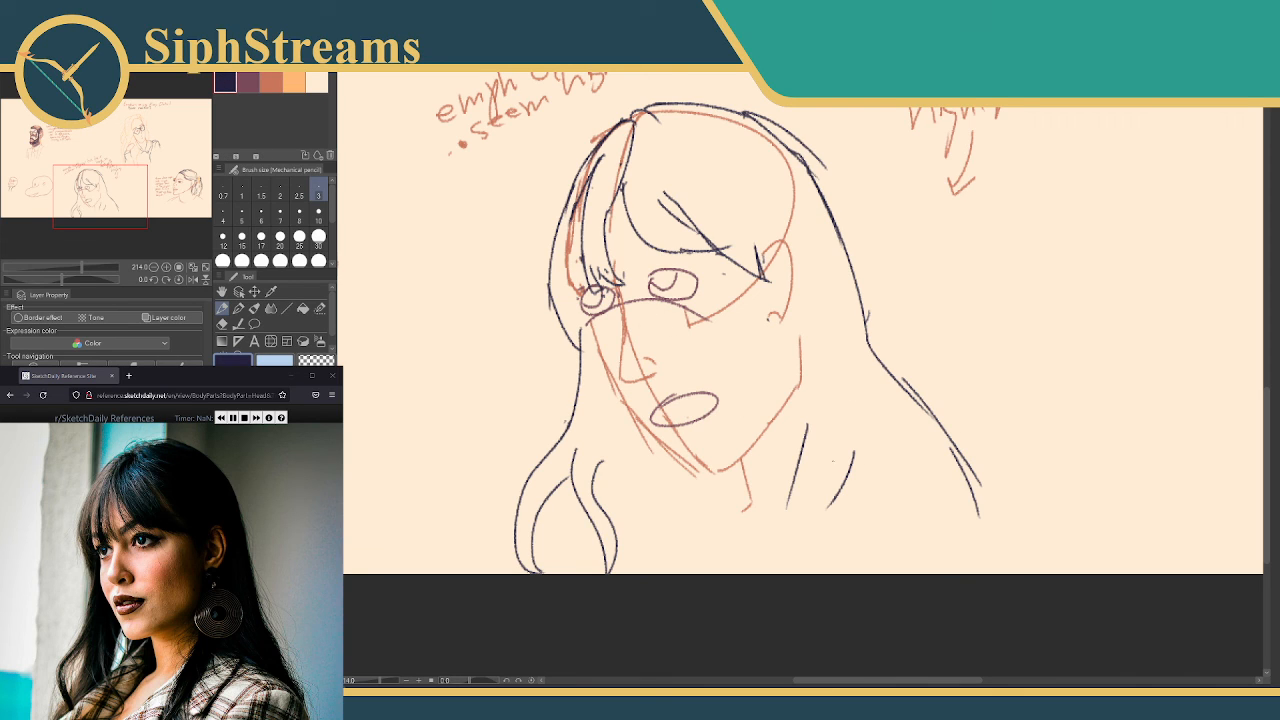
drag(790, 503, 748, 561)
mouse_move(834, 502)
mouse_down()
mouse_move(800, 532)
mouse_move(752, 531)
mouse_move(766, 558)
mouse_up()
Sketch the jacket's collar and both lapels in plum between the neck and the hair strands
click(271, 82)
click(247, 82)
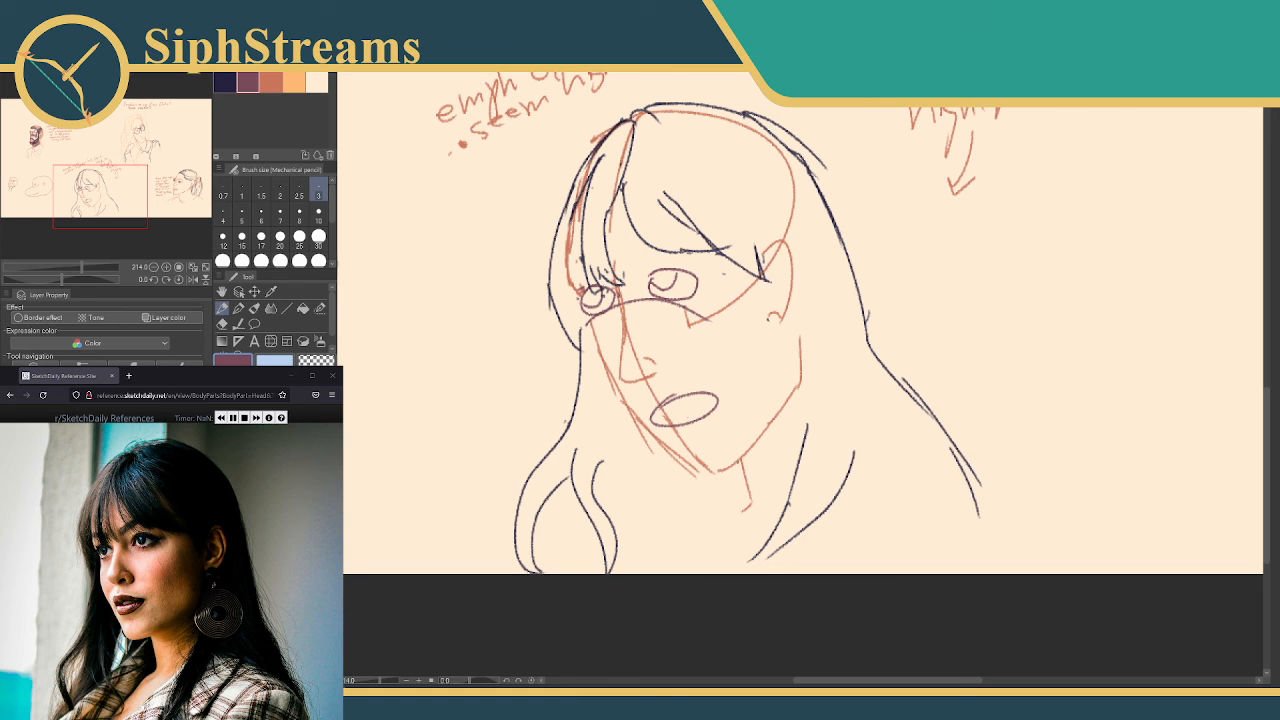
mouse_move(740, 462)
mouse_down()
mouse_move(692, 522)
mouse_move(605, 572)
mouse_up()
mouse_move(741, 463)
mouse_down()
mouse_move(738, 496)
mouse_move(682, 518)
mouse_move(739, 534)
mouse_move(696, 574)
mouse_up()
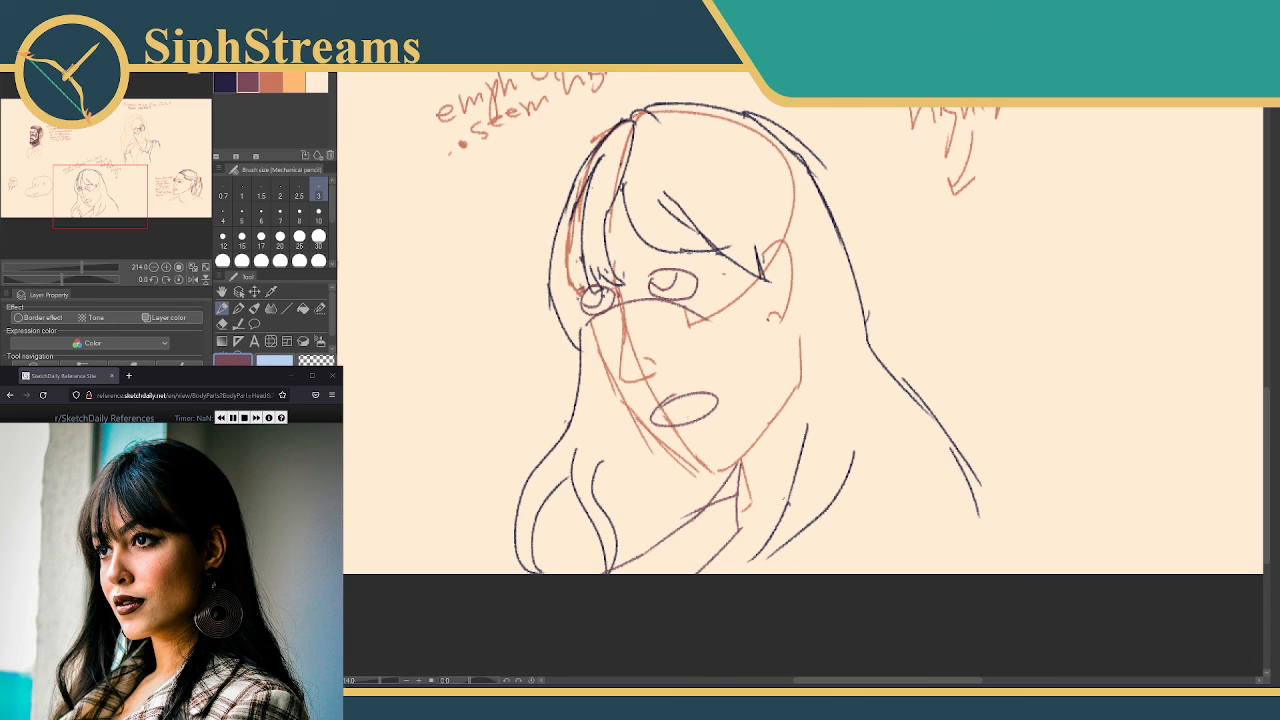
mouse_move(783, 496)
mouse_down()
mouse_move(788, 570)
mouse_move(750, 575)
mouse_up()
drag(782, 505, 730, 576)
mouse_move(854, 456)
mouse_down()
mouse_move(886, 476)
mouse_move(841, 549)
mouse_move(820, 562)
mouse_move(786, 548)
mouse_up()
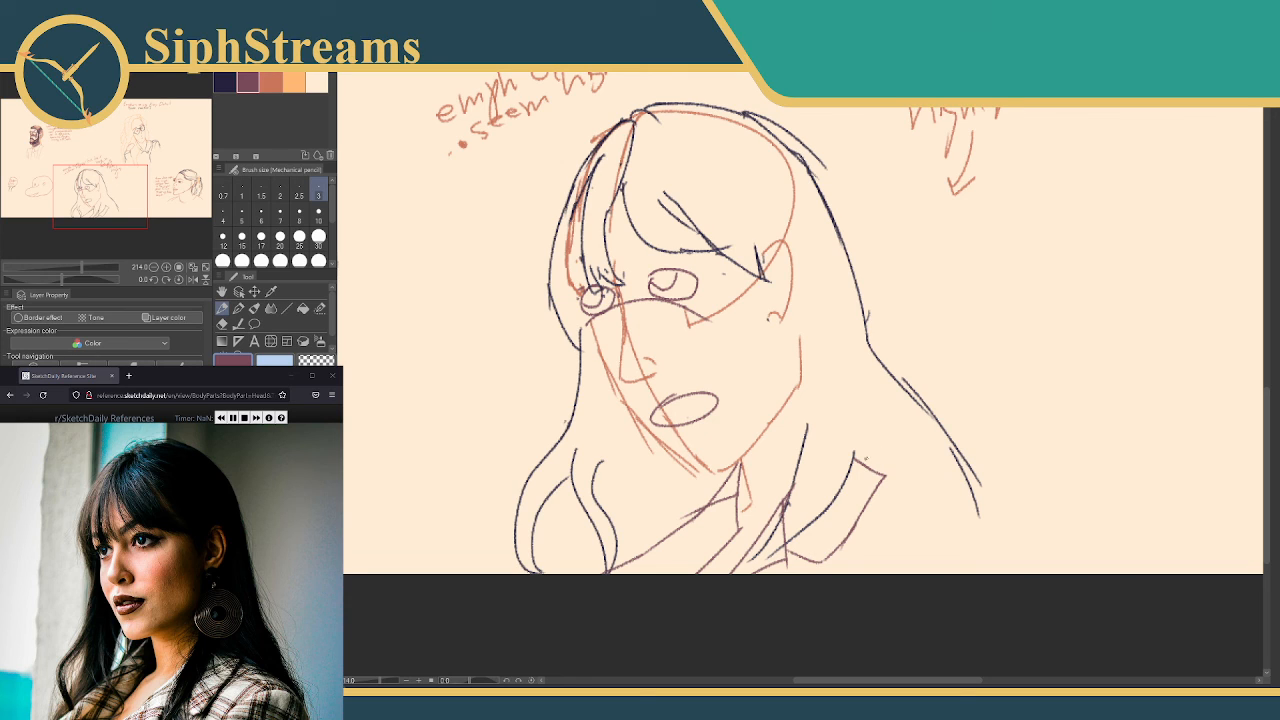
Outline the near shoulder and sleeve in plum and extend the outer hair edge in navy to the canvas's lower edge
drag(866, 459, 946, 524)
key(ctrl+z)
mouse_move(856, 458)
mouse_down()
mouse_move(932, 509)
mouse_move(904, 597)
mouse_up()
drag(930, 508, 963, 593)
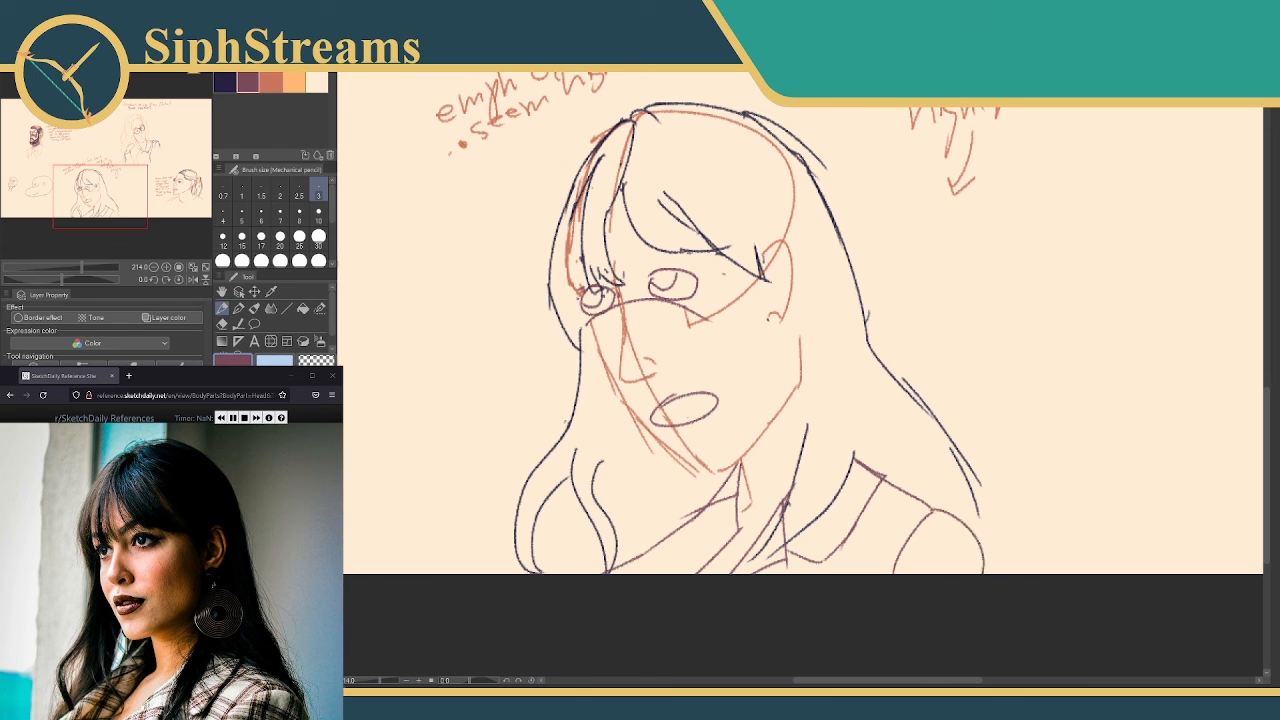
click(227, 84)
drag(978, 520, 993, 578)
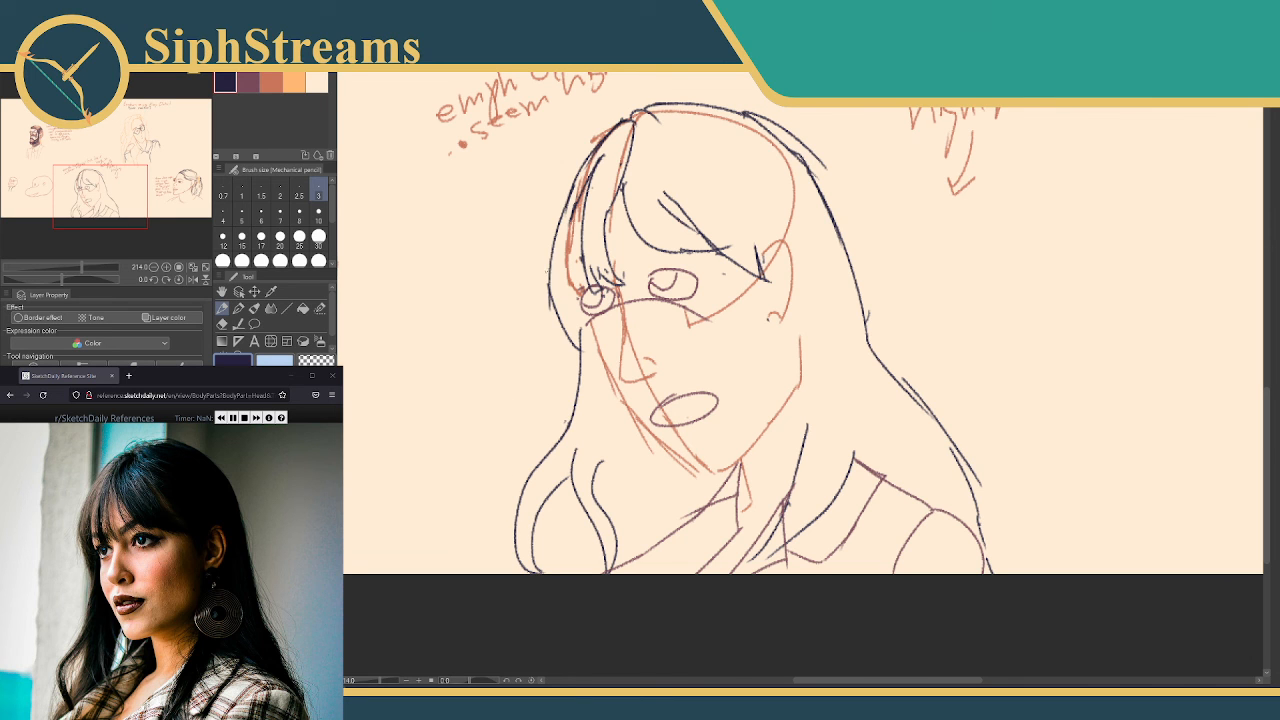
Draw a round navy stud with a plum inner ring on the earlobe and hang a broken plum chain below it
drag(380, 681, 385, 681)
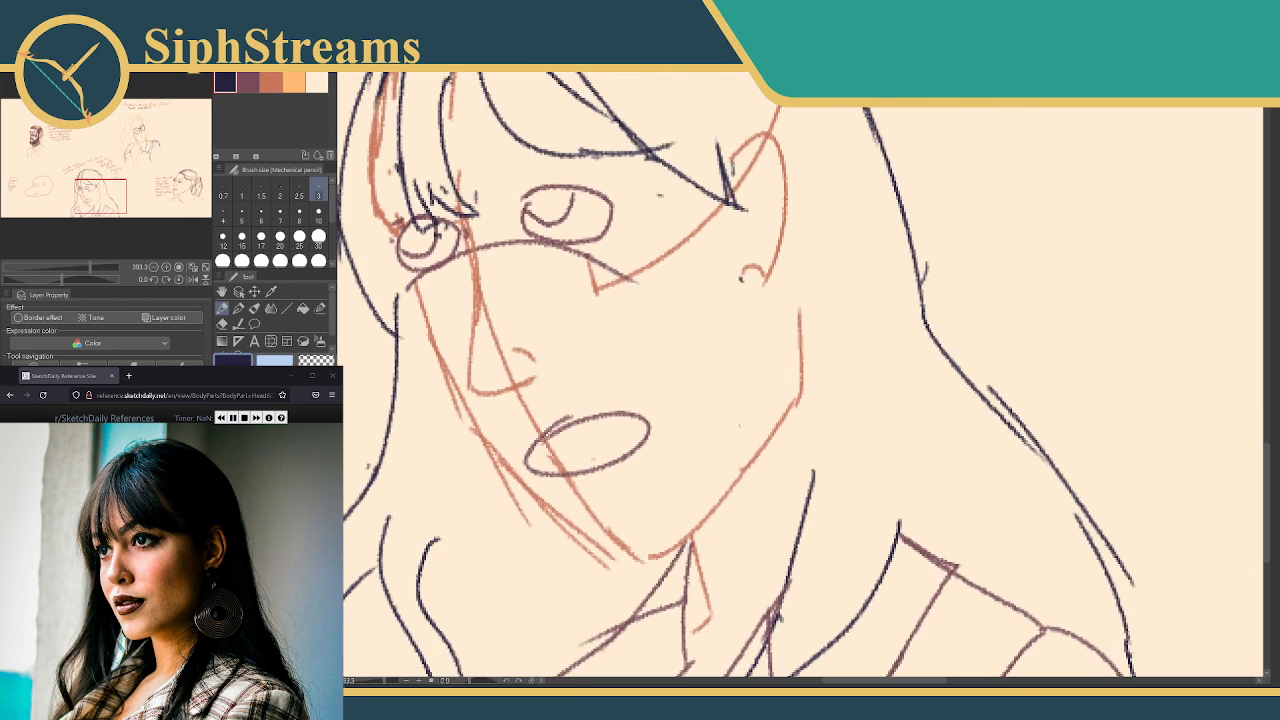
drag(814, 382, 706, 376)
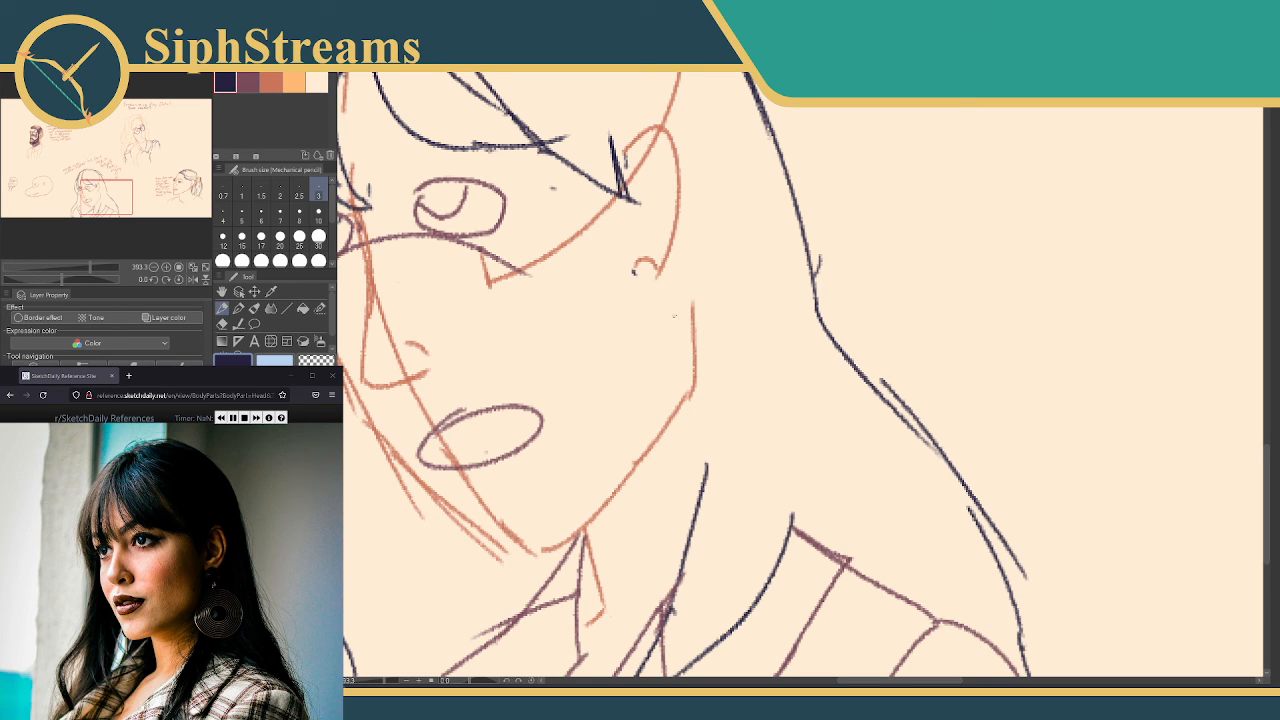
mouse_move(668, 249)
mouse_down()
mouse_move(660, 260)
mouse_move(670, 250)
mouse_up()
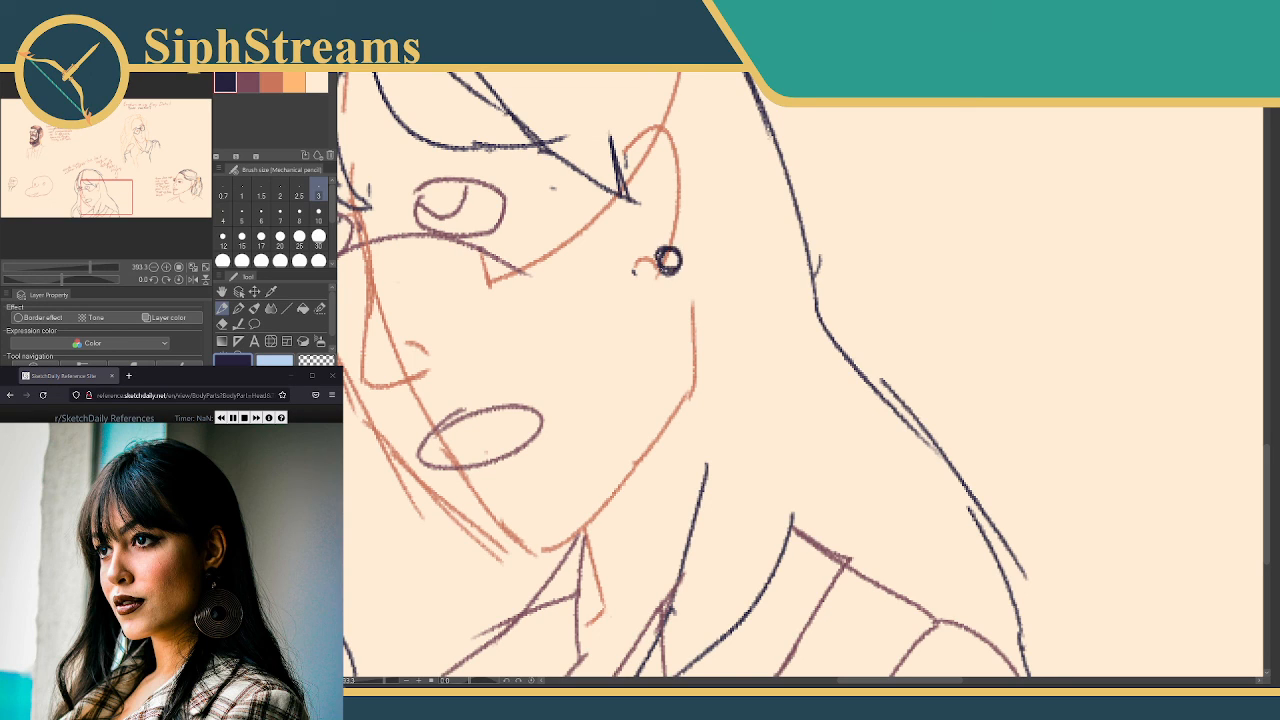
click(250, 84)
drag(664, 252, 670, 268)
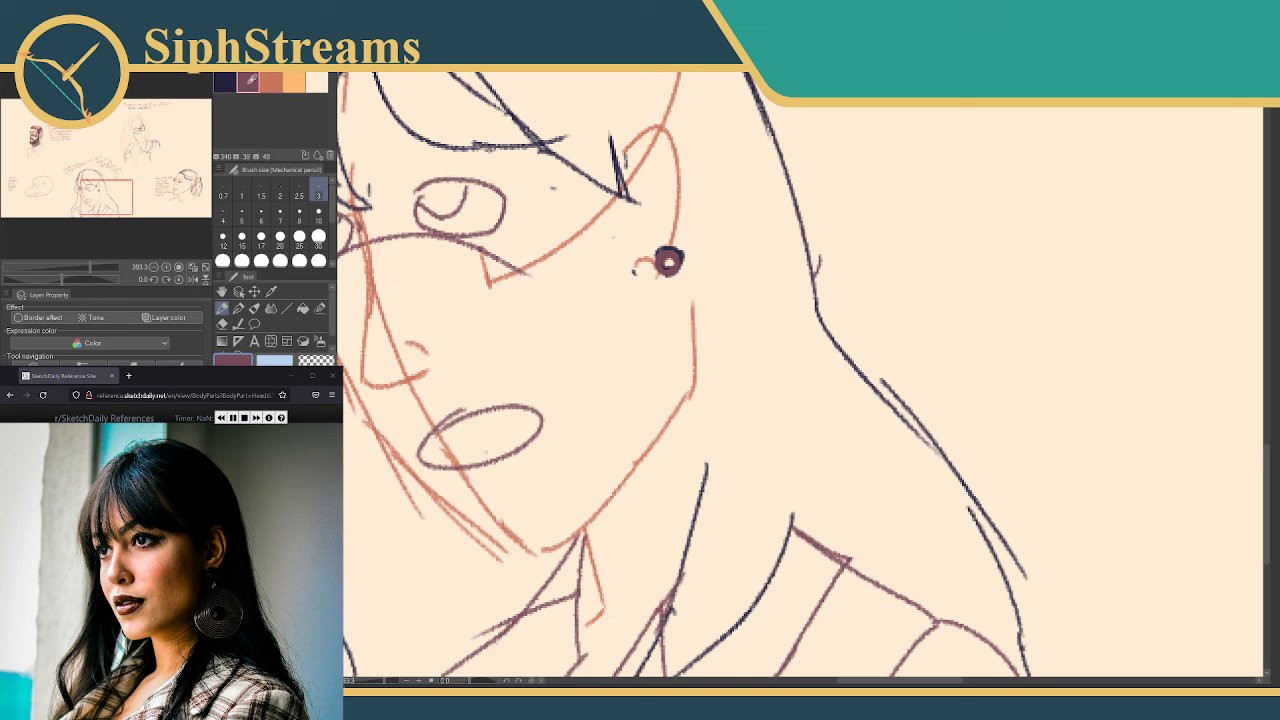
drag(680, 267, 714, 355)
key(ctrl+z)
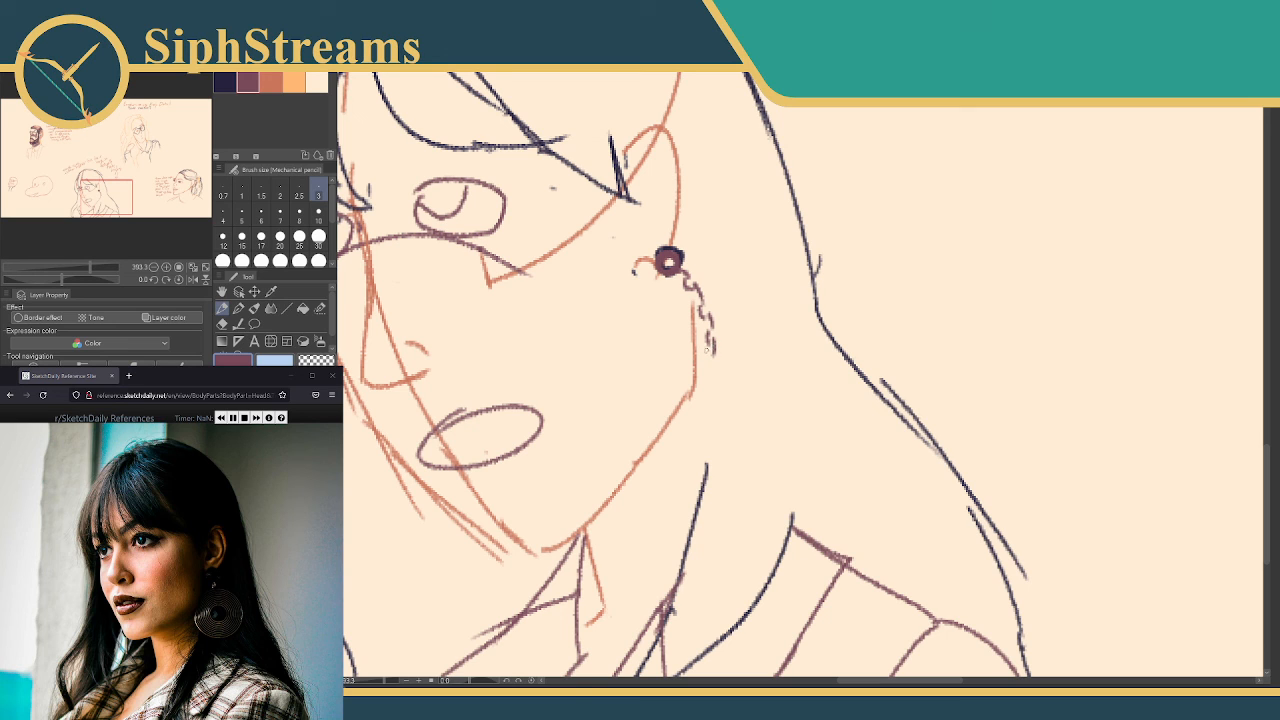
Draw a jagged navy hair tip joining the inner strand beside the neck to the jawline
mouse_move(627, 309)
mouse_down()
mouse_move(770, 291)
mouse_move(793, 413)
mouse_move(667, 213)
mouse_move(677, 254)
mouse_up()
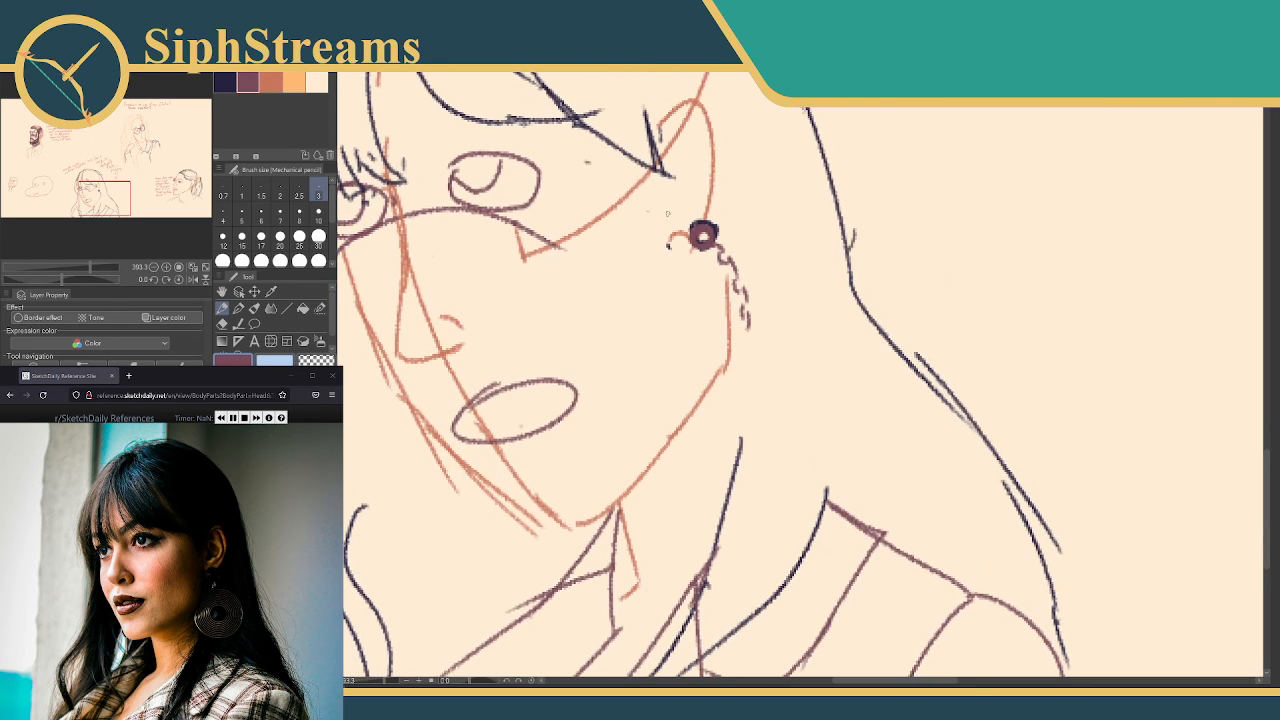
click(270, 82)
click(295, 83)
mouse_move(505, 268)
mouse_down()
mouse_move(619, 480)
mouse_move(565, 452)
mouse_up()
click(225, 82)
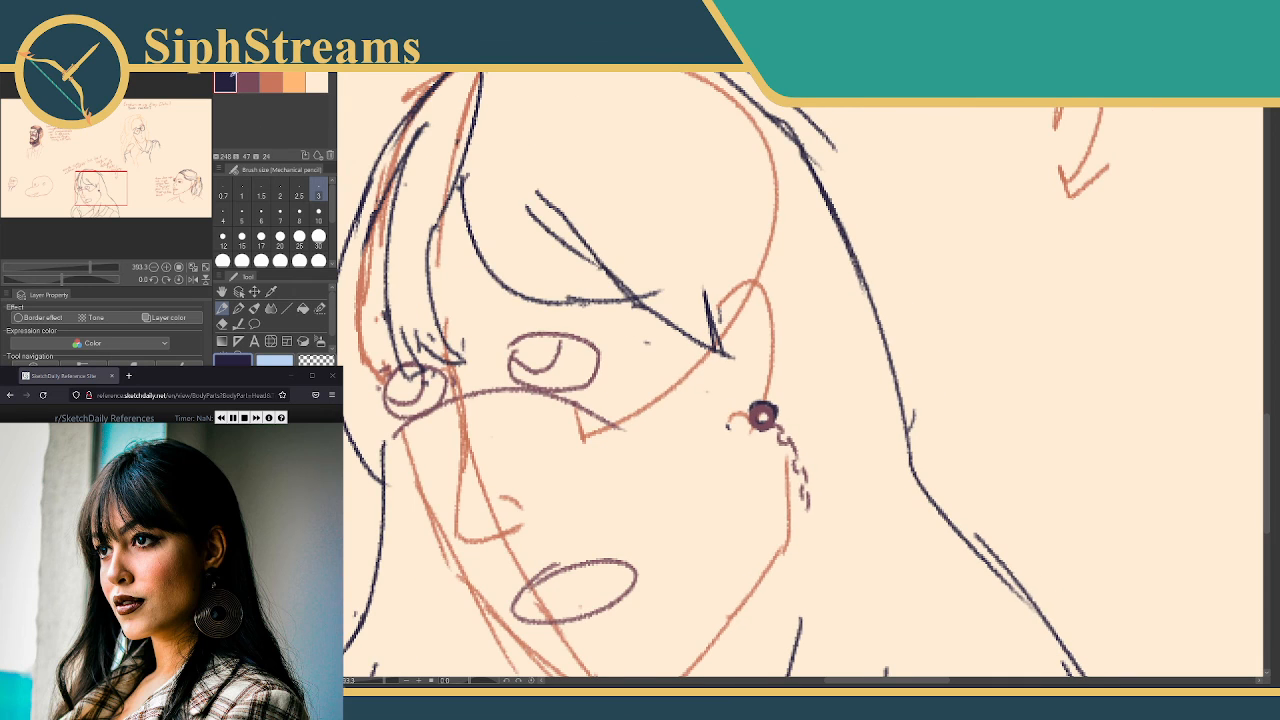
drag(762, 416, 720, 326)
mouse_move(727, 547)
mouse_down()
mouse_move(662, 388)
mouse_move(695, 389)
mouse_move(680, 403)
mouse_move(670, 347)
mouse_up()
key(ctrl+z)
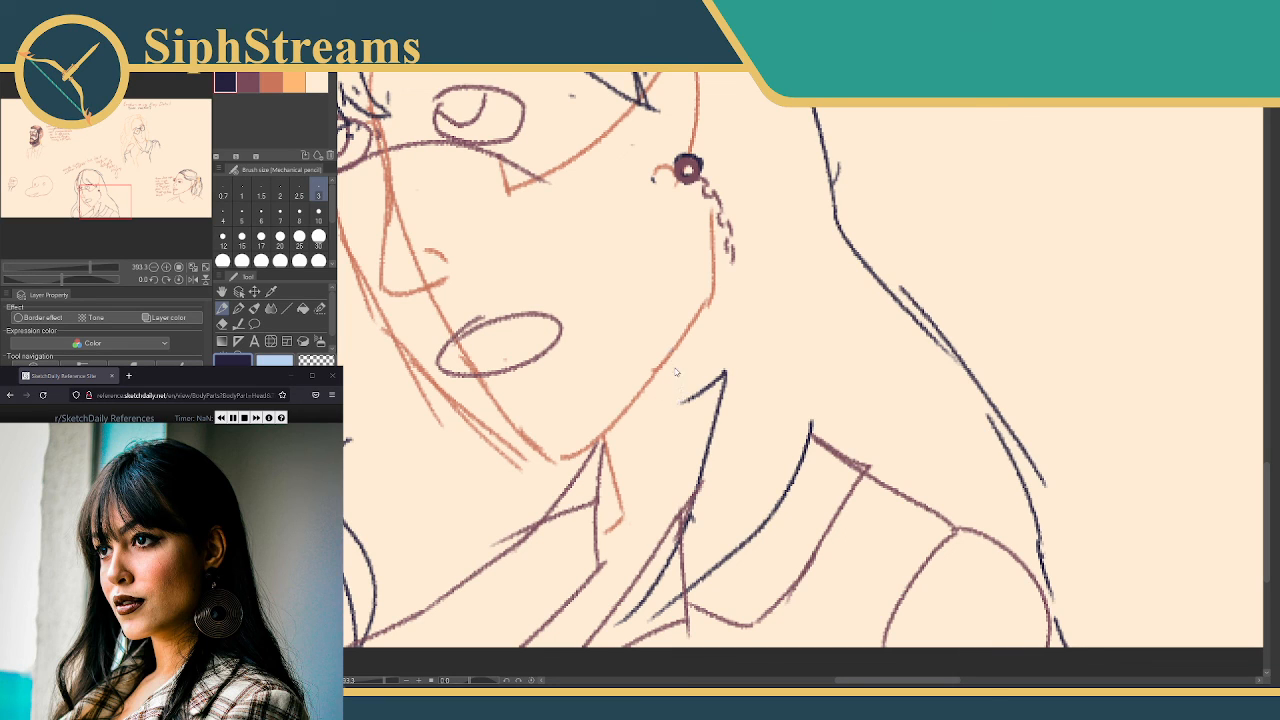
drag(681, 403, 674, 355)
Clean up the near hair's outer edge and close its gaps in navy down to the canvas's lower edge
drag(1042, 482, 986, 418)
mouse_move(904, 294)
mouse_down()
mouse_move(930, 350)
mouse_move(972, 378)
mouse_up()
key(ctrl+z)
key(e)
drag(910, 310, 938, 318)
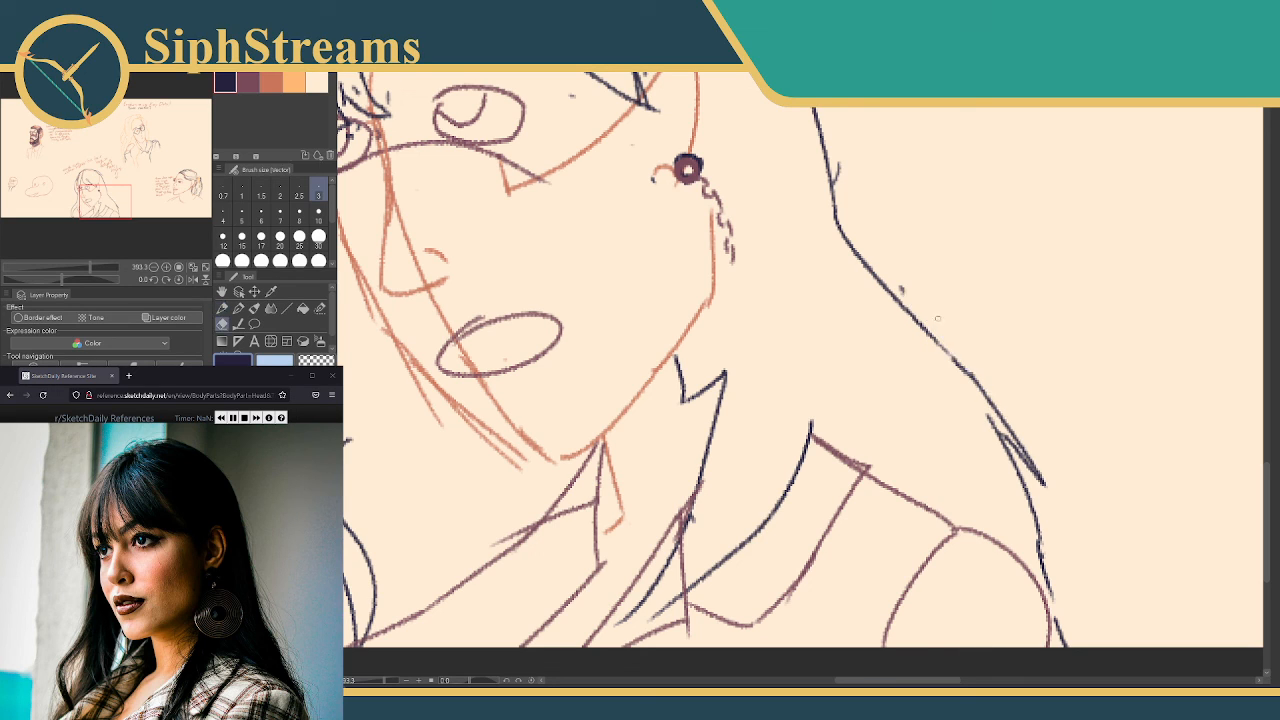
key(p)
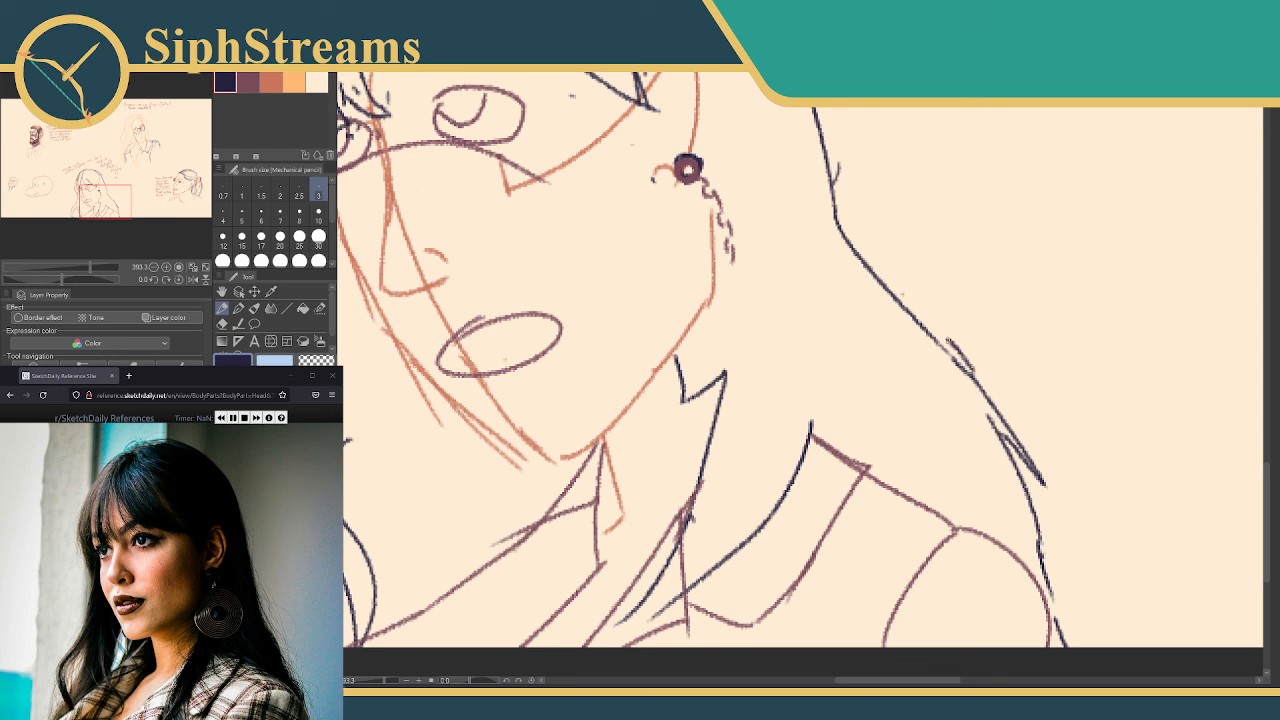
mouse_move(903, 294)
mouse_down()
mouse_move(975, 378)
mouse_move(904, 260)
mouse_move(953, 294)
mouse_up()
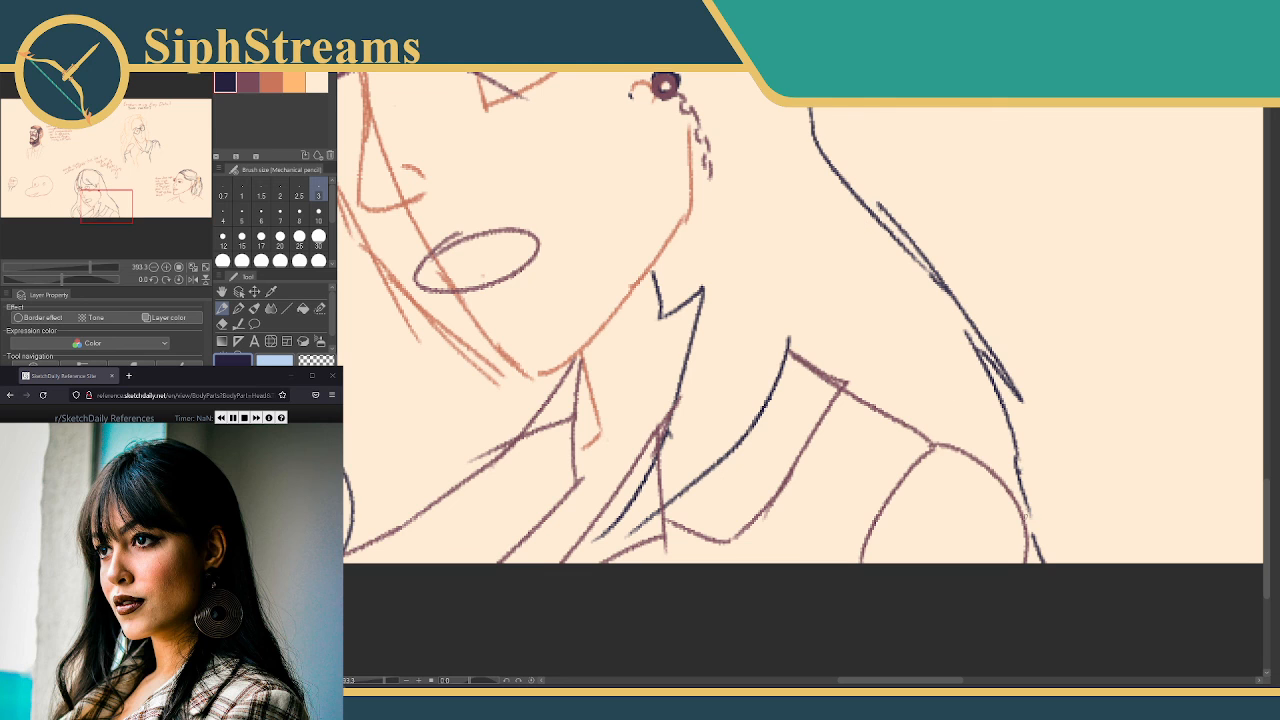
drag(1024, 502, 1038, 546)
Erase the orange-red head construction line inside the hair and close the gap in the fringe outline with navy
drag(885, 336, 998, 620)
mouse_move(757, 133)
mouse_down()
mouse_move(797, 321)
mouse_move(716, 304)
mouse_up()
key(e)
mouse_move(508, 270)
mouse_down()
mouse_move(528, 220)
mouse_move(500, 350)
mouse_move(542, 199)
mouse_move(567, 278)
mouse_move(553, 293)
mouse_move(612, 320)
mouse_up()
key(ctrl+z)
key(p)
mouse_move(628, 264)
mouse_down()
mouse_move(620, 308)
mouse_move(606, 295)
mouse_up()
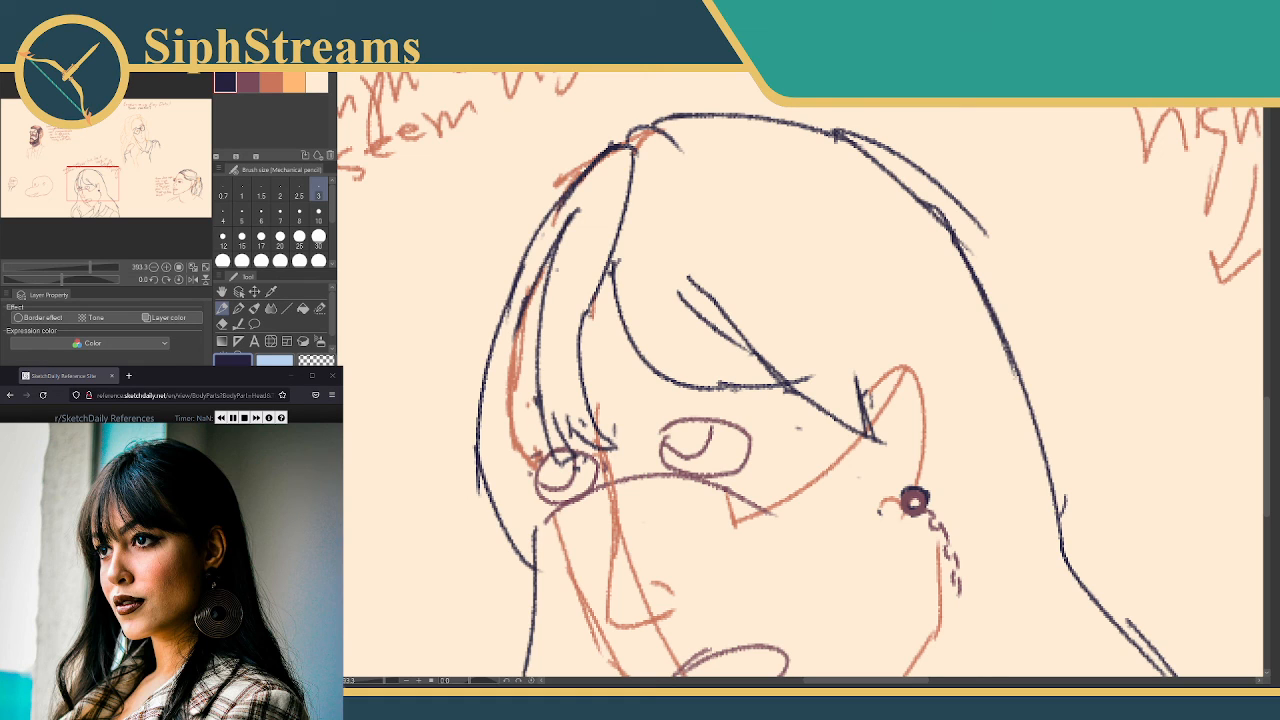
Try to flood-fill the large near hair area with solid navy
click(303, 308)
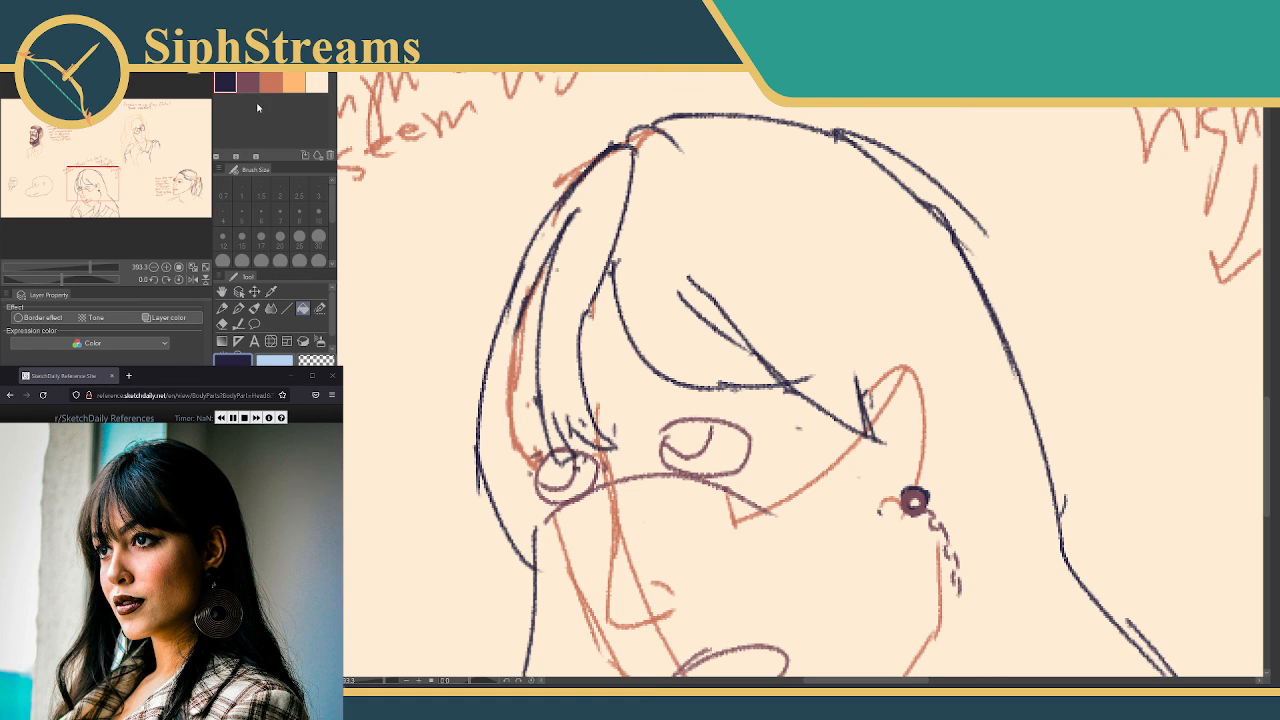
click(828, 280)
drag(828, 280, 686, 130)
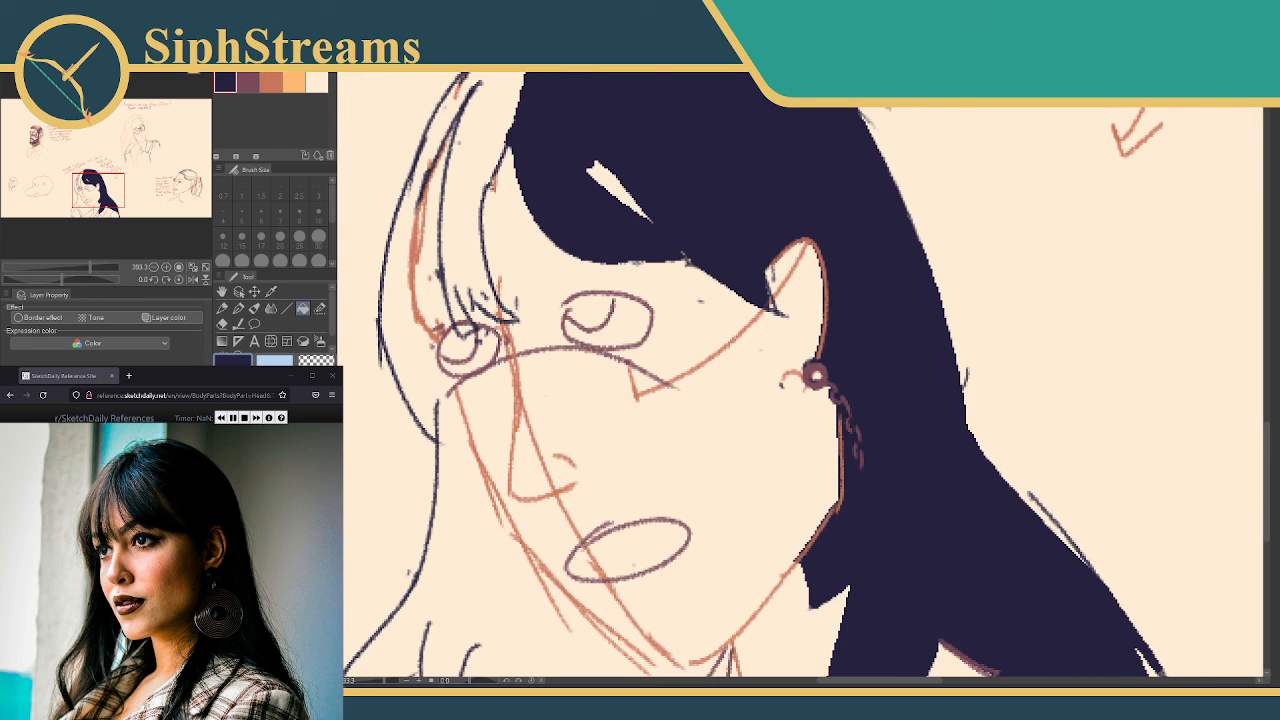
key(ctrl+z)
key(ctrl+z)
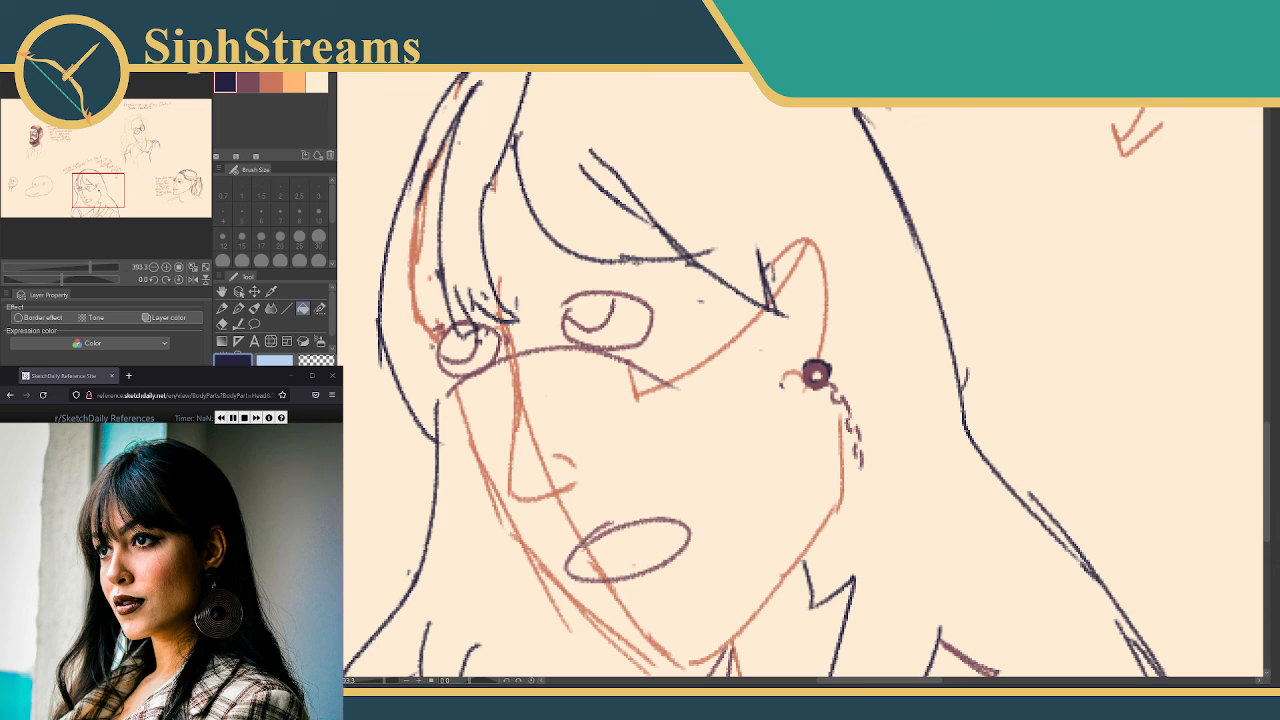
click(686, 204)
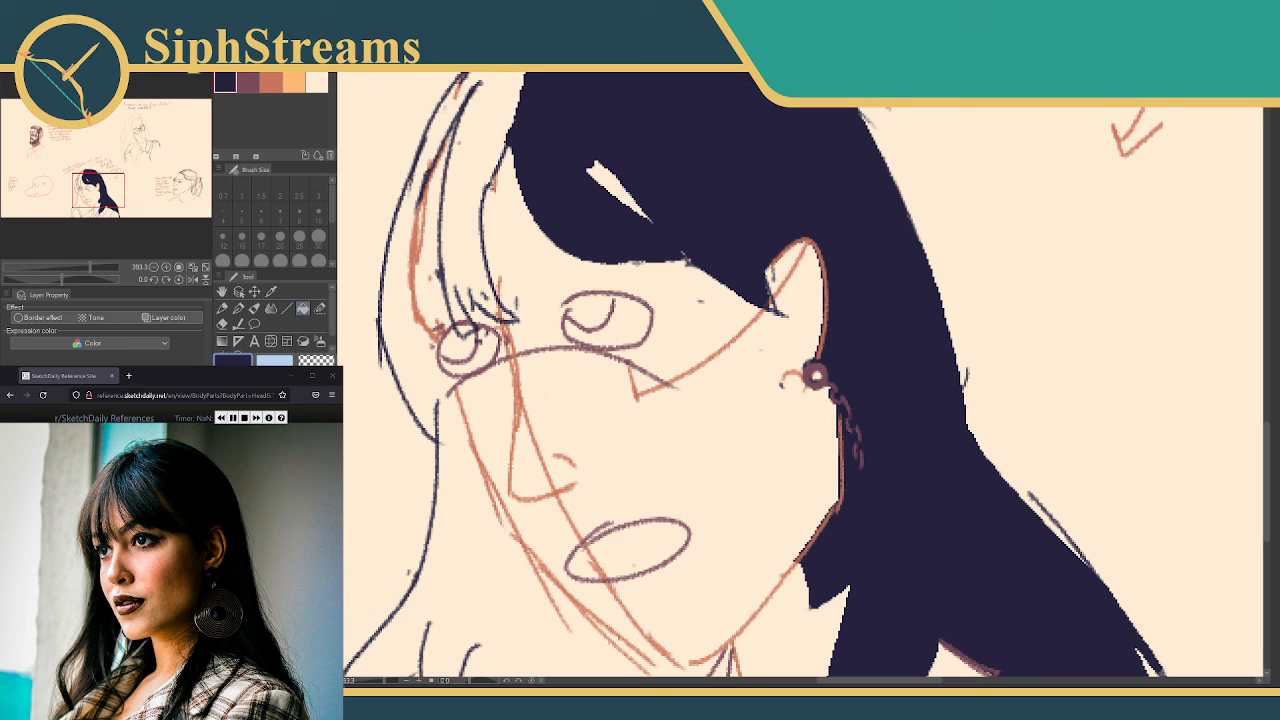
key(ctrl+z)
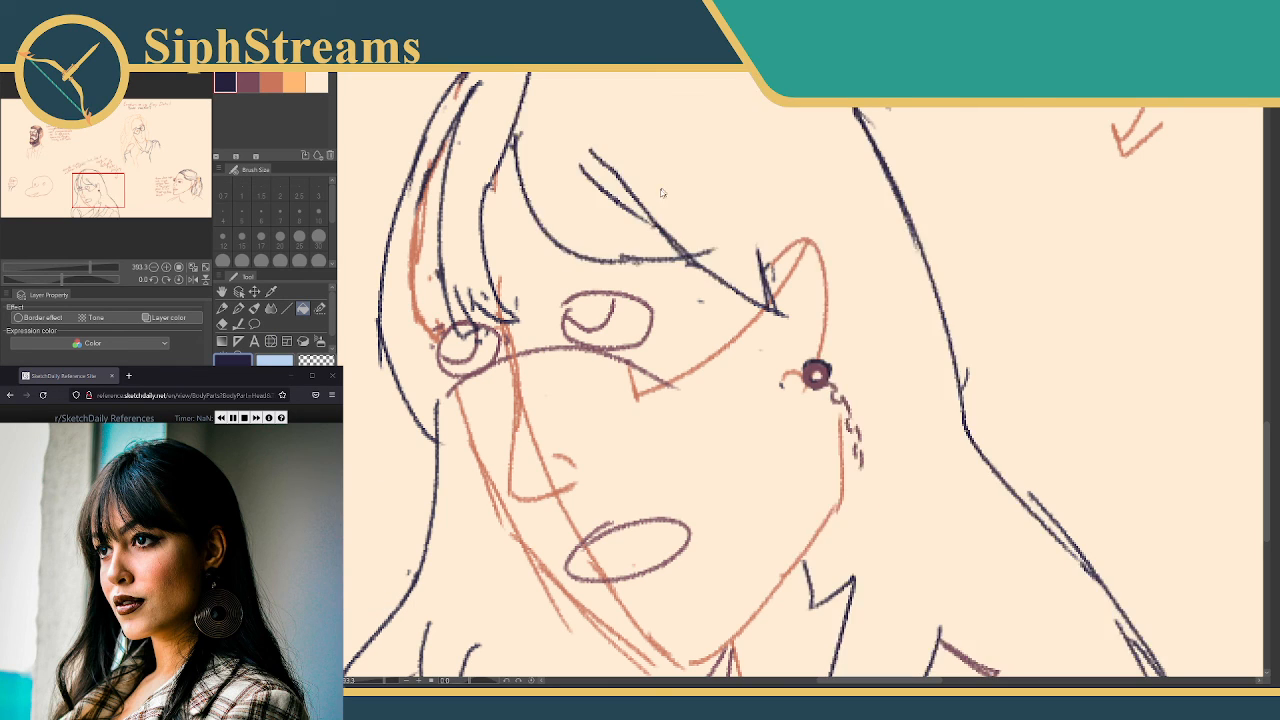
Fill the near hair mass, the far fringe strands and the hair beside the far eye with semi-transparent navy
key(ctrl+y)
key(ctrl+z)
key(ctrl+y)
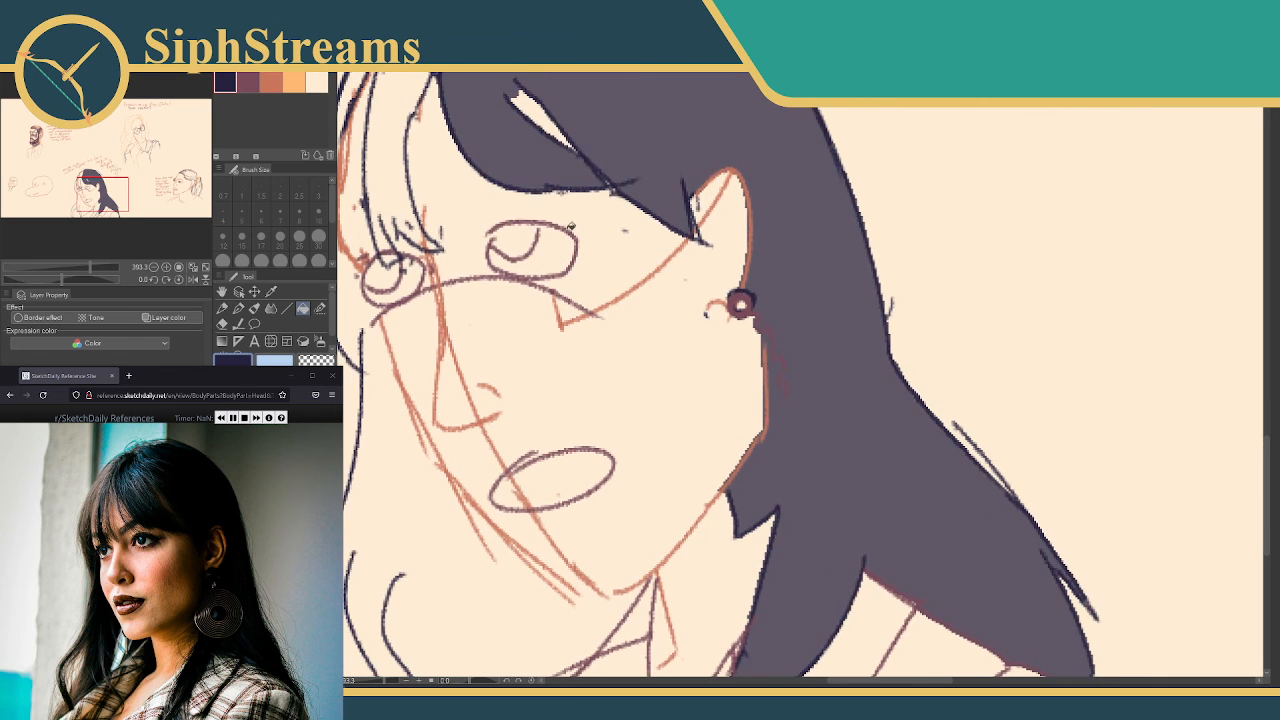
scroll(525, 293, up, 5)
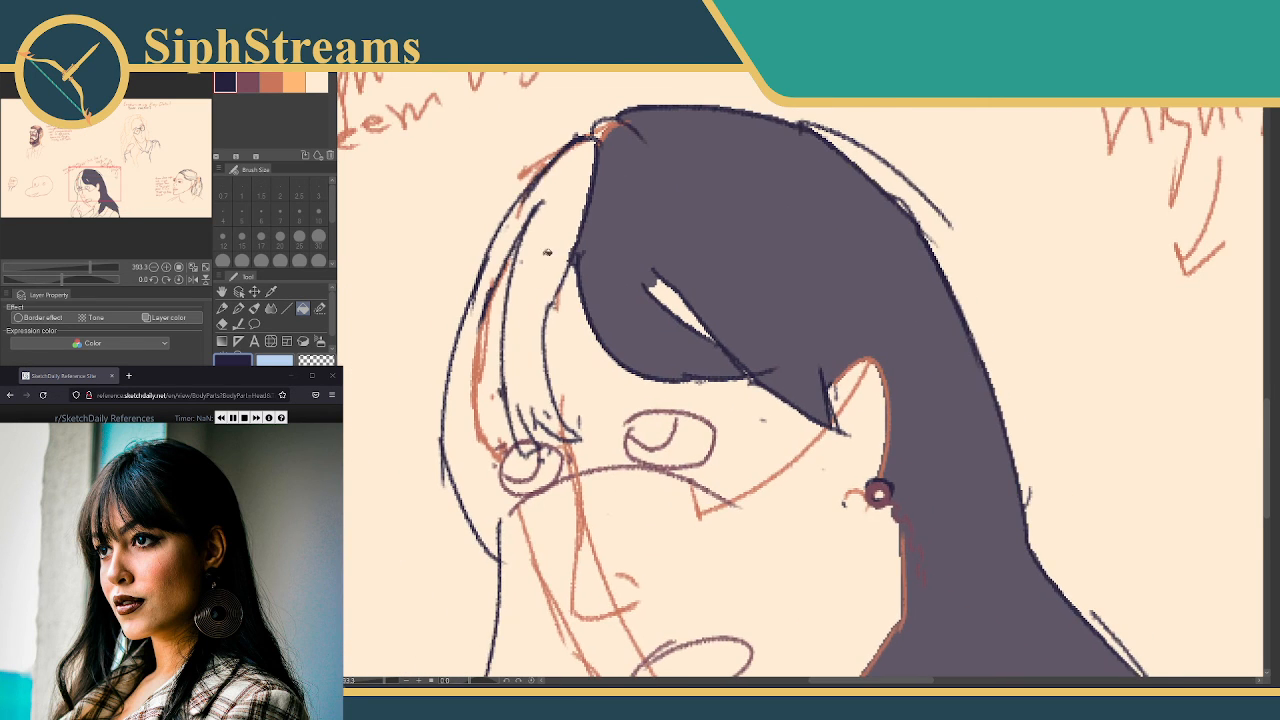
click(547, 252)
click(494, 260)
click(485, 427)
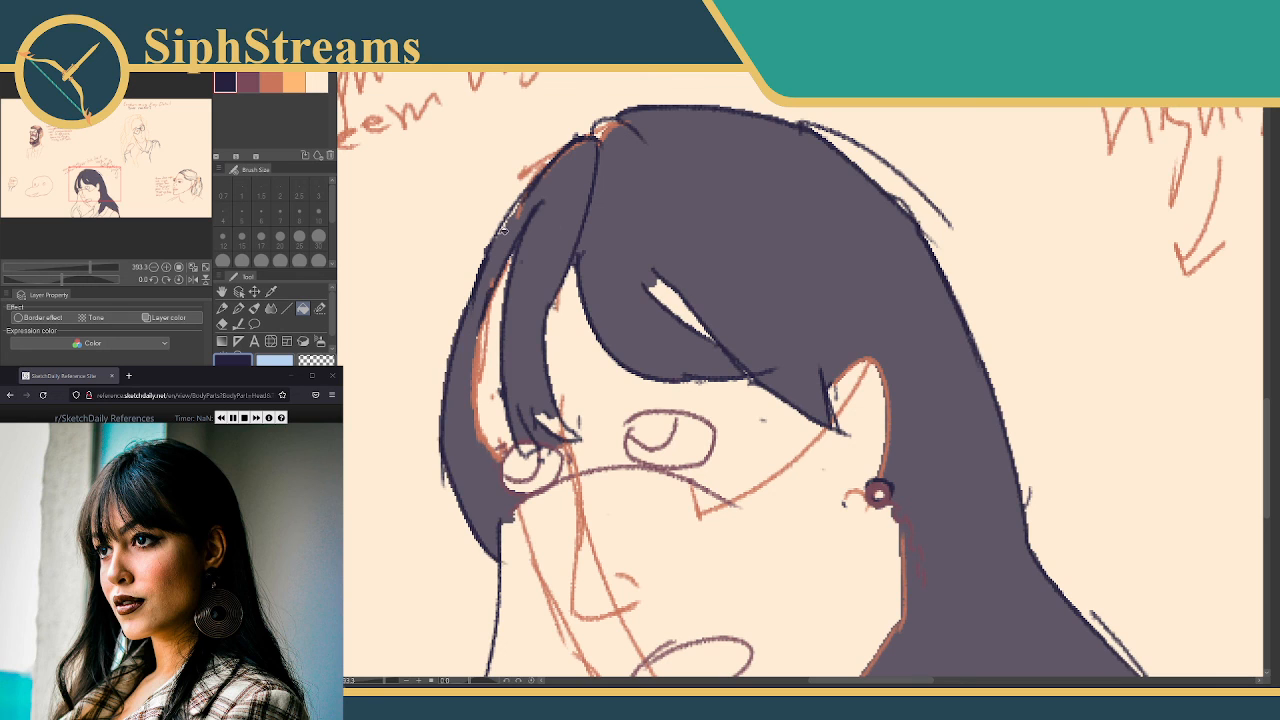
Fill the main face area, the far cheek and the forehead gaps between the fringe strands with semi-transparent orange-red
scroll(503, 228, down, 4)
click(270, 82)
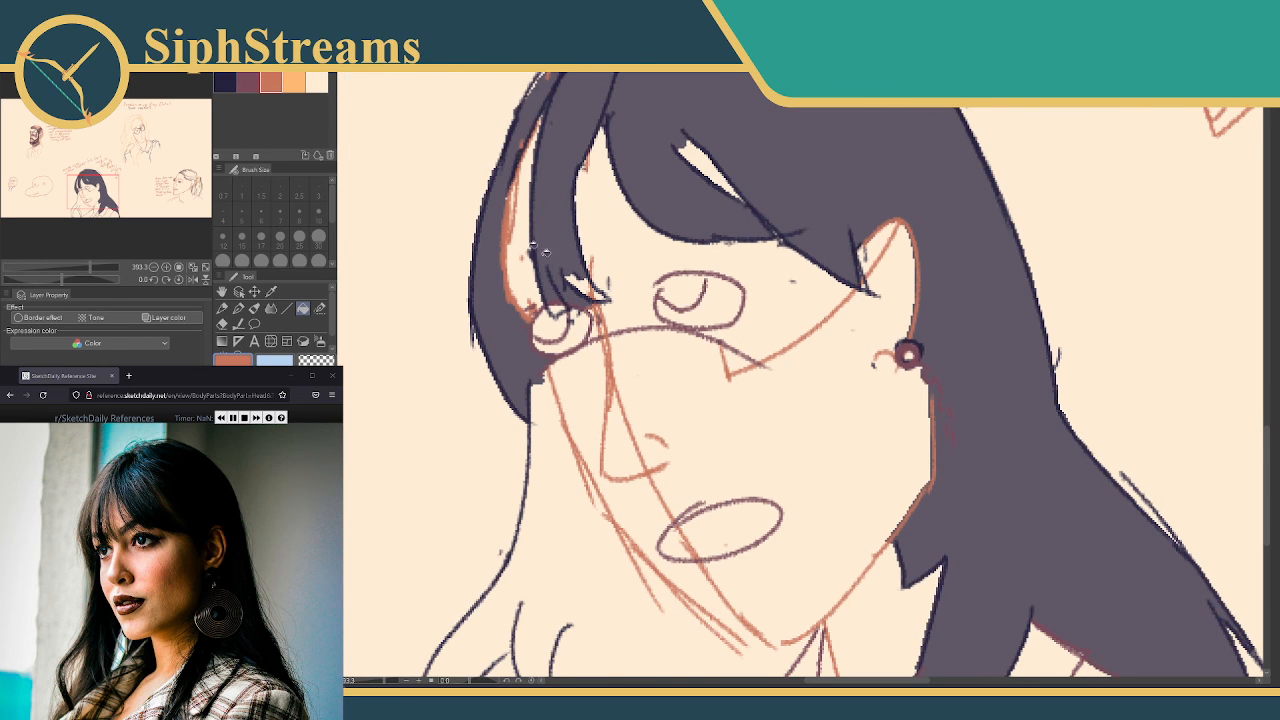
scroll(546, 252, down, 3)
click(575, 365)
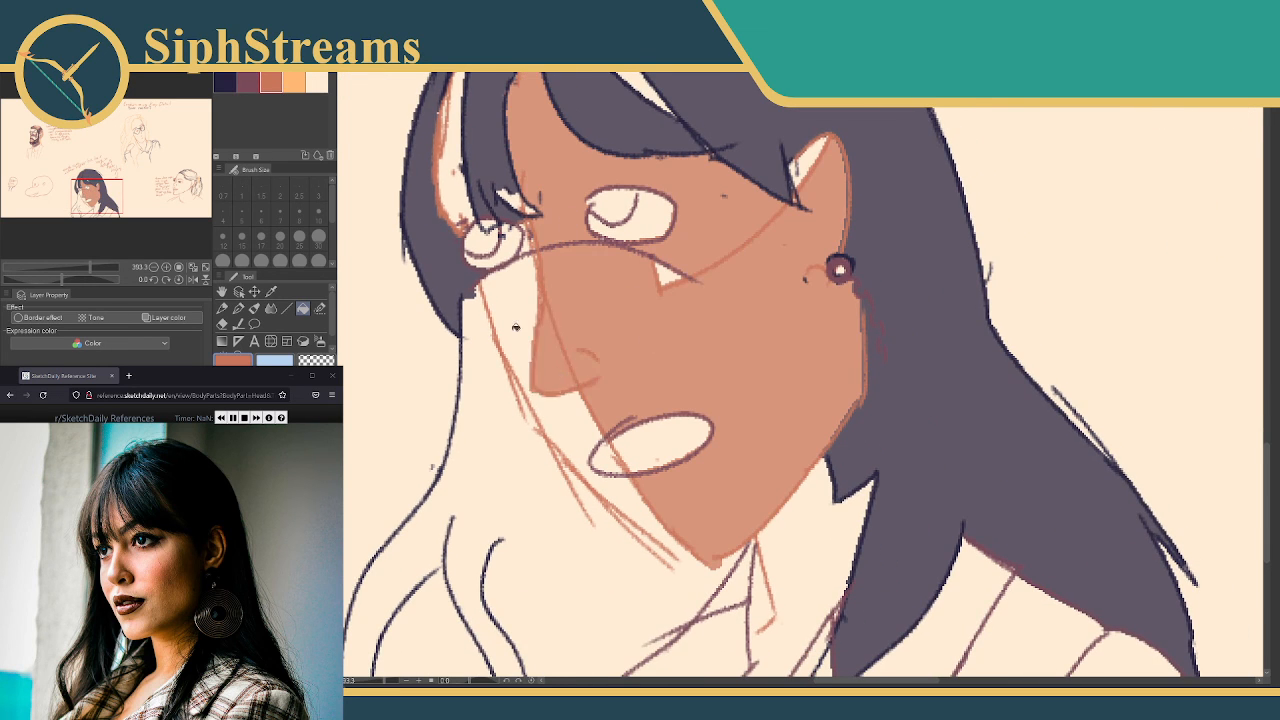
click(515, 327)
click(460, 191)
click(515, 200)
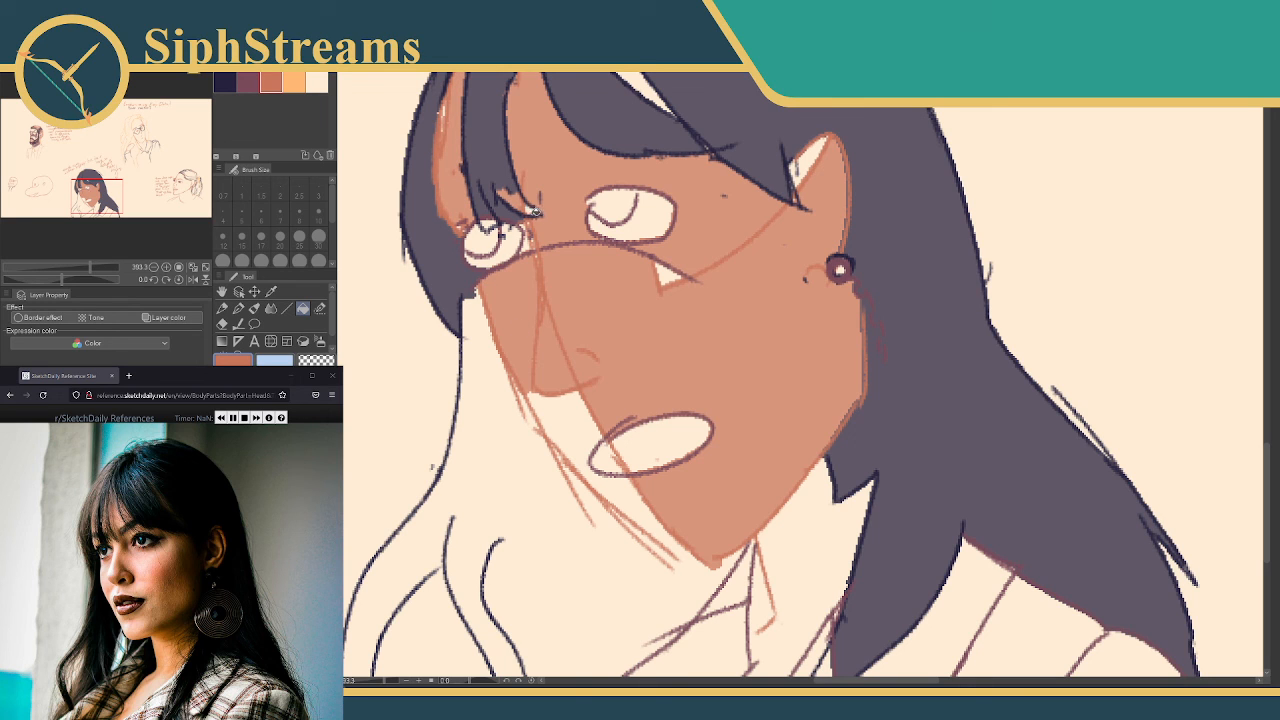
Fill the upper ear and the small triangle on the near cheek with the same orange-red skin tone
click(660, 173)
key(ctrl+z)
click(805, 165)
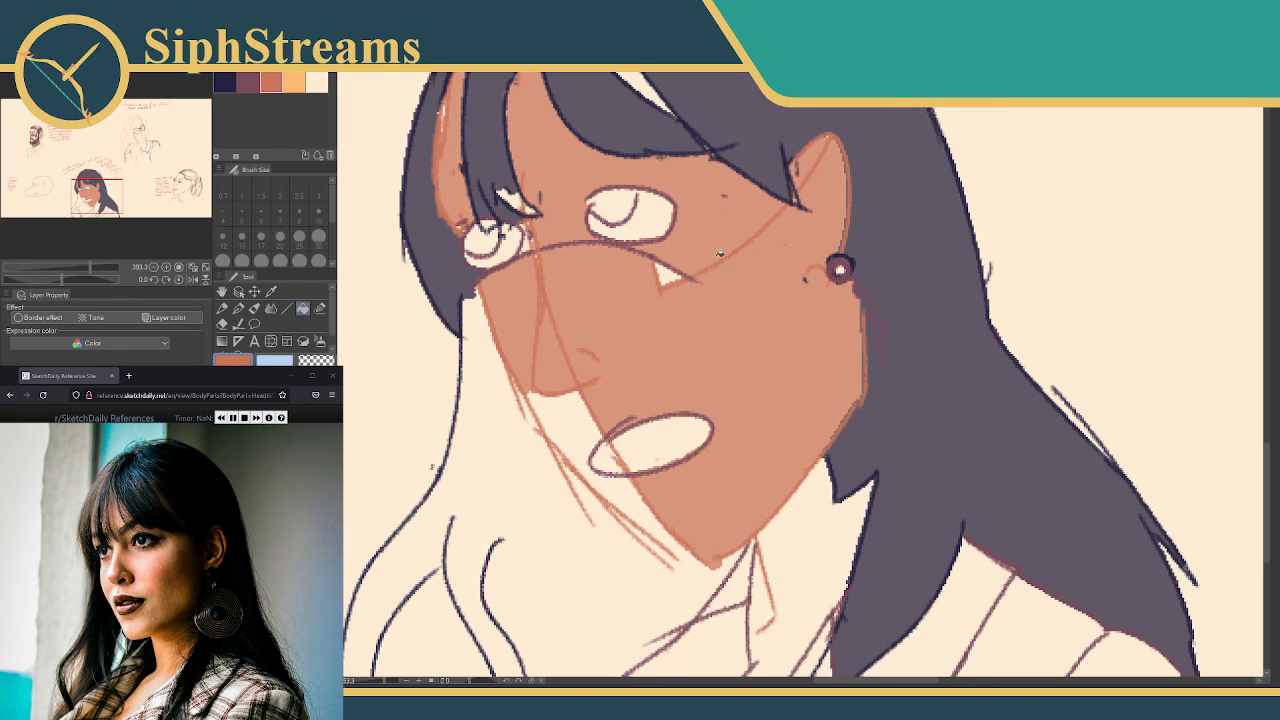
click(667, 279)
Fill the remaining gaps along the far jaw and the neck area with the orange-red skin tone
scroll(667, 279, down, 5)
click(574, 323)
click(612, 368)
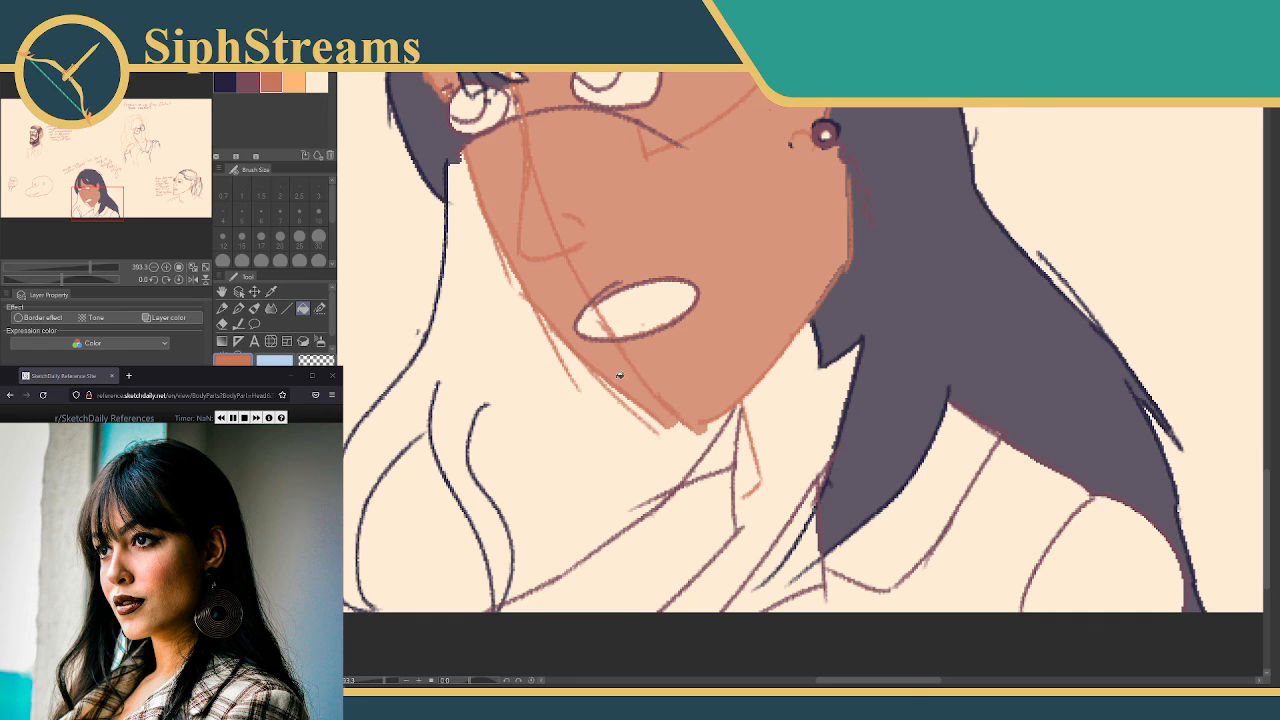
drag(741, 426, 715, 364)
click(760, 343)
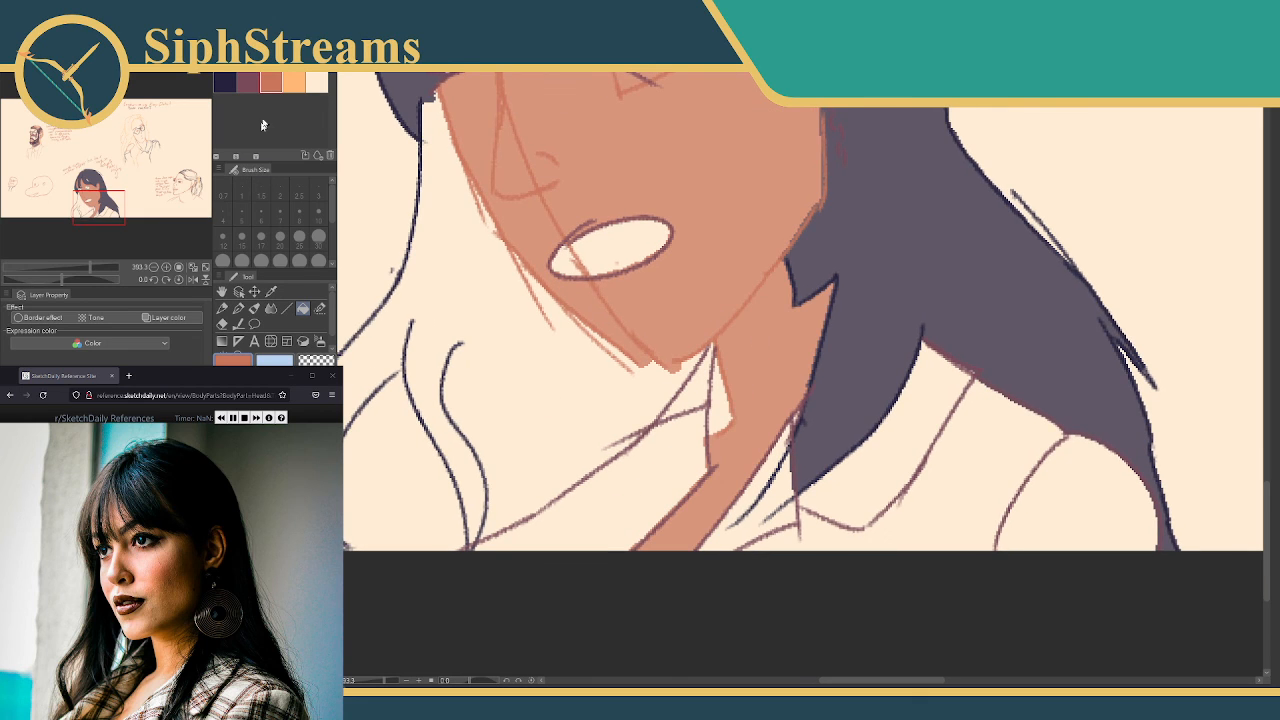
Fill the jacket's far lapel, collar, near shoulder and sleeve with semi-transparent plum
click(247, 83)
click(631, 479)
click(694, 403)
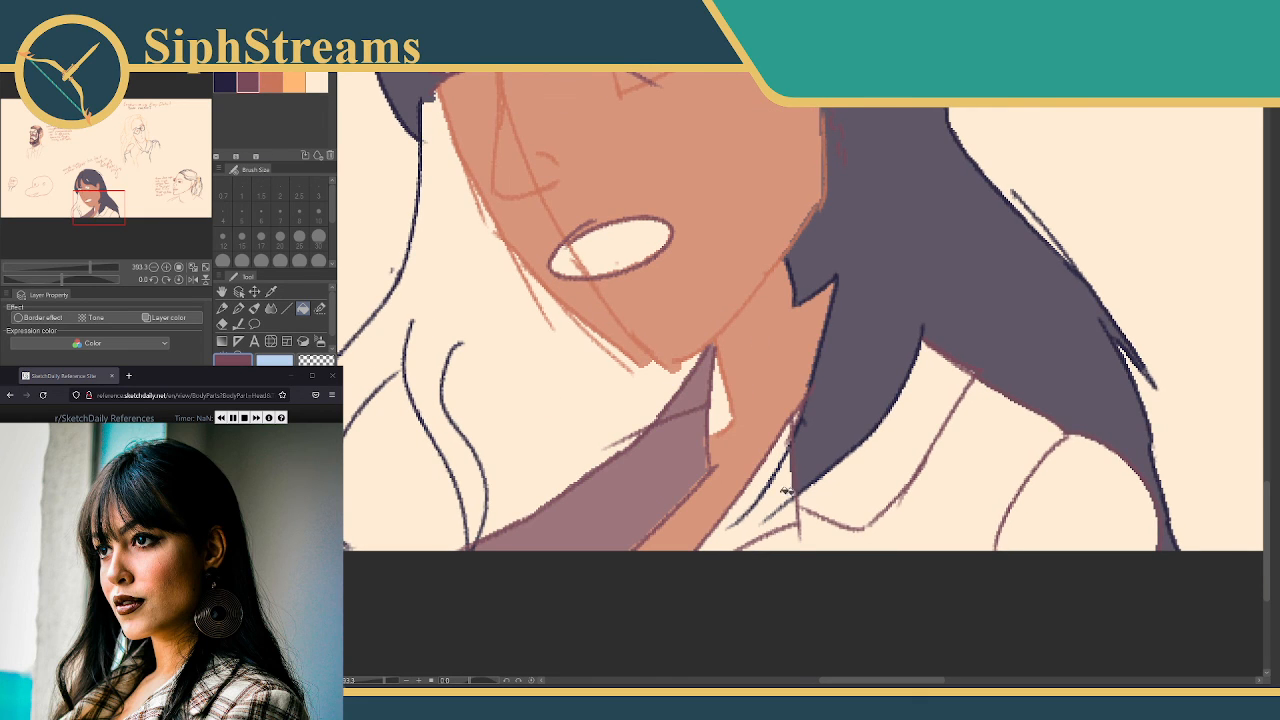
click(847, 504)
click(915, 530)
click(1039, 510)
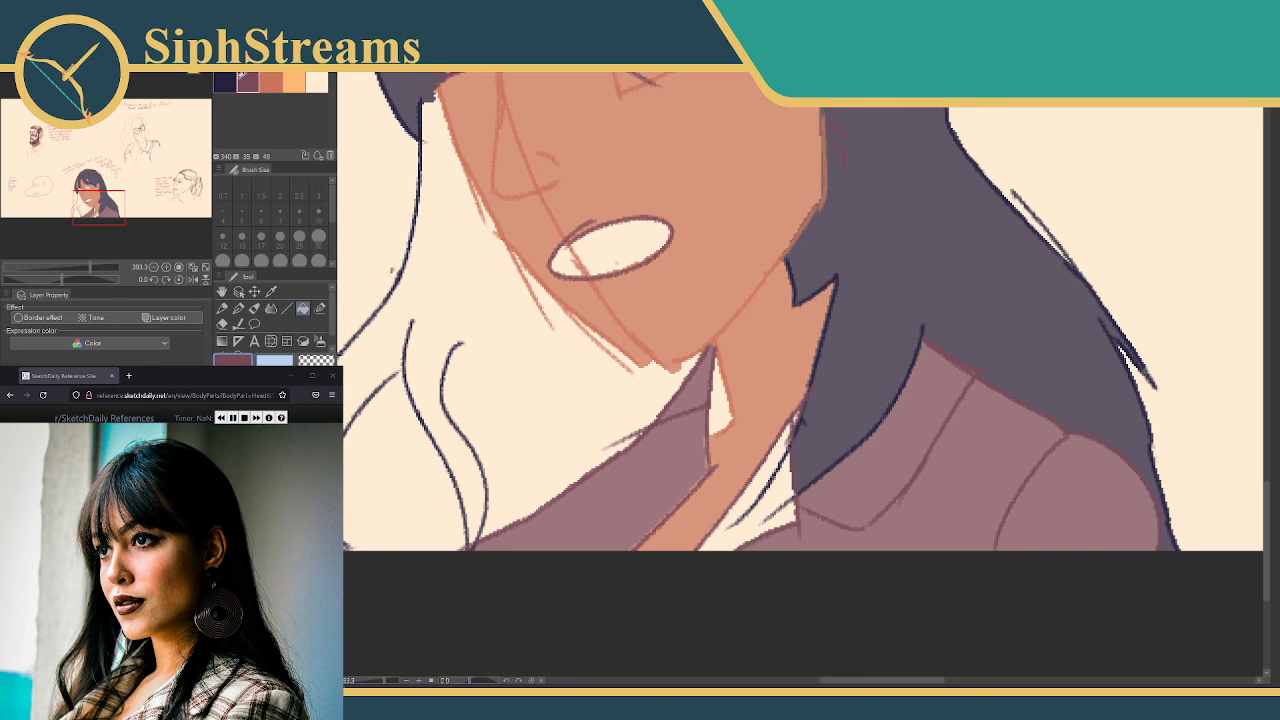
Fill the remaining jacket gaps between the collar and the hair strands beside the neck with semi-transparent plum
click(225, 82)
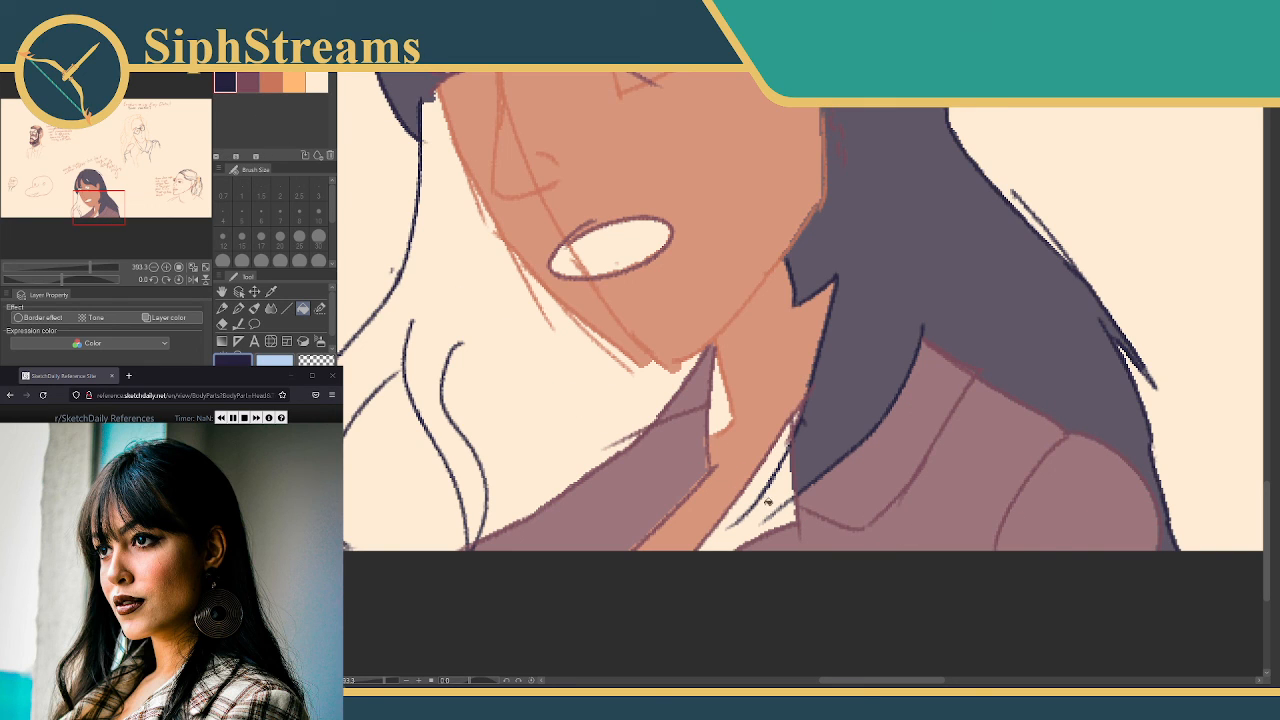
click(248, 82)
click(583, 282)
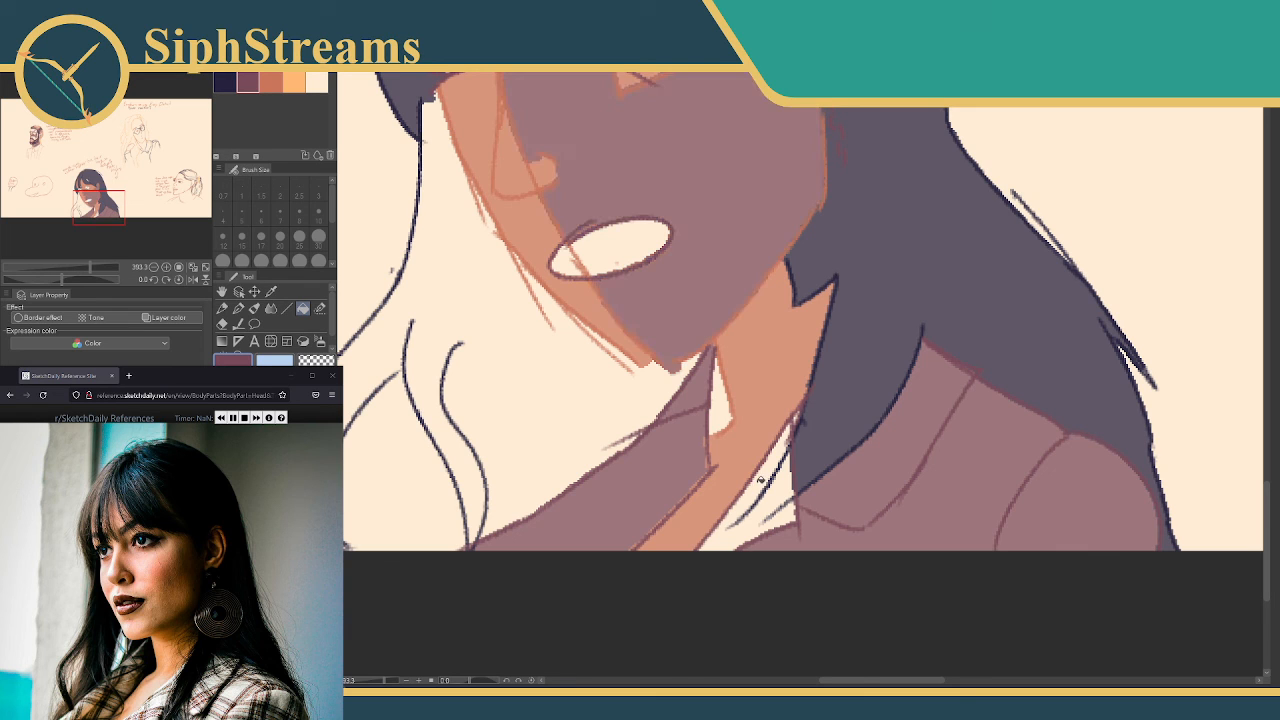
key(ctrl+z)
click(757, 499)
click(769, 508)
click(752, 535)
click(780, 521)
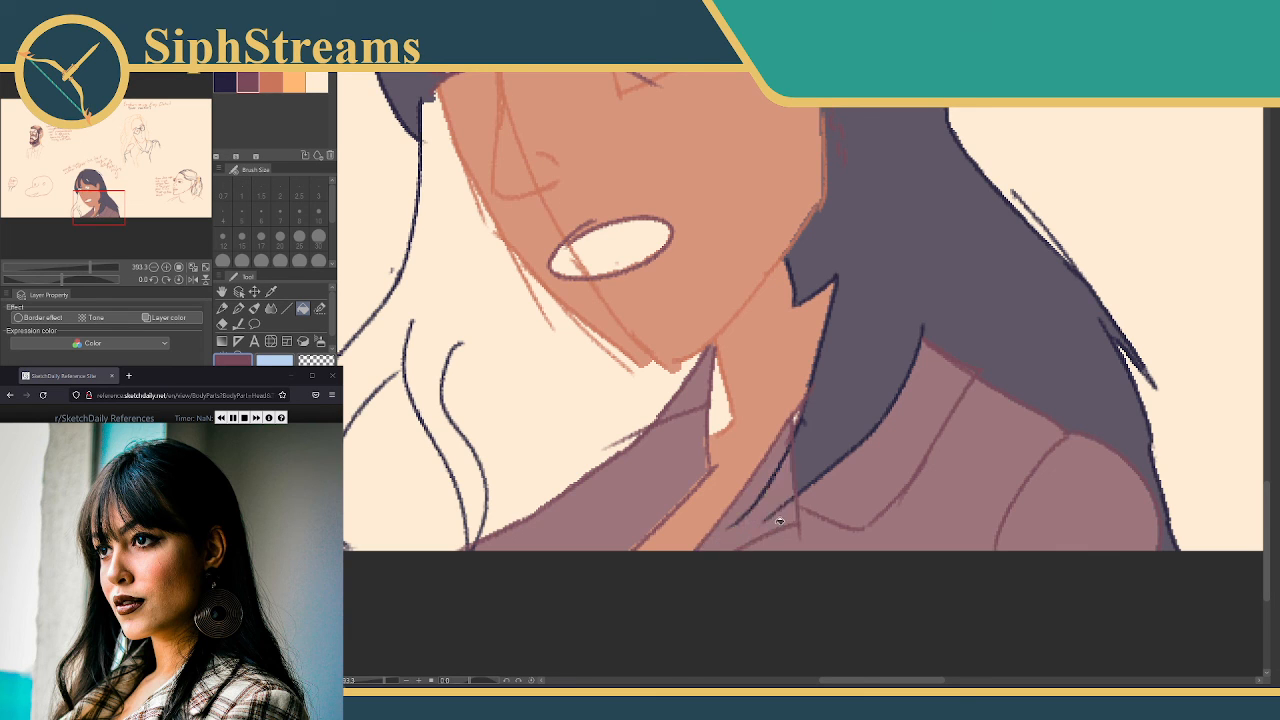
drag(680, 224, 740, 454)
click(738, 450)
click(587, 221)
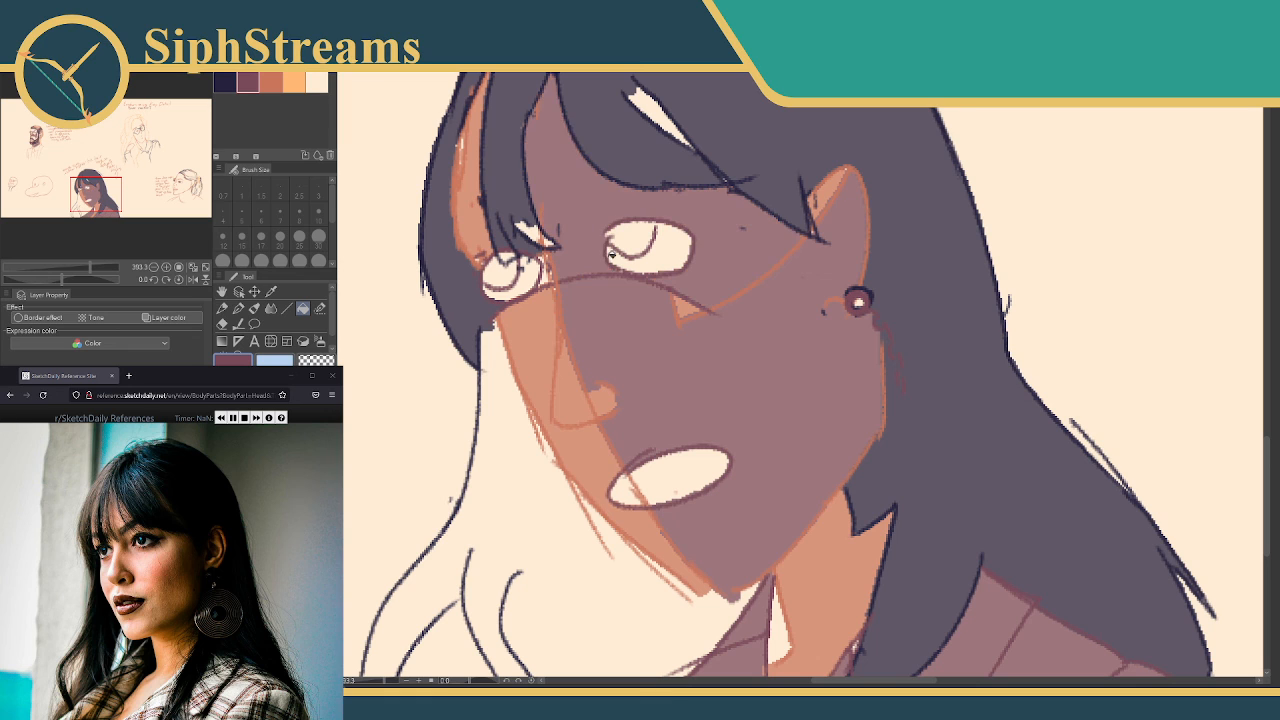
key(ctrl+z)
key(ctrl+z)
Fill the long hair section on the far side of the face and its loose strands with semi-transparent dark navy
drag(739, 349, 697, 303)
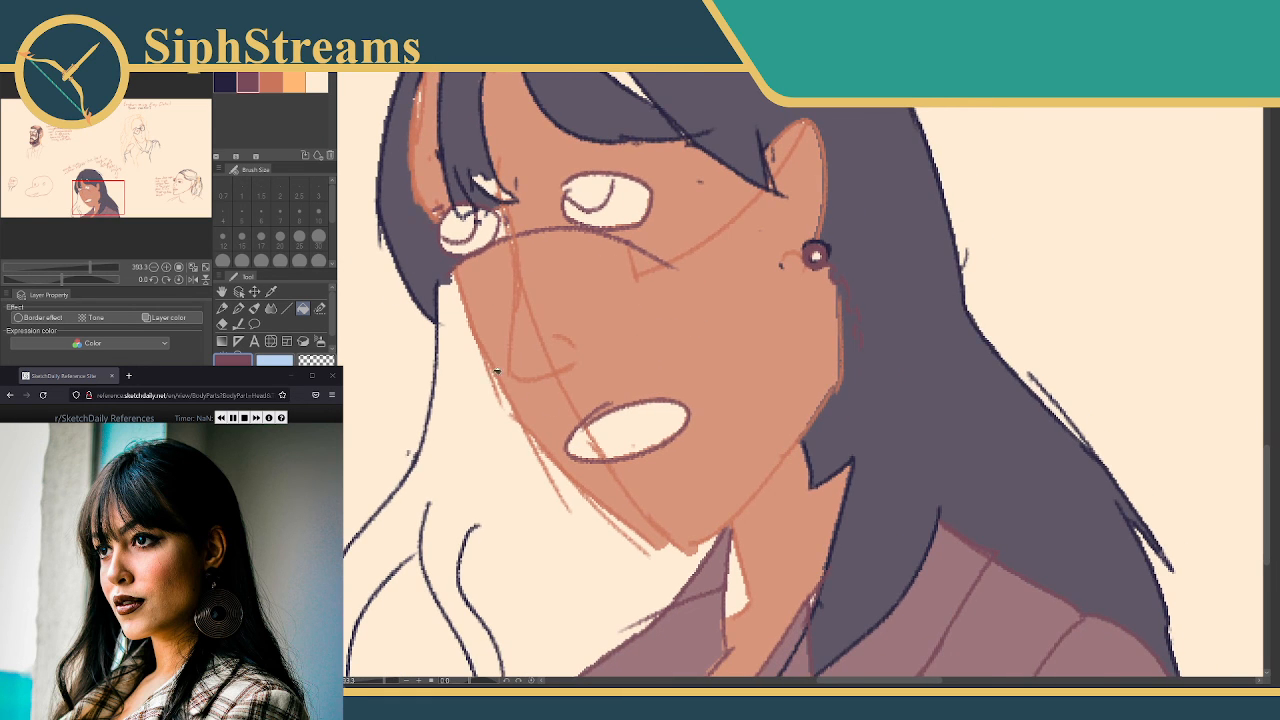
drag(497, 371, 599, 217)
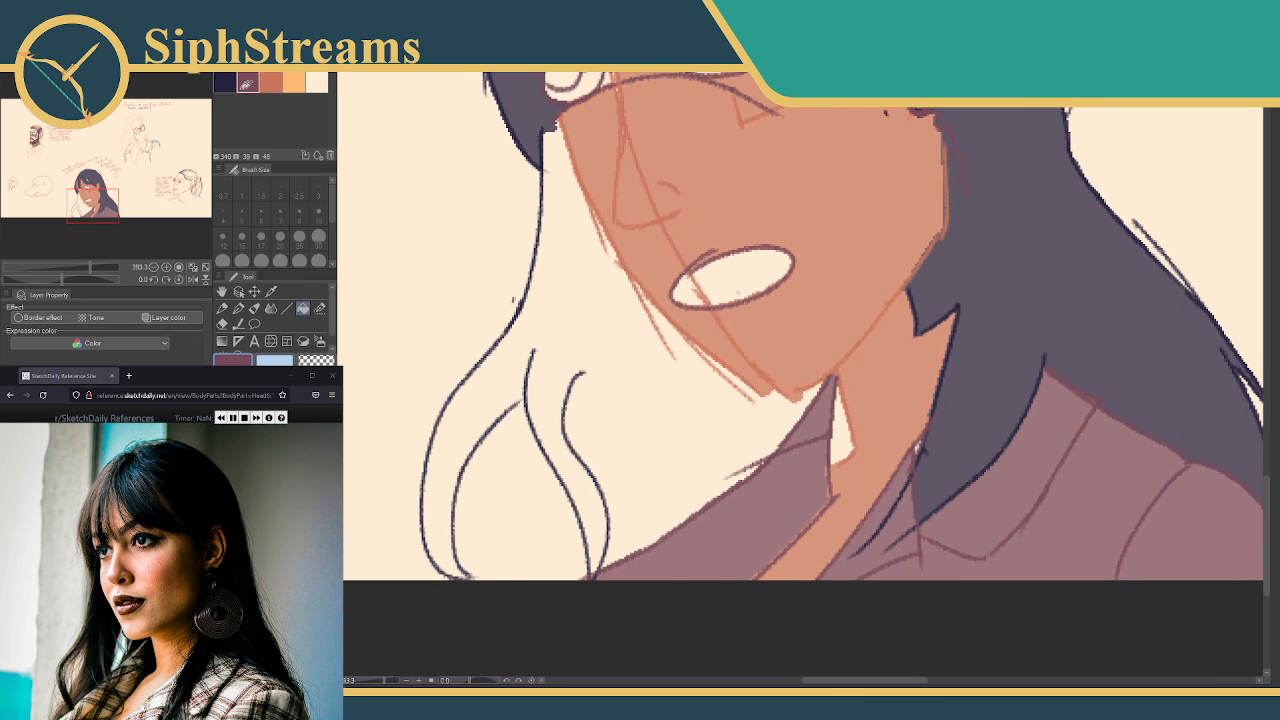
click(224, 82)
click(605, 340)
drag(692, 300, 709, 565)
click(628, 294)
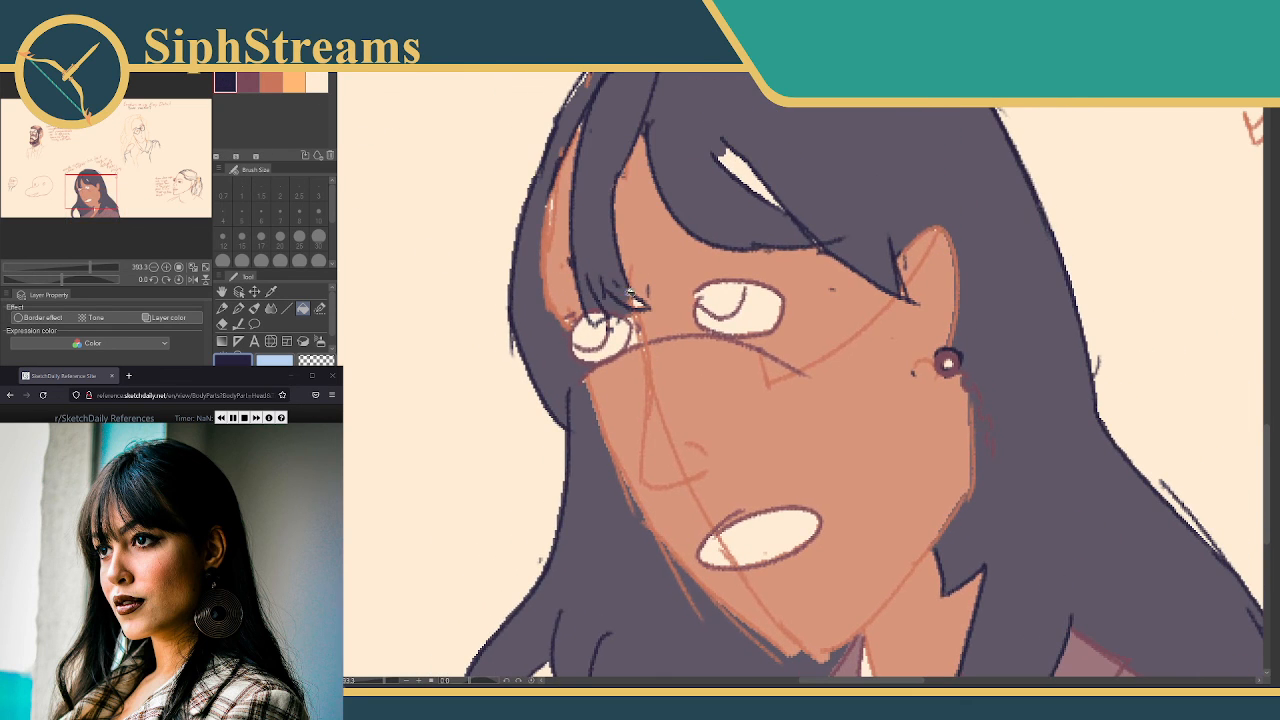
Fill the narrow white slit in the swept fringe above the near eye with plum
click(750, 163)
drag(806, 273, 771, 338)
click(270, 82)
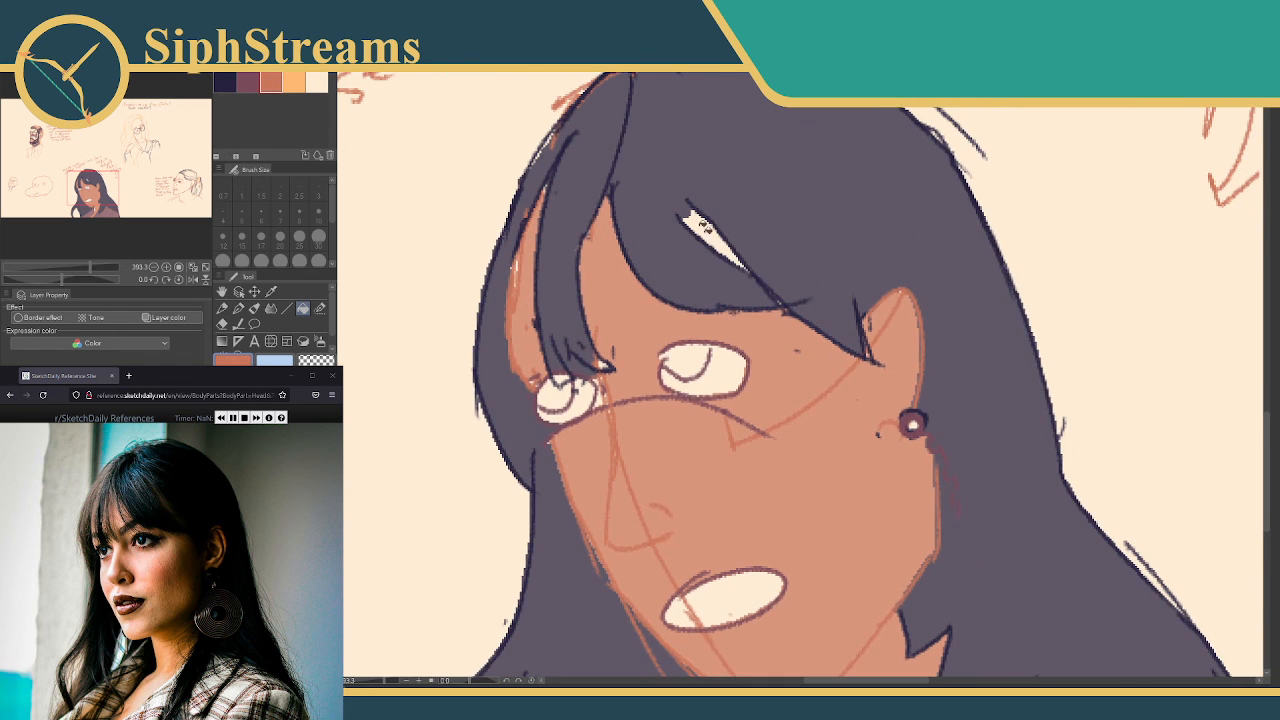
click(247, 82)
click(726, 236)
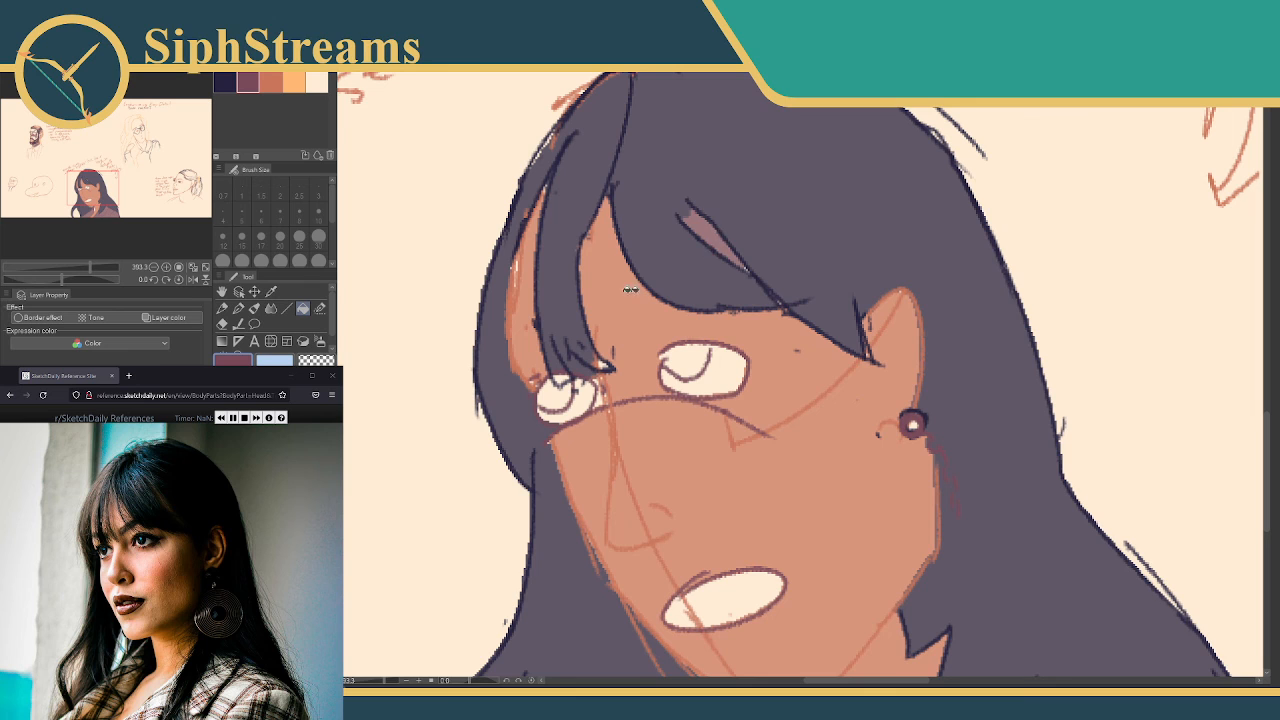
Fill the small white gap between the far collar and the neck with navy and then plum
drag(728, 582, 608, 270)
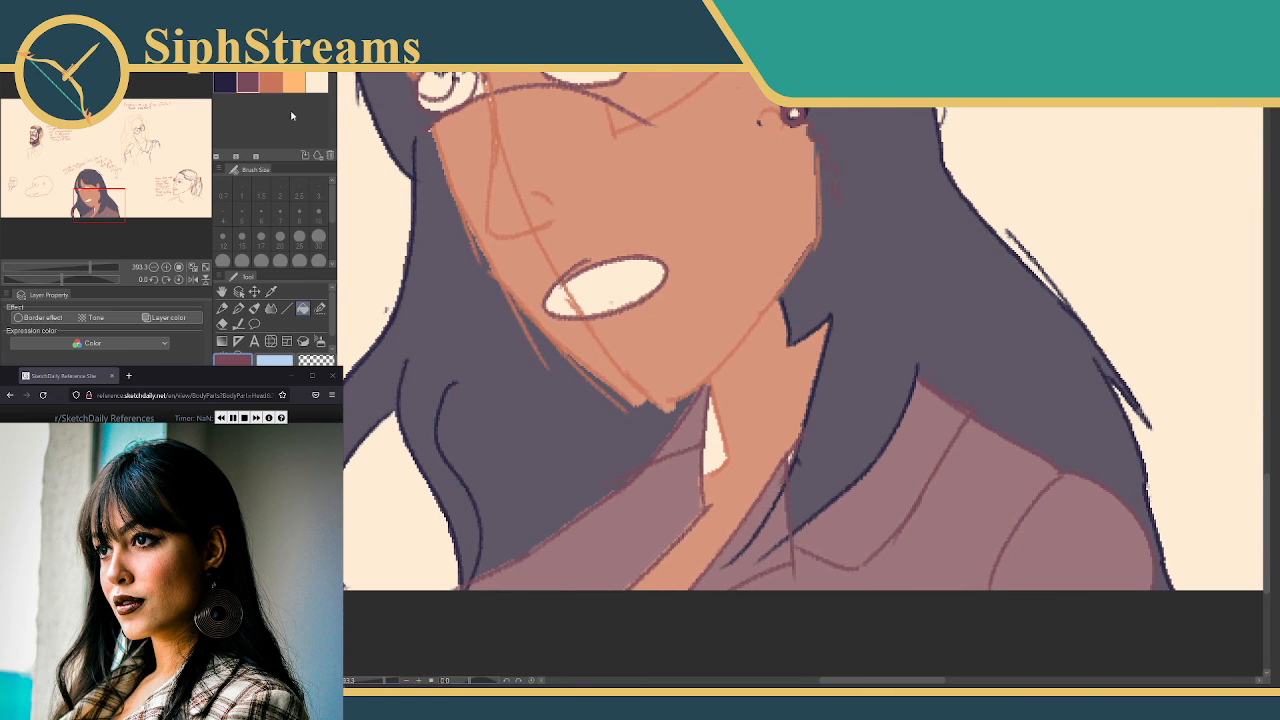
click(225, 82)
click(710, 452)
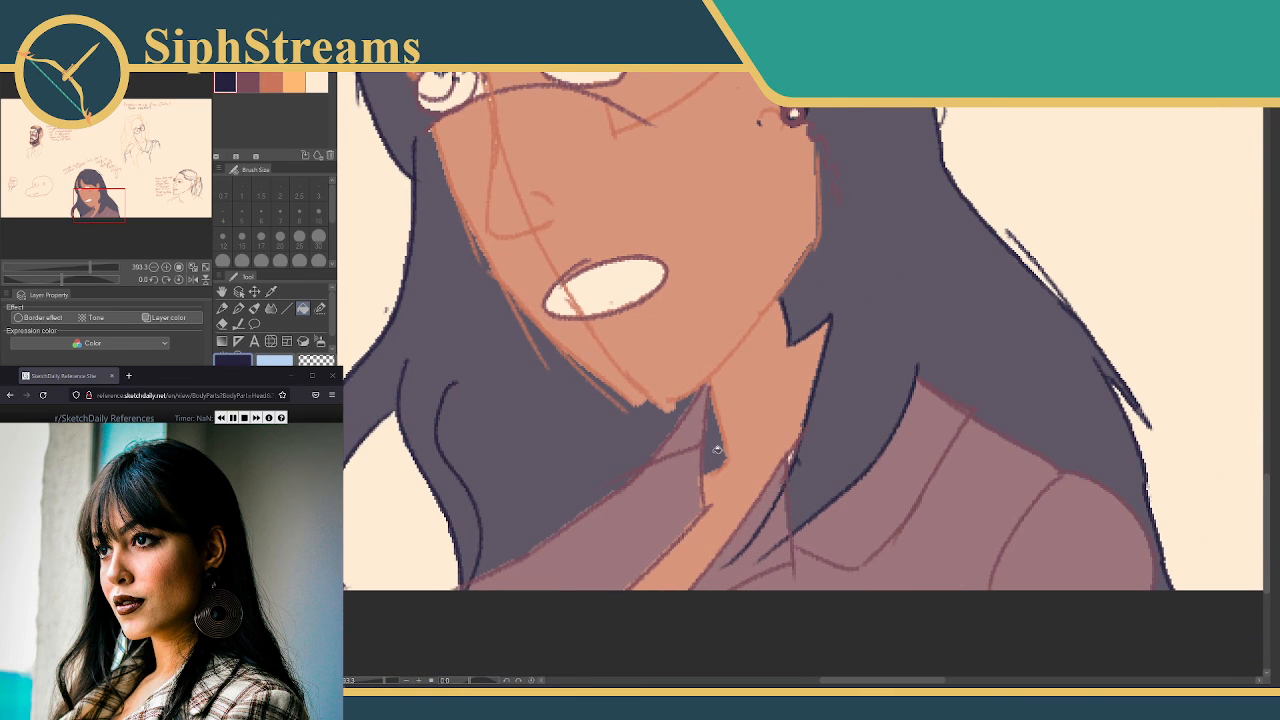
drag(592, 369, 640, 404)
click(251, 83)
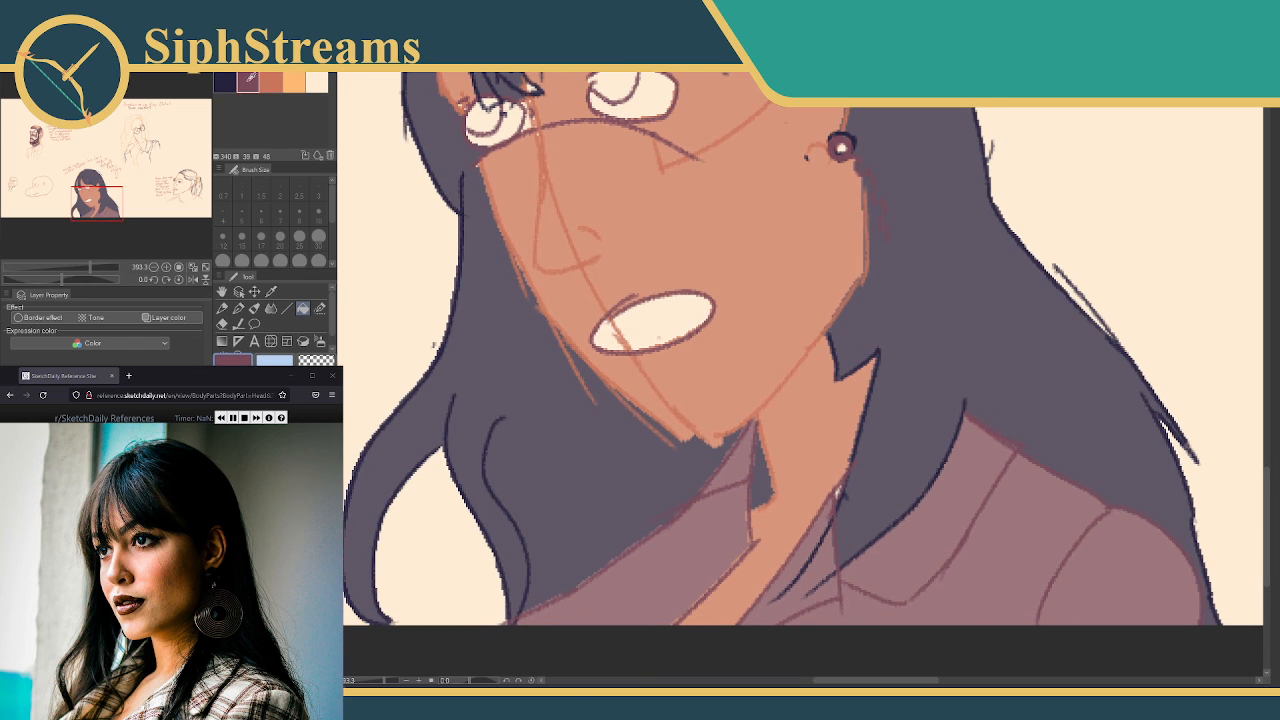
click(762, 487)
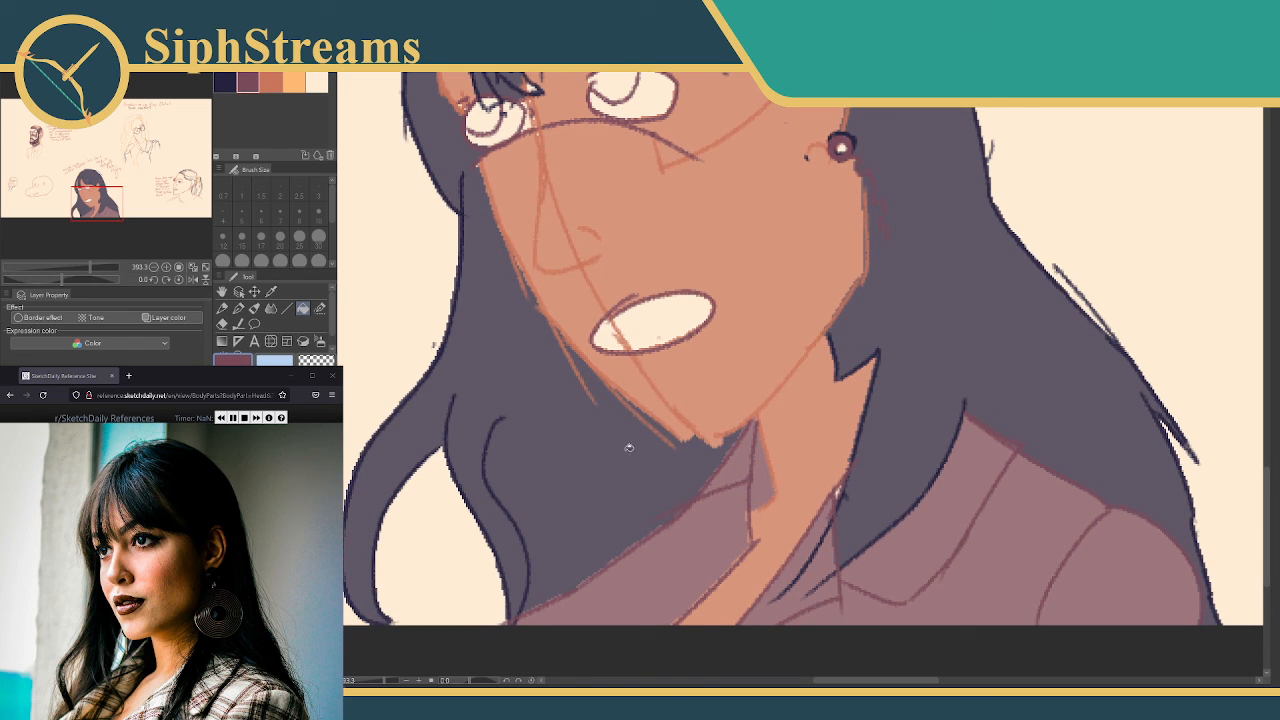
Fill the irises of both eyes with dark navy
mouse_move(631, 340)
mouse_down()
mouse_move(627, 322)
mouse_move(681, 486)
mouse_move(734, 544)
mouse_up()
scroll(294, 83, up, 2)
click(227, 82)
click(252, 66)
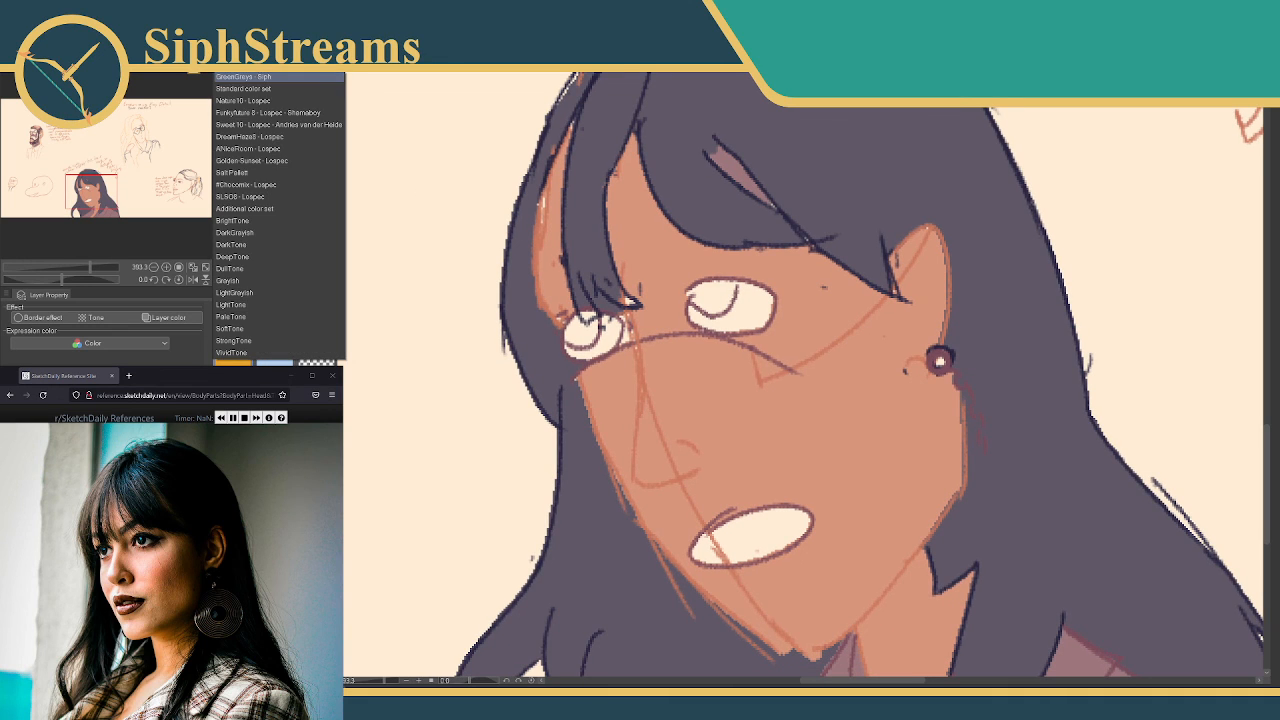
click(265, 160)
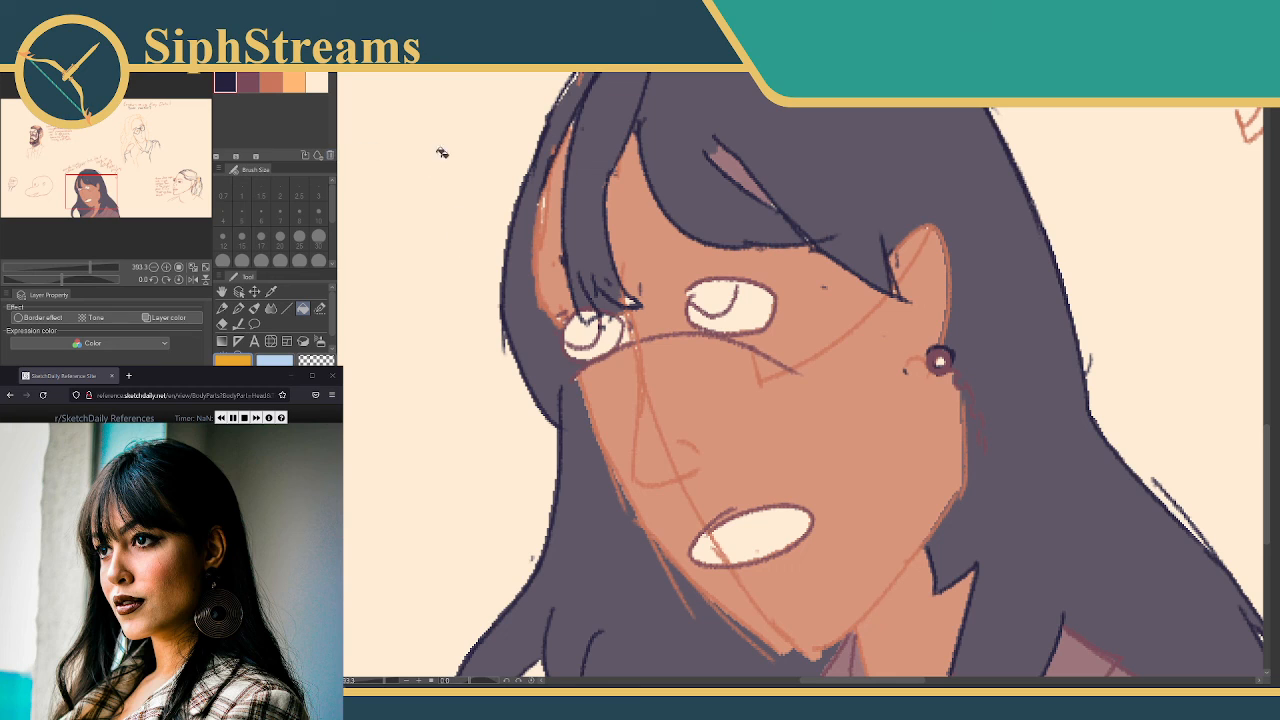
click(247, 82)
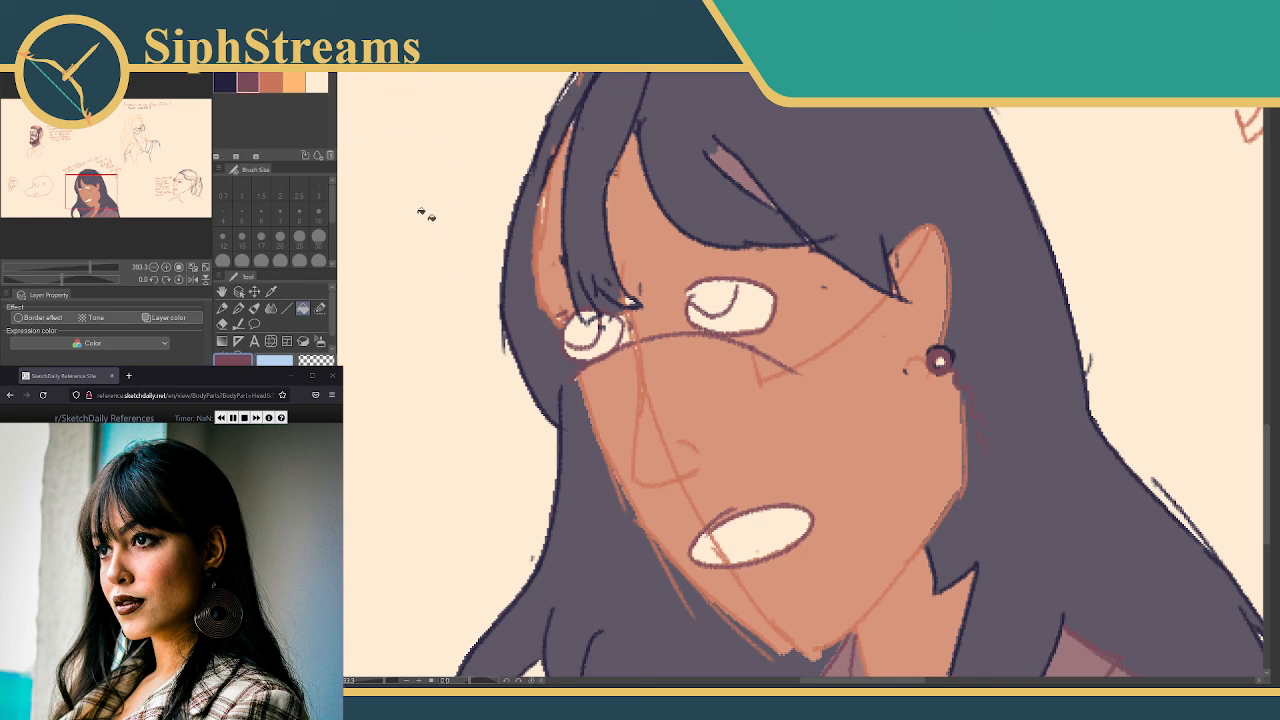
click(225, 82)
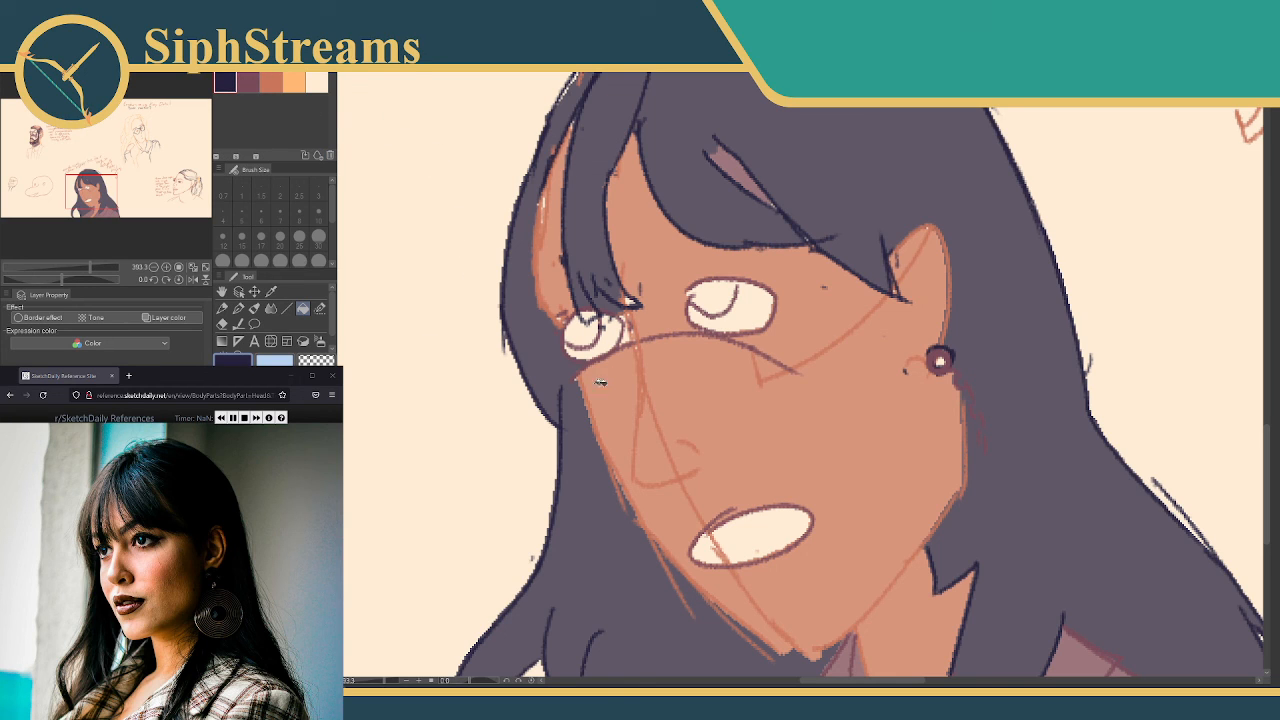
drag(590, 342, 583, 325)
drag(728, 296, 712, 298)
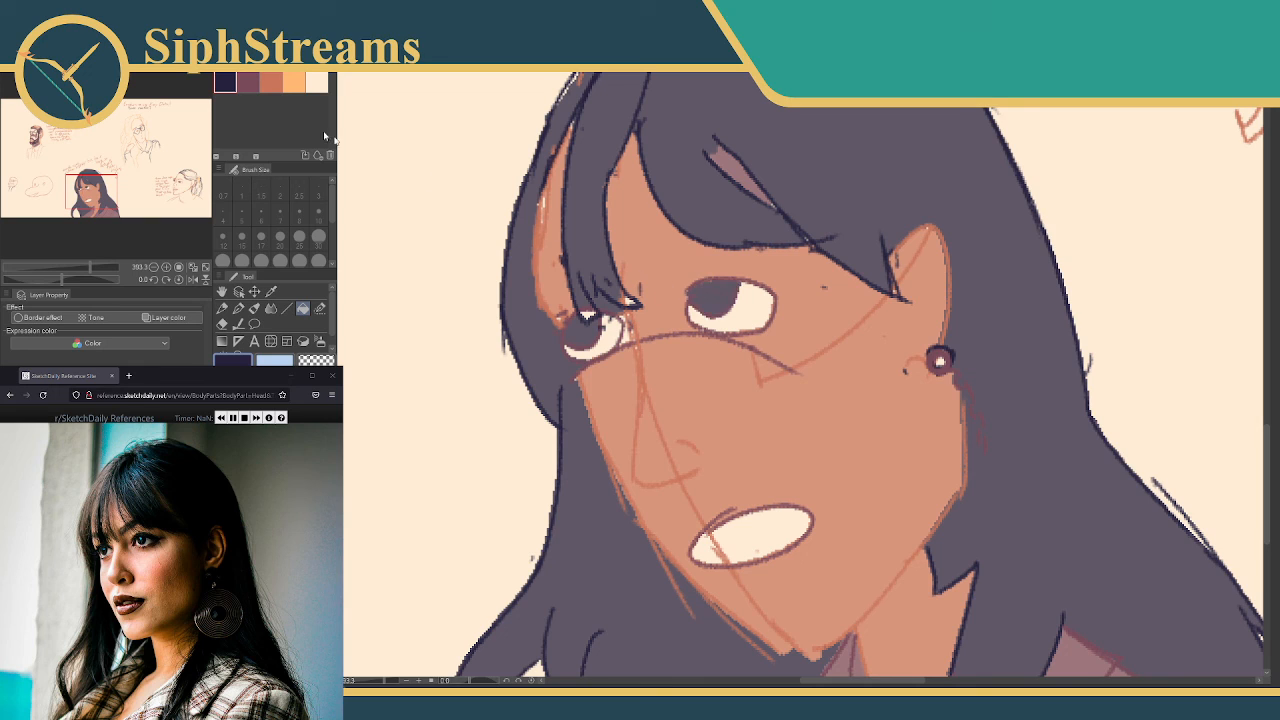
Draw small cream highlights in both irises with the mechanical pencil
click(316, 82)
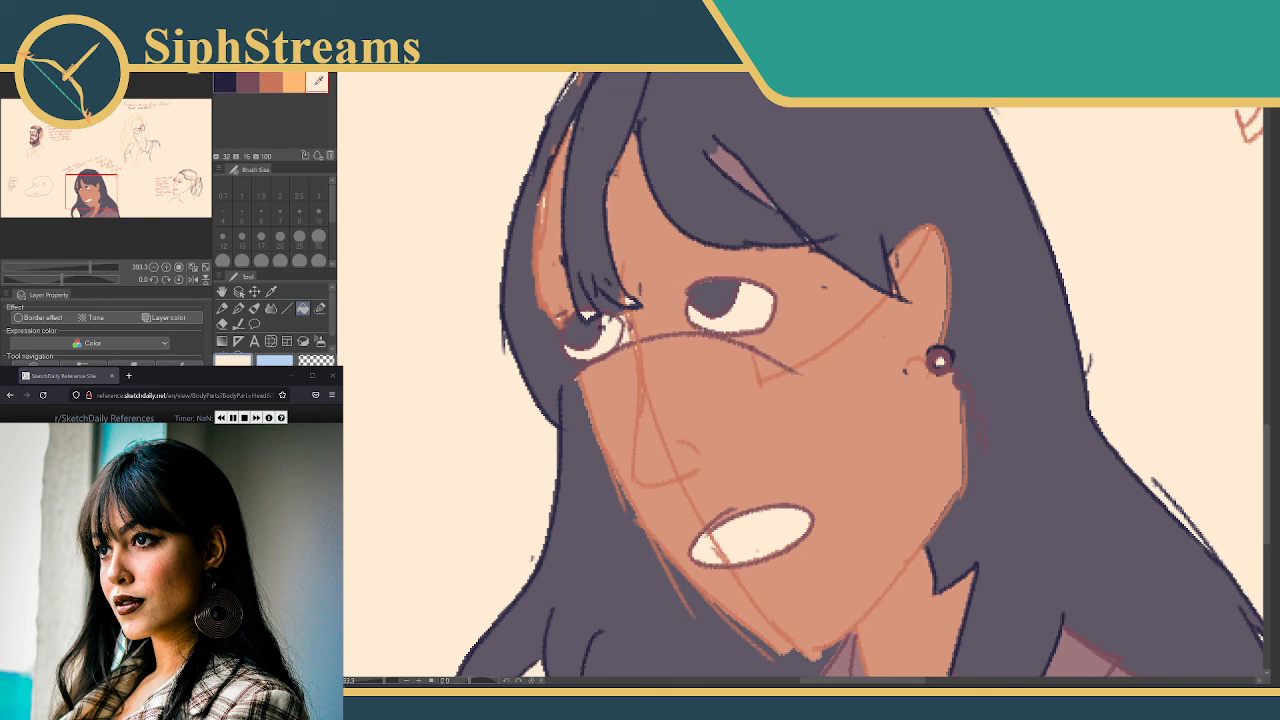
click(238, 309)
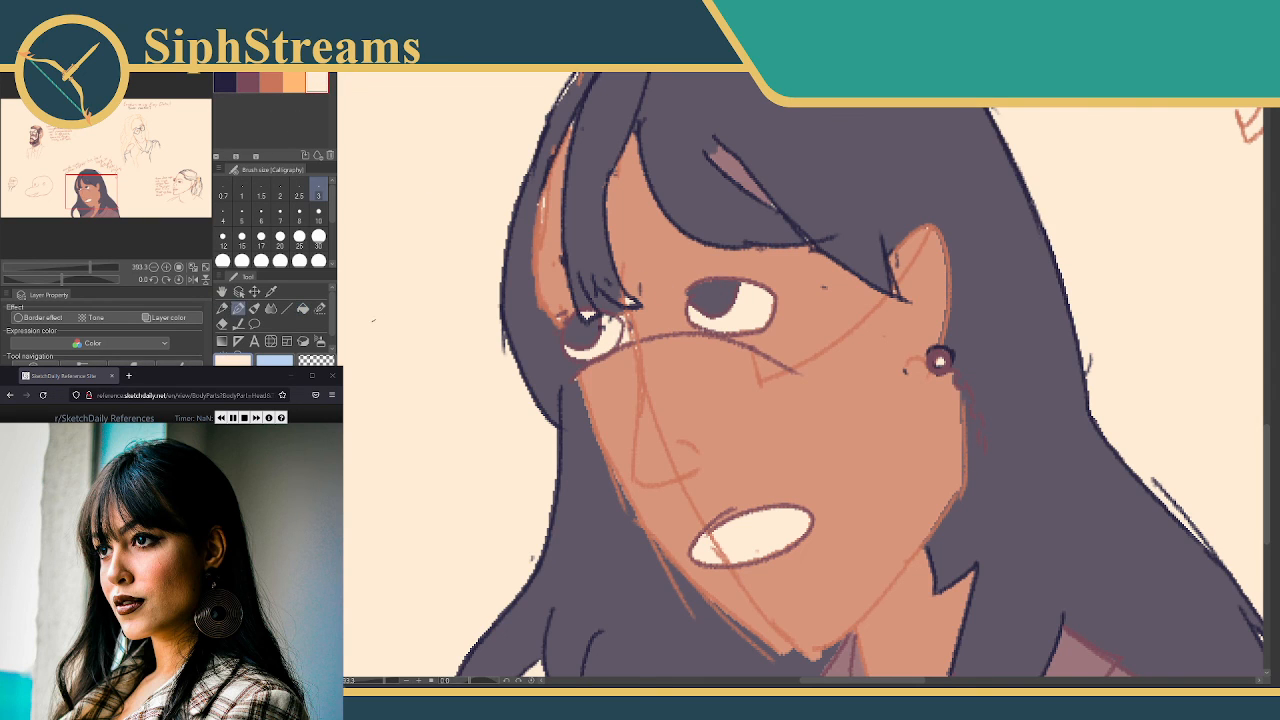
click(222, 308)
drag(576, 322, 577, 328)
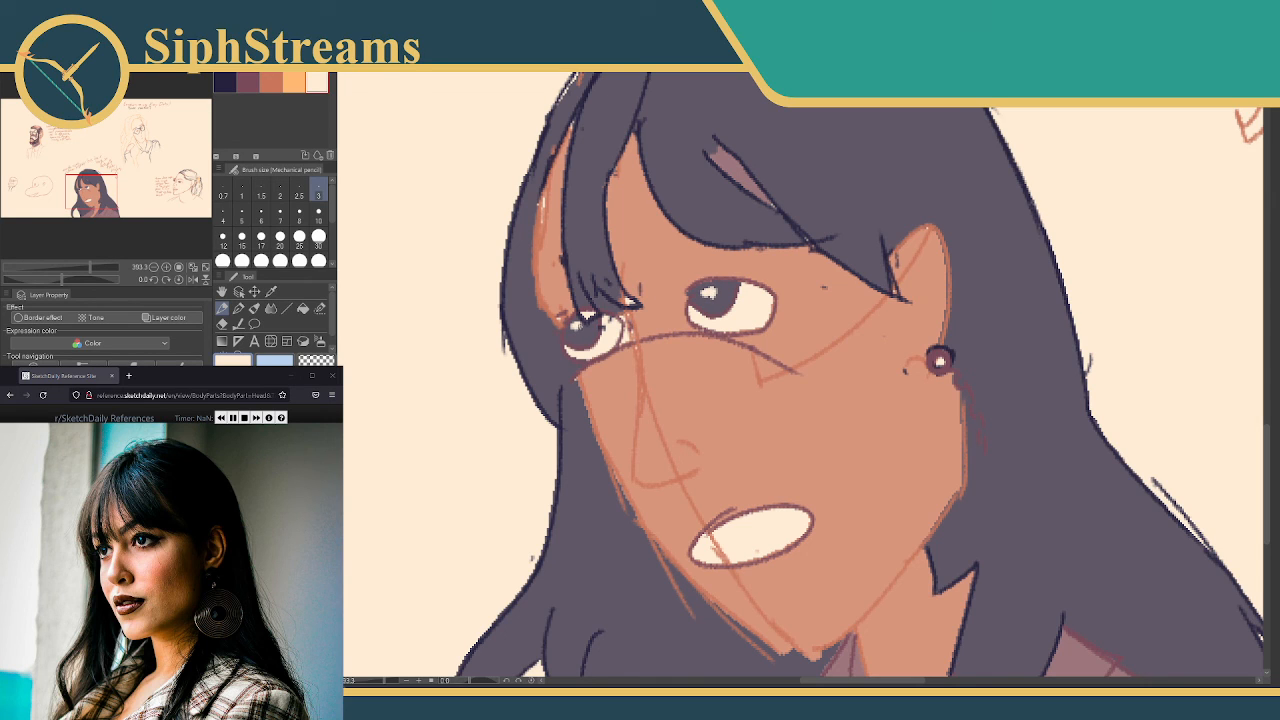
Darken the centre of the ear stud and touch up the fringe tips by the far eye with navy pencil
click(225, 82)
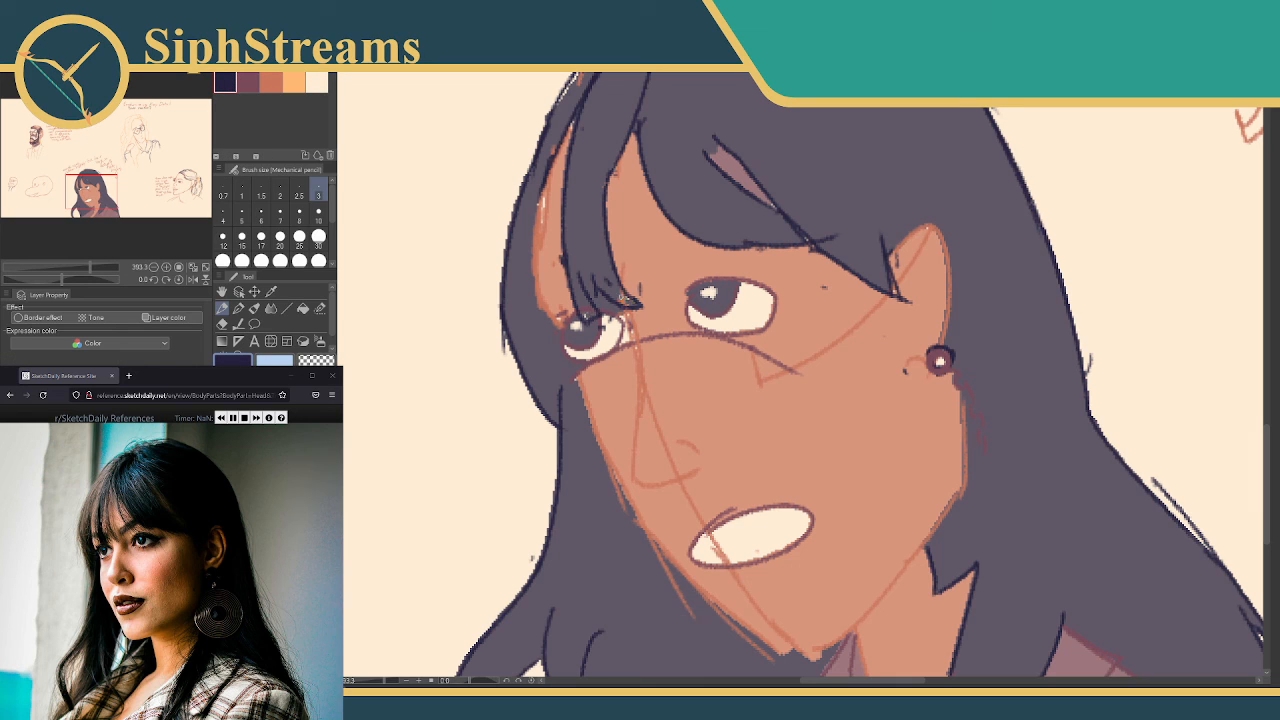
mouse_move(815, 218)
mouse_down()
mouse_move(777, 124)
mouse_move(749, 149)
mouse_move(738, 199)
mouse_up()
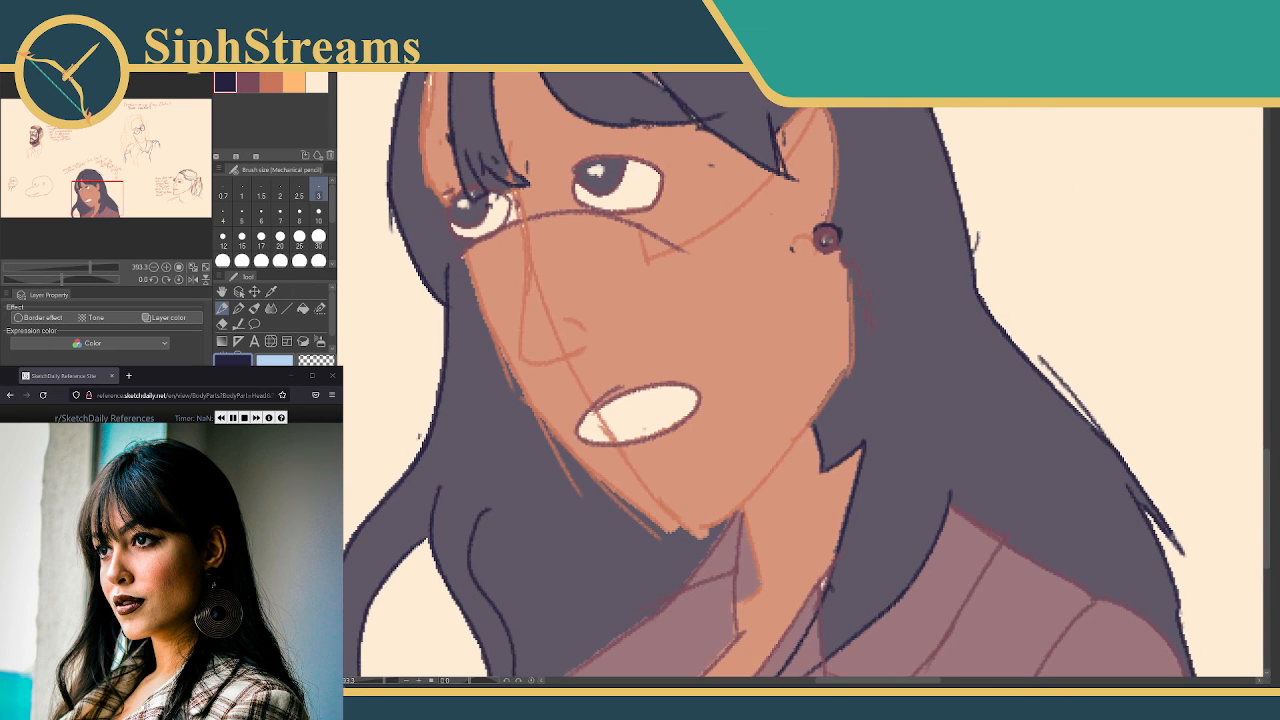
drag(718, 263, 758, 252)
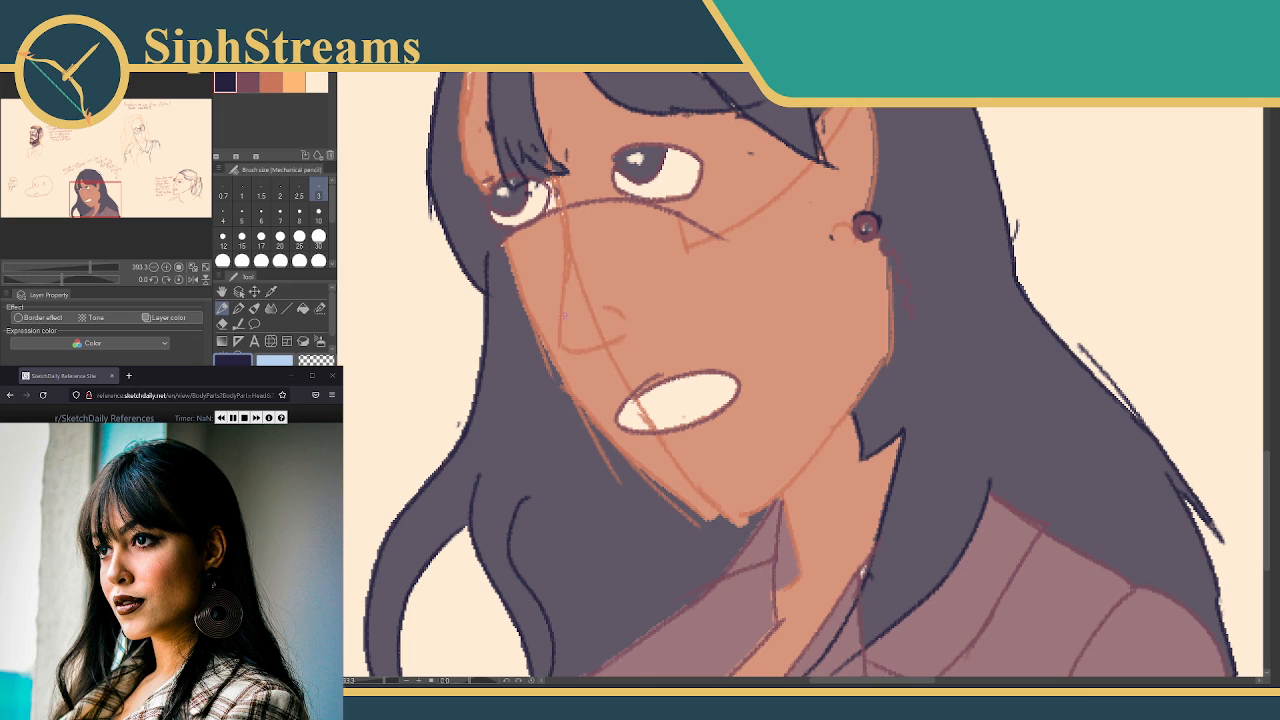
mouse_move(593, 296)
mouse_down()
mouse_move(602, 341)
mouse_move(581, 321)
mouse_up()
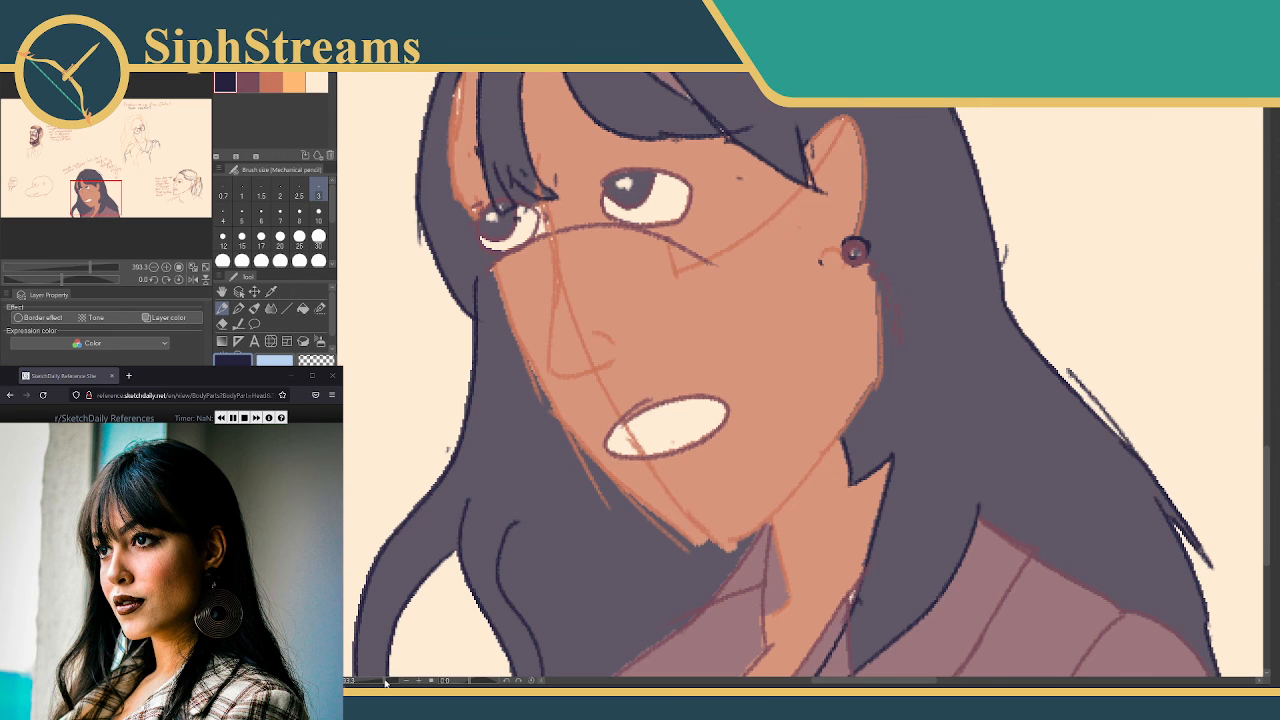
drag(385, 682, 379, 682)
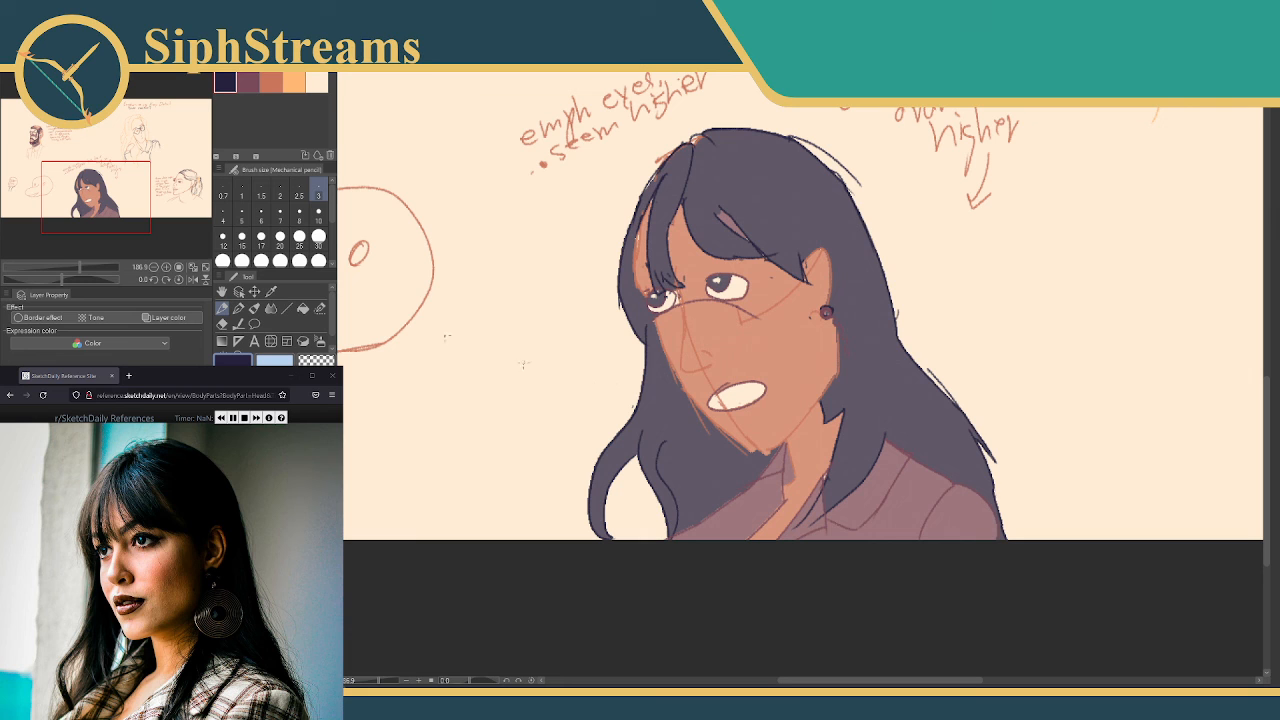
mouse_move(459, 228)
mouse_down()
mouse_move(571, 129)
mouse_move(574, 234)
mouse_move(694, 280)
mouse_move(692, 203)
mouse_up()
drag(797, 412, 640, 254)
drag(797, 323, 517, 229)
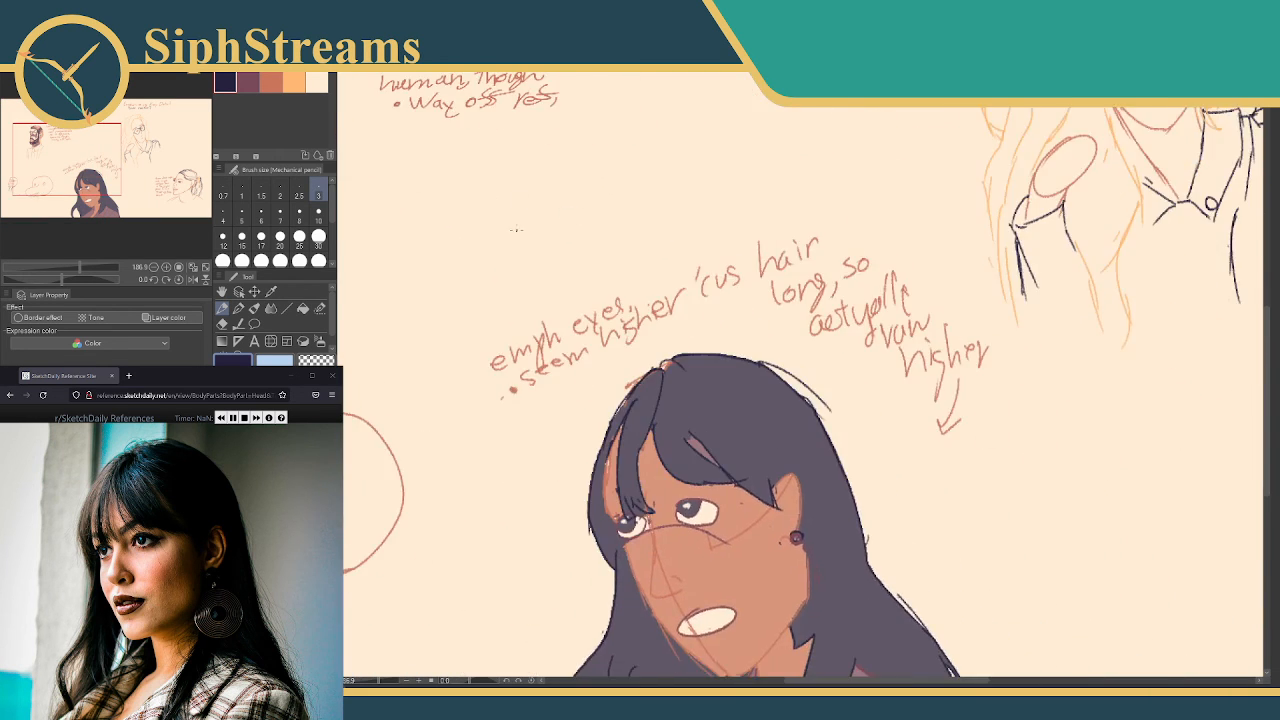
mouse_move(745, 306)
mouse_down()
mouse_move(668, 149)
mouse_move(680, 150)
mouse_up()
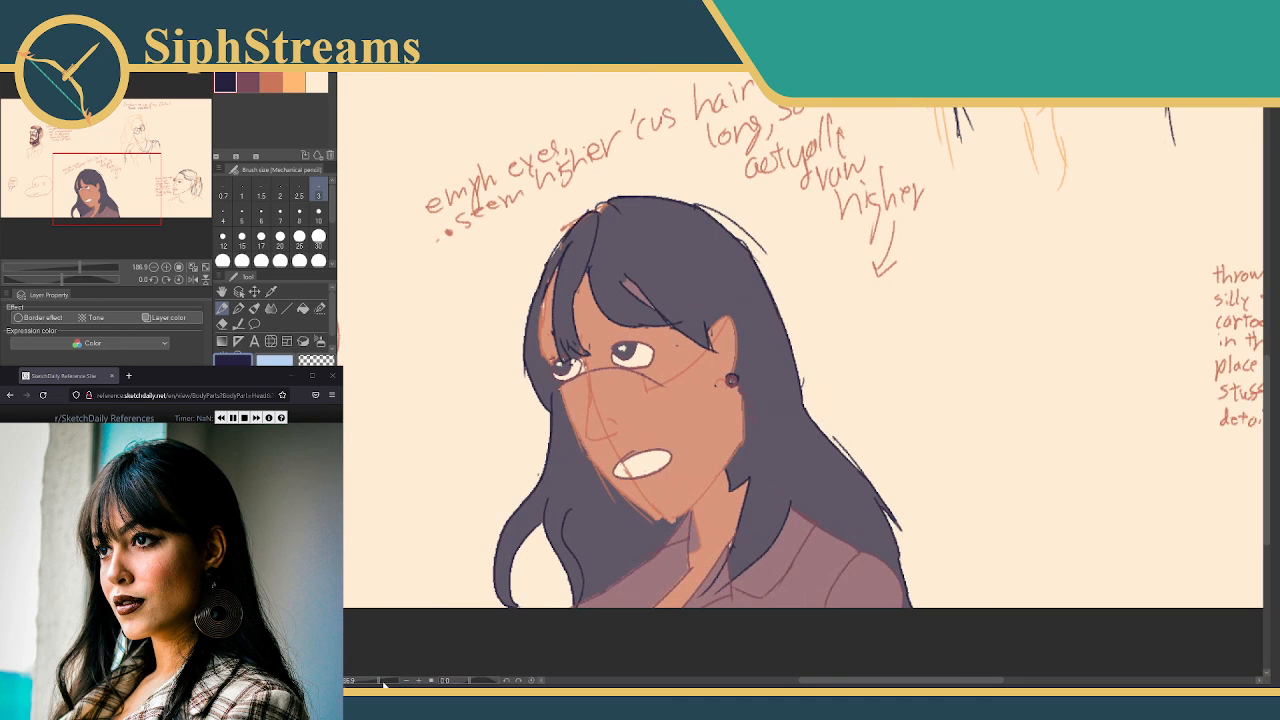
Draw the round hanging earring over the near-side hair in cream, with a small inner ring and a large outer circle
drag(383, 682, 386, 682)
drag(555, 495, 583, 367)
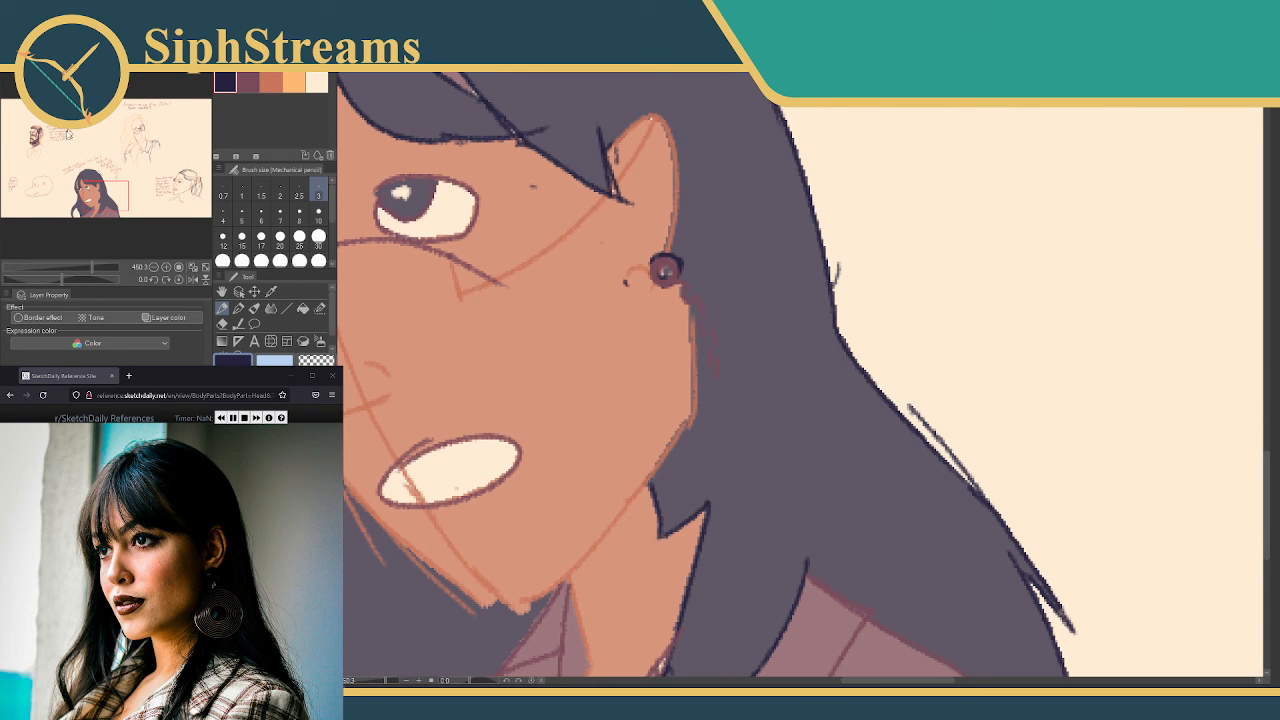
click(316, 83)
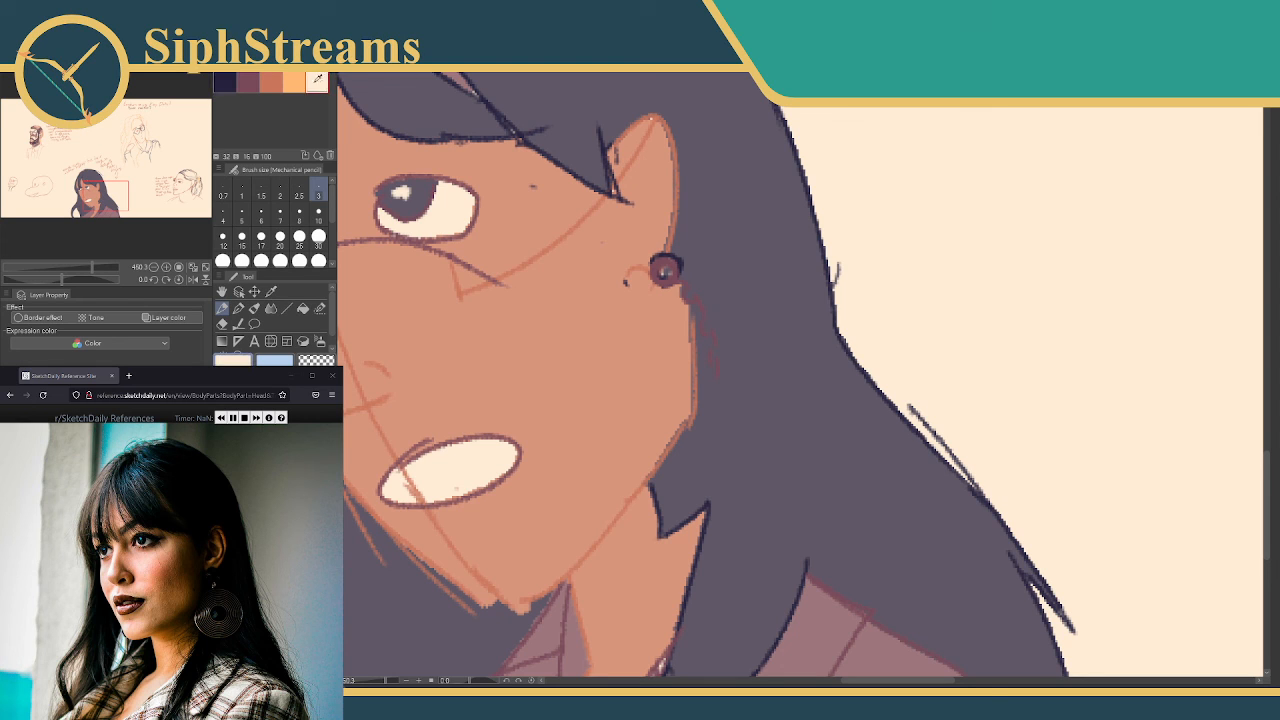
mouse_move(710, 347)
mouse_down()
mouse_move(700, 291)
mouse_move(618, 129)
mouse_up()
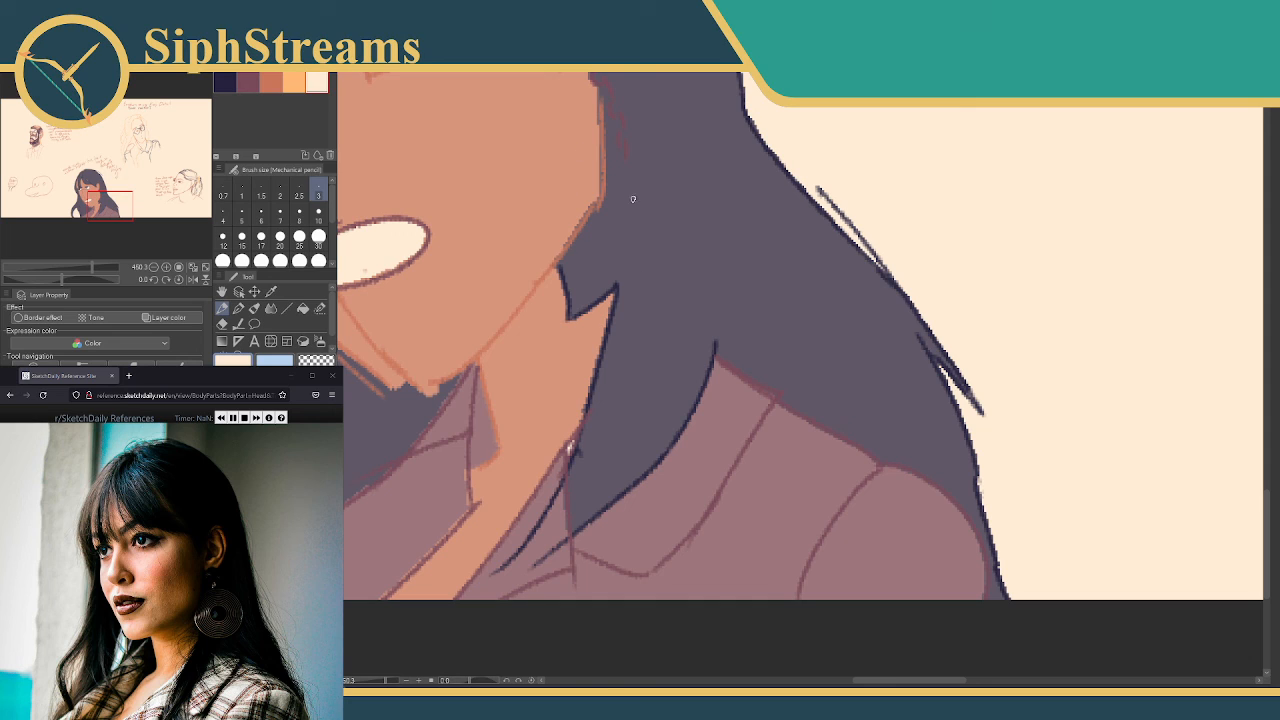
mouse_move(638, 245)
mouse_down()
mouse_move(658, 273)
mouse_move(683, 243)
mouse_move(641, 242)
mouse_up()
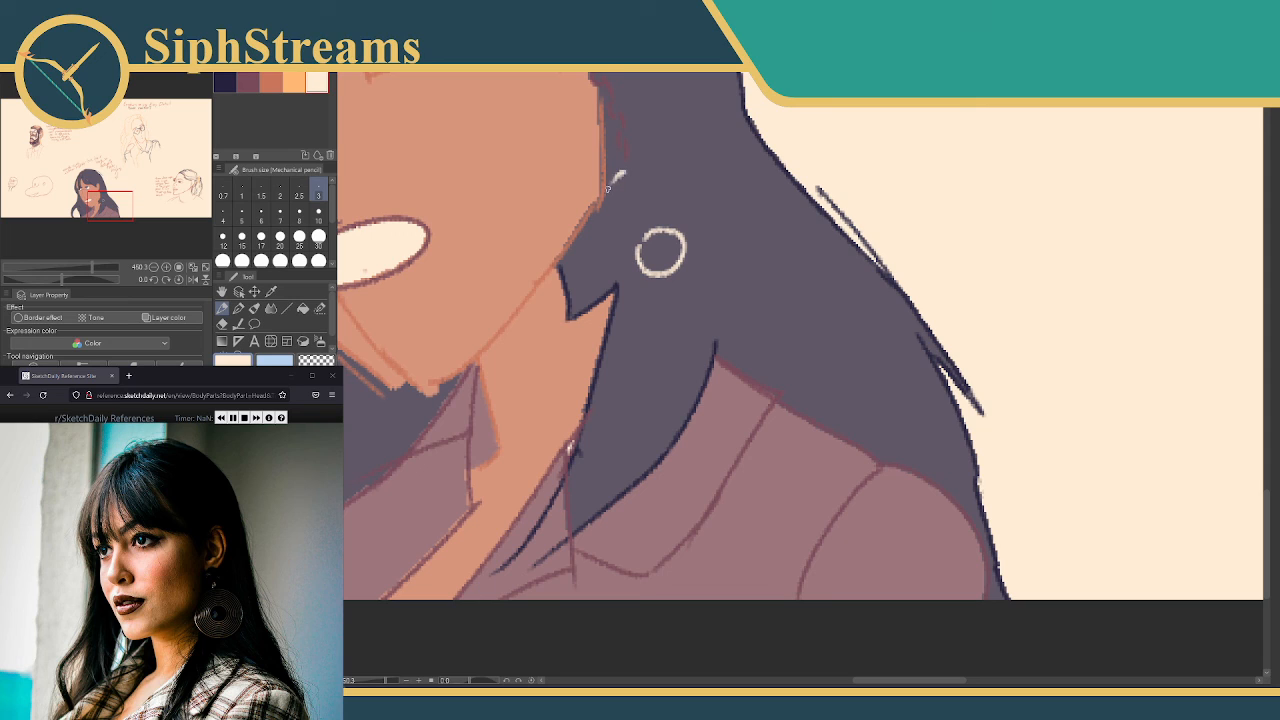
mouse_move(612, 180)
mouse_down()
mouse_move(668, 166)
mouse_move(737, 205)
mouse_move(758, 288)
mouse_move(746, 322)
mouse_move(700, 340)
mouse_up()
mouse_move(578, 240)
mouse_down()
mouse_move(579, 287)
mouse_move(575, 270)
mouse_move(712, 338)
mouse_up()
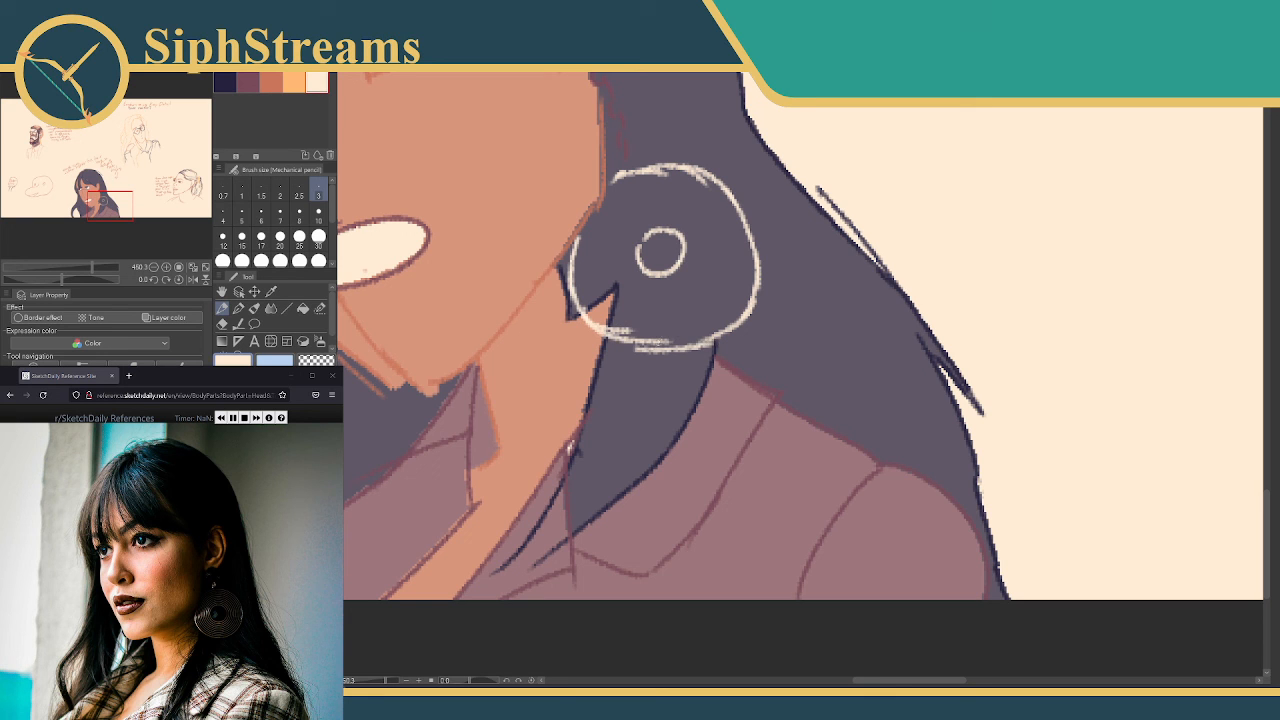
drag(652, 264, 852, 408)
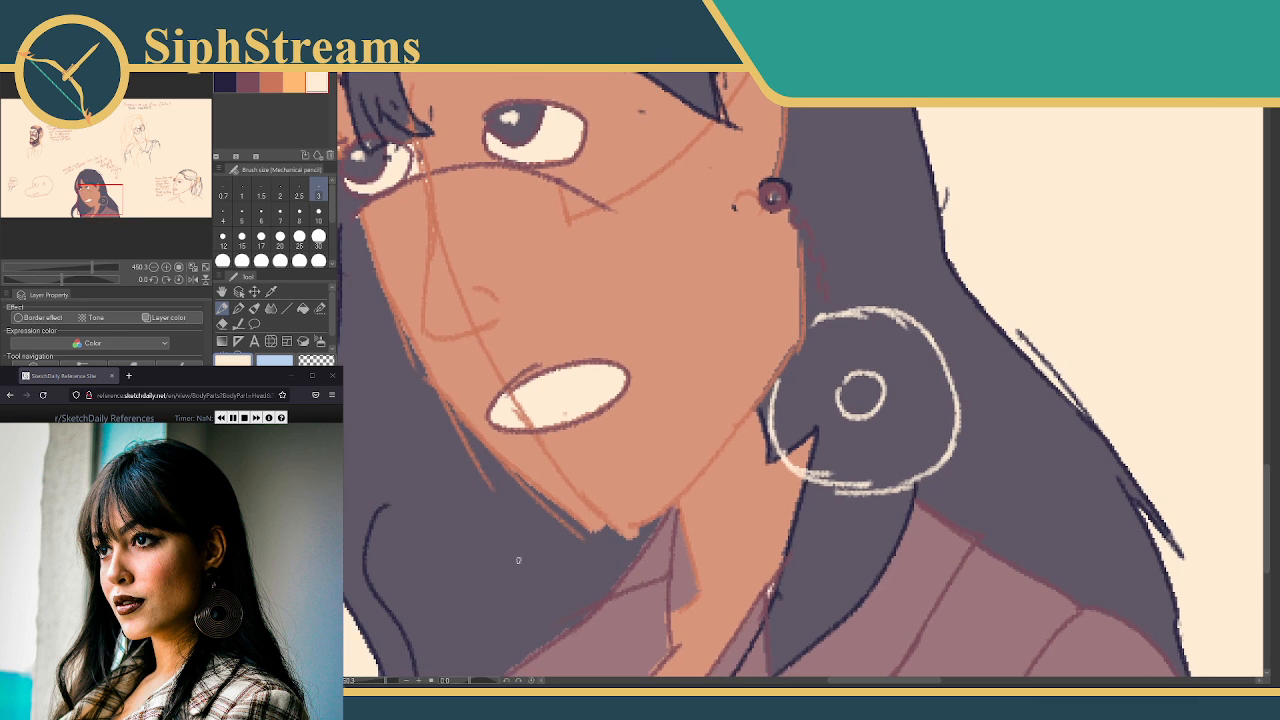
drag(386, 681, 383, 682)
drag(701, 400, 522, 352)
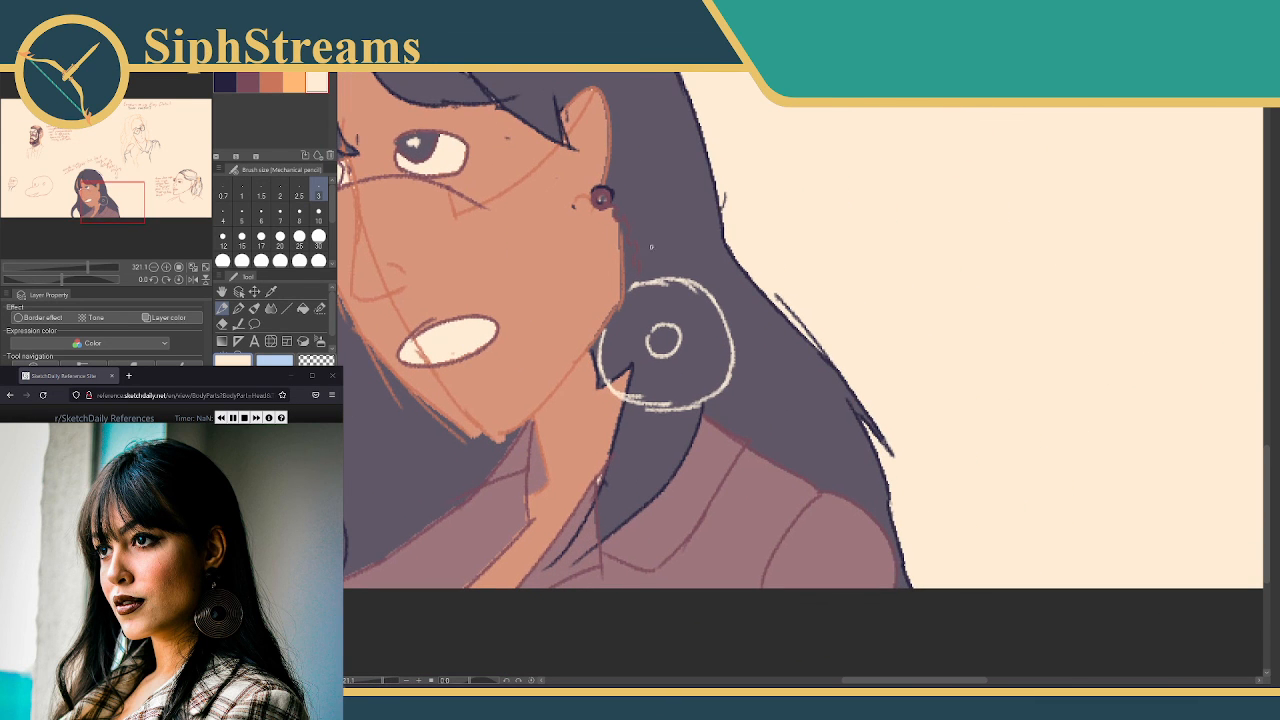
Draw a larger cream outer circle around the hanging earring, extending further over the neck and jacket collar
mouse_move(622, 275)
mouse_down()
mouse_move(713, 276)
mouse_move(753, 329)
mouse_up()
mouse_move(706, 281)
mouse_down()
mouse_move(742, 320)
mouse_move(762, 380)
mouse_up()
drag(740, 322, 746, 392)
drag(746, 372, 730, 402)
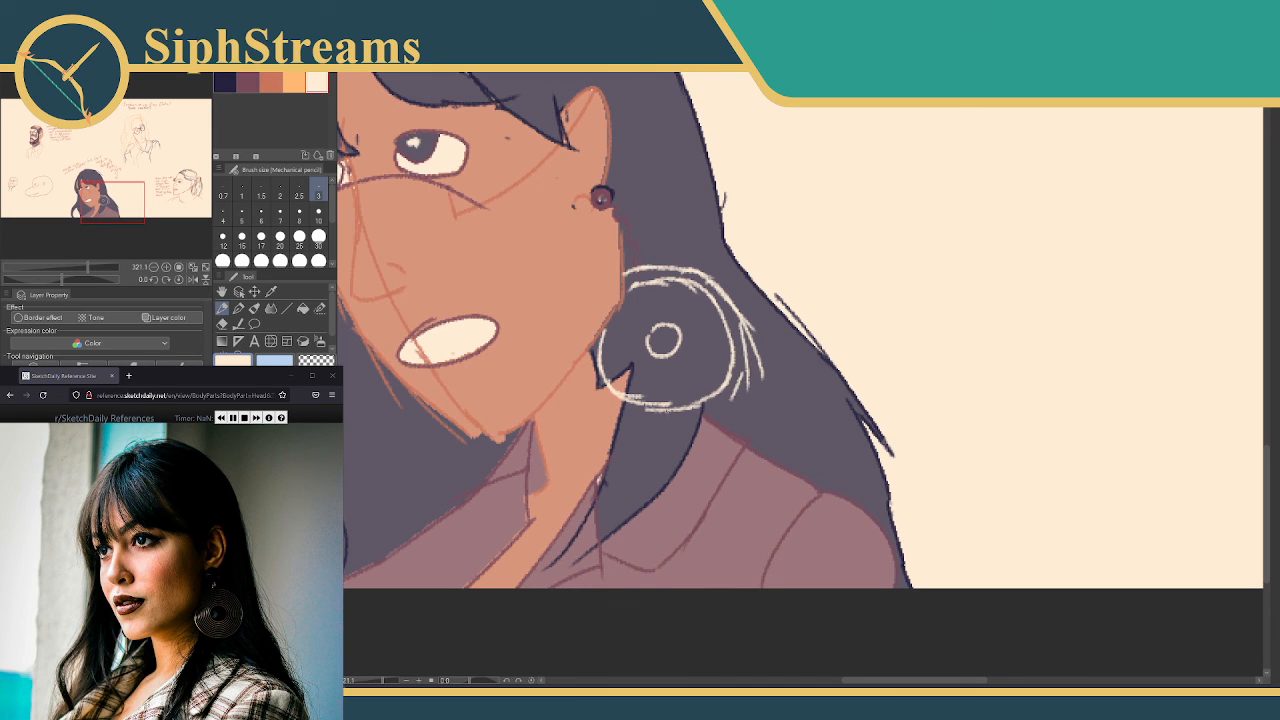
mouse_move(600, 348)
mouse_down()
mouse_move(586, 412)
mouse_move(650, 452)
mouse_move(745, 412)
mouse_move(762, 376)
mouse_up()
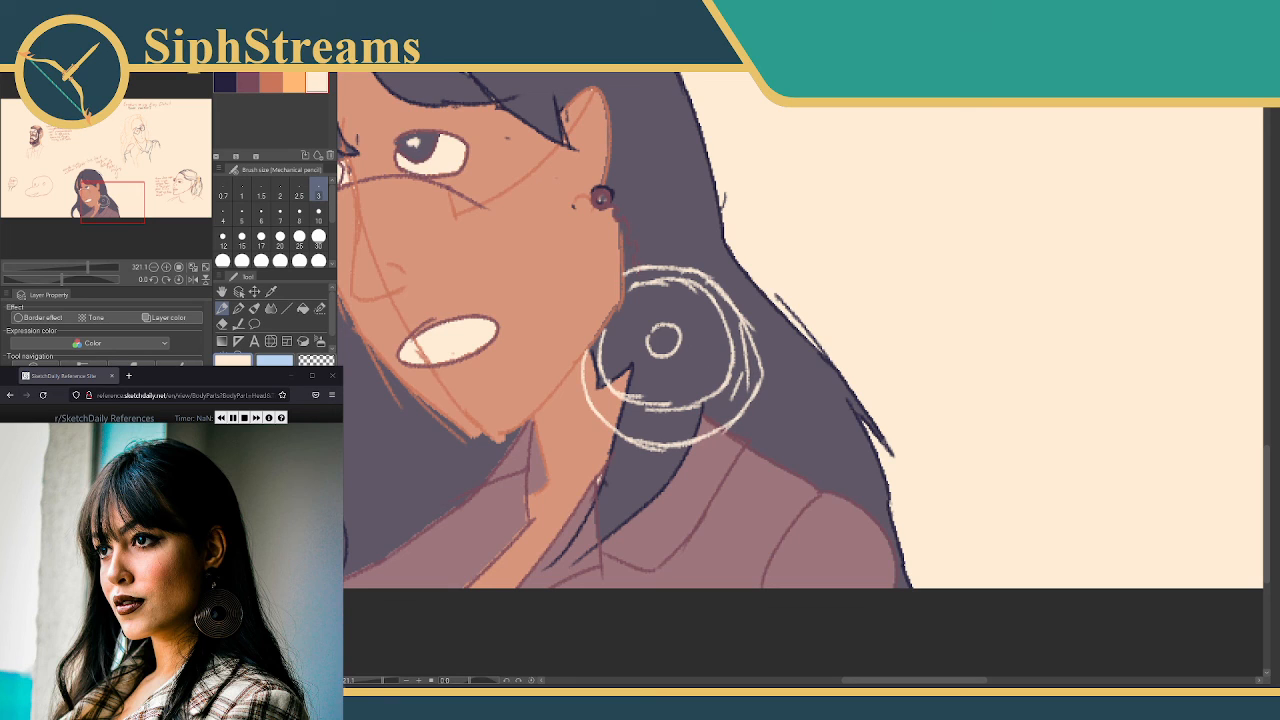
Erase the earring's small inner ring and the old outer circle, keeping only the larger cream outline
key(e)
click(664, 340)
mouse_move(690, 402)
mouse_down()
mouse_move(644, 427)
mouse_move(606, 400)
mouse_up()
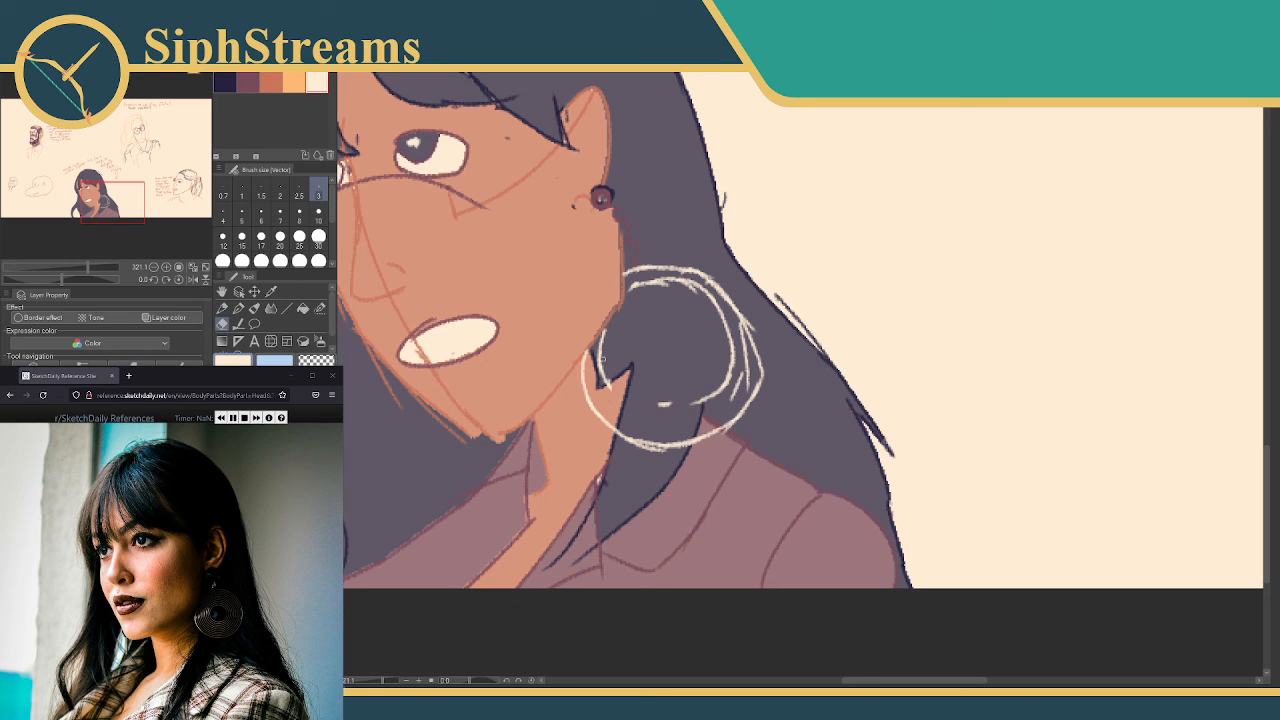
drag(604, 346, 598, 374)
mouse_move(648, 280)
mouse_down()
mouse_move(712, 296)
mouse_move(742, 338)
mouse_move(737, 376)
mouse_up()
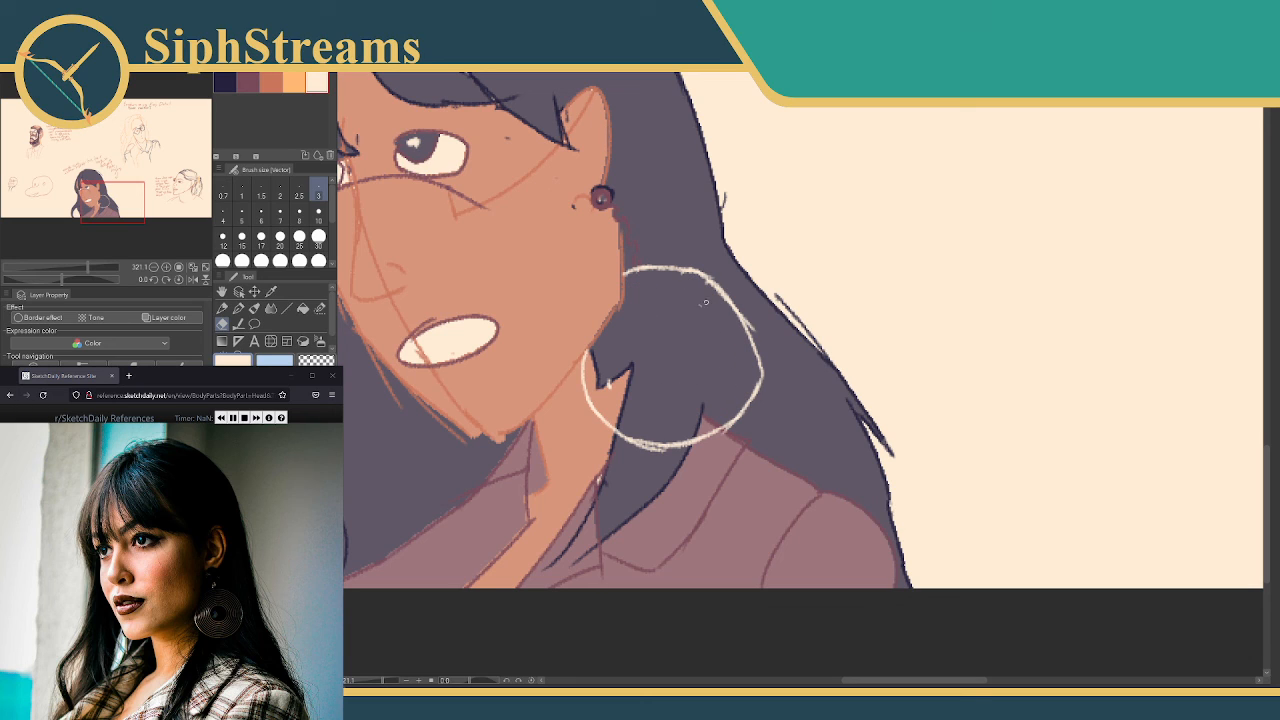
Draw a new small cream ring at the earring's centre with short curved groove strokes on both sides of it
key(p)
mouse_move(657, 347)
mouse_down()
mouse_move(686, 348)
mouse_move(660, 330)
mouse_move(628, 387)
mouse_up()
key(ctrl+z)
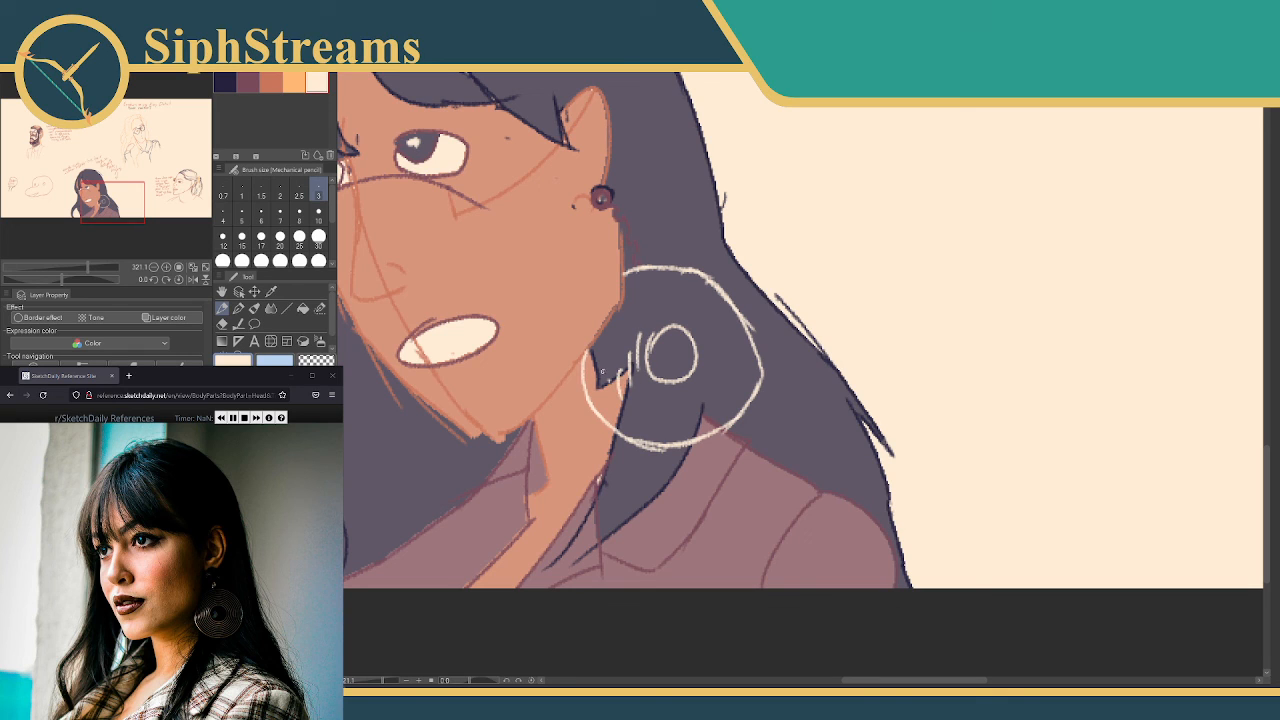
drag(598, 378, 606, 408)
drag(739, 330, 754, 381)
key(ctrl+z)
drag(740, 331, 744, 388)
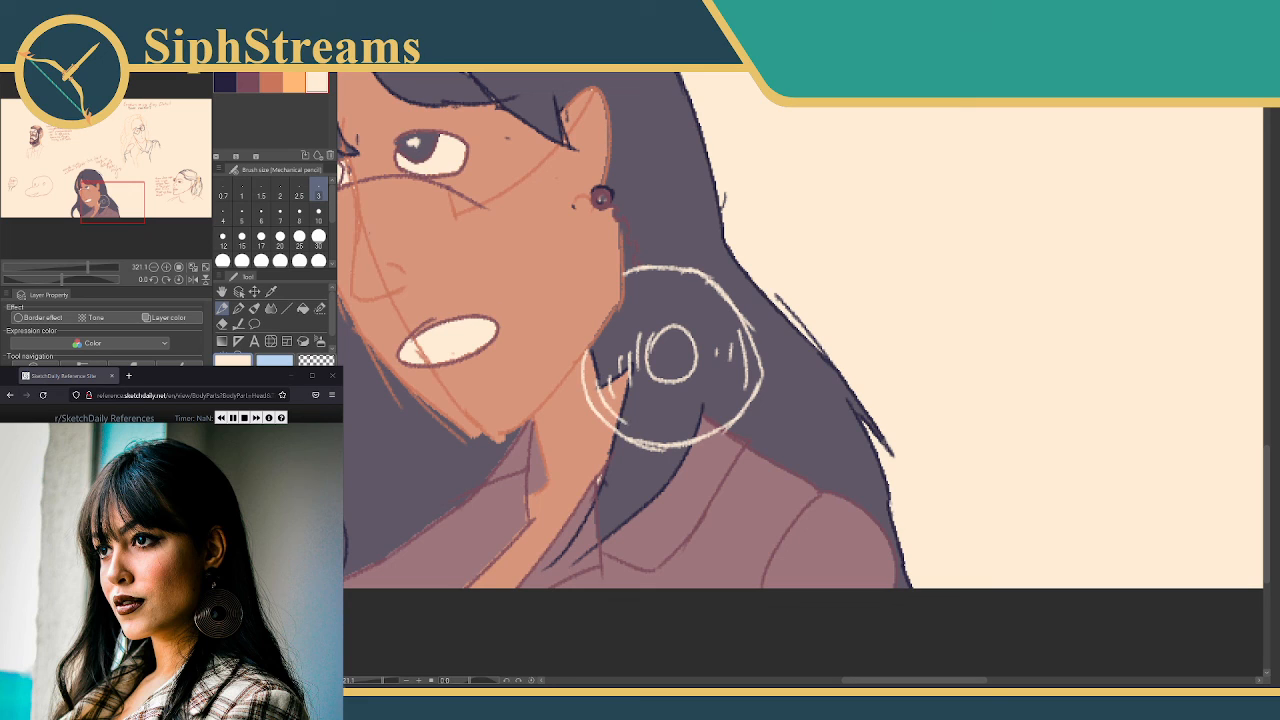
Try filling the round earring with cream, and undo the fills
click(245, 84)
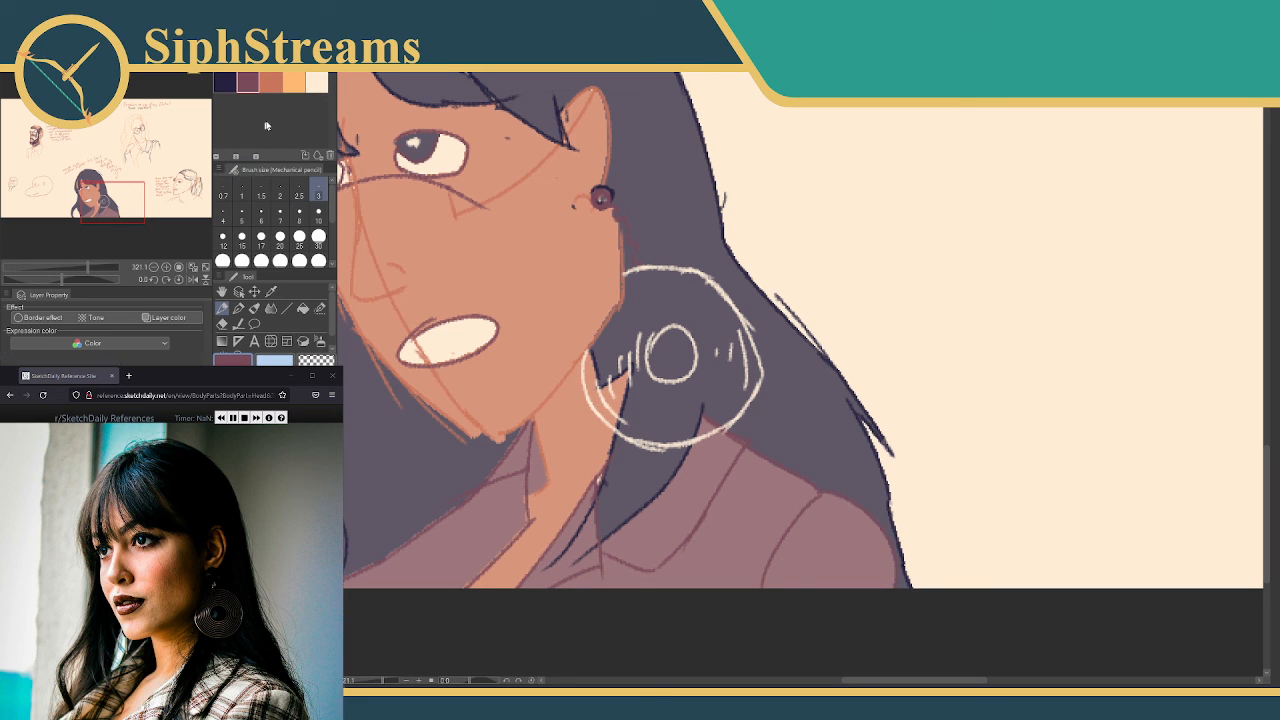
click(316, 82)
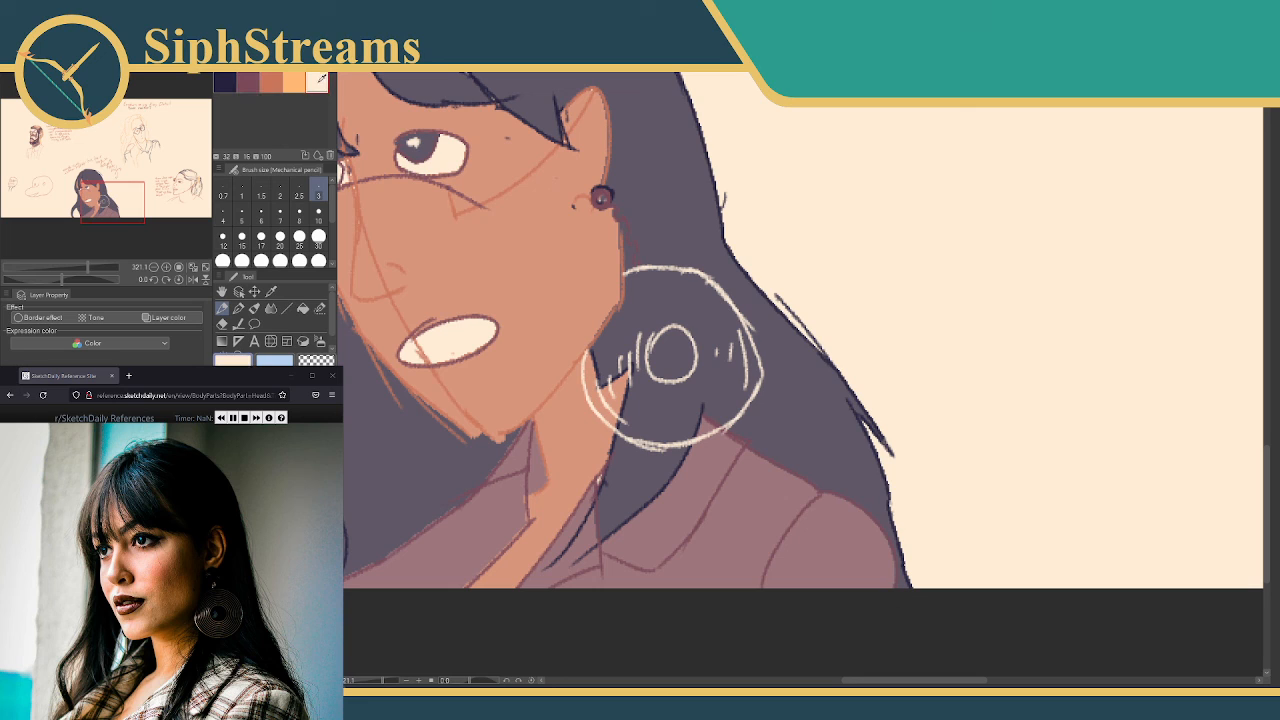
click(303, 308)
click(612, 328)
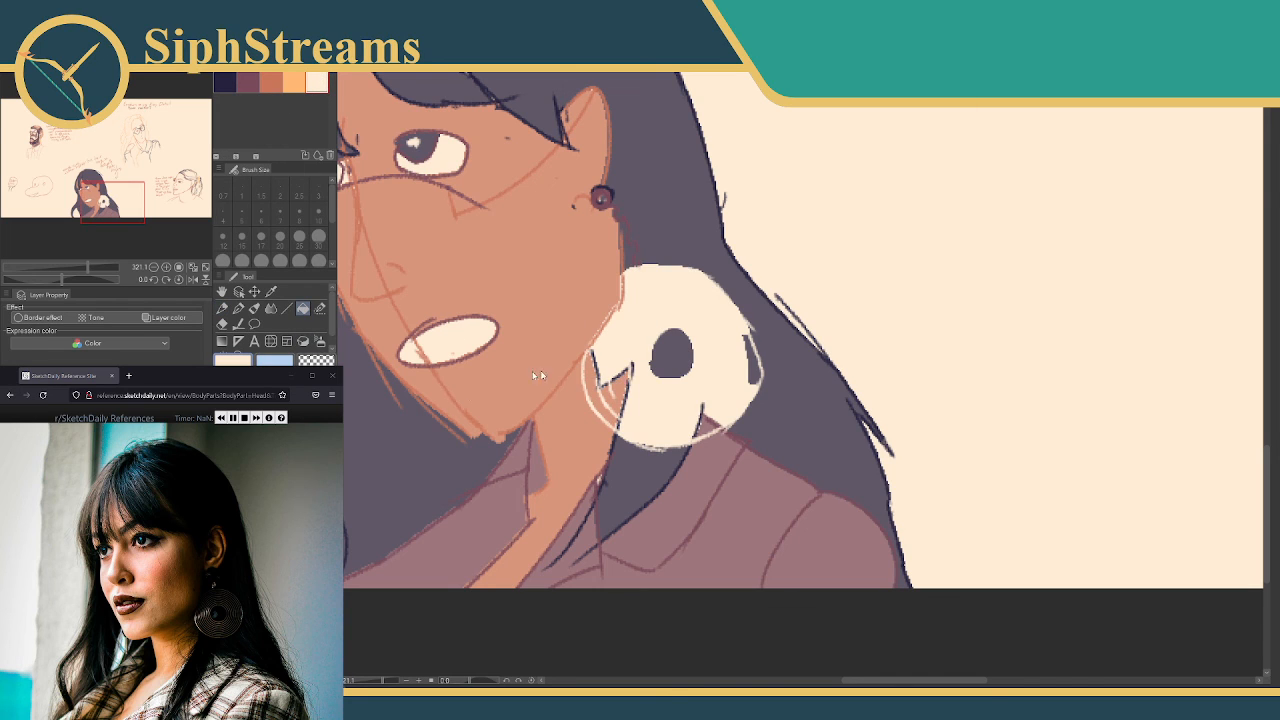
key(ctrl+z)
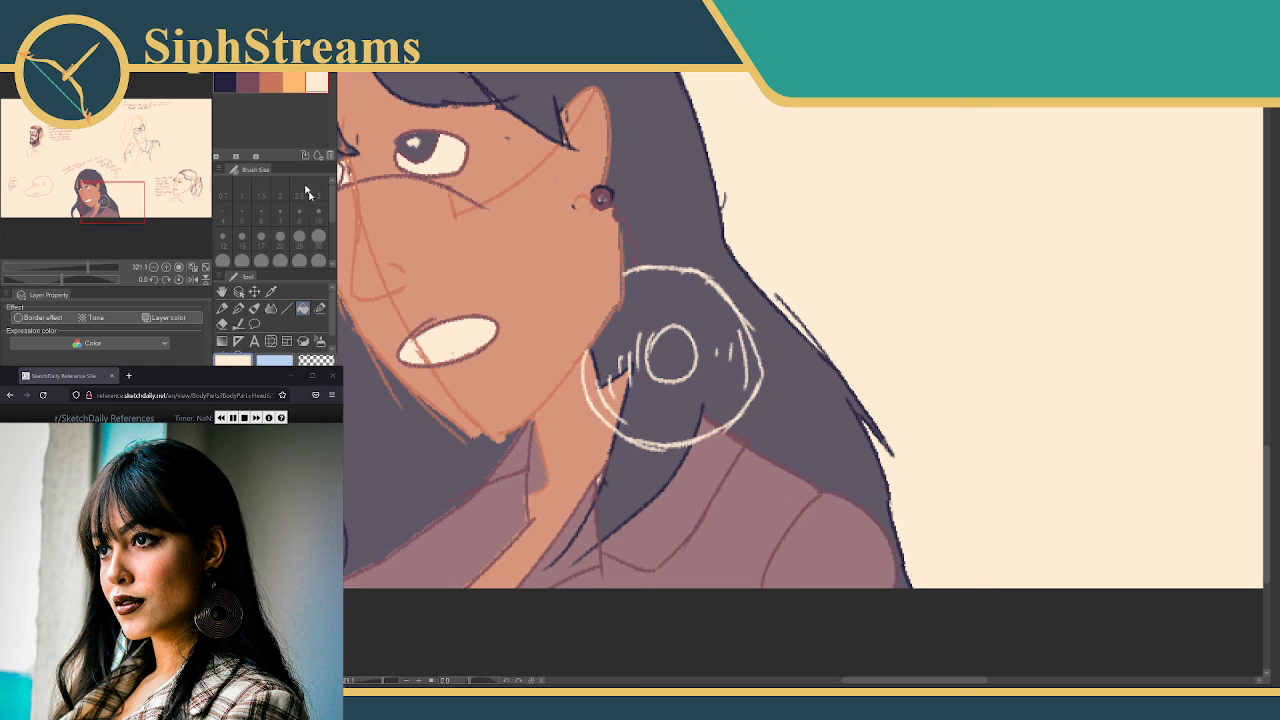
click(652, 403)
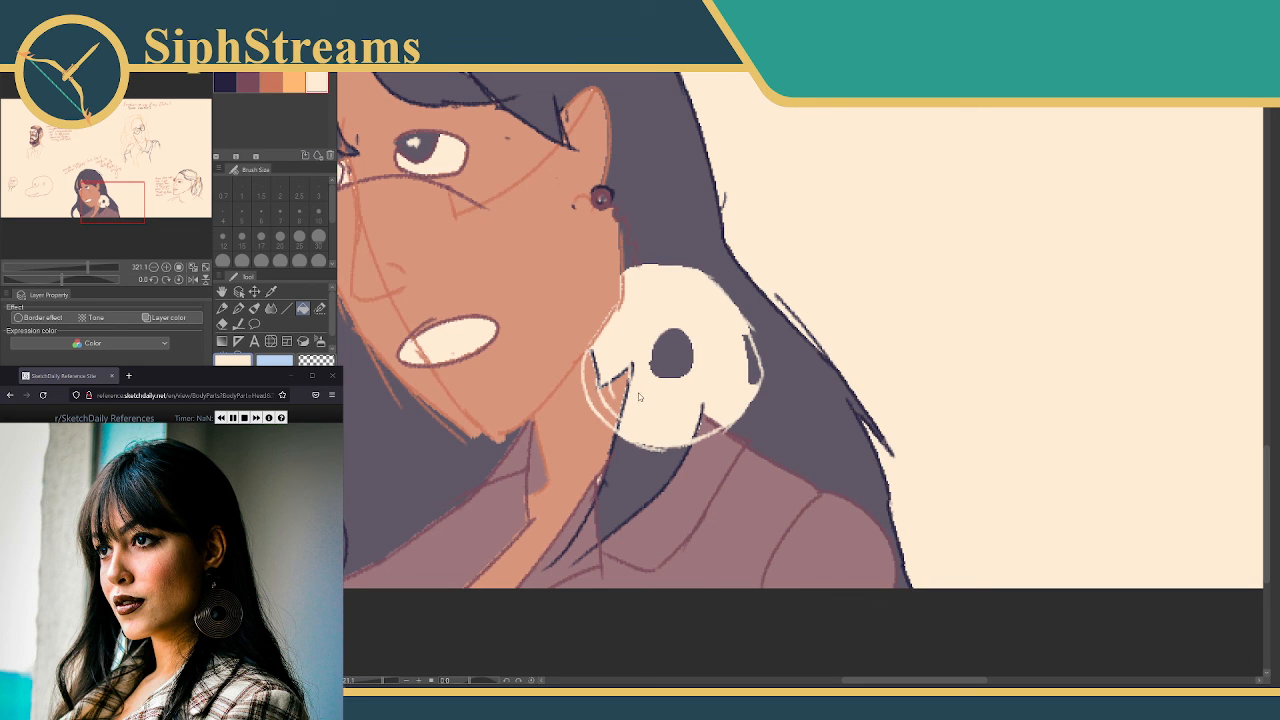
key(ctrl+z)
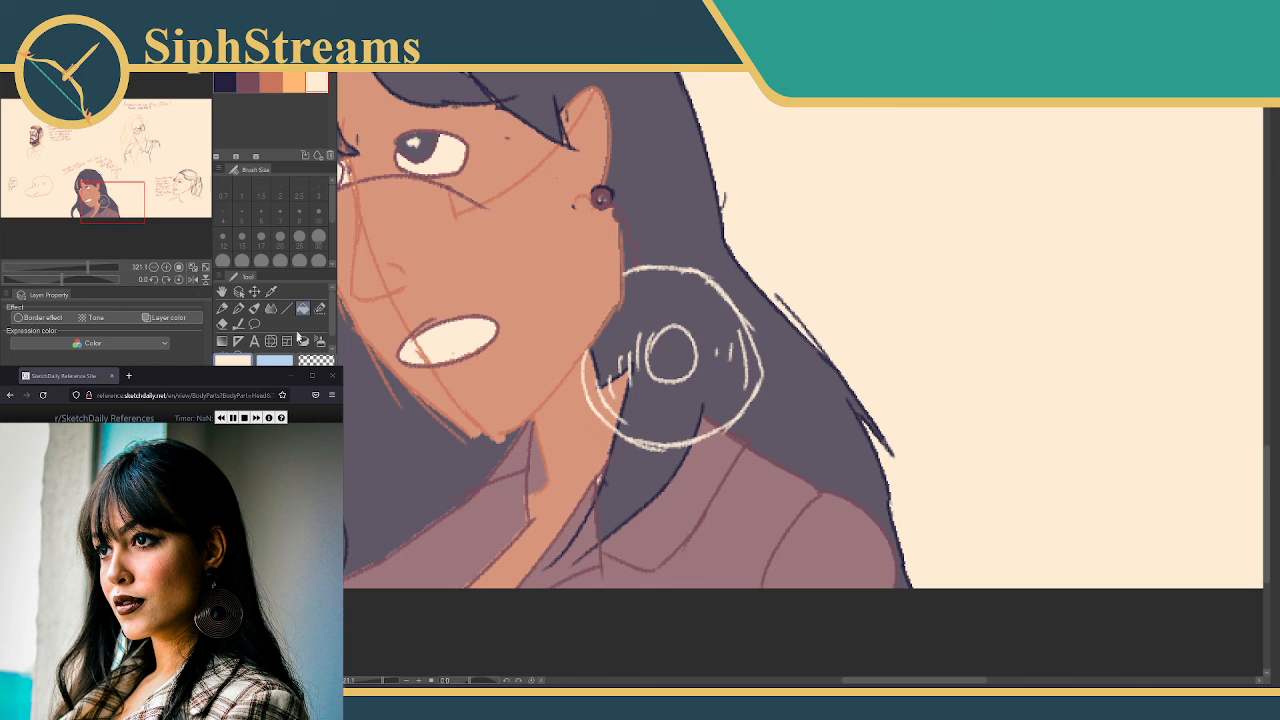
click(666, 326)
click(609, 389)
click(624, 385)
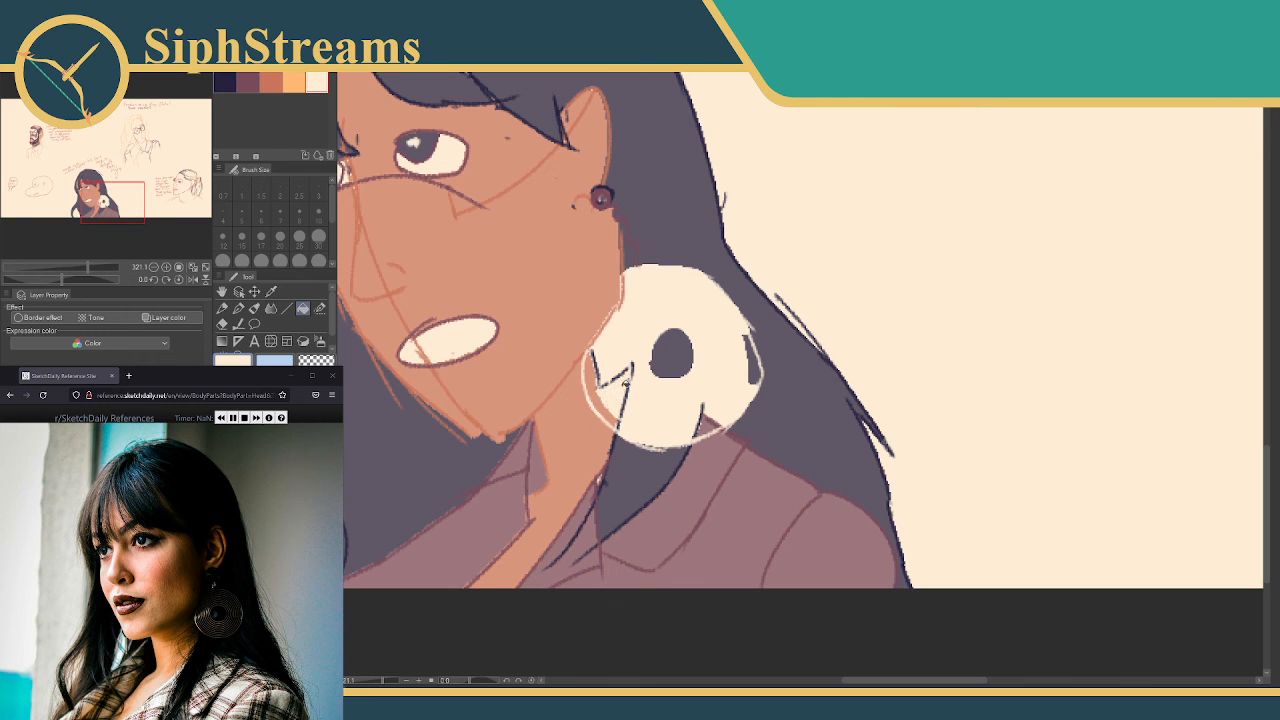
click(604, 407)
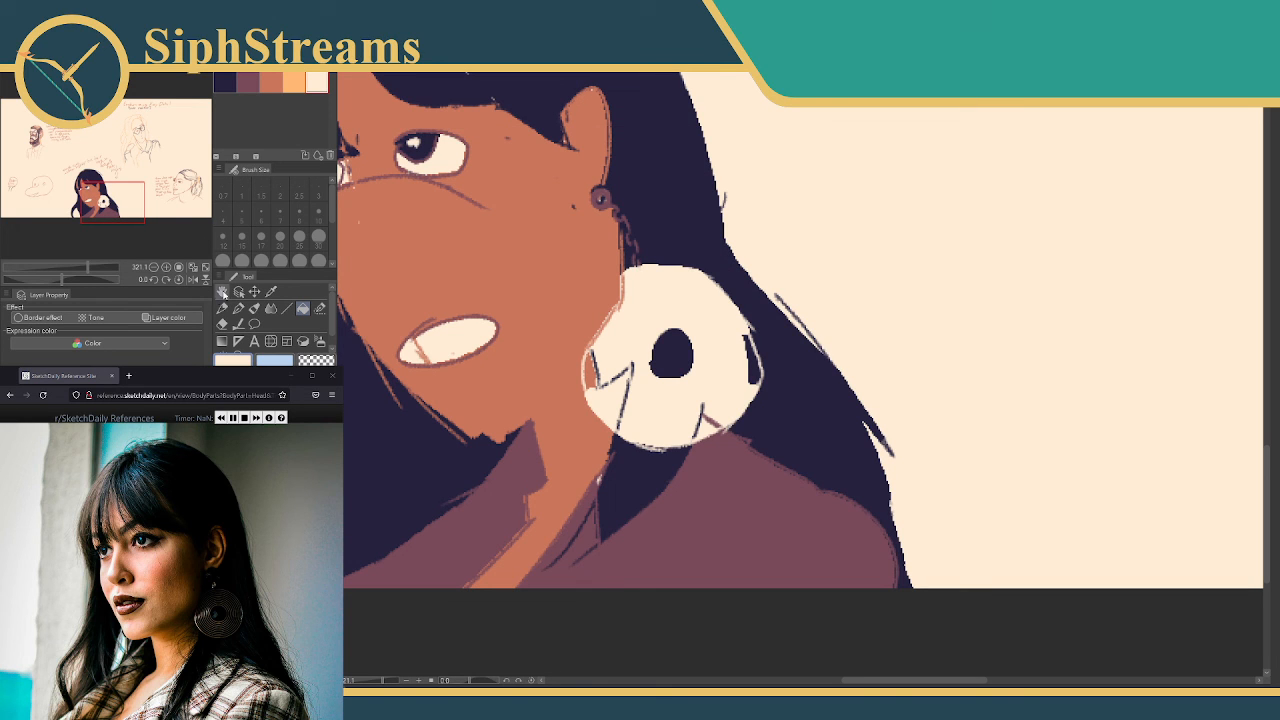
key(ctrl+z)
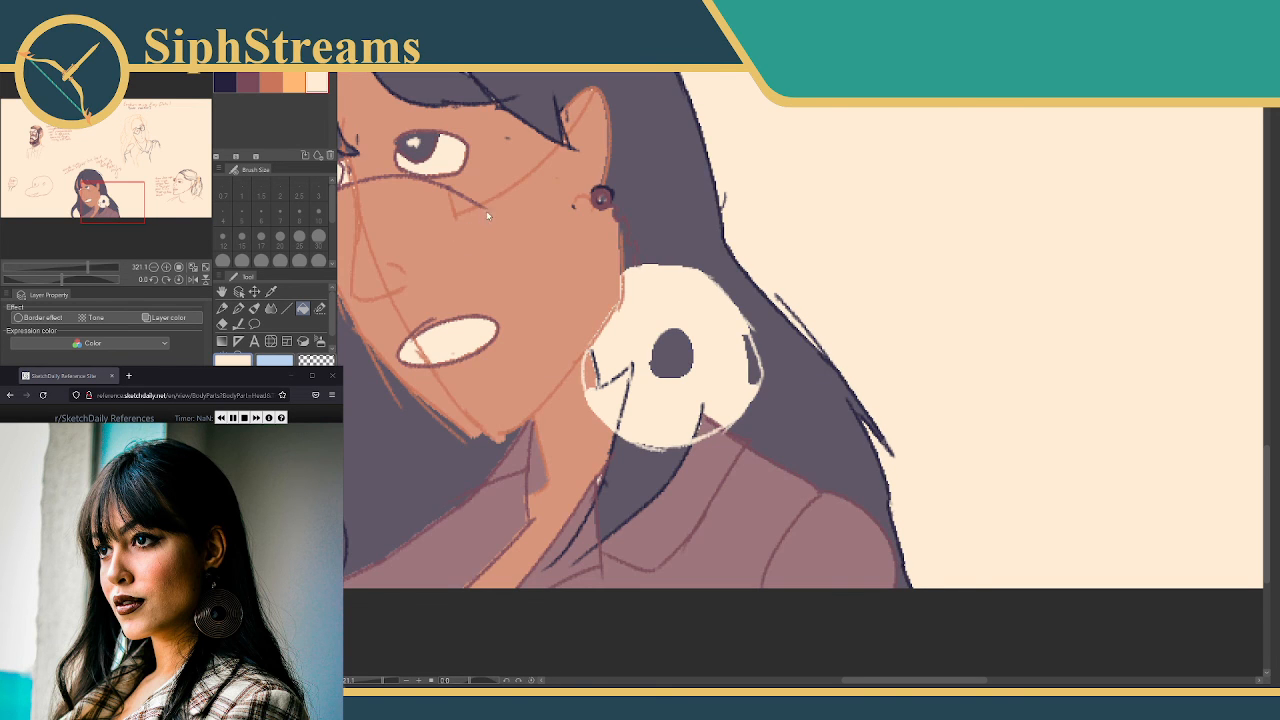
key(ctrl+z)
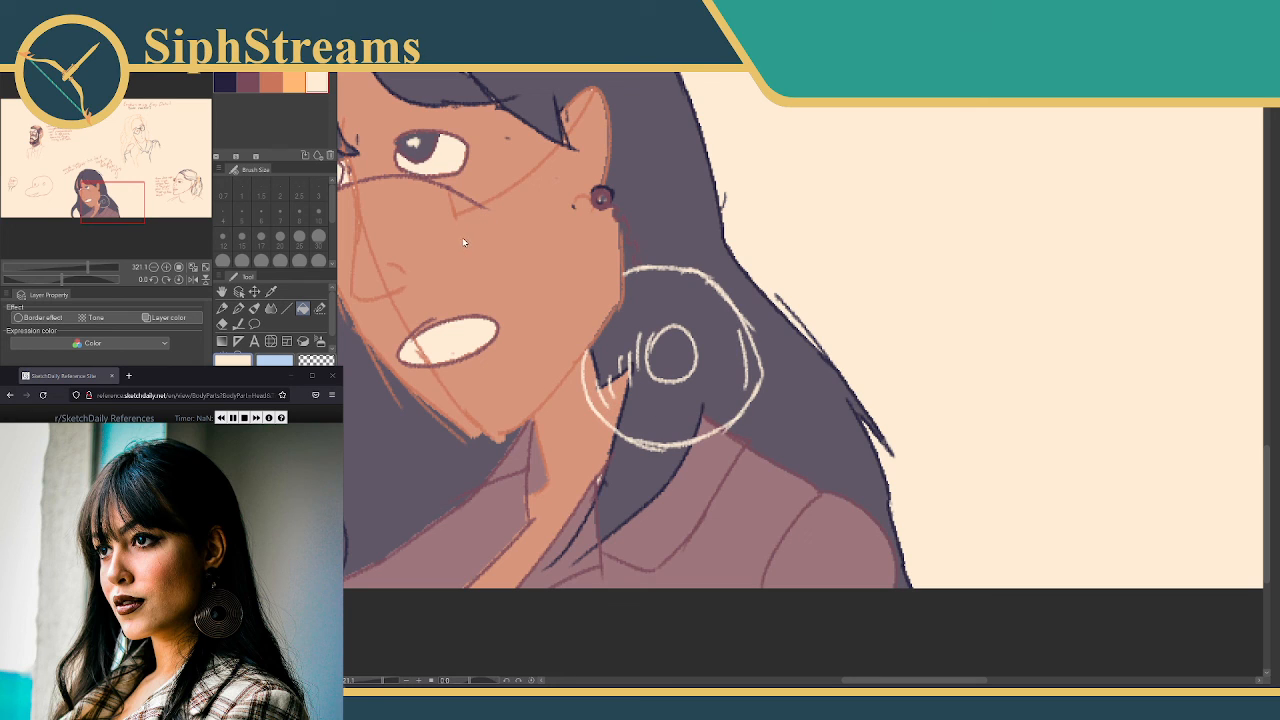
key(ctrl+z)
key(ctrl+y)
key(ctrl+y)
Fill the earring disc with light orange, including the leftover slivers along its edges, leaving the centre hole unfilled
click(249, 82)
click(292, 82)
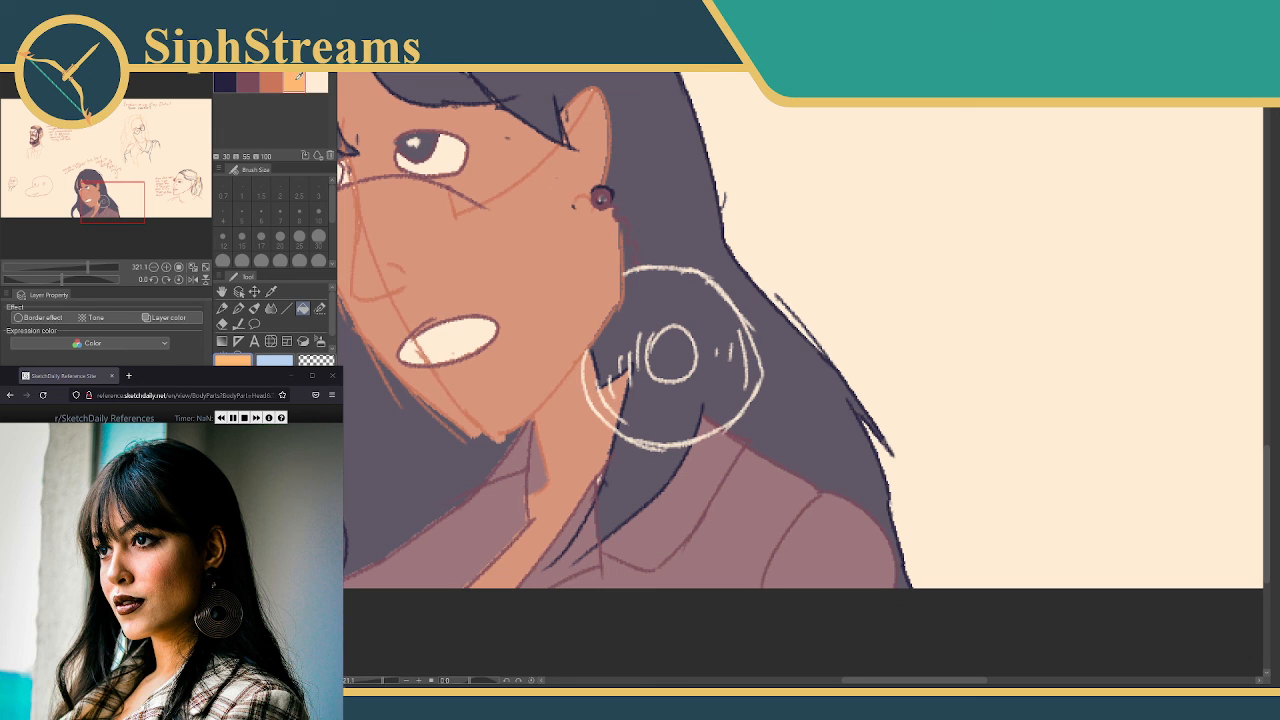
click(614, 380)
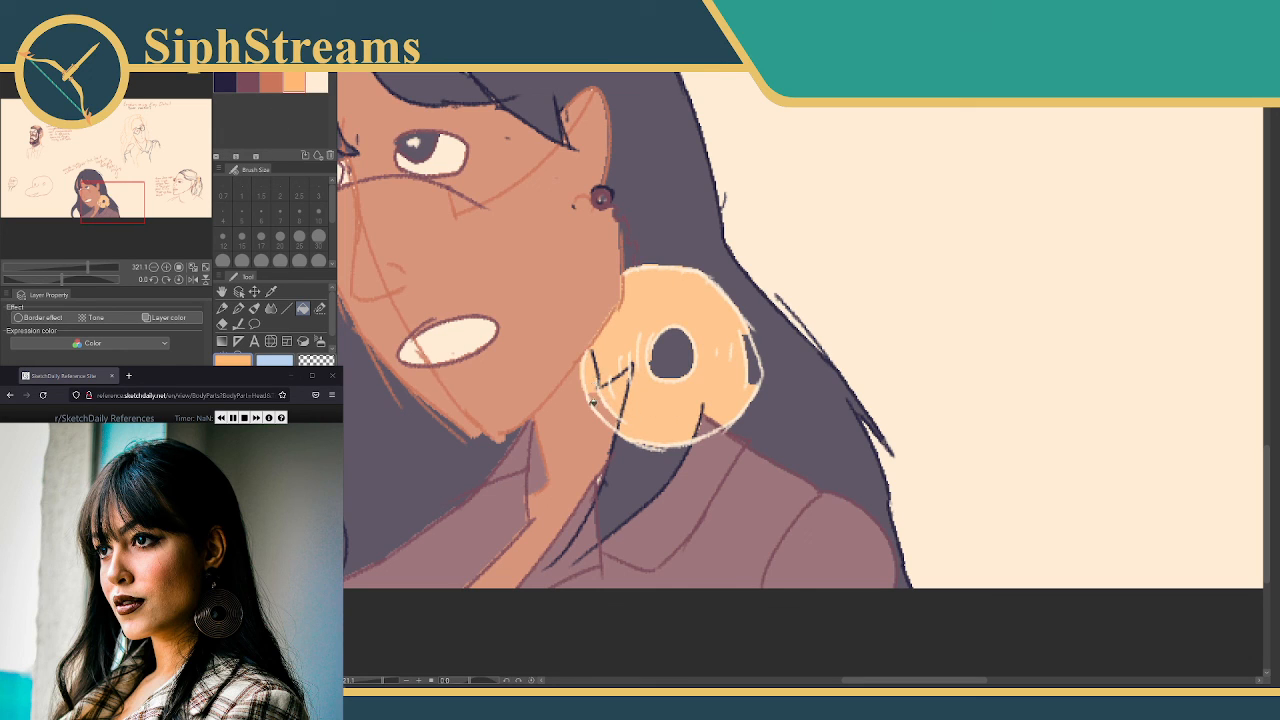
click(600, 405)
click(703, 425)
click(754, 366)
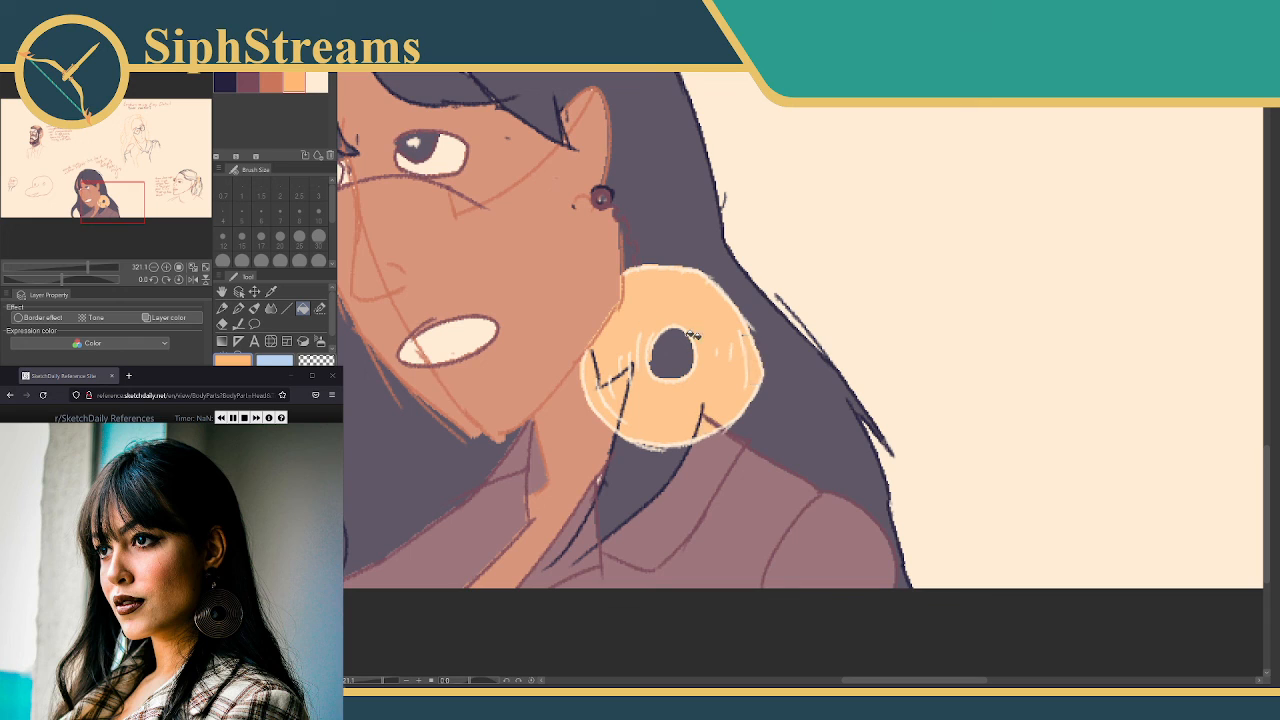
Try filling the earring's centre hole with plum, and undo the fill
click(247, 82)
click(662, 342)
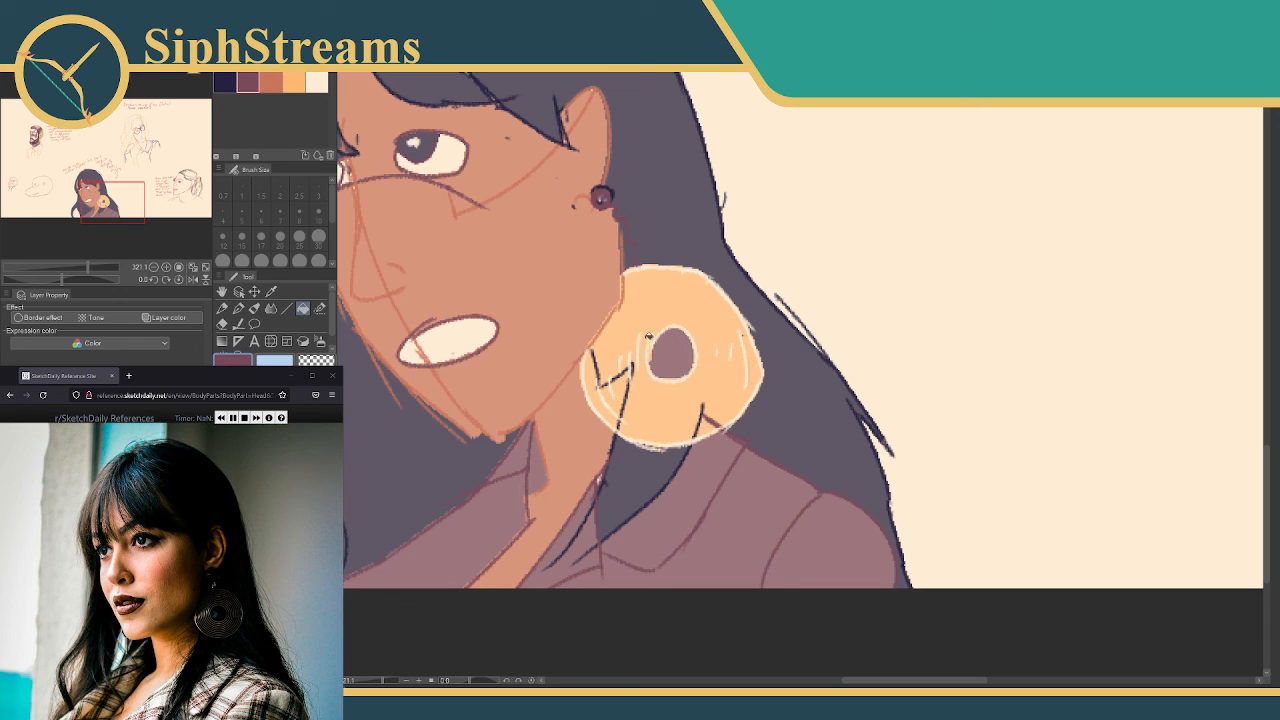
key(ctrl+z)
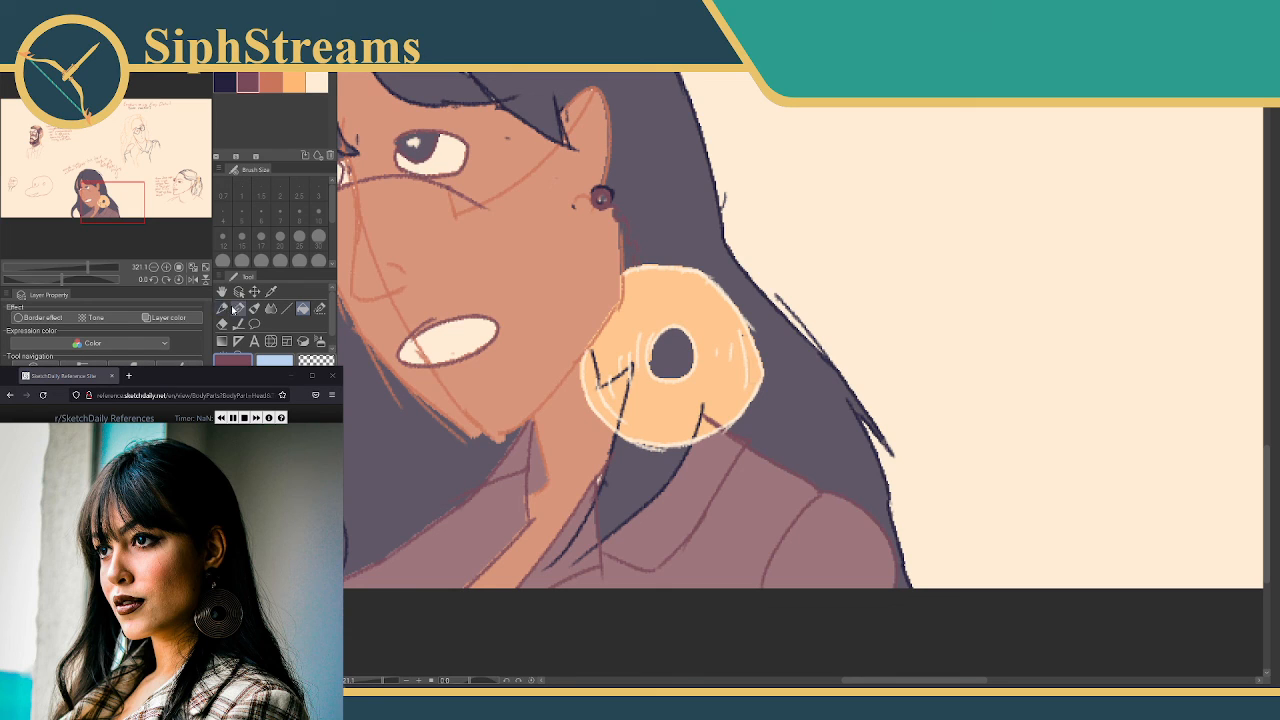
Scribble a small terracotta accent inside the earring's dark centre hole with the mechanical pencil
click(224, 309)
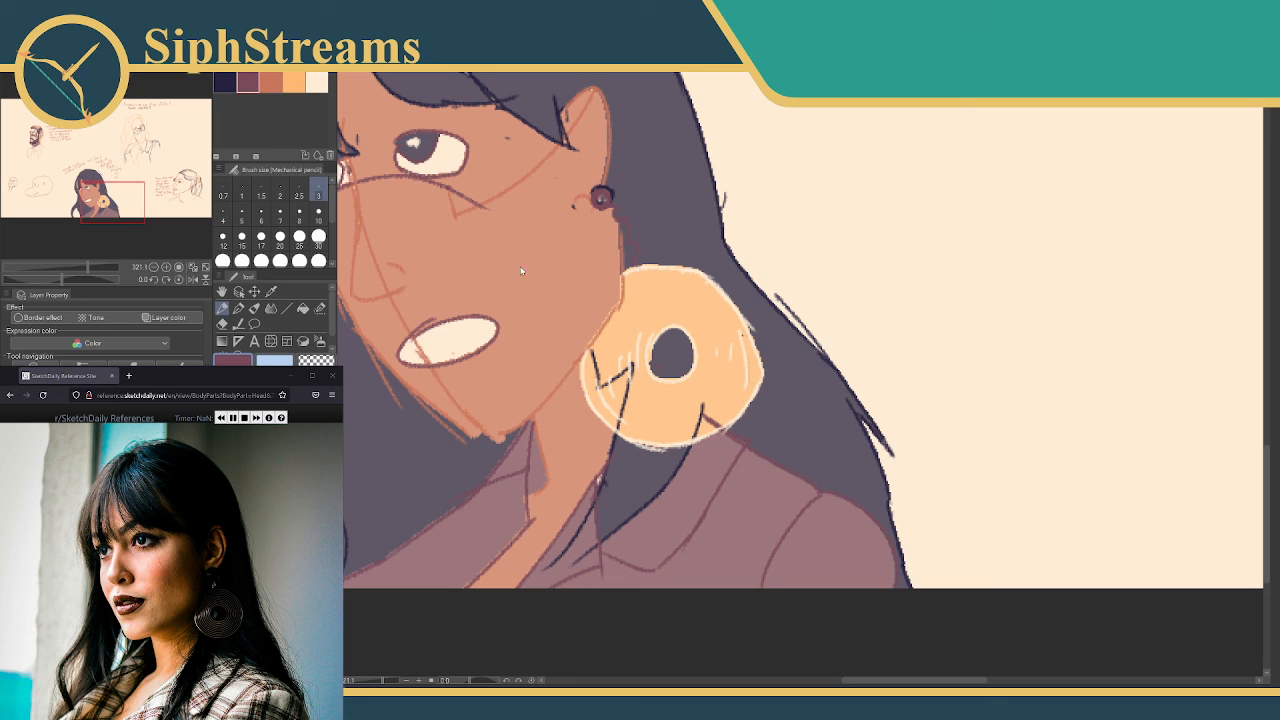
click(270, 82)
drag(659, 362, 664, 364)
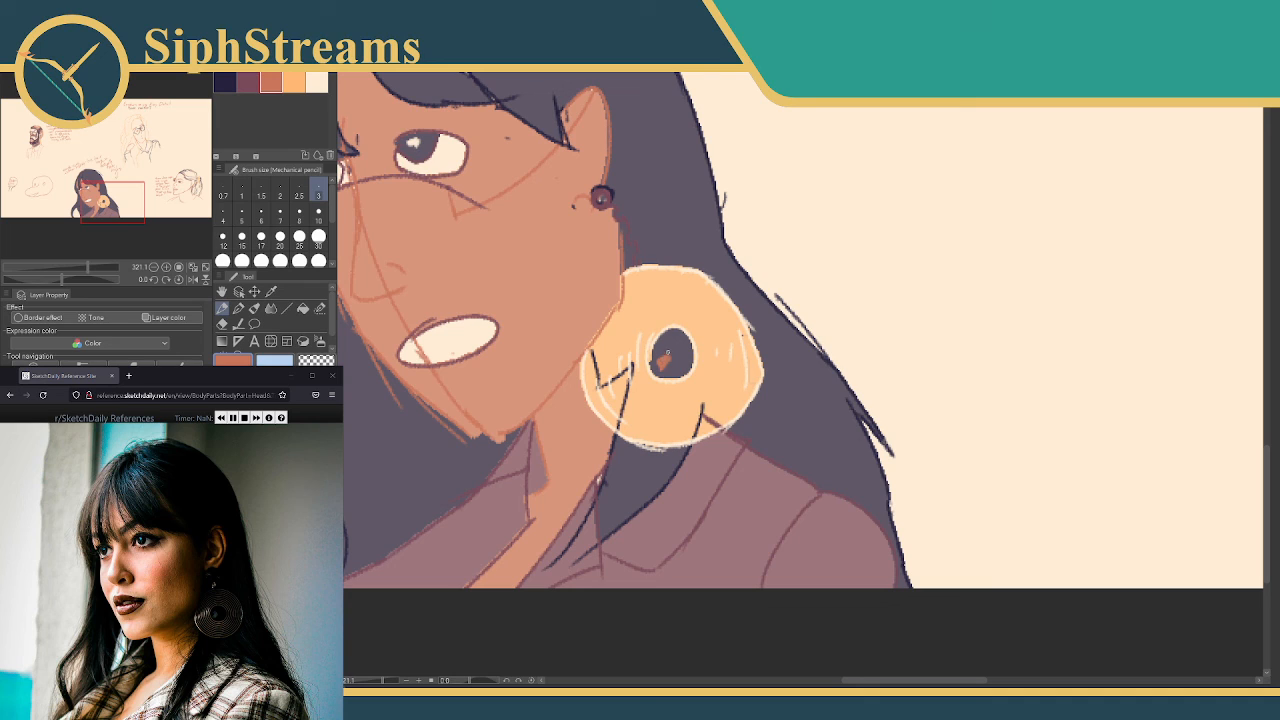
drag(660, 355, 668, 362)
Add a navy pencil stroke over the exposed skin strip between the fringe and the outer hair by the forehead
drag(684, 315, 720, 326)
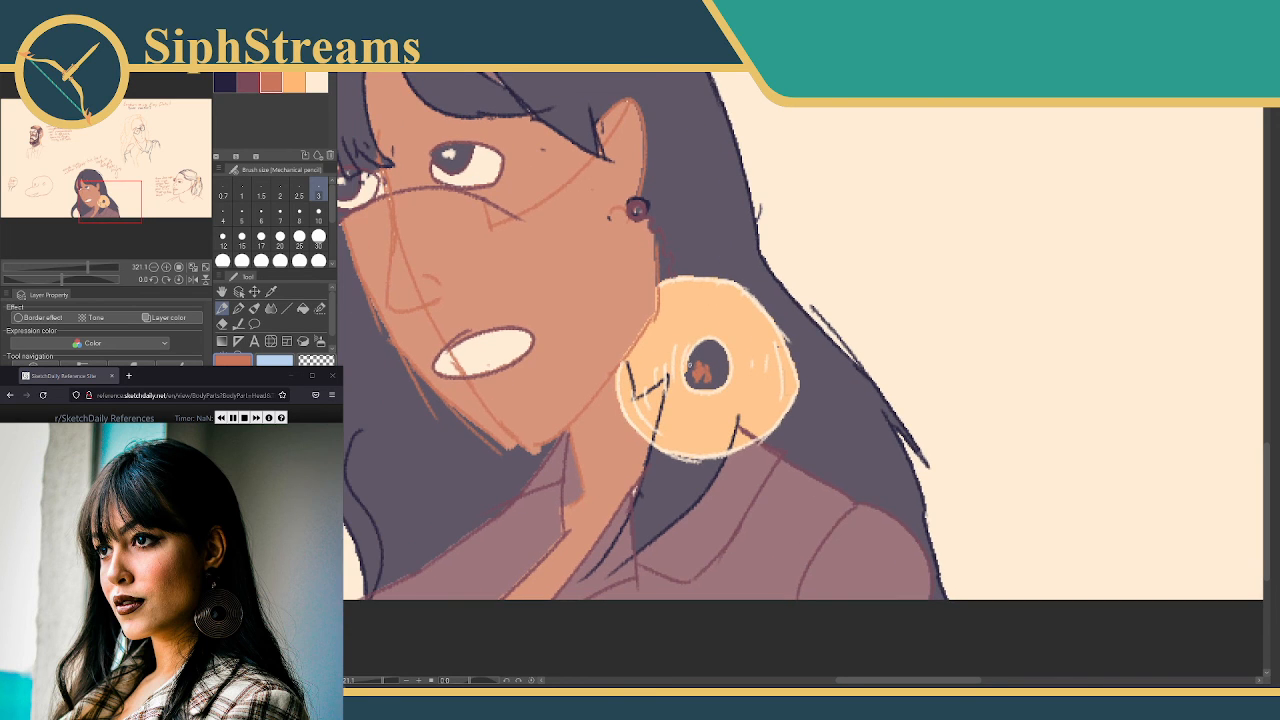
drag(692, 372, 746, 428)
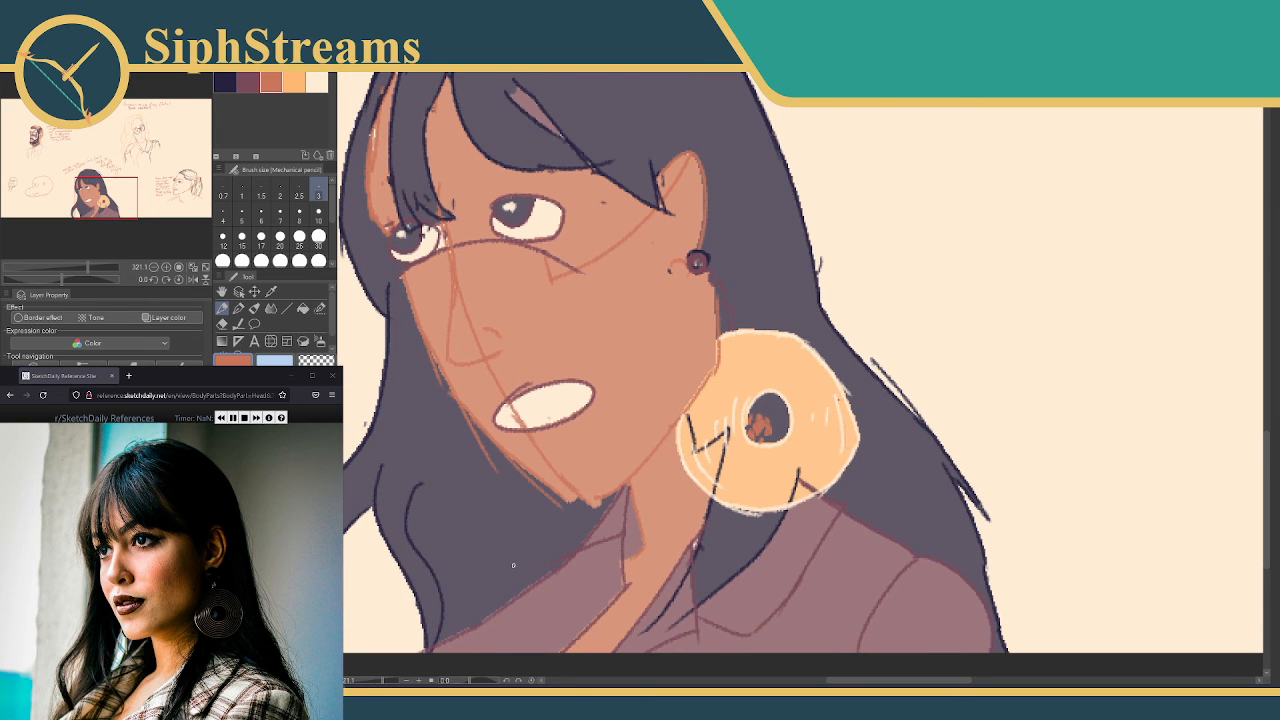
drag(380, 684, 378, 682)
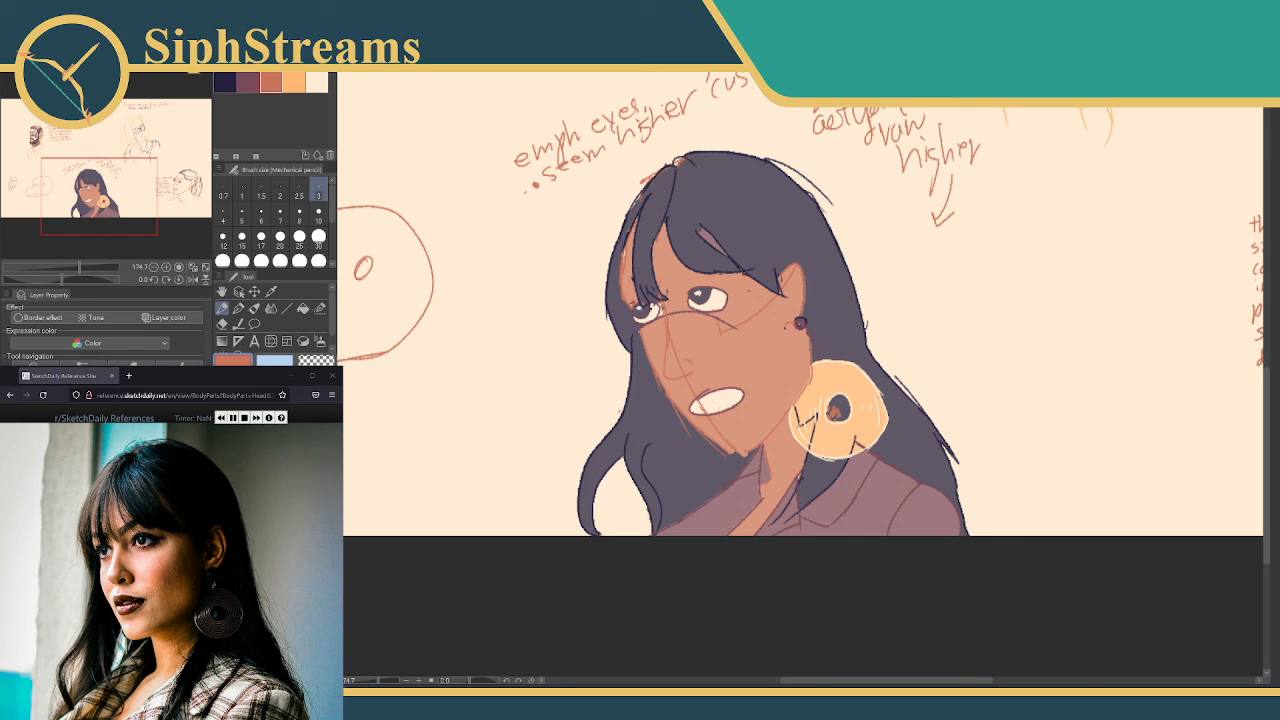
click(225, 82)
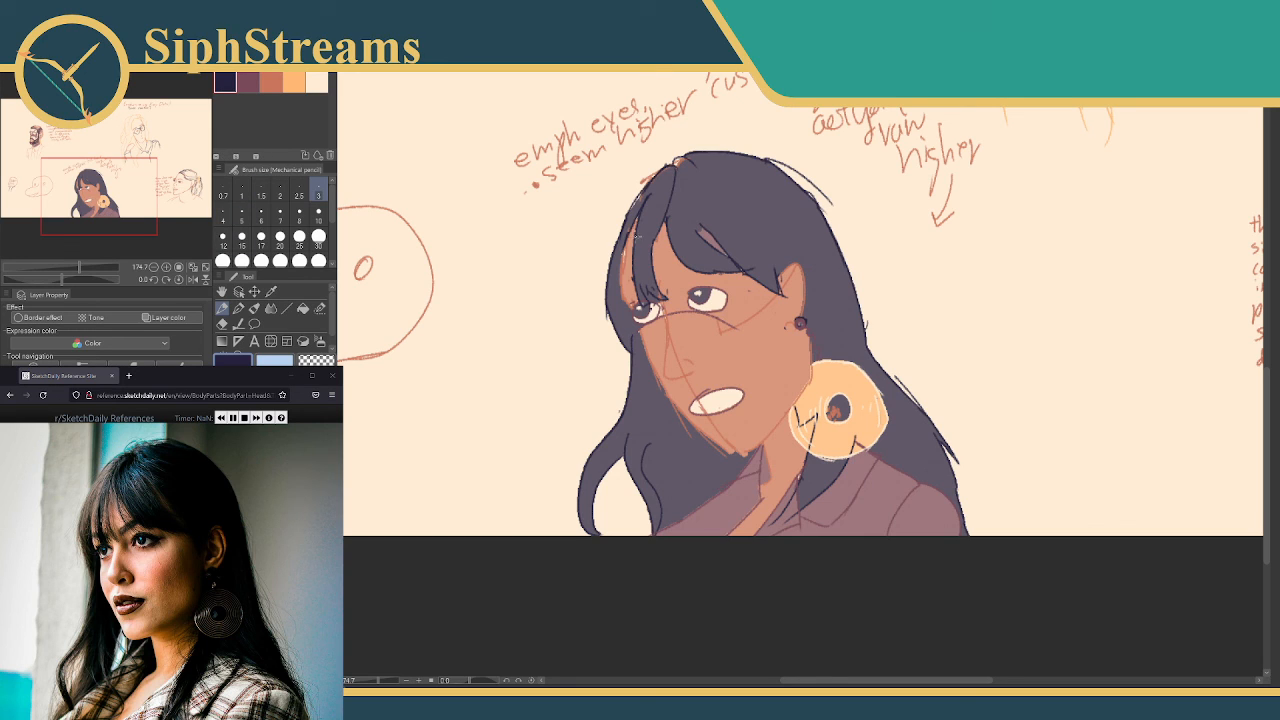
drag(636, 234, 624, 300)
drag(377, 682, 371, 682)
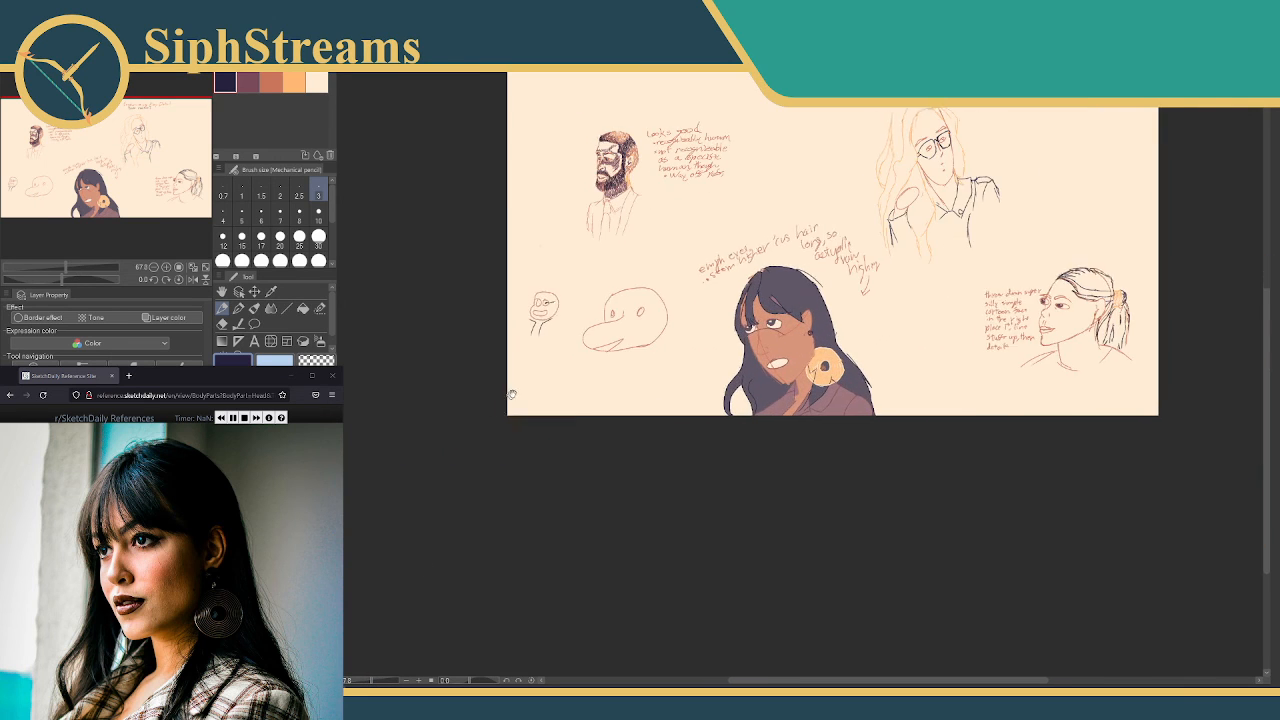
drag(500, 390, 477, 499)
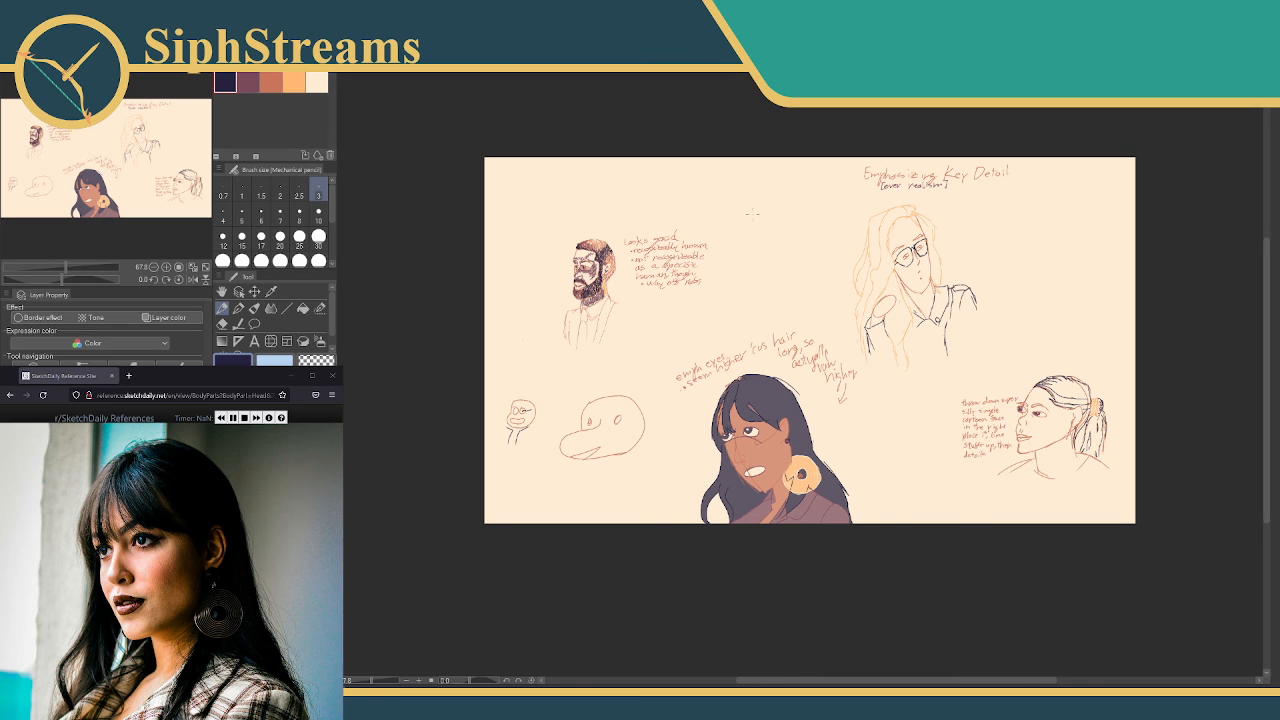
drag(768, 100, 759, 101)
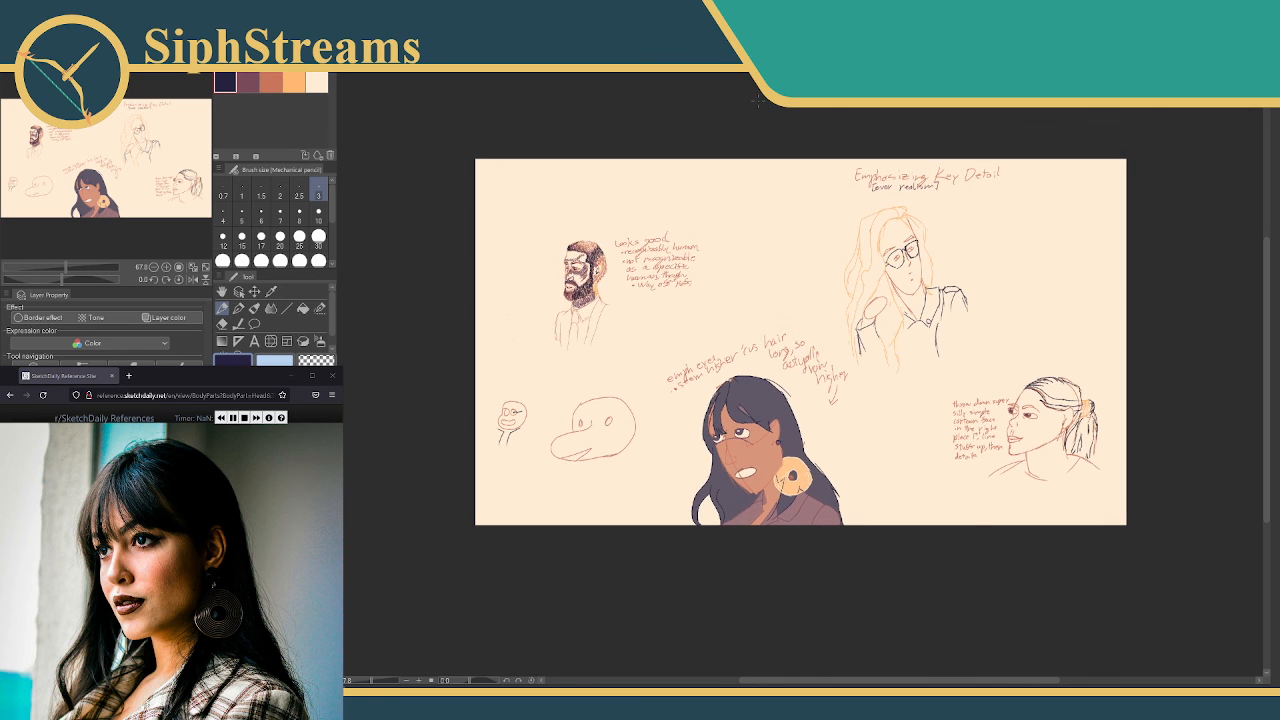